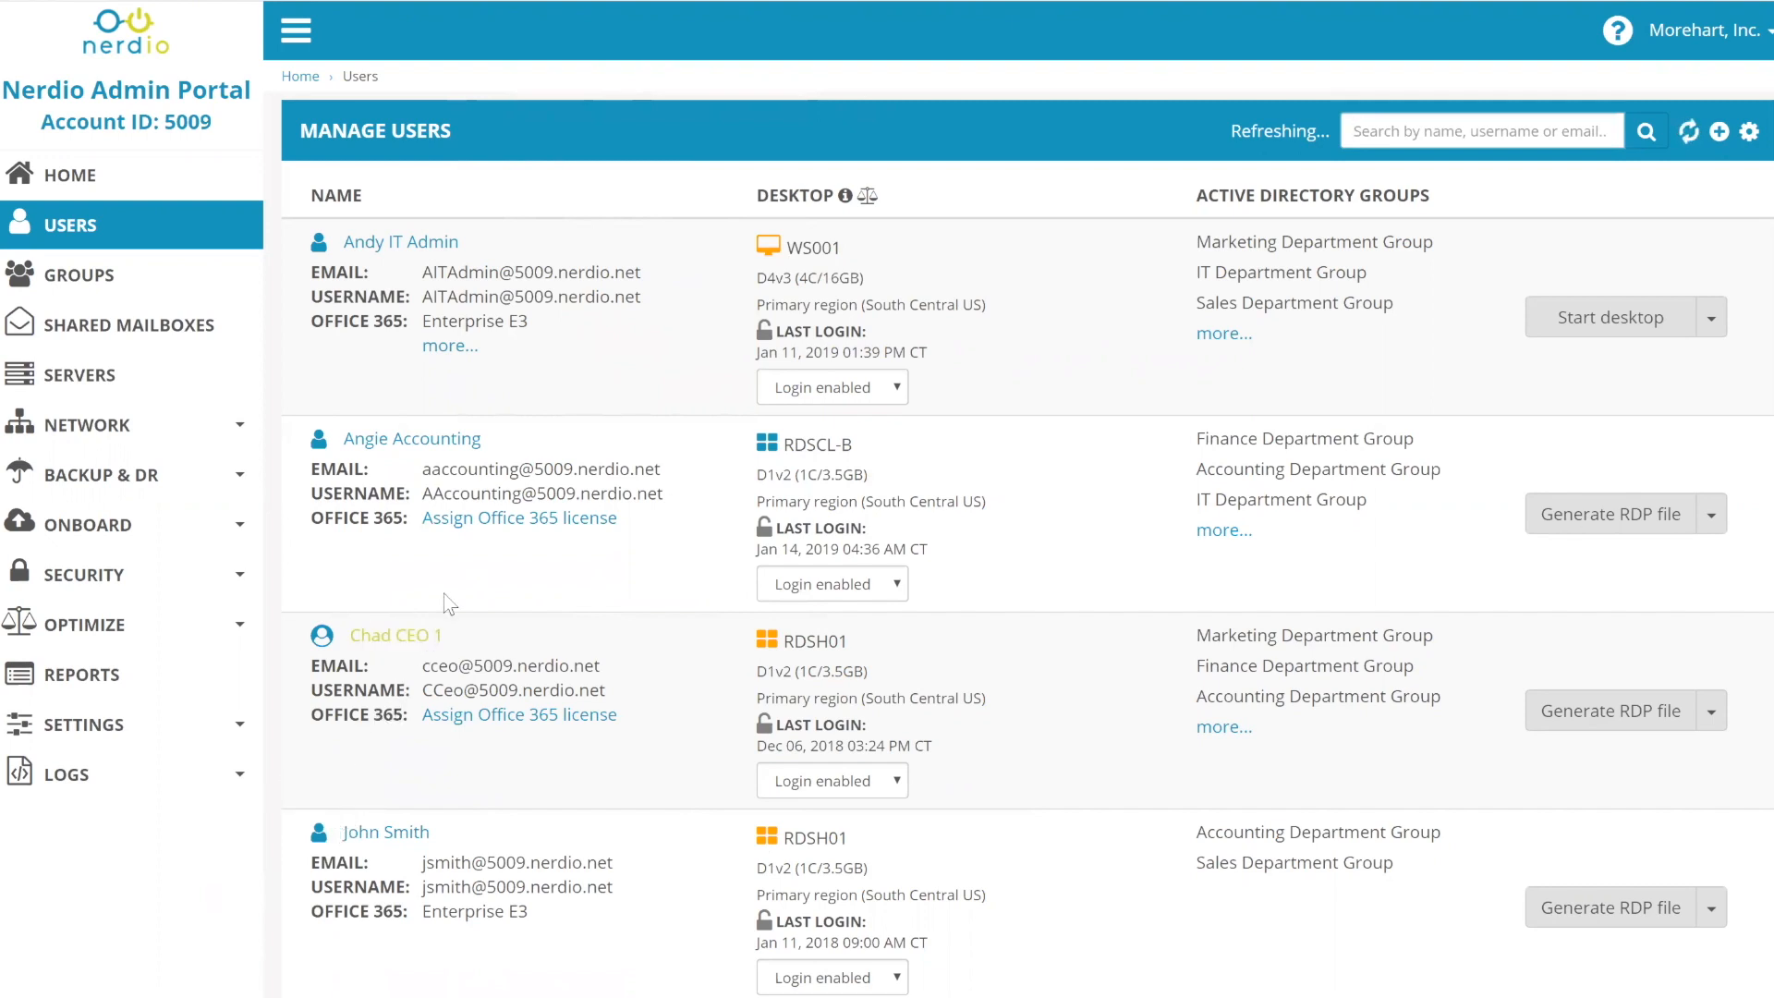
- Note the refreshing status text on the users page
mouse_move(769, 645)
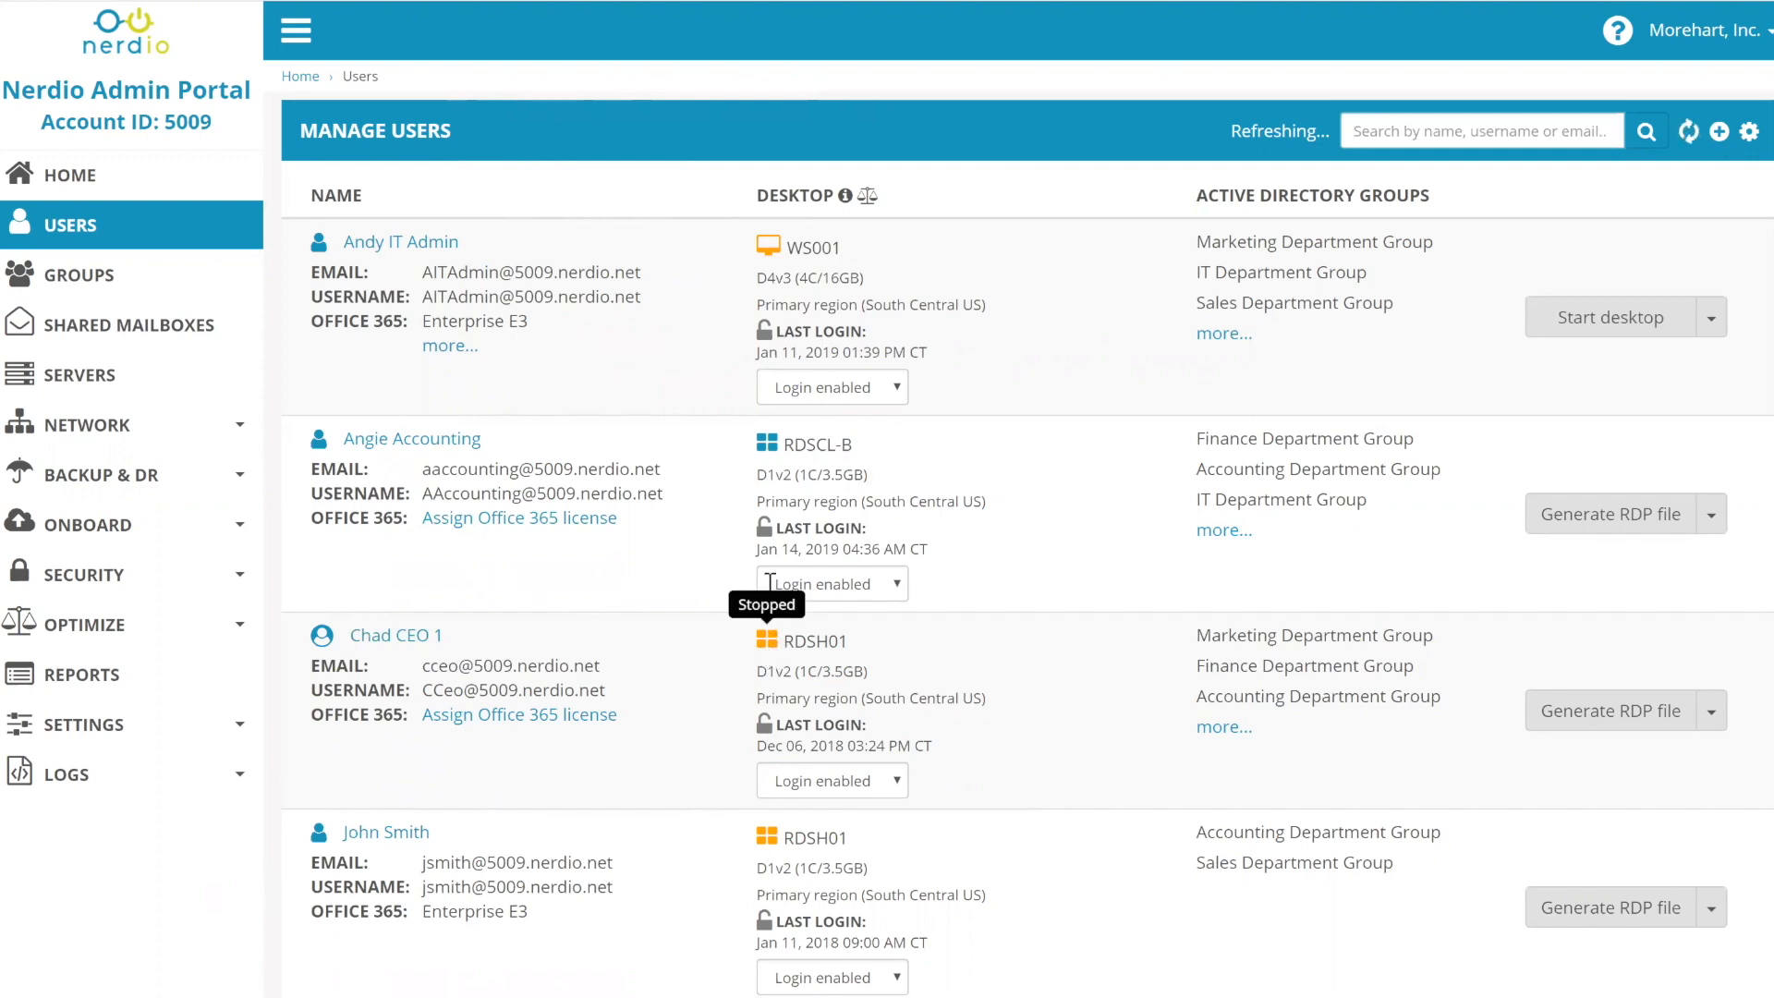
mouse_move(769, 251)
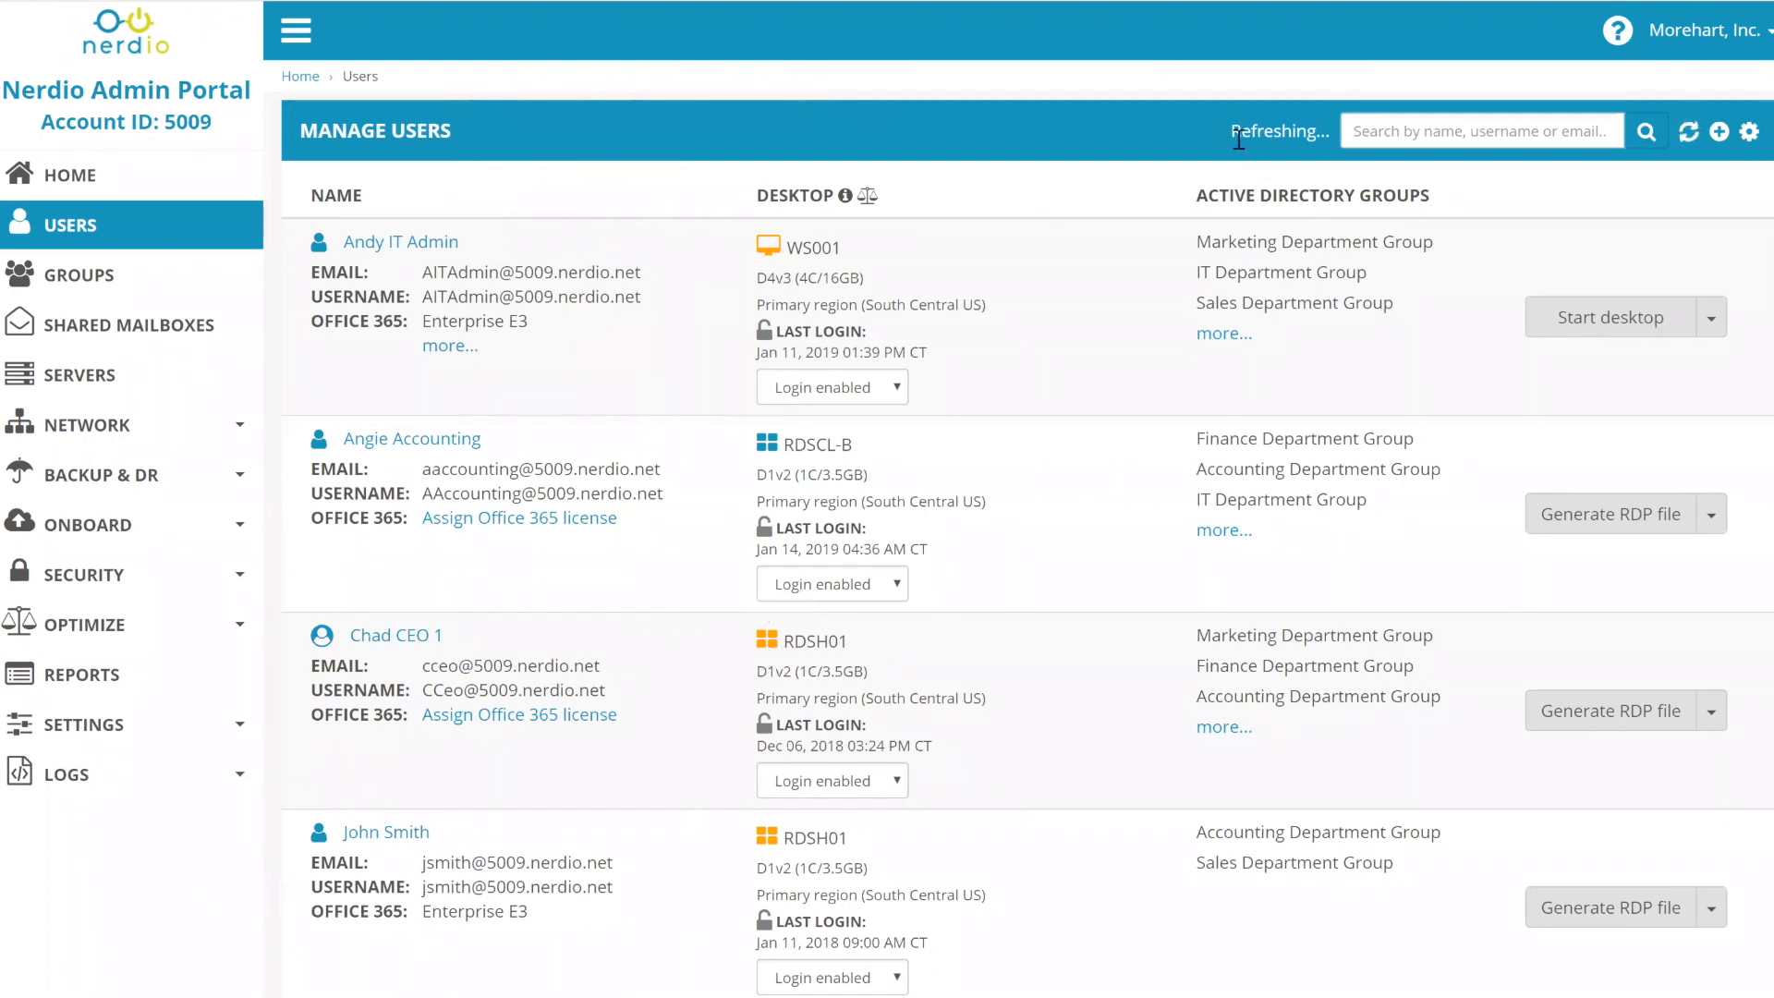
left_click_drag(1229, 131, 1331, 174)
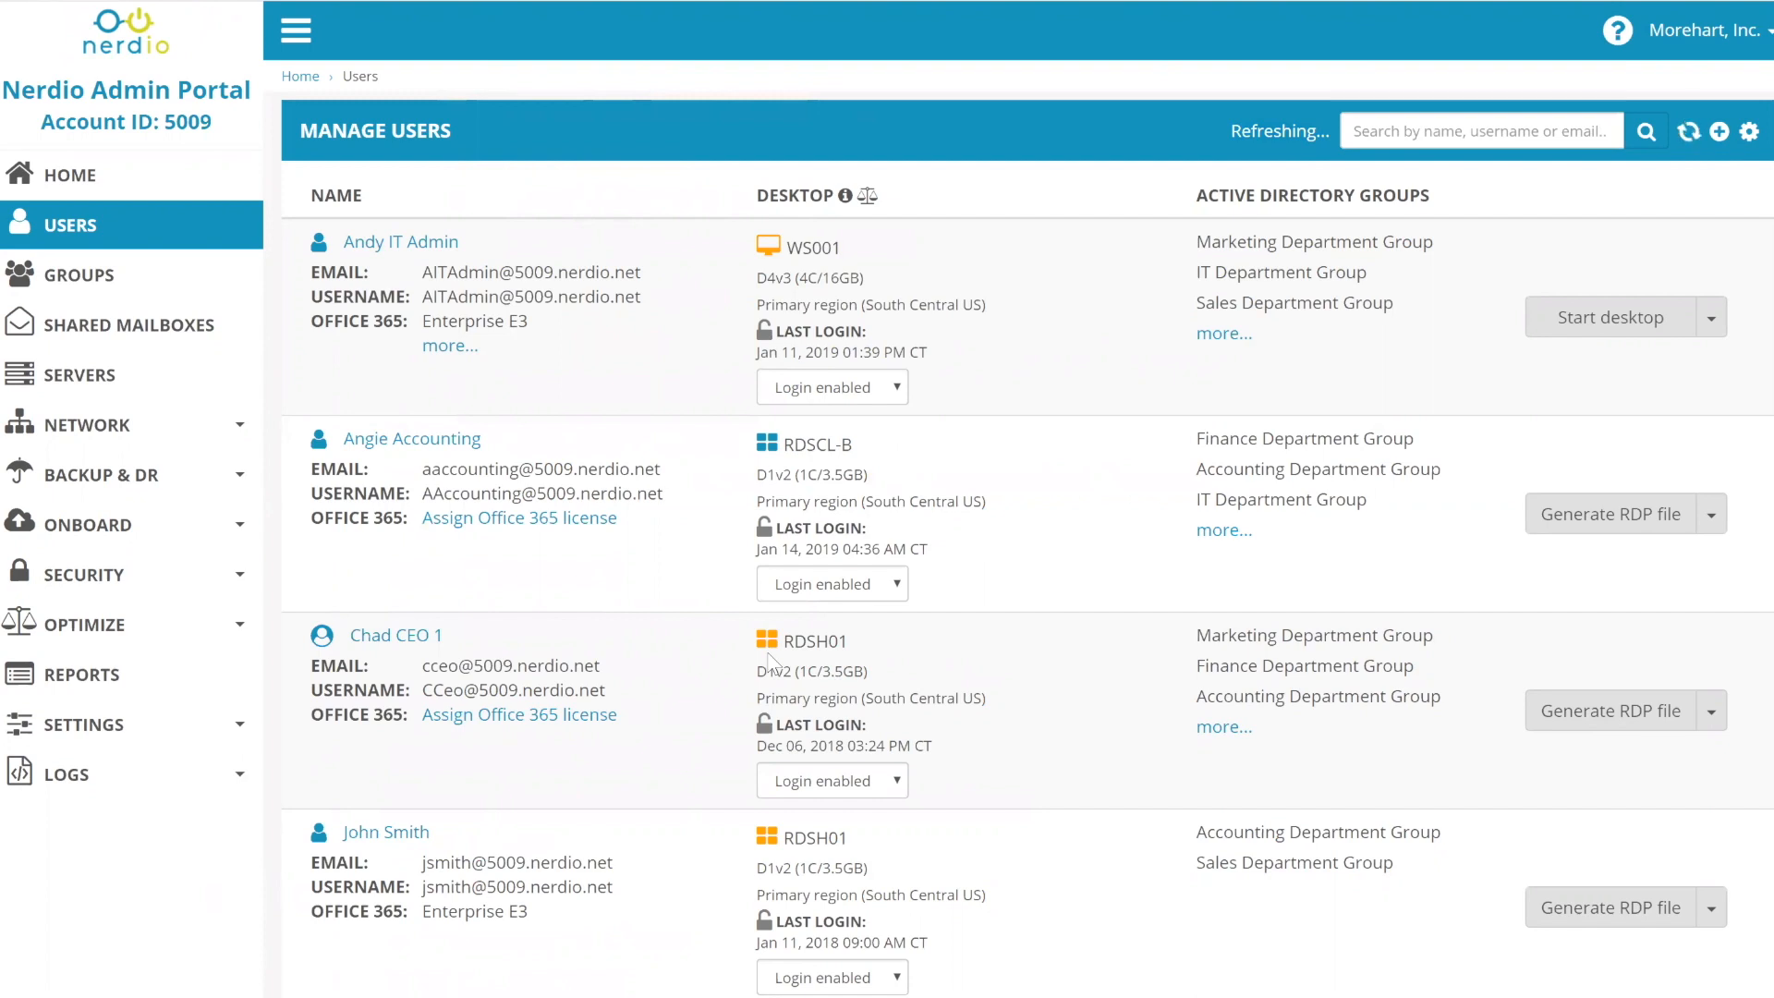
- Review the servers list, noting the RDSH01 server, then return to the users list
mouse_move(770, 637)
left_click(121, 389)
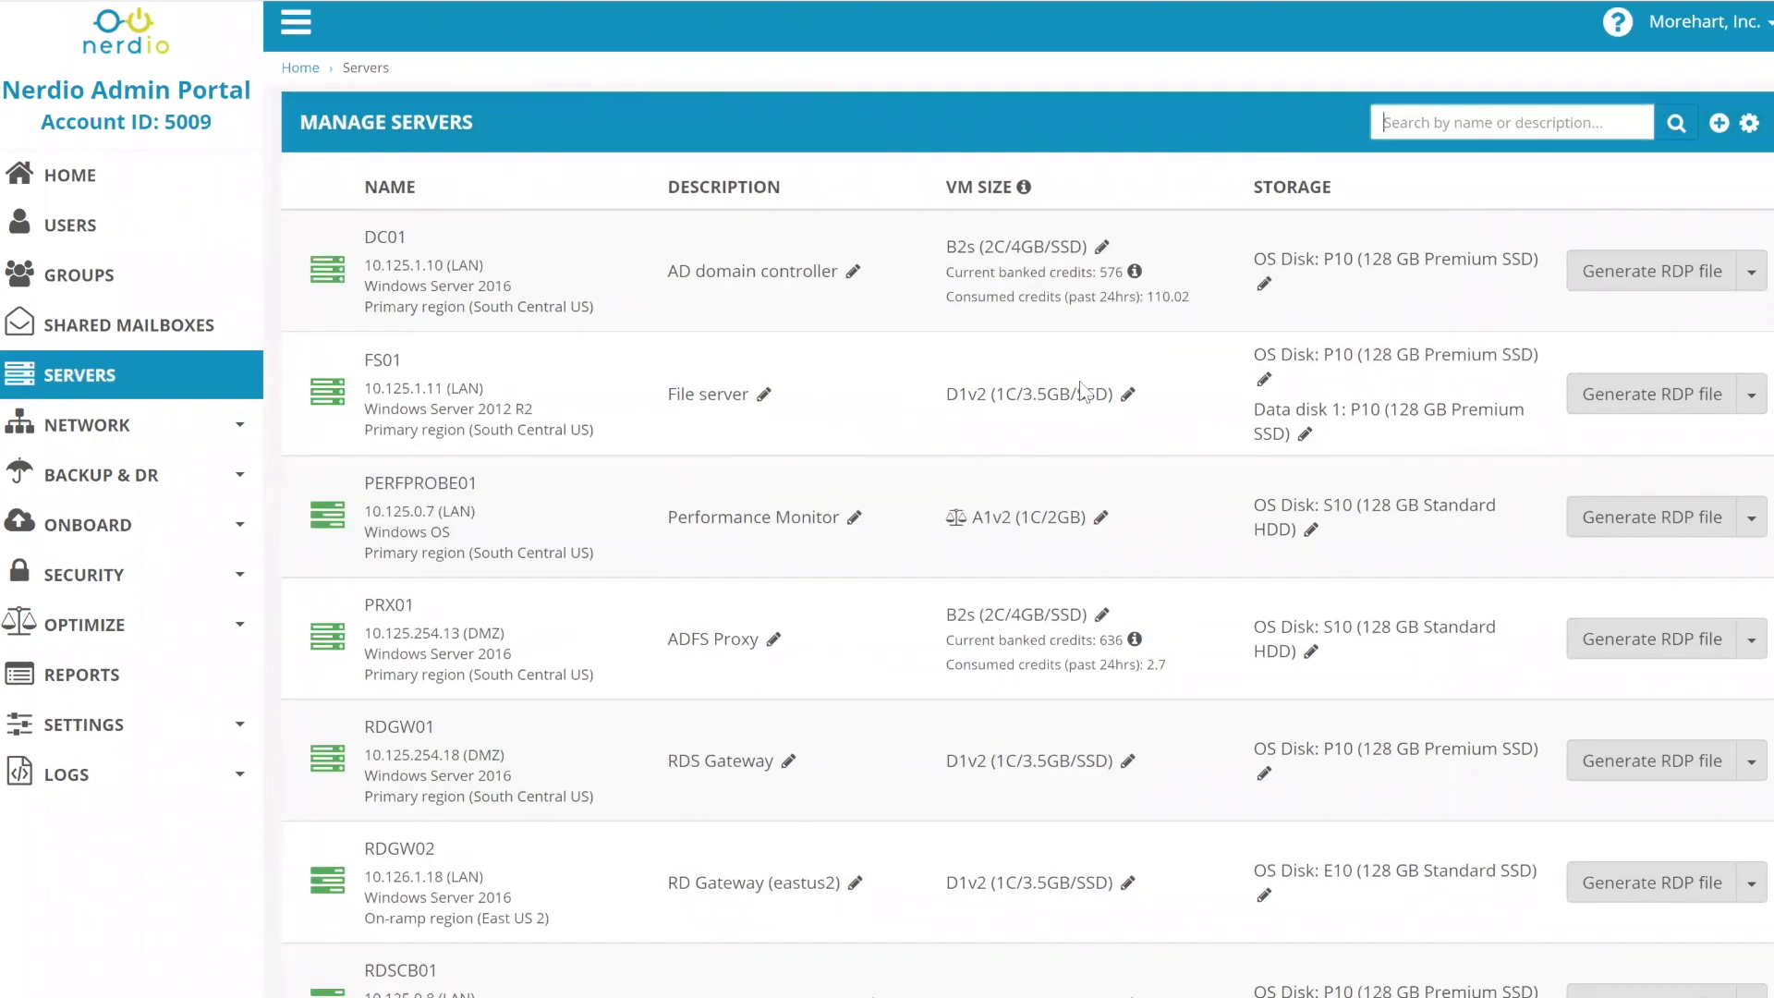
scroll(425, 740, "down", 4)
double_click(395, 737)
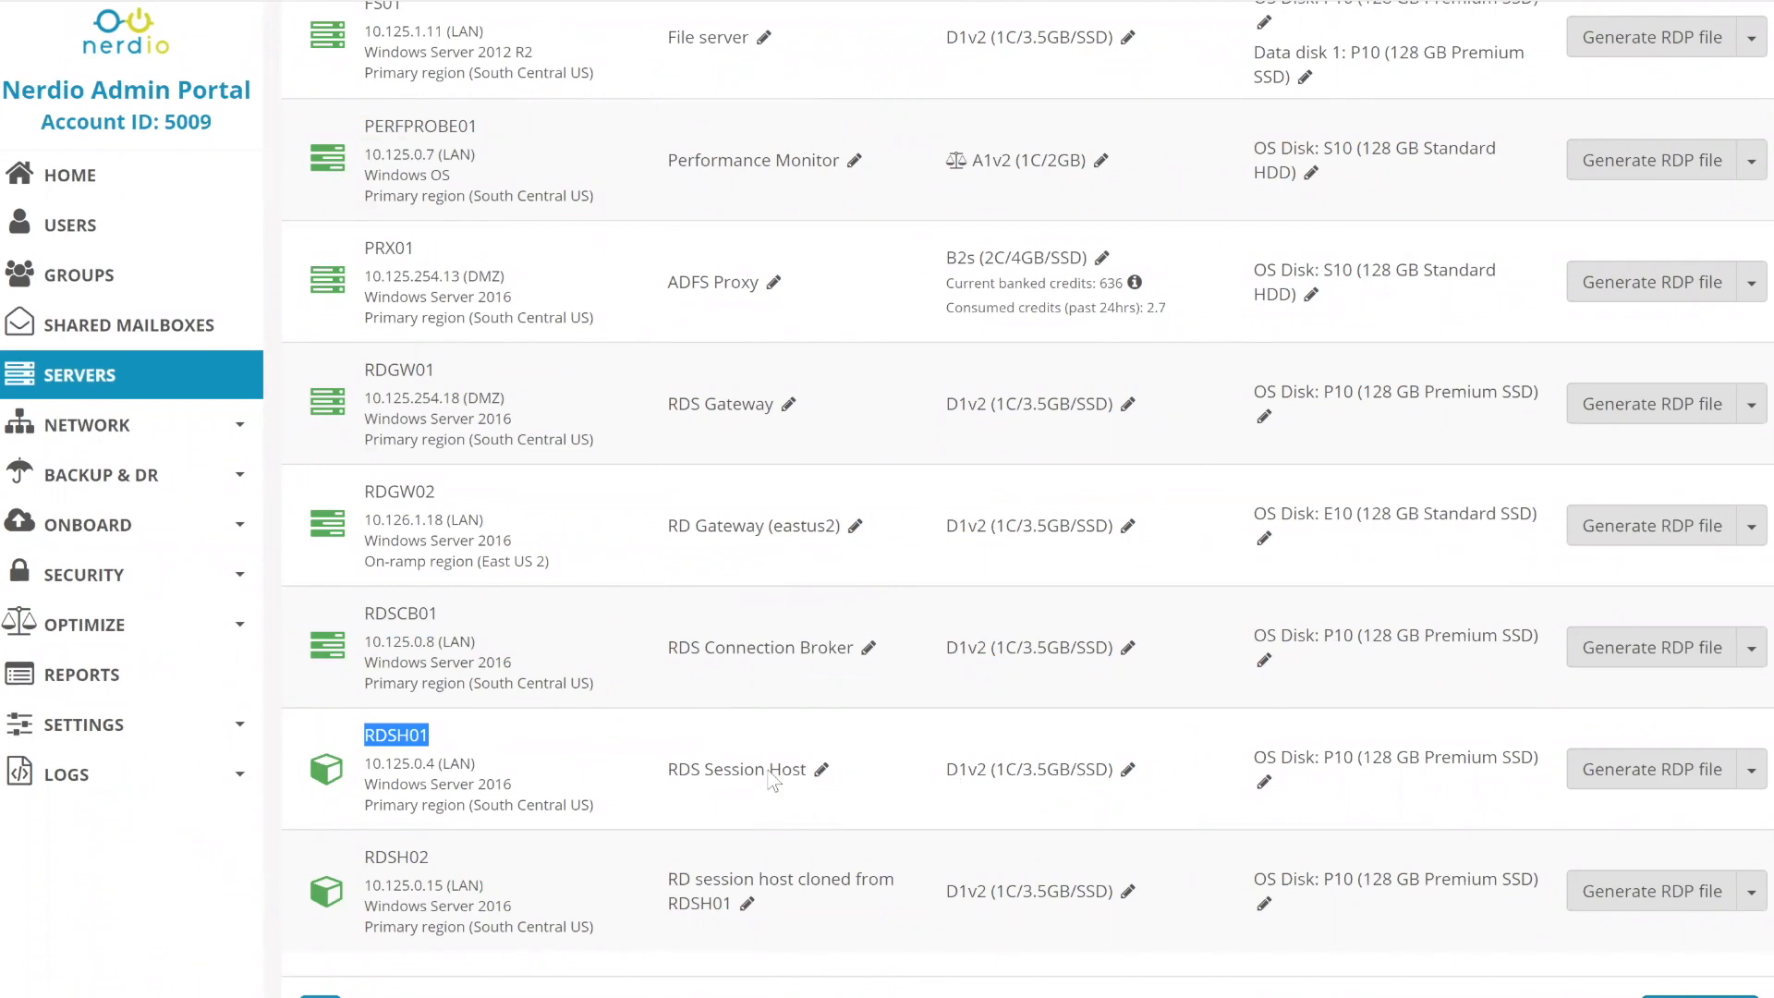
scroll(889, 751, "down", 1)
scroll(889, 751, "down", 2)
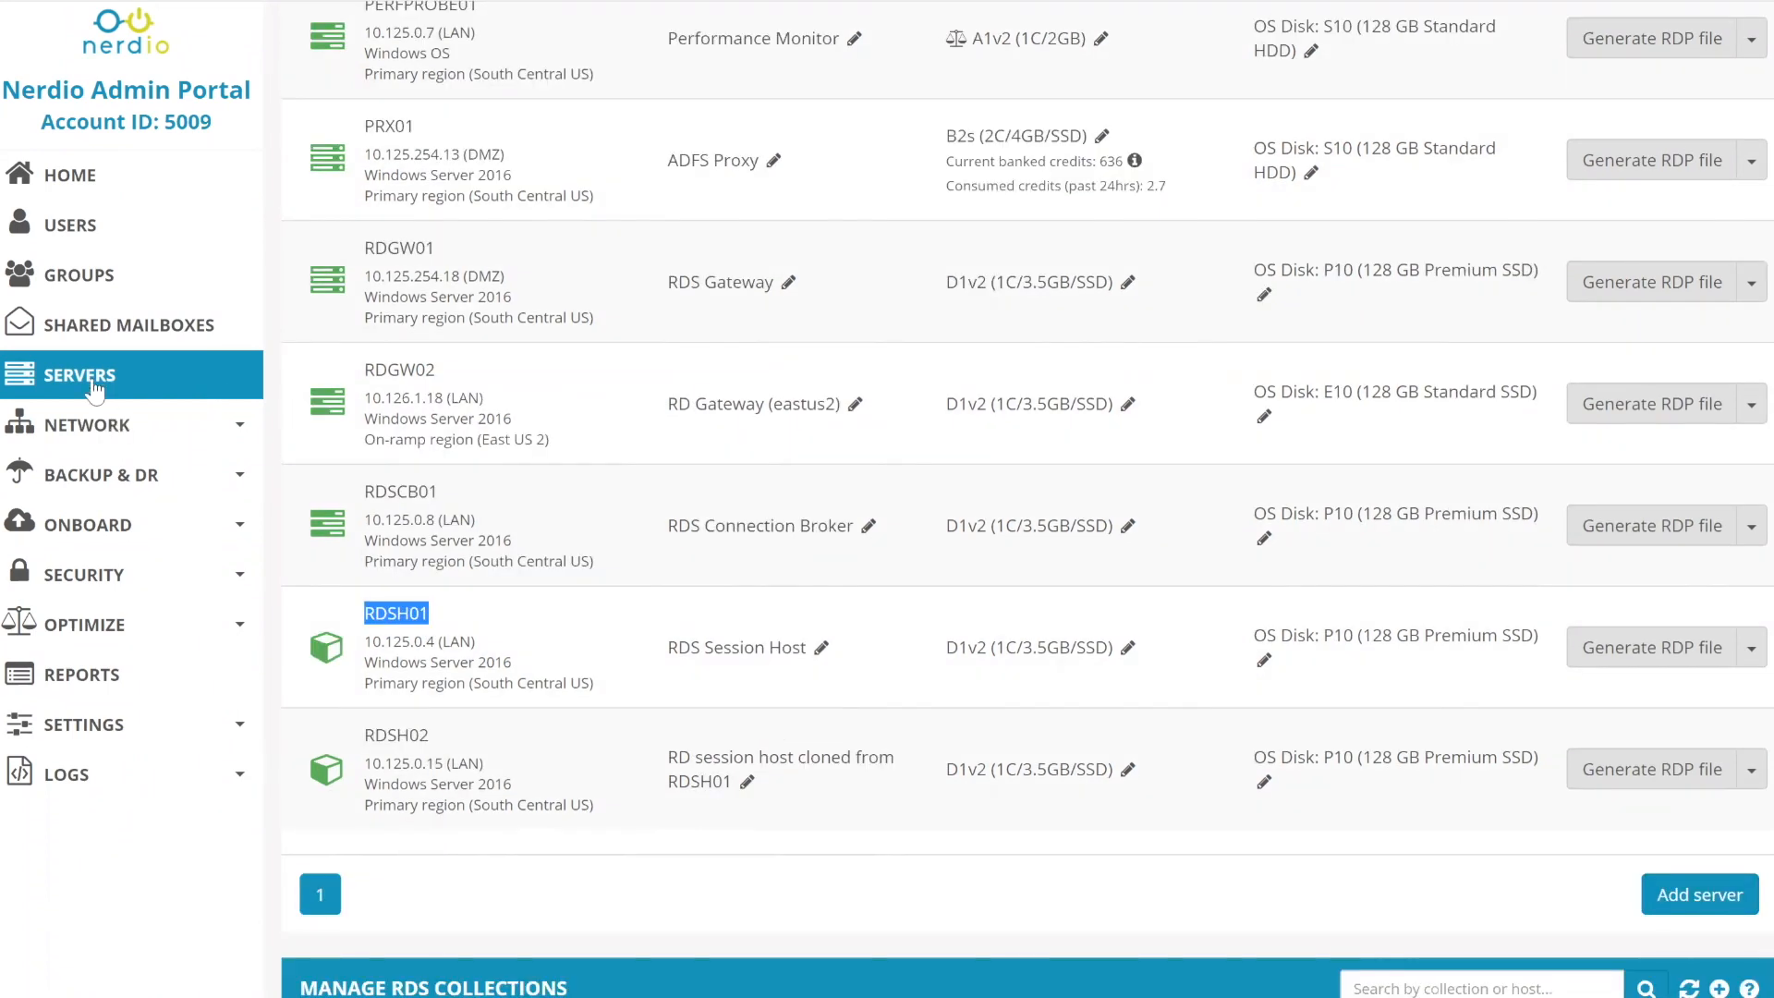
left_click(89, 231)
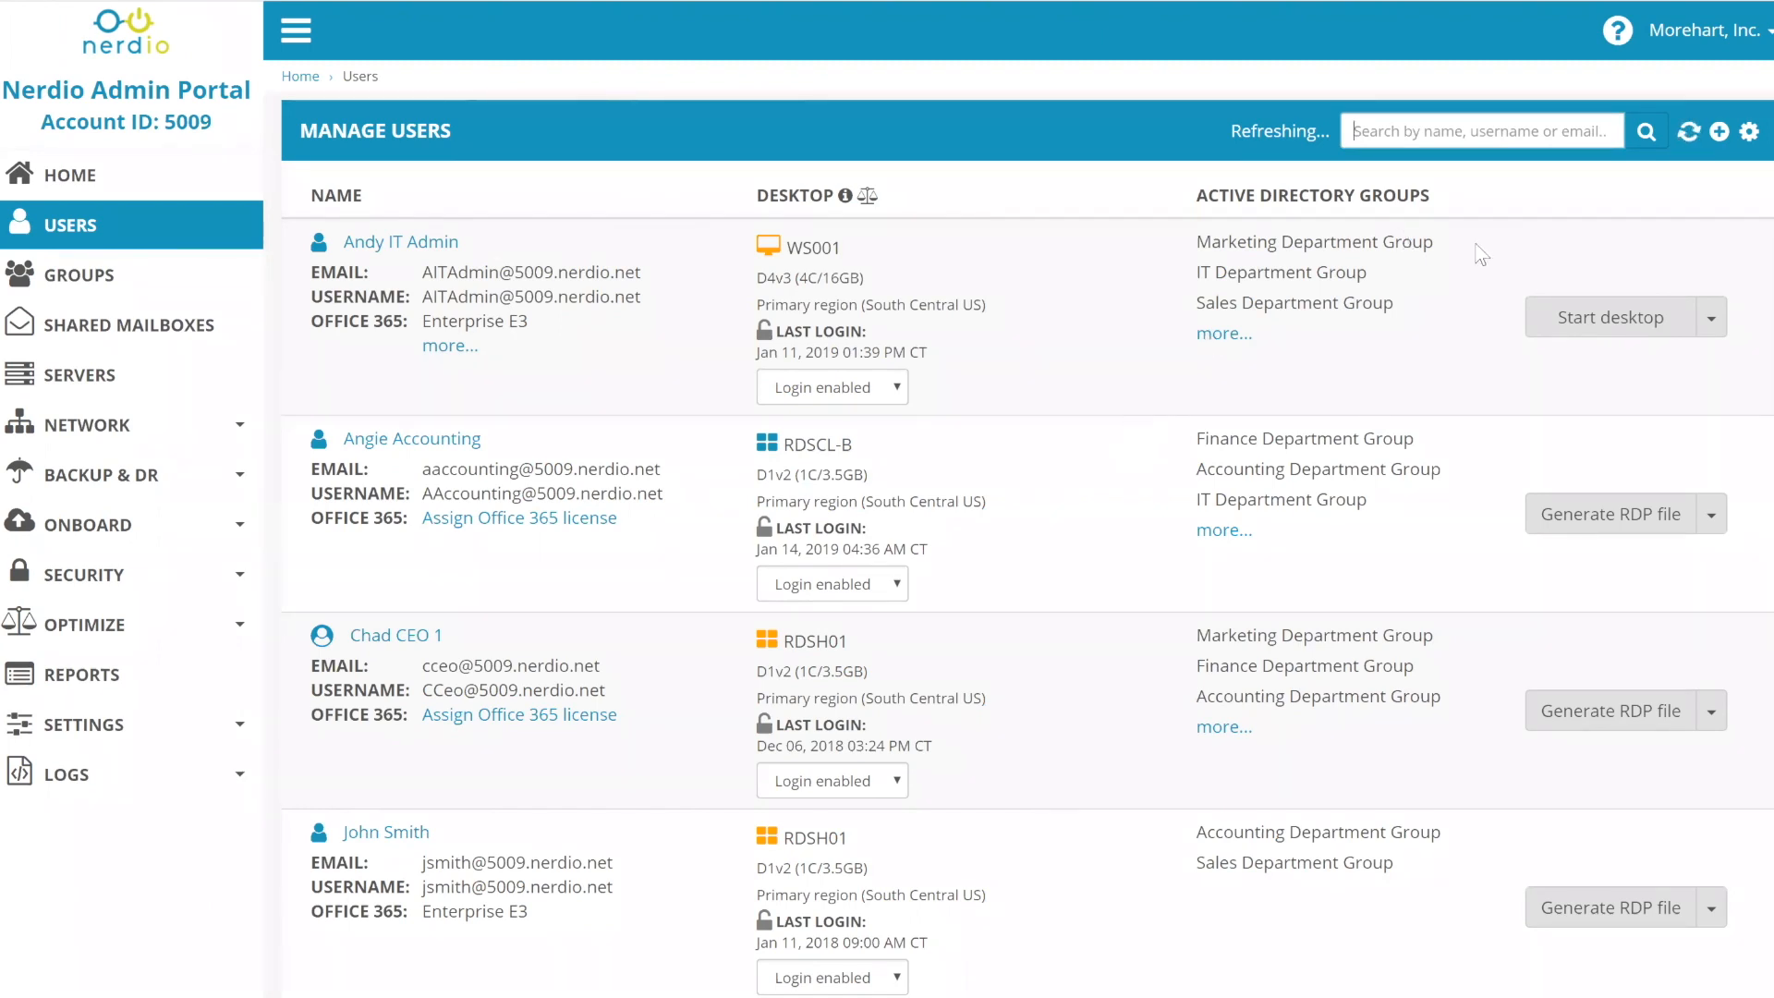
- Start a password reset for the accounting user and review the 7-character minimum password rules
left_click(1712, 516)
left_click(943, 253)
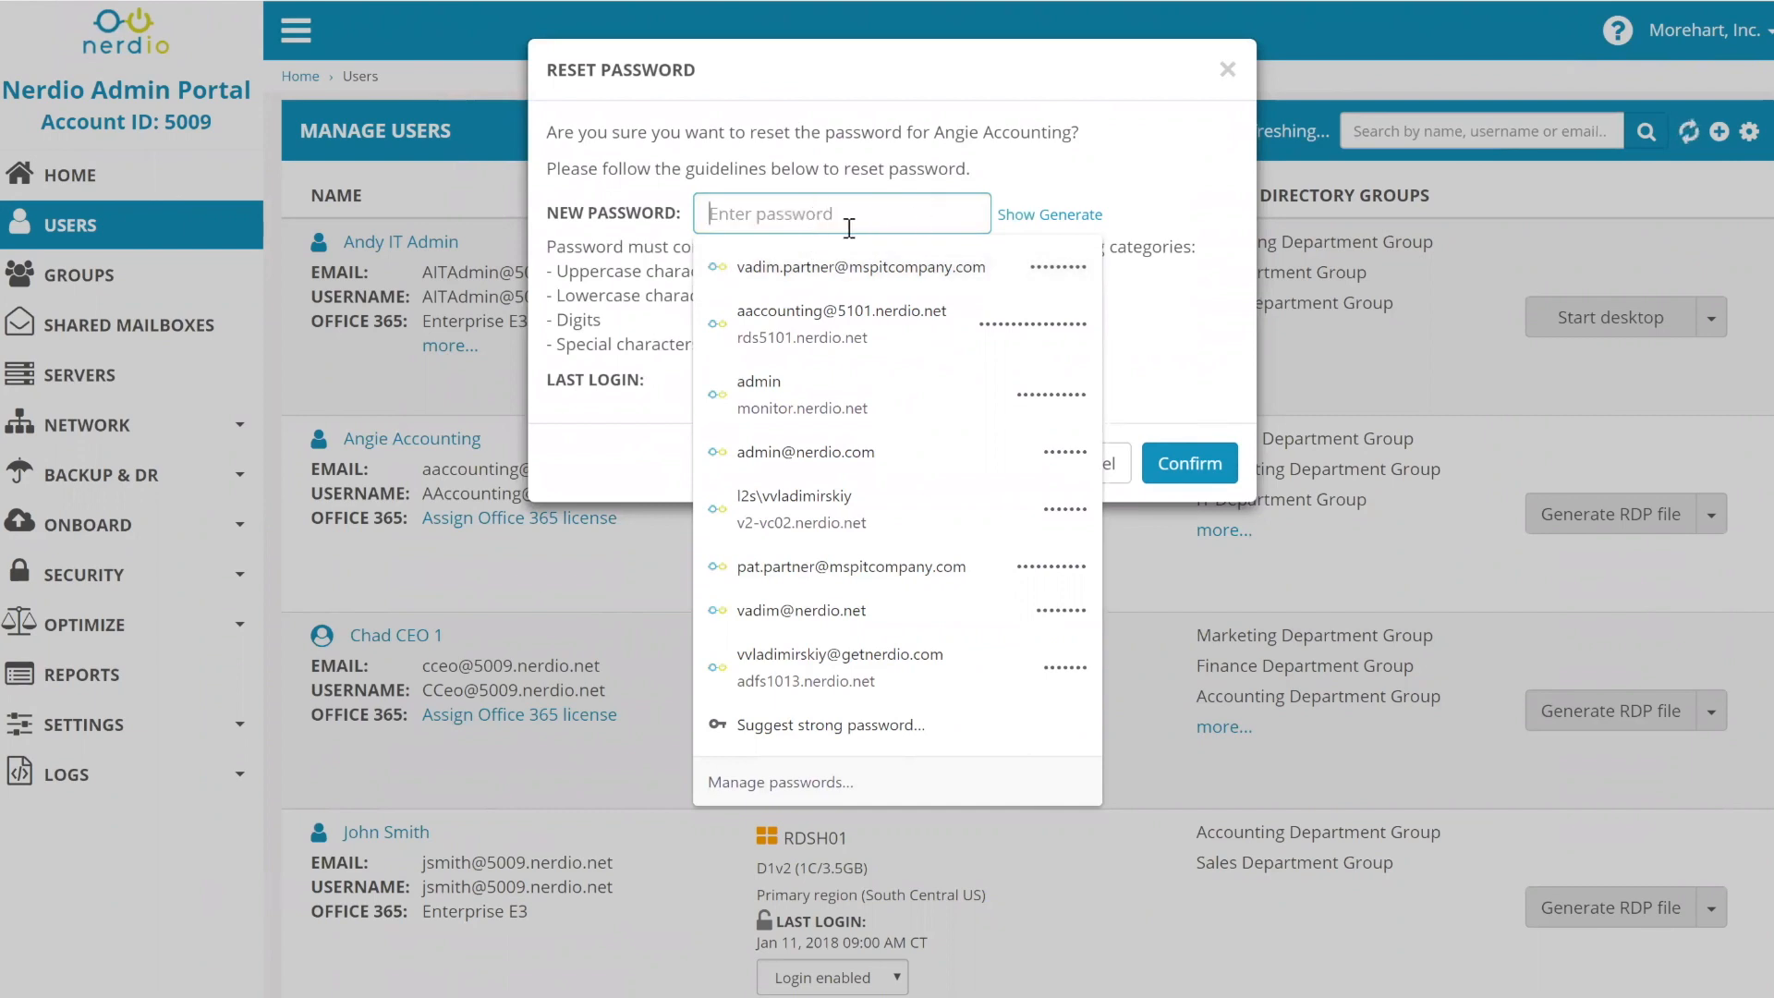
type("P")
key("BackSpace")
left_click(825, 238)
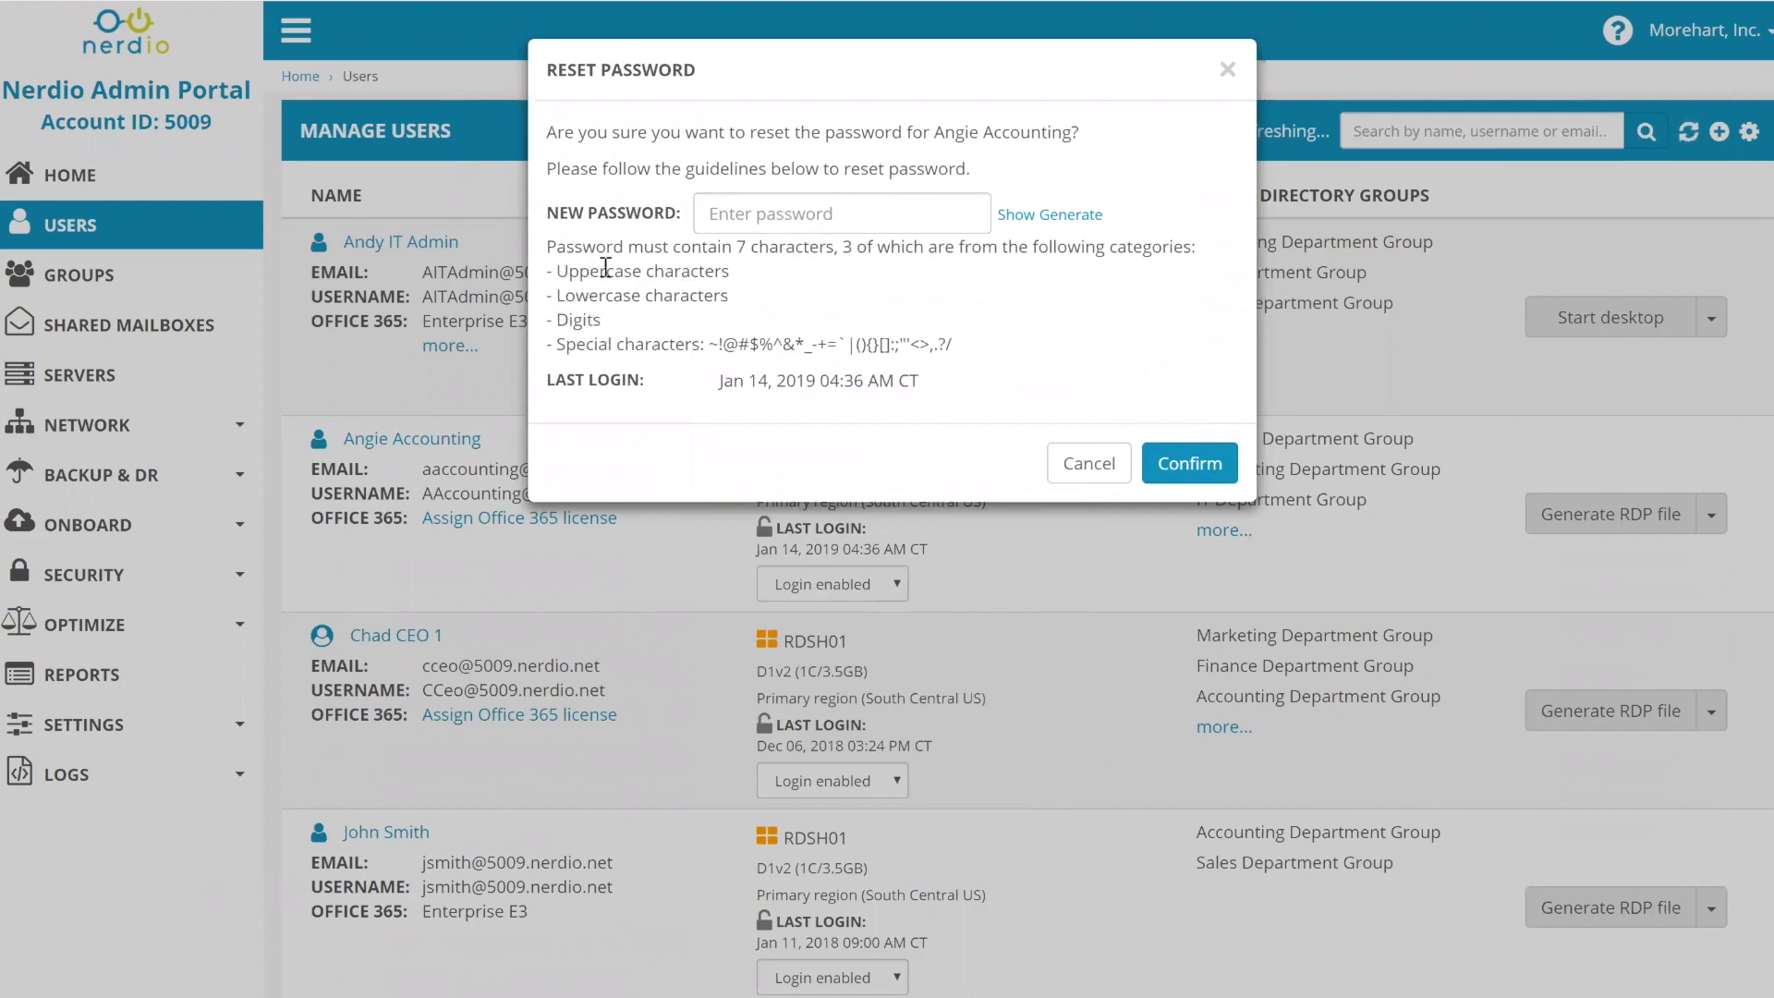
double_click(748, 250)
left_click(756, 340)
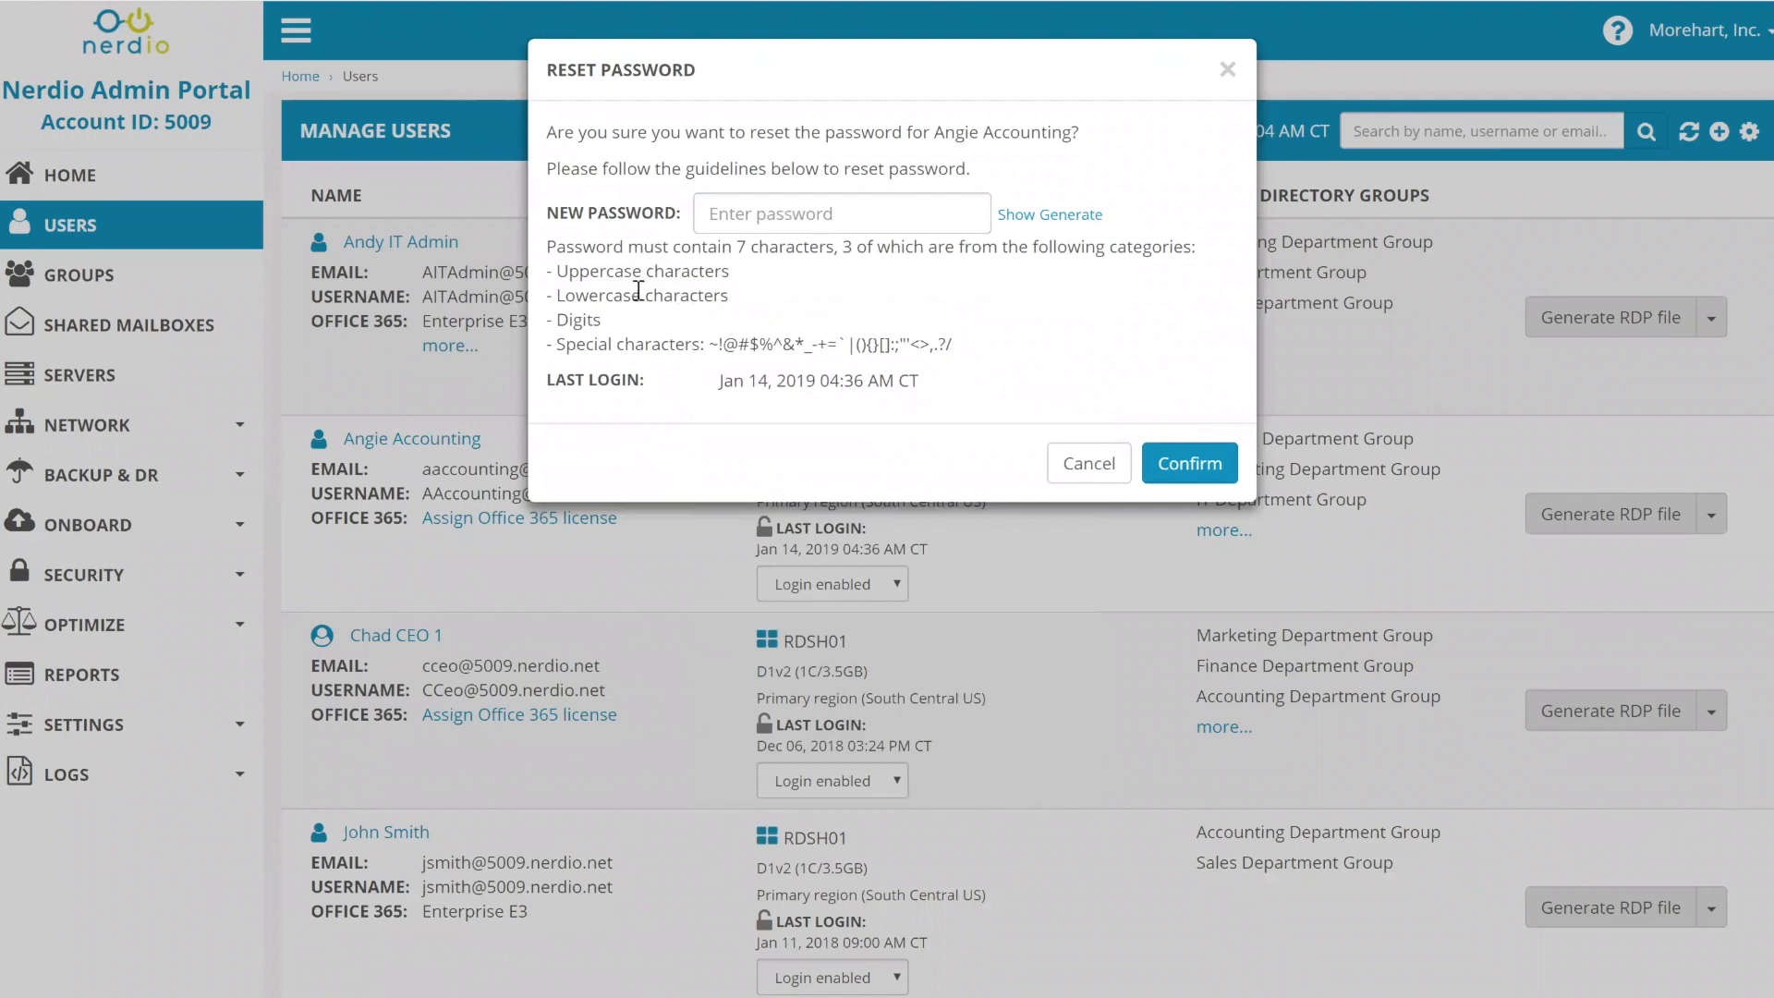
left_click_drag(551, 248, 1003, 344)
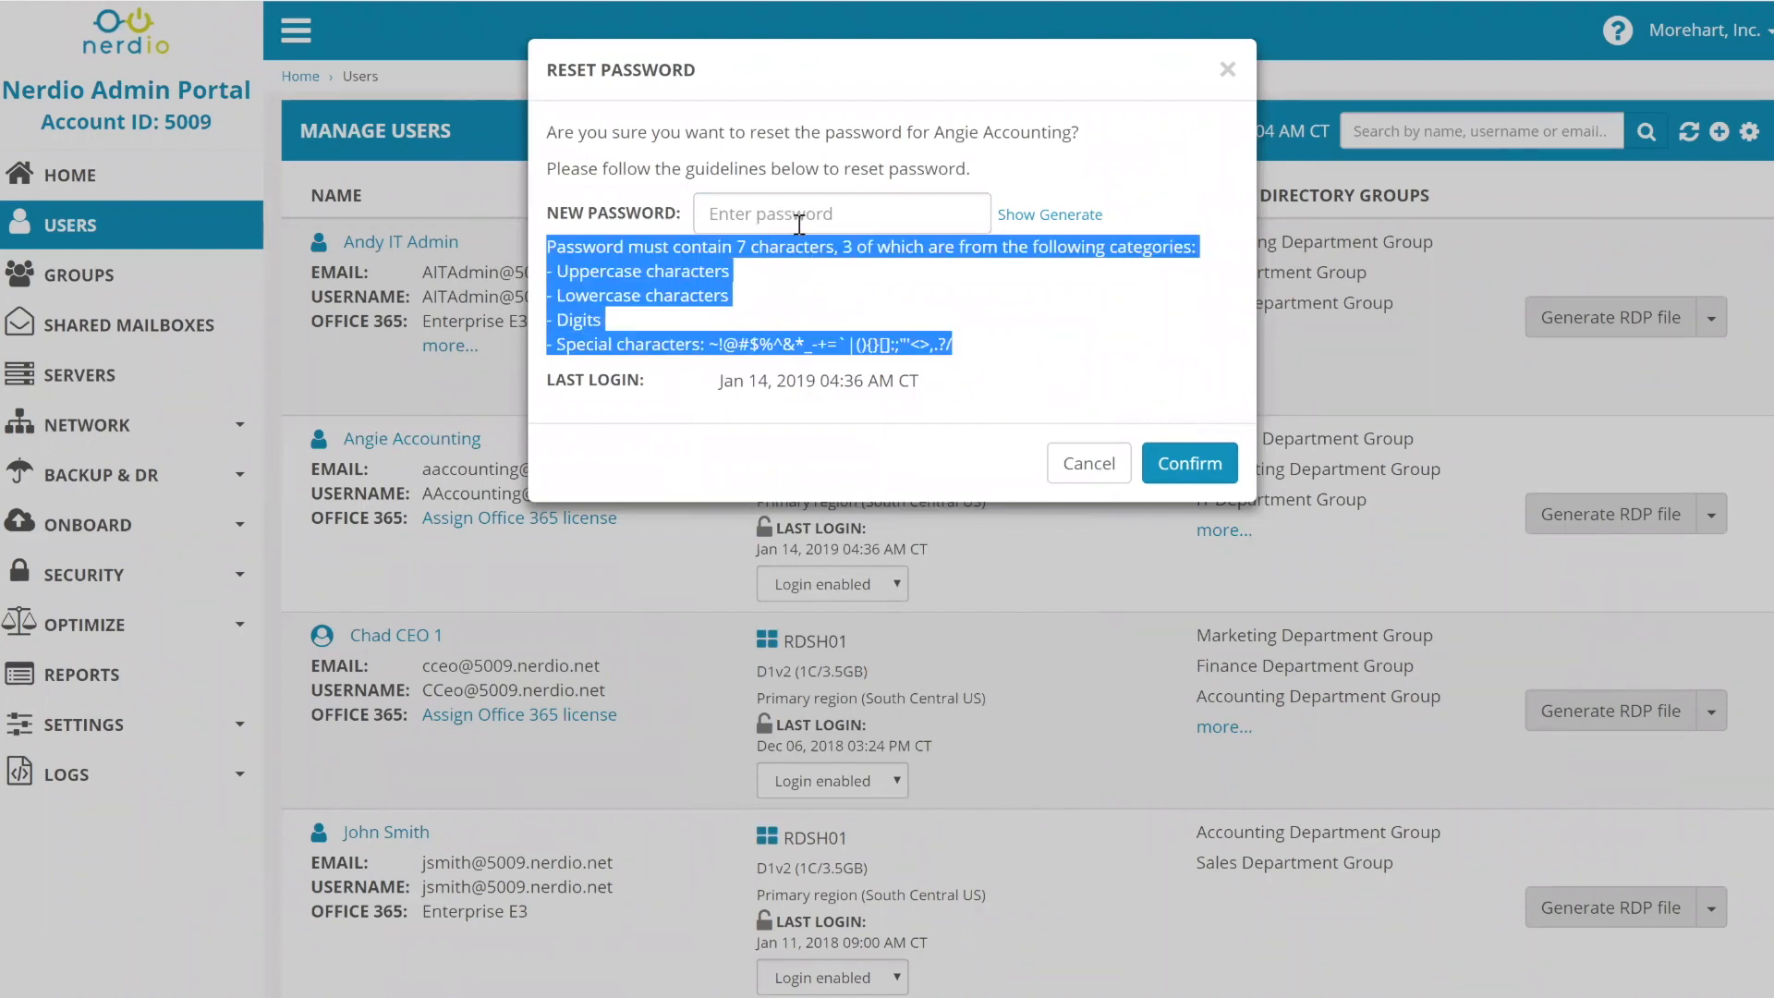
left_click(797, 216)
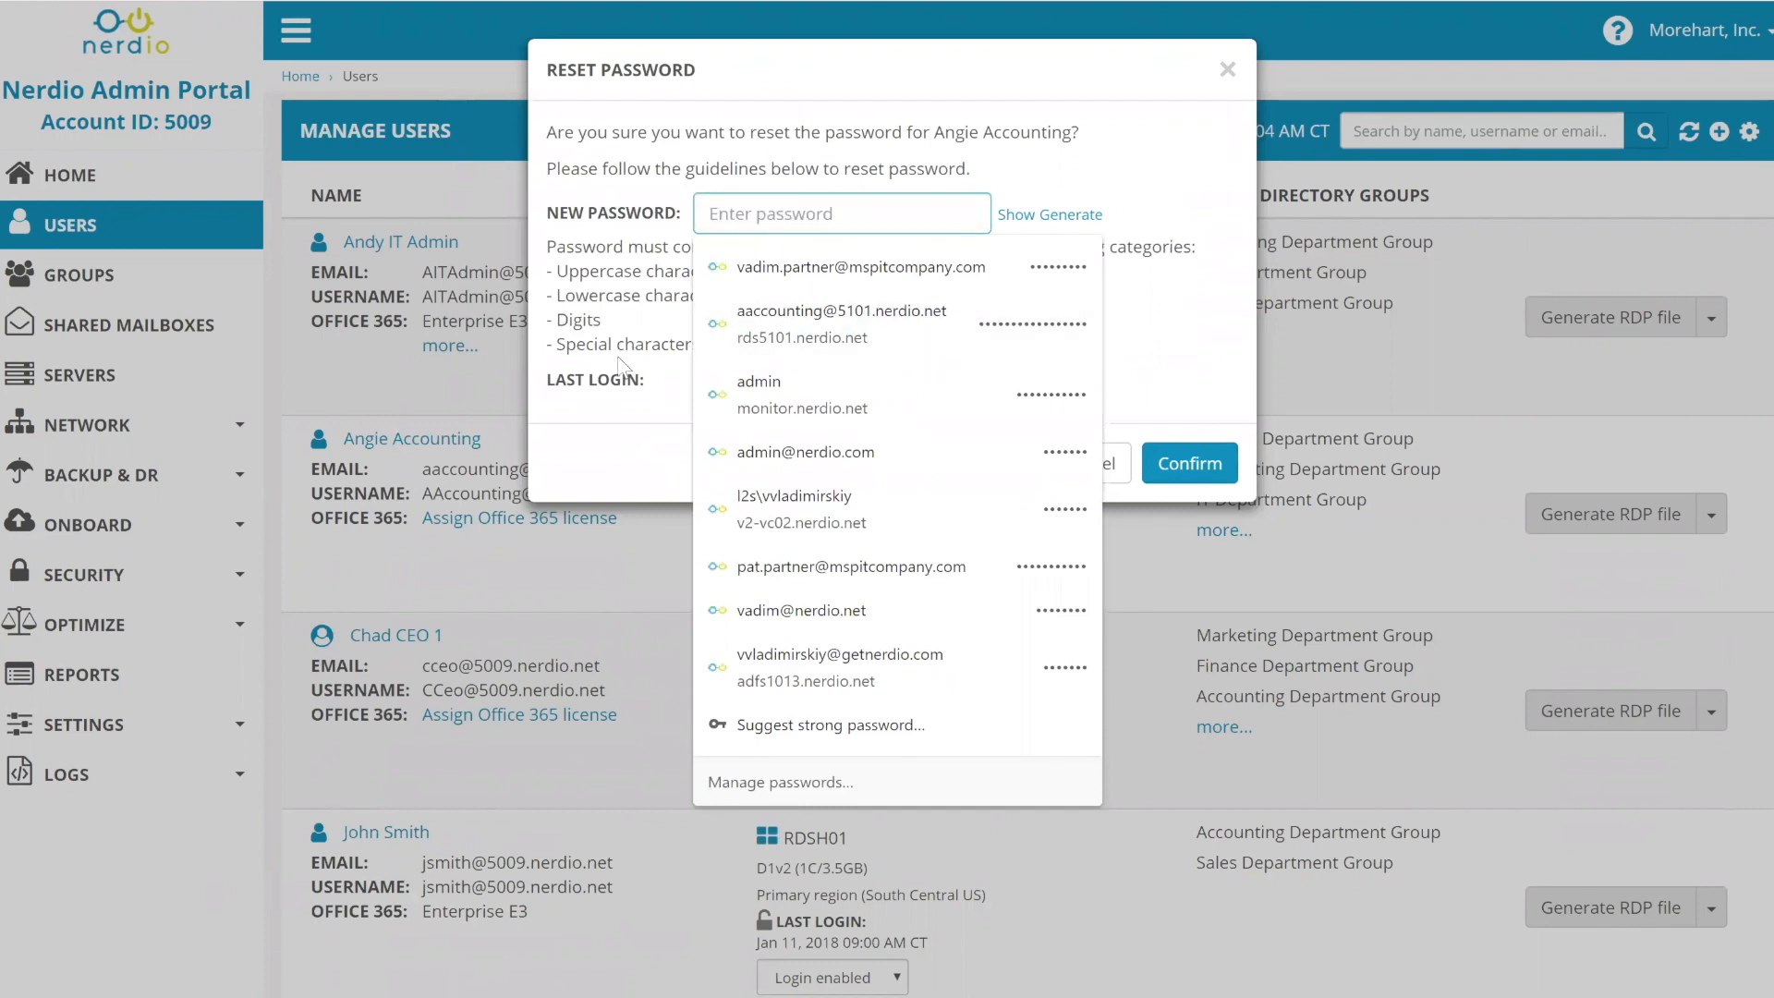
left_click(633, 322)
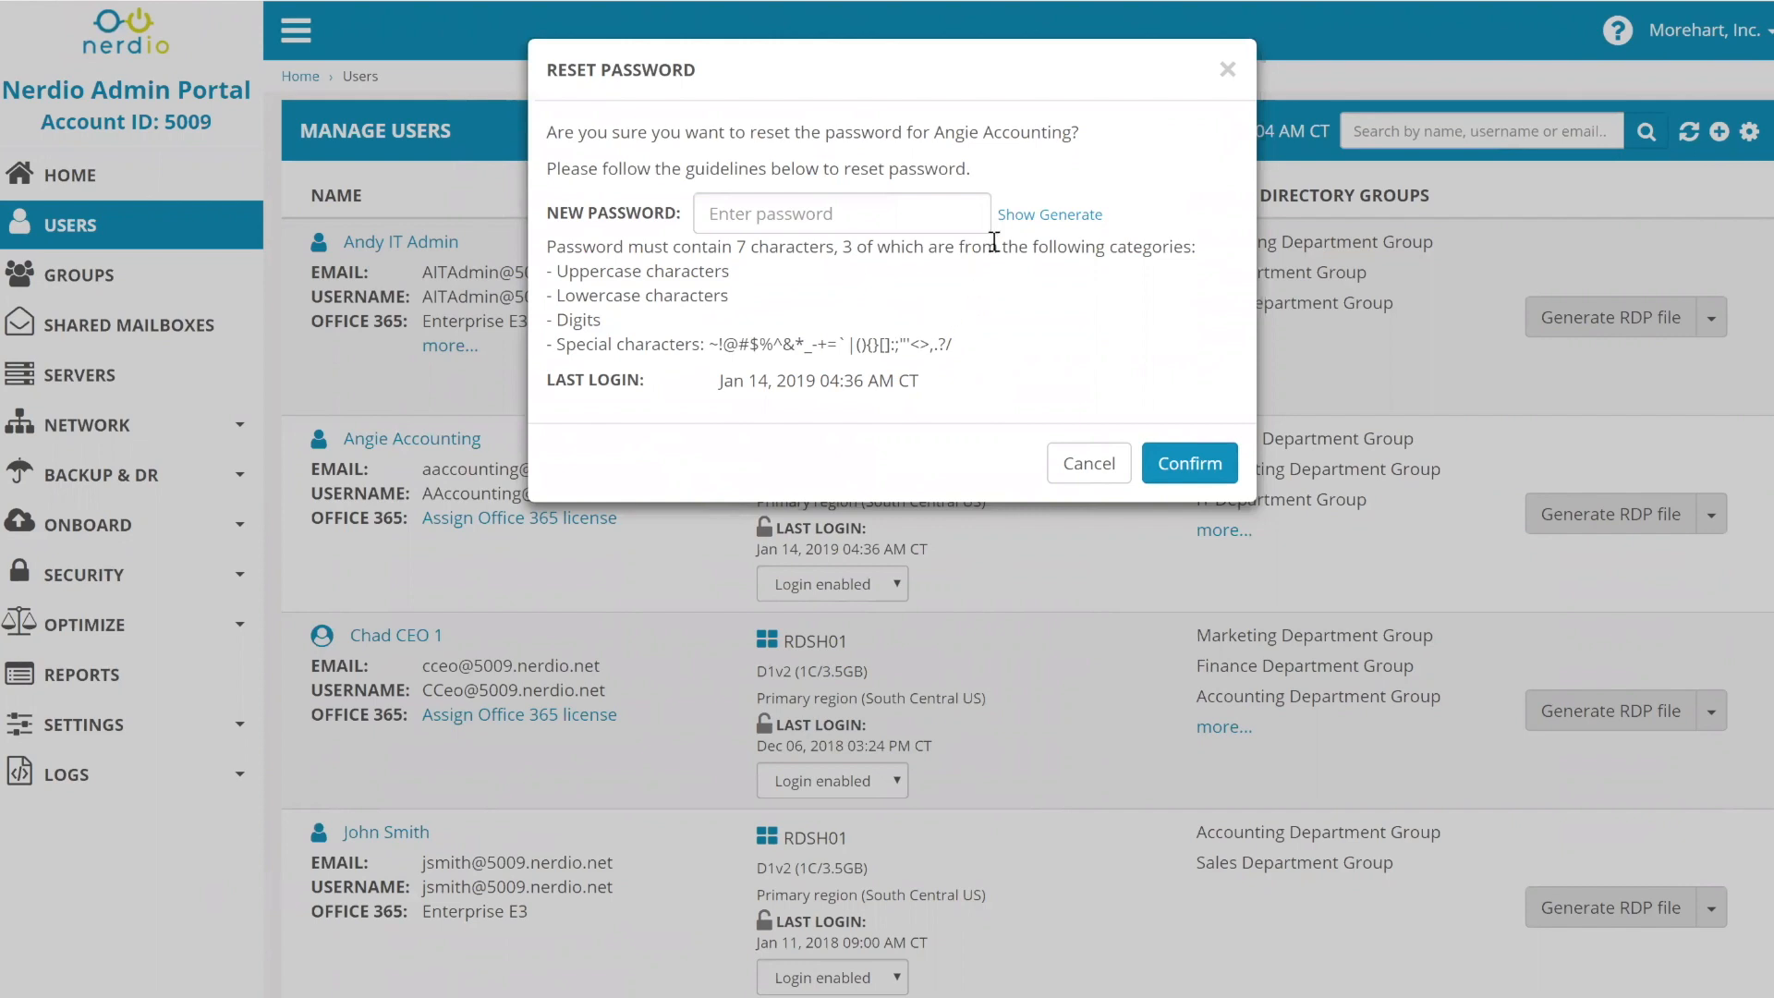
- Generate a random compliant password for the accounting user, then cancel that reset
type("••")
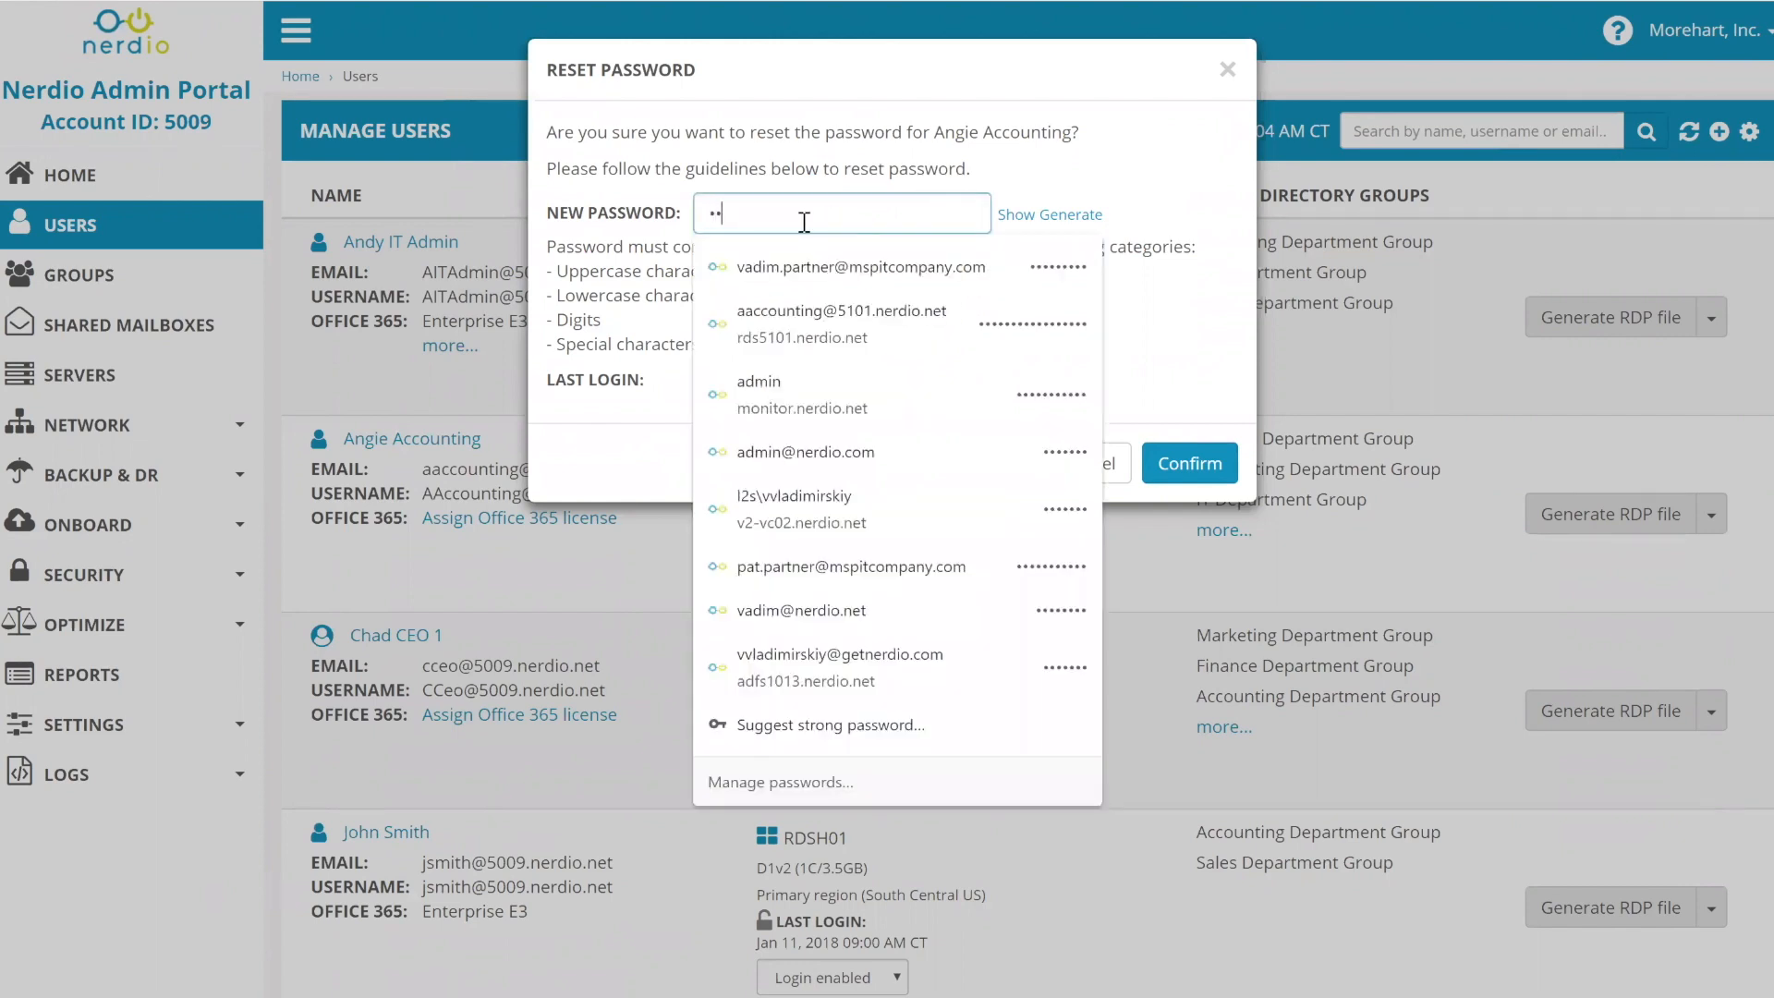
left_click(1007, 117)
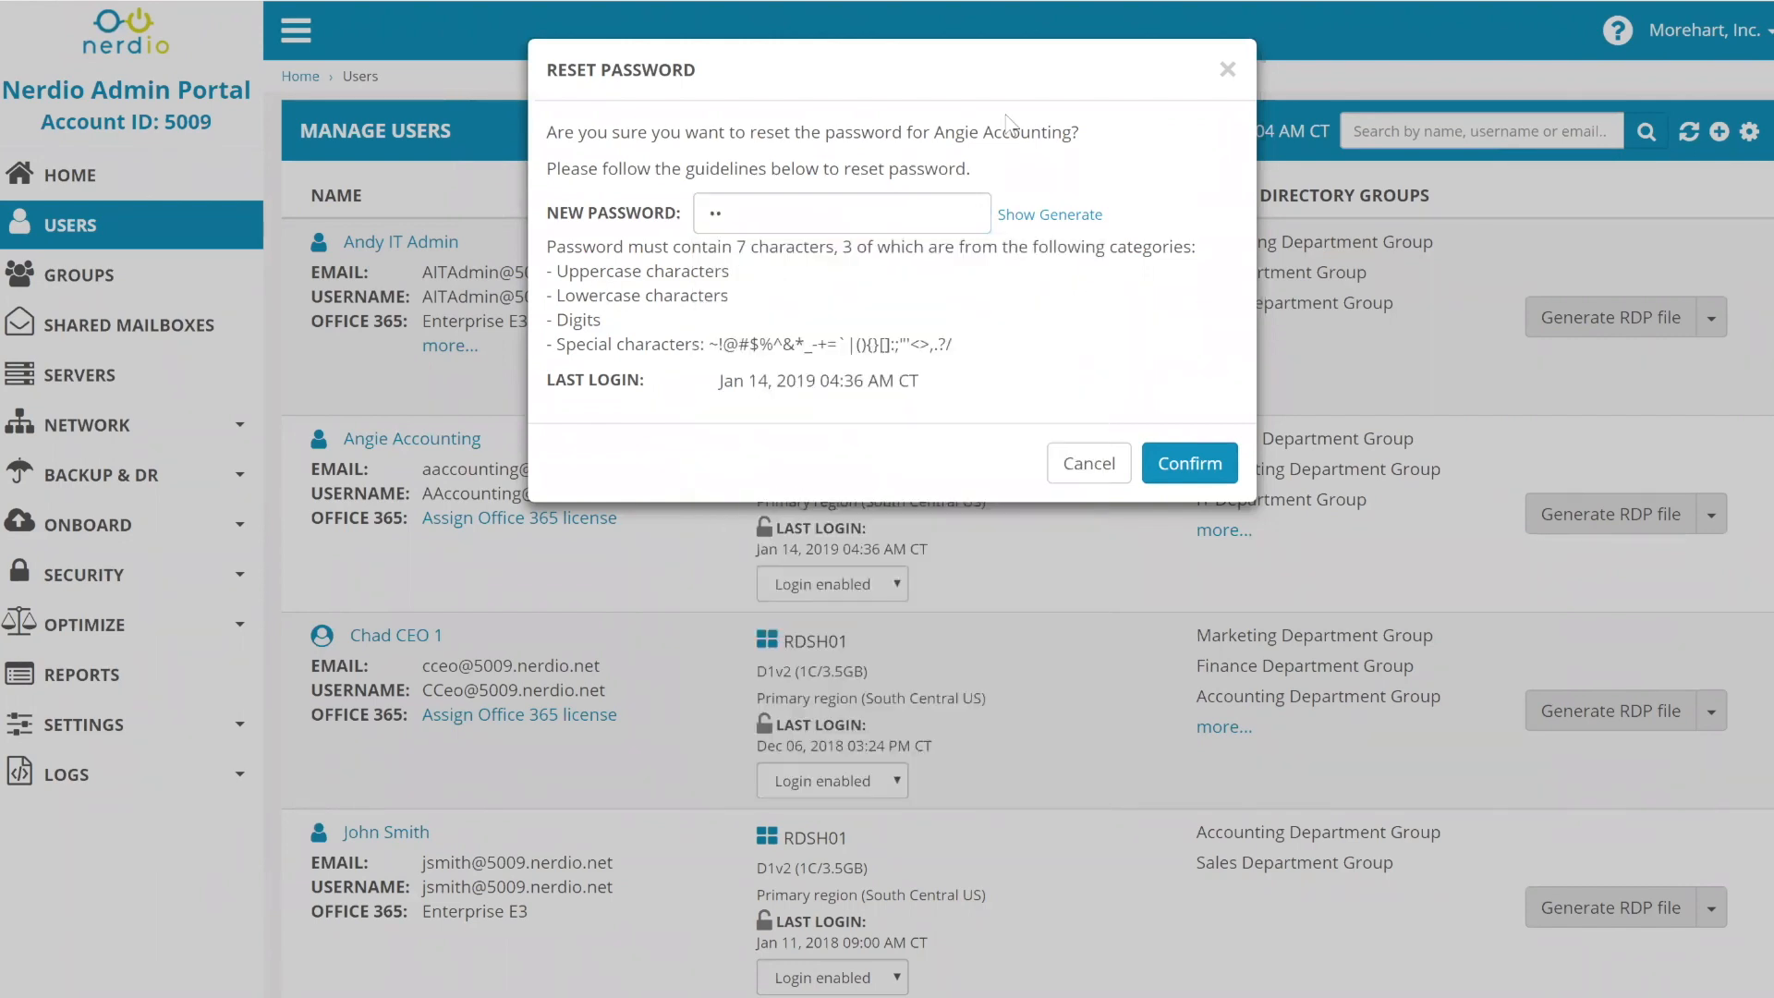
left_click(1014, 215)
left_click(1086, 220)
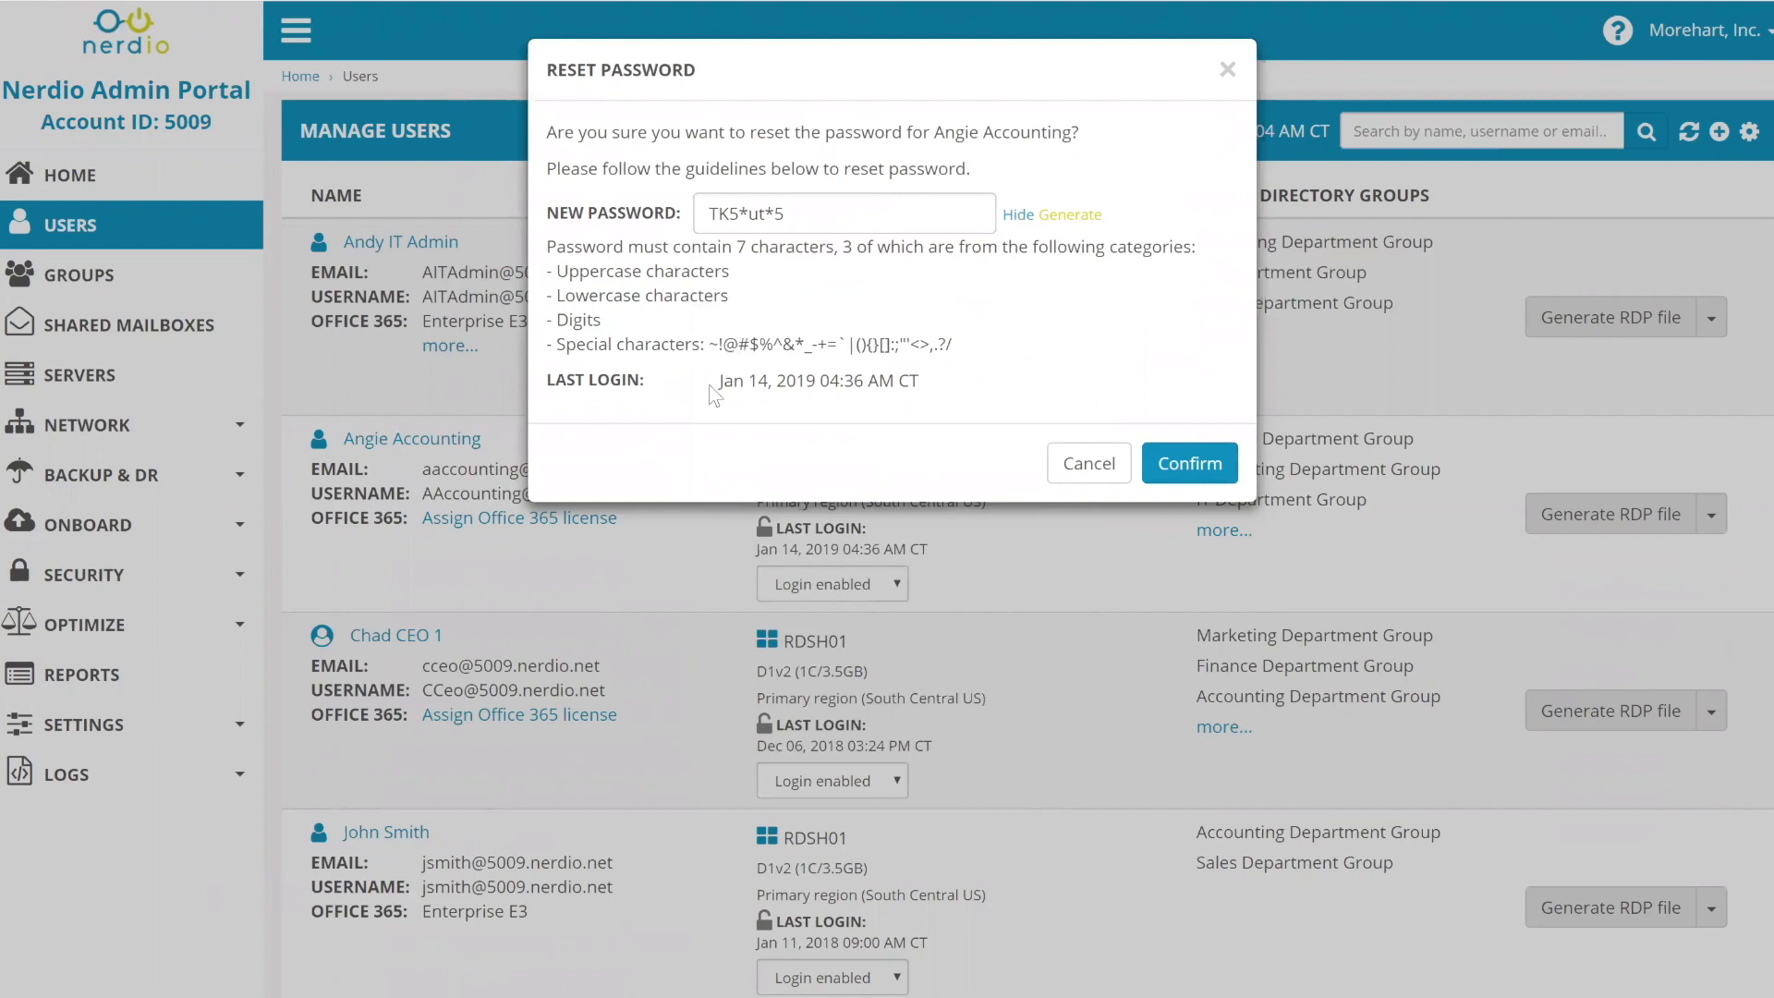
left_click_drag(719, 382, 921, 383)
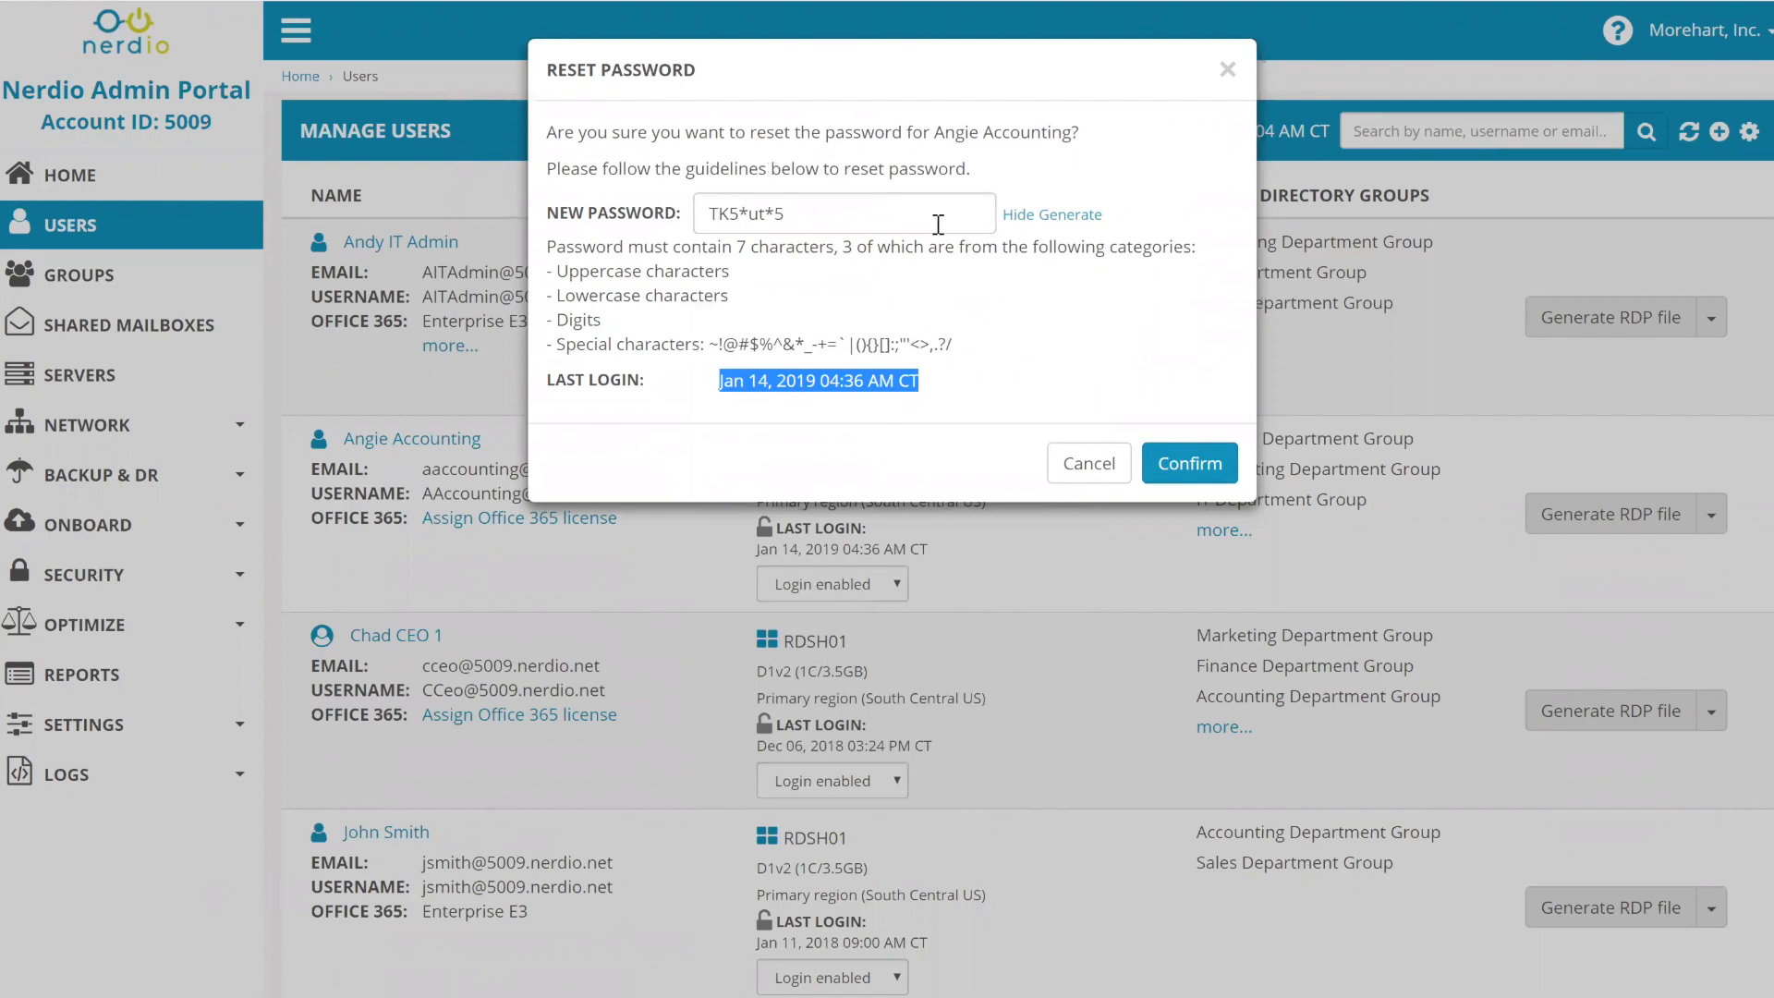
left_click_drag(832, 227, 647, 269)
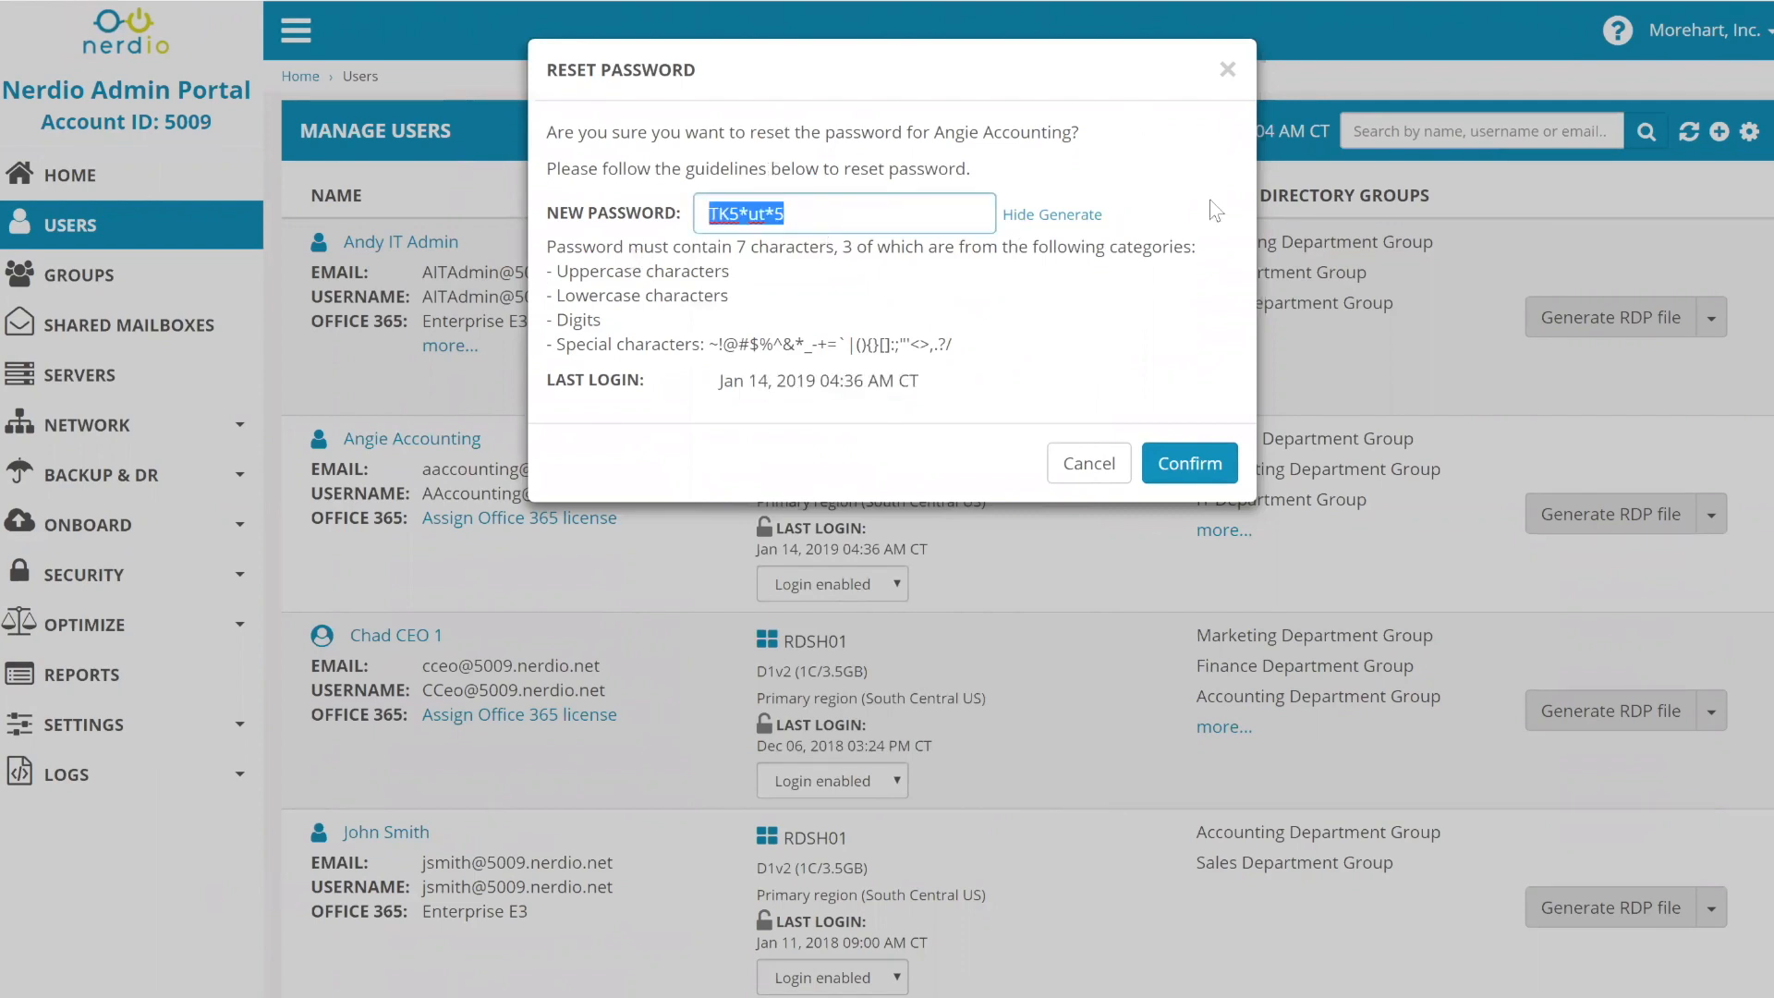
left_click(1053, 461)
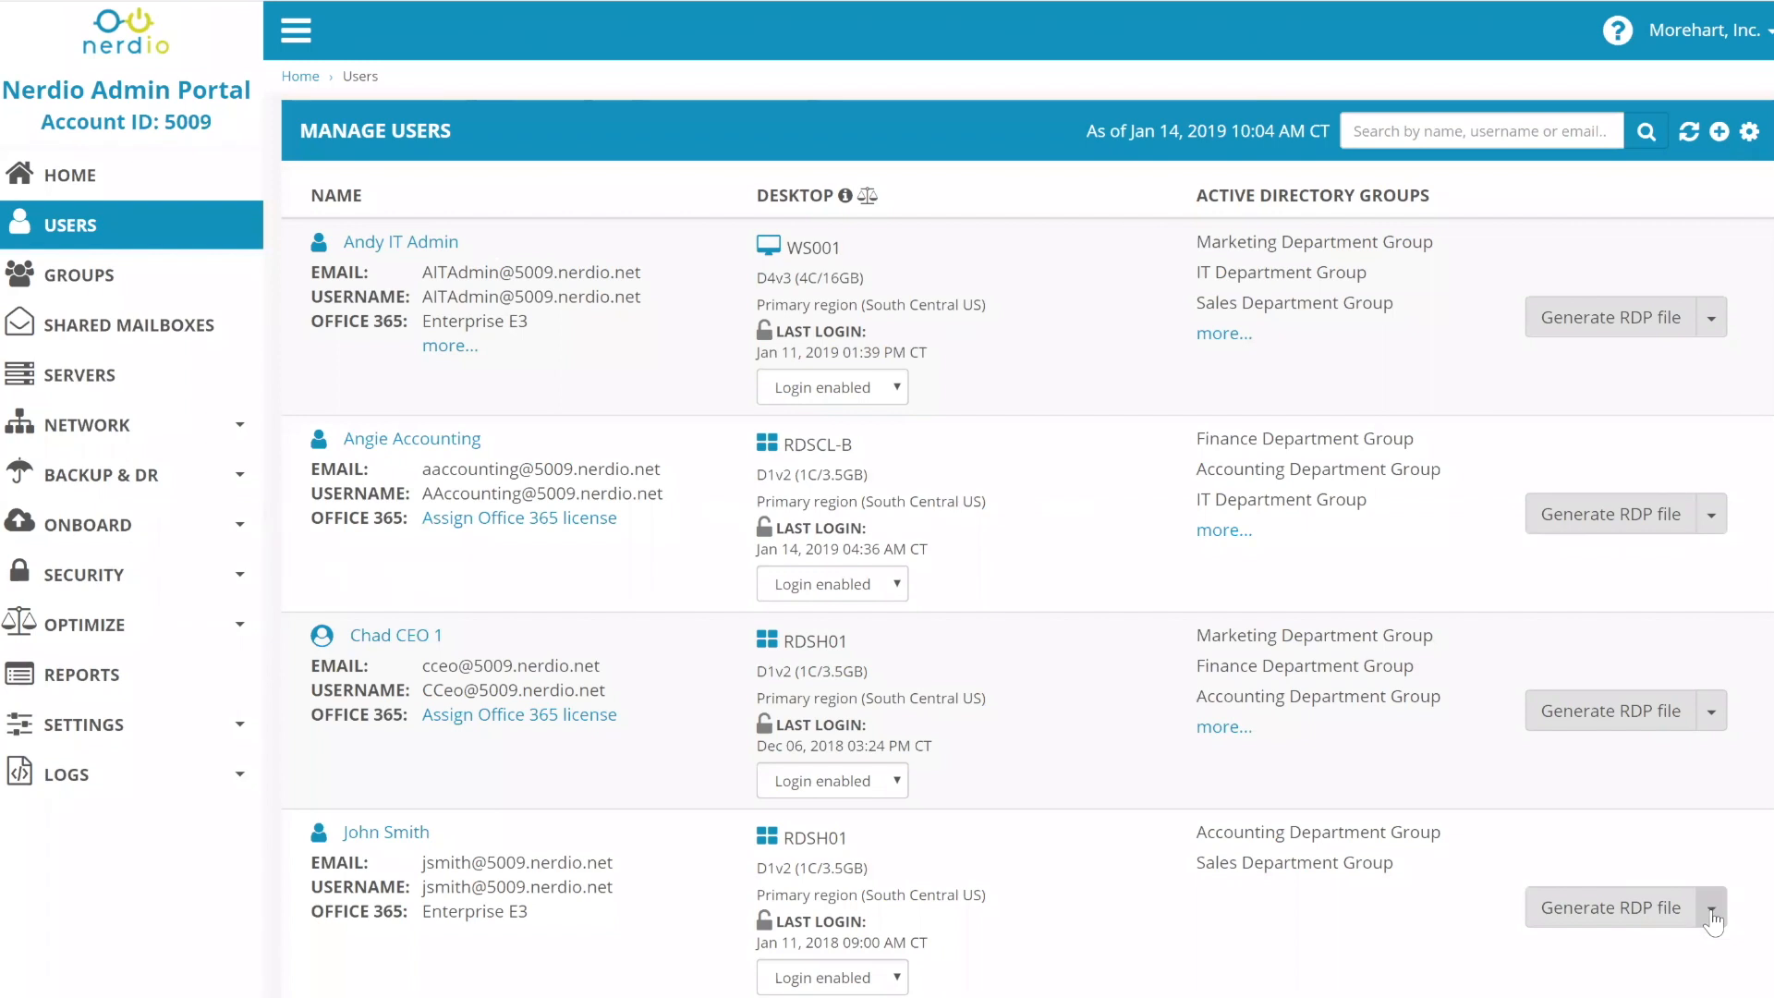
- Reset the fourth user's password to a generated one, then reveal and copy it
left_click(1711, 911)
left_click(599, 888)
double_click(1253, 131)
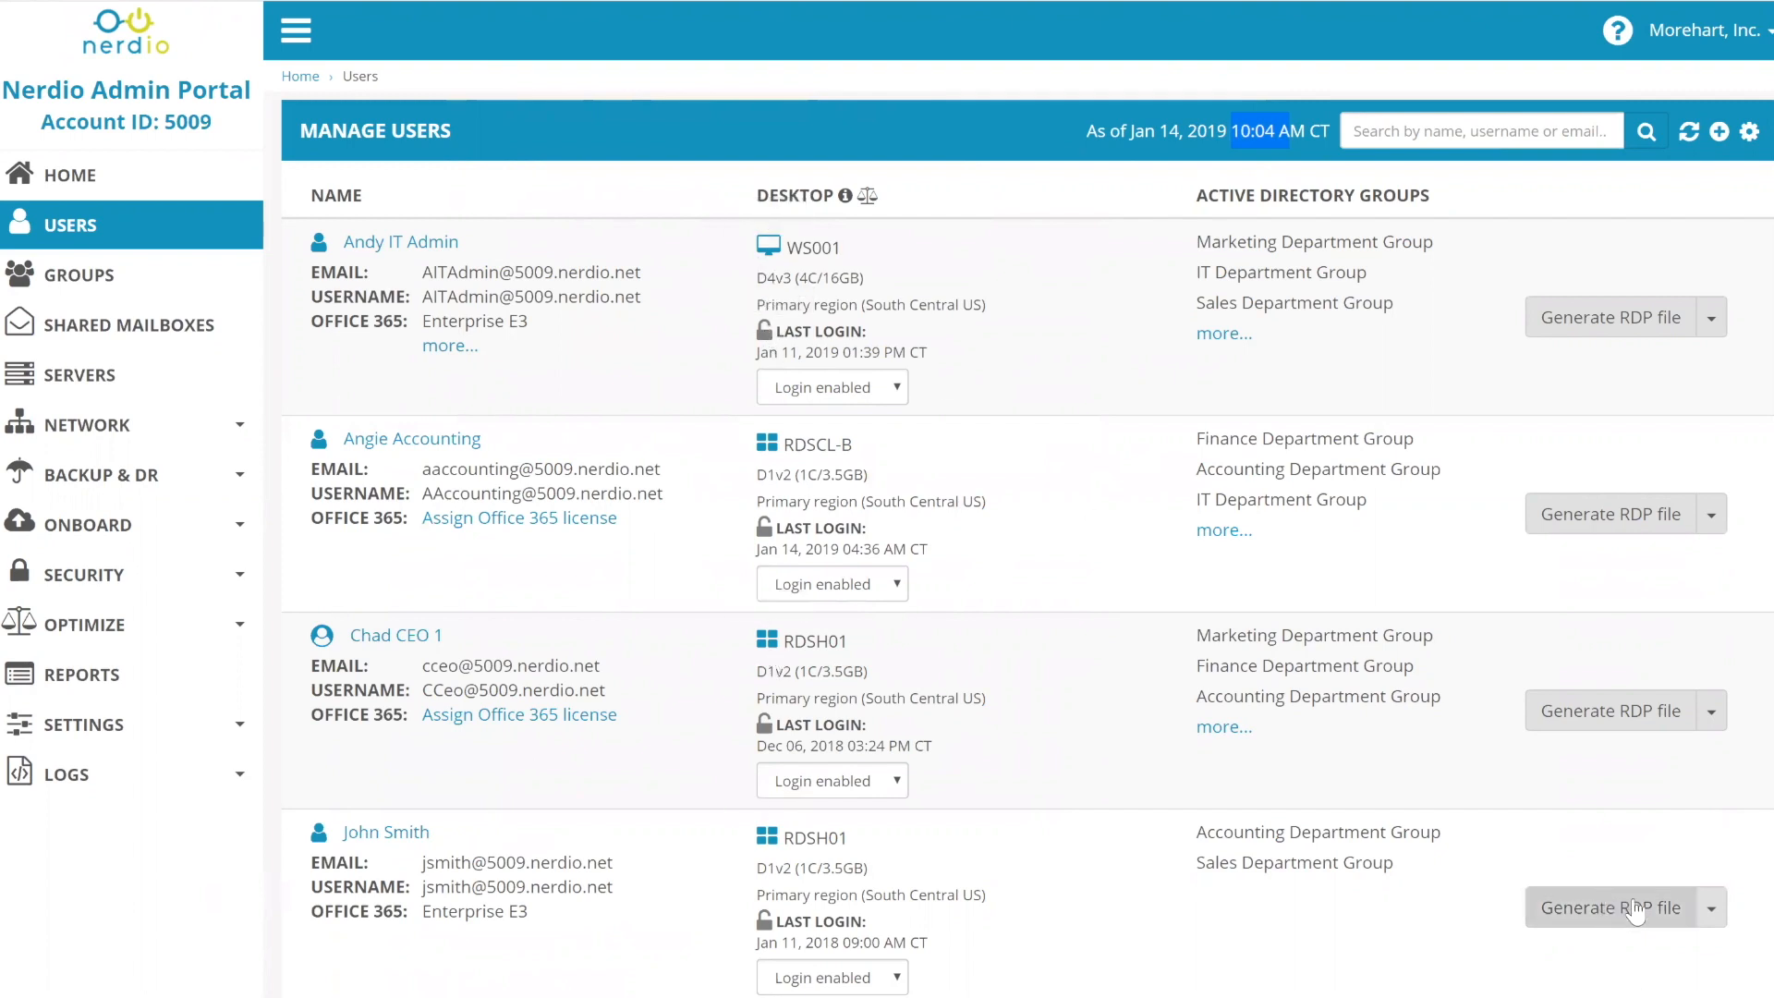
left_click(1712, 908)
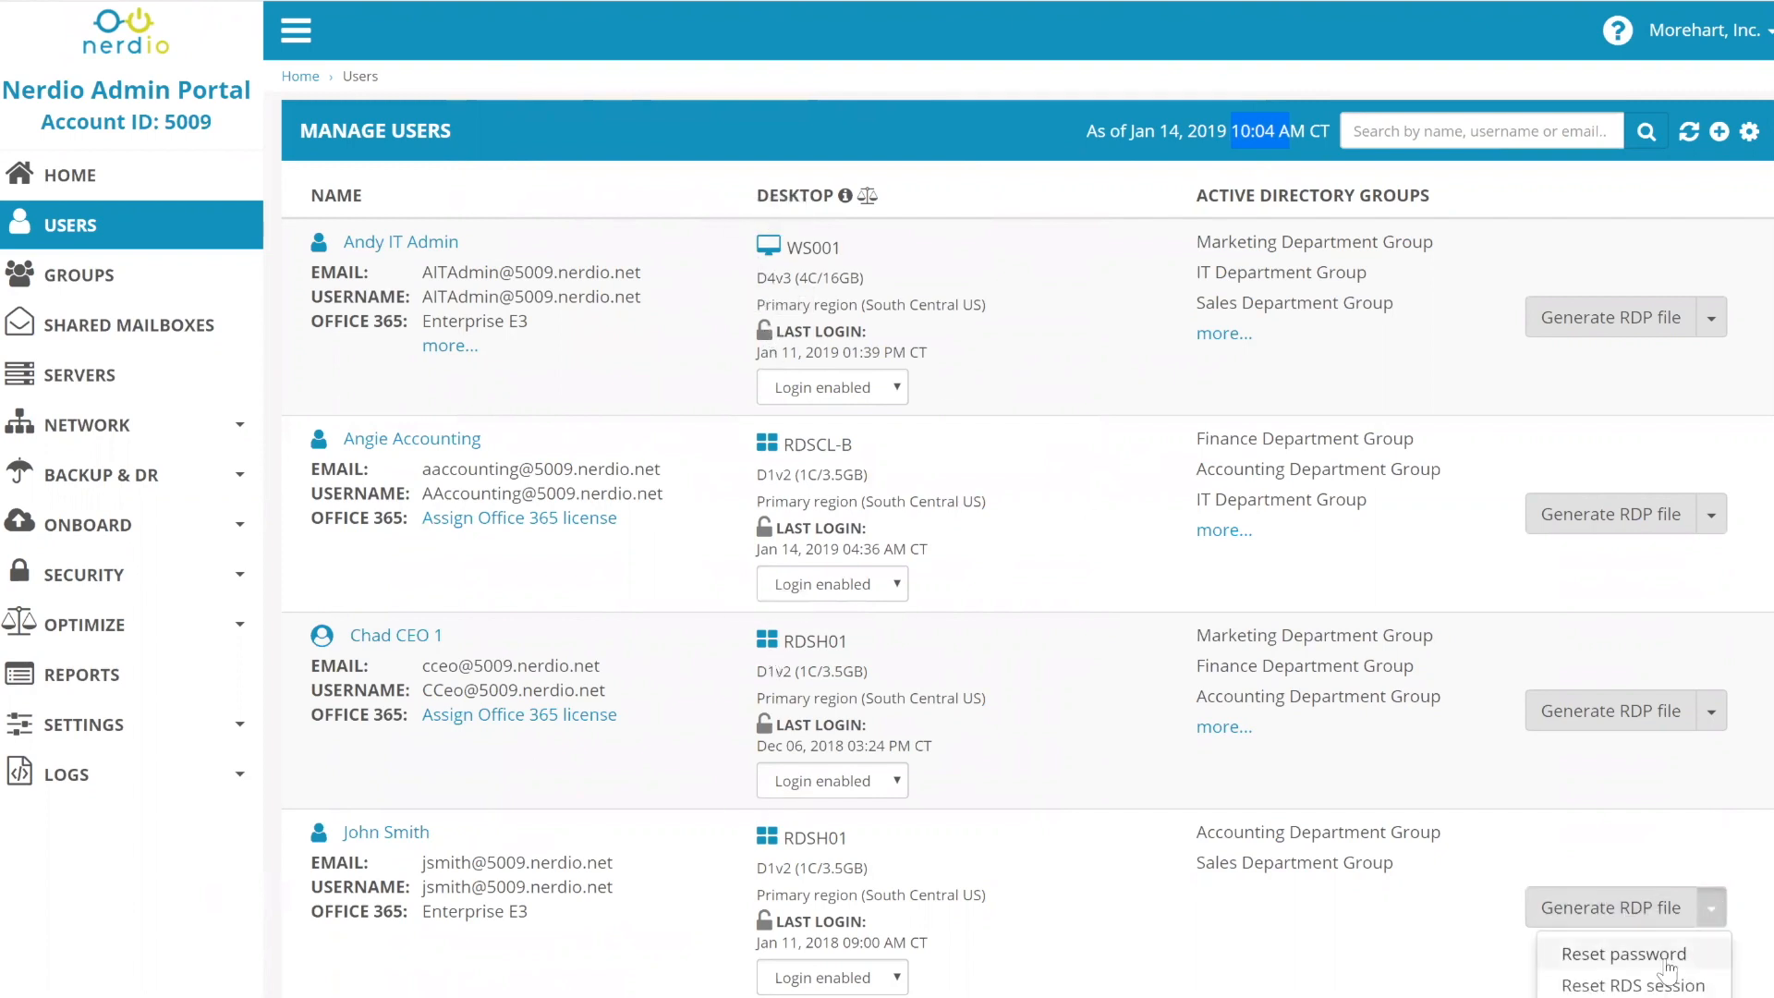
left_click(1666, 962)
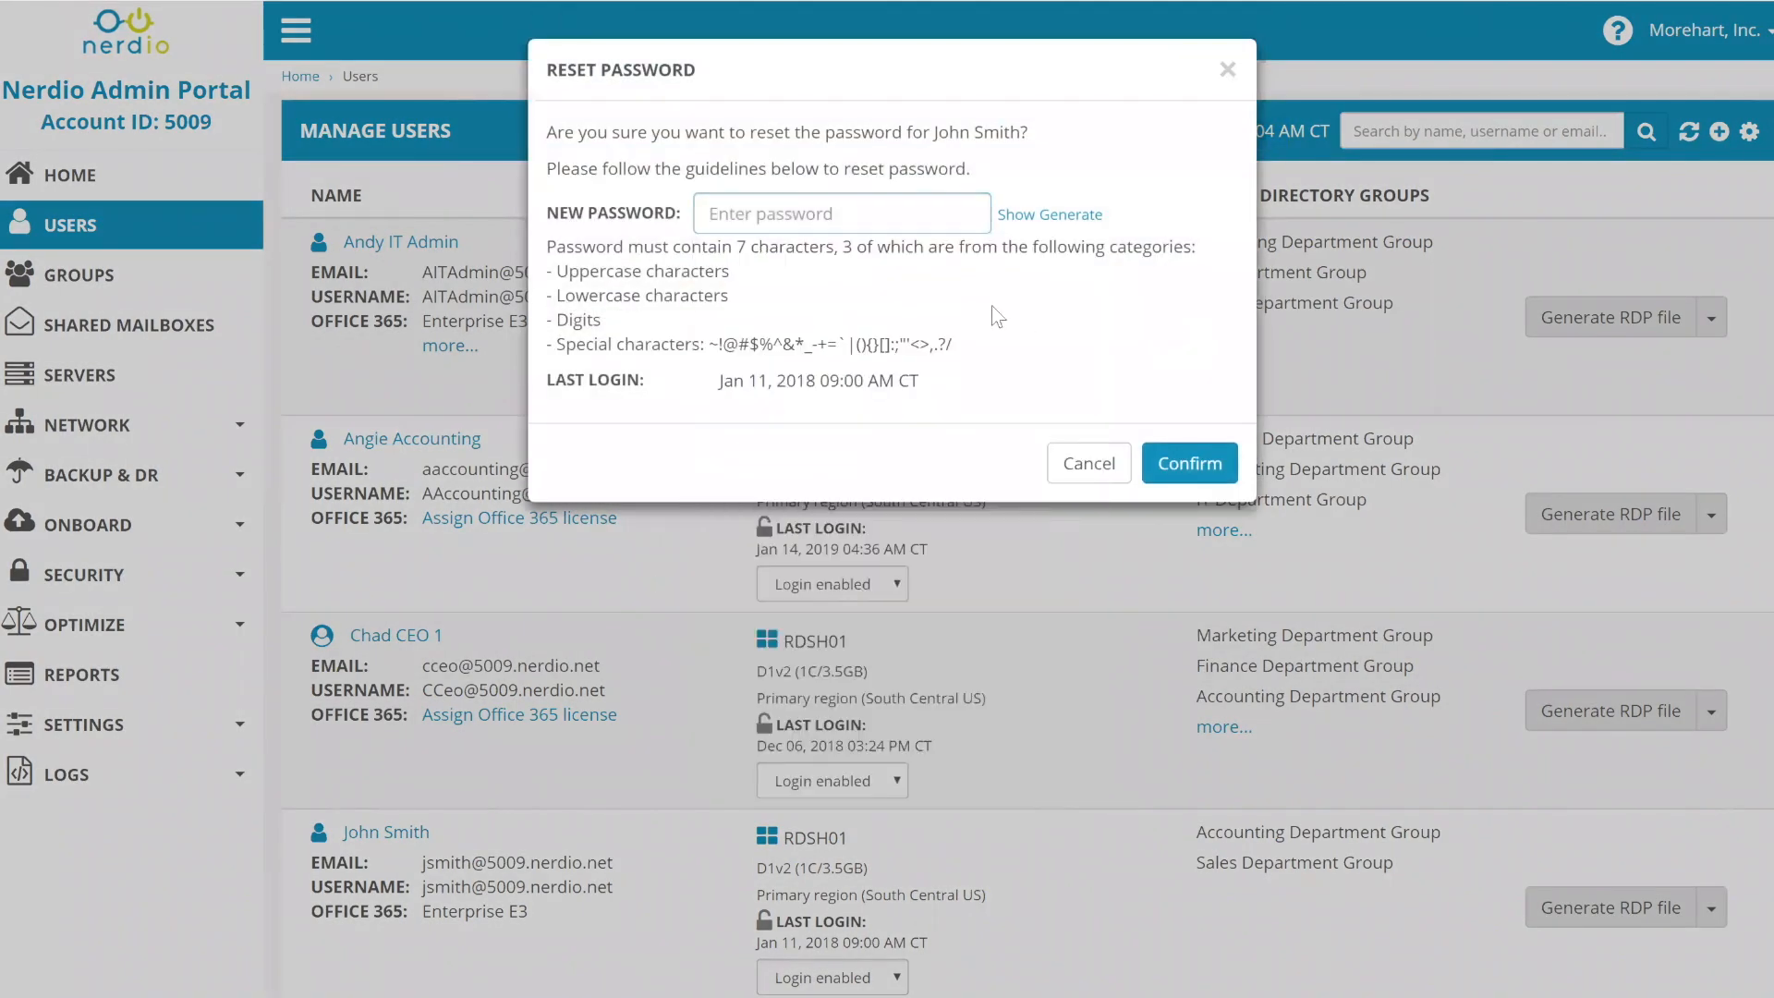
left_click(1072, 216)
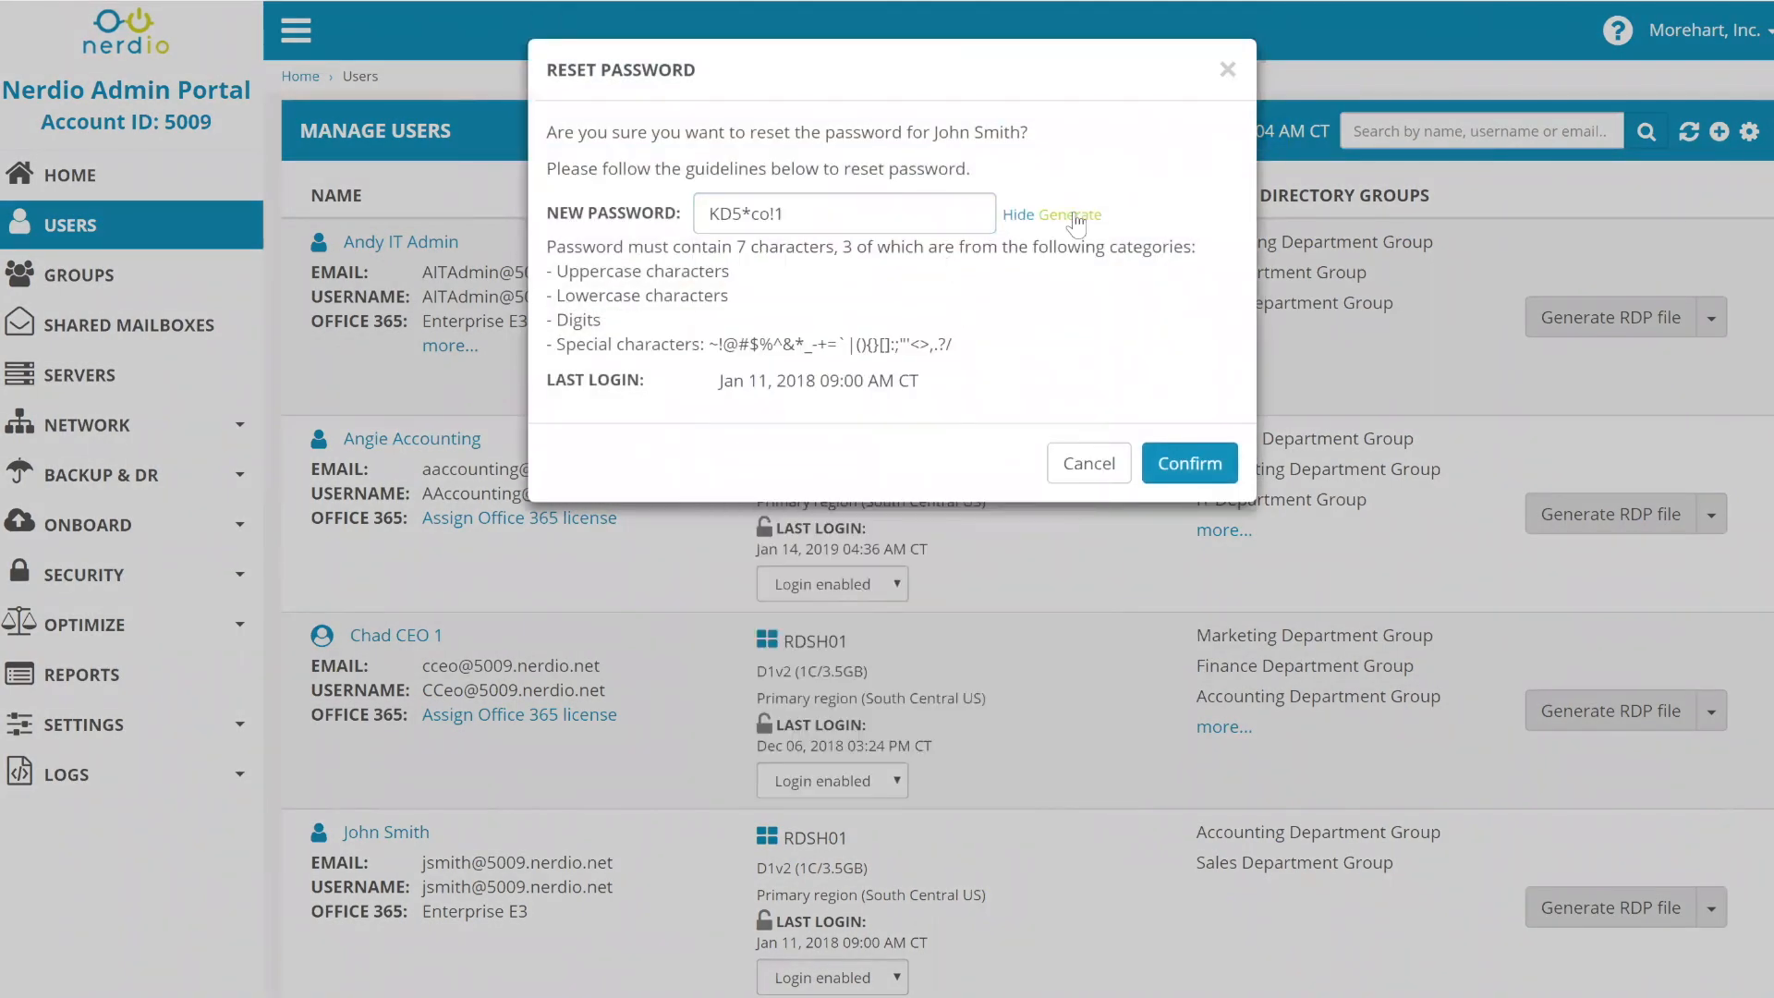
left_click_drag(921, 210, 352, 243)
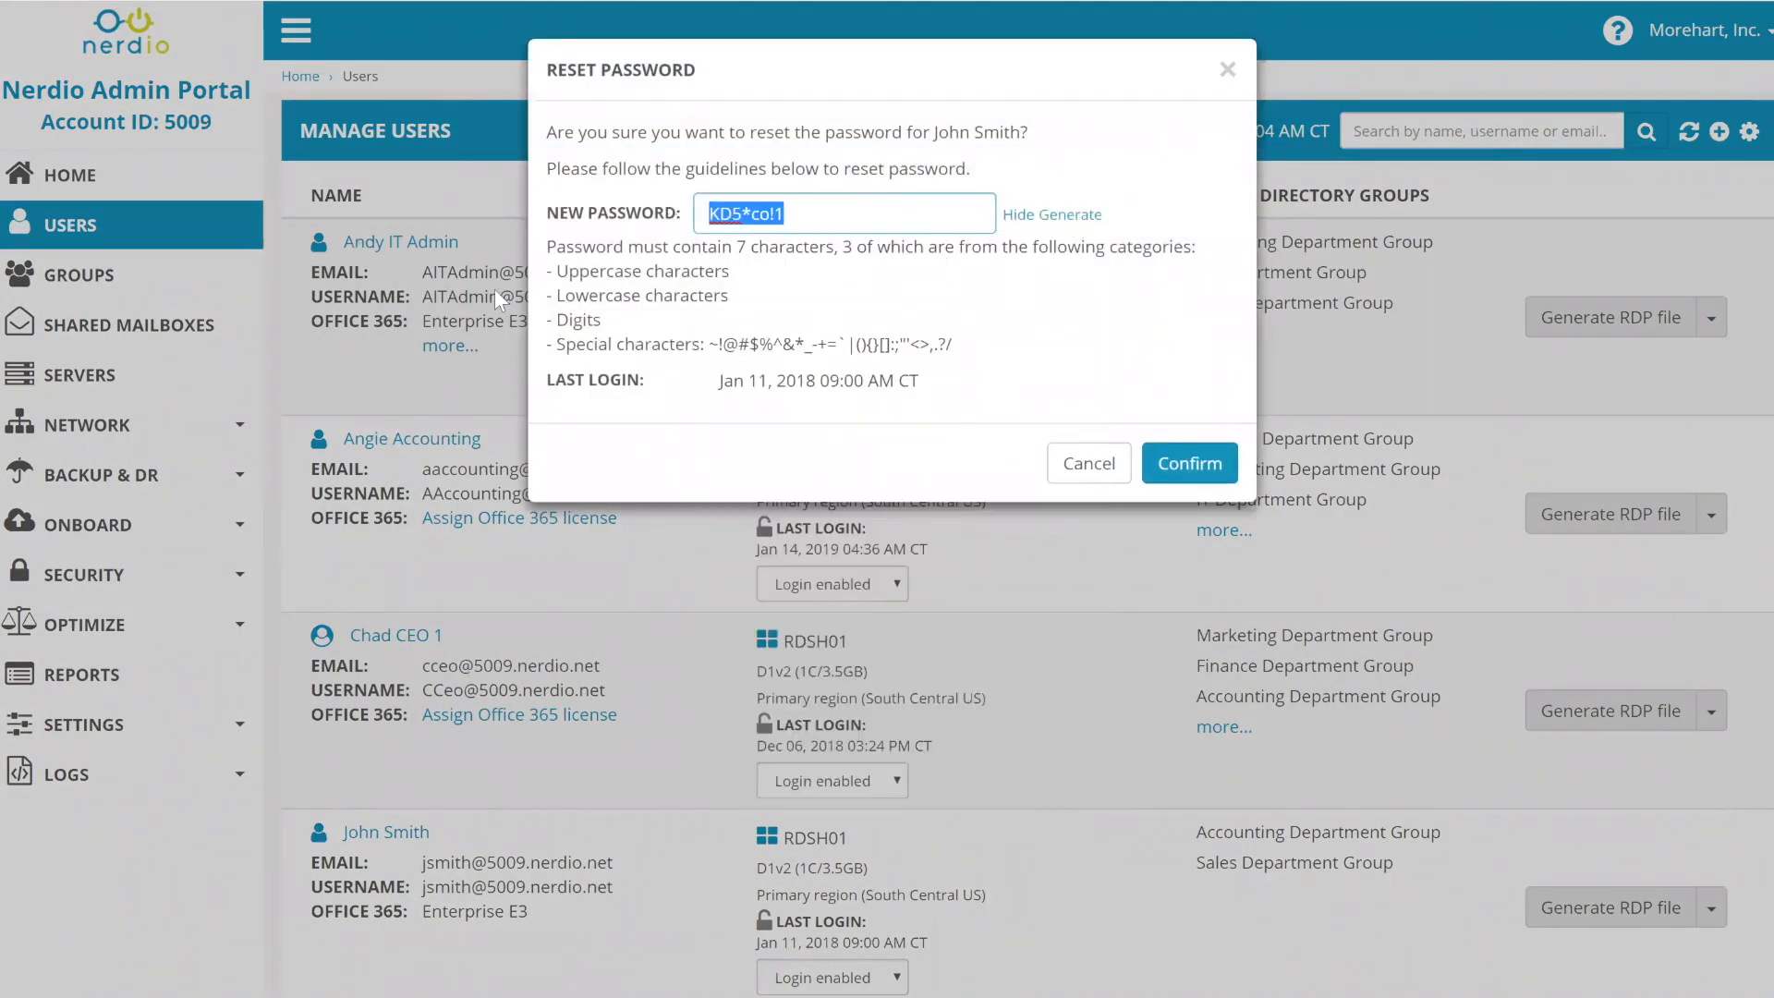
left_click(1183, 462)
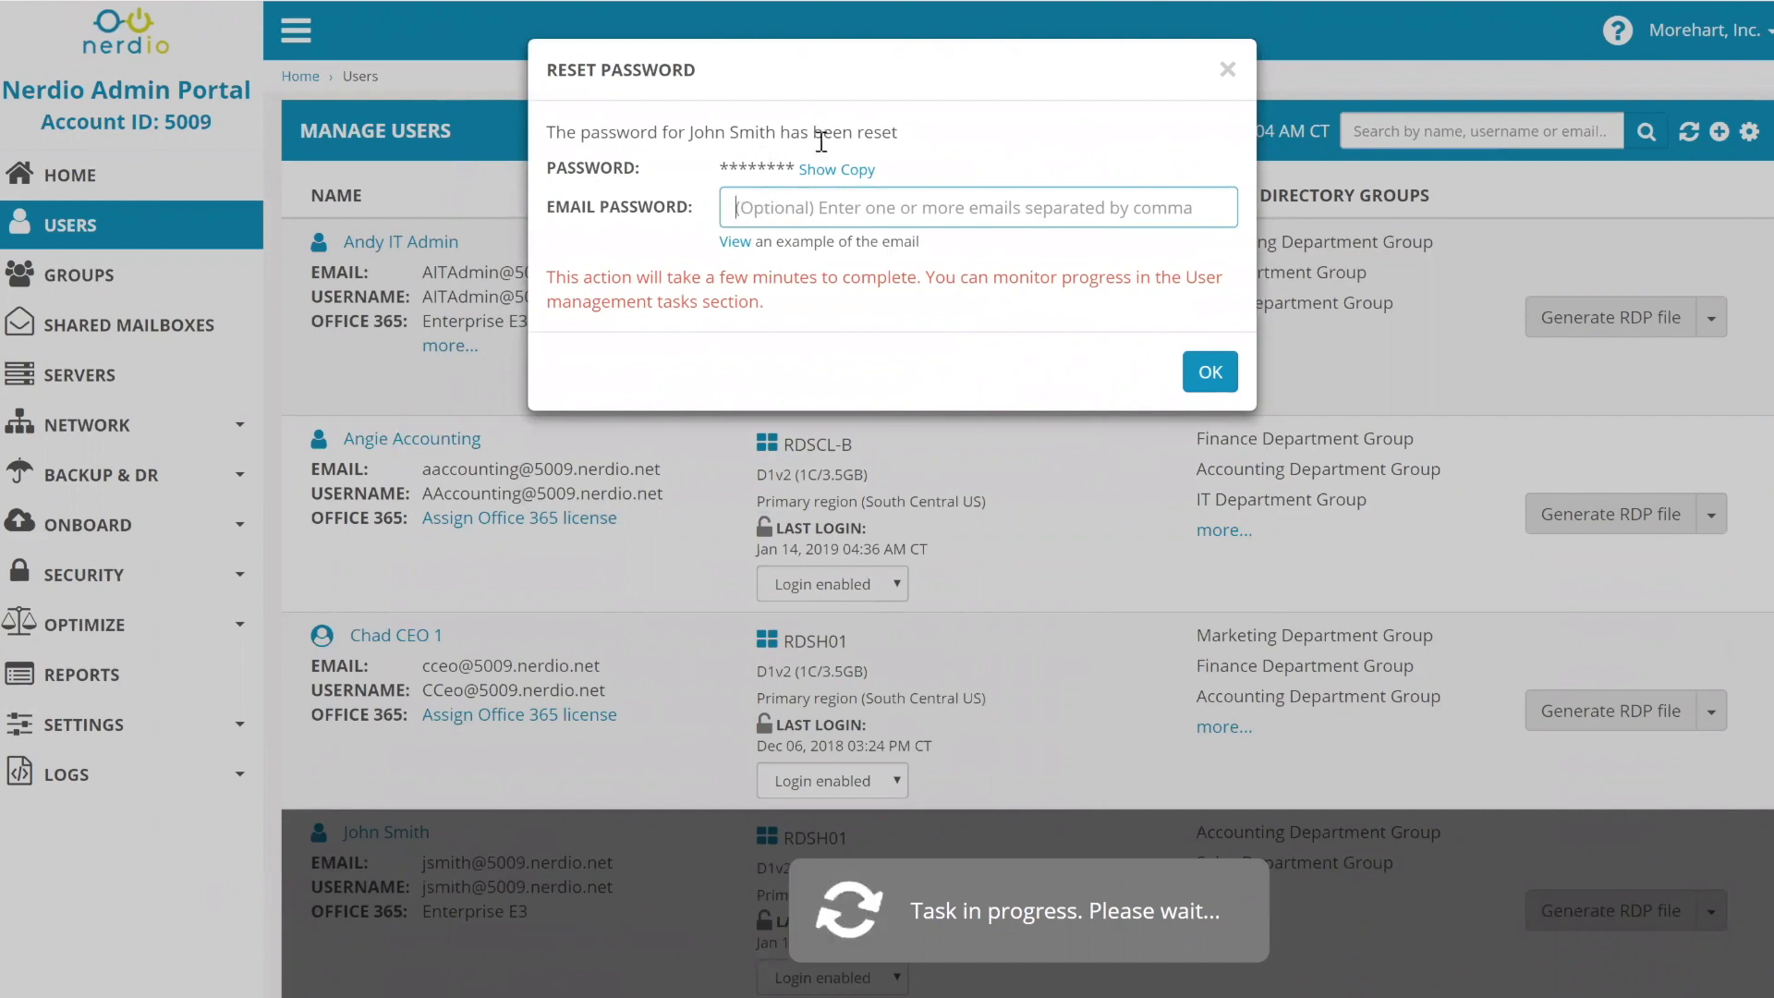
left_click(820, 174)
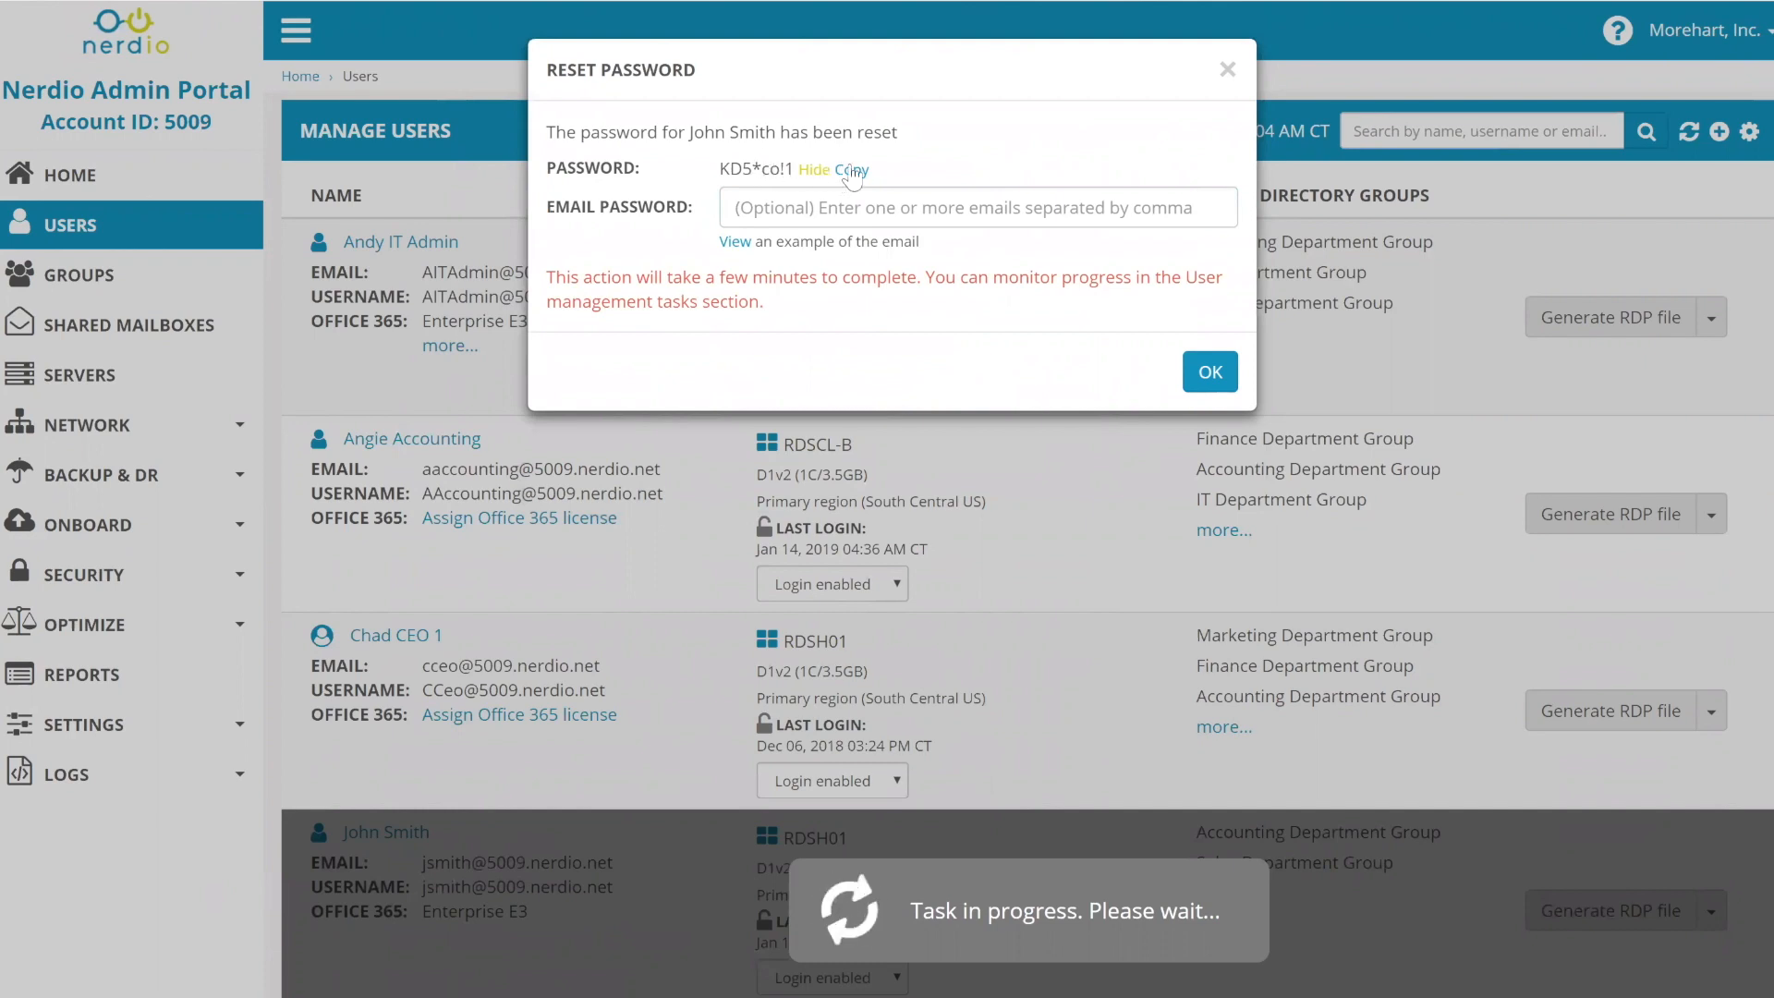
left_click(852, 171)
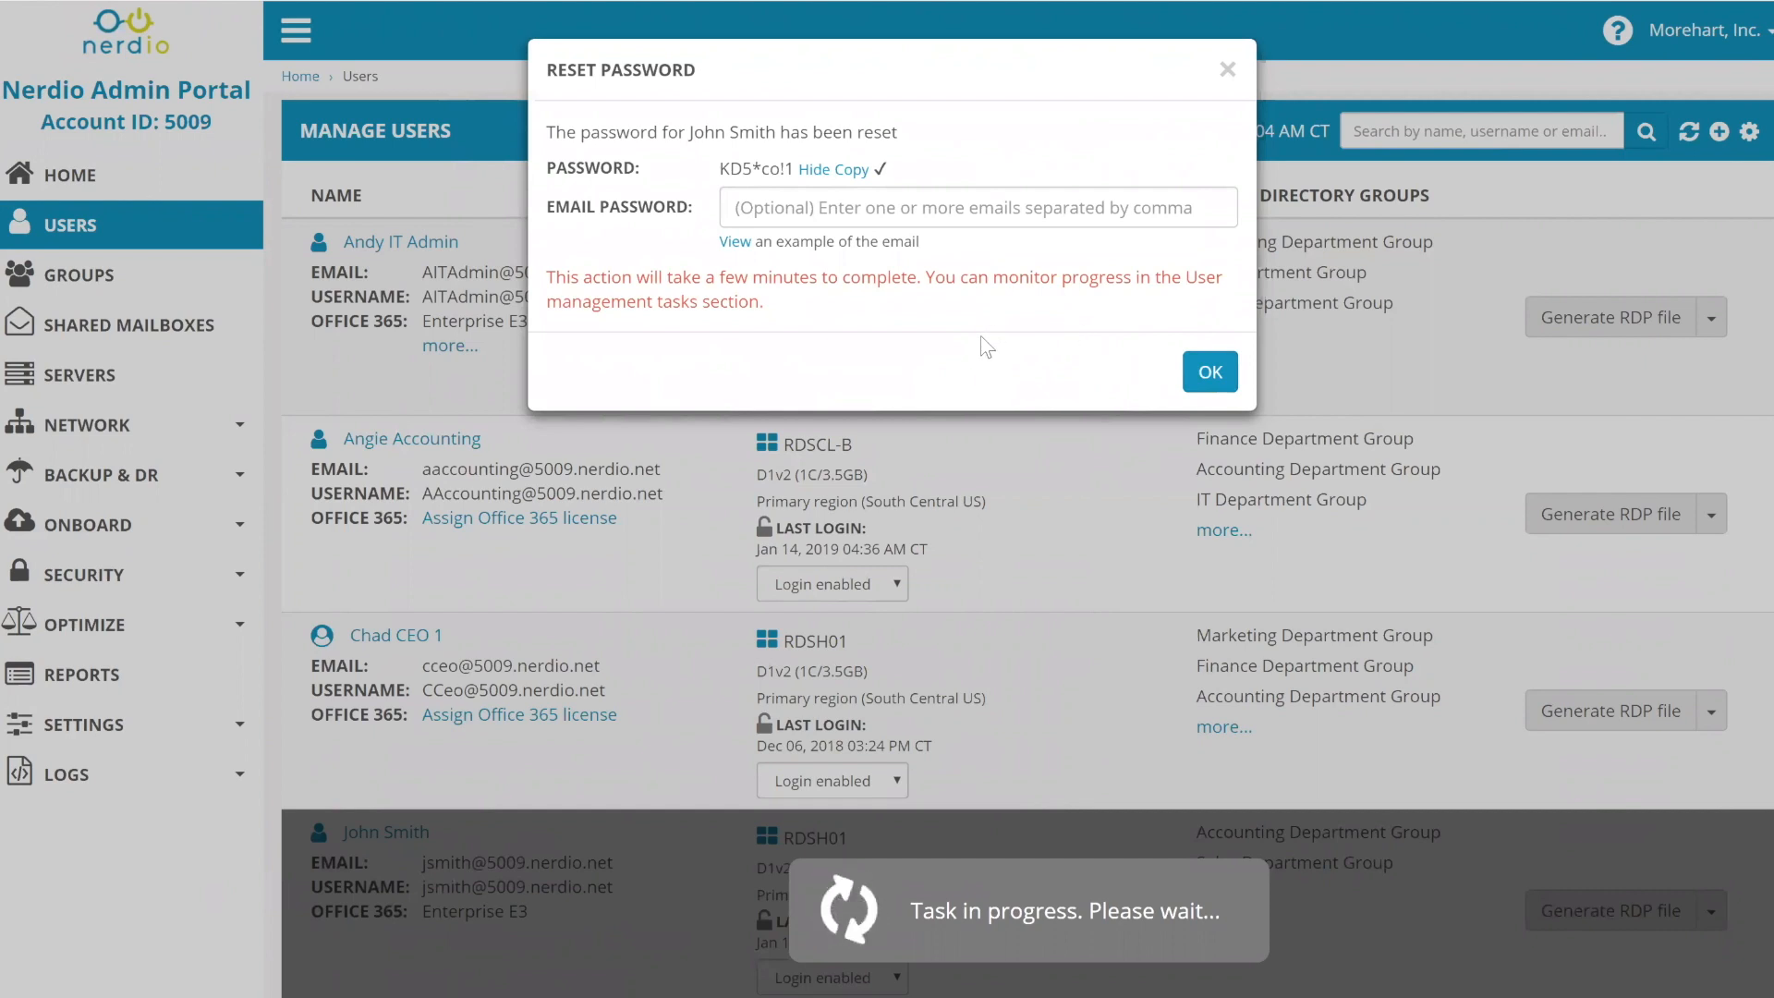
- Close the password confirmation and browse the first, IT admin and accounting users' action menus
left_click(1210, 372)
scroll(1075, 511, "down", 3)
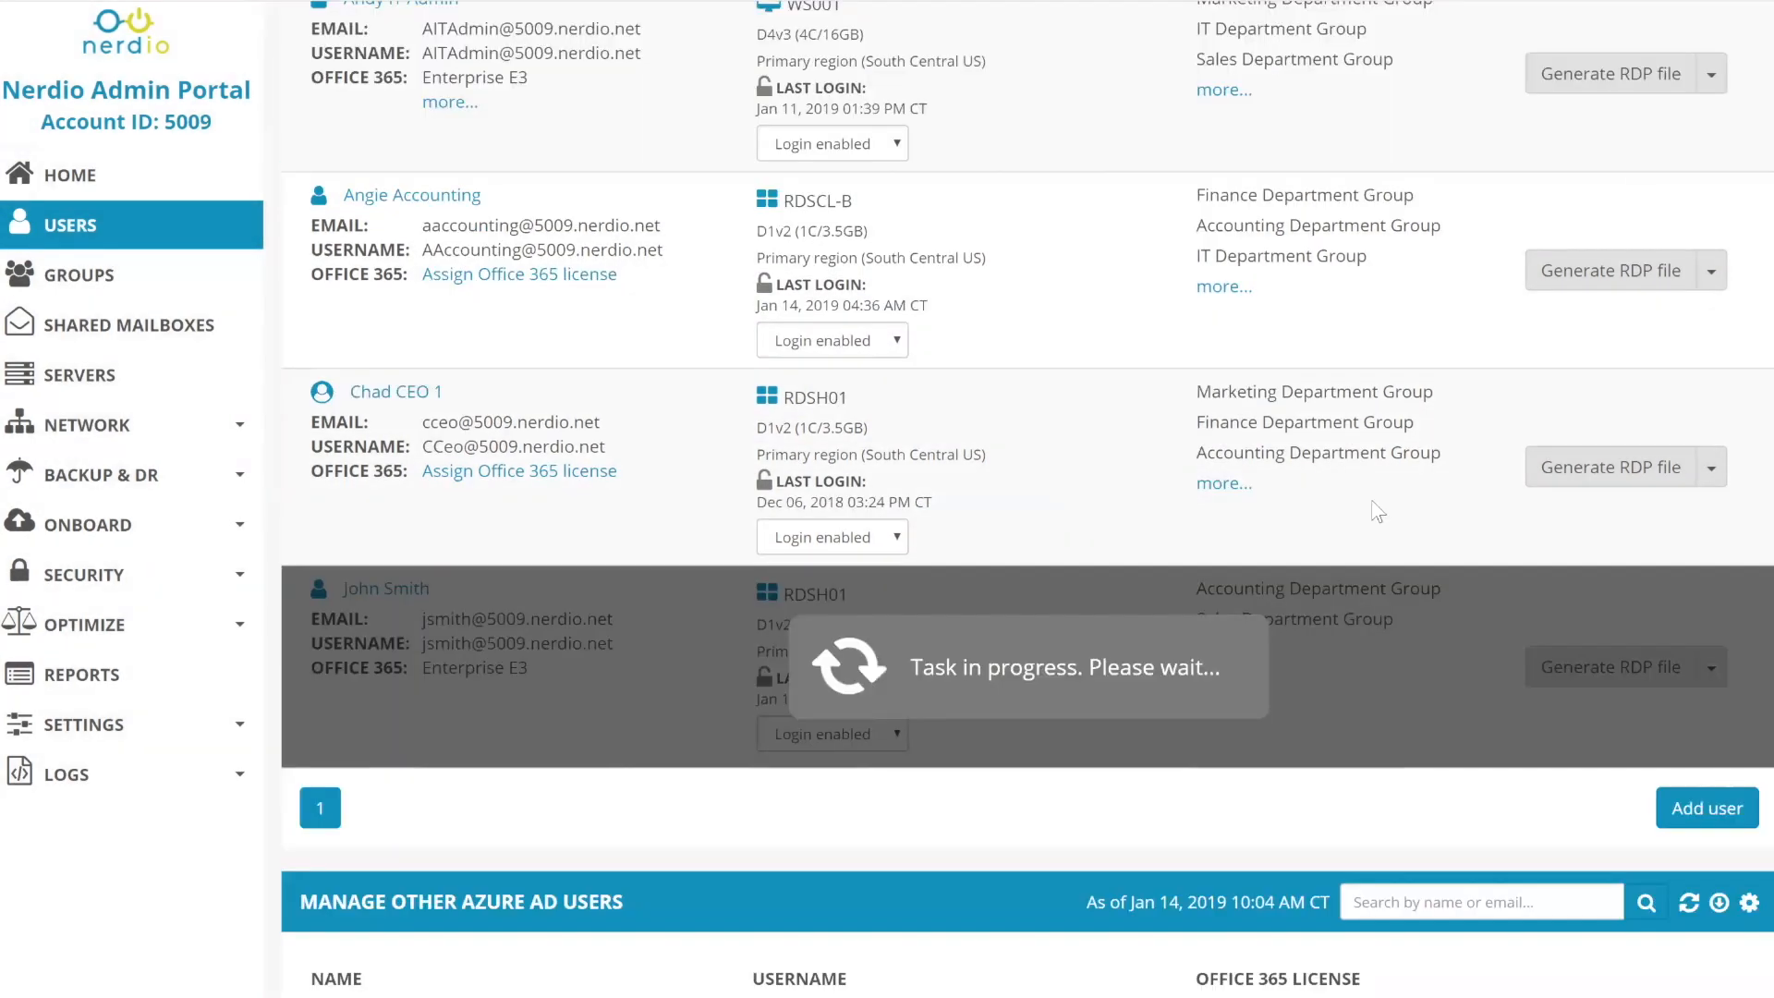
scroll(1594, 437, "down", 2)
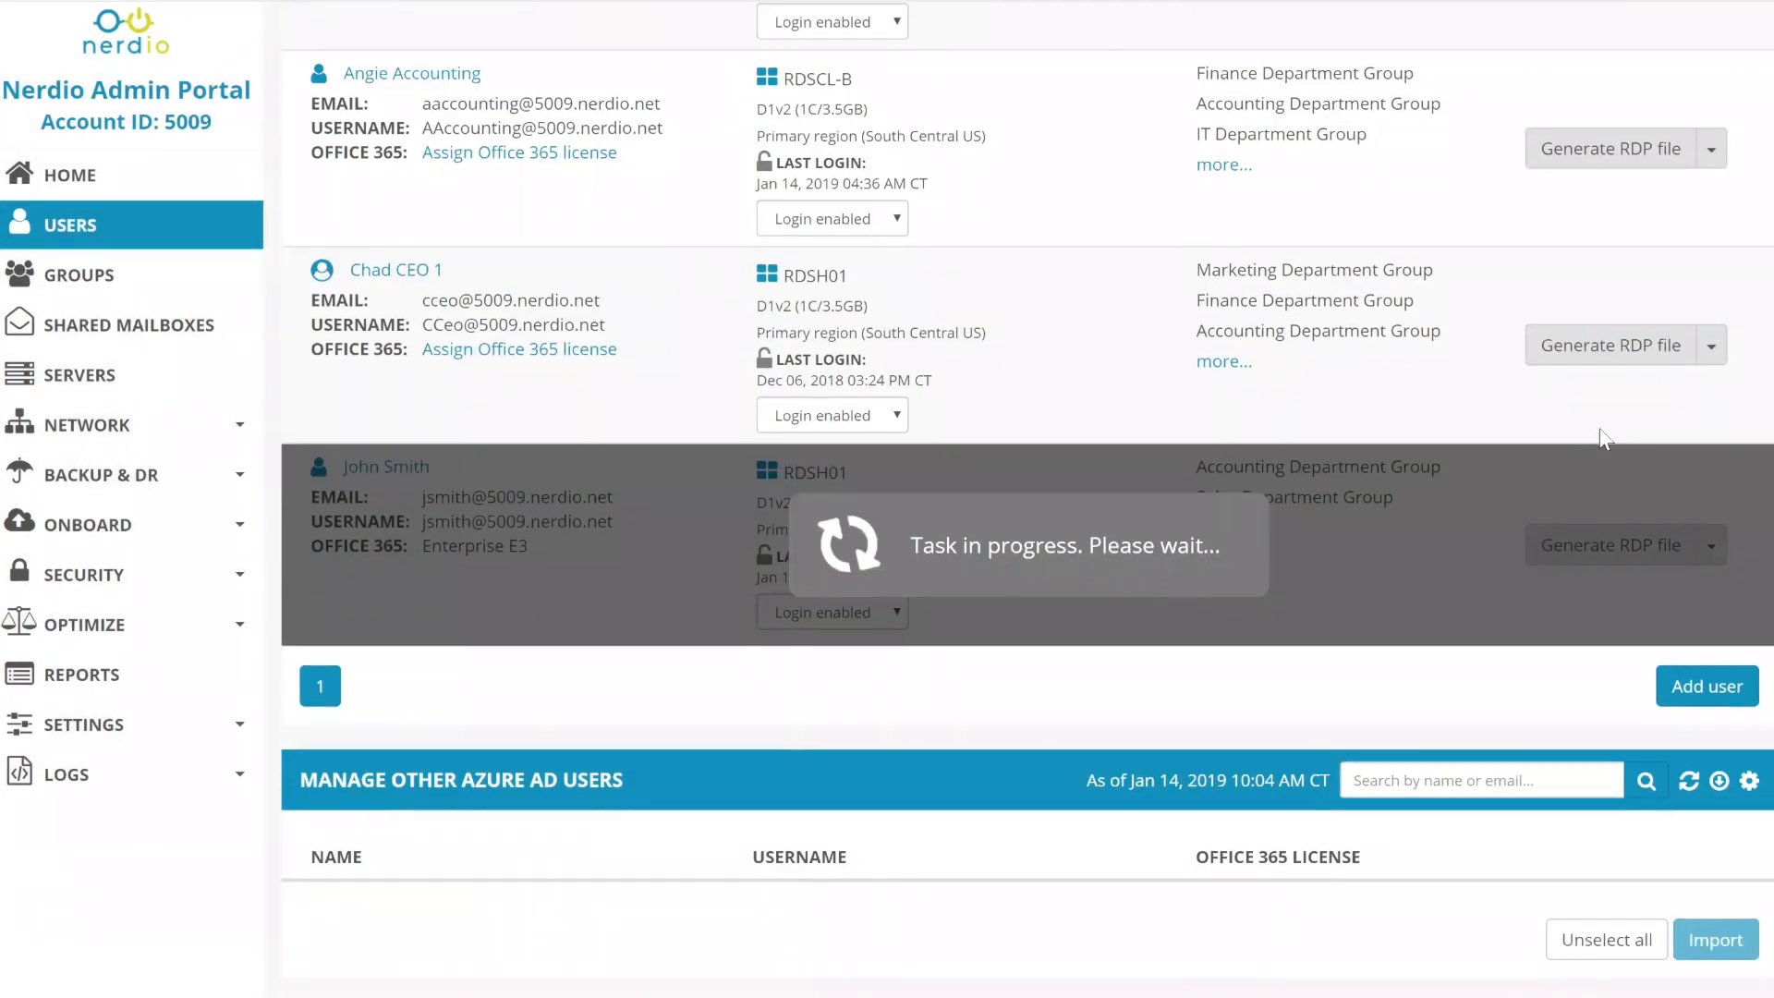
scroll(1708, 278, "up", 4)
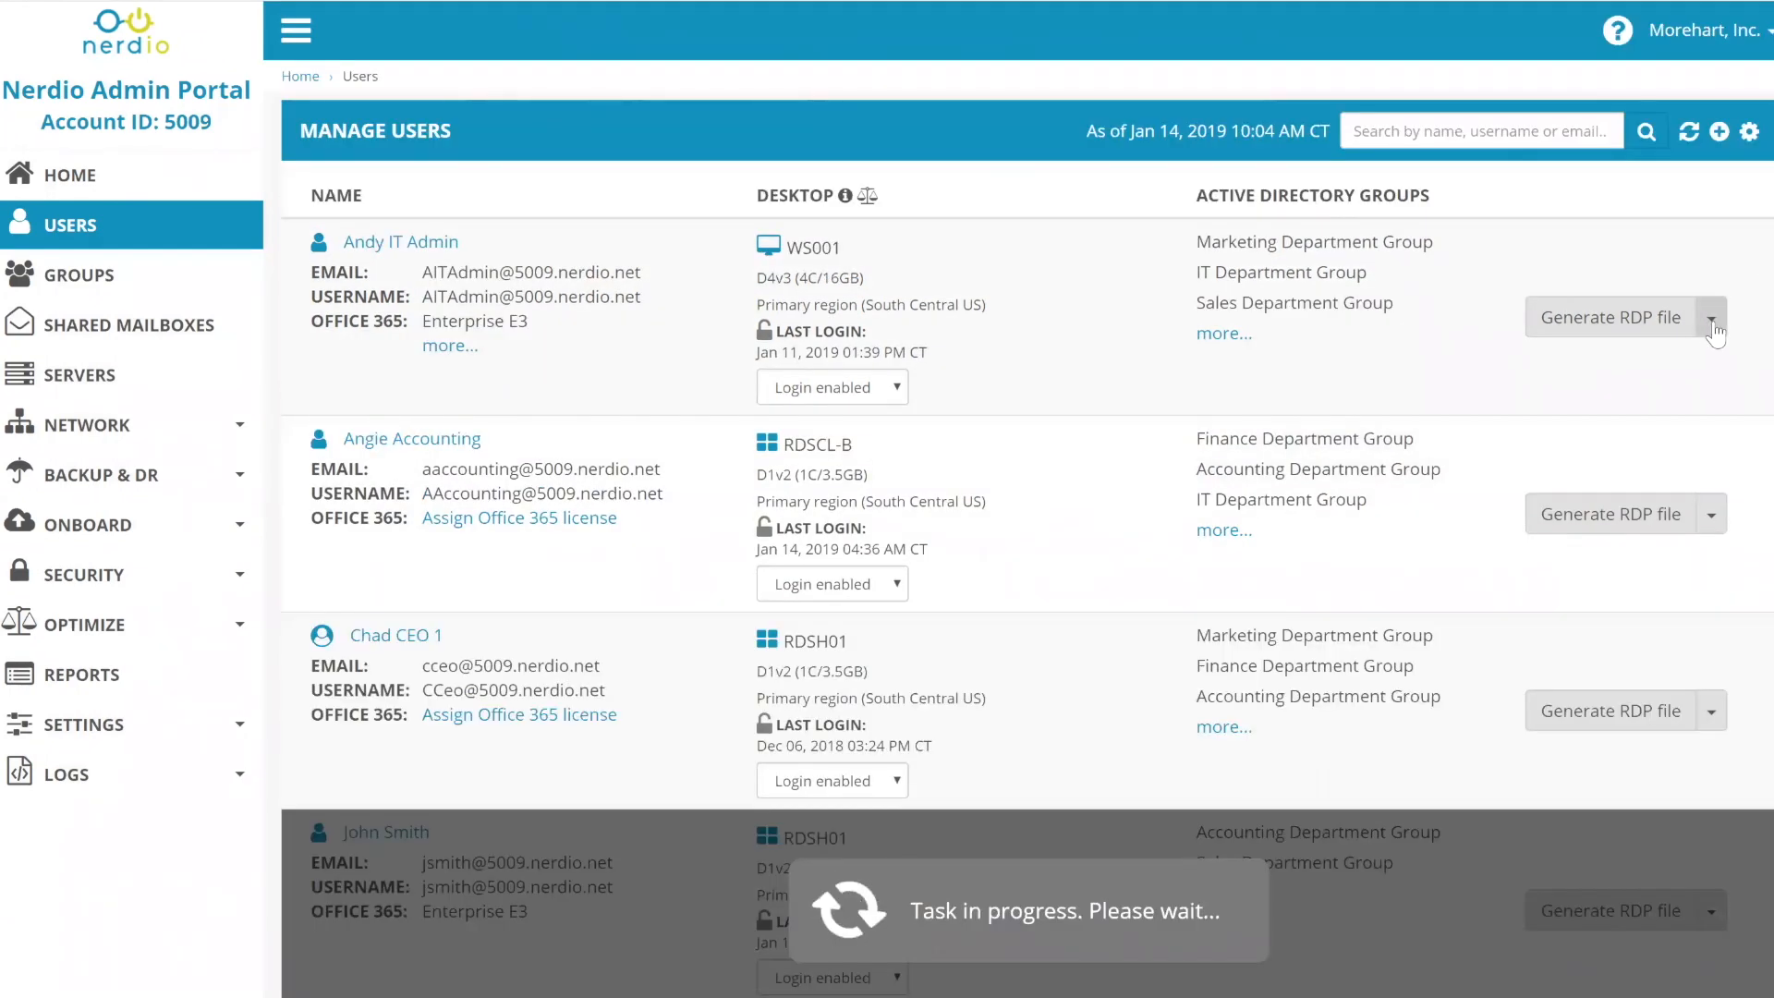
left_click(1712, 320)
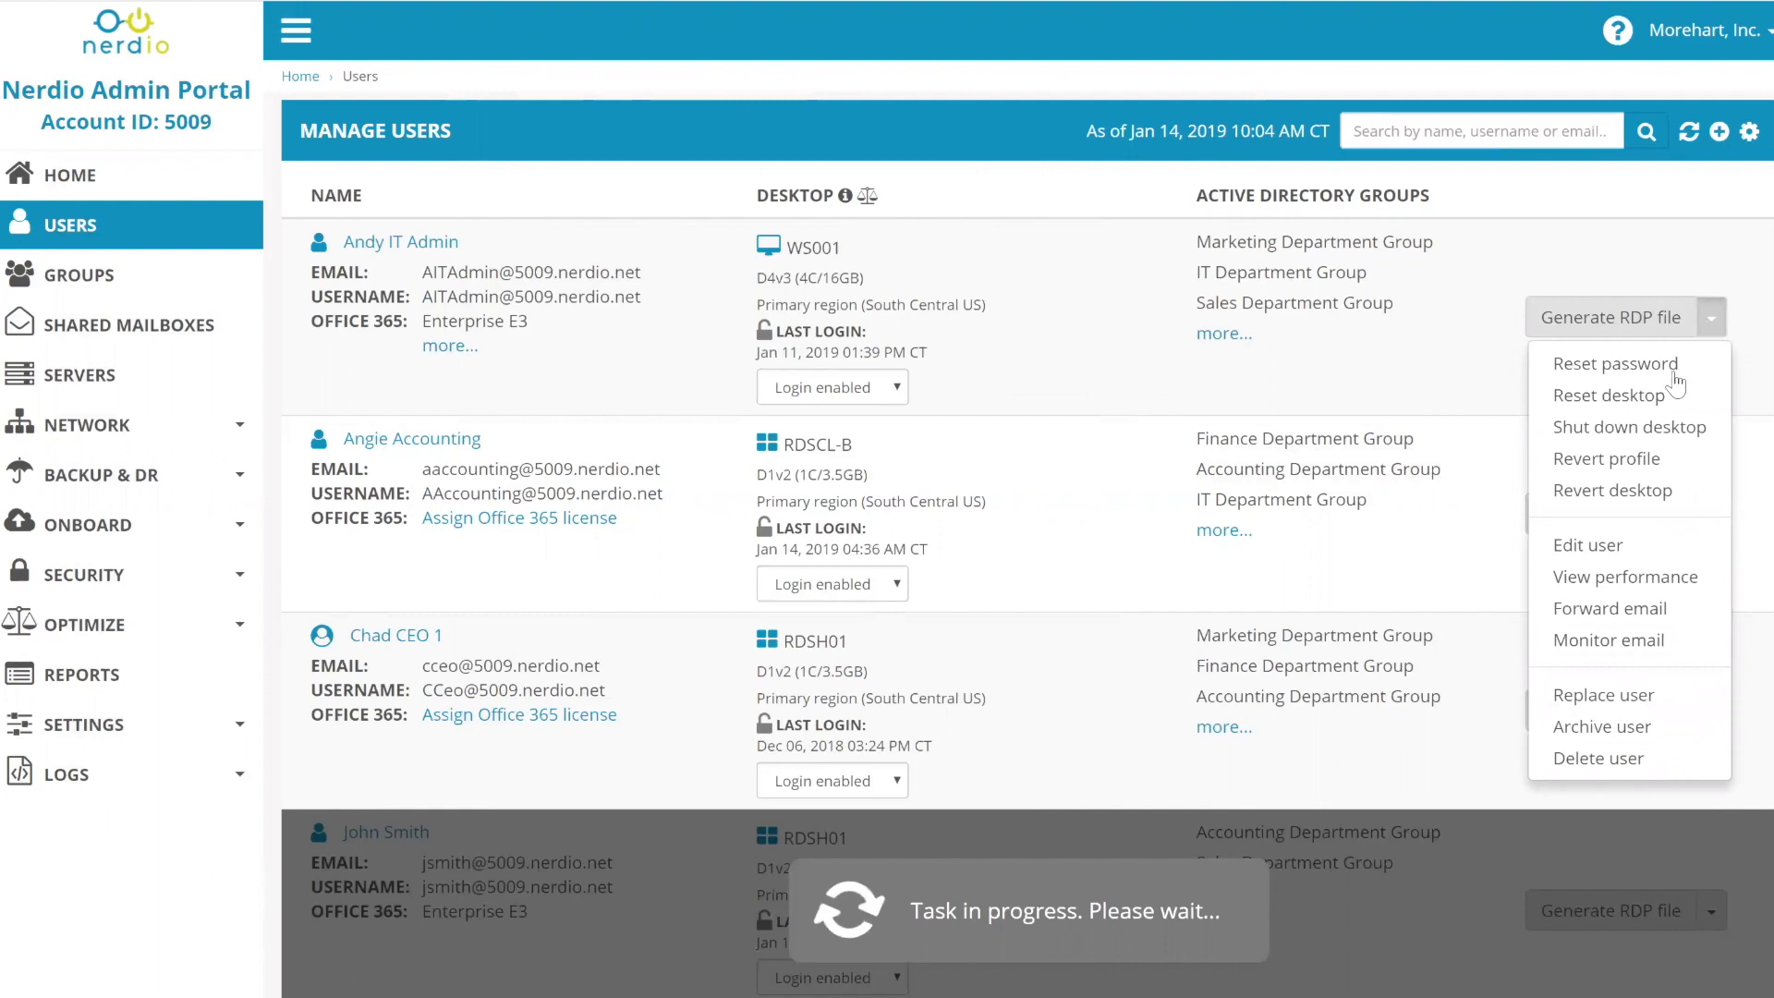
left_click(1649, 499)
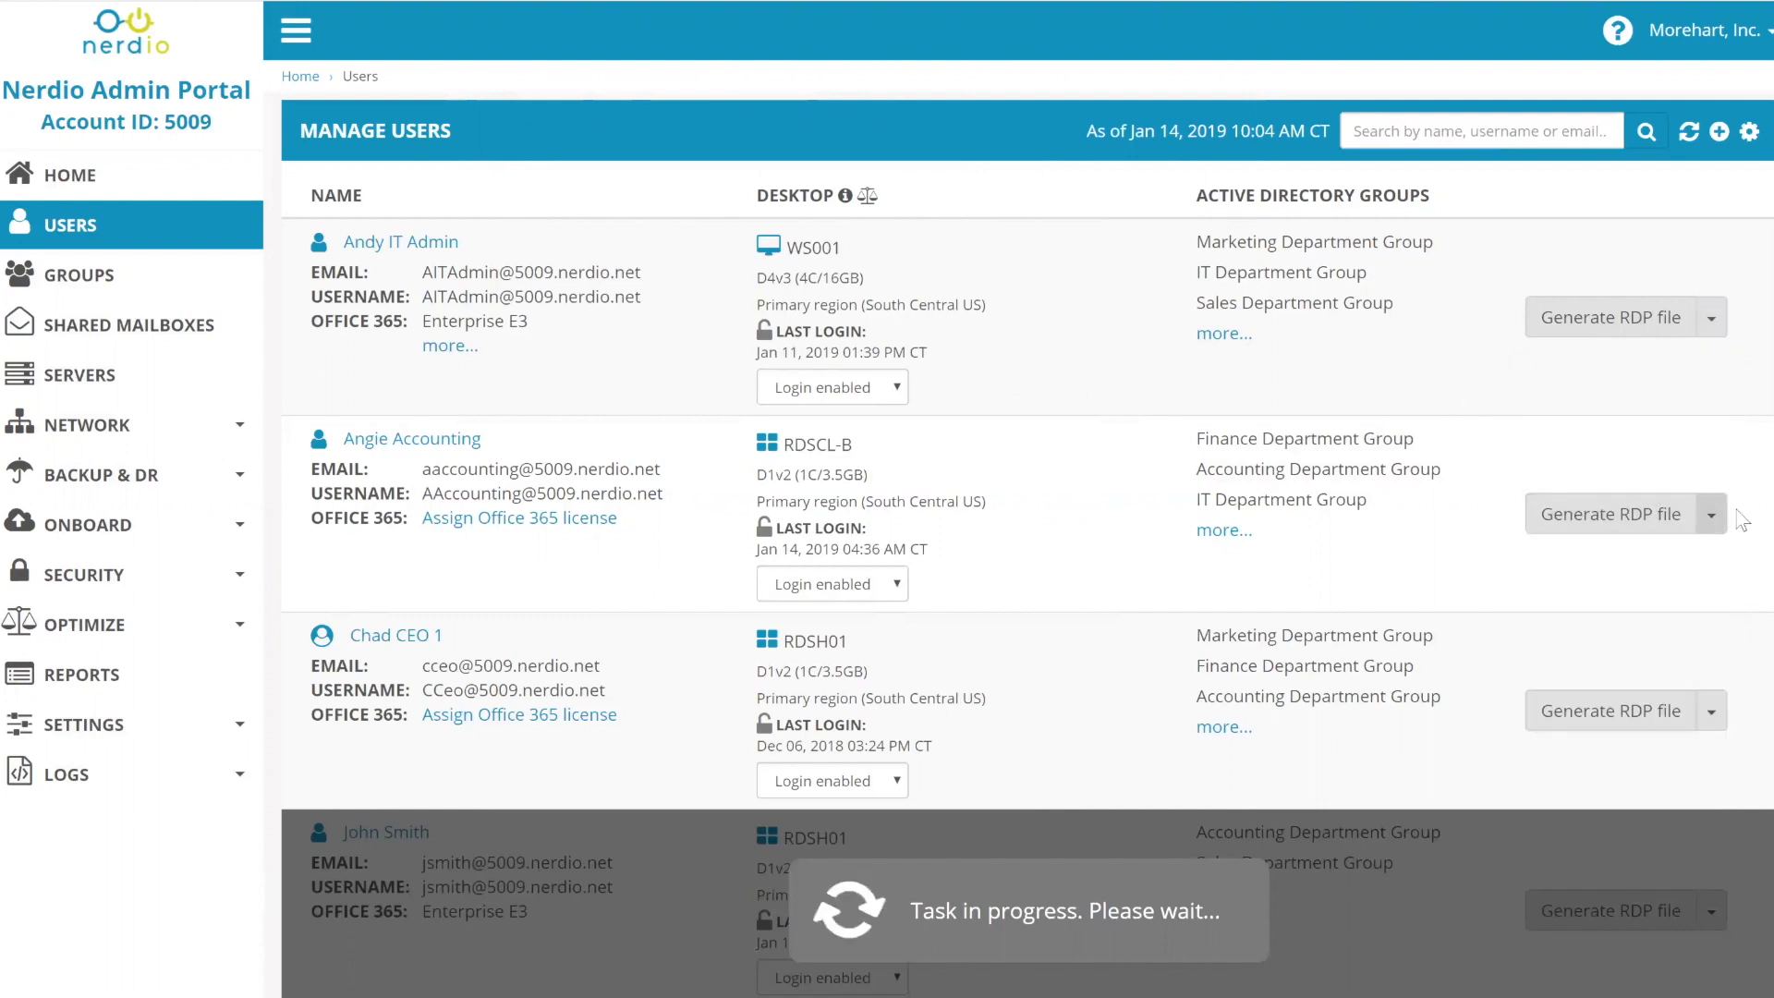
left_click(1711, 514)
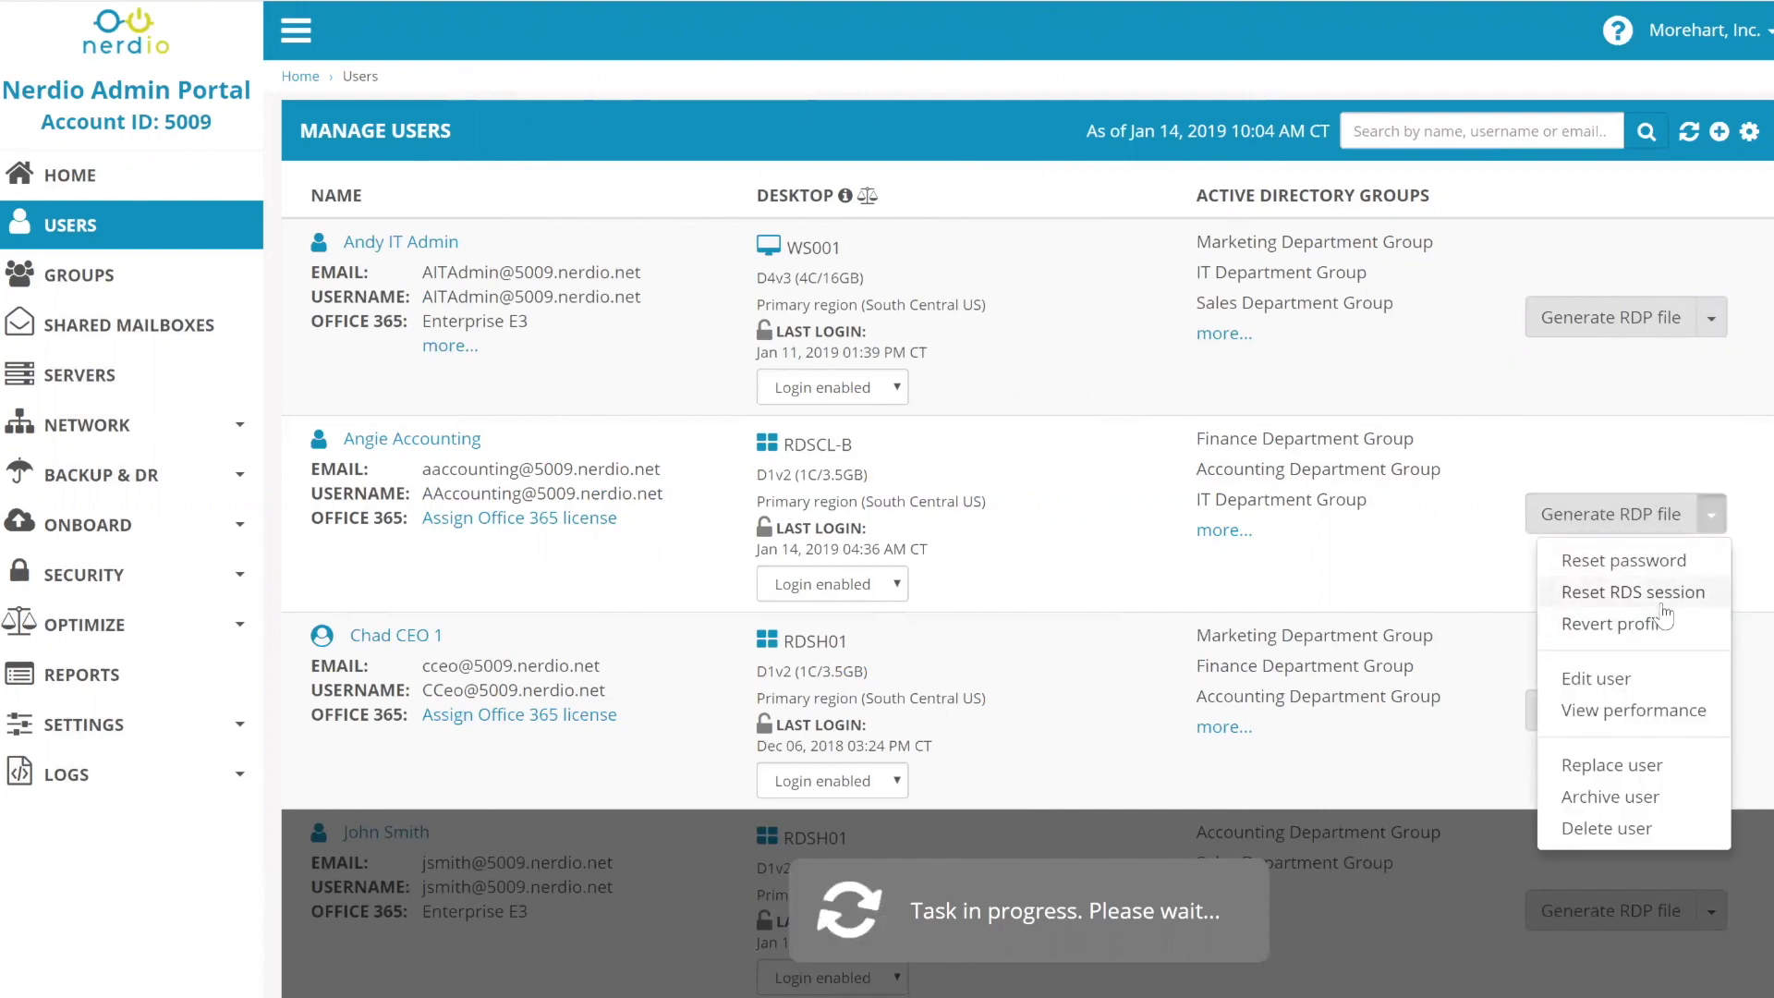
left_click(1714, 321)
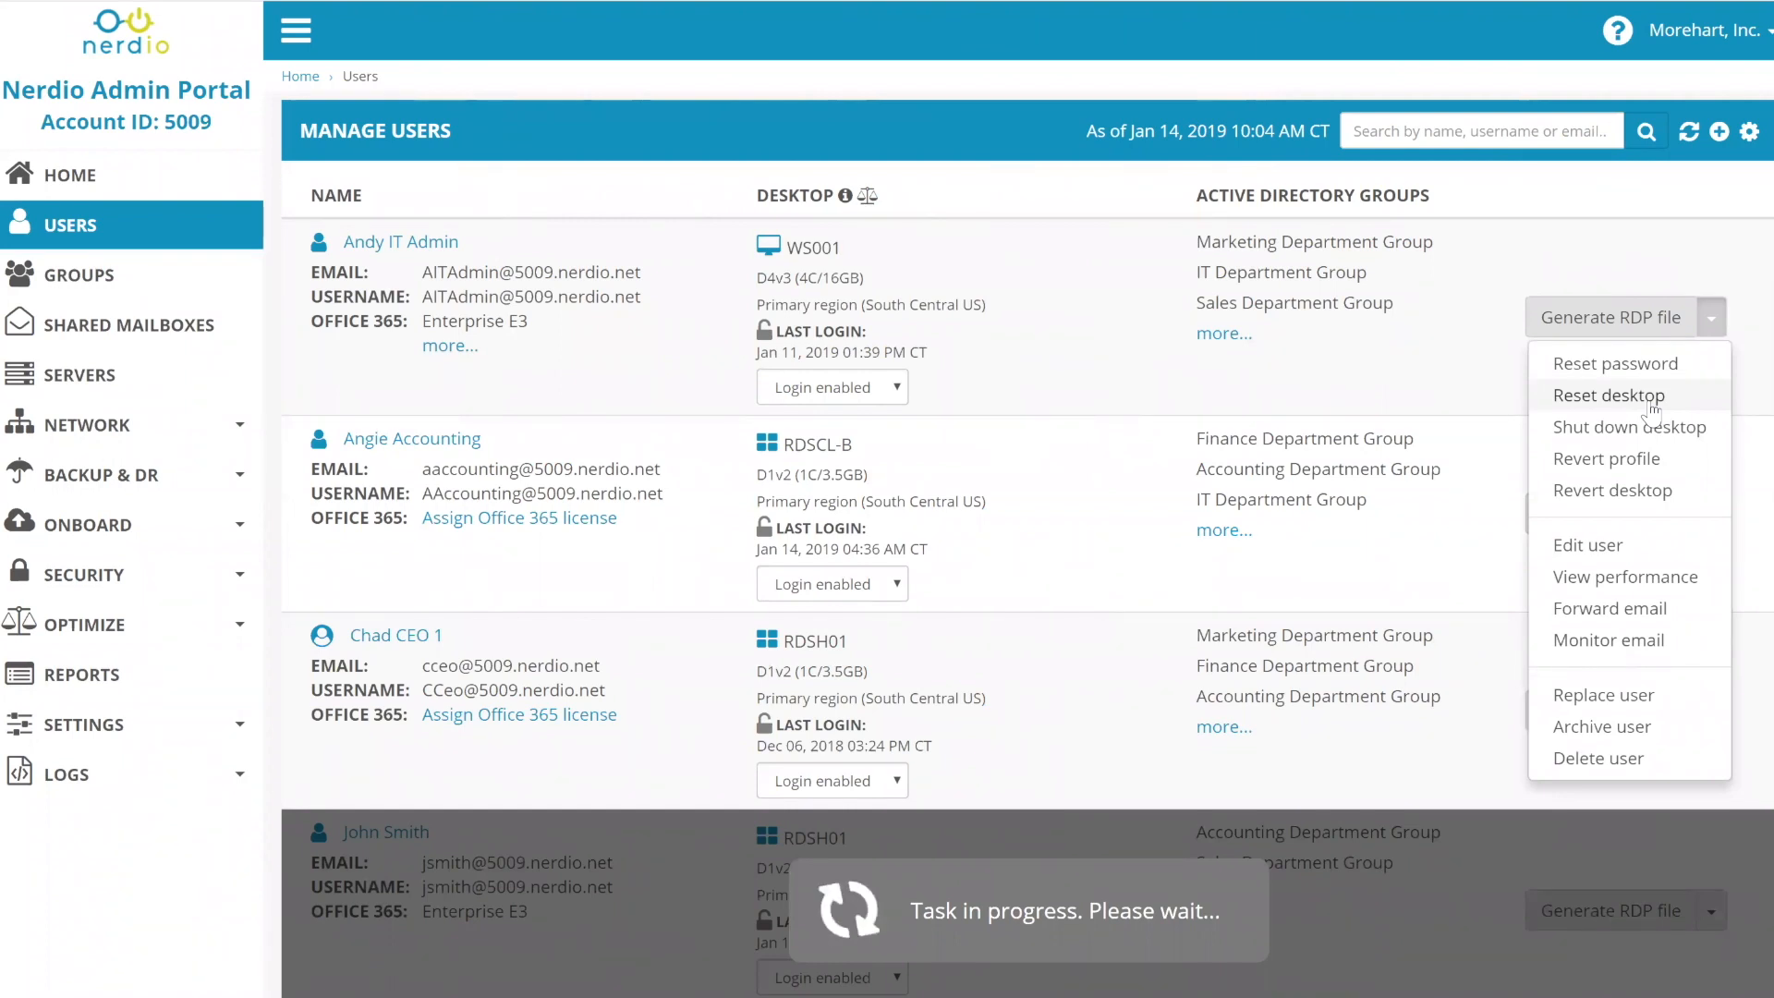
left_click(1636, 420)
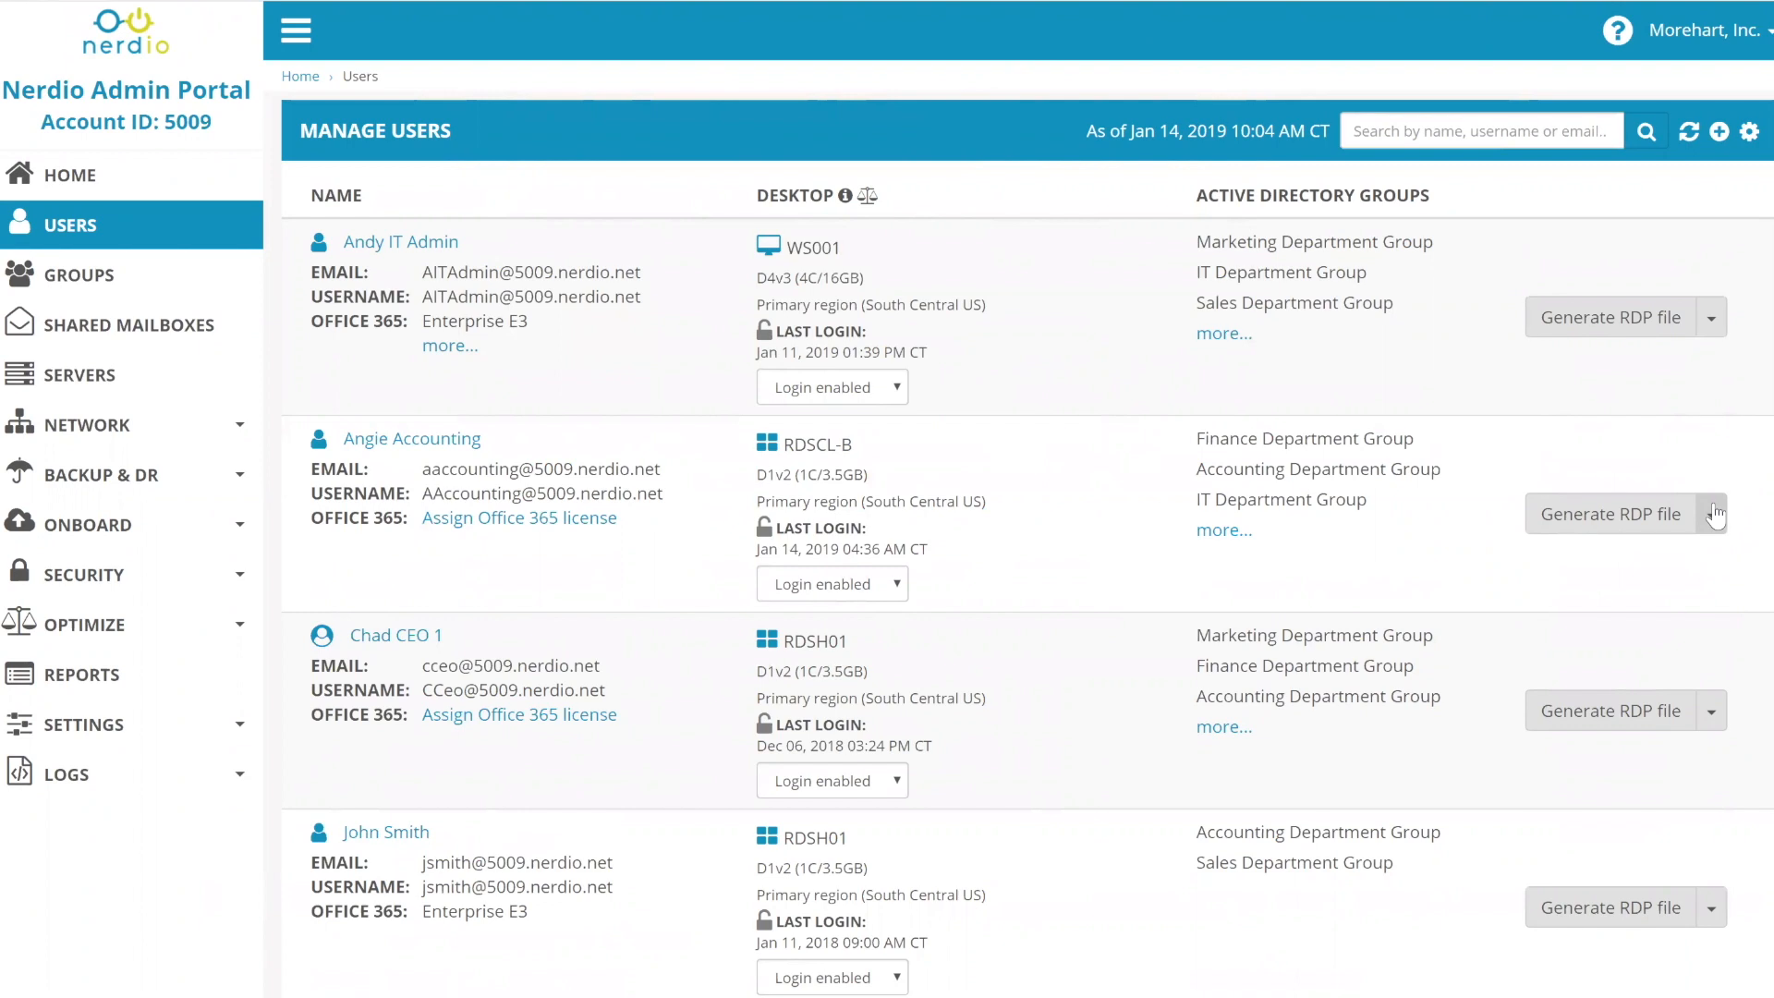
left_click(1712, 515)
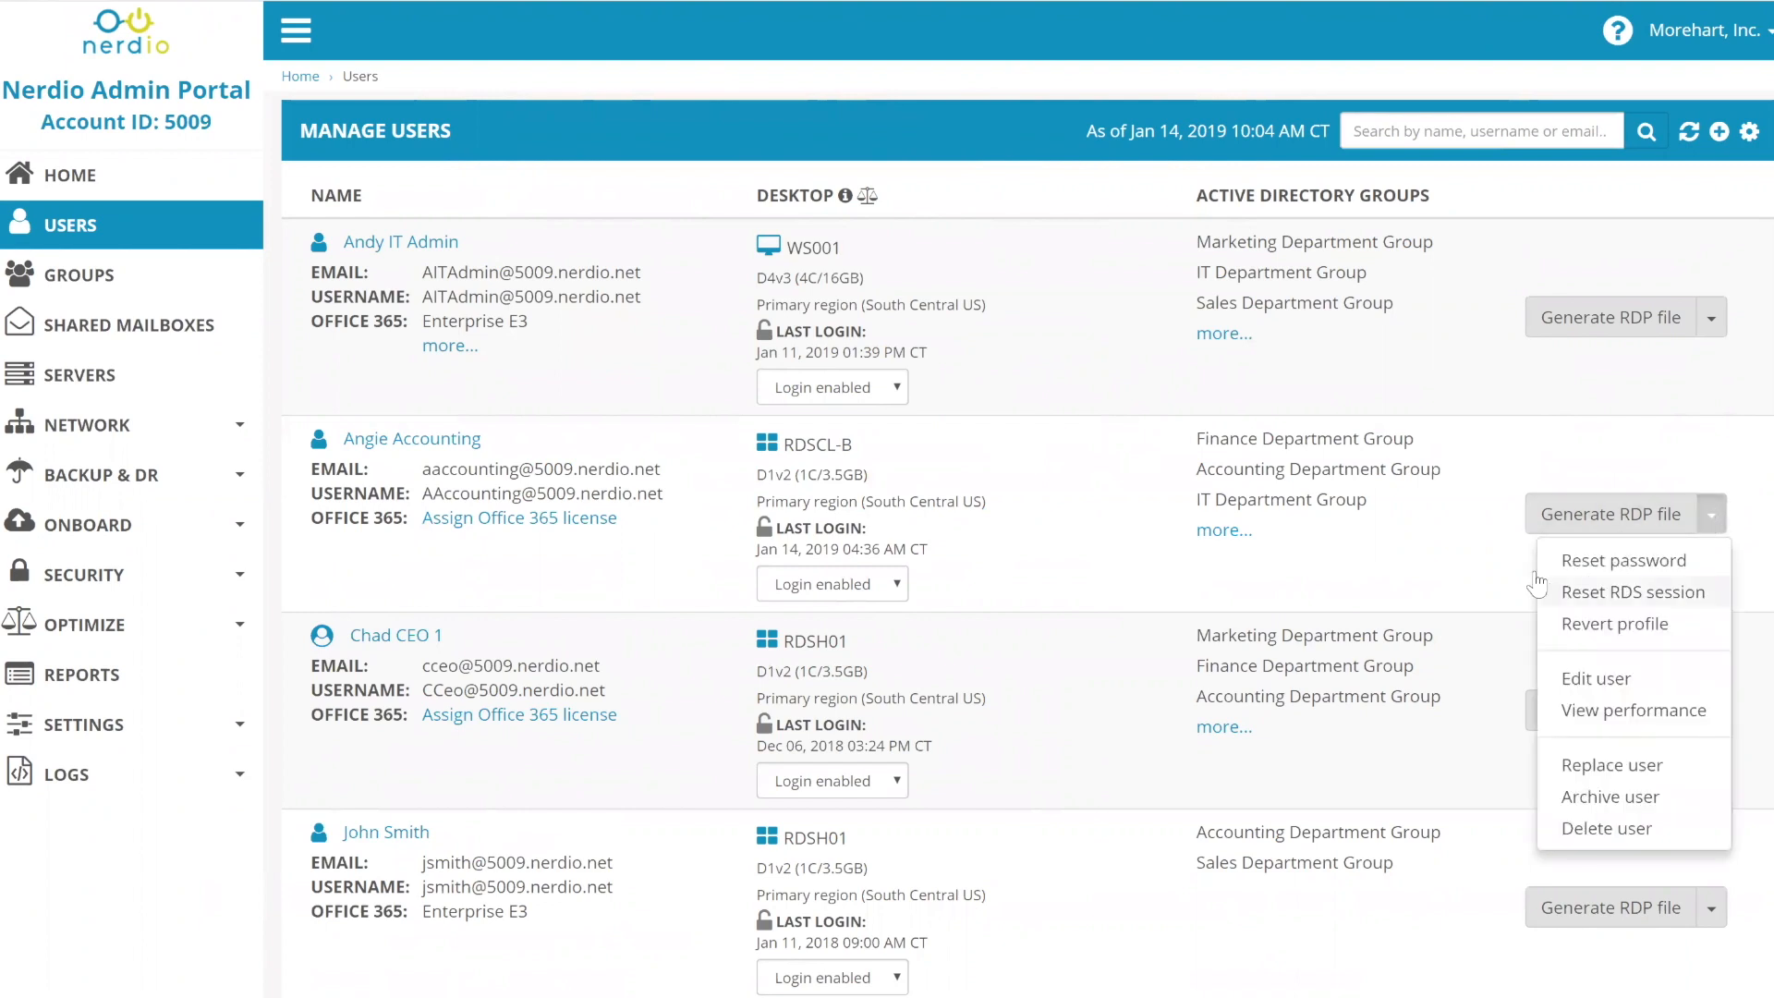
left_click(1516, 589)
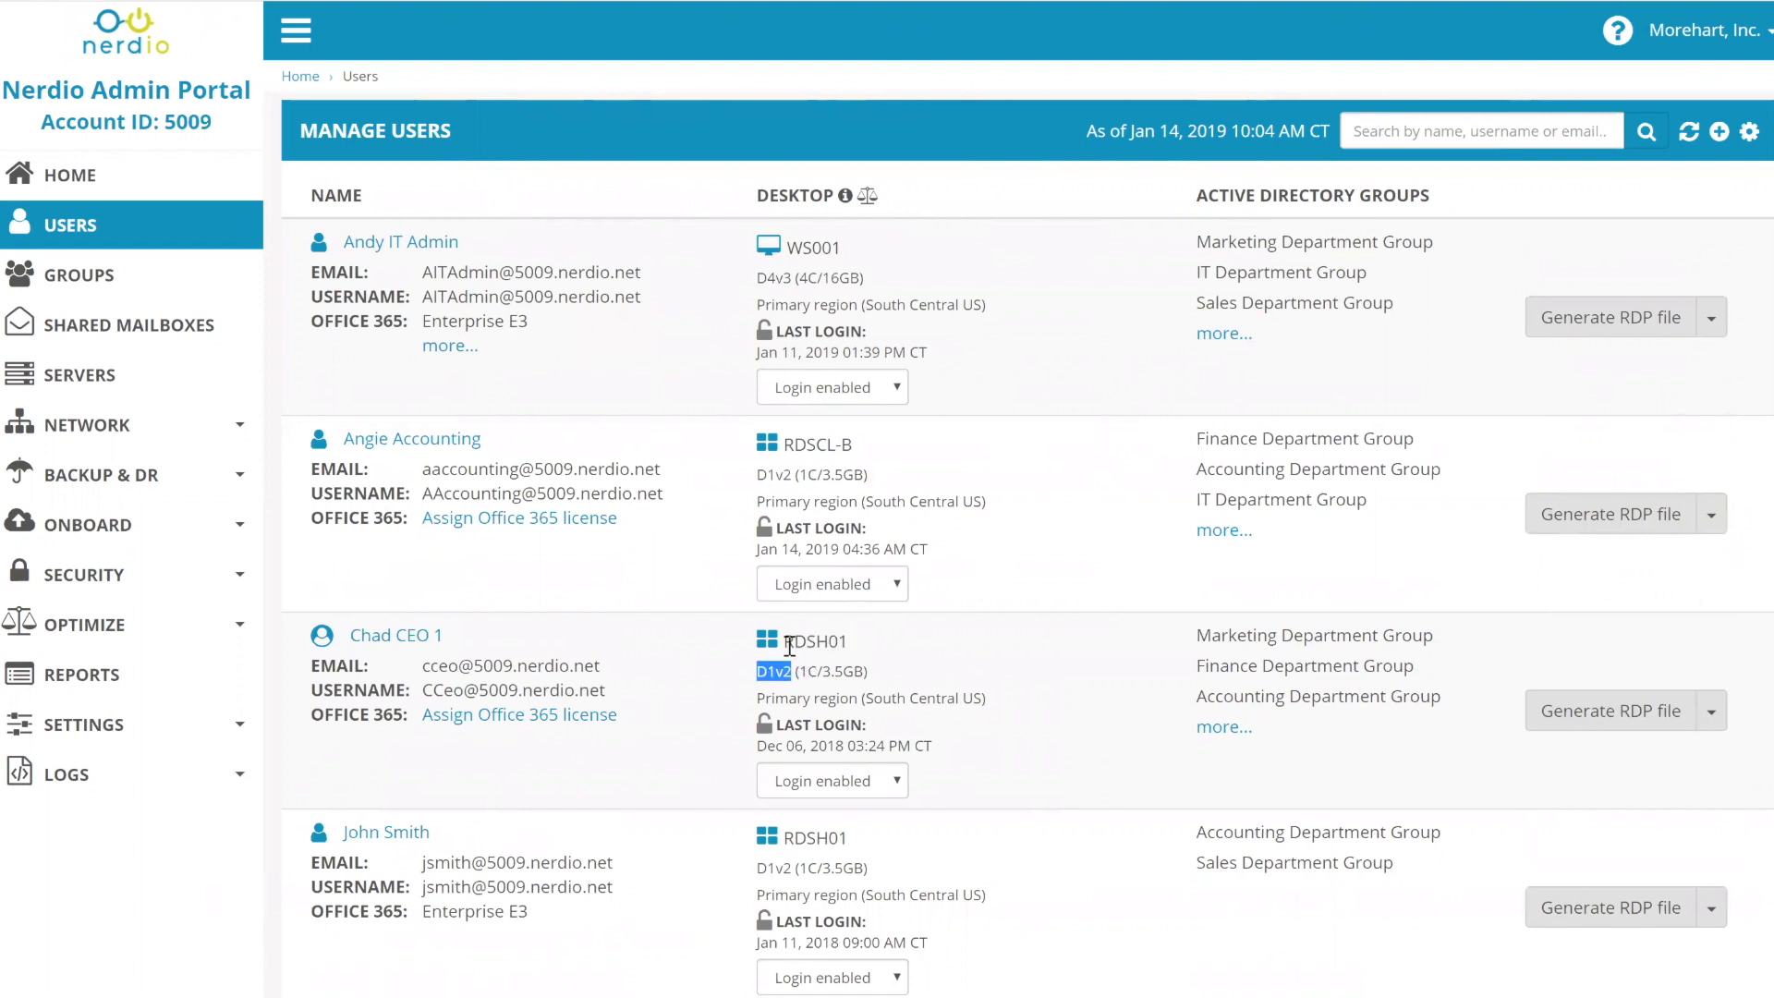
- Choose Reset RDS session for the CEO user's RDSH01 desktop
double_click(794, 644)
left_click(1712, 713)
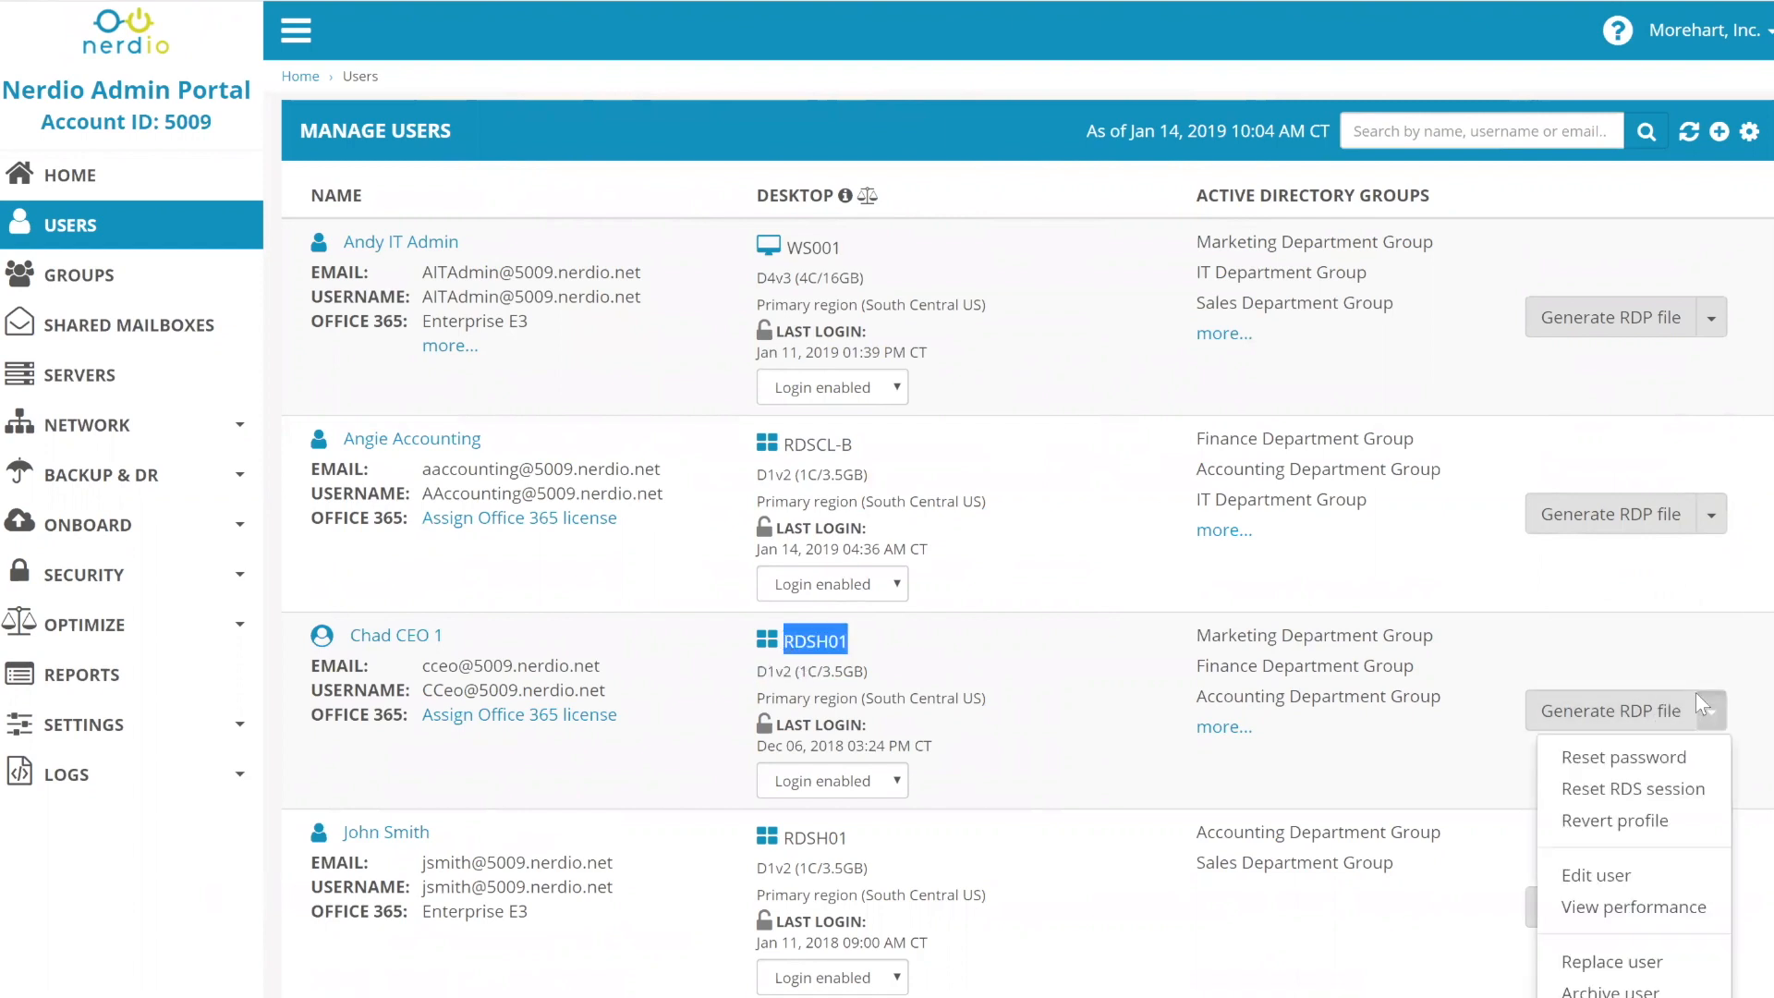
left_click(1653, 787)
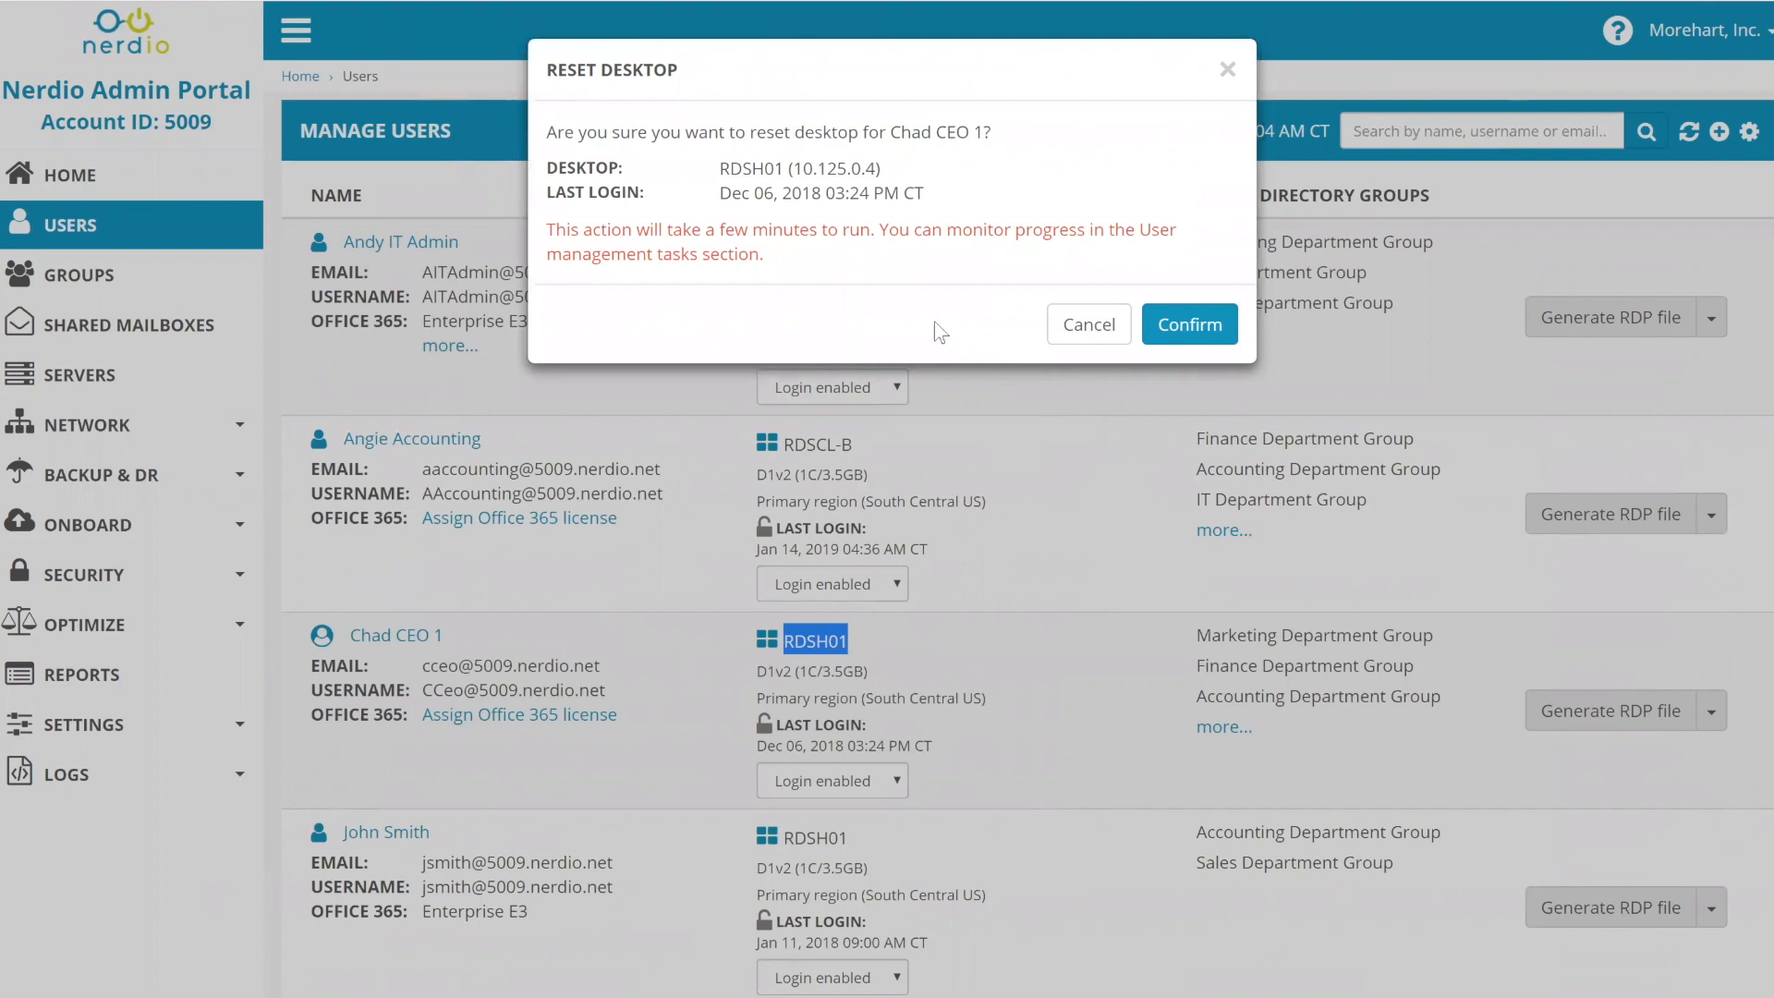
- Cancel the Reset Desktop dialog for RDSH01 without resetting the CEO's session
left_click_drag(724, 168, 784, 169)
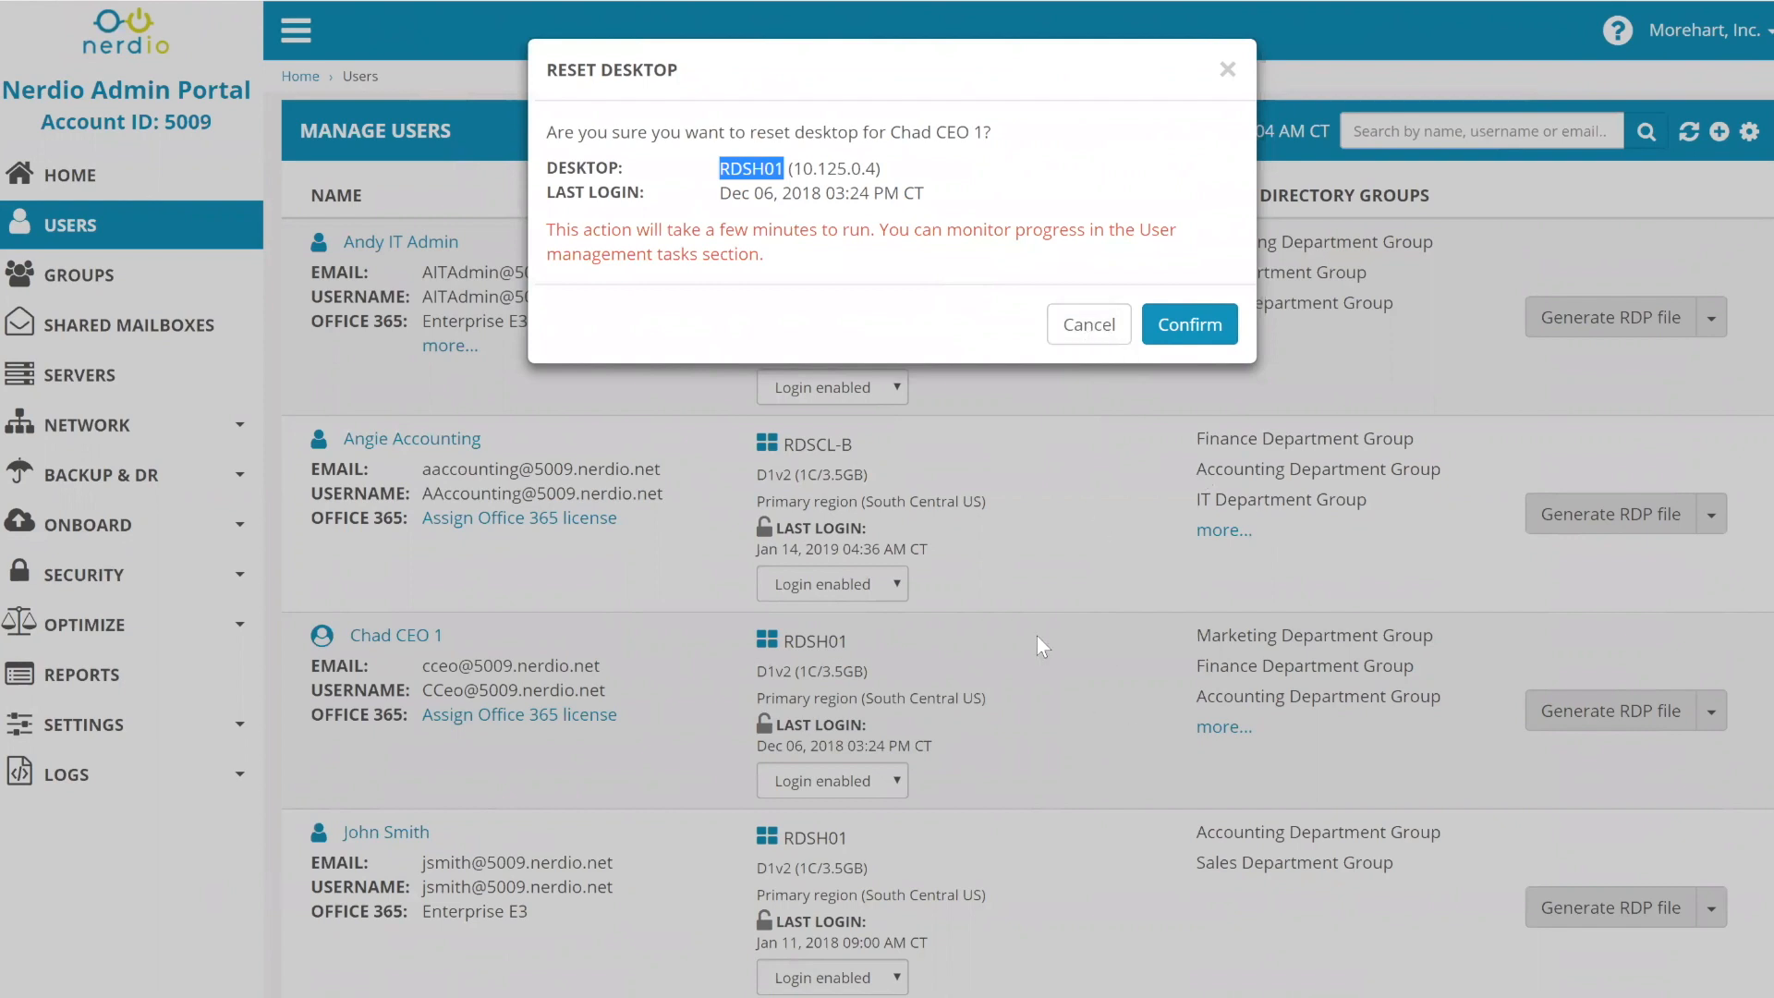
left_click(1091, 326)
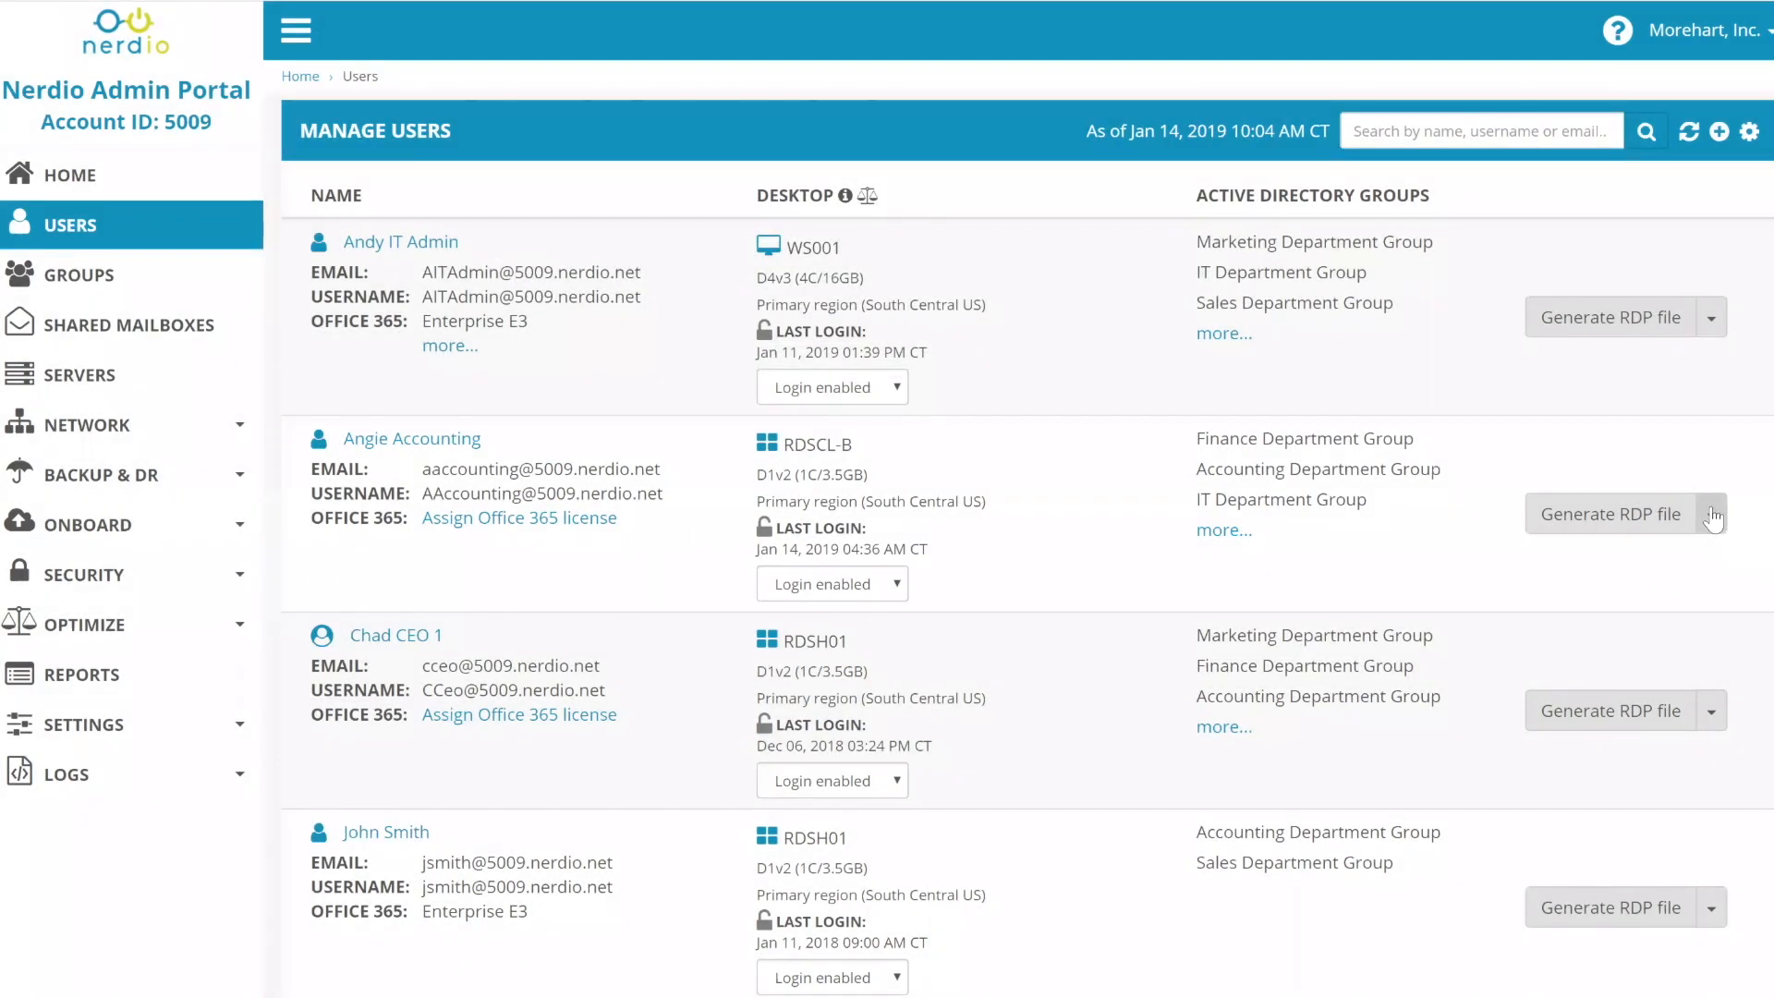
- Confirm a Reset RDS session for the accounting user's RDSCL-B desktop and view User Management Tasks
left_click_drag(852, 445, 783, 447)
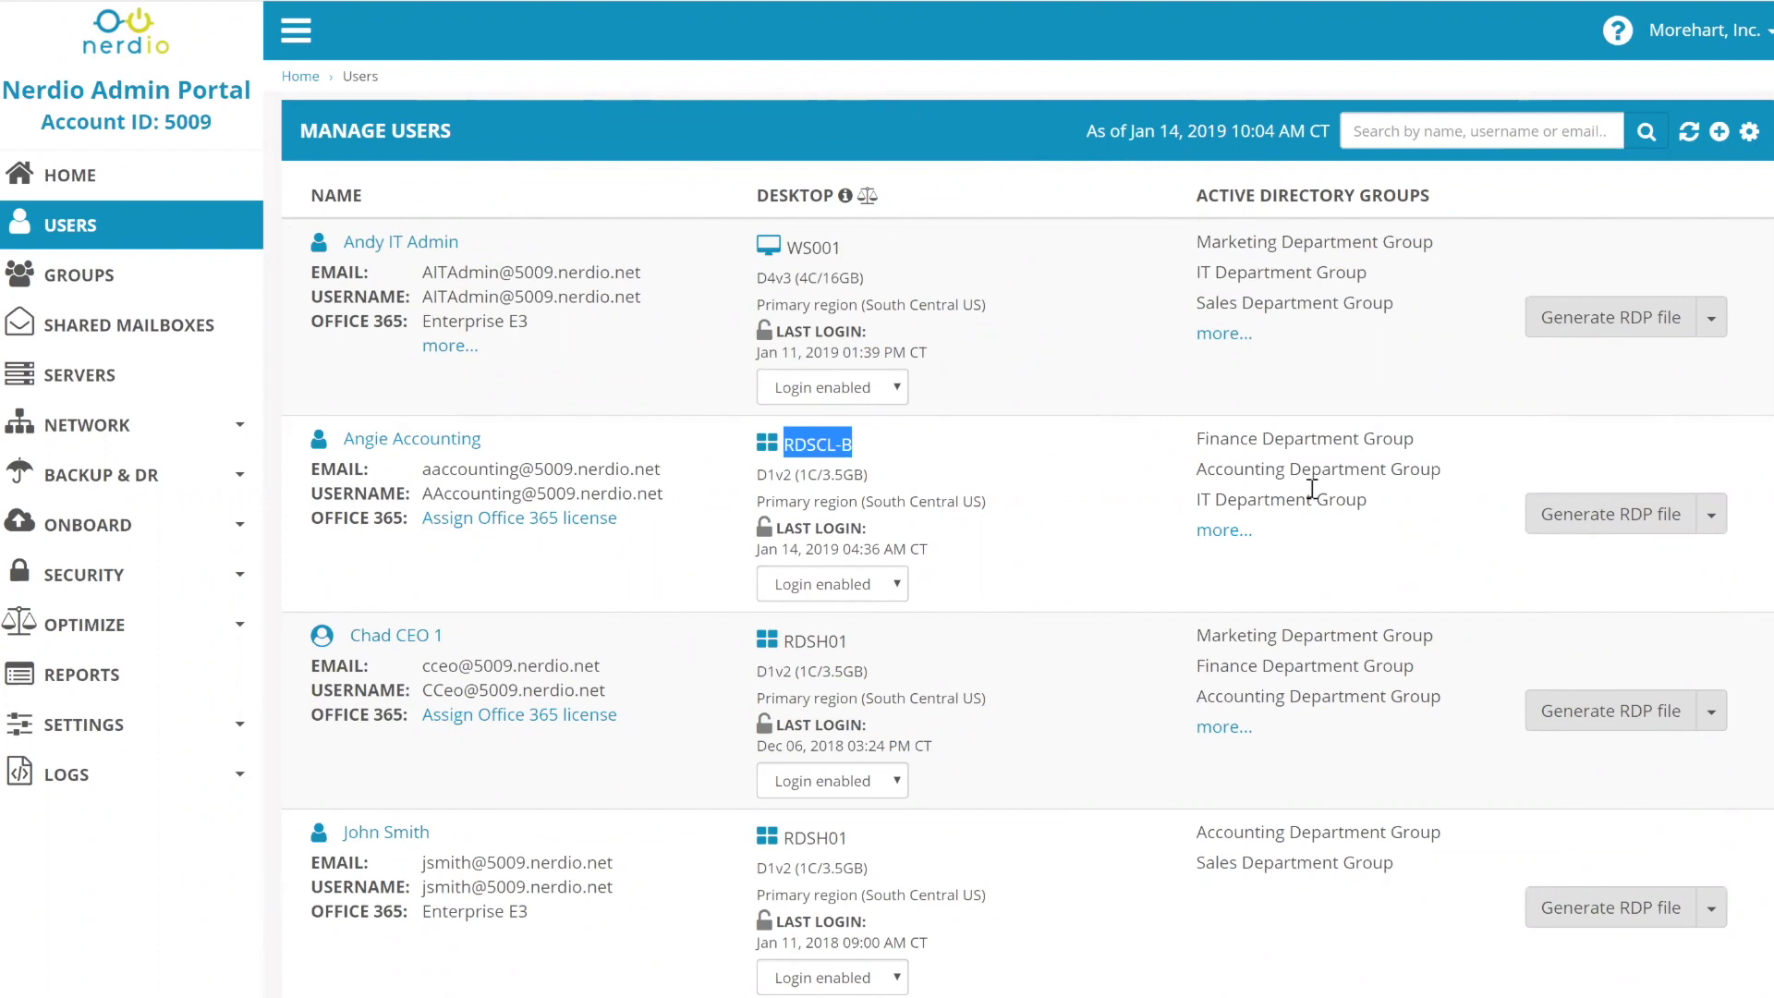
left_click(1713, 518)
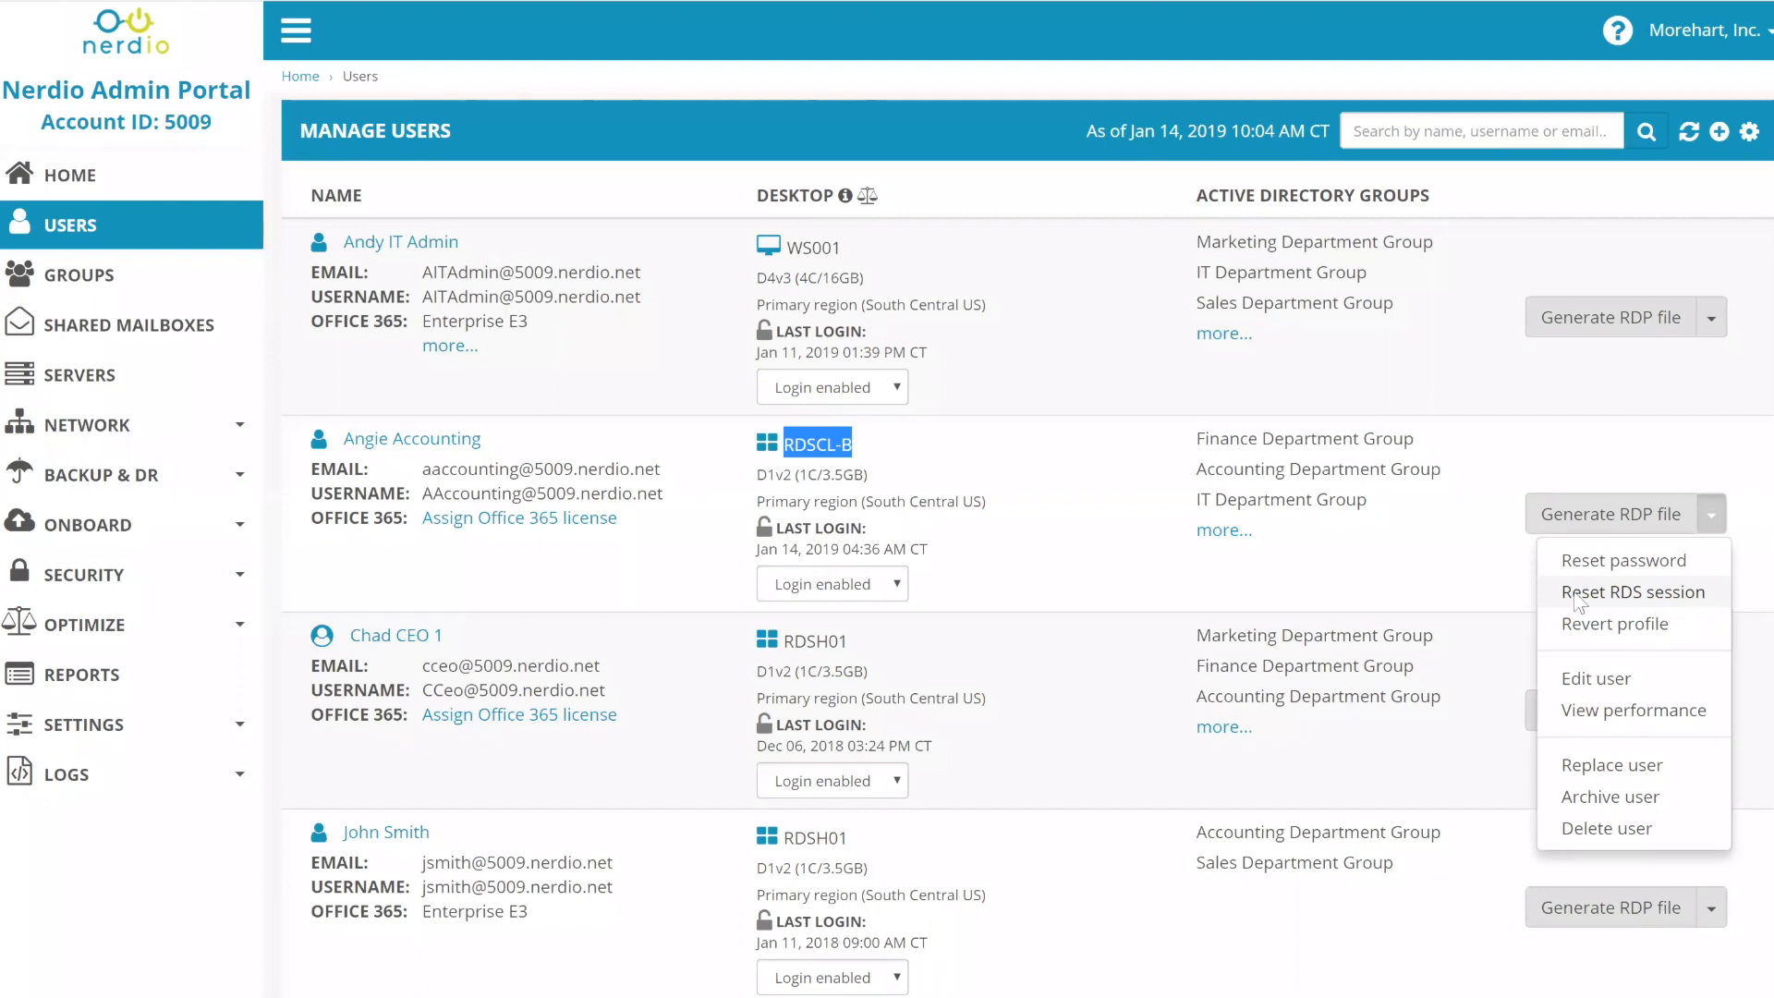
left_click(1633, 591)
left_click(1190, 319)
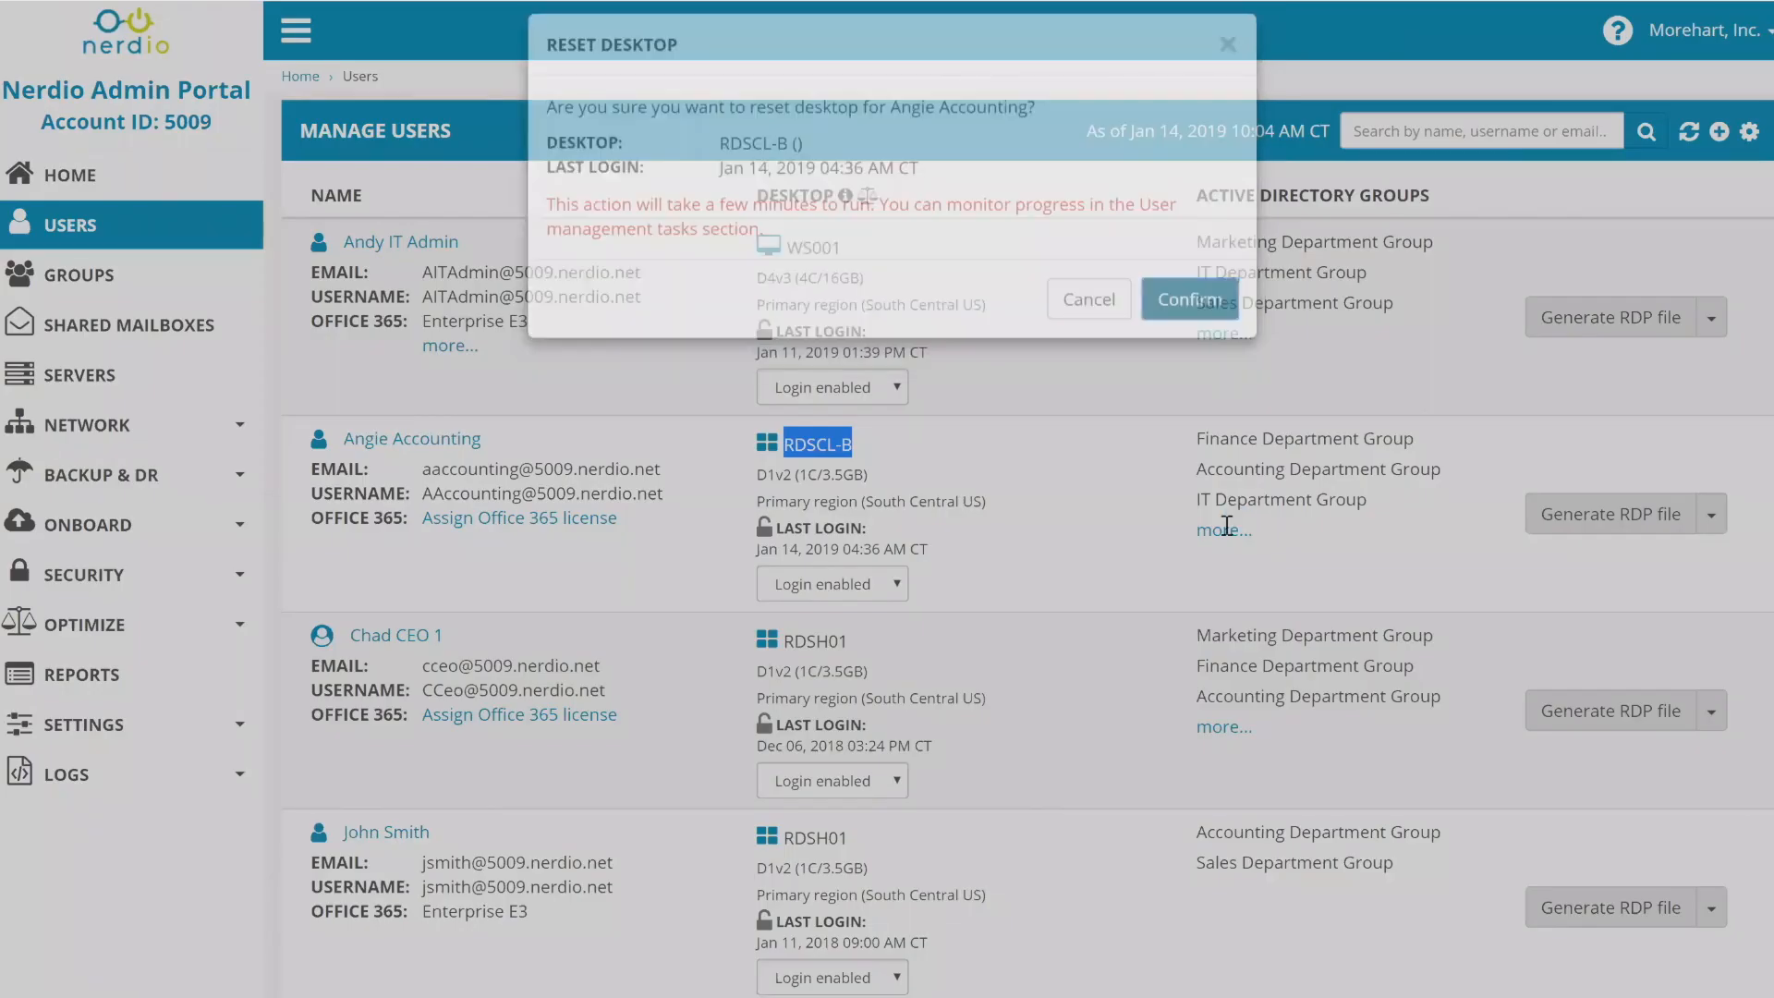
scroll(1206, 546, "down", 13)
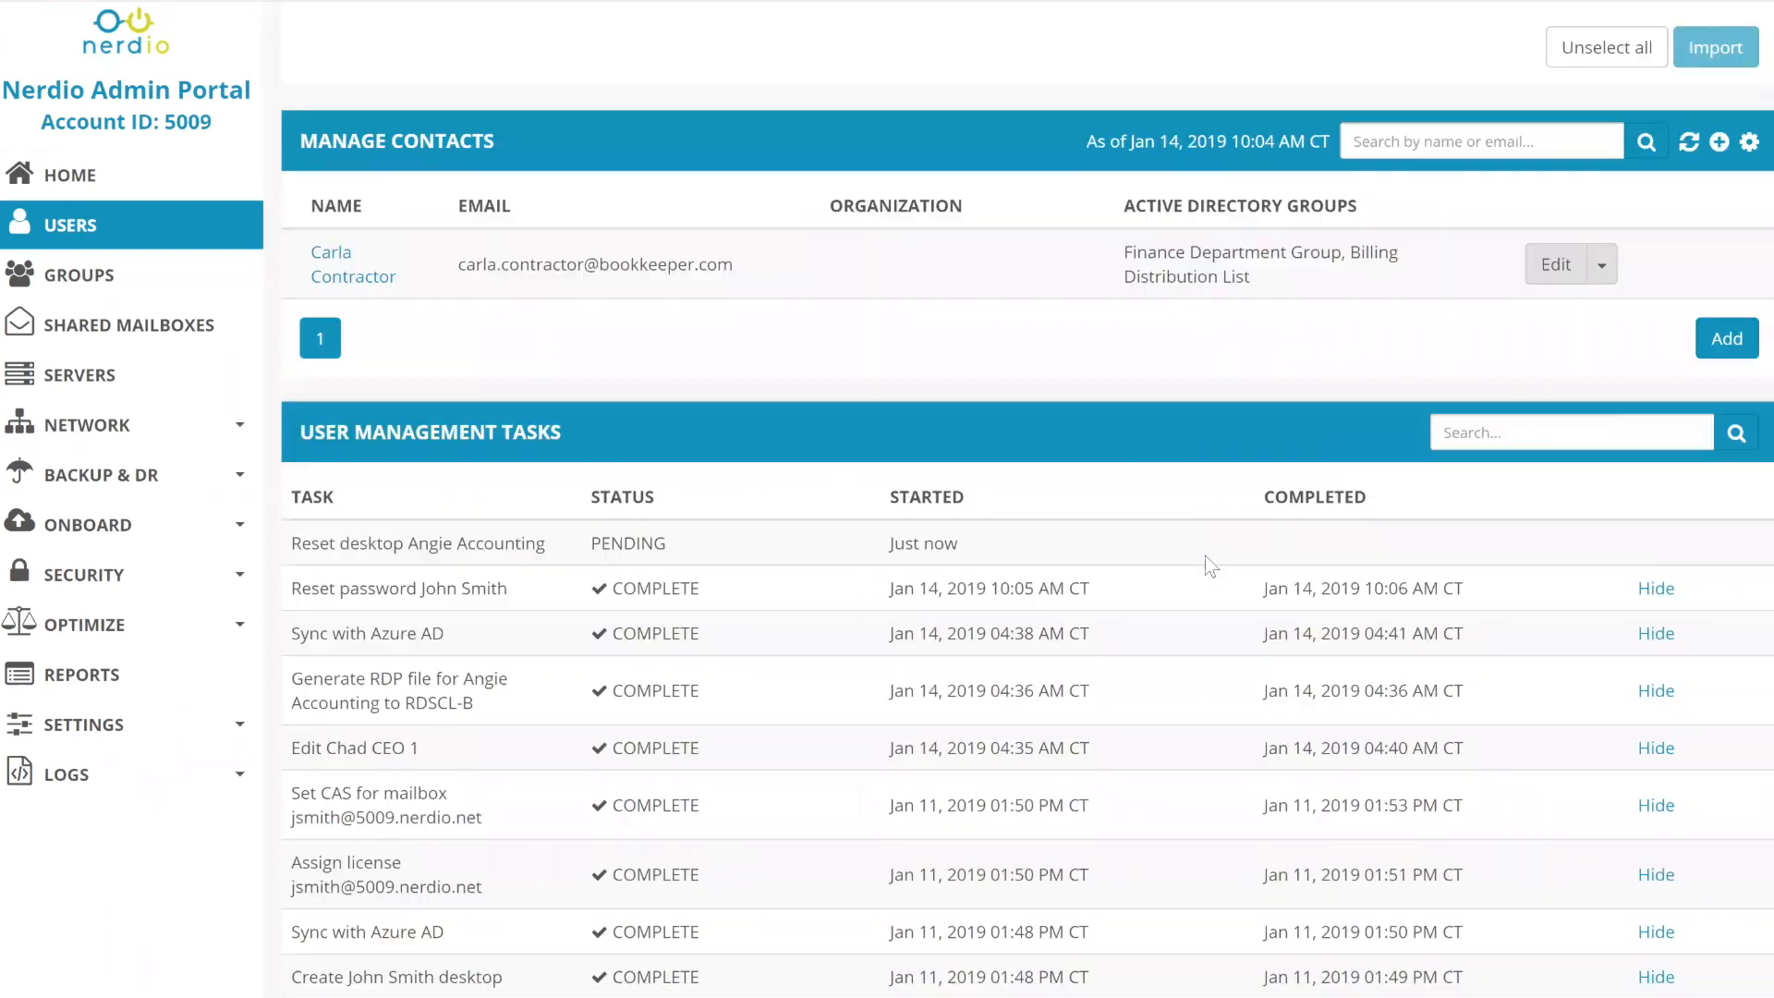
- Scroll back up to the top of the Manage Users list
scroll(1205, 557, "up", 3)
scroll(1206, 556, "up", 10)
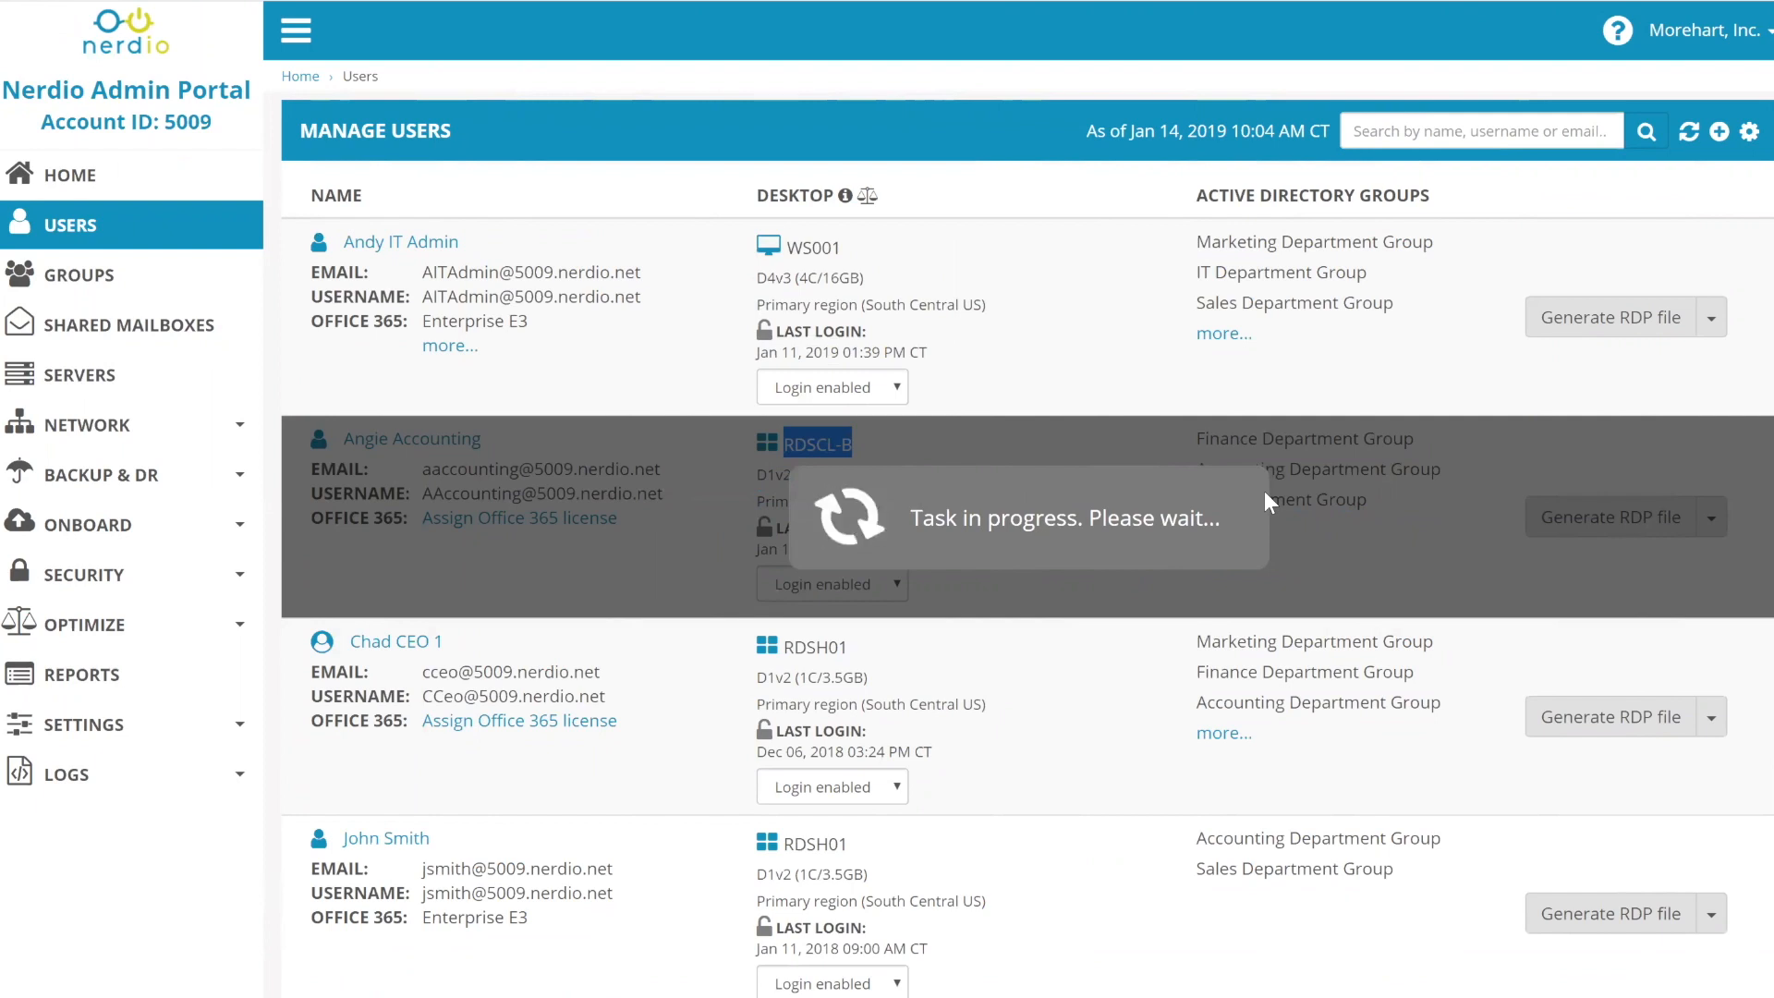
- Choose Shut down desktop for the IT admin user's WS001 desktop and confirm
left_click(1712, 317)
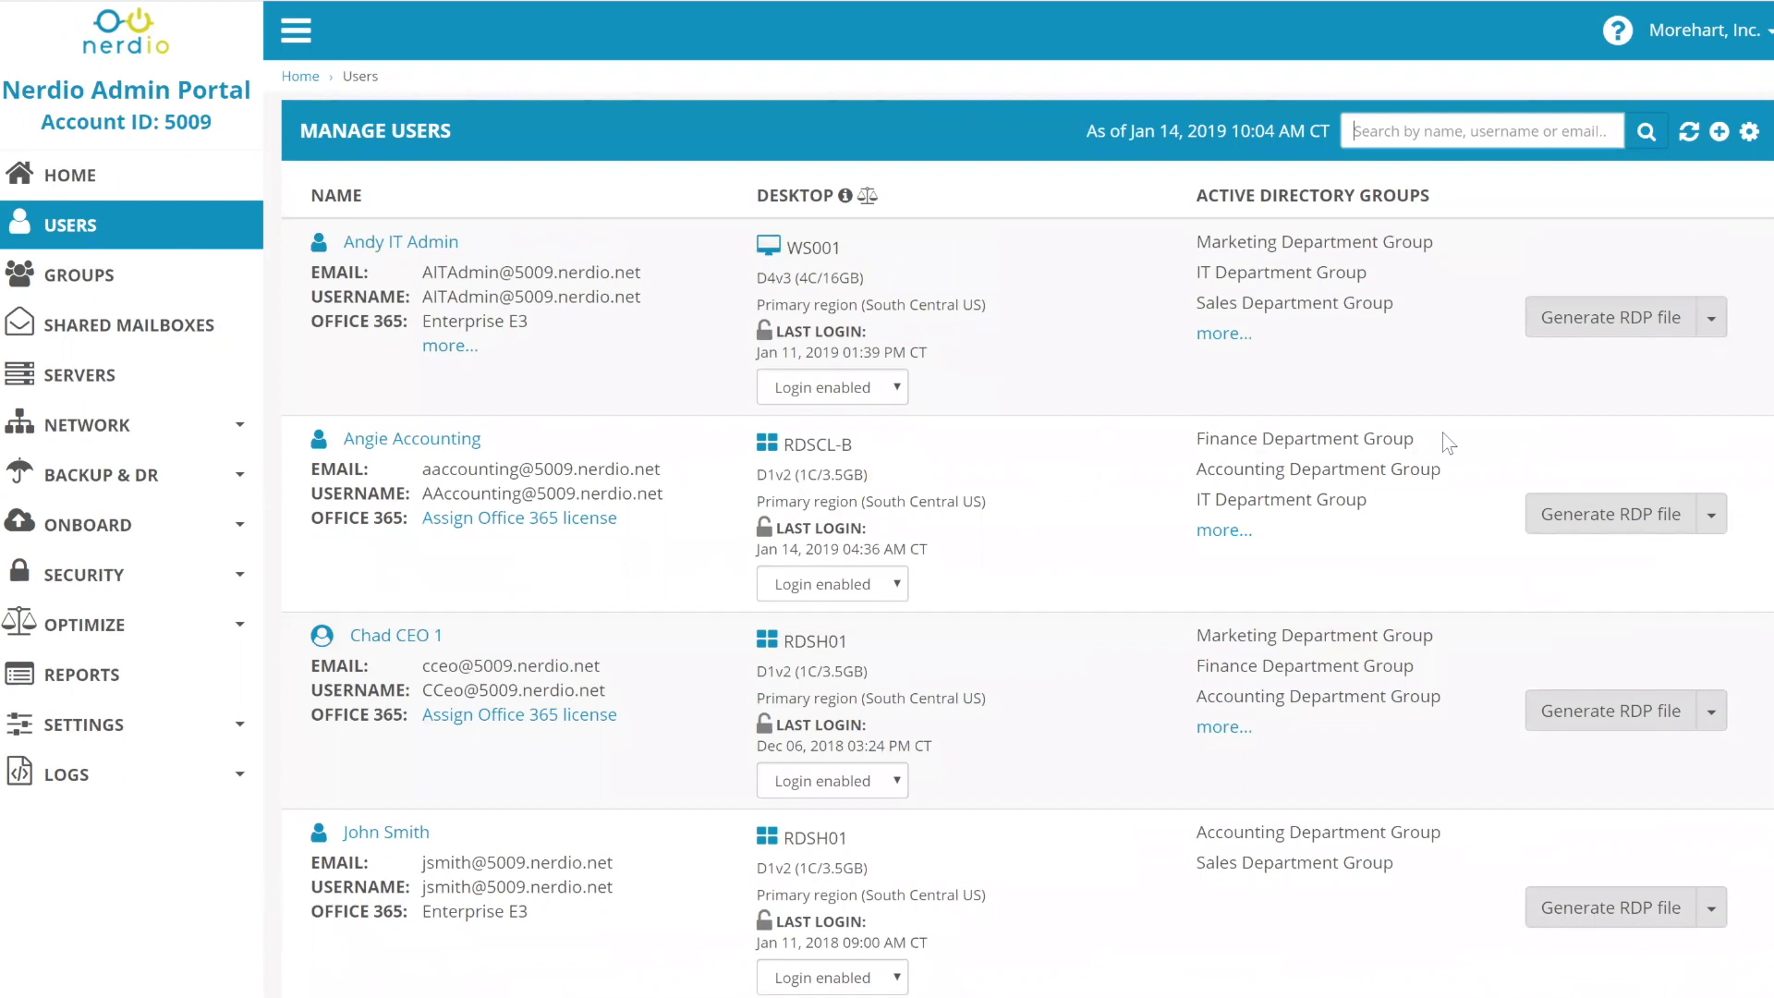
scroll(1451, 462, "down", 8)
scroll(1275, 665, "down", 4)
scroll(1424, 636, "up", 12)
left_click(1712, 319)
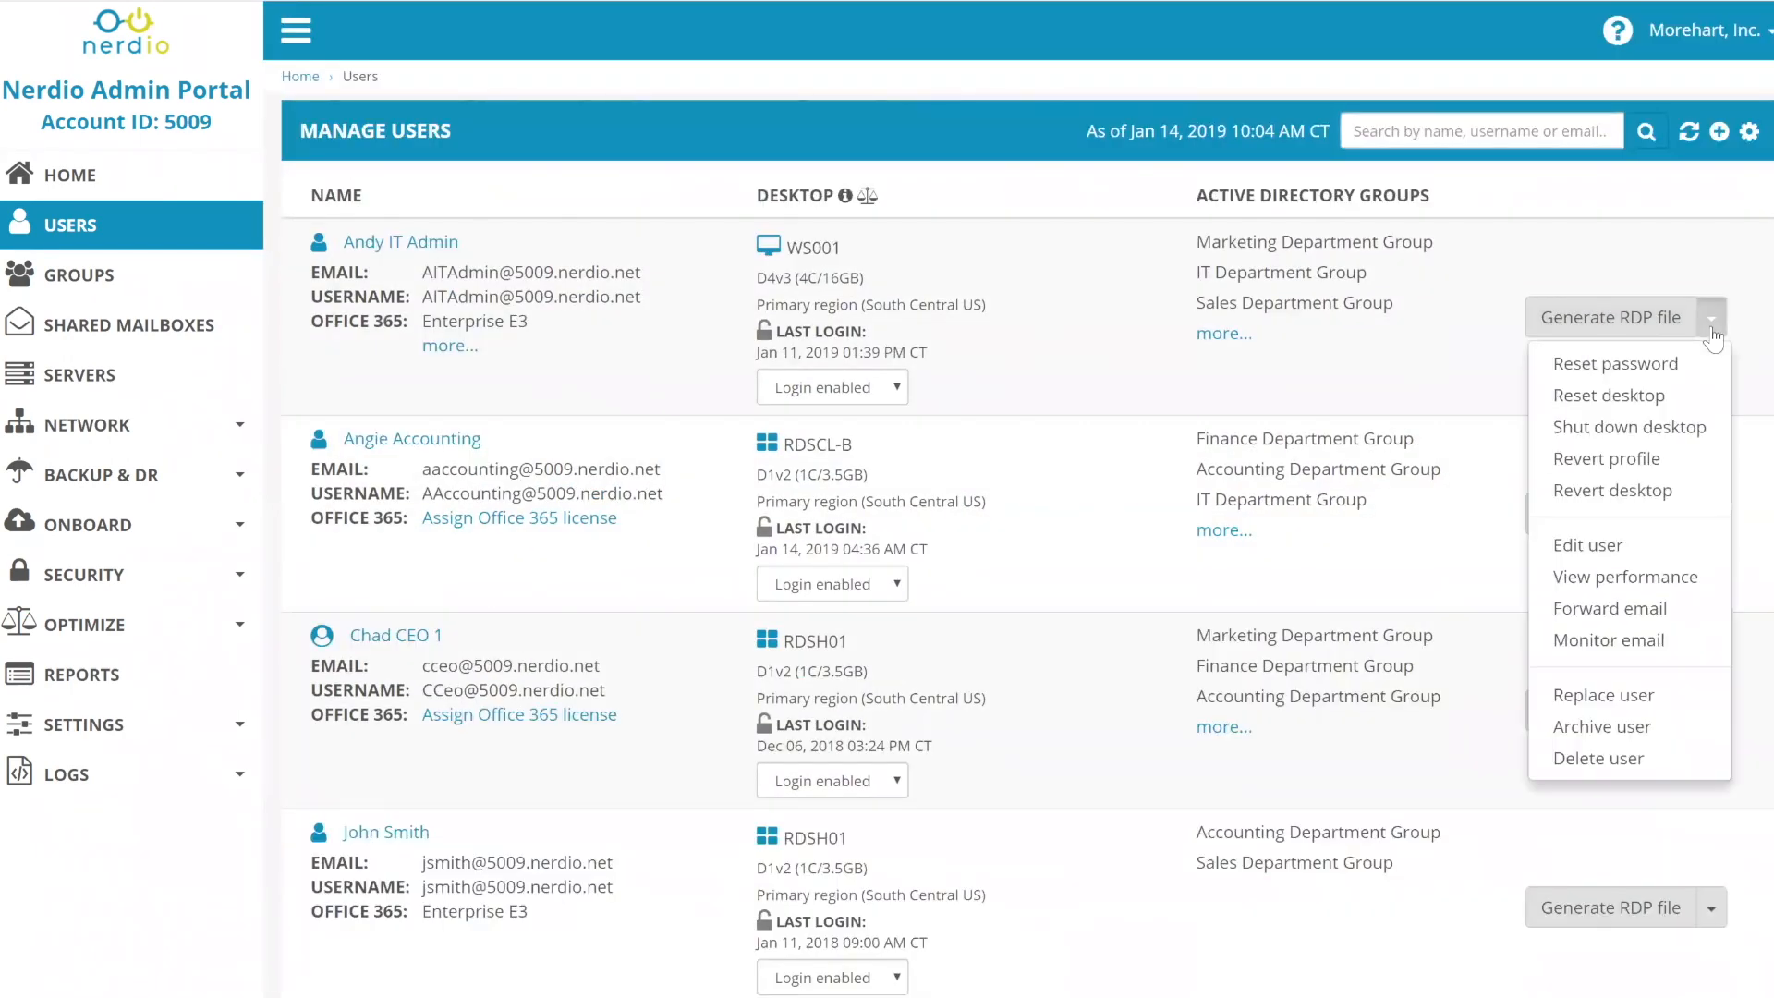
left_click(1636, 428)
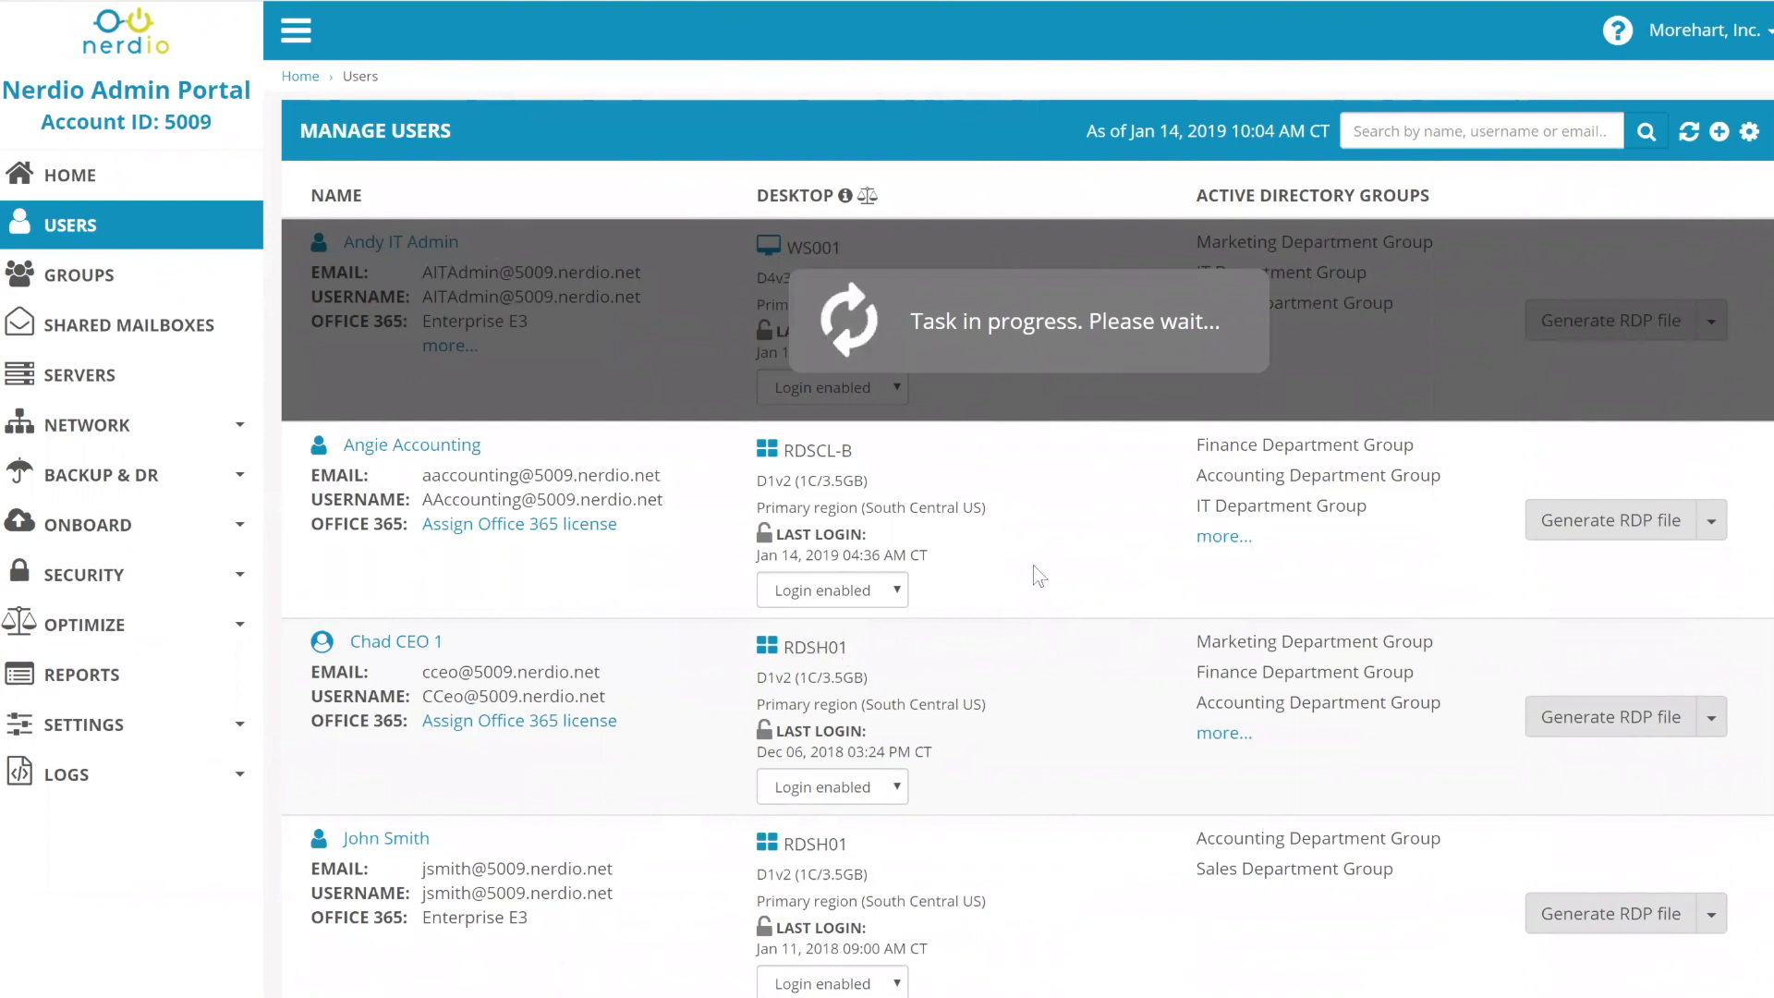
- Note the last user's Enterprise E3 license and choose Forward email from their actions
scroll(1019, 575, "down", 3)
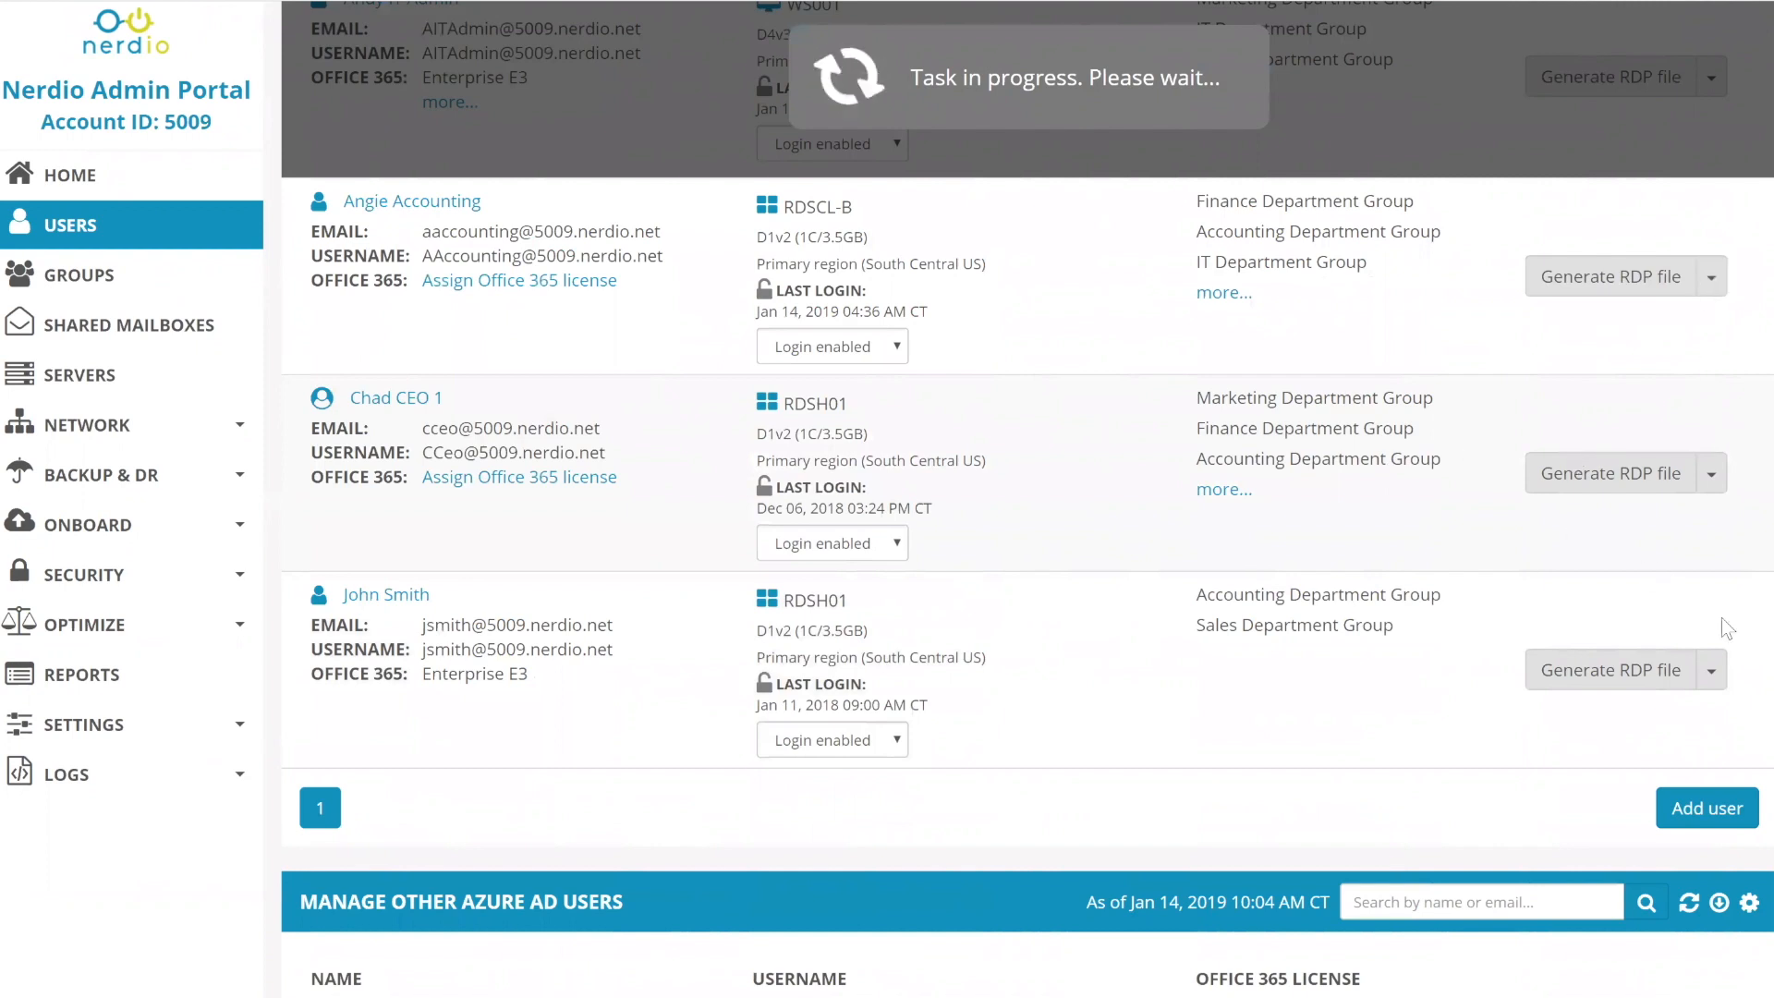
left_click(1713, 679)
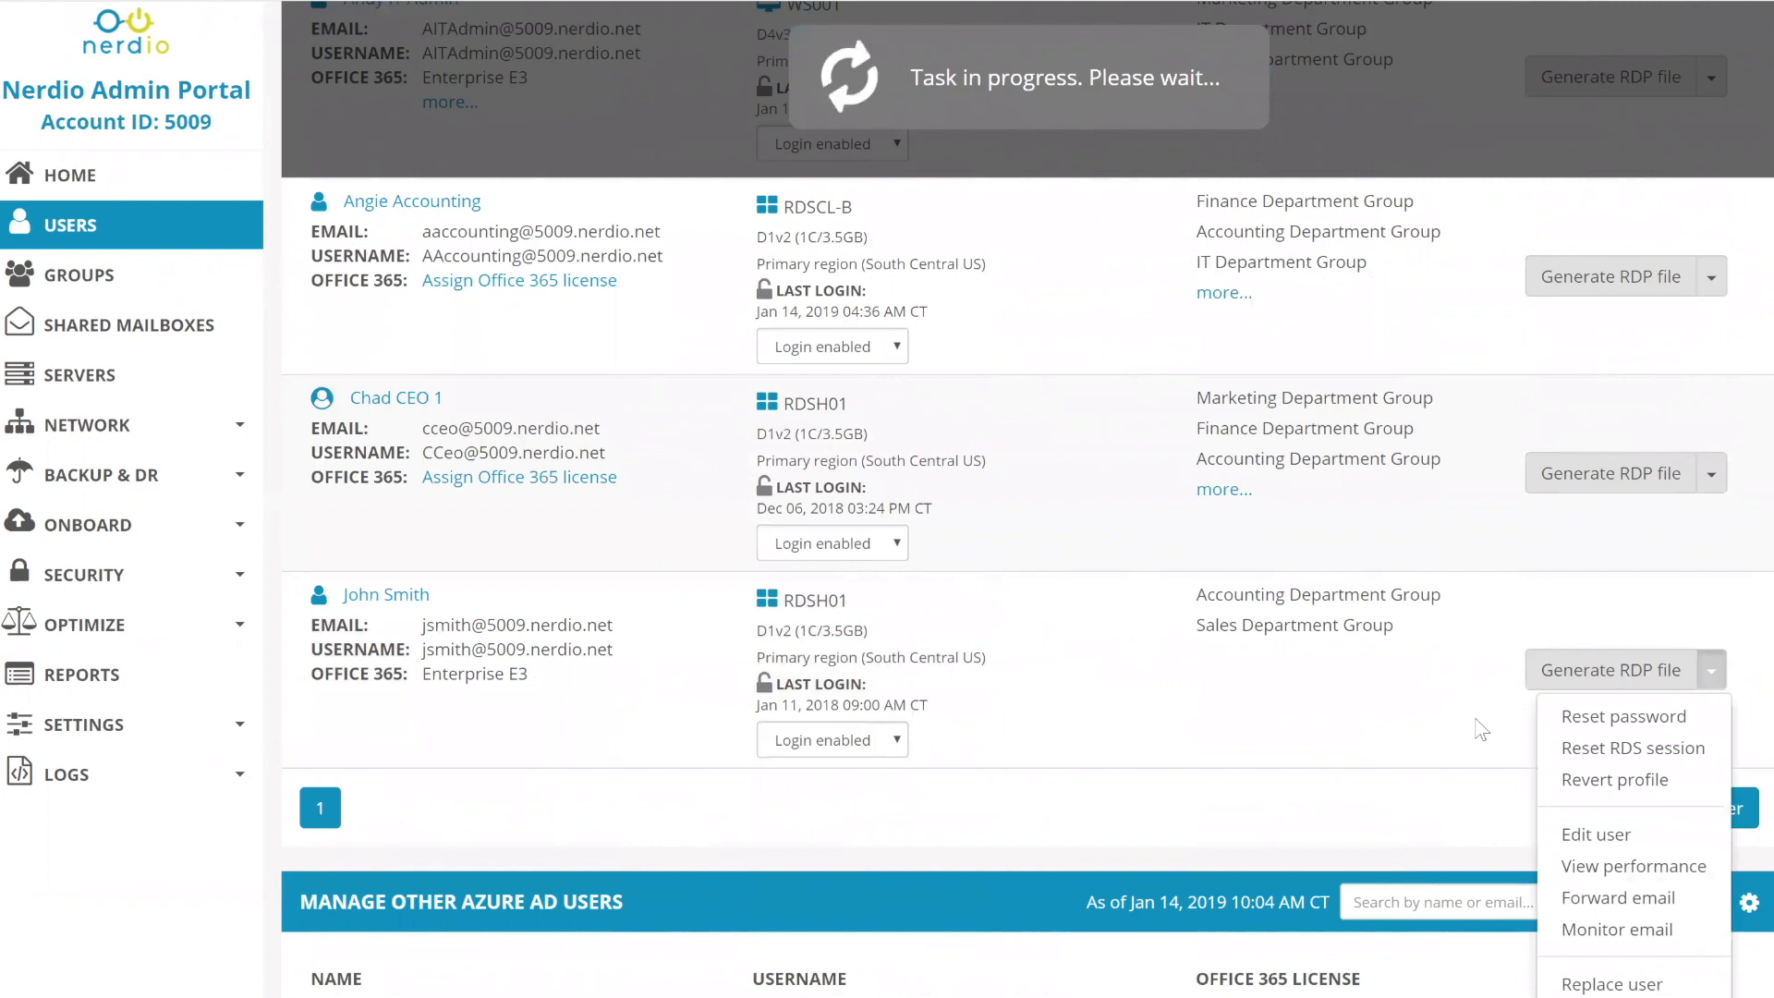
scroll(1483, 711, "down", 3)
left_click_drag(532, 430, 424, 442)
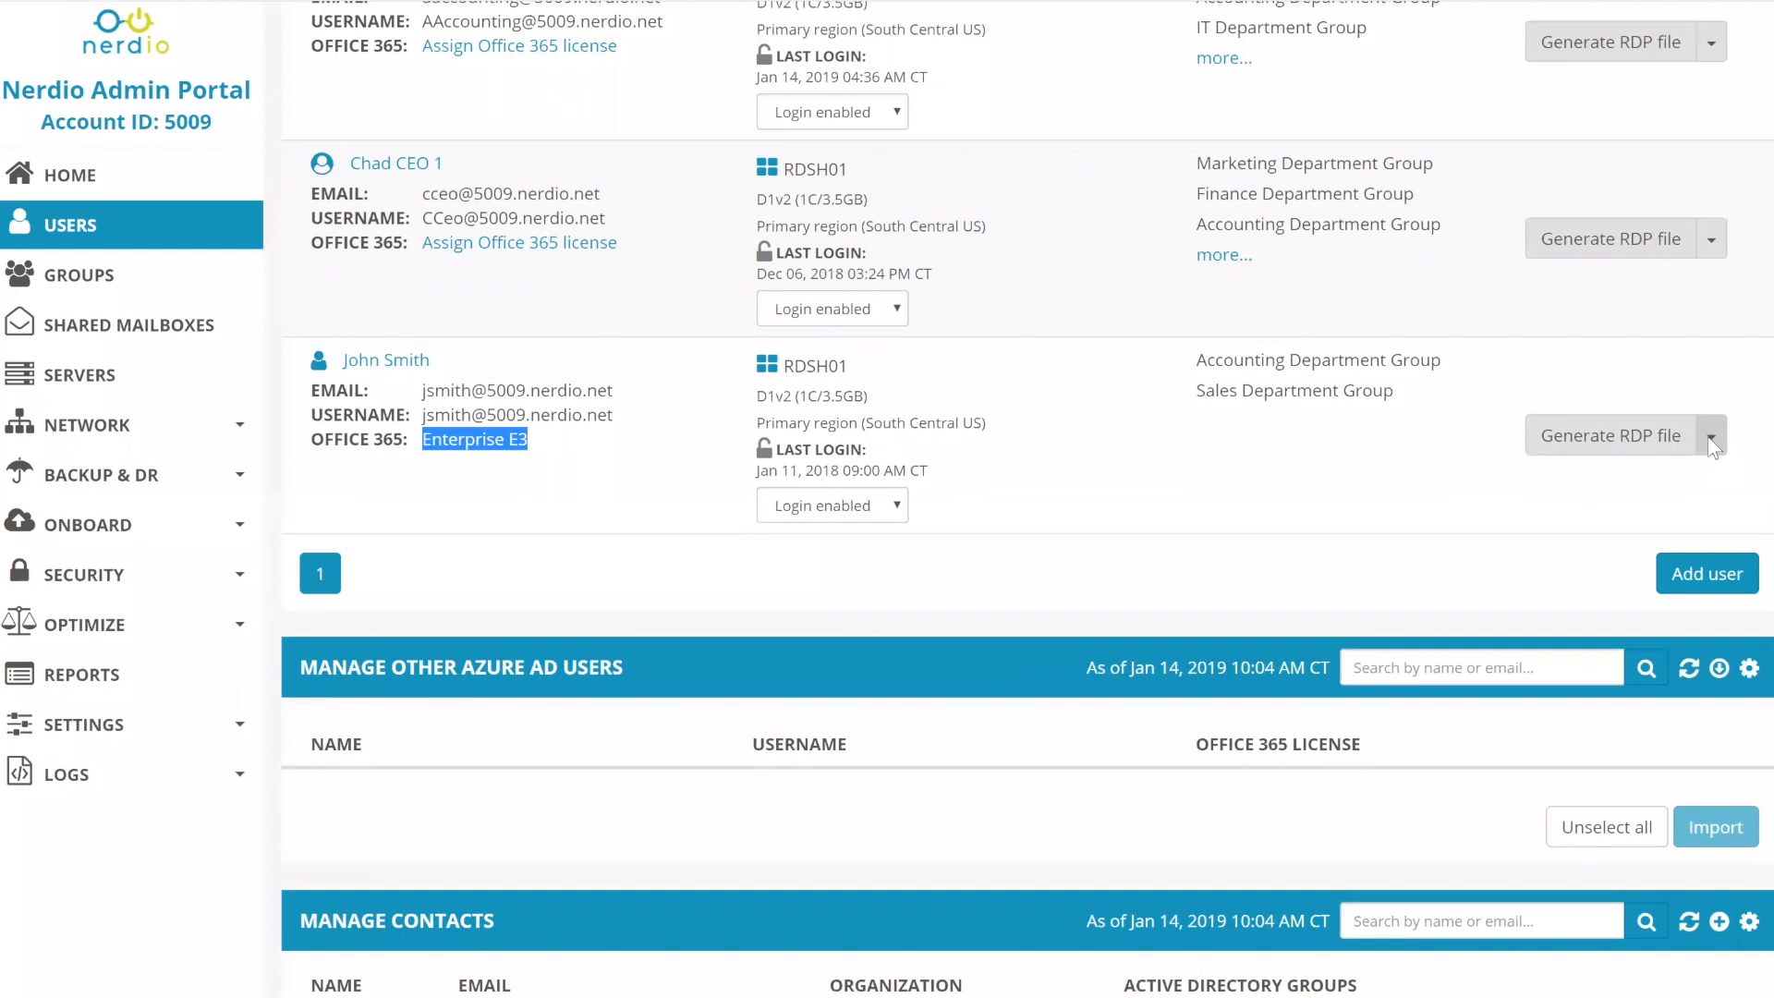
scroll(1710, 436, "up", 5)
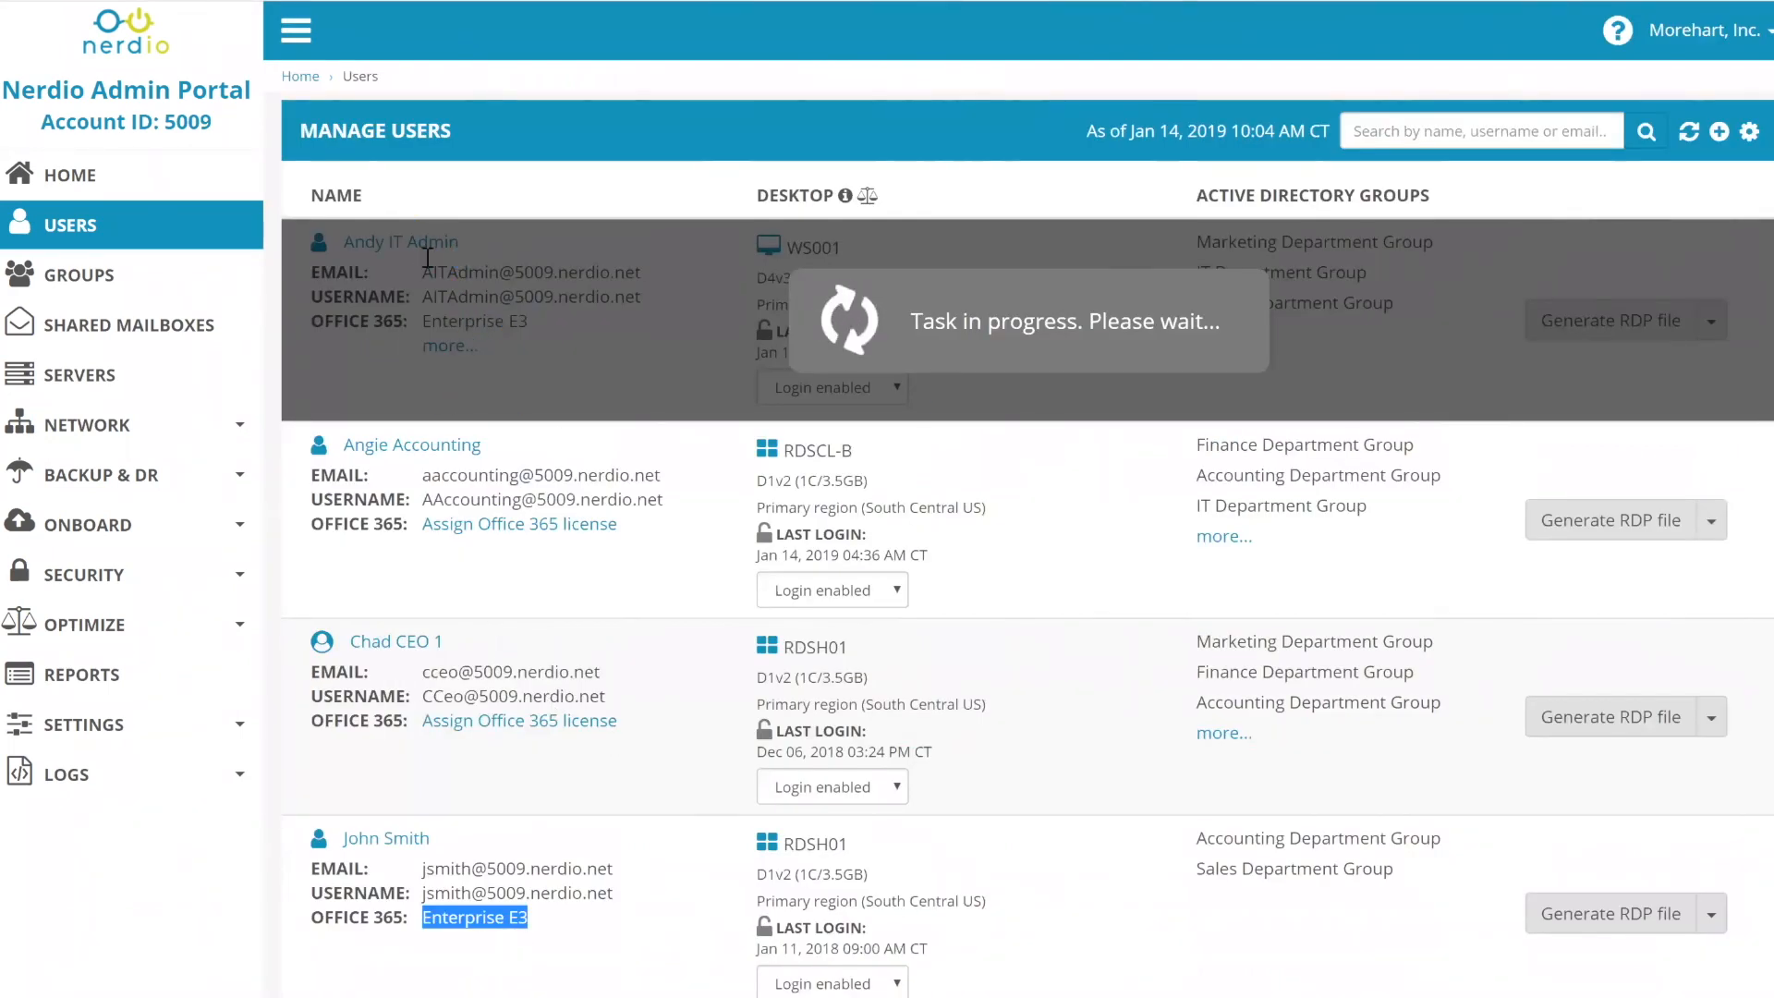
left_click(1712, 914)
scroll(1725, 878, "down", 4)
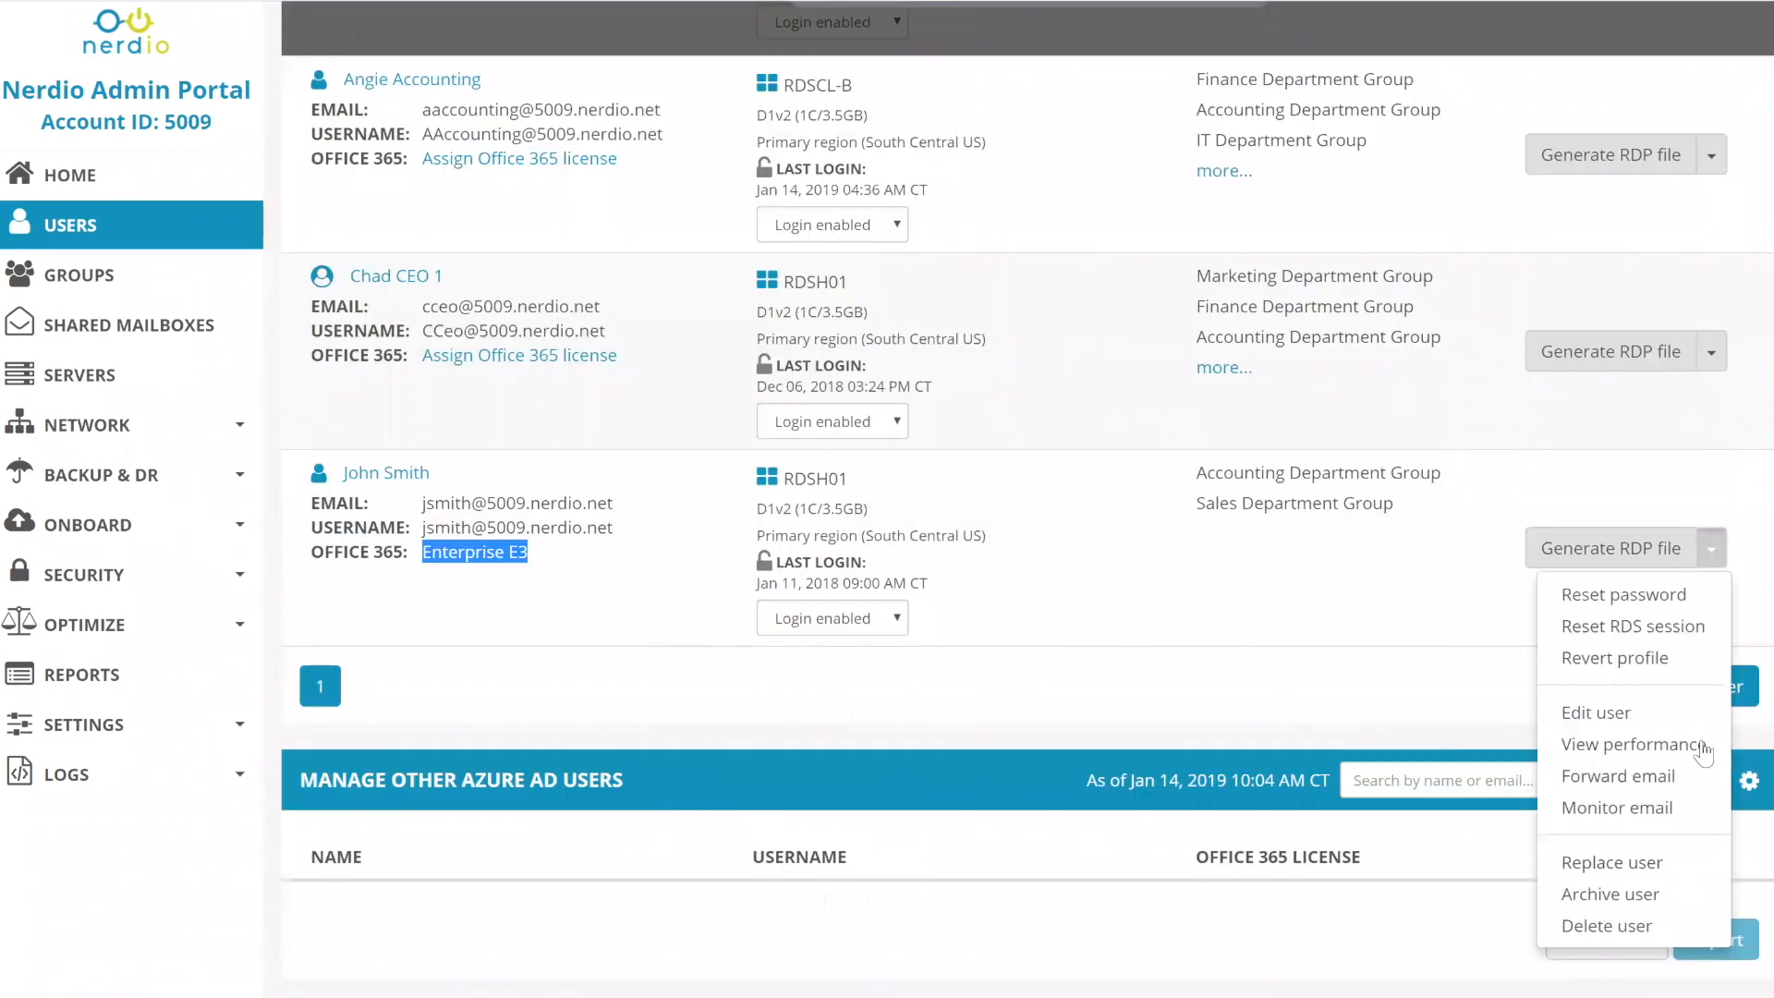
left_click(1642, 777)
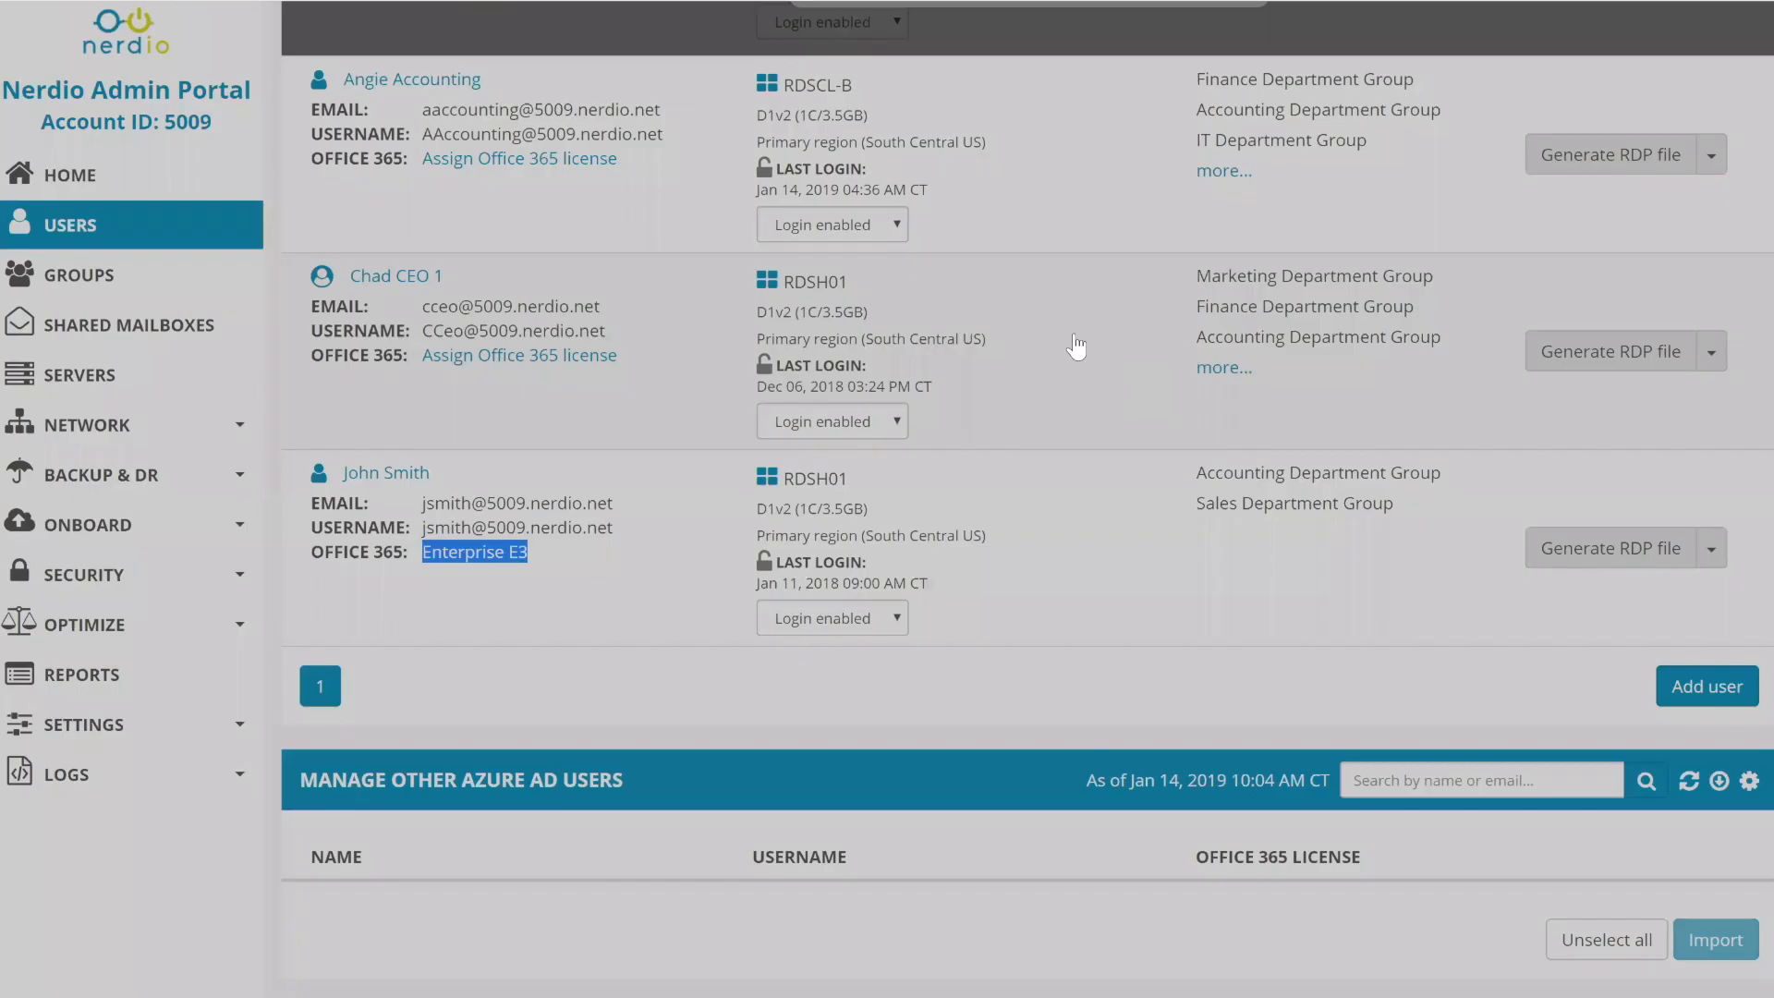
- Review the recipient suggestions and notification note, then cancel the Forward Email dialog
left_click(922, 204)
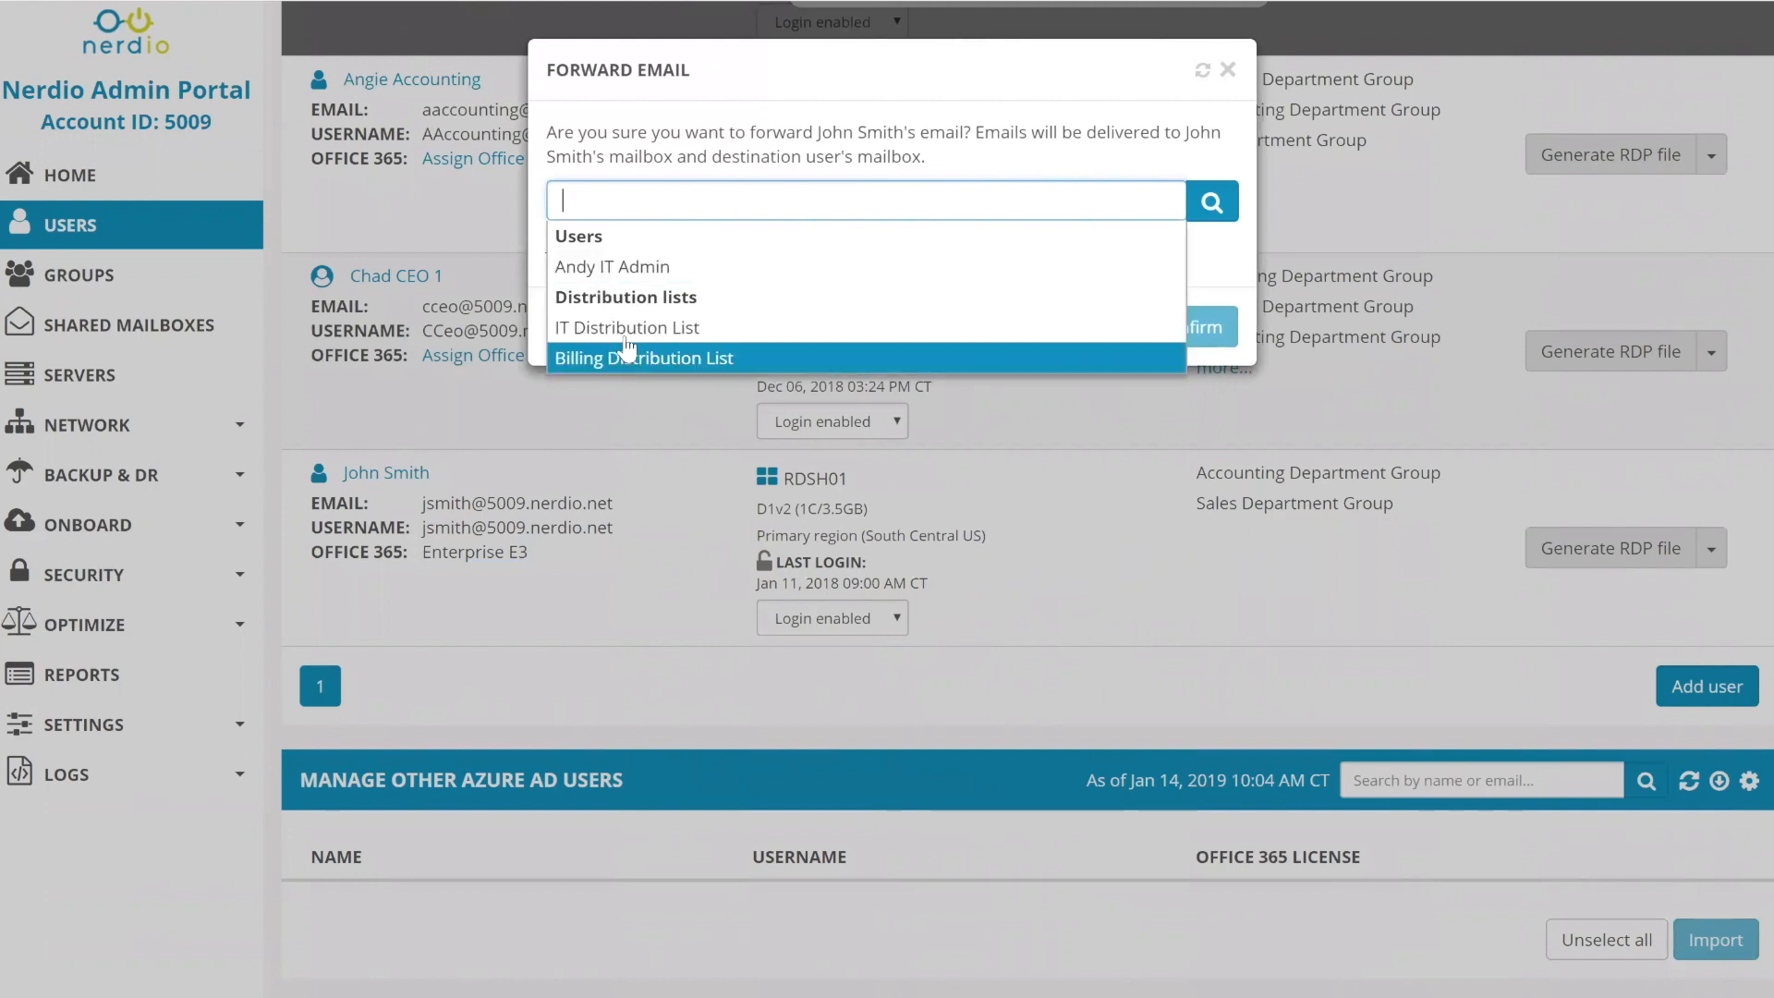
left_click(710, 147)
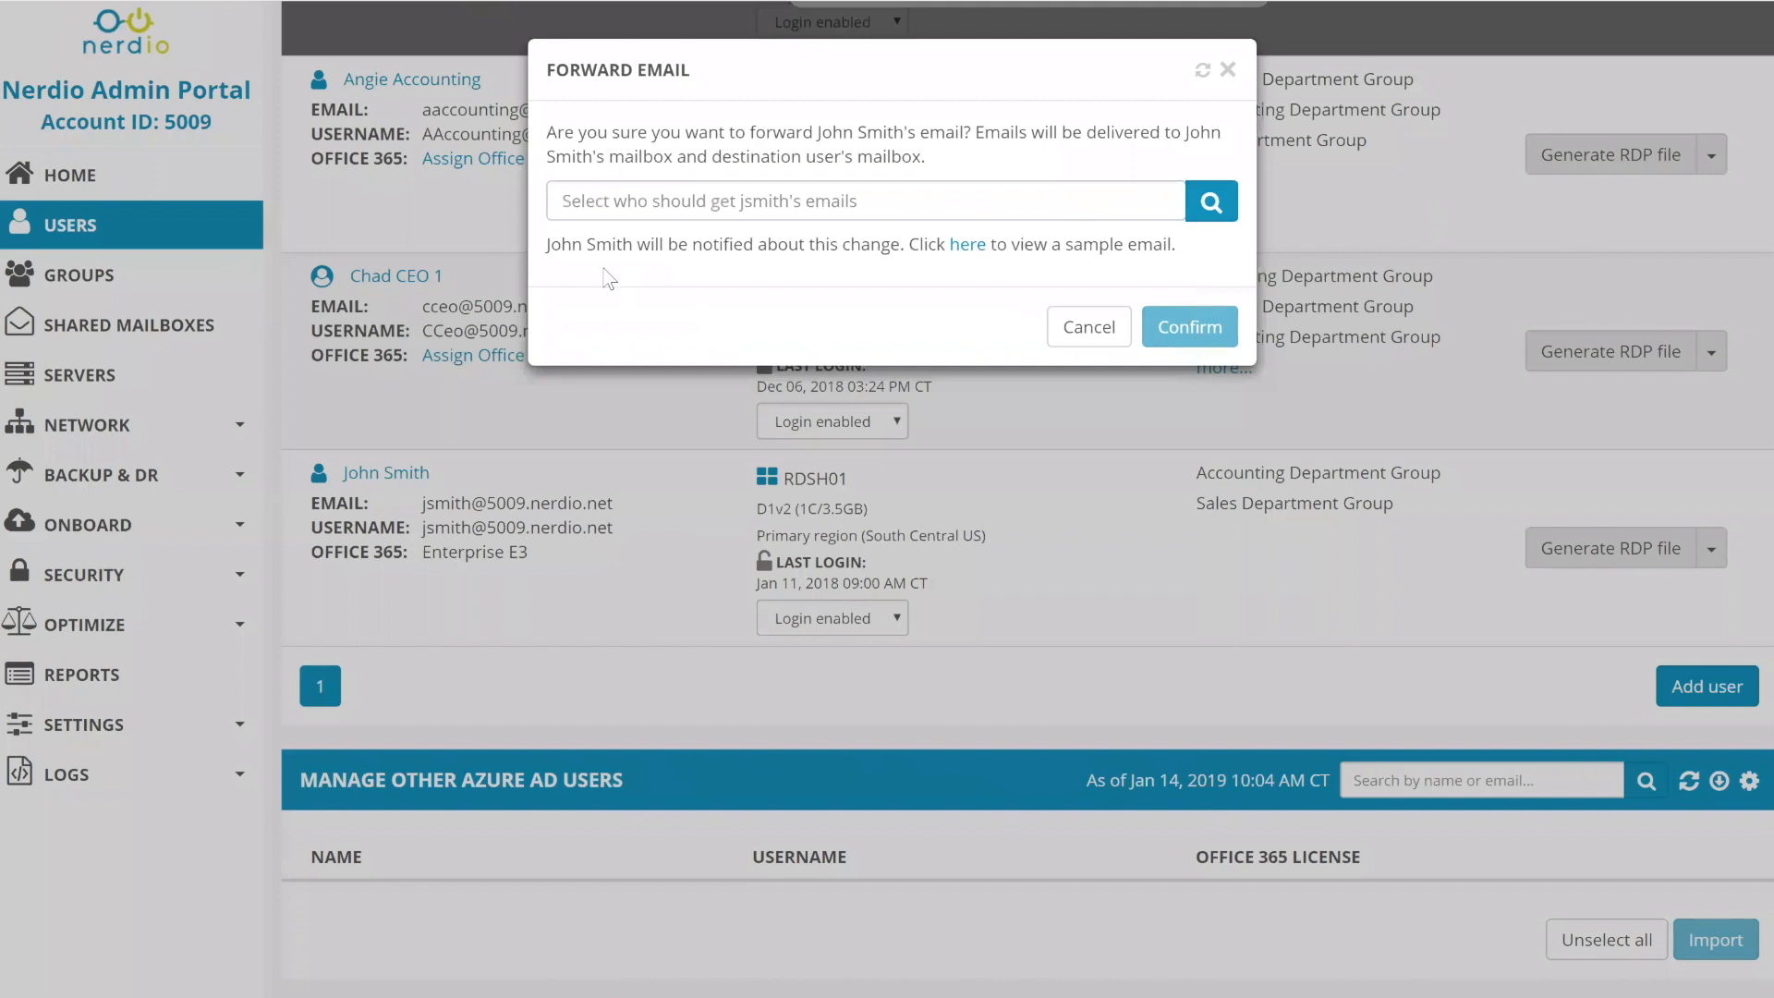
left_click_drag(546, 246, 599, 250)
left_click_drag(550, 245, 874, 266)
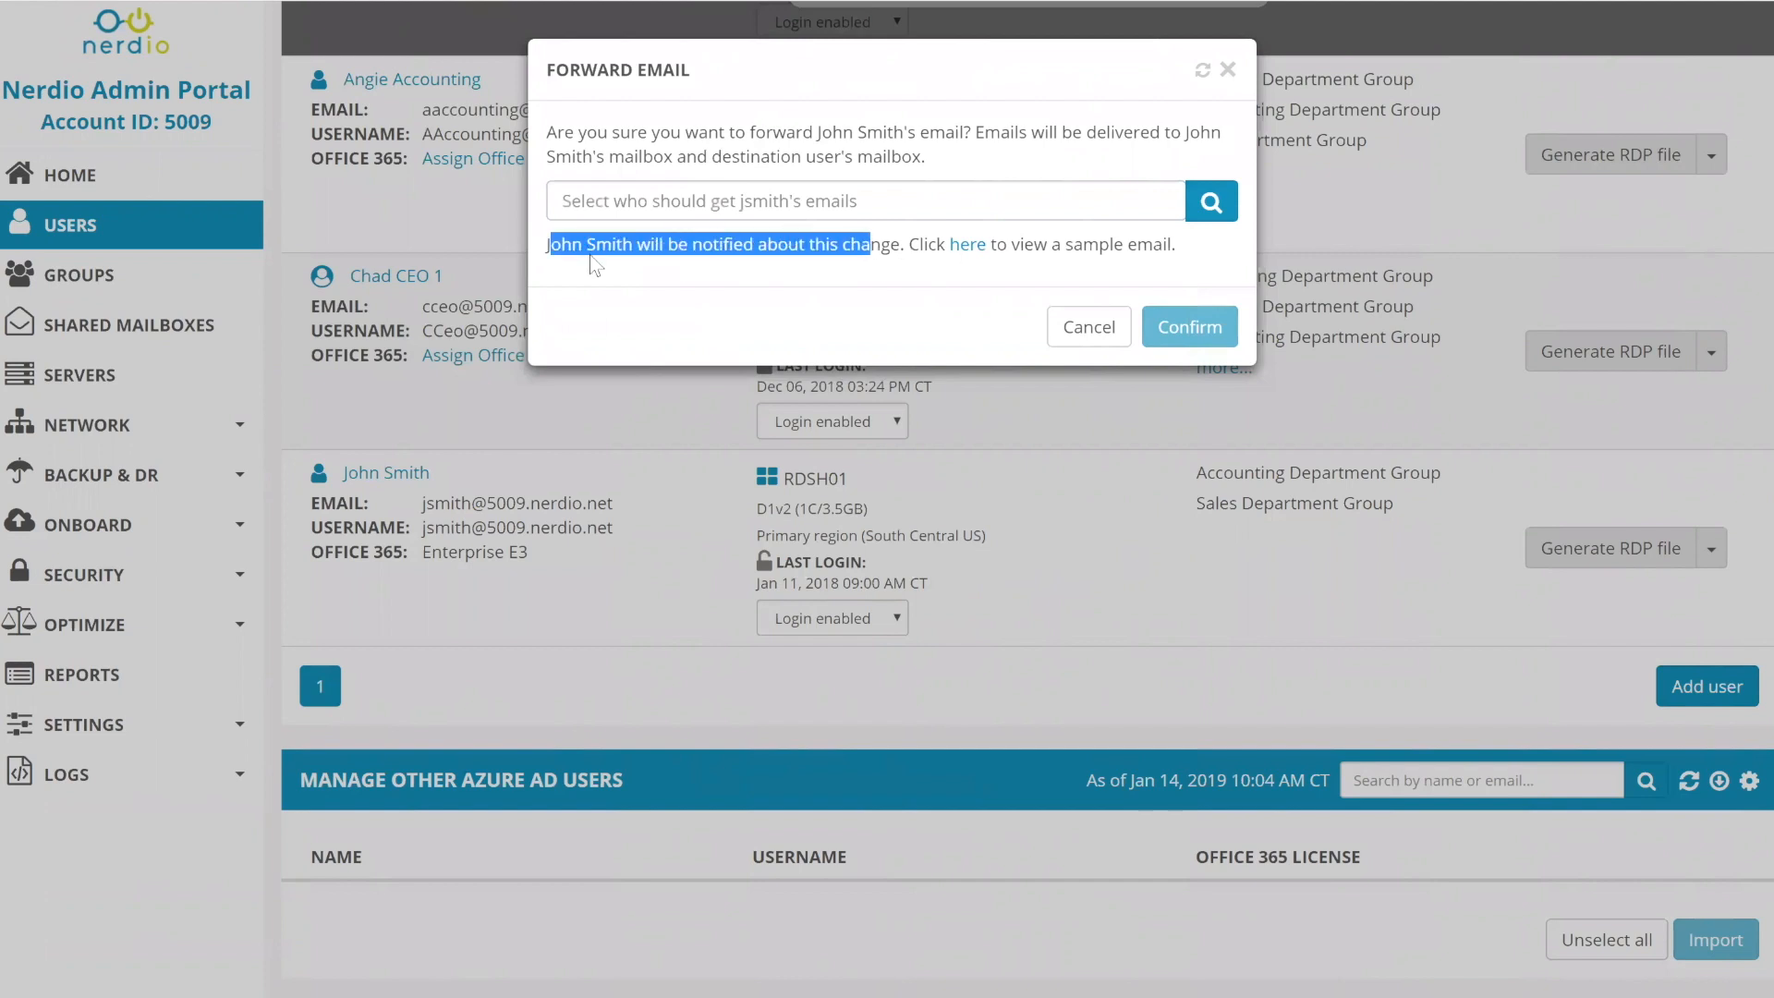
left_click(541, 252)
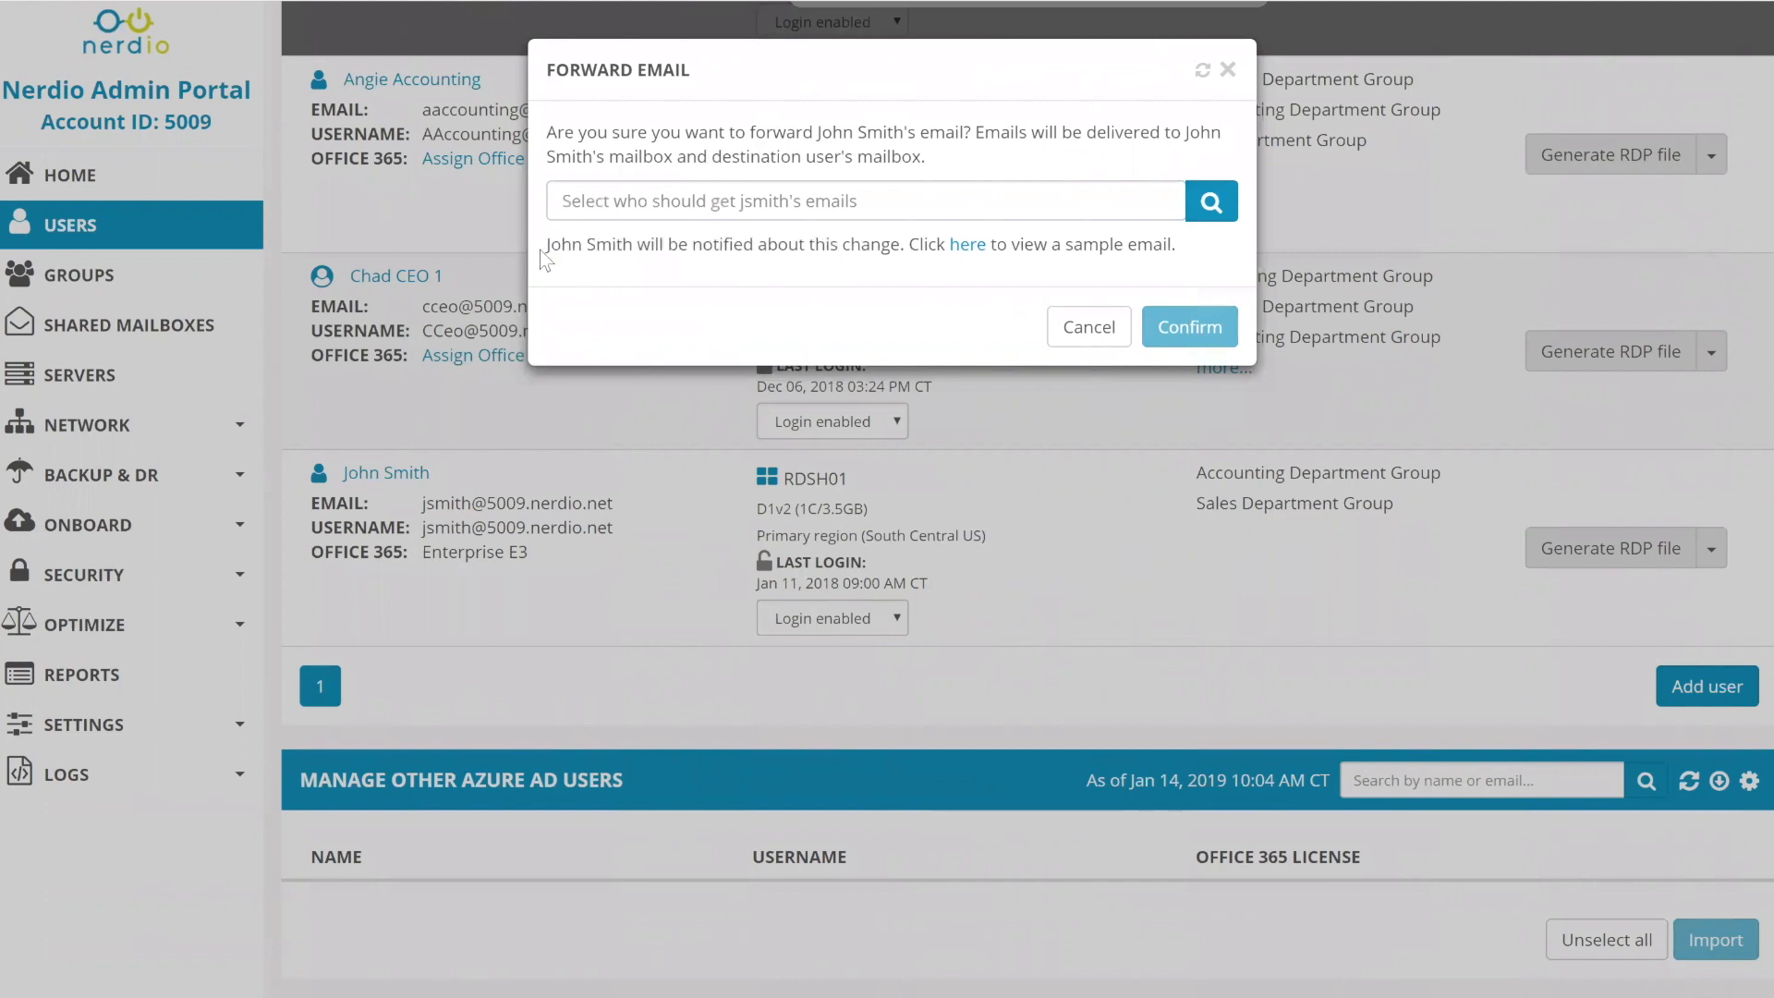
left_click_drag(545, 245, 905, 263)
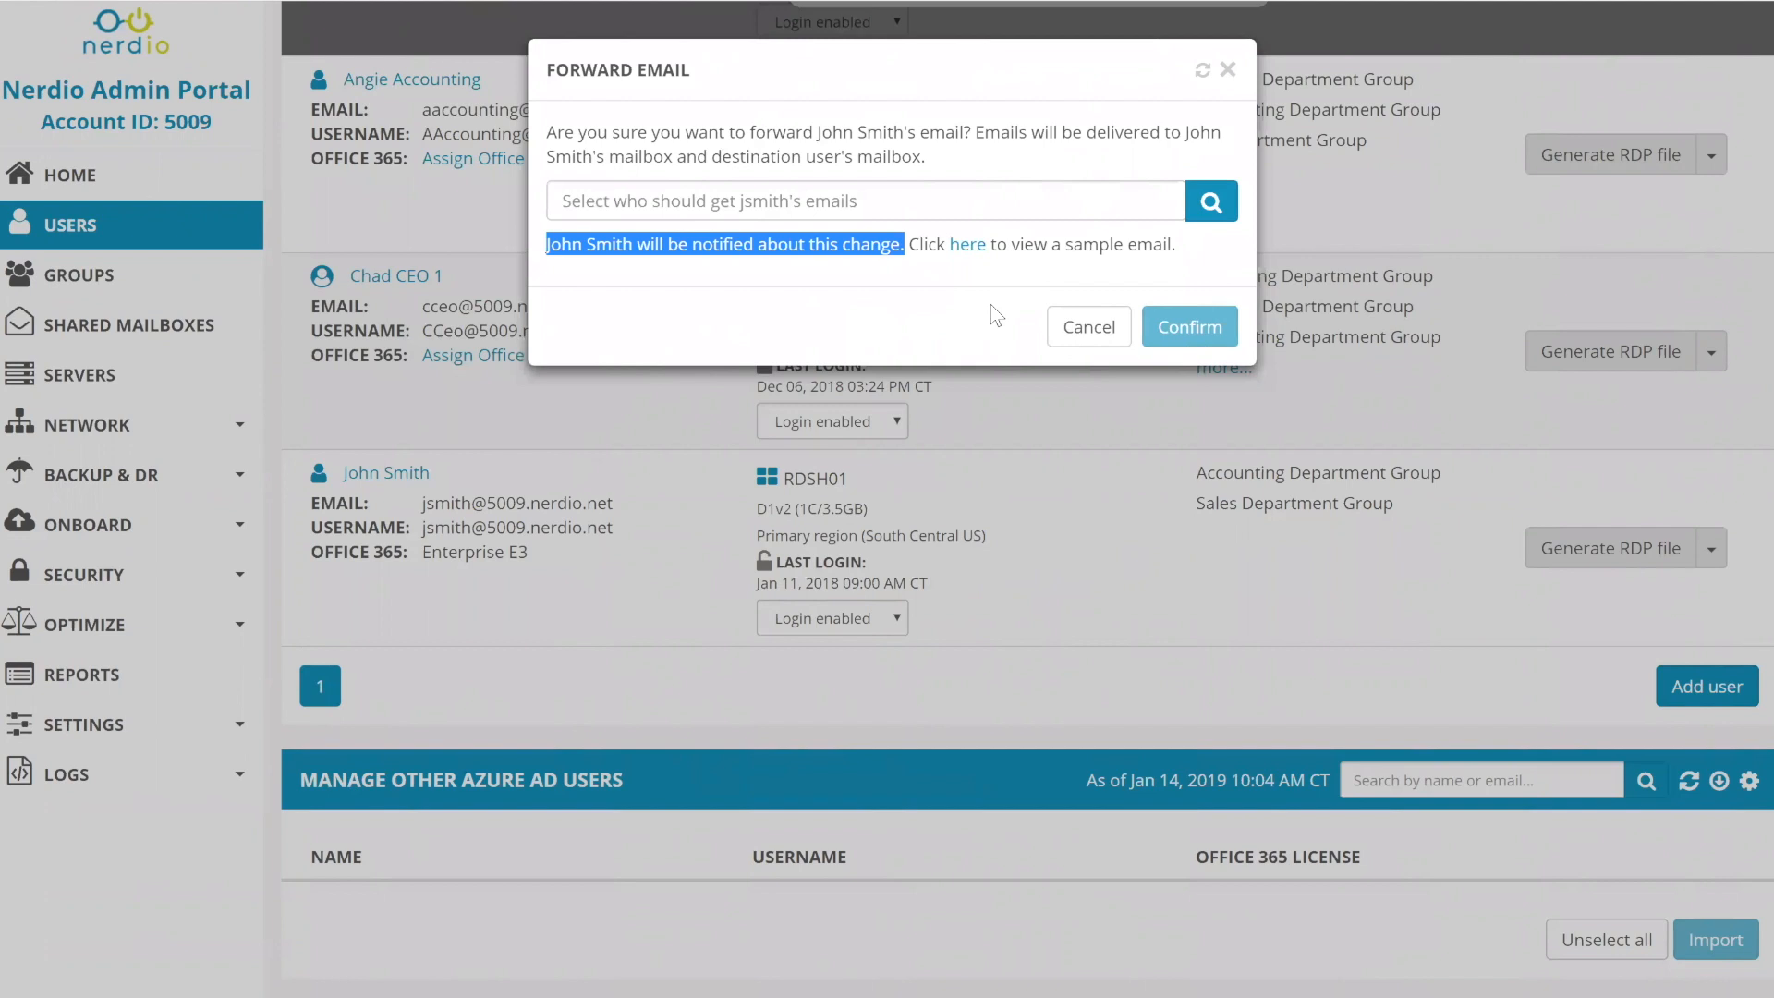
left_click(1080, 333)
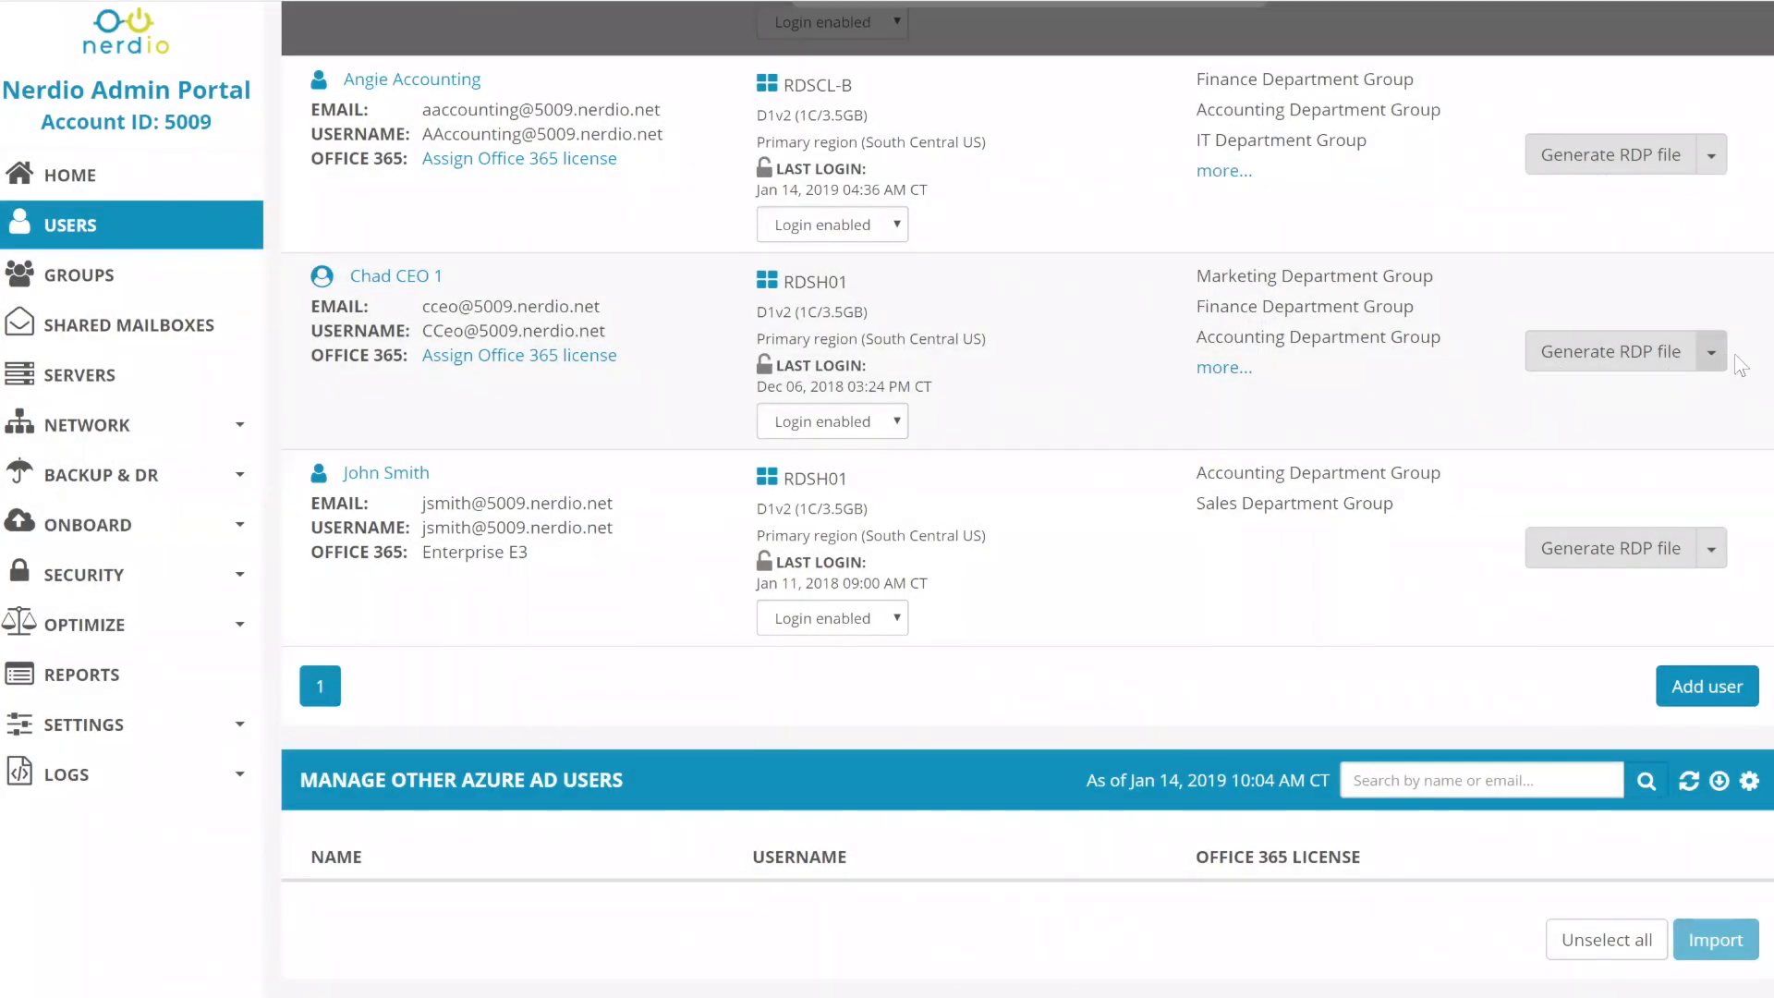
- Browse the CEO and last users' action menus without choosing anything
left_click(1722, 359)
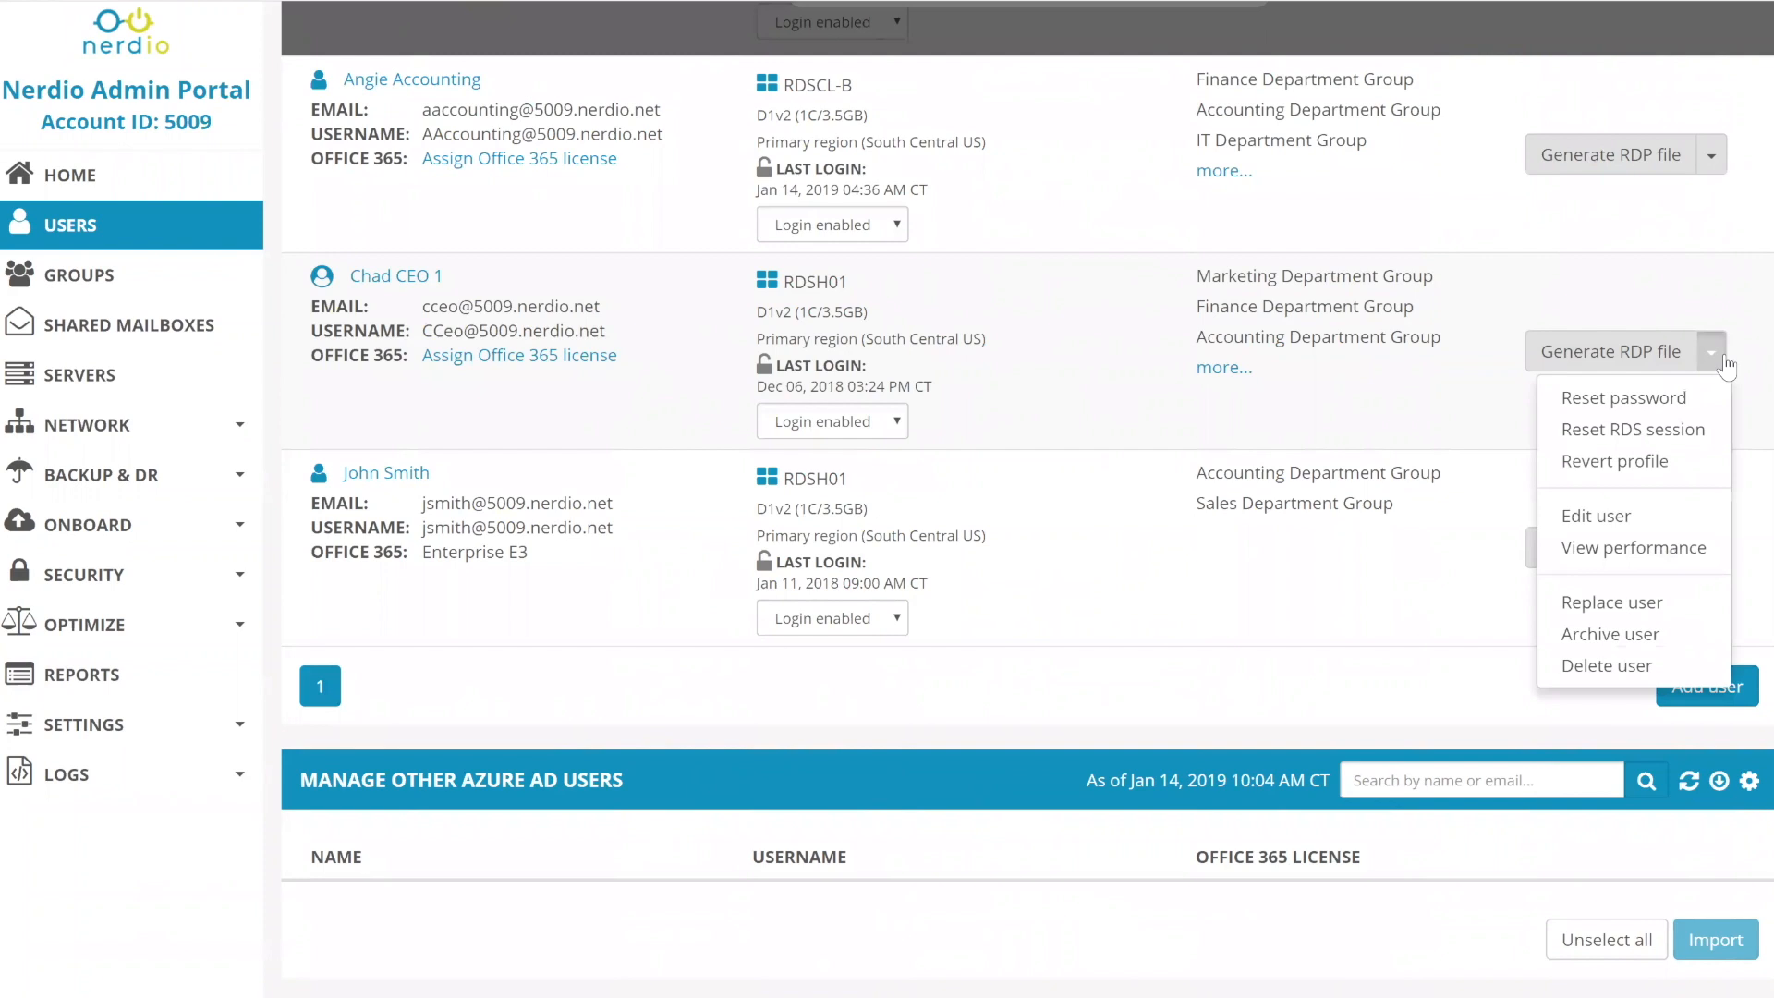
left_click(1594, 603)
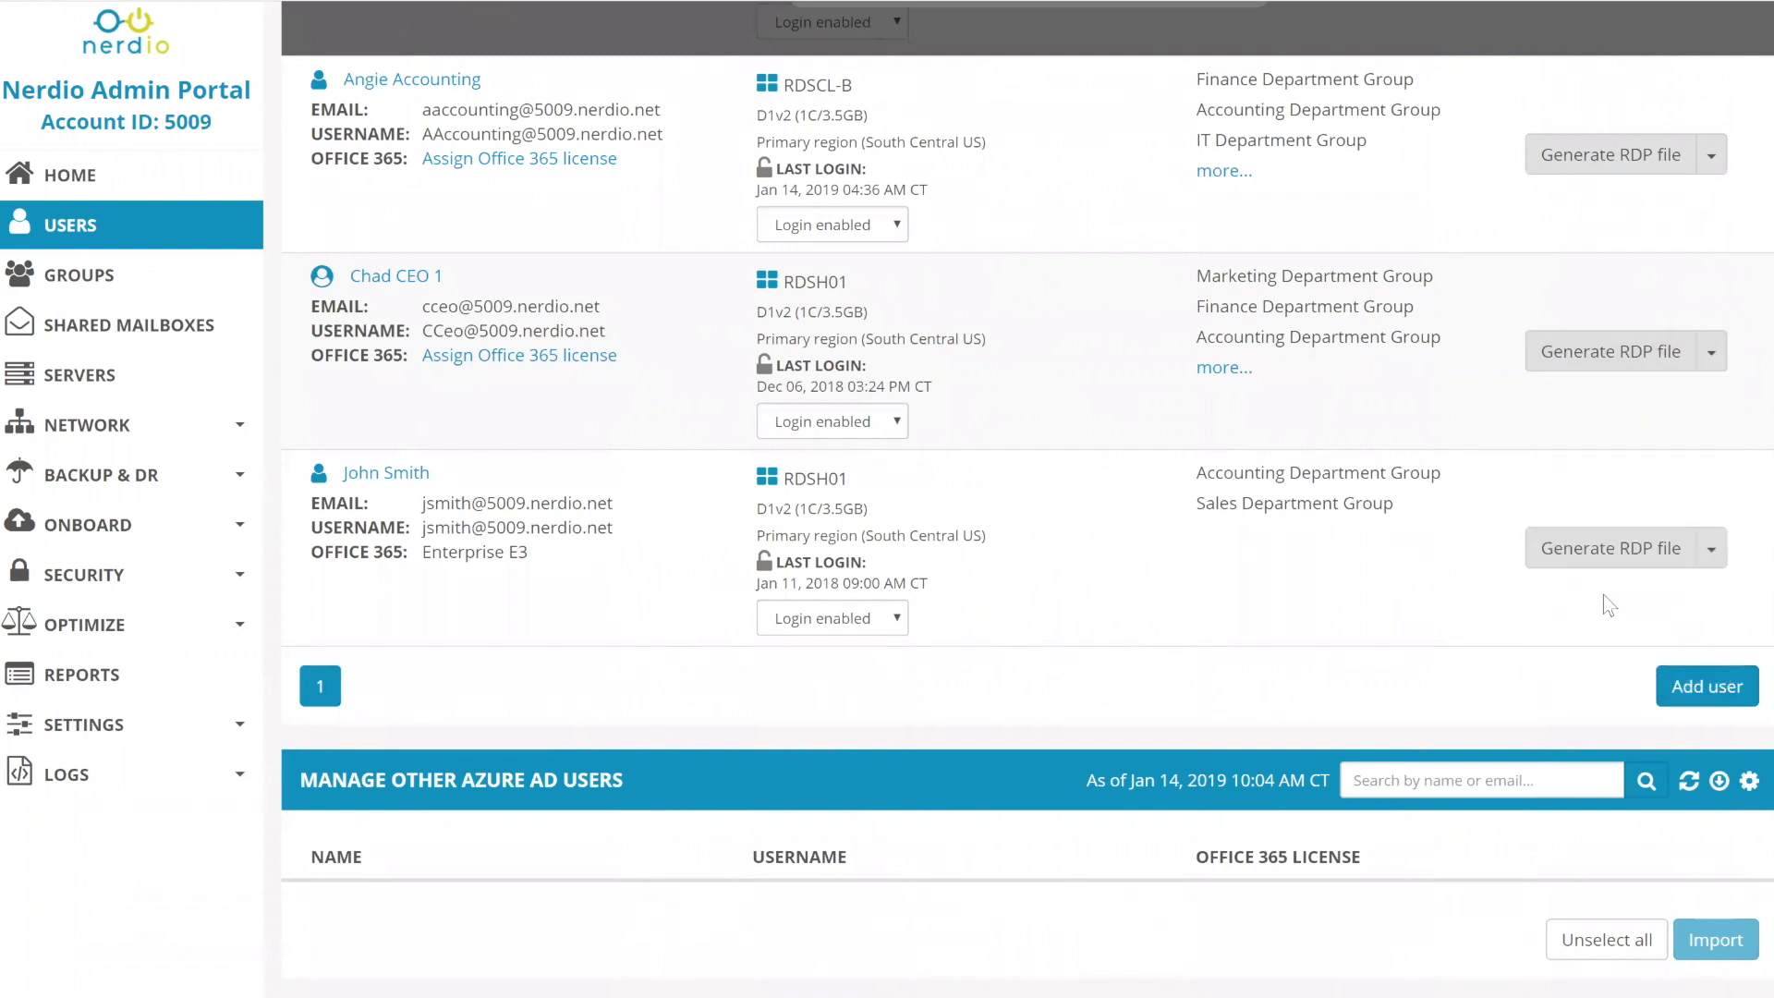
left_click(1712, 551)
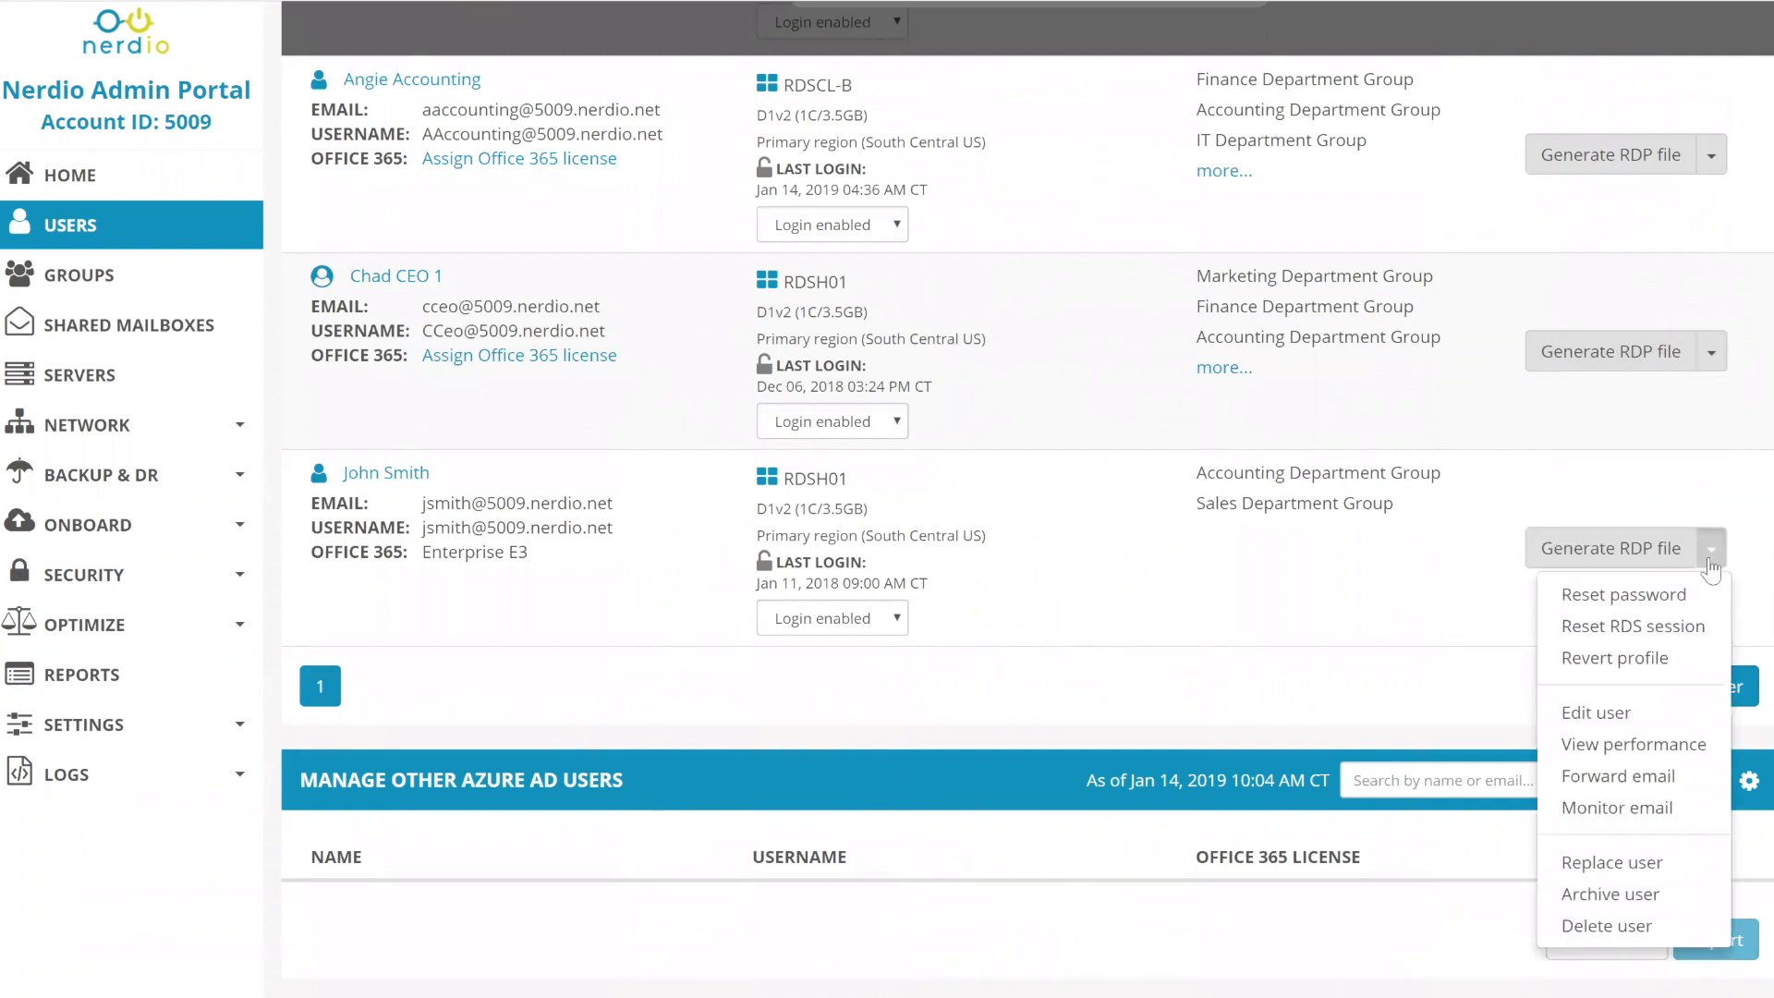
scroll(1709, 562, "up", 4)
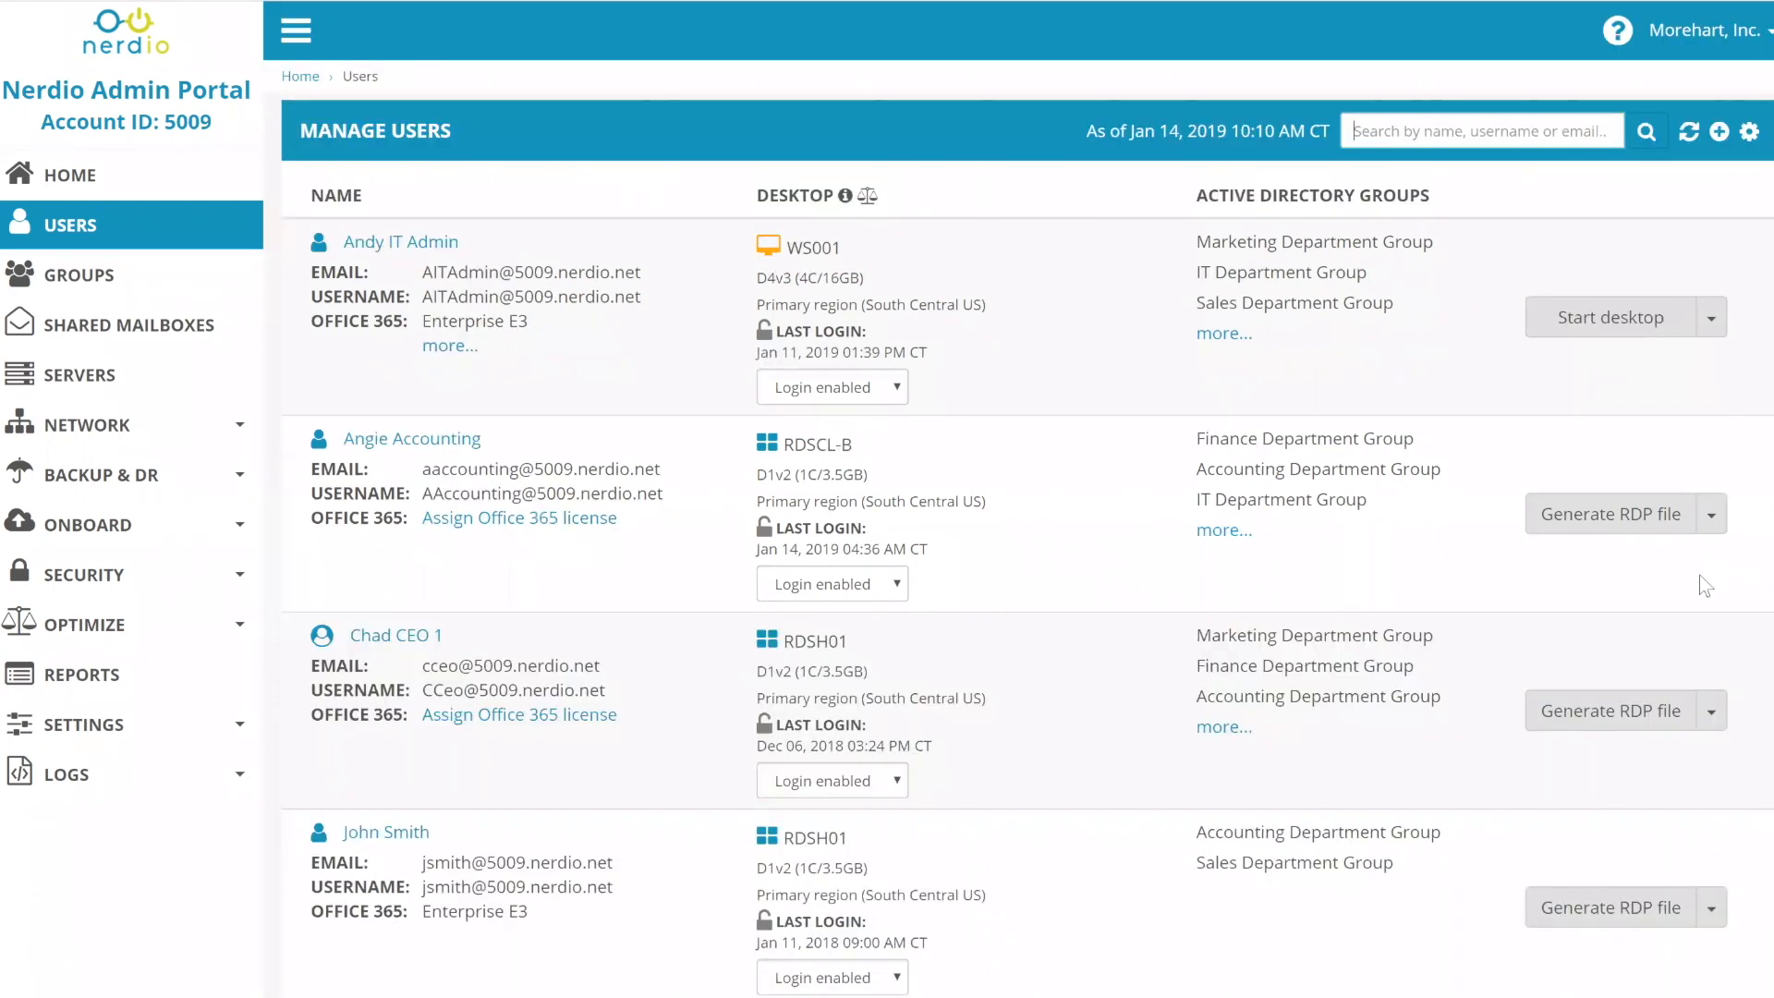
scroll(1700, 591, "down", 3)
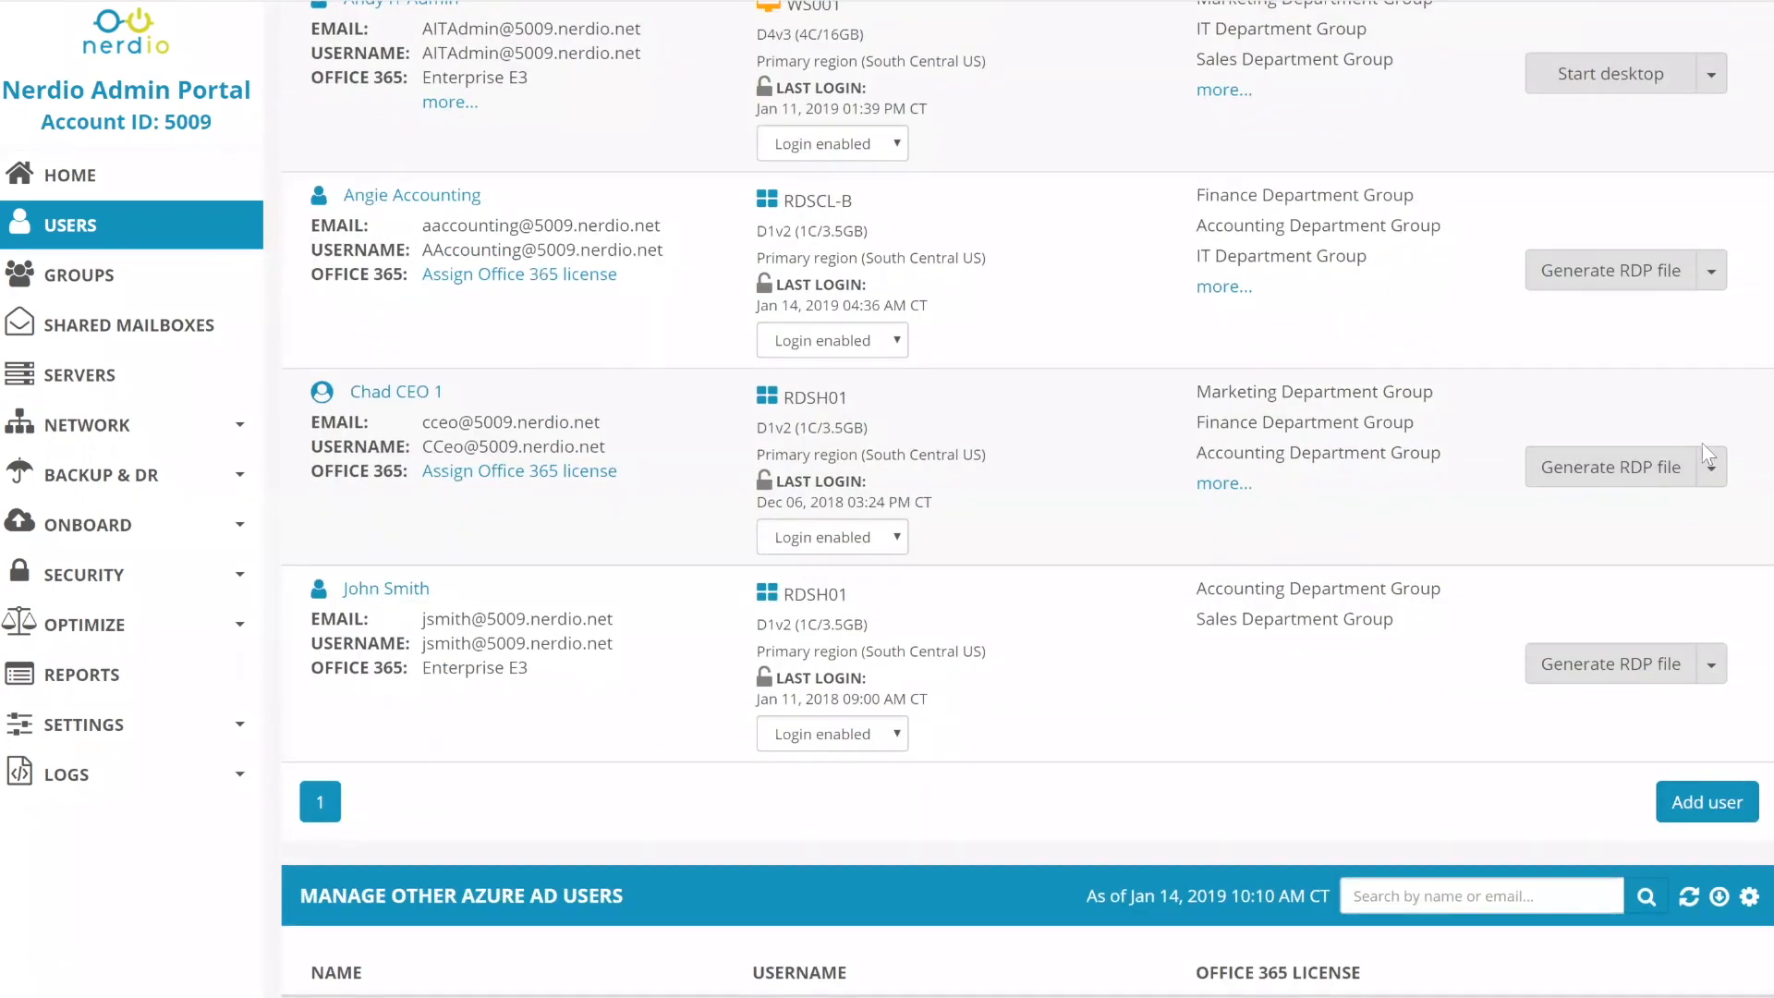
left_click(1712, 483)
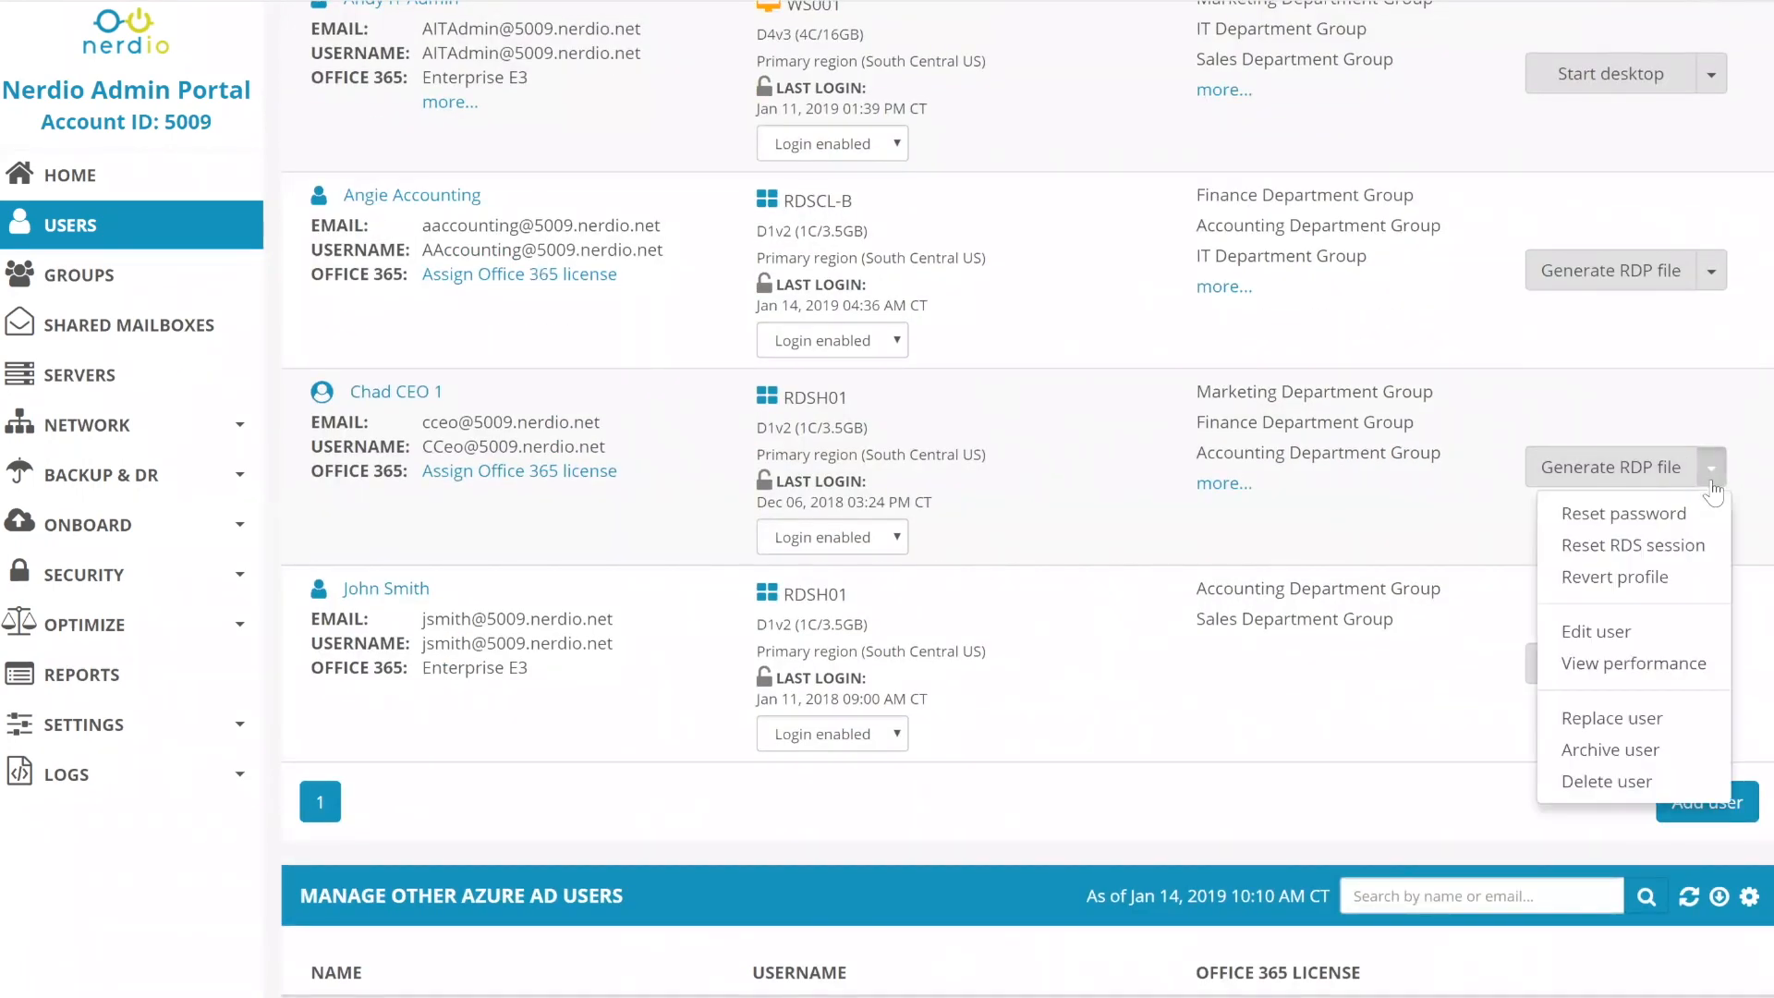
left_click(1429, 673)
- Forward the last user's email to the IT admin user and confirm
left_click(1710, 667)
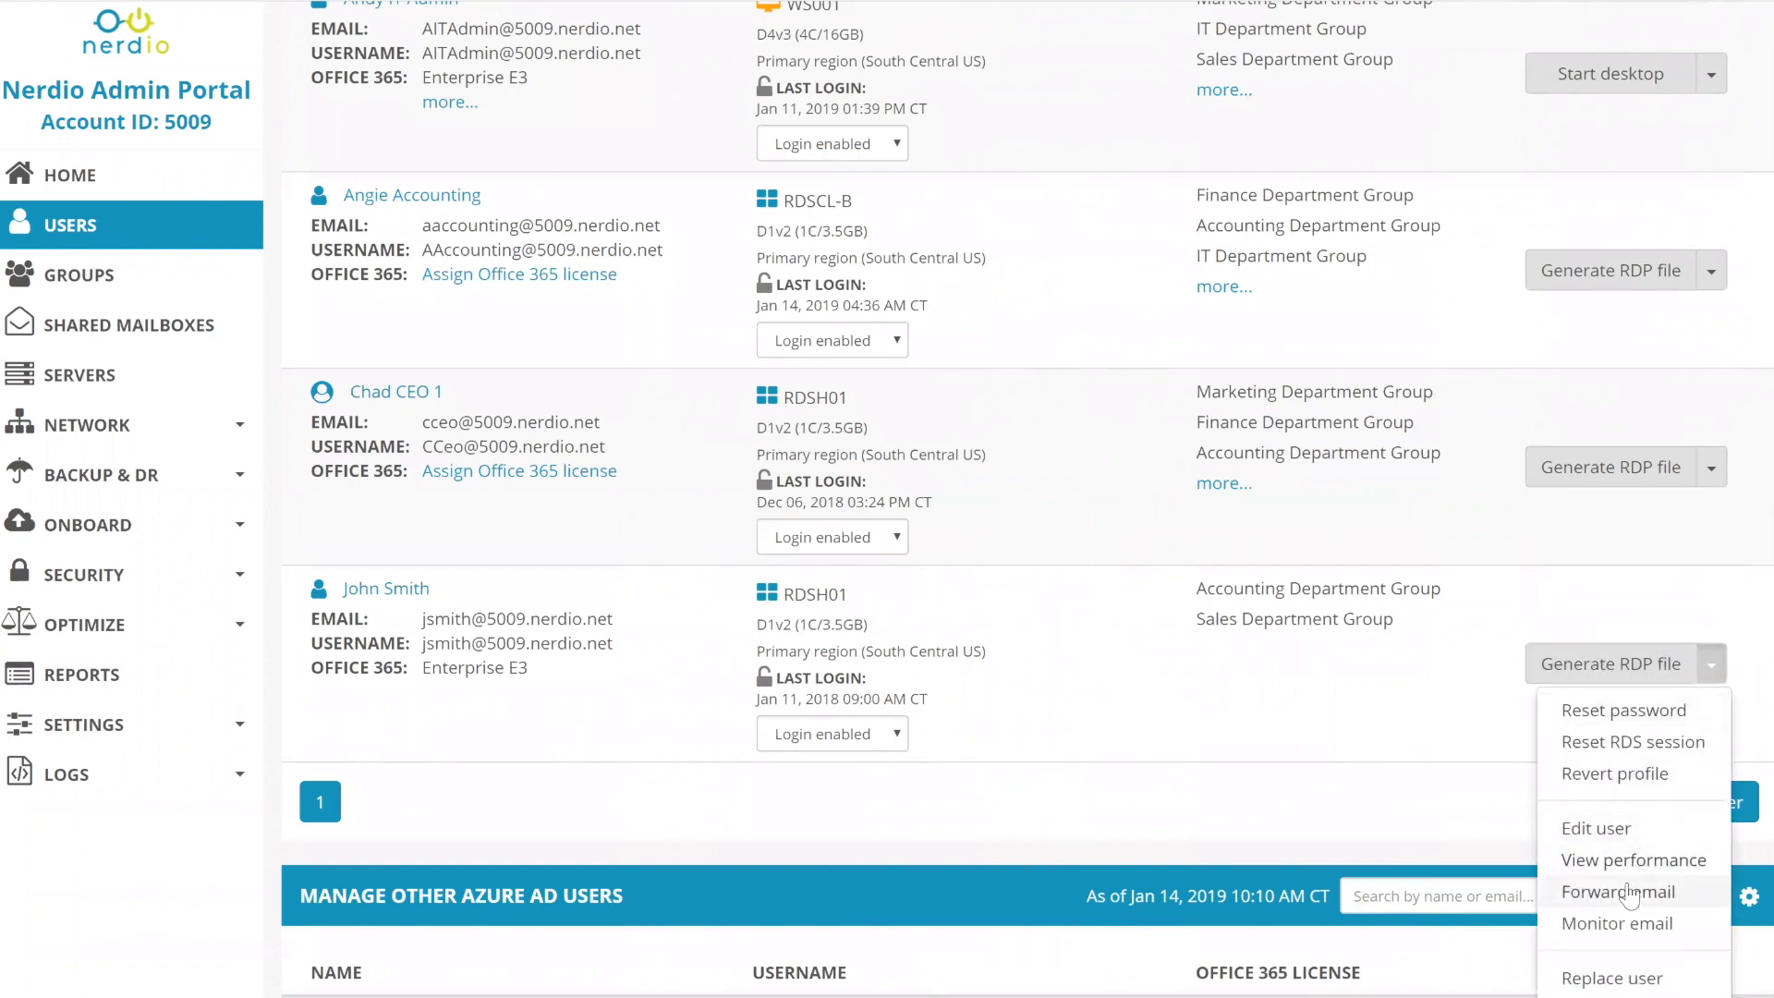
left_click(1619, 892)
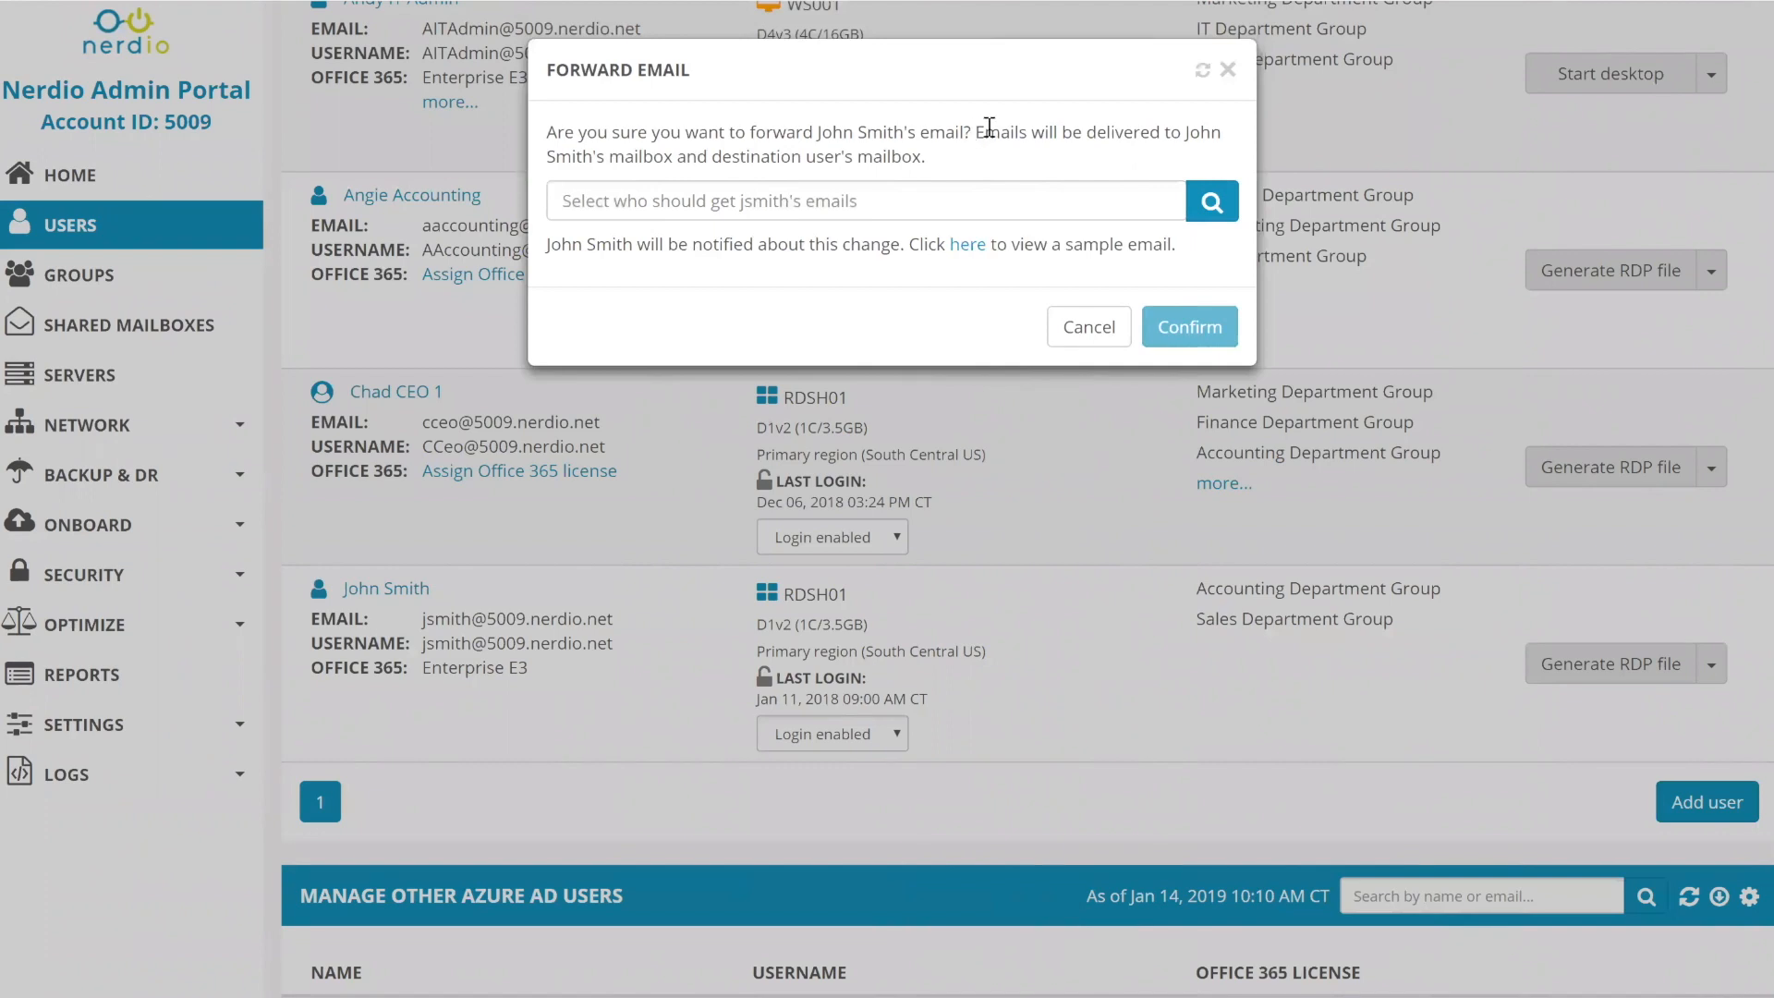
left_click_drag(985, 133, 989, 155)
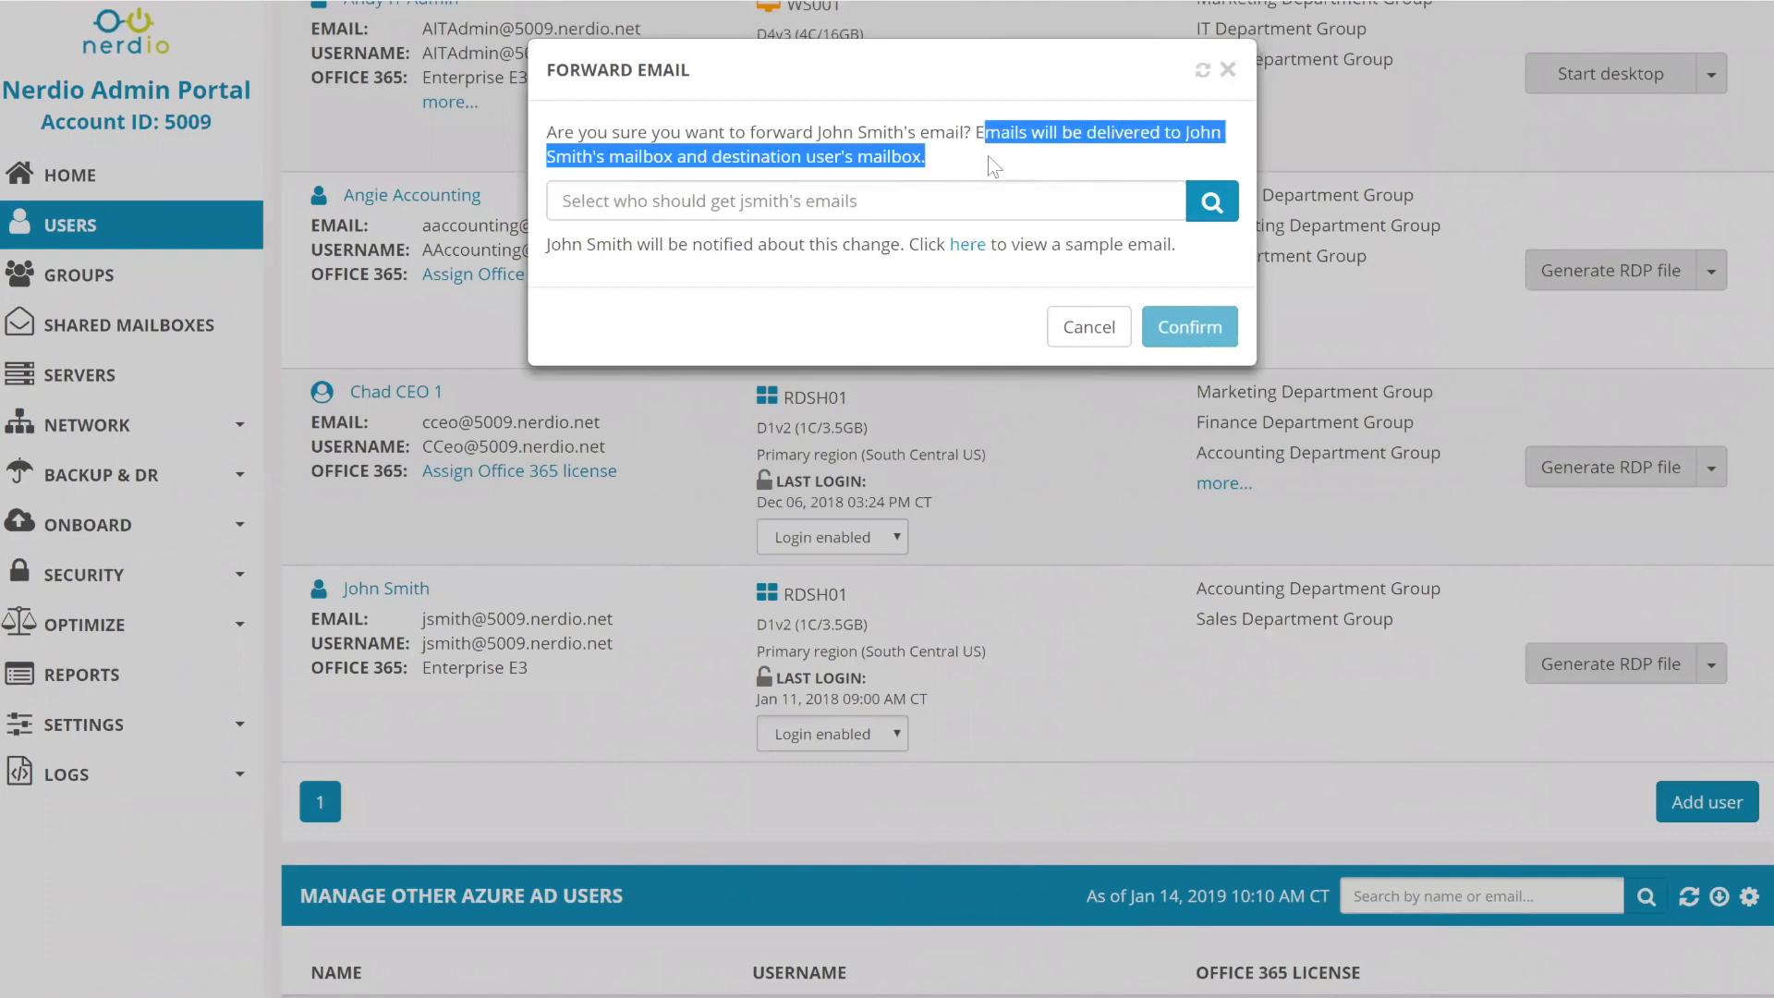
left_click(838, 200)
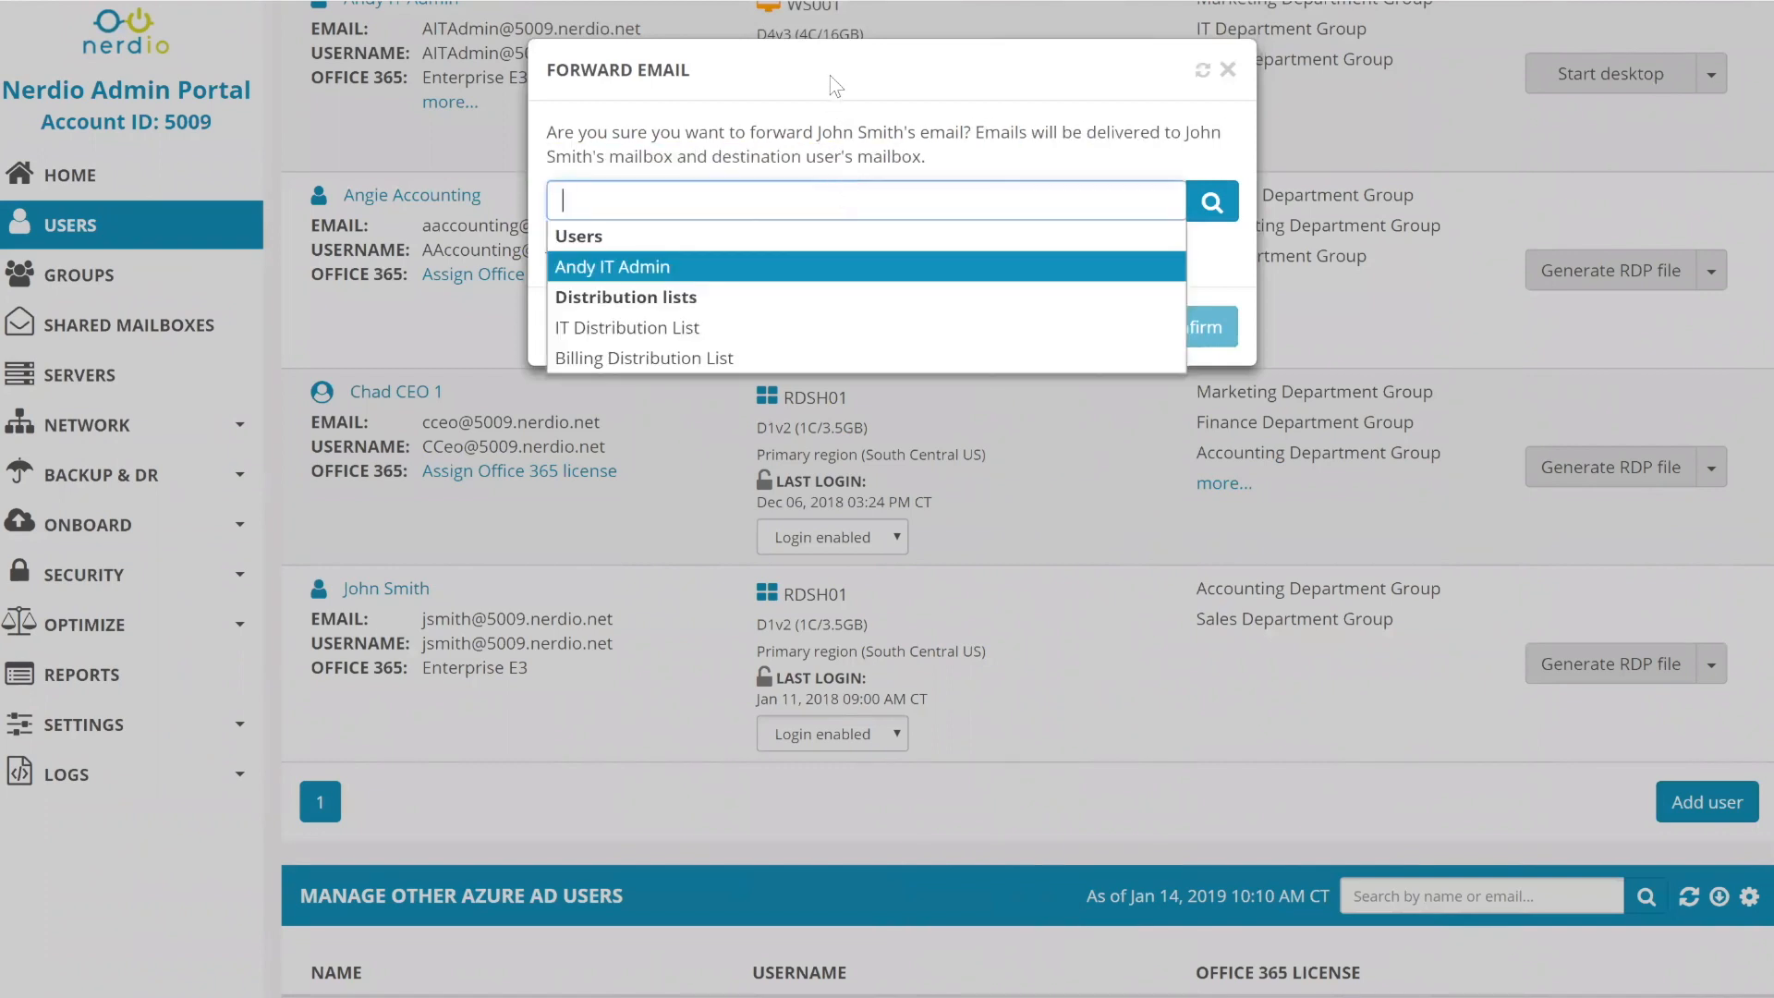
left_click(645, 266)
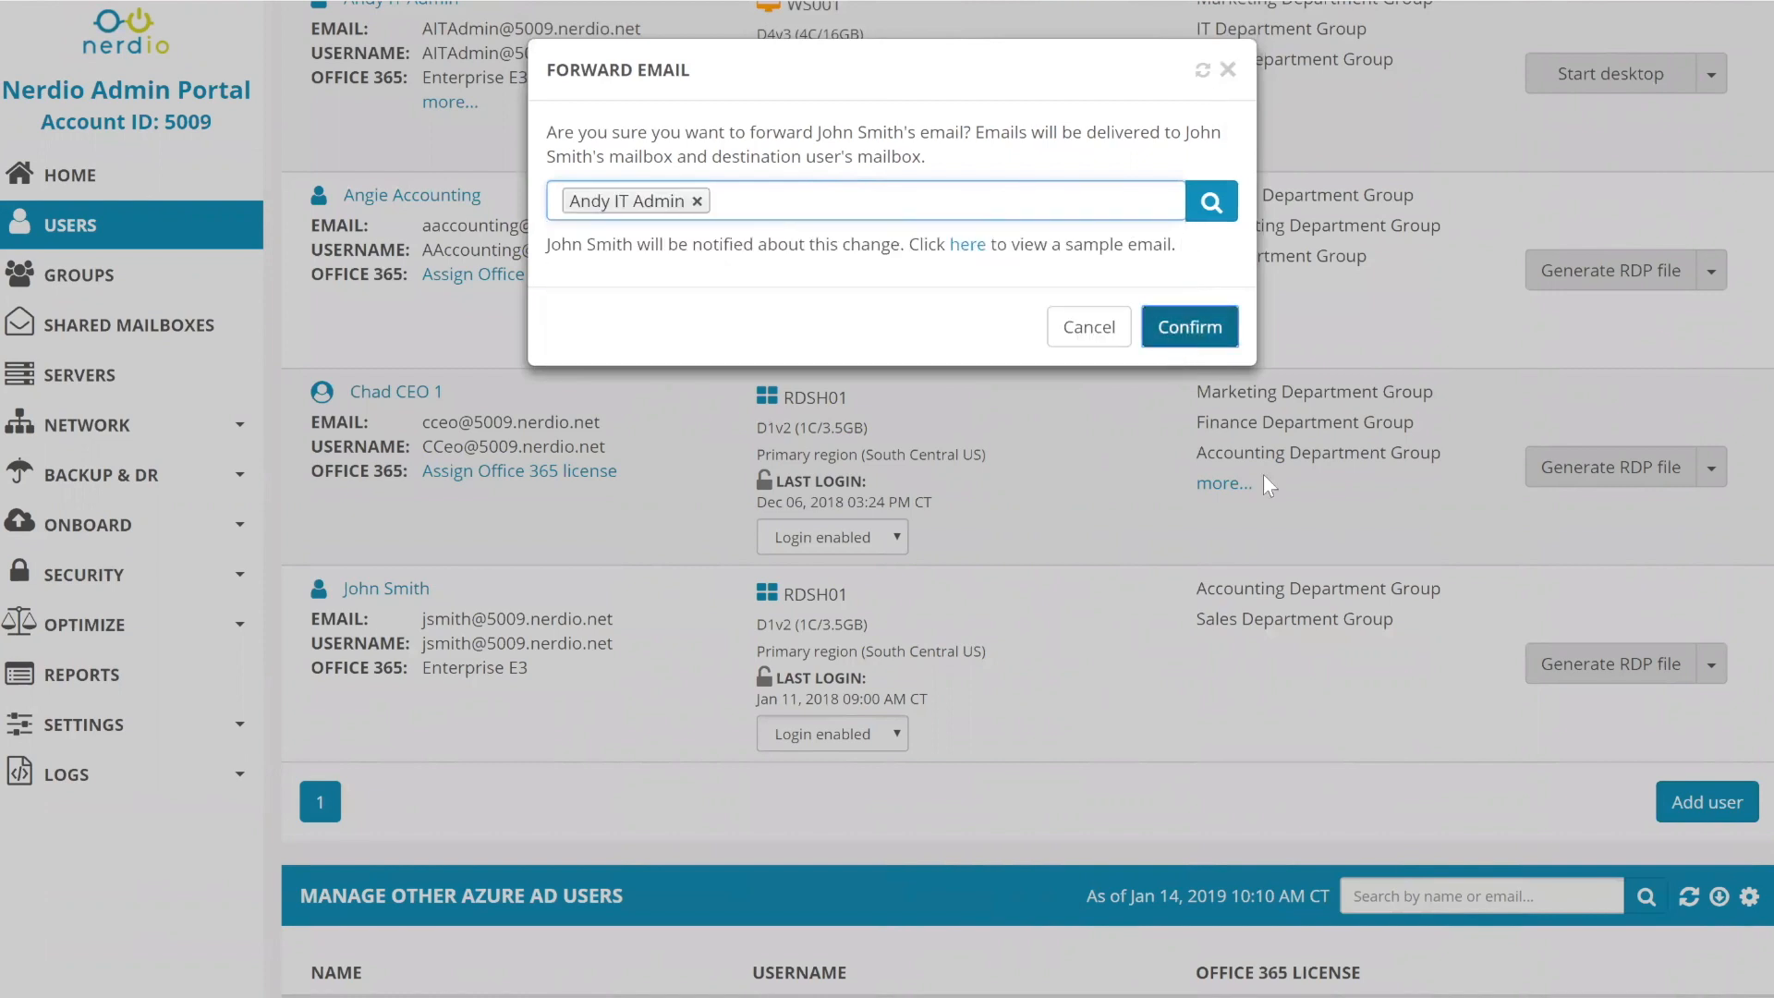
left_click(1192, 326)
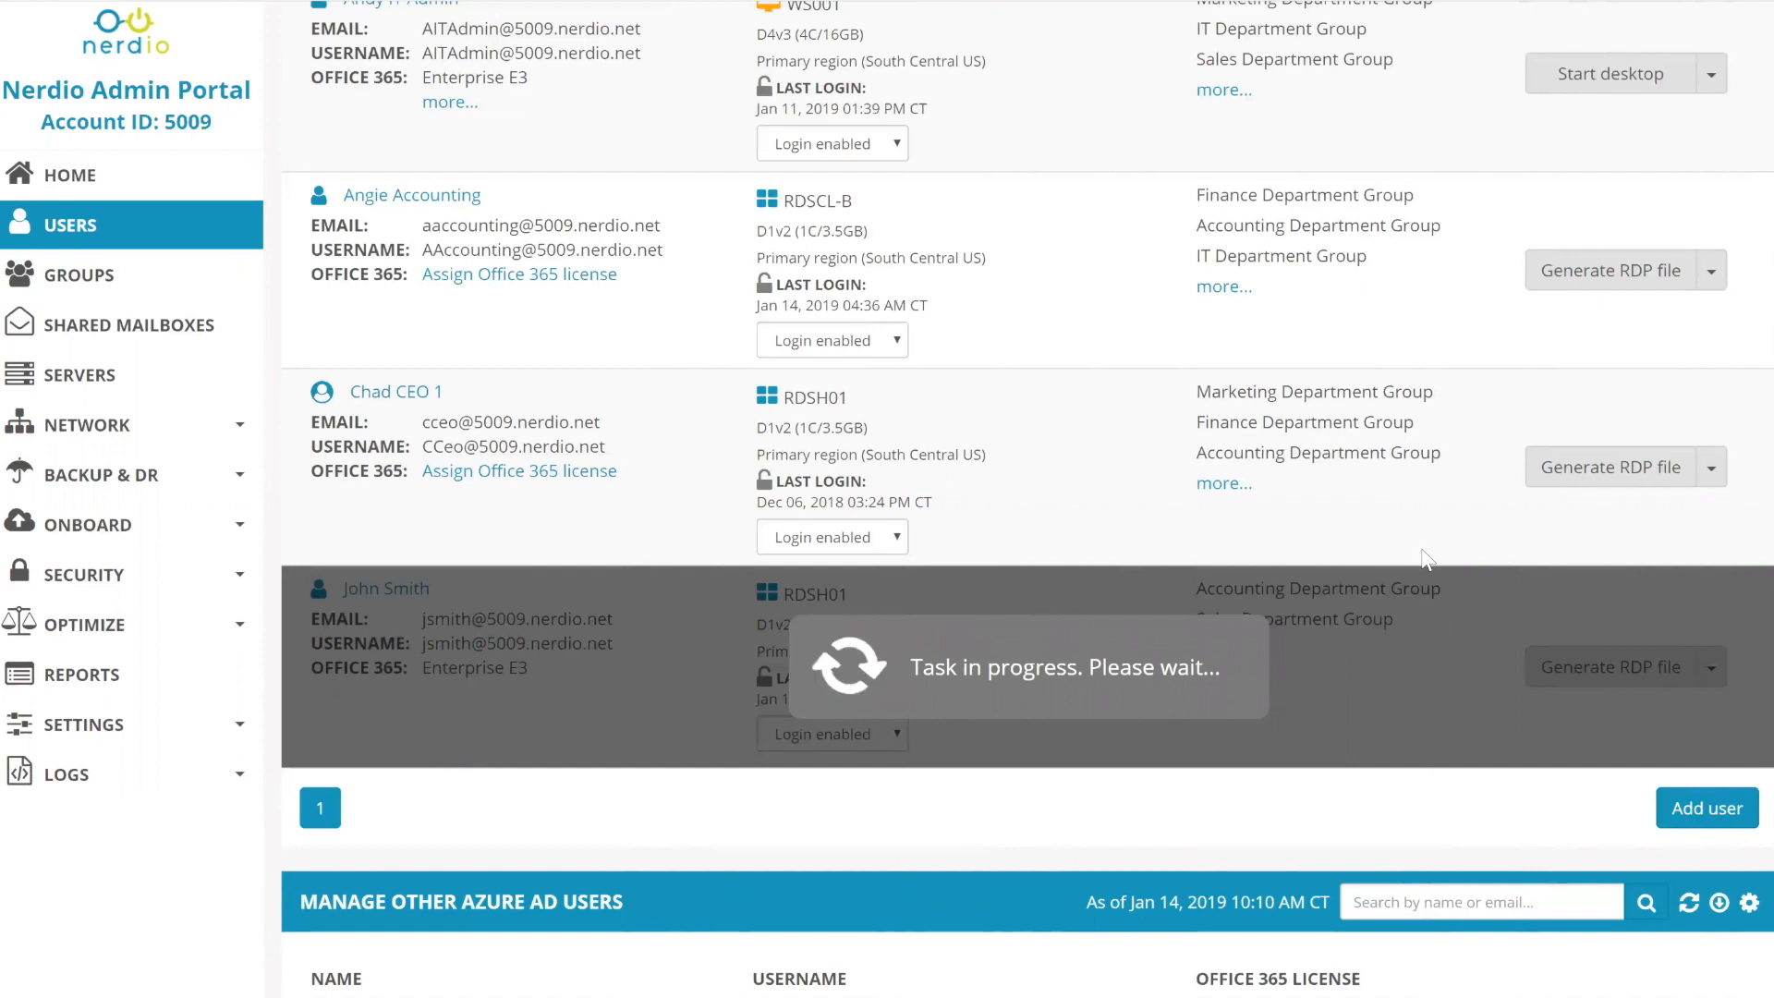
- Grant the last user full-access Monitor email rights on the IT admin's mailbox
scroll(1418, 522, "up", 3)
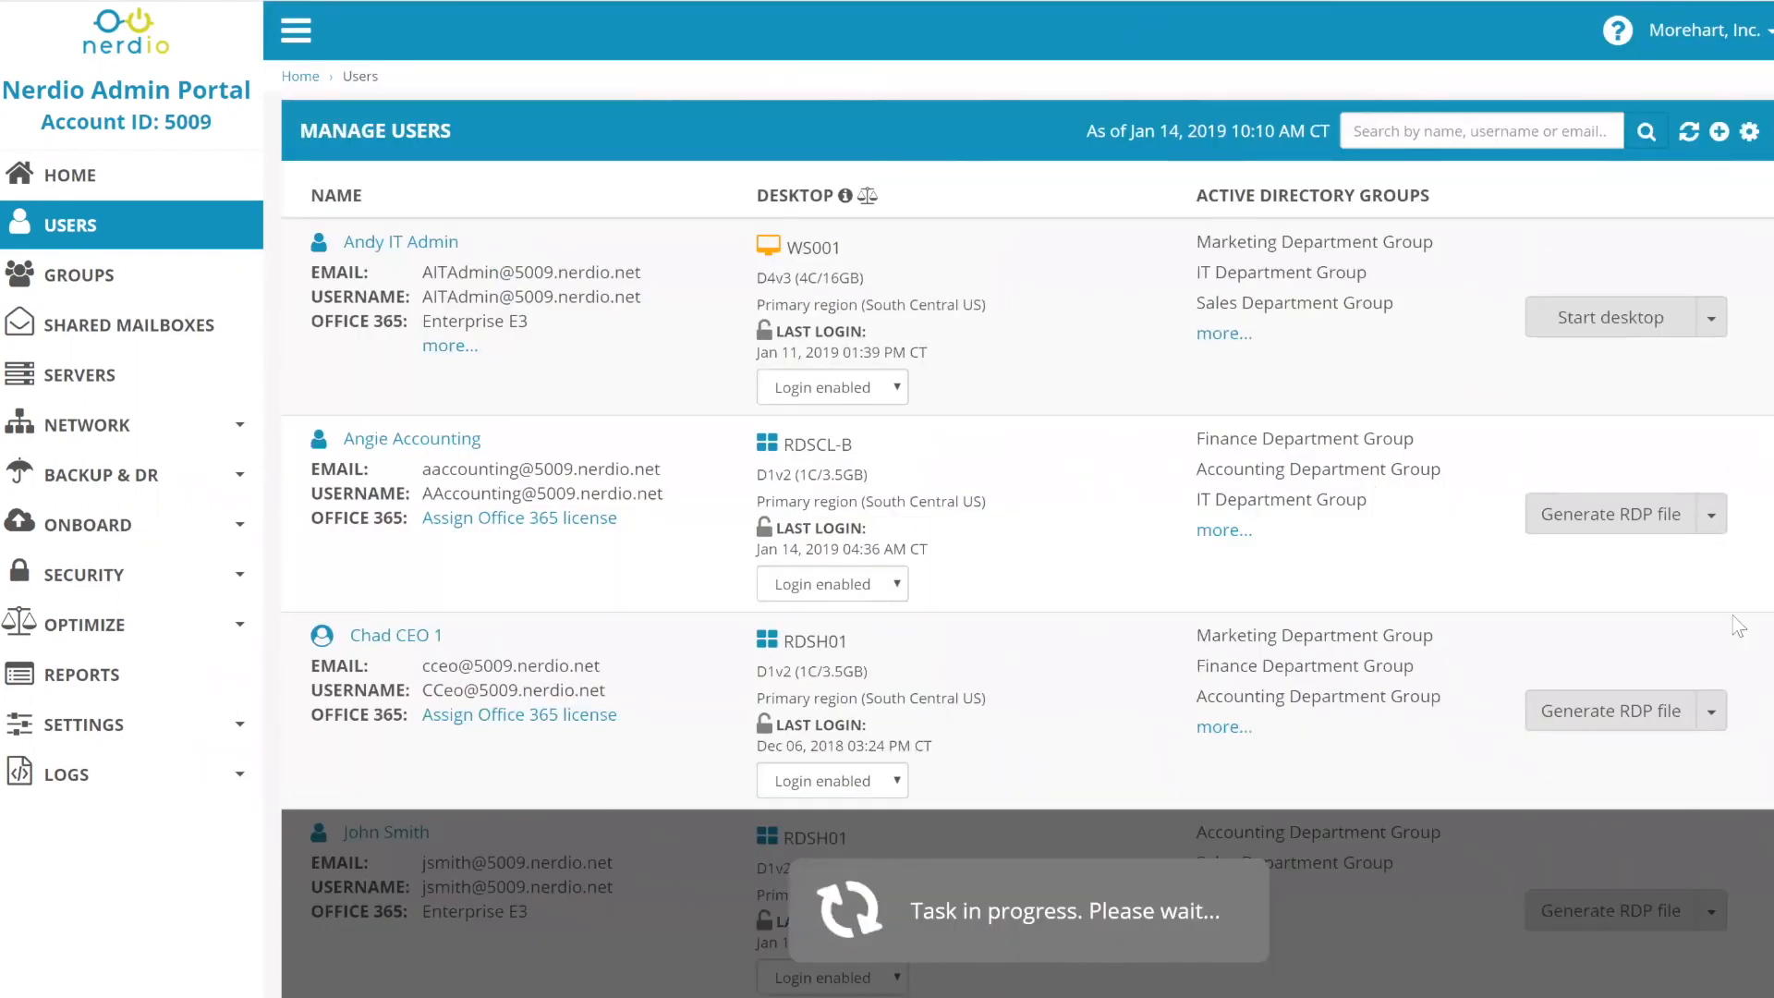
scroll(1719, 606, "down", 2)
scroll(1714, 592, "down", 1)
scroll(1711, 370, "up", 3)
left_click(1712, 317)
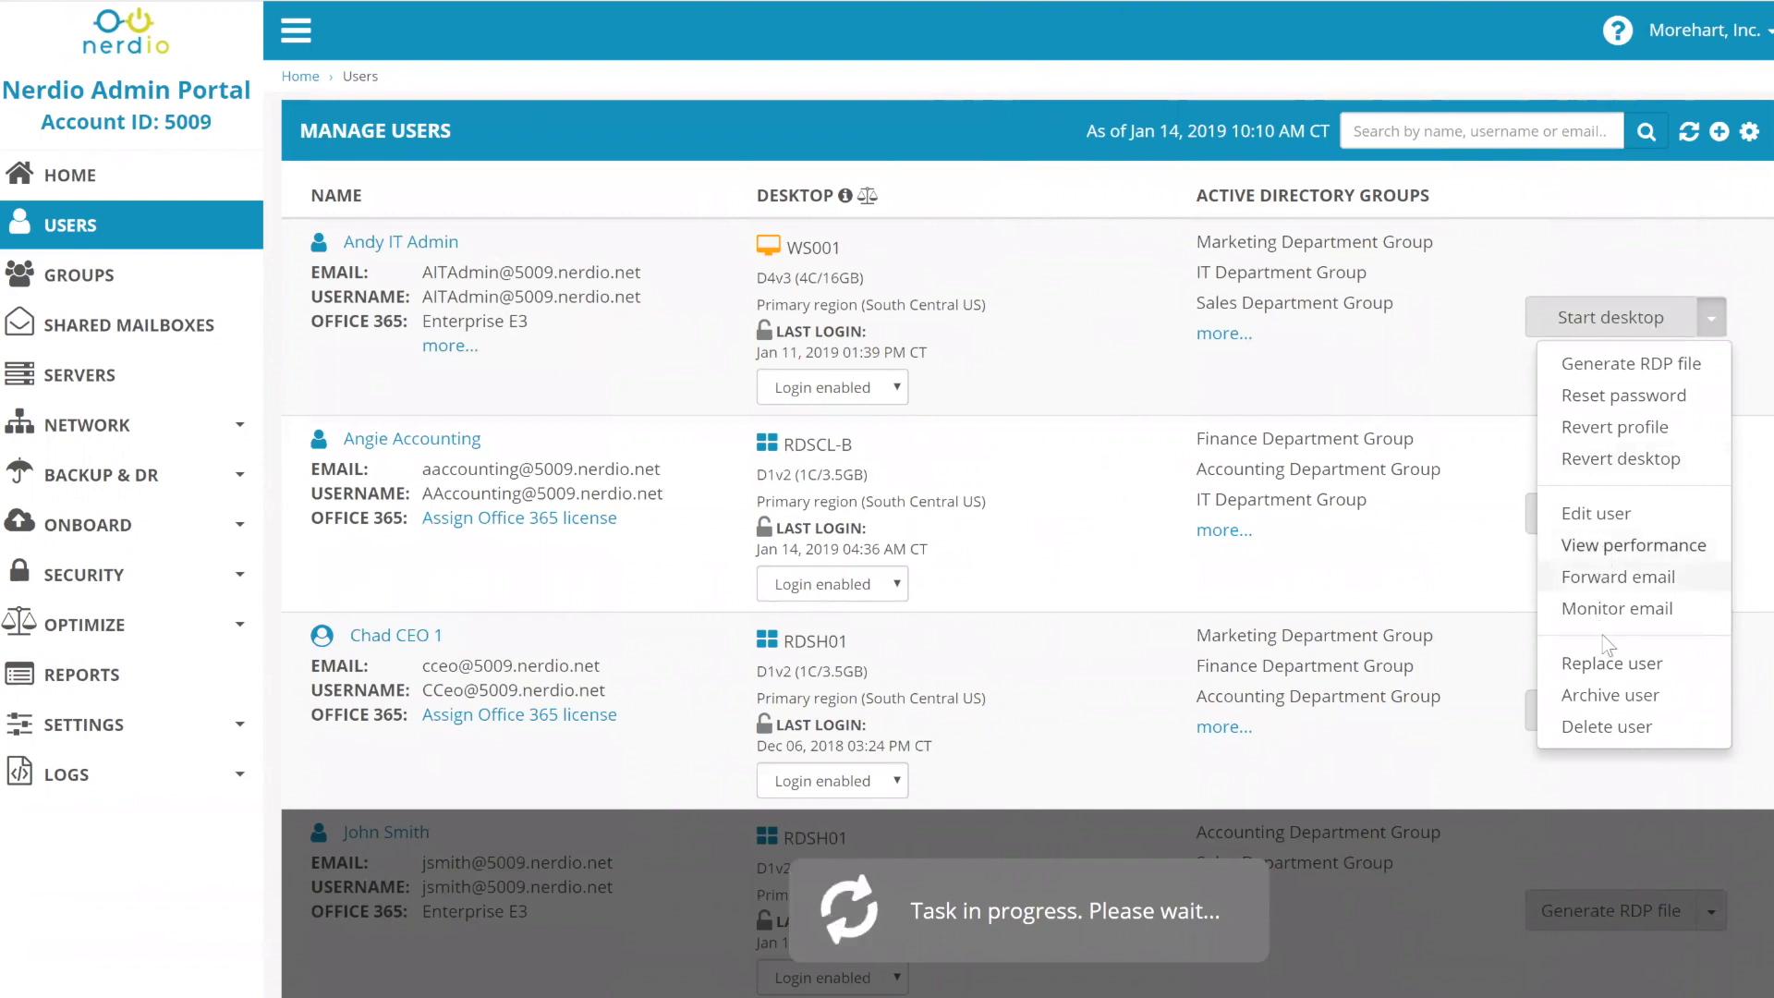
left_click(1616, 609)
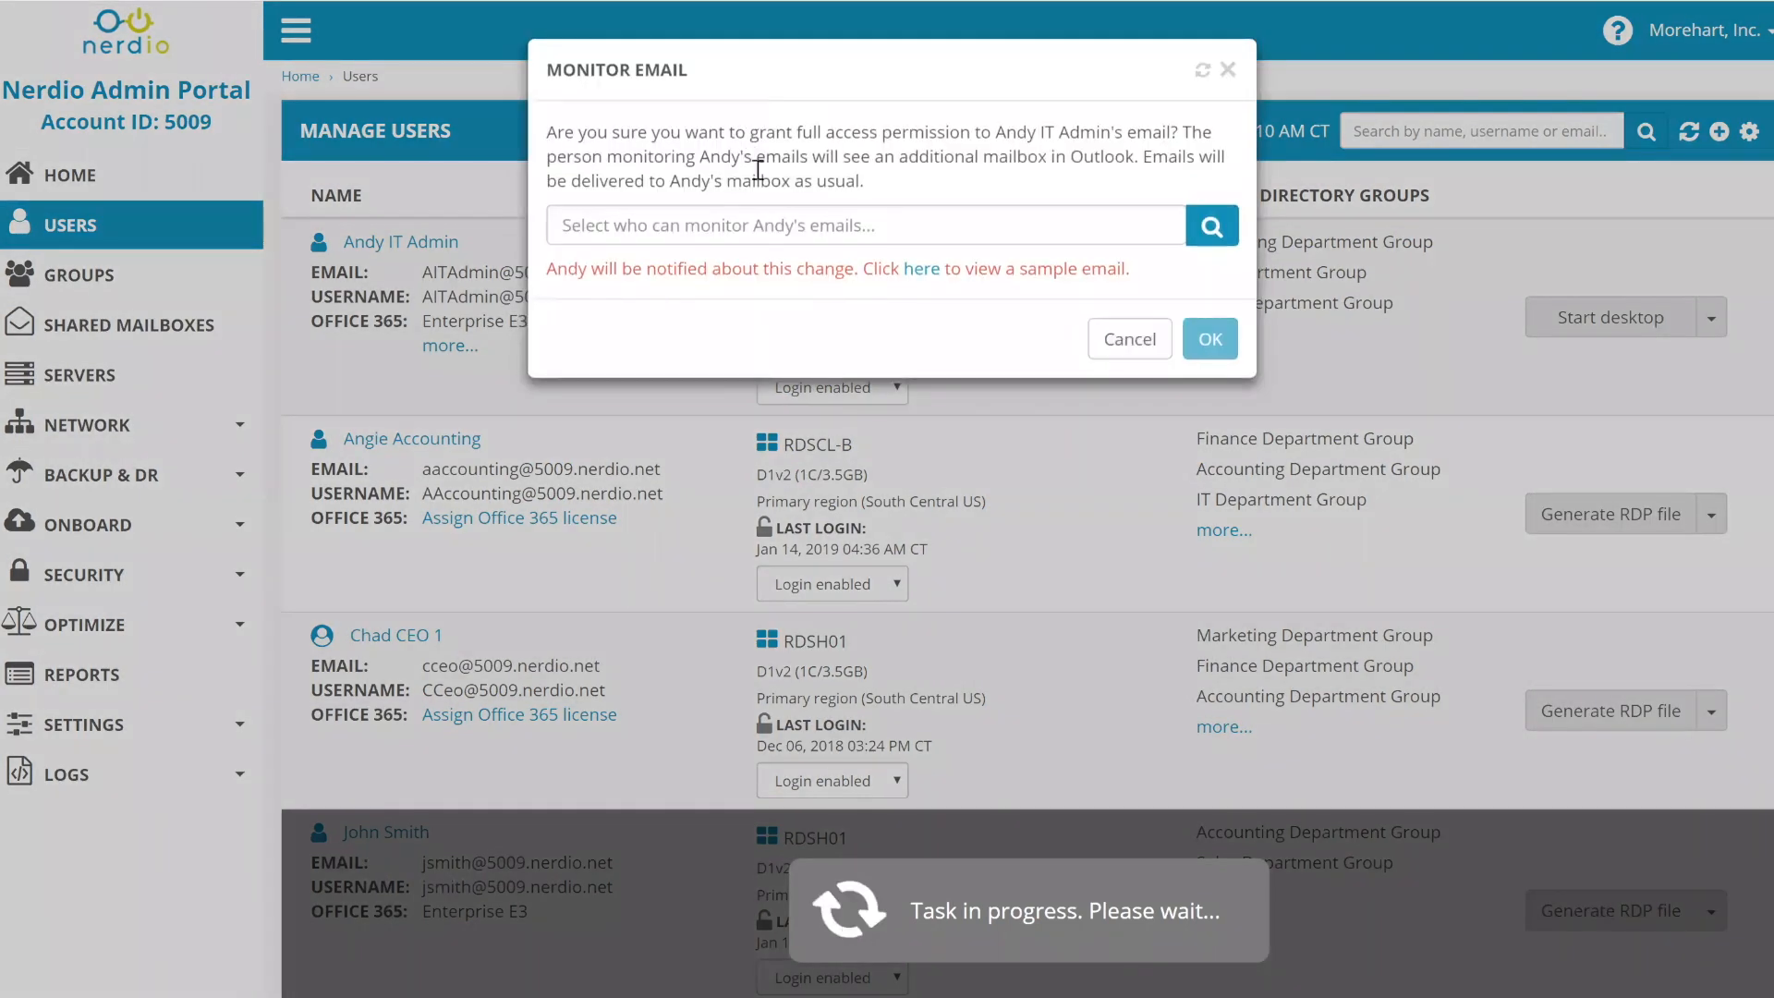
left_click_drag(750, 134, 1127, 134)
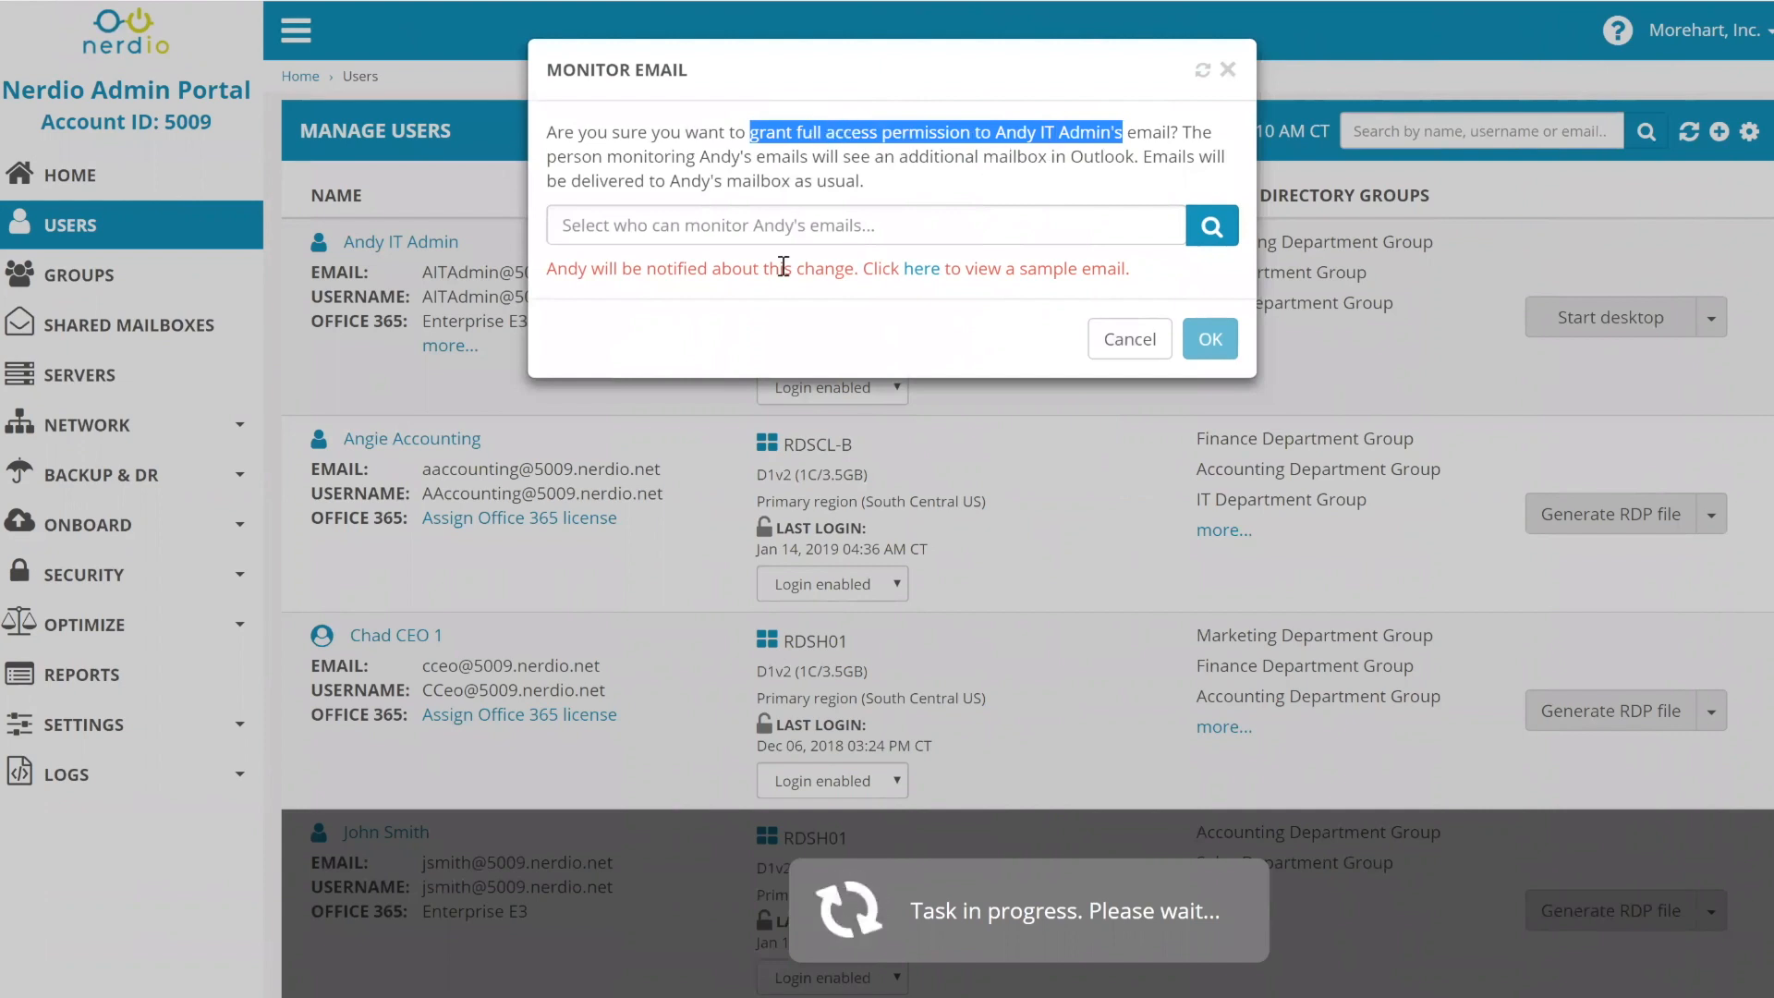
left_click(789, 231)
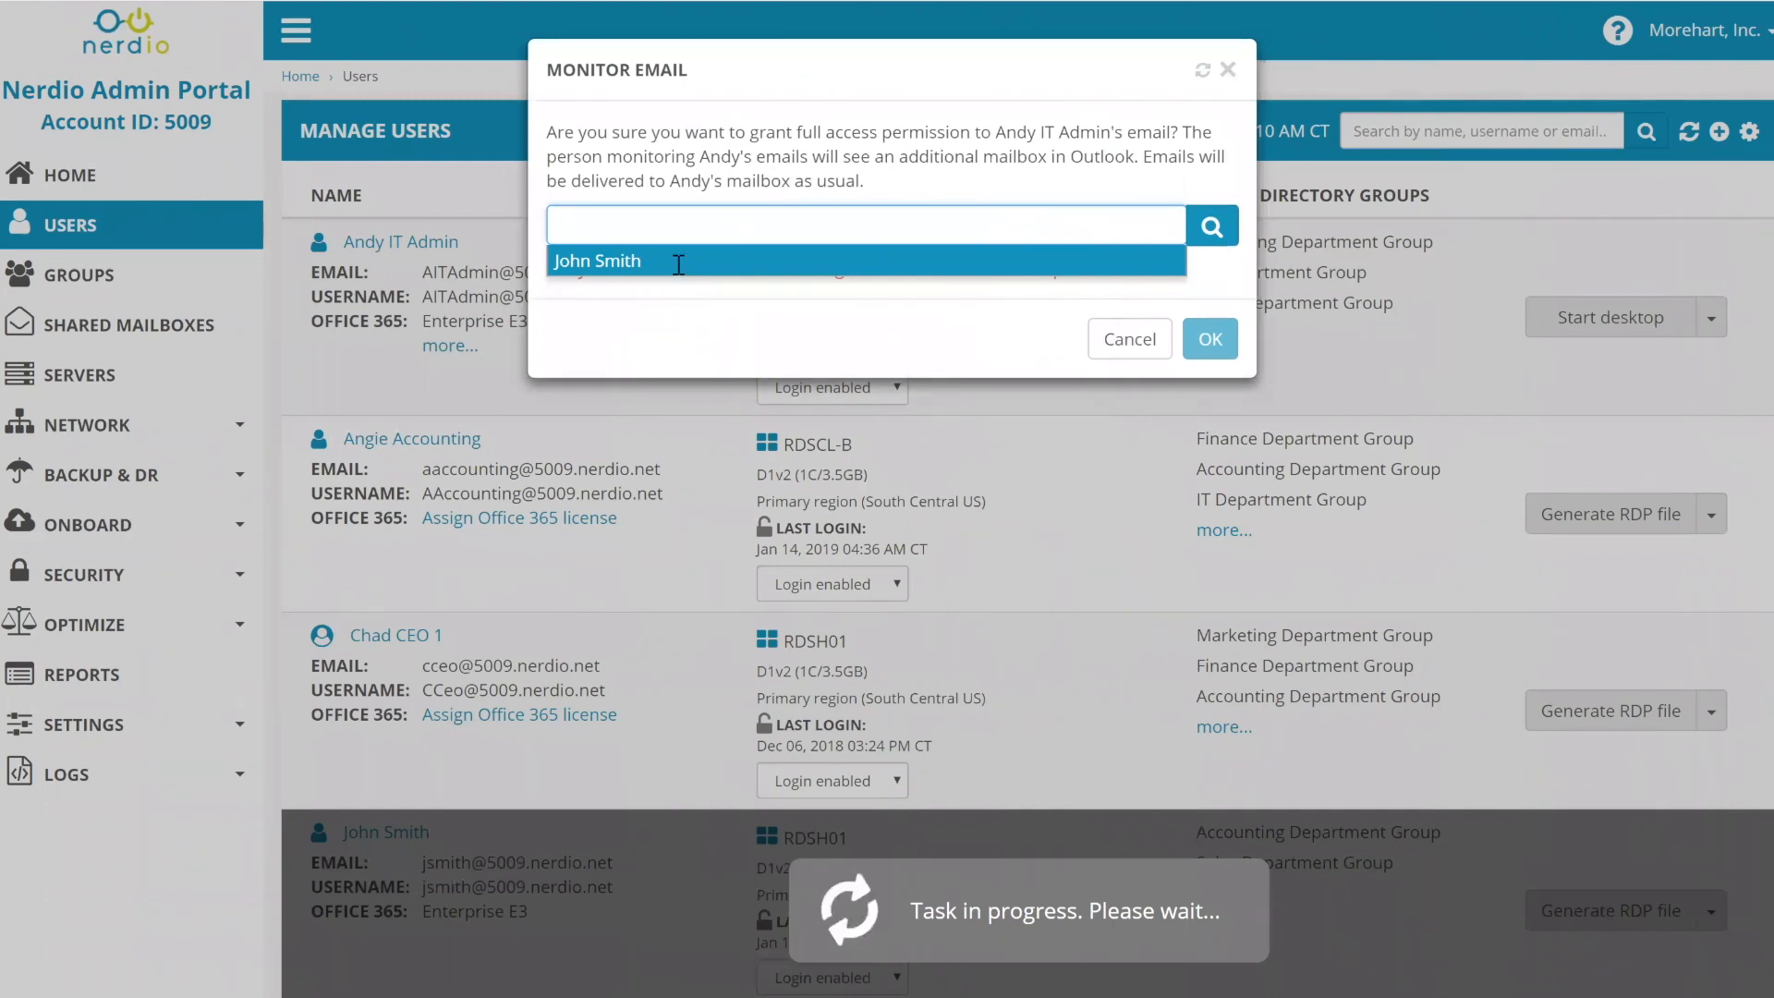
left_click(677, 265)
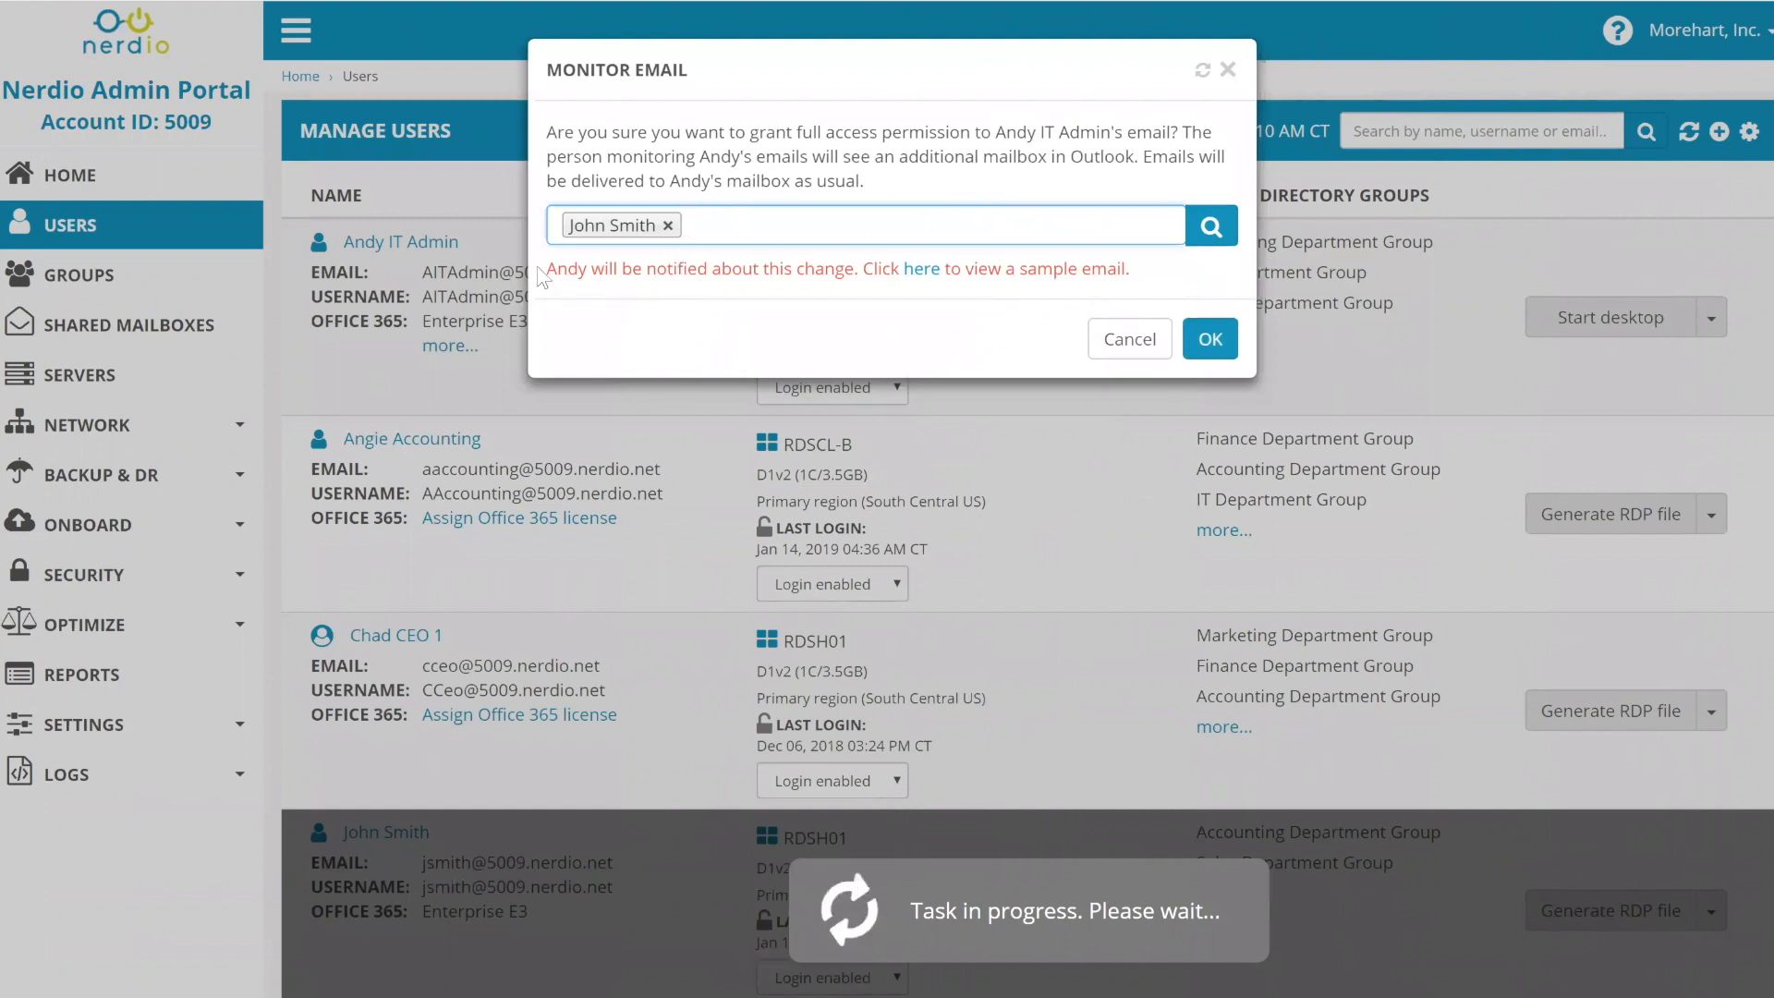
left_click_drag(557, 268, 830, 278)
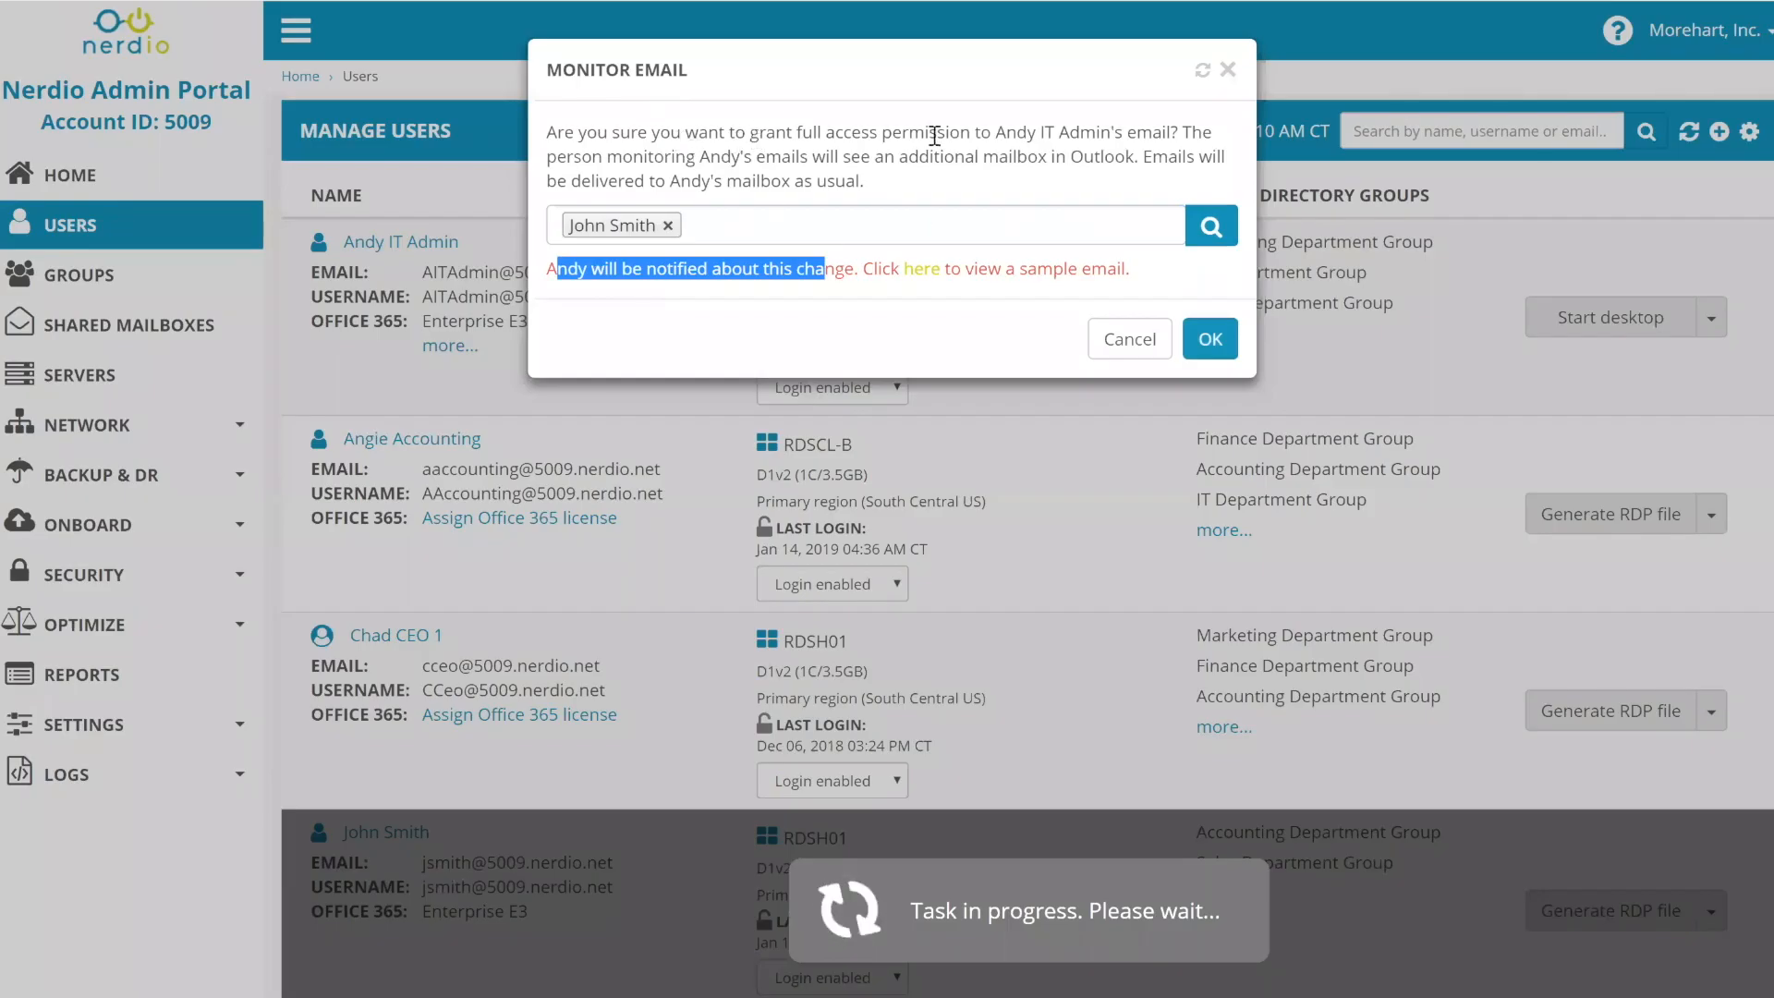
left_click(1210, 339)
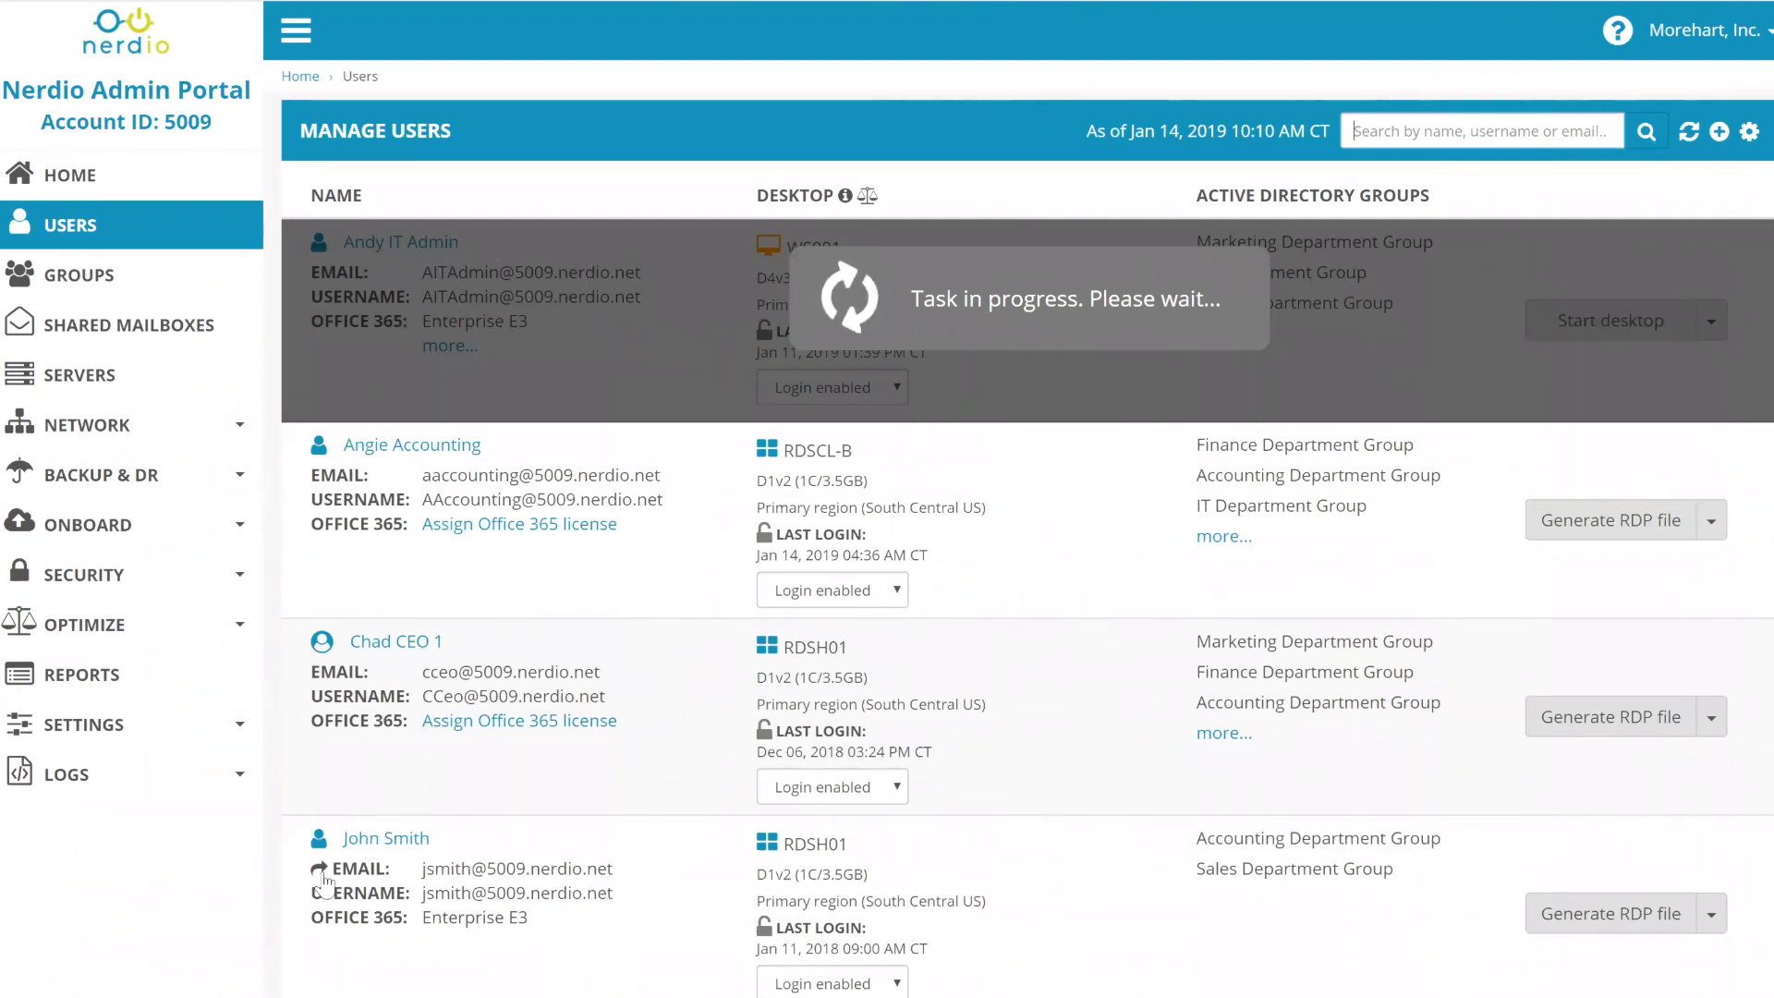
- Start stopping the last user's email forwarding from their actions menu, then cancel
mouse_move(317, 875)
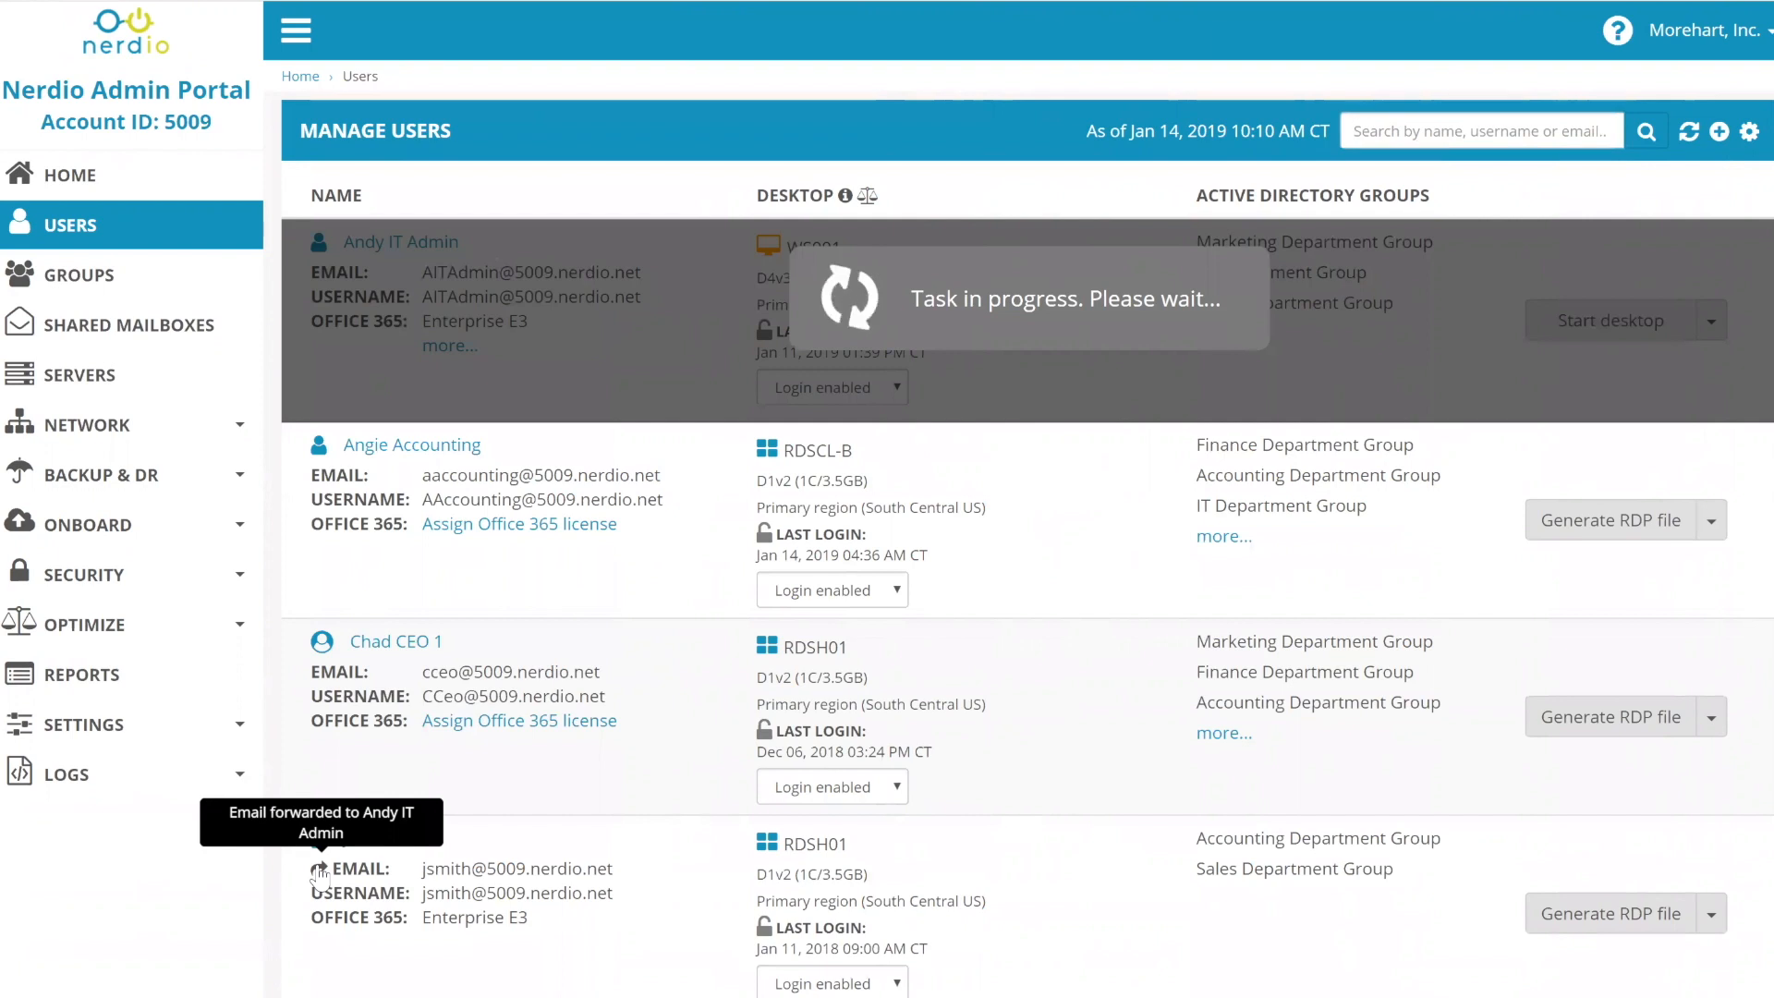
left_click(1711, 915)
scroll(1710, 882, "down", 4)
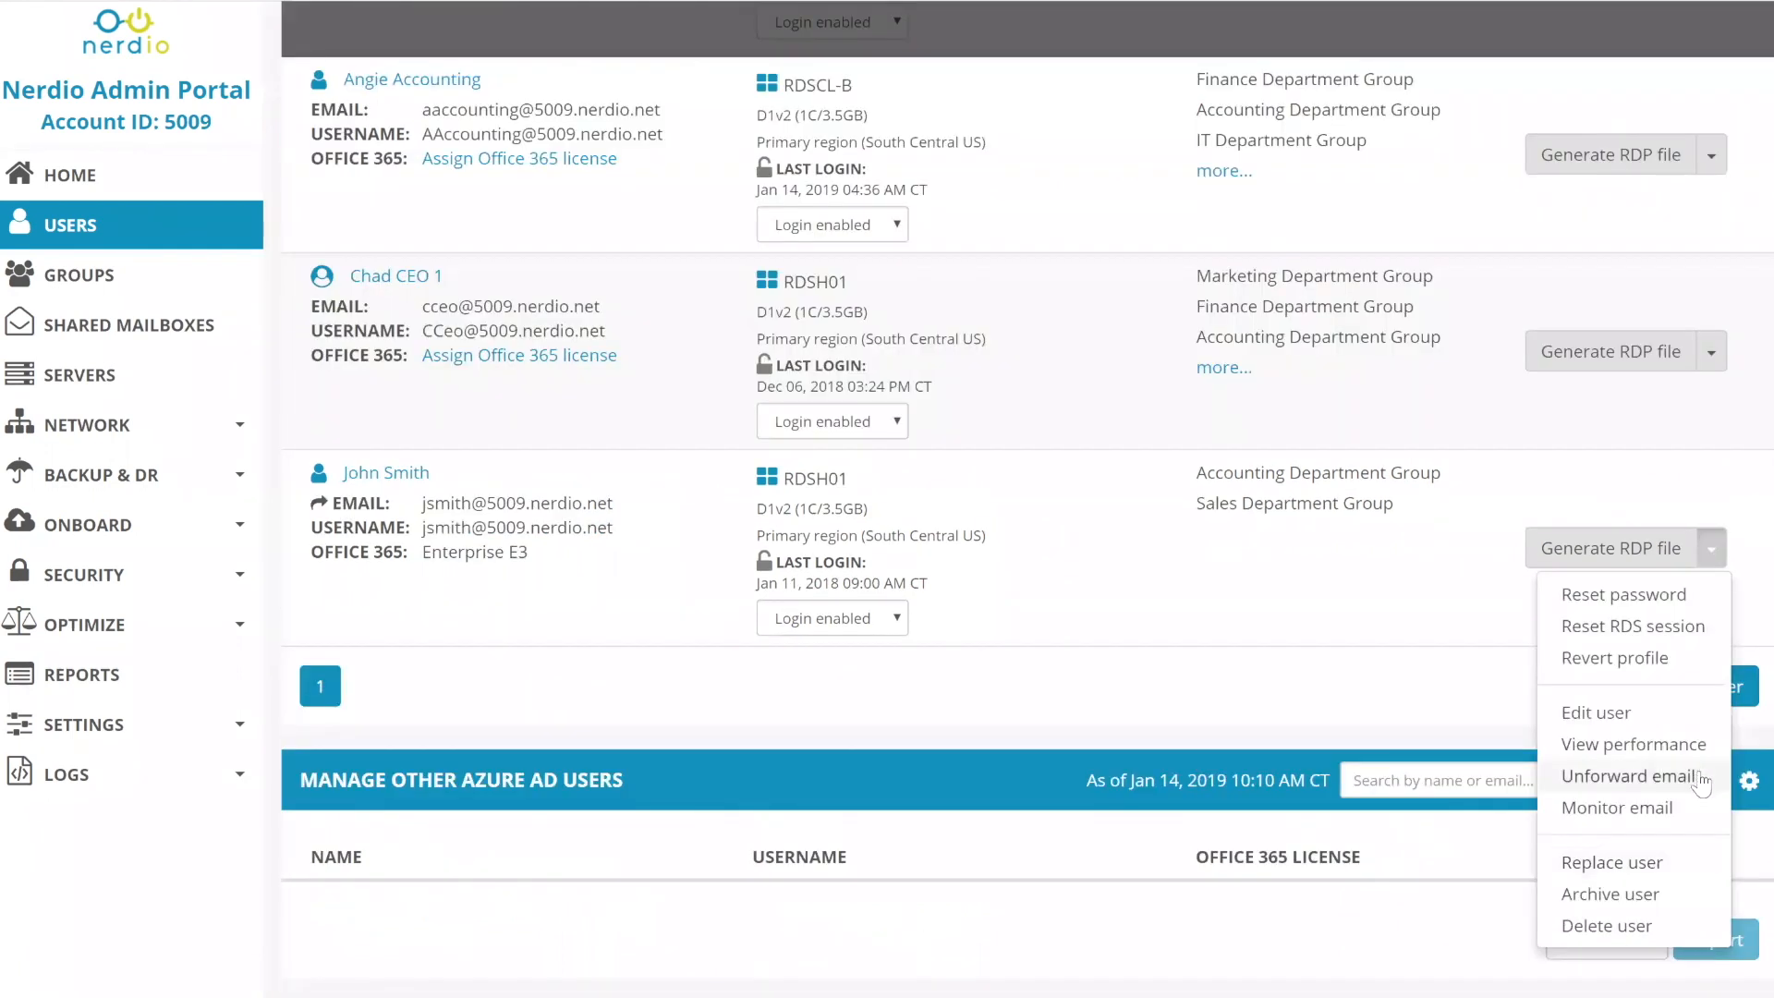
left_click(1662, 777)
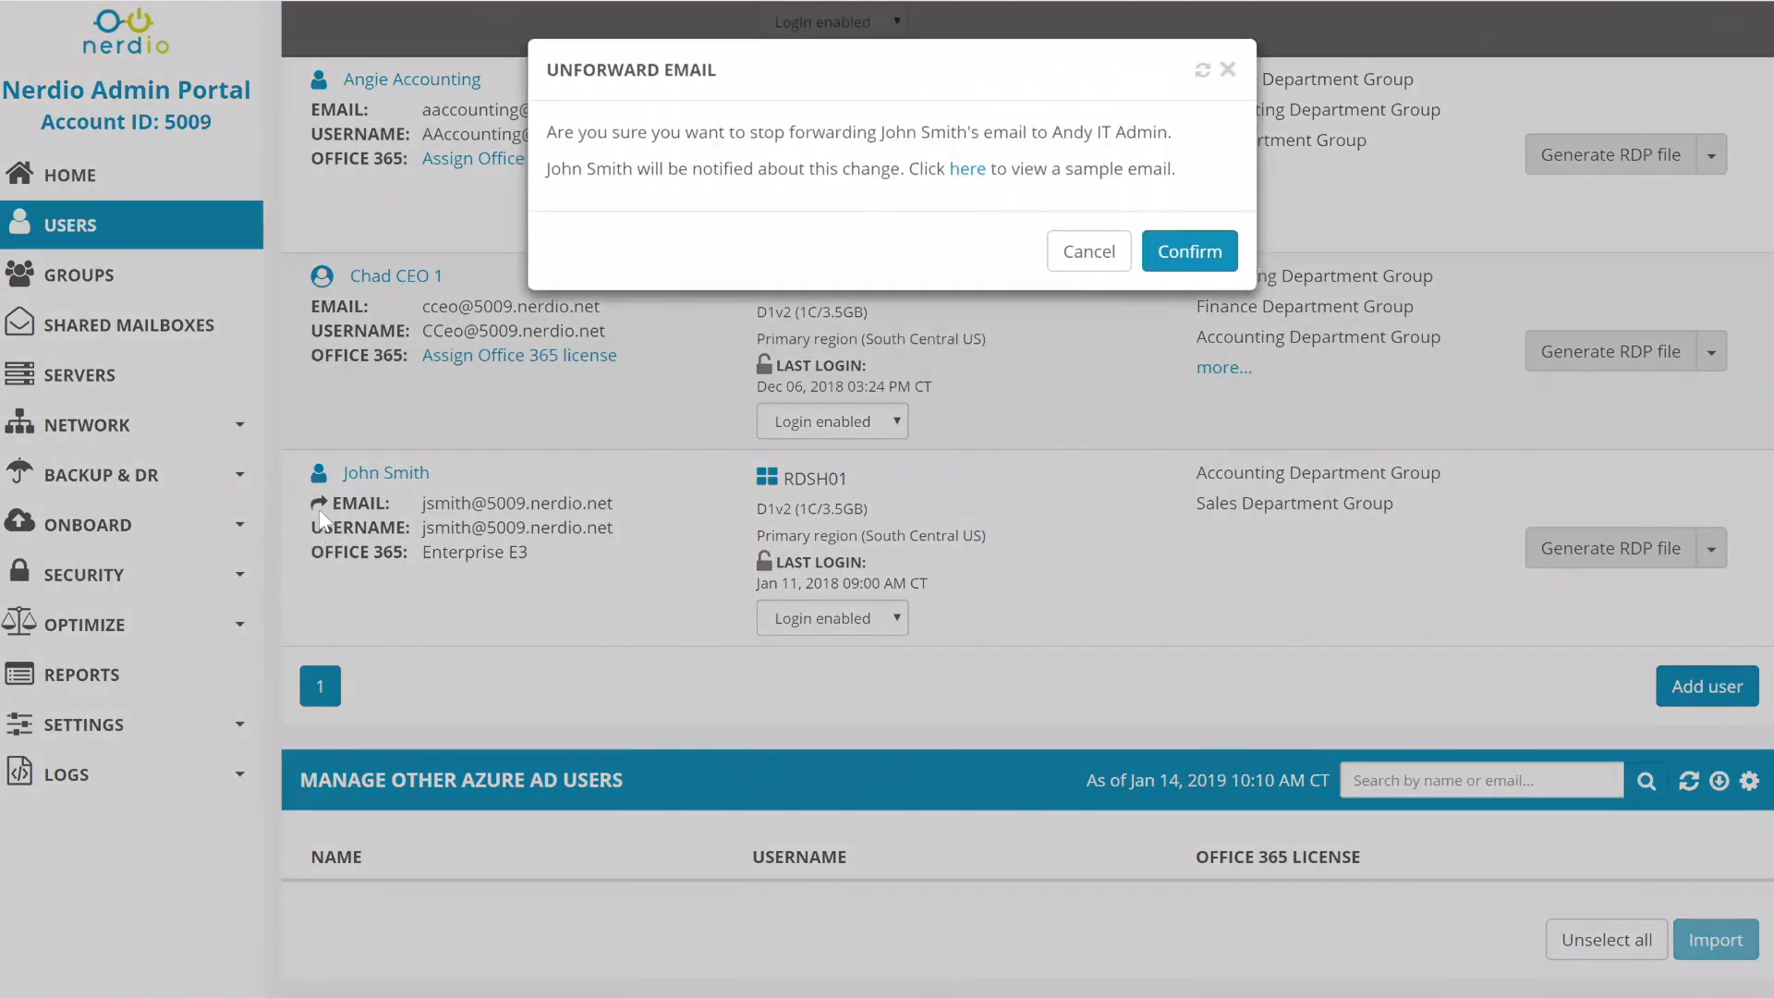
left_click(1086, 251)
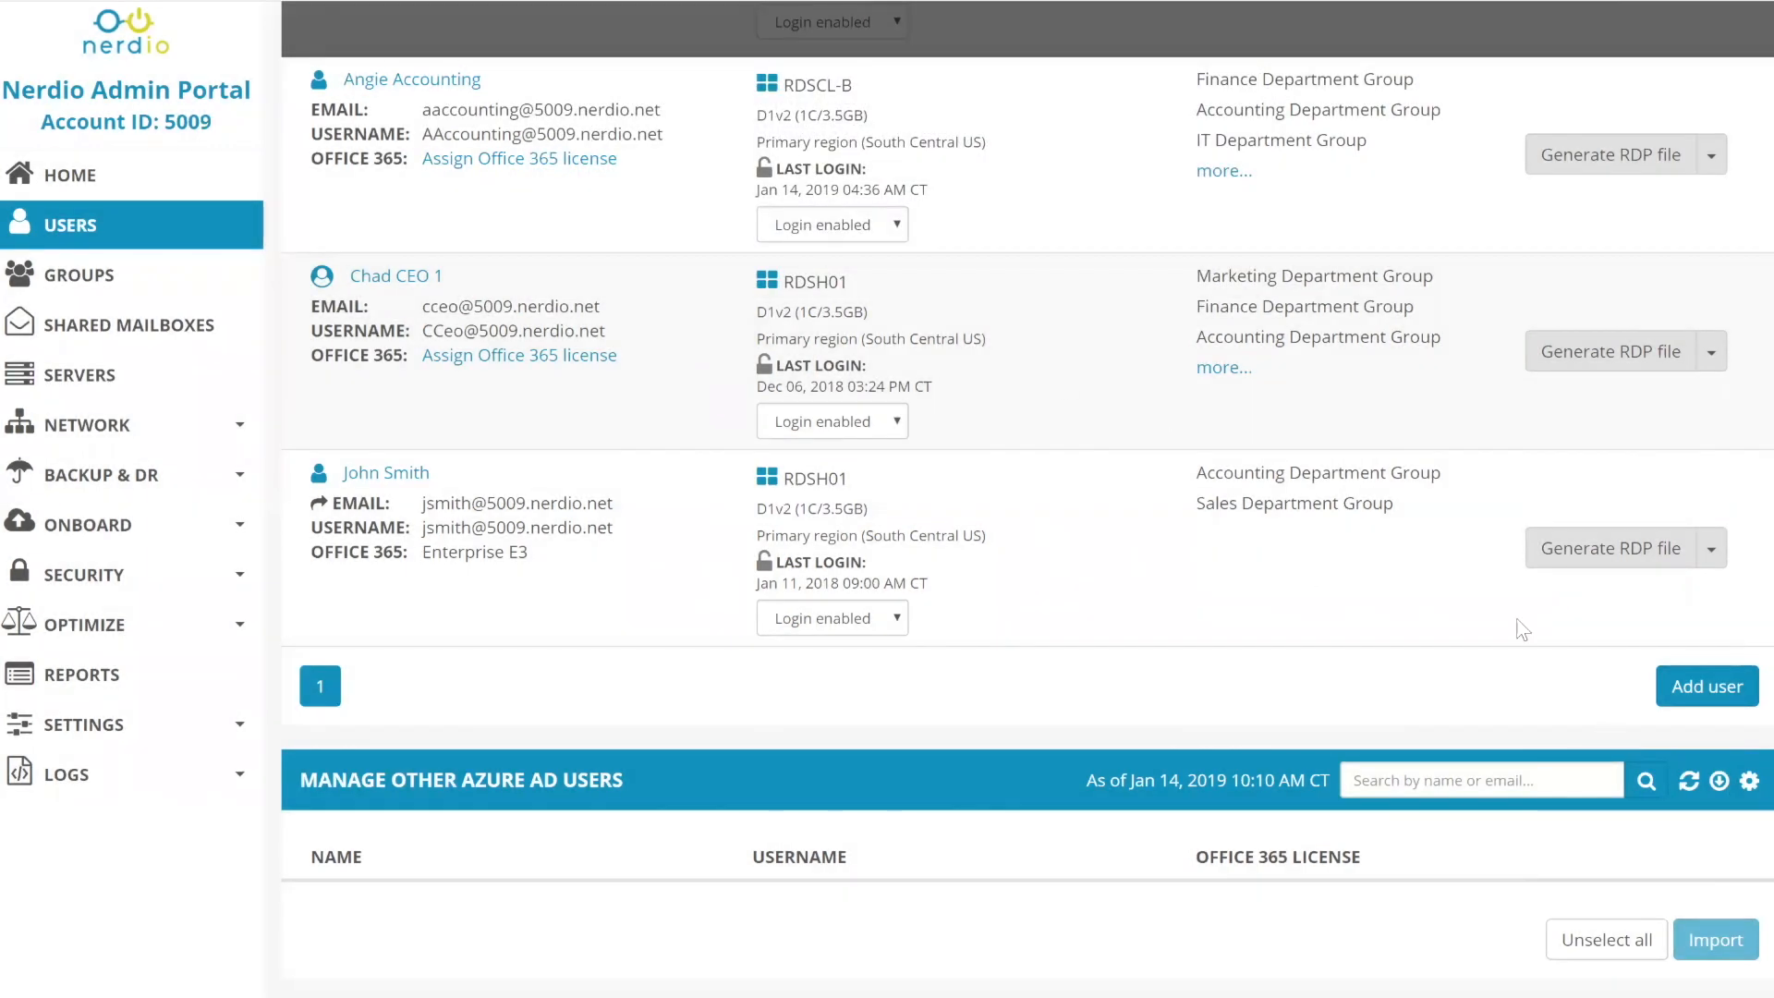
- Bring up the stop-forwarding confirmation again, cancel it, and reopen the user's actions menu
left_click(1712, 549)
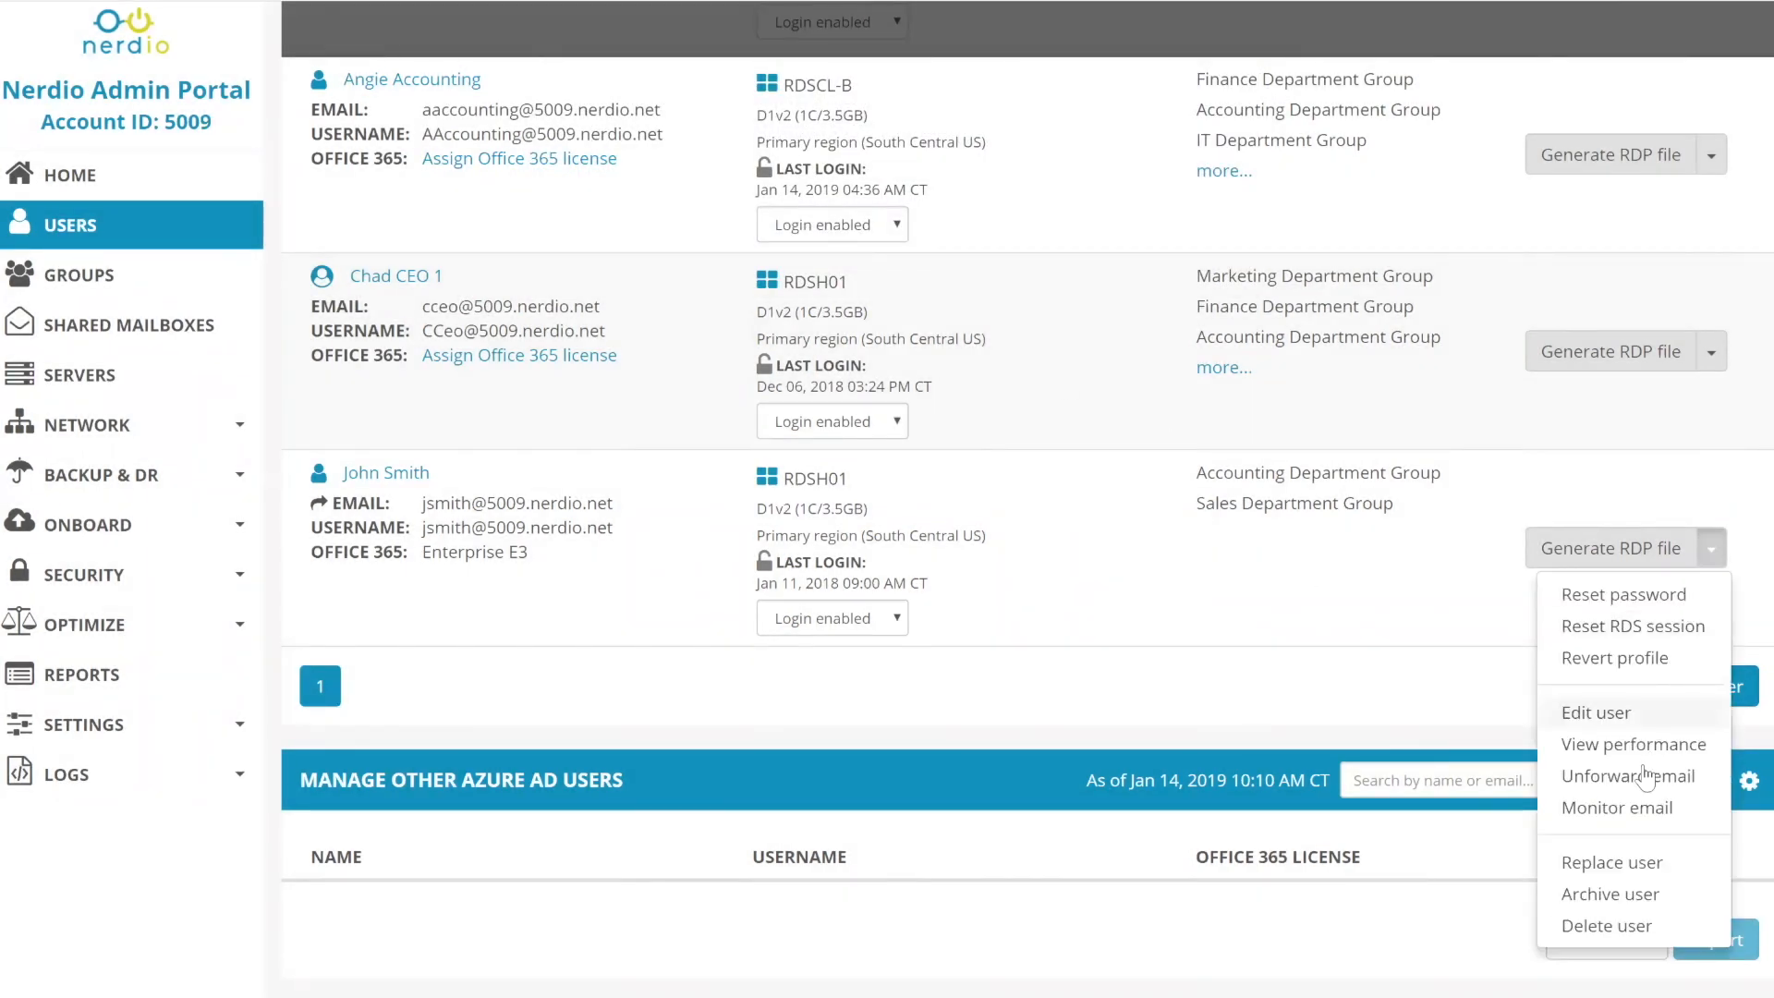
left_click(1607, 773)
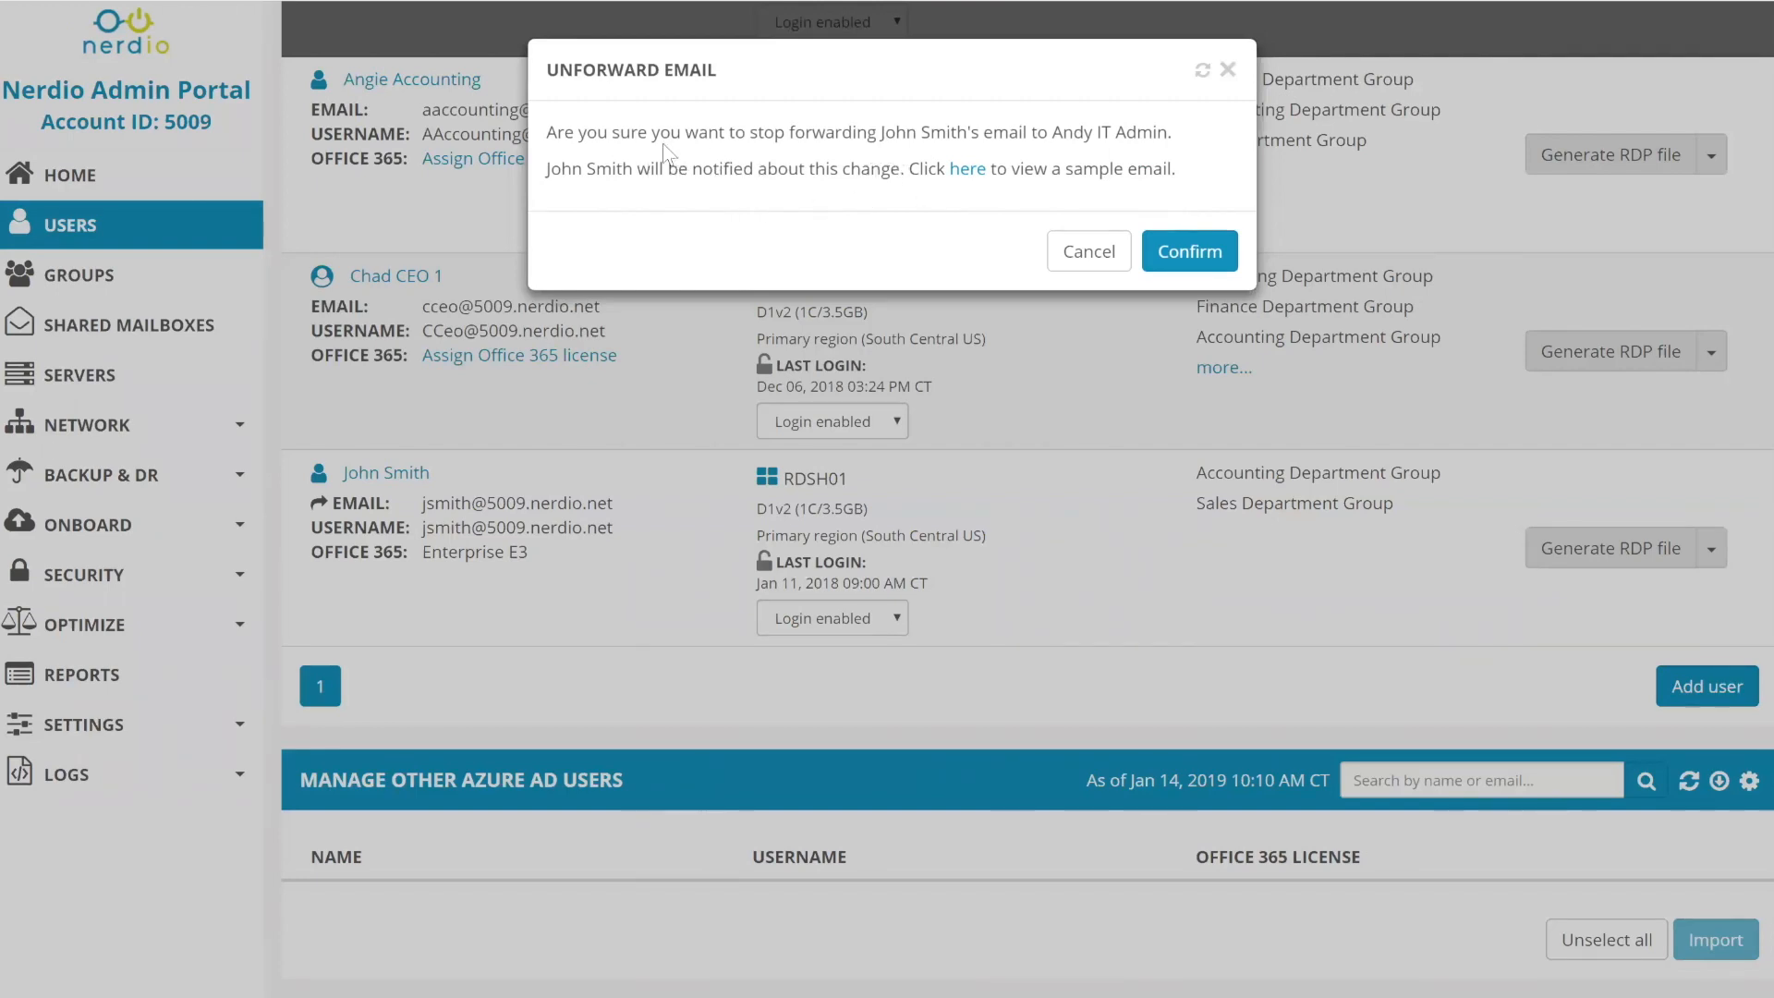
left_click_drag(890, 168, 580, 132)
left_click(1090, 255)
left_click(1711, 549)
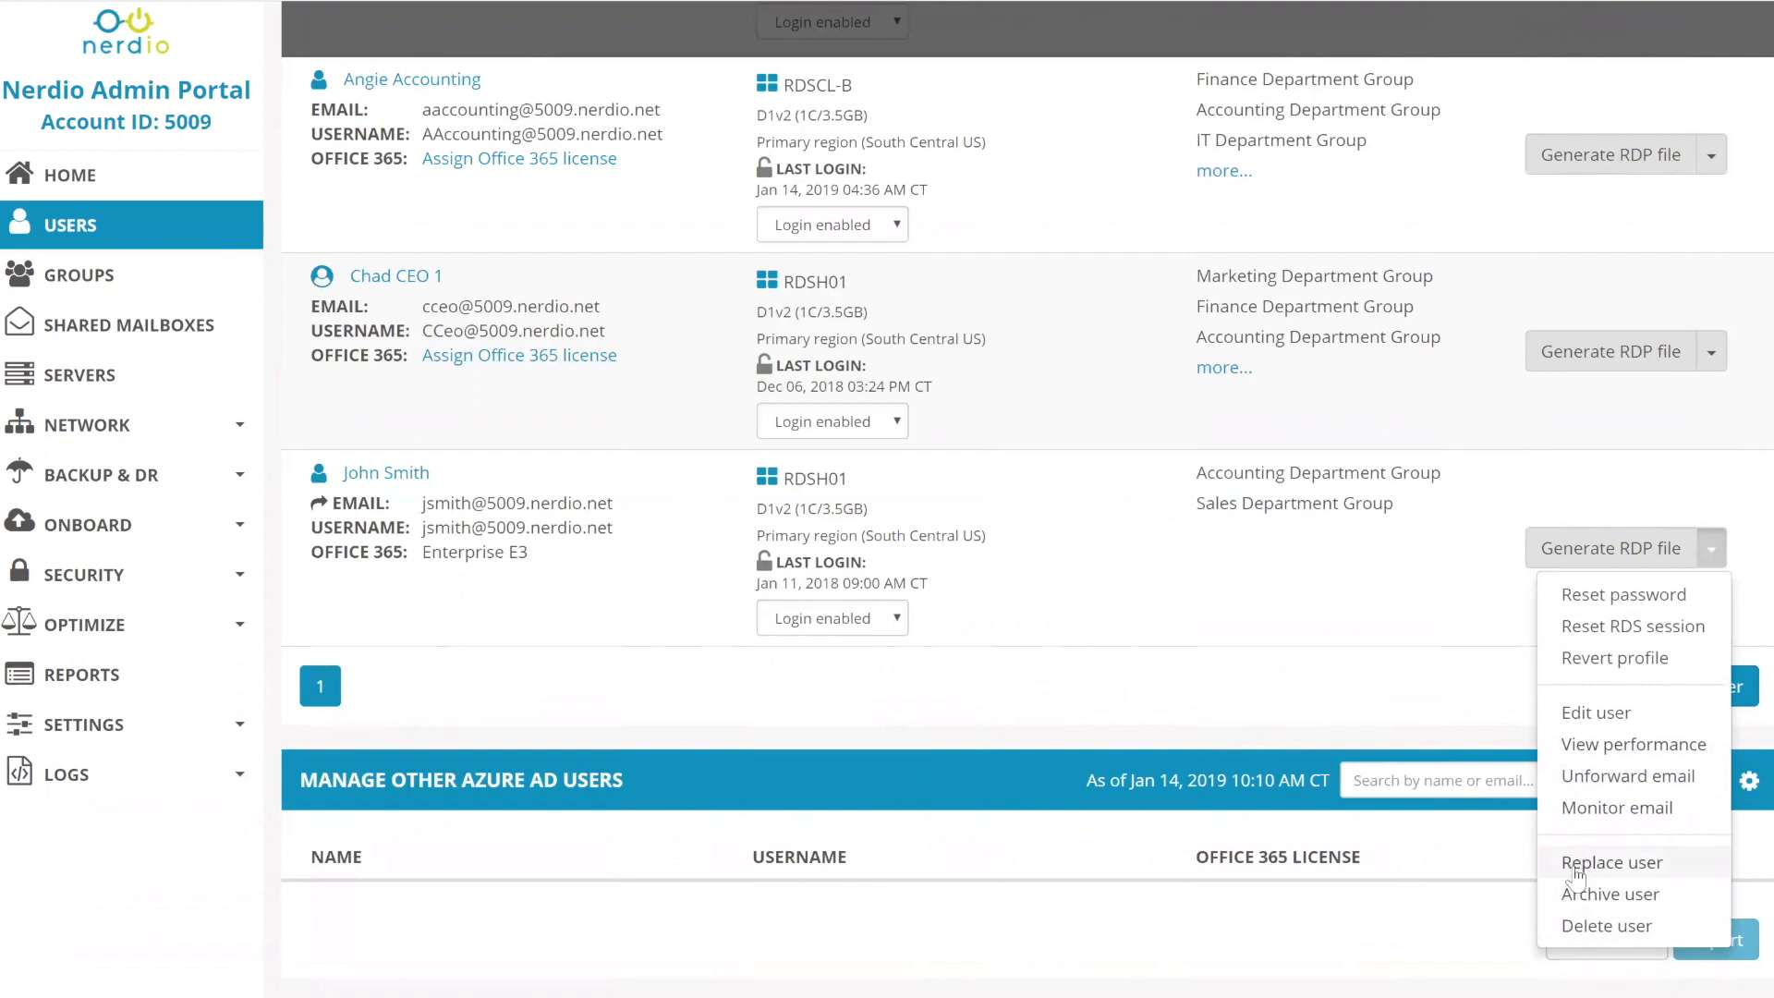
left_click(1565, 929)
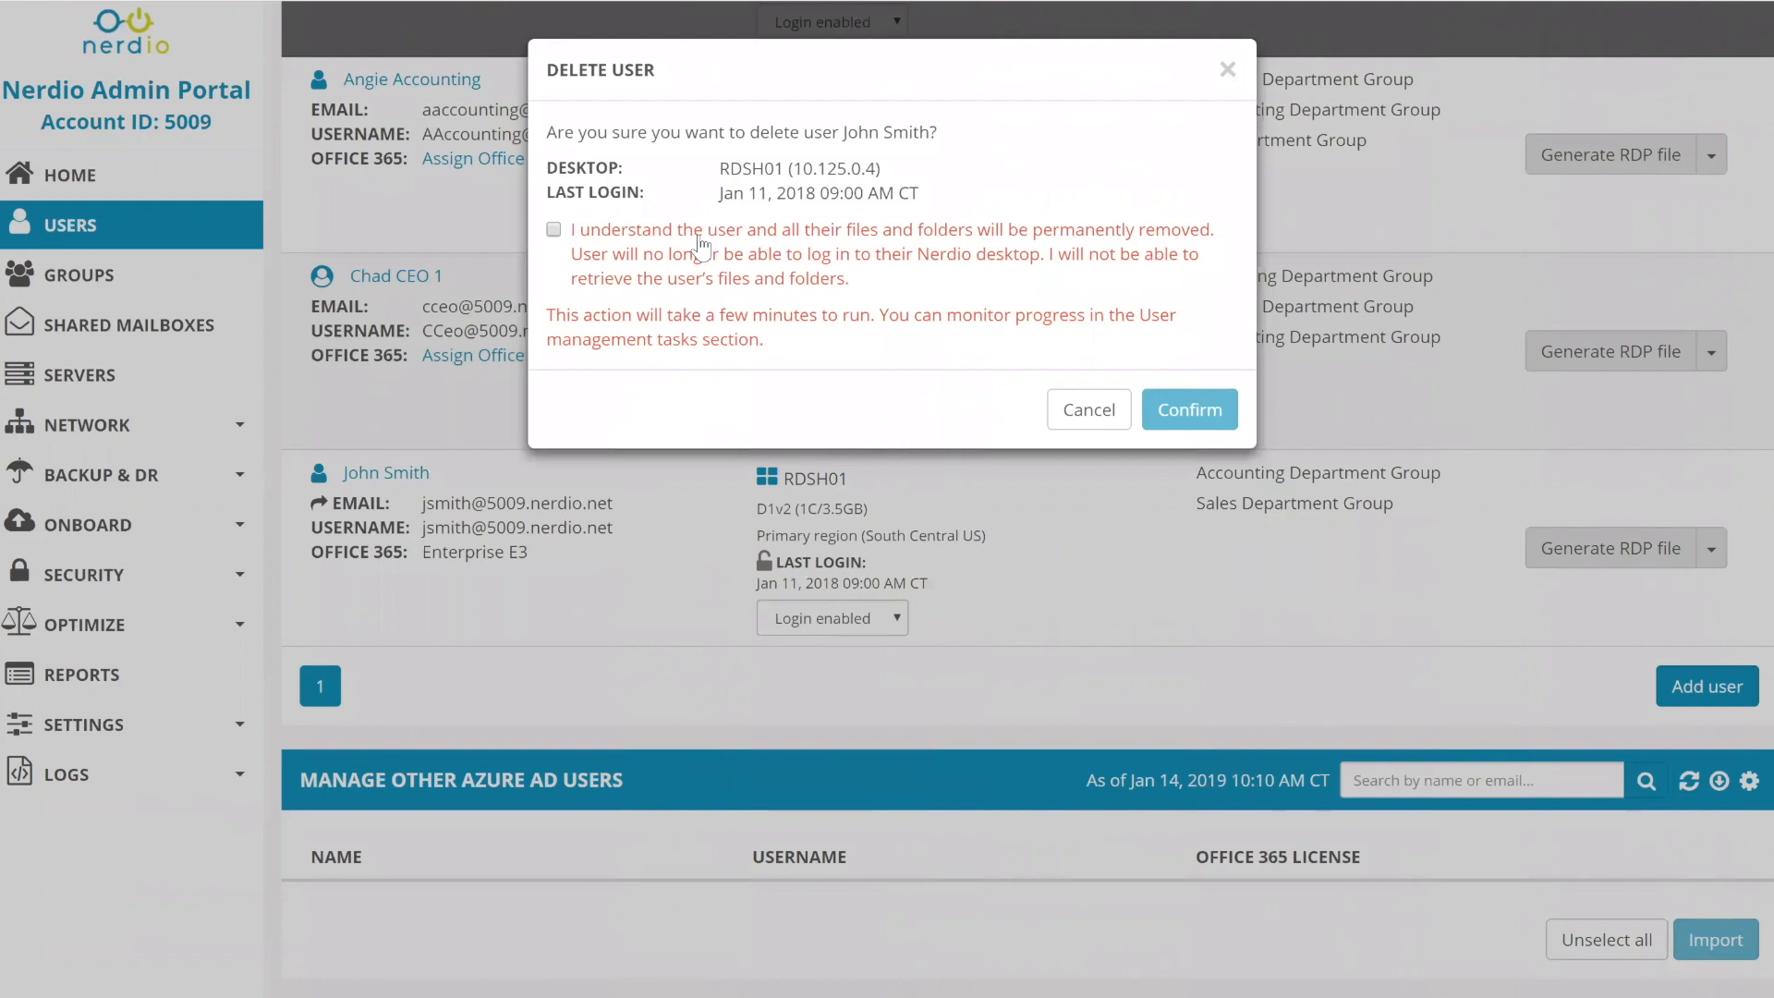
scroll(699, 245, "up", 4)
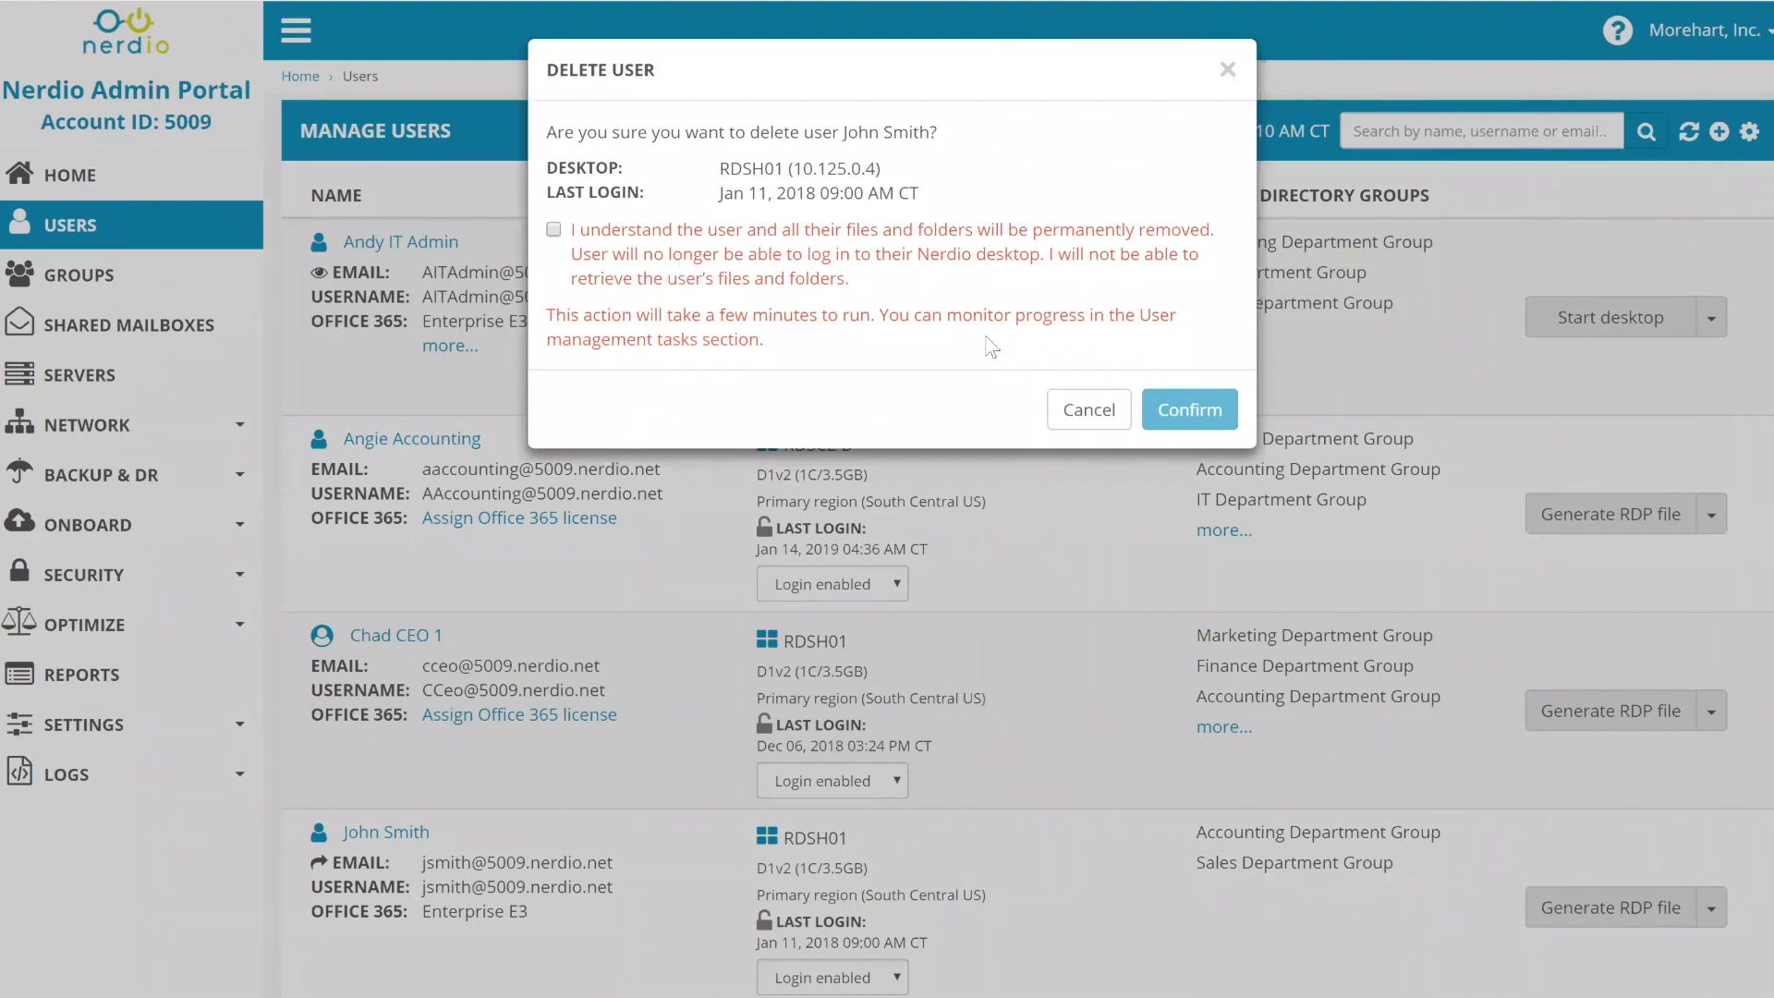
left_click(1097, 416)
- Open the action menu beside the last user's Generate RDP file button
scroll(1744, 699, "down", 3)
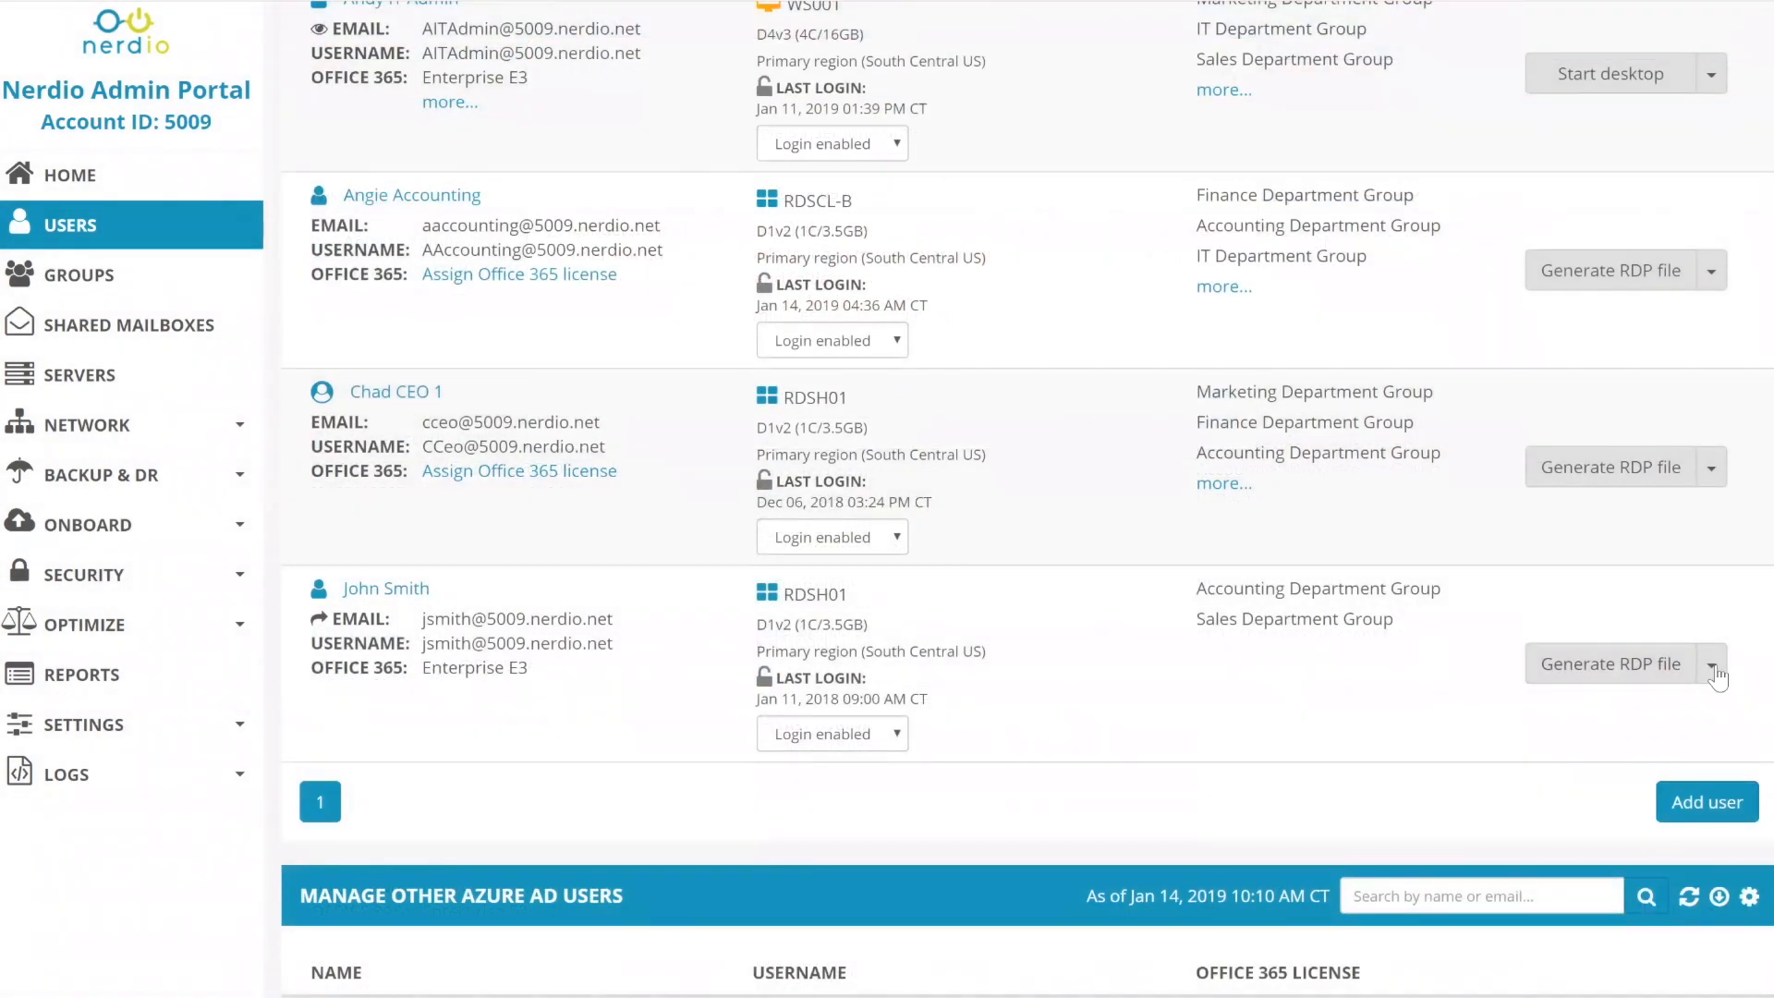
left_click(1712, 664)
scroll(1693, 756, "down", 3)
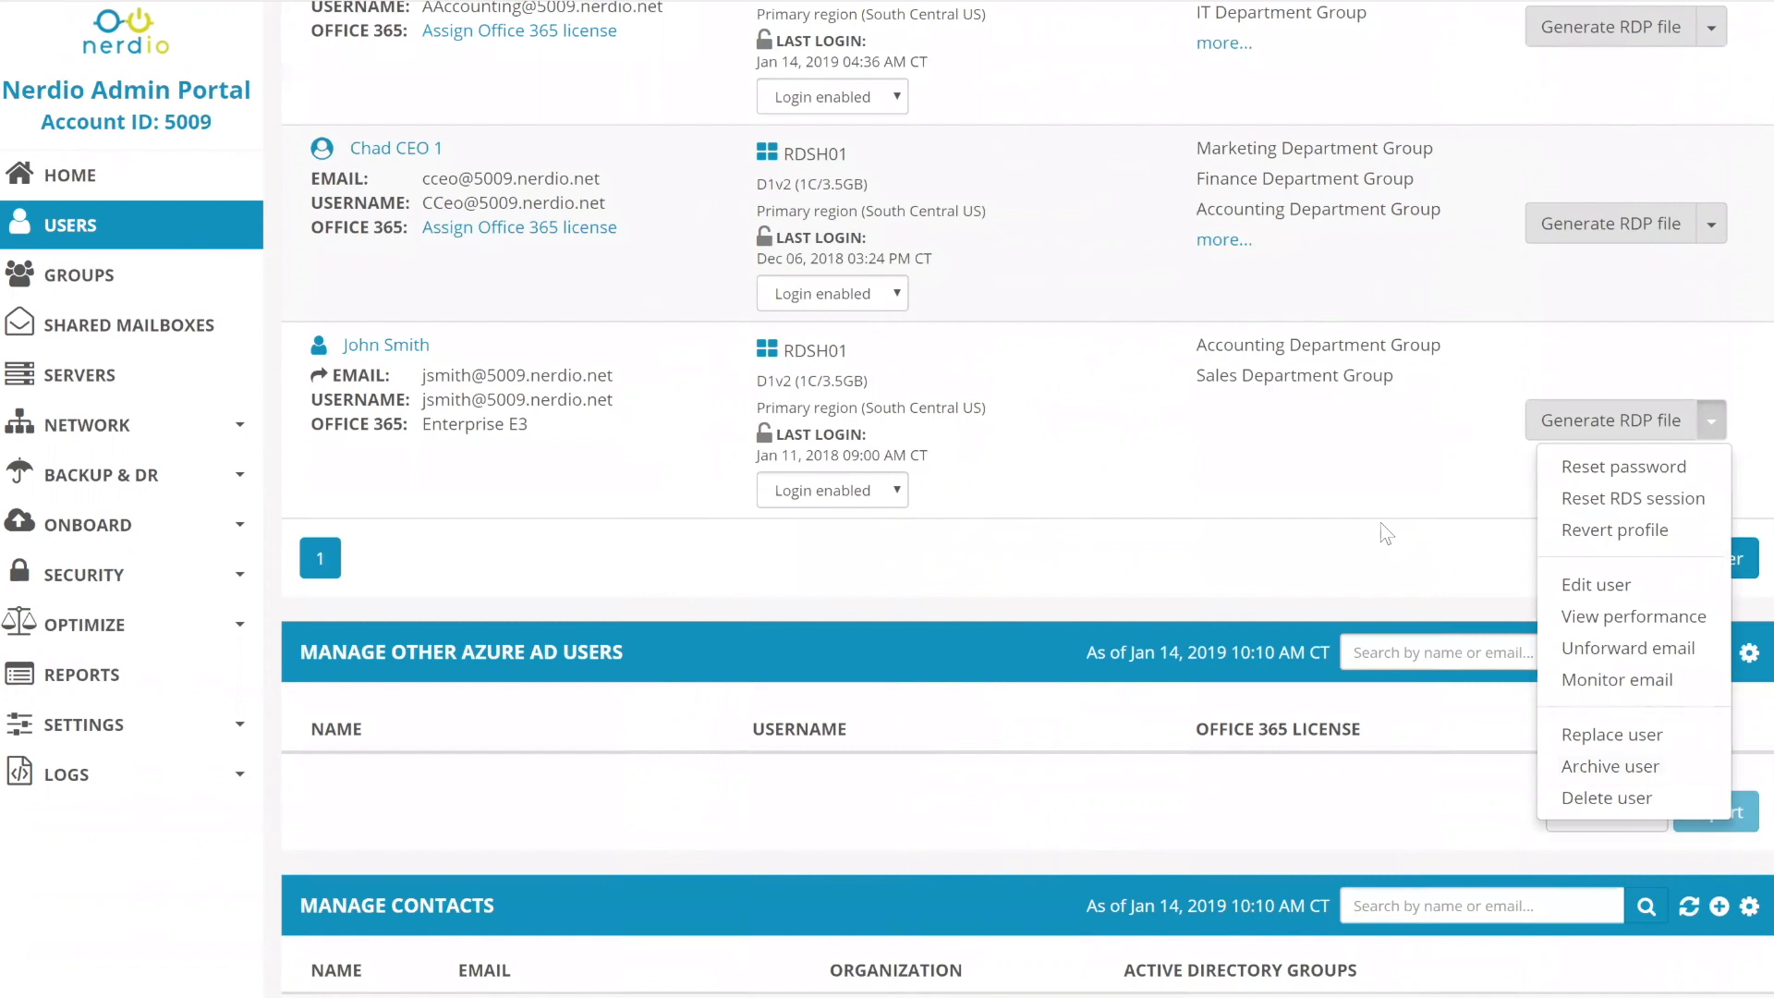
- Start archiving the last user and tick the file-archive acknowledgement
left_click(1593, 767)
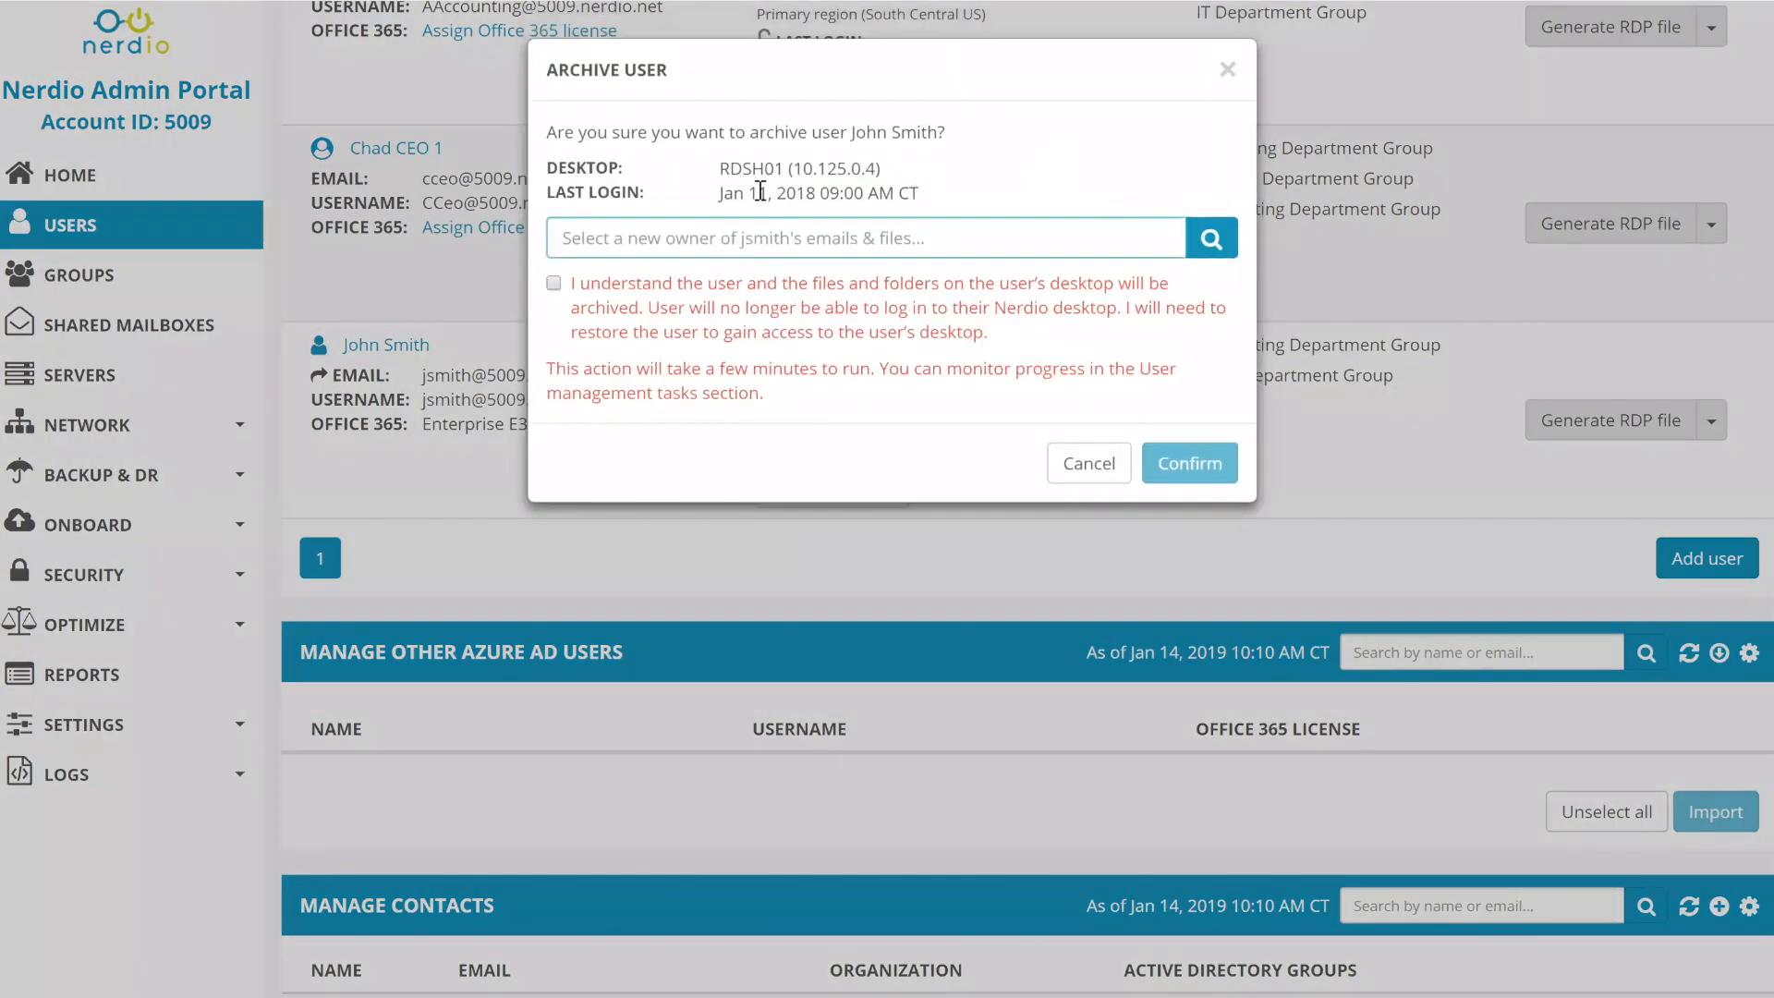
type("a")
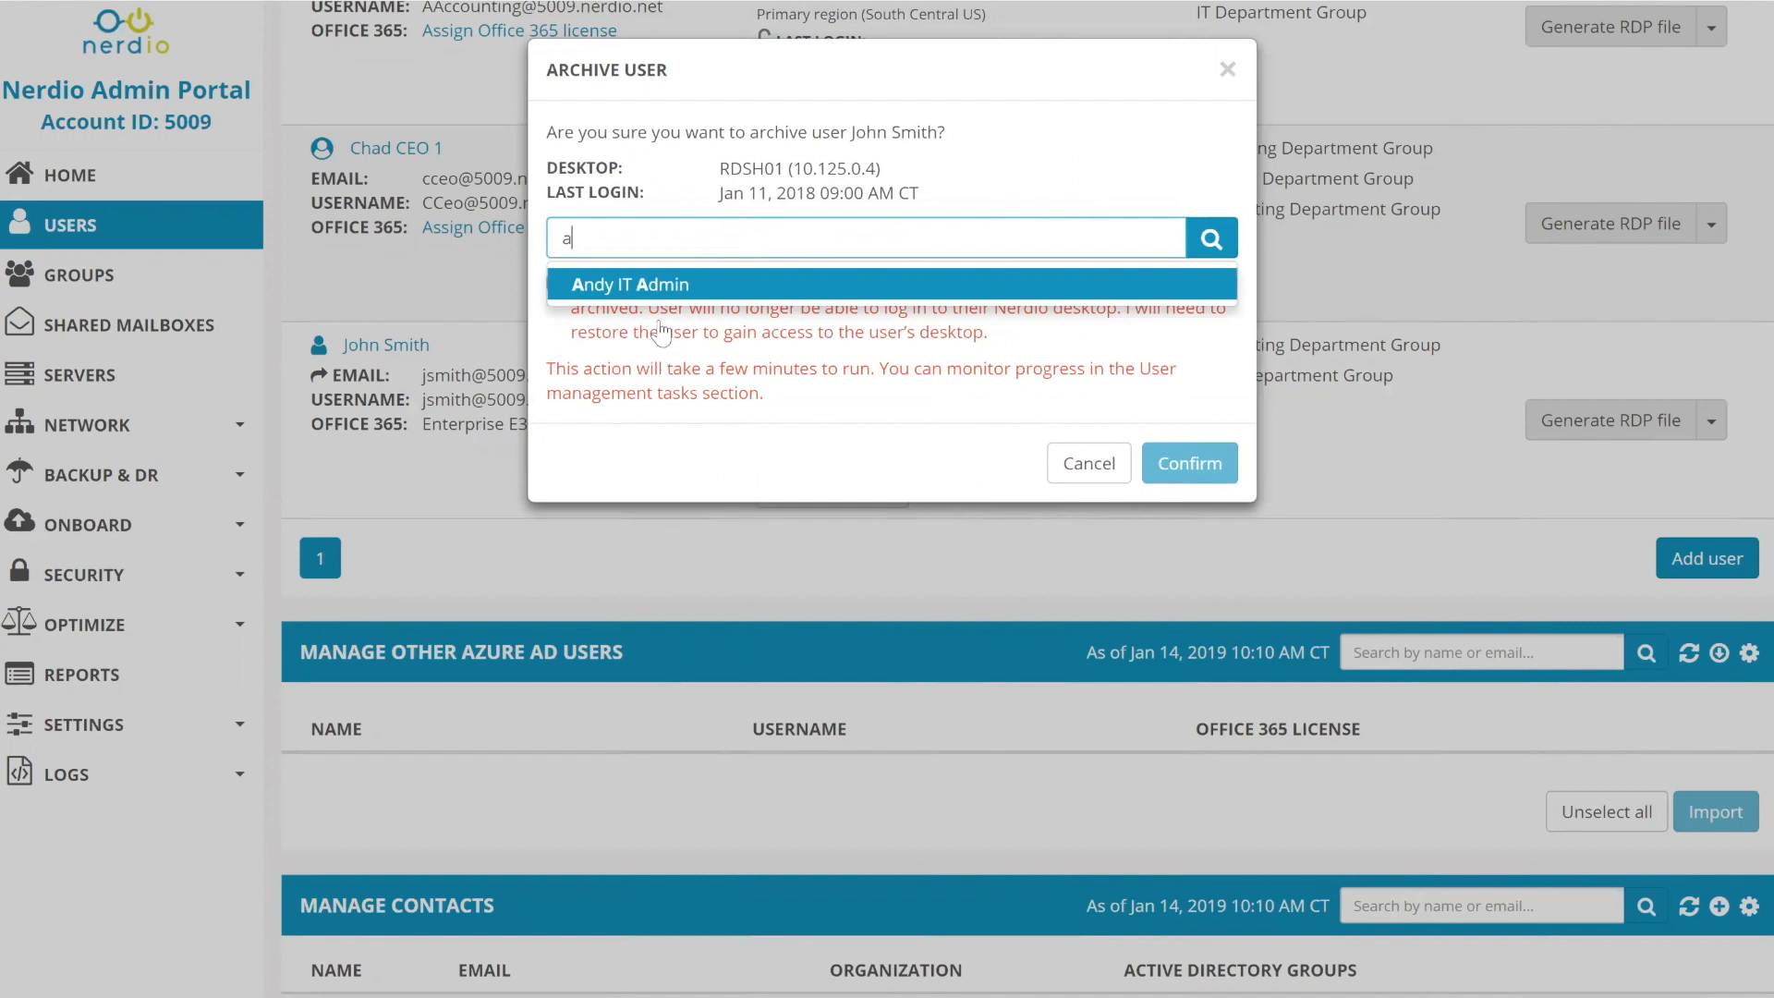
left_click(659, 330)
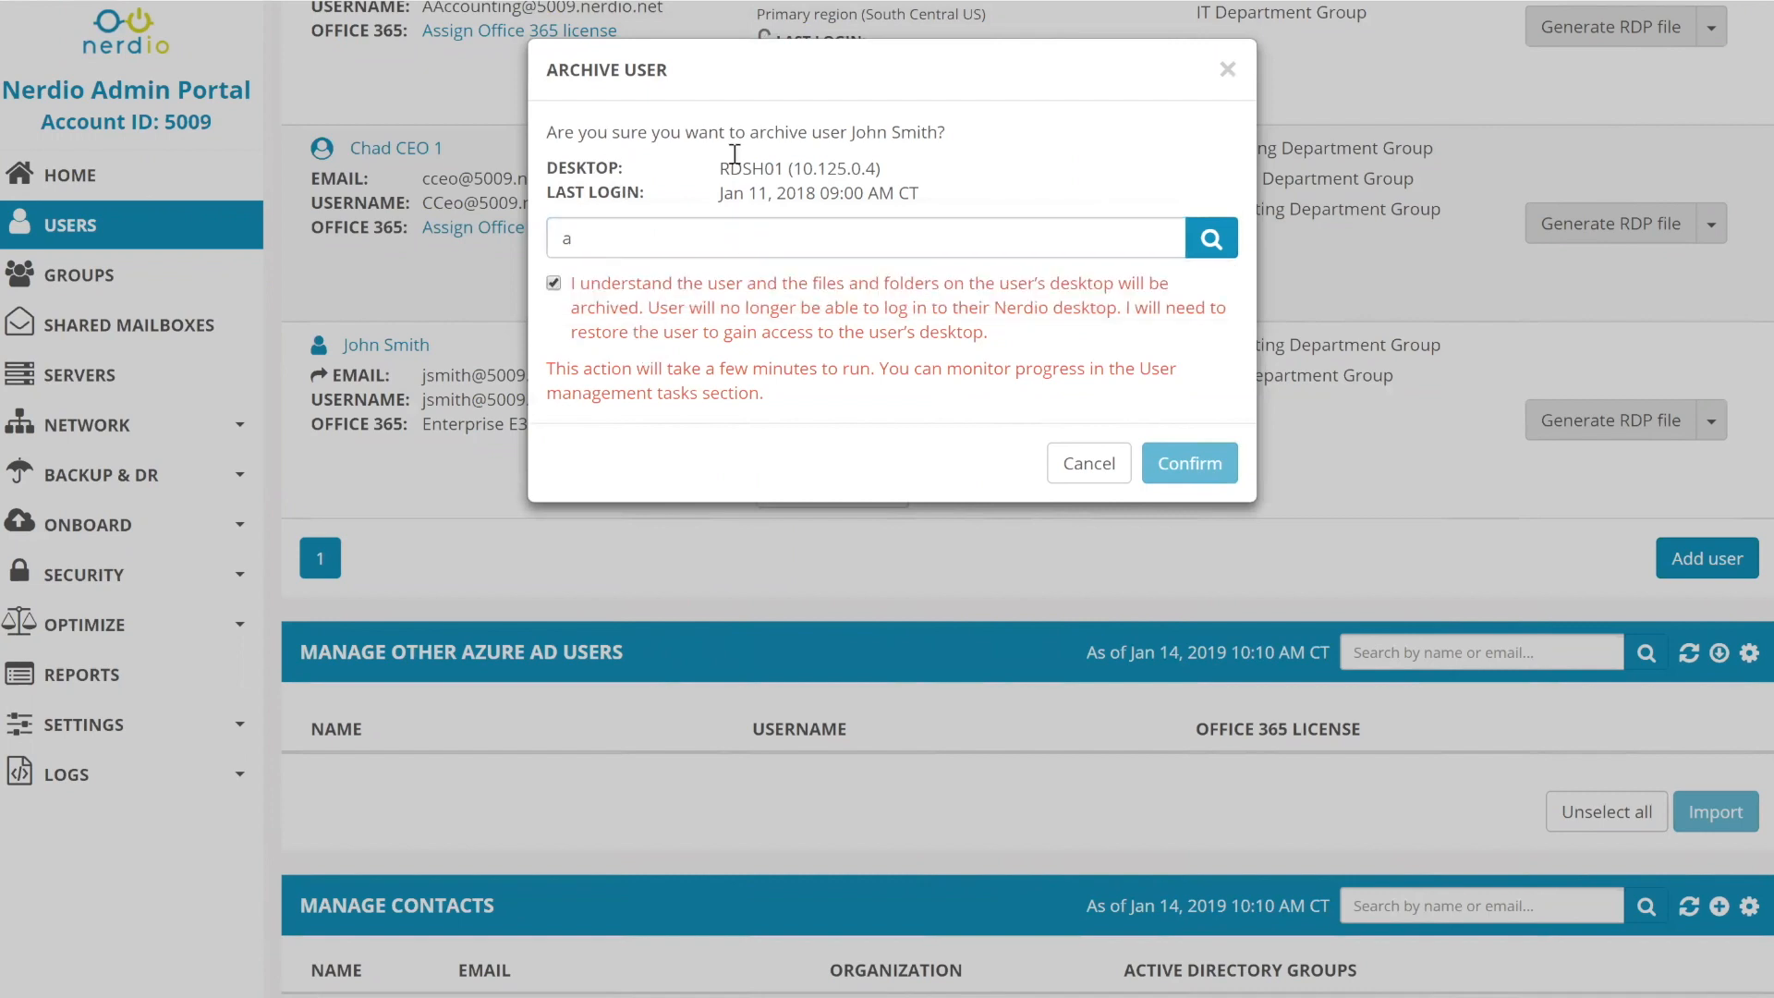
left_click_drag(851, 132, 948, 135)
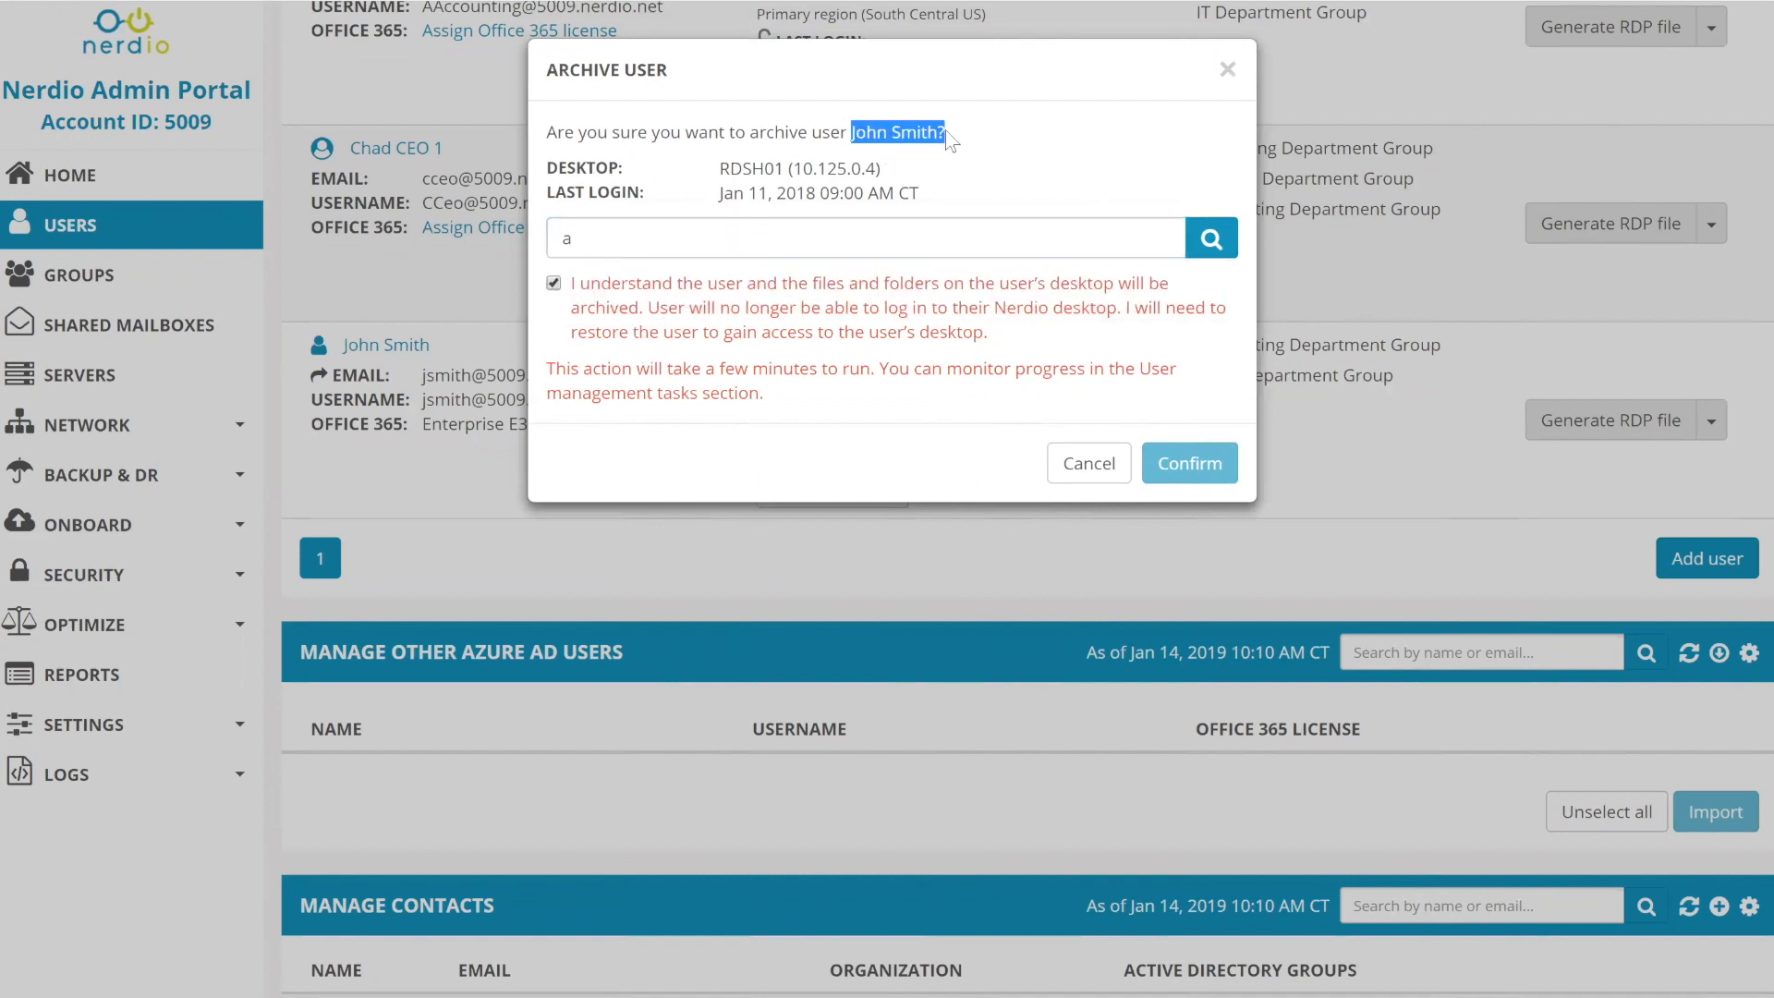
- Choose the IT admin as new owner, then close the Archive User dialog unconfirmed
left_click(701, 232)
key("ctrl+a")
type("a")
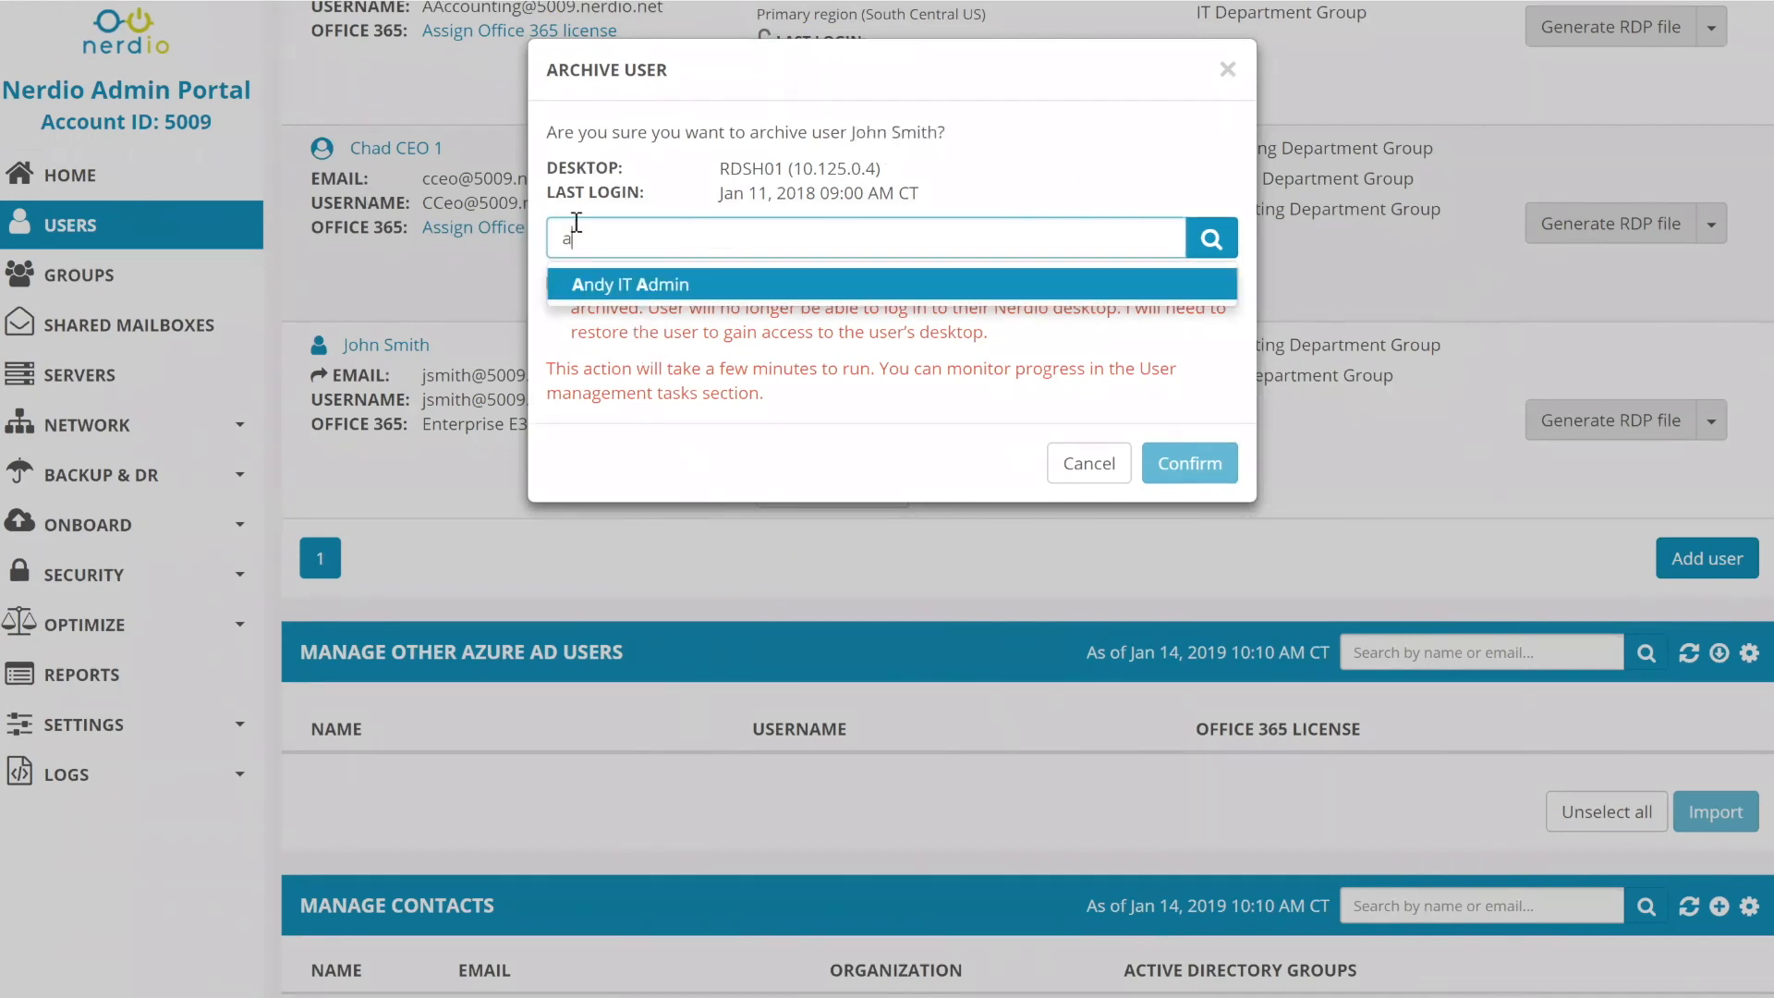
left_click(627, 294)
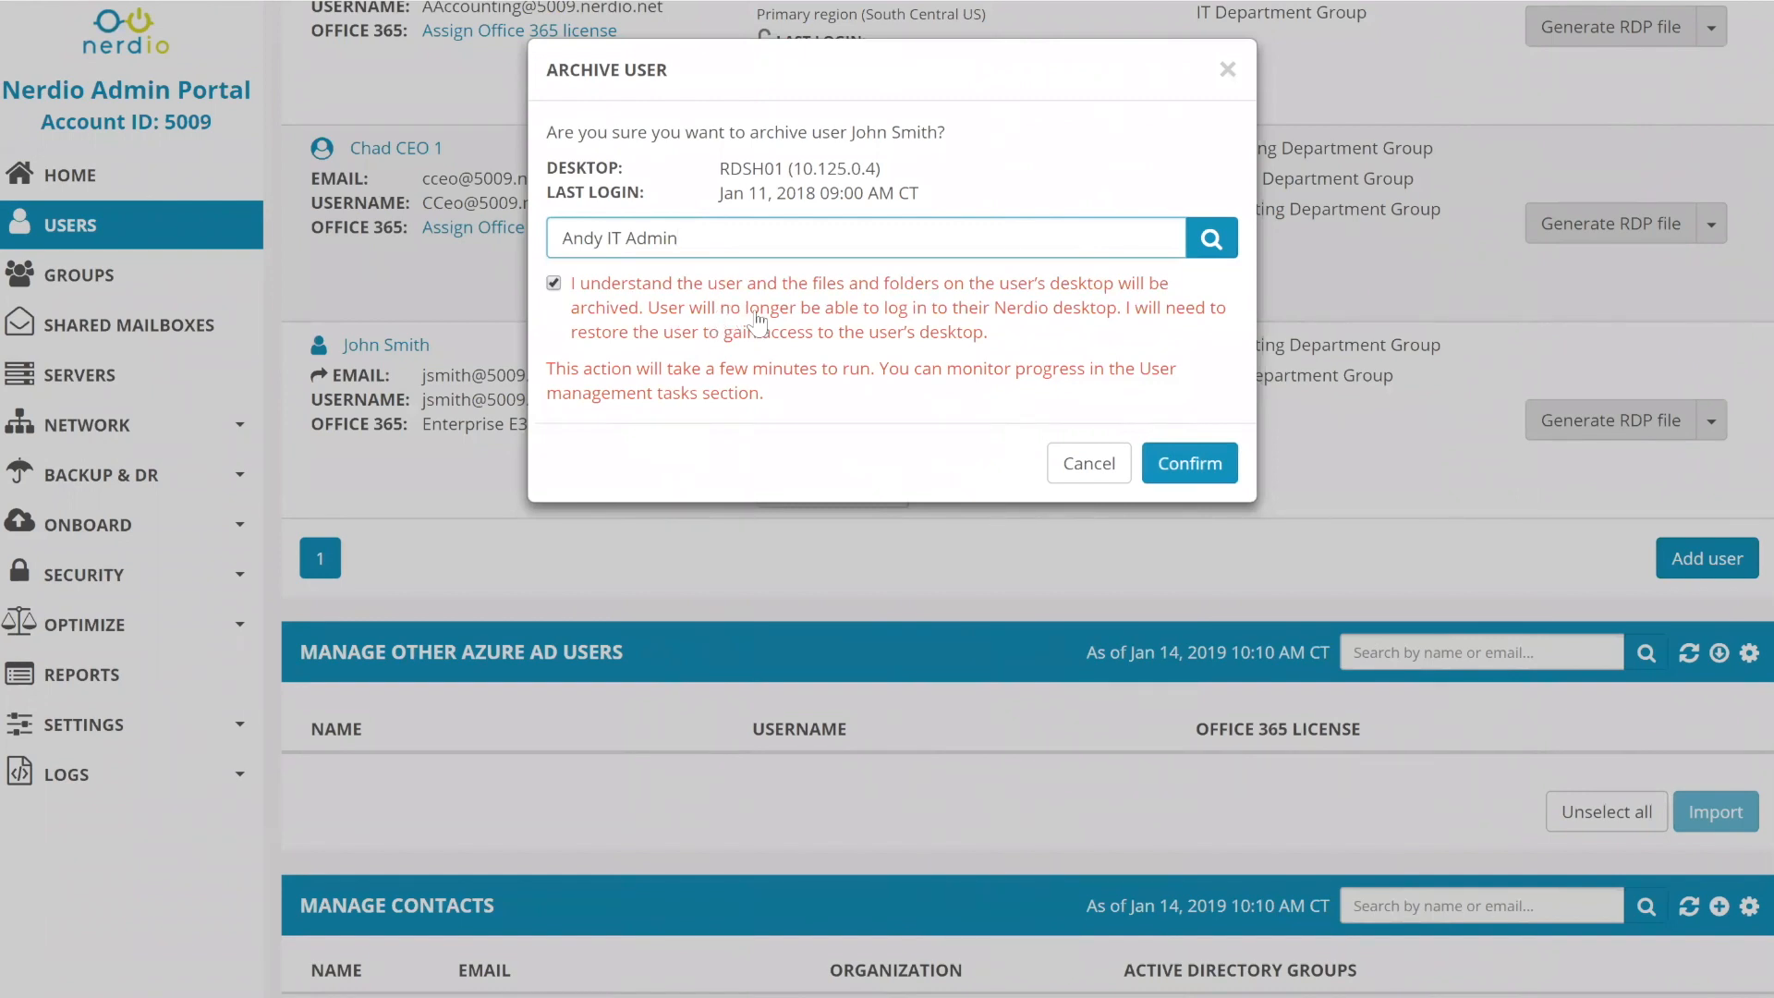
left_click(1080, 463)
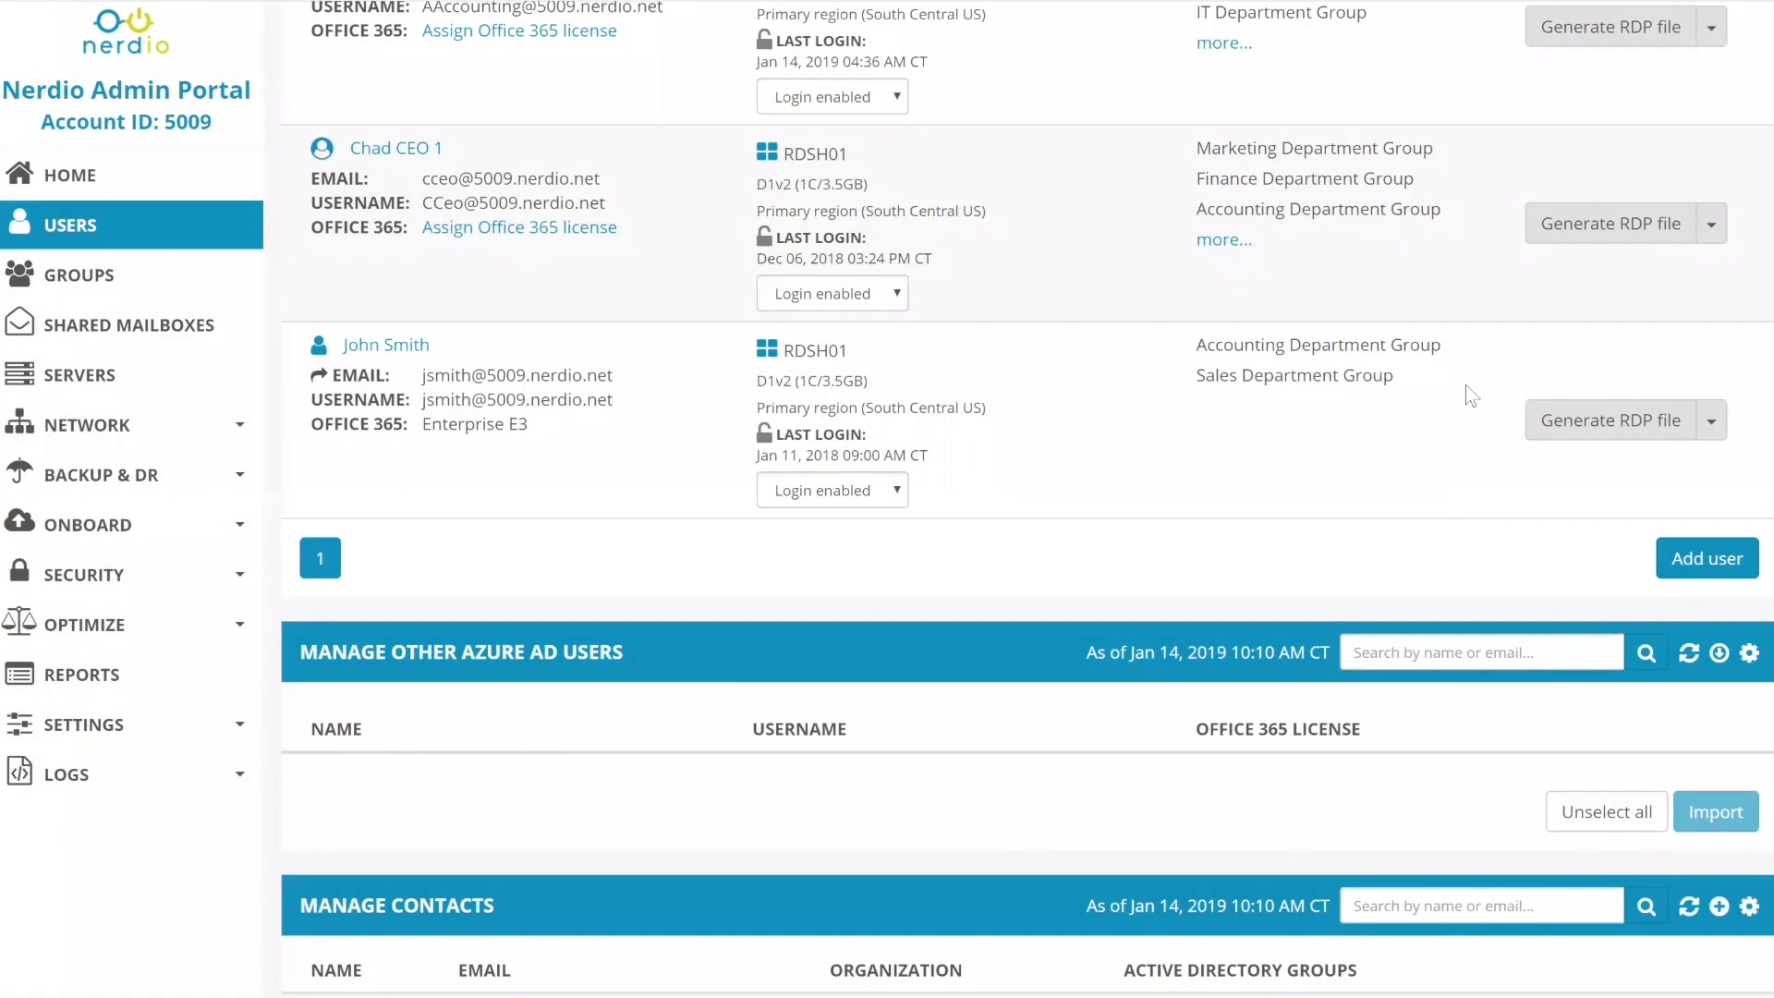
scroll(1466, 384, "up", 5)
- Turn on Show archived users, then start archiving the Accounting and Sales user
left_click(1750, 131)
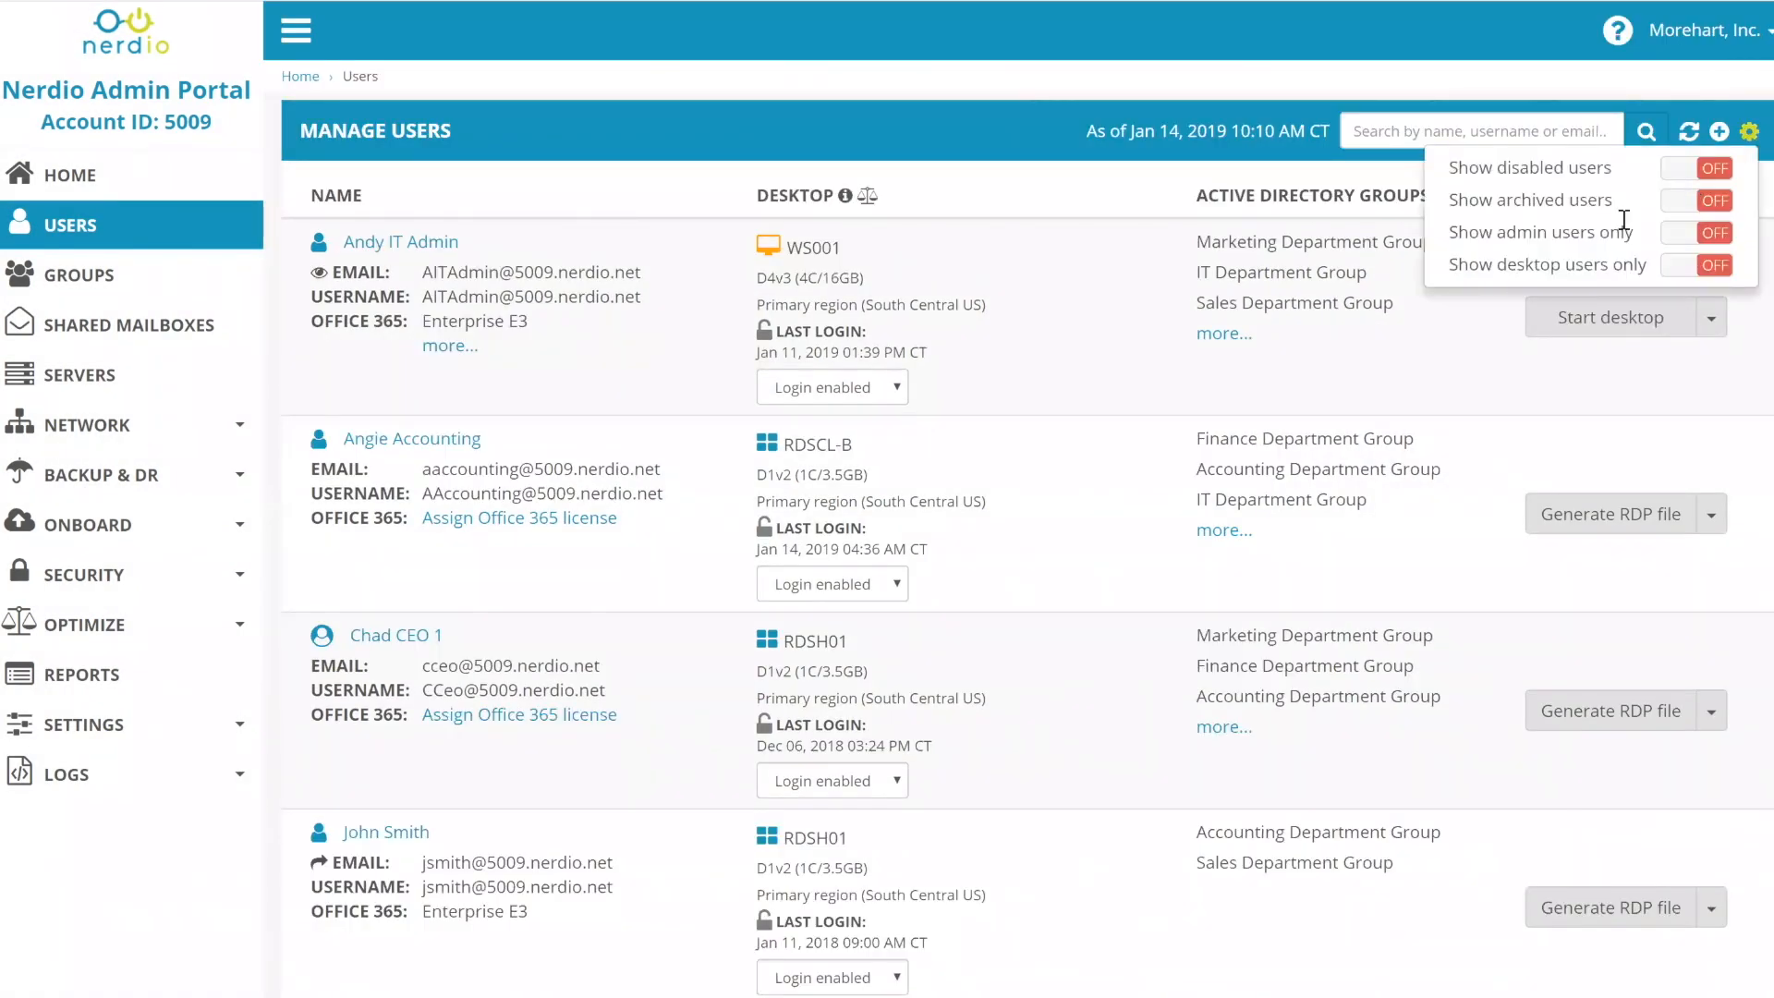
left_click(1688, 200)
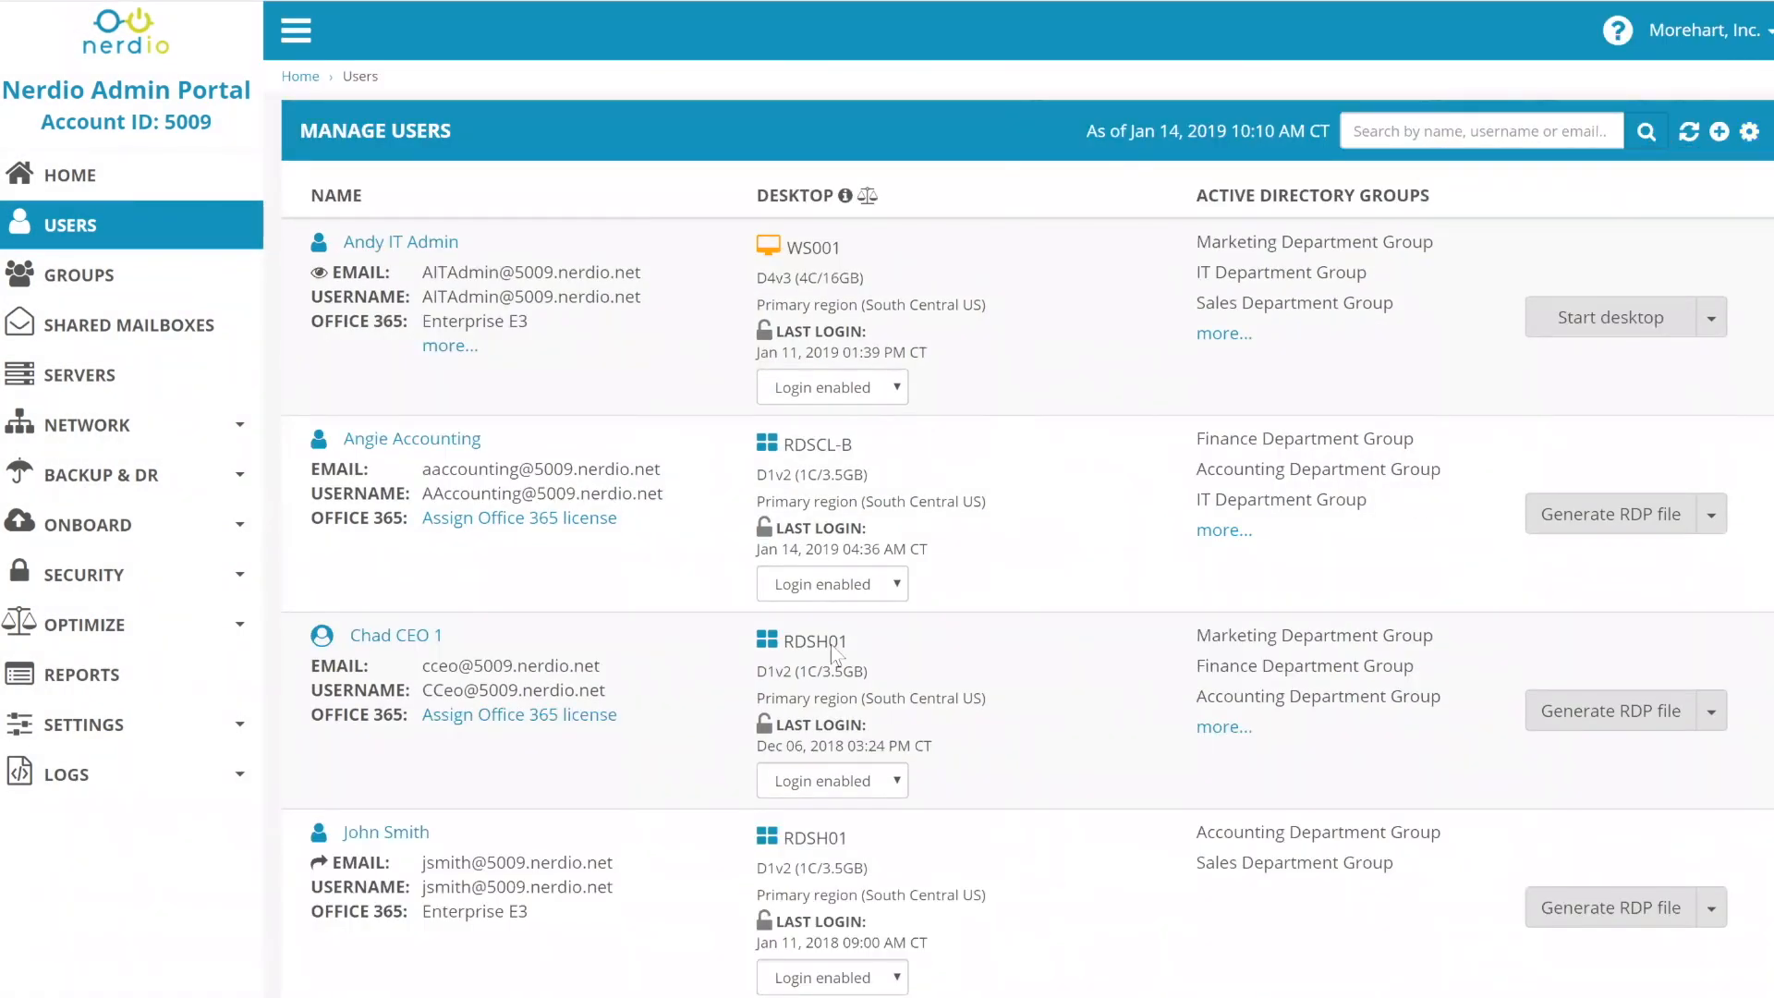
scroll(497, 447, "down", 5)
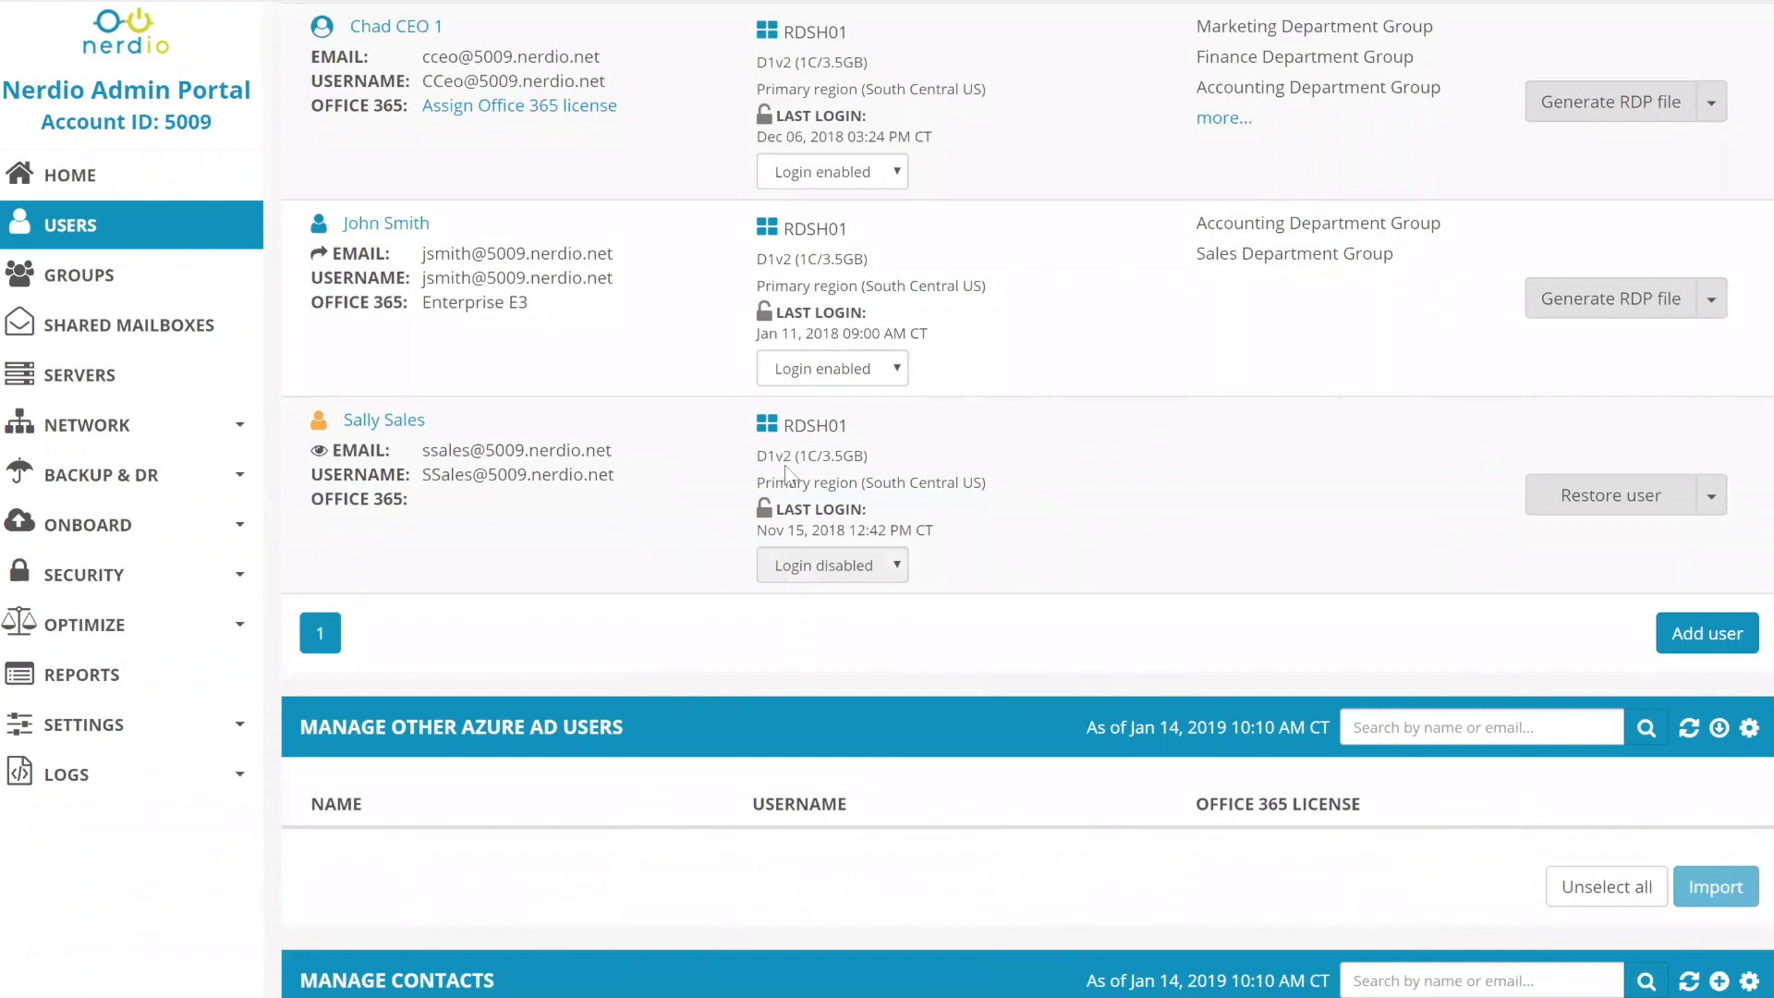
left_click(1719, 305)
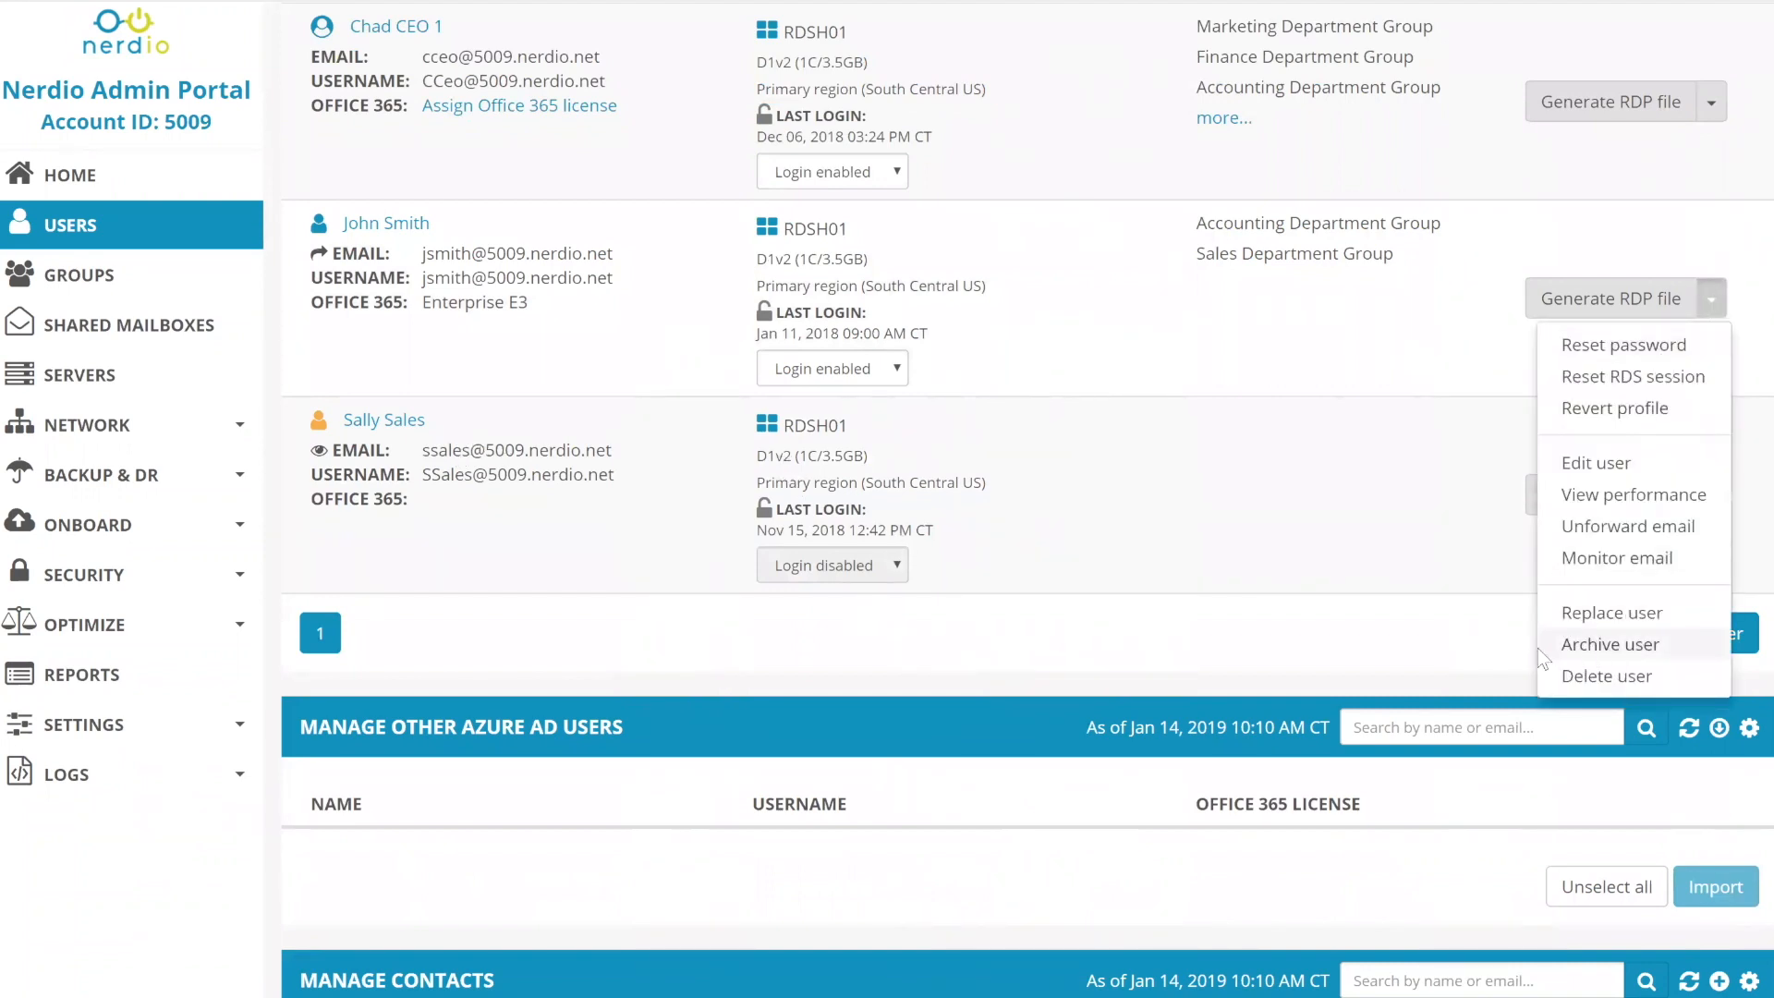
left_click(1562, 649)
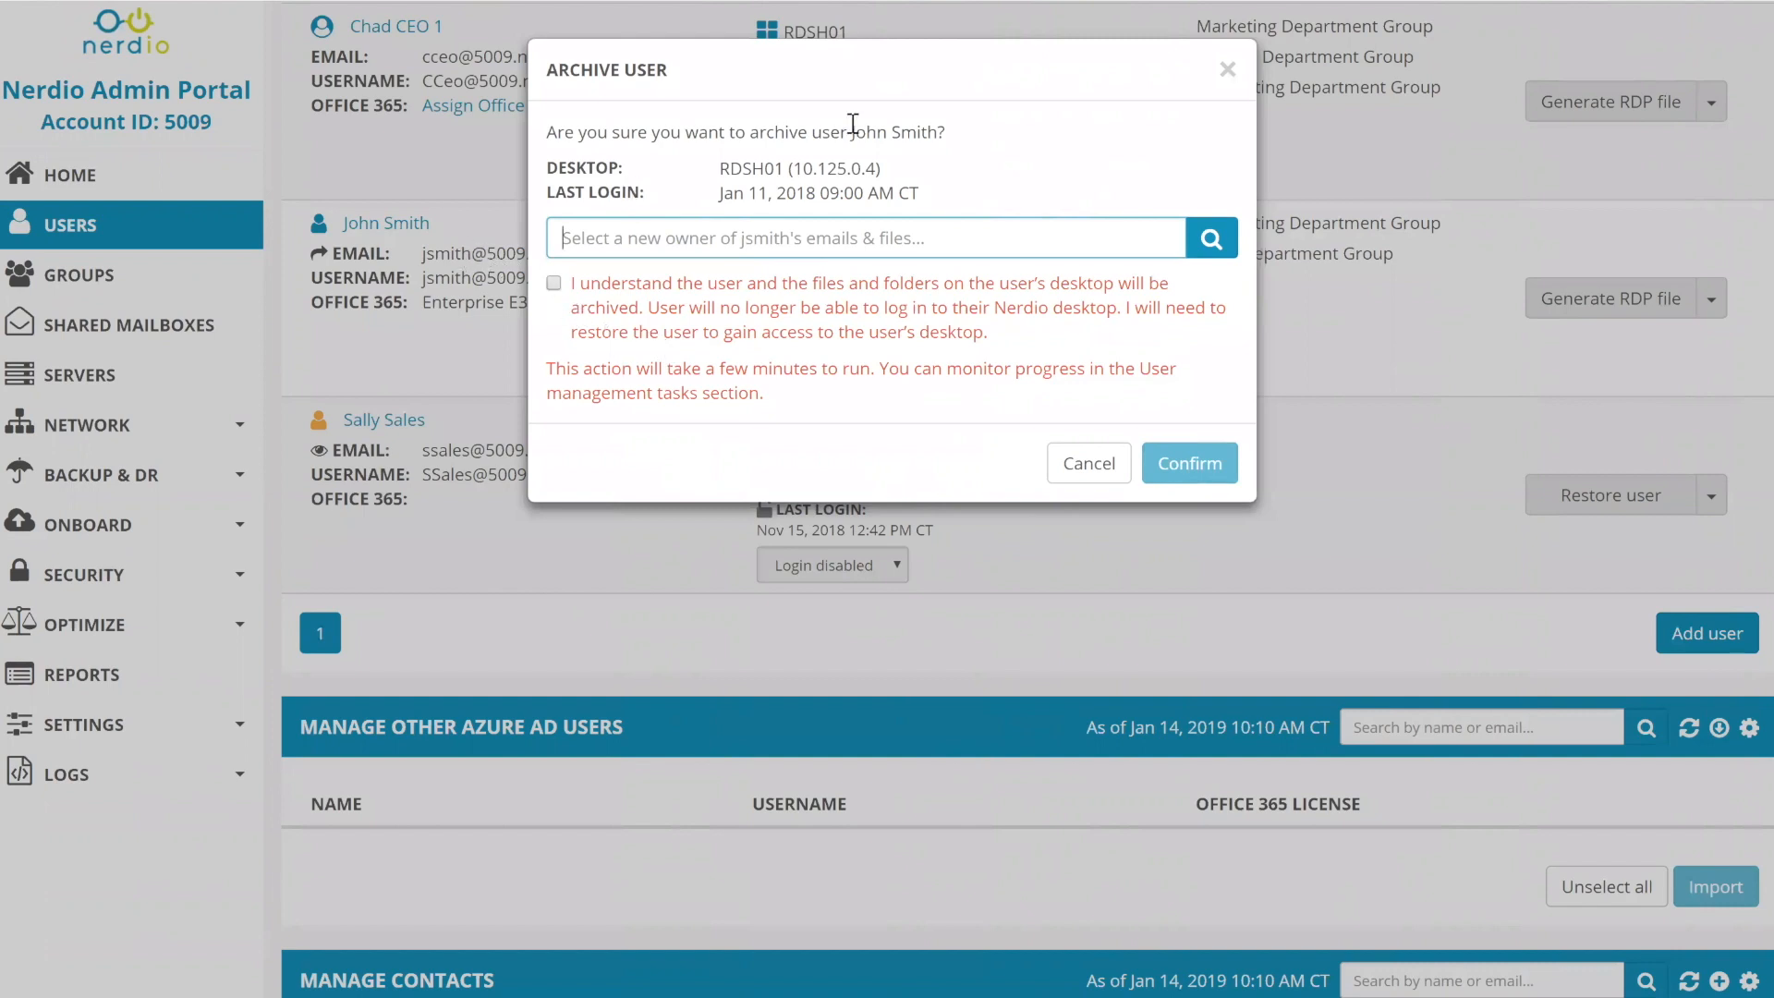
- Enter the IT admin as new owner, cancel the archive, and go to Shared Mailboxes
left_click_drag(848, 133, 941, 129)
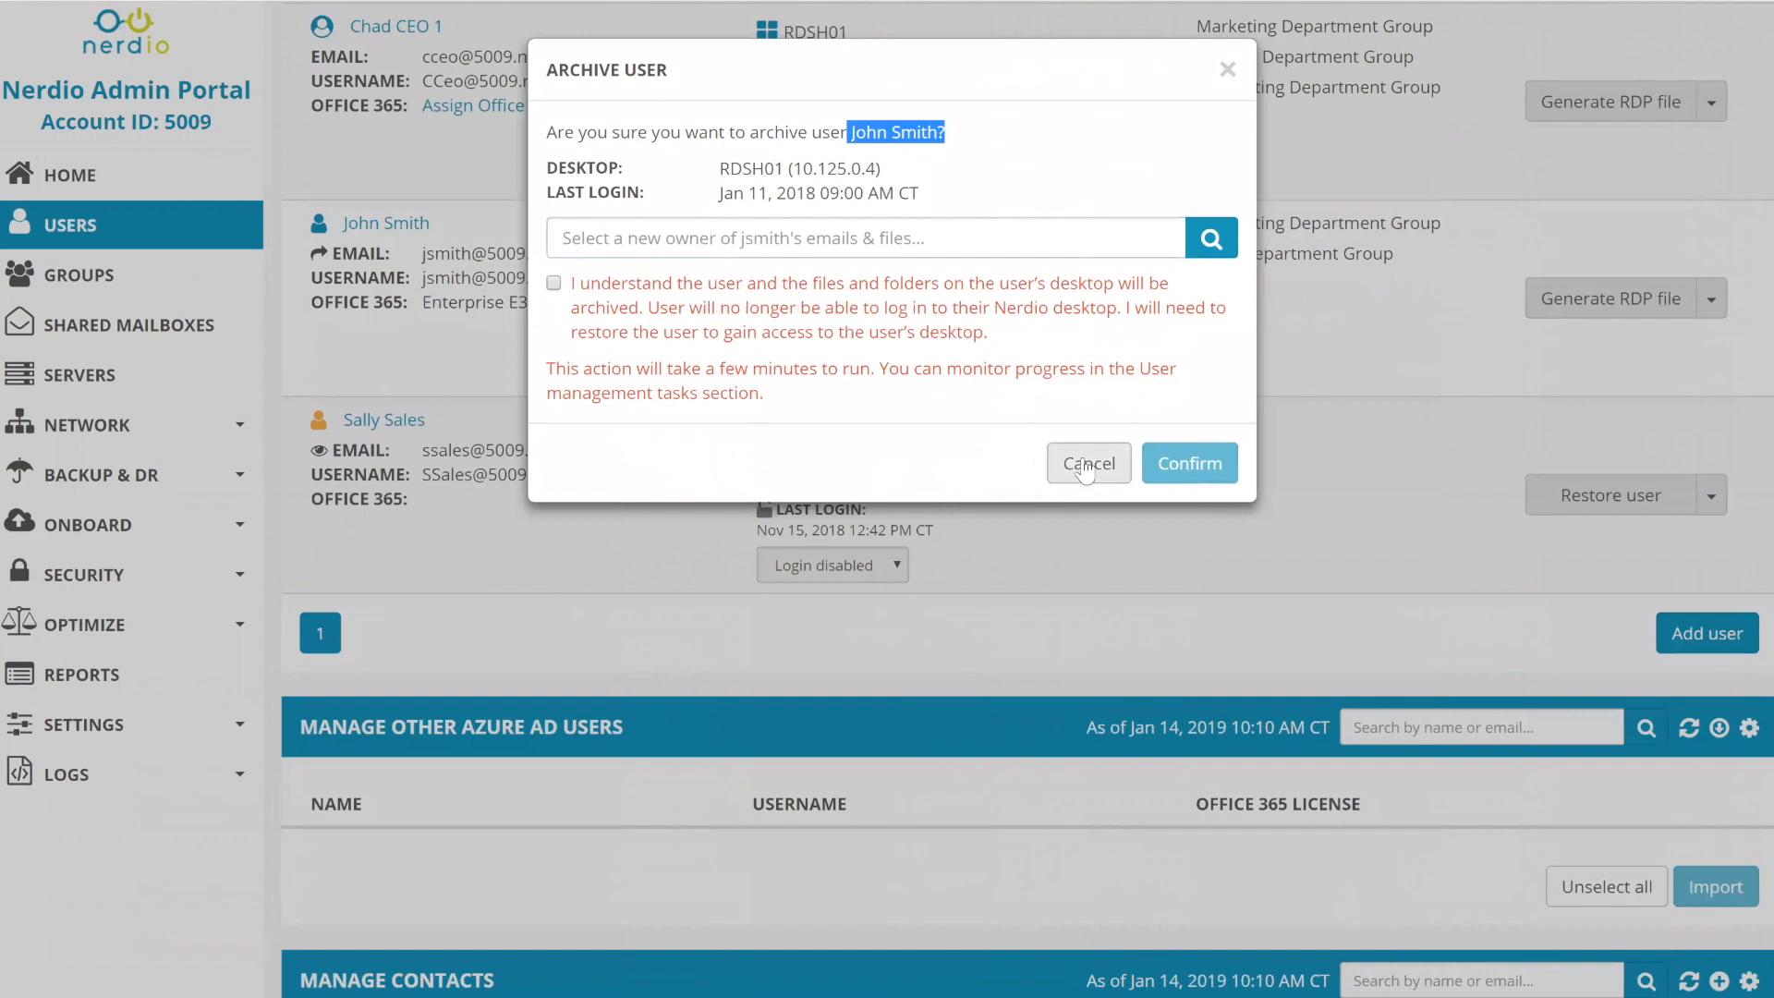
left_click(804, 237)
type("a")
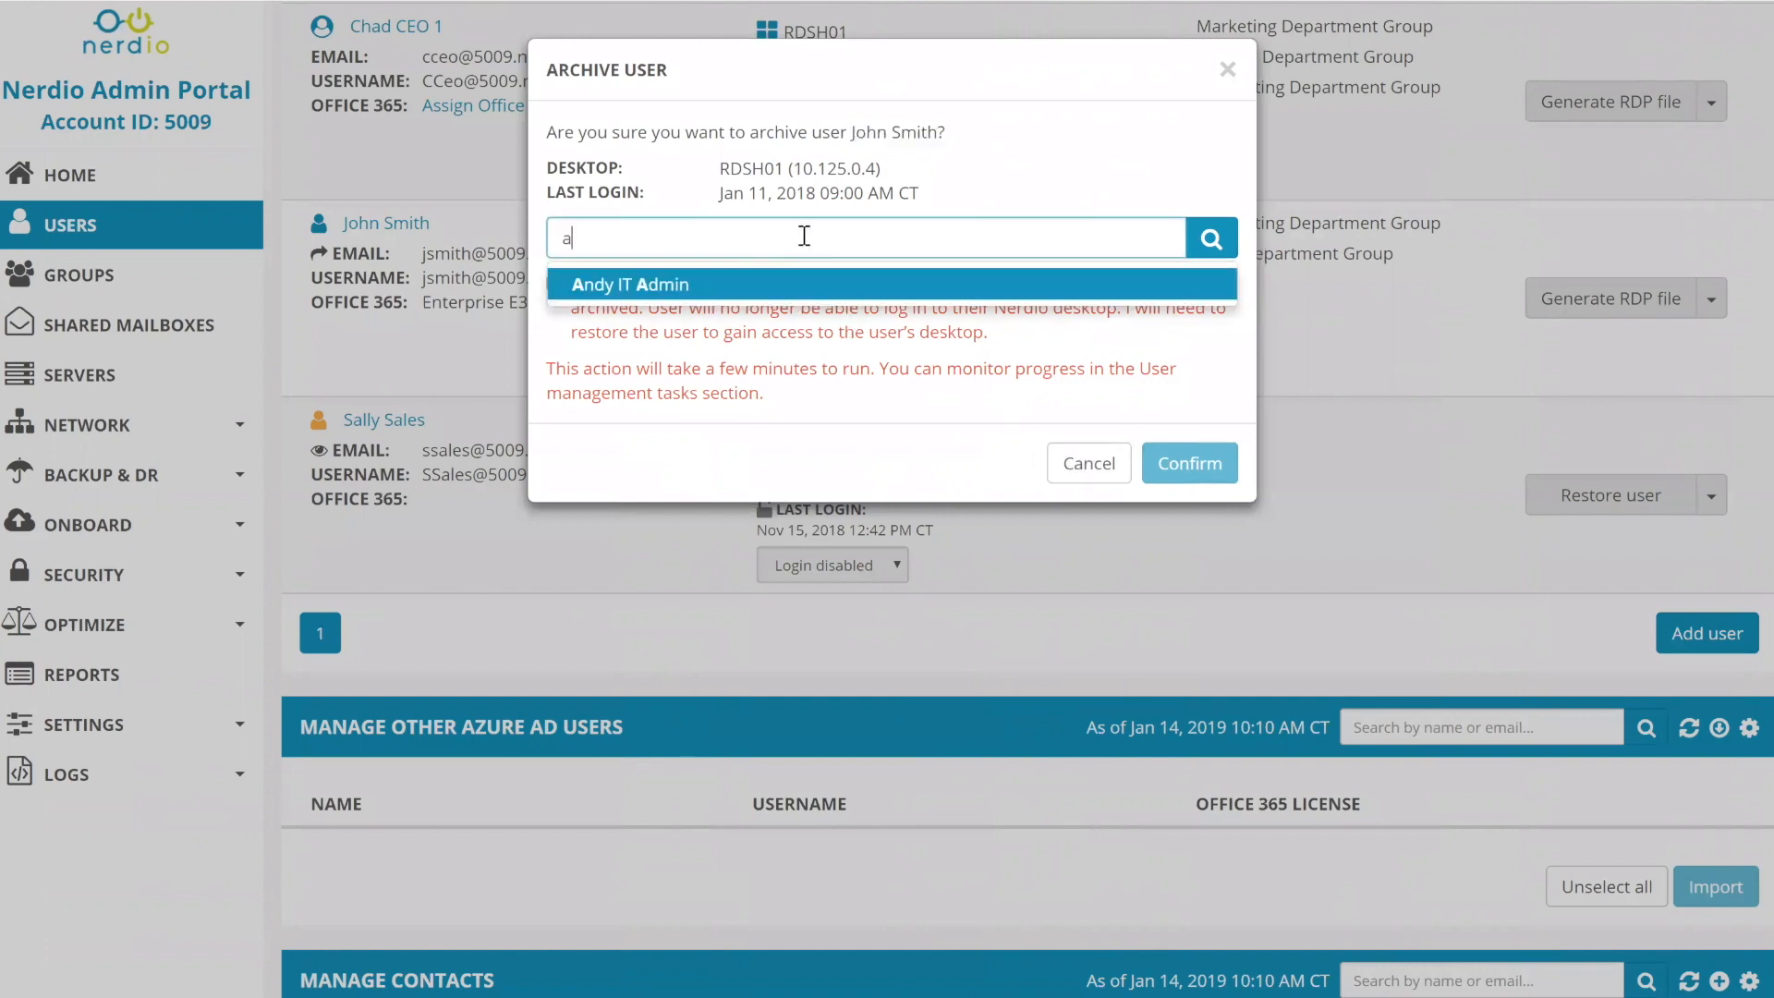
key("Return")
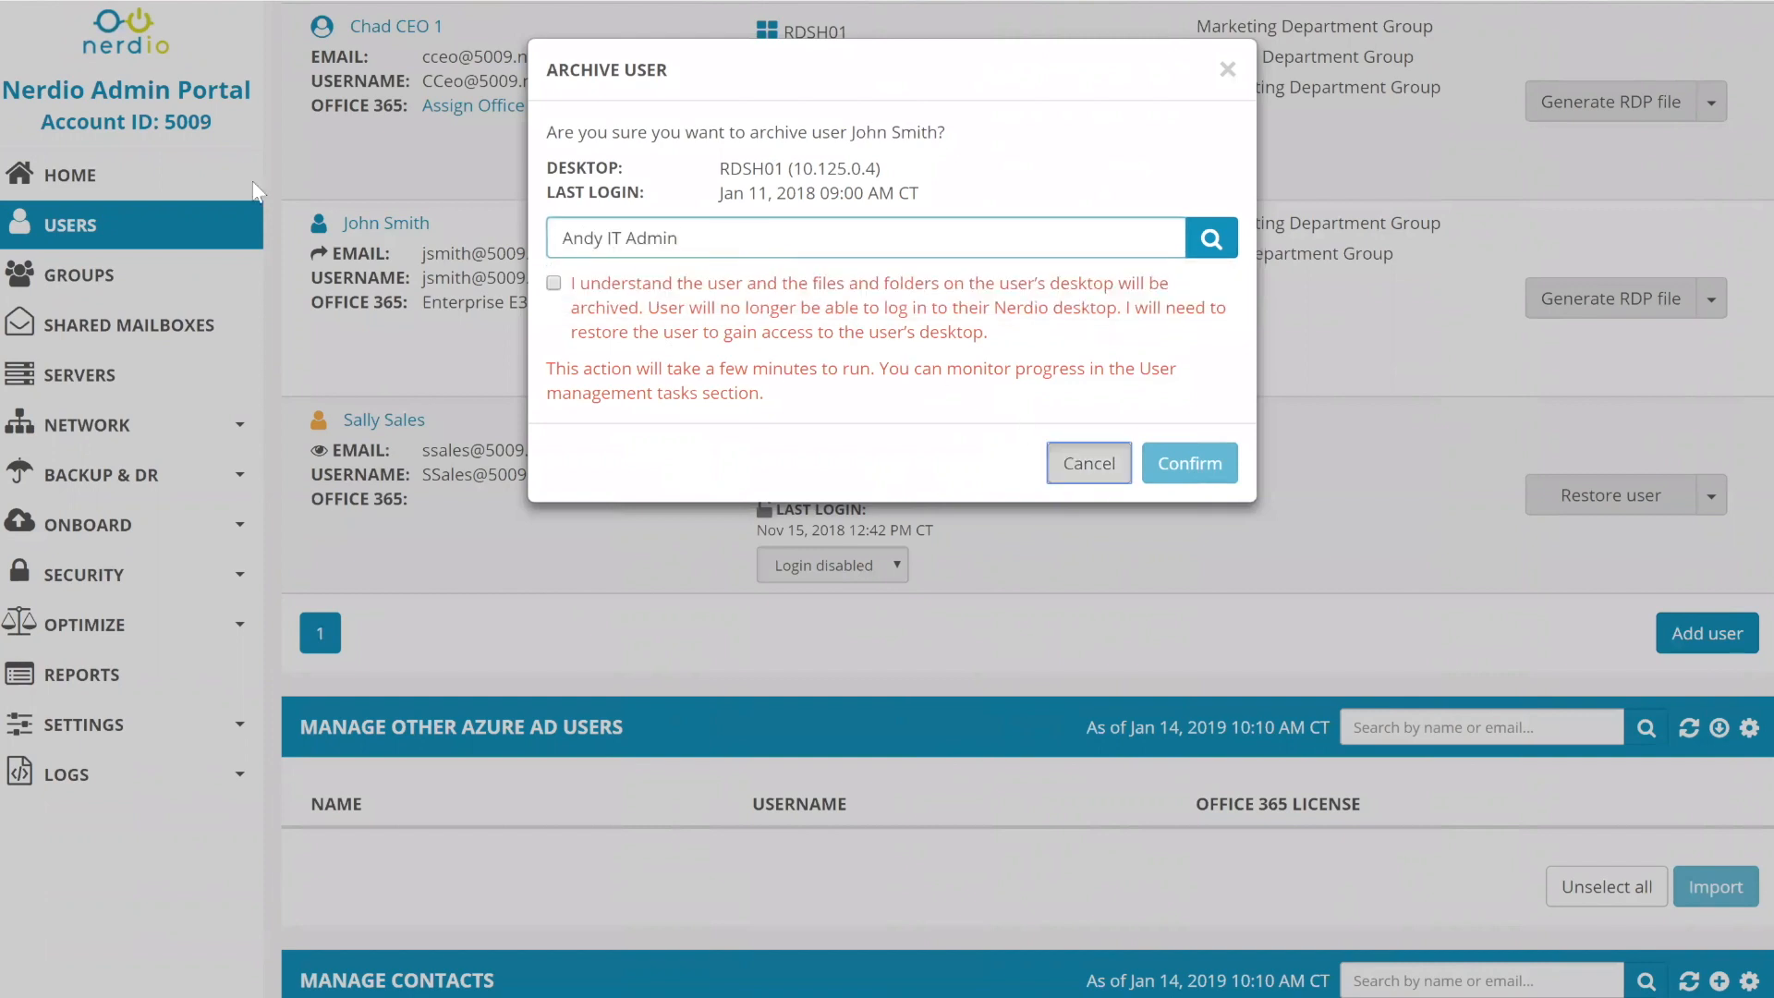
left_click(257, 191)
left_click(251, 325)
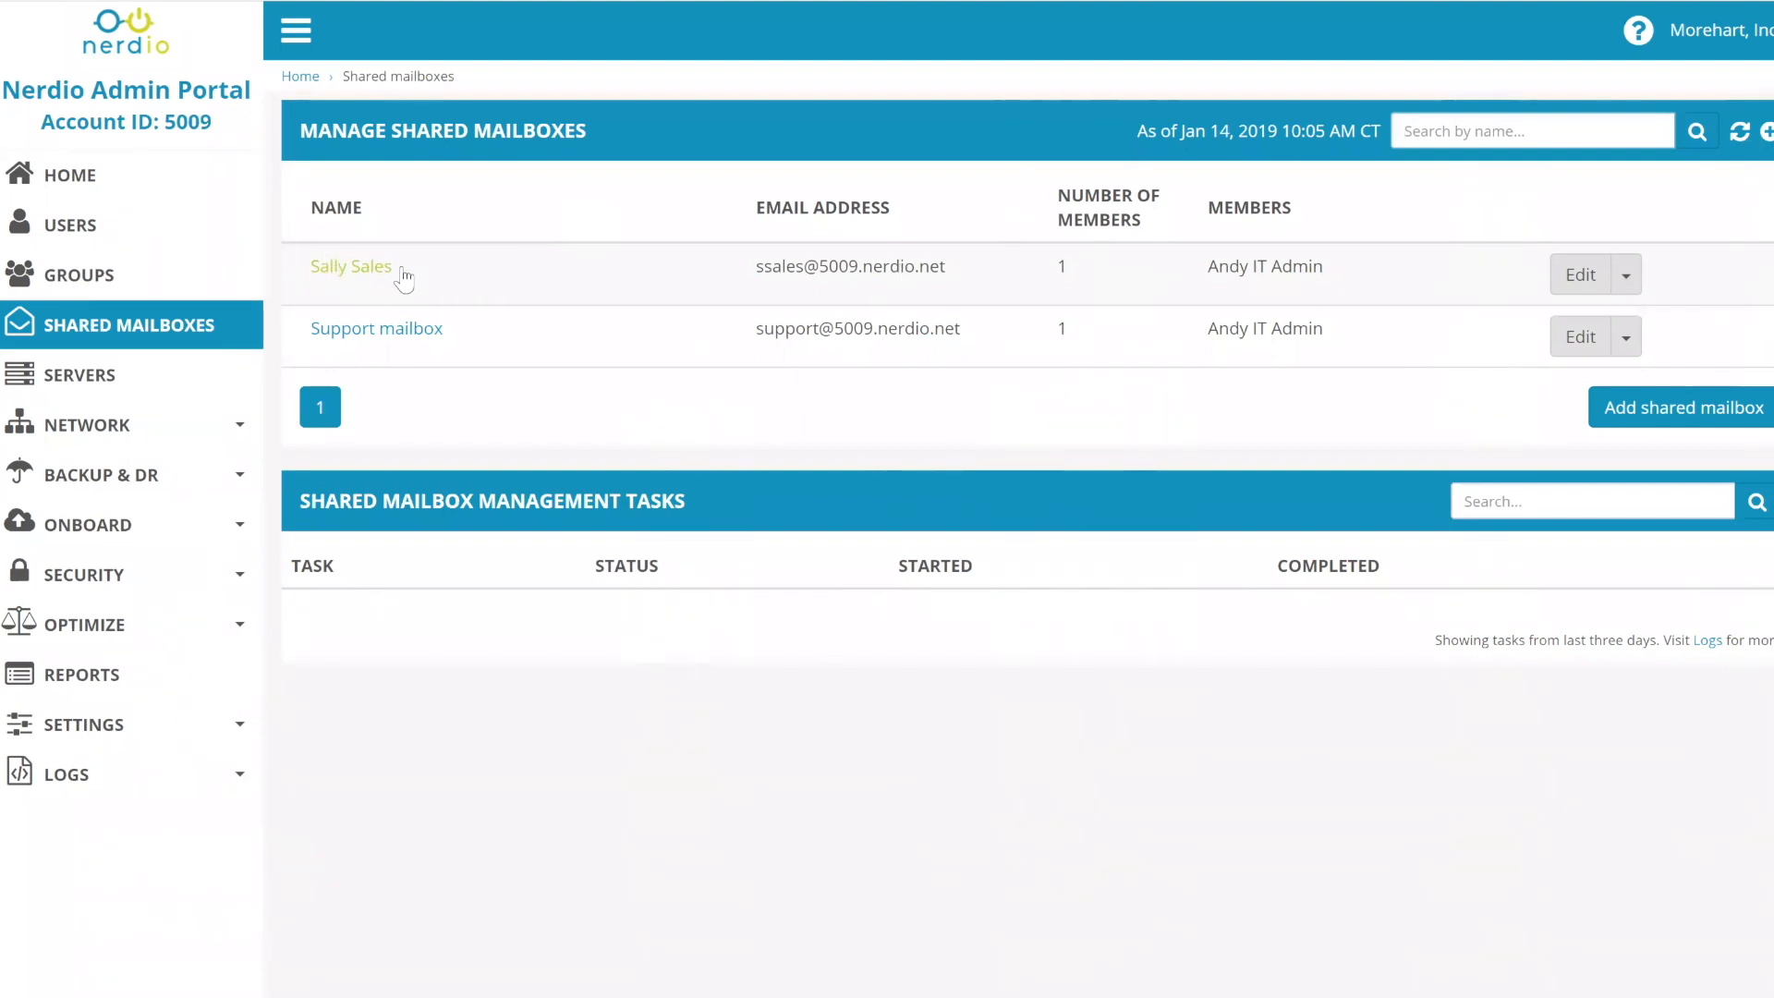
- View the eligible members in the sales shared mailbox's edit form, then return to Users
left_click_drag(1326, 267, 1213, 267)
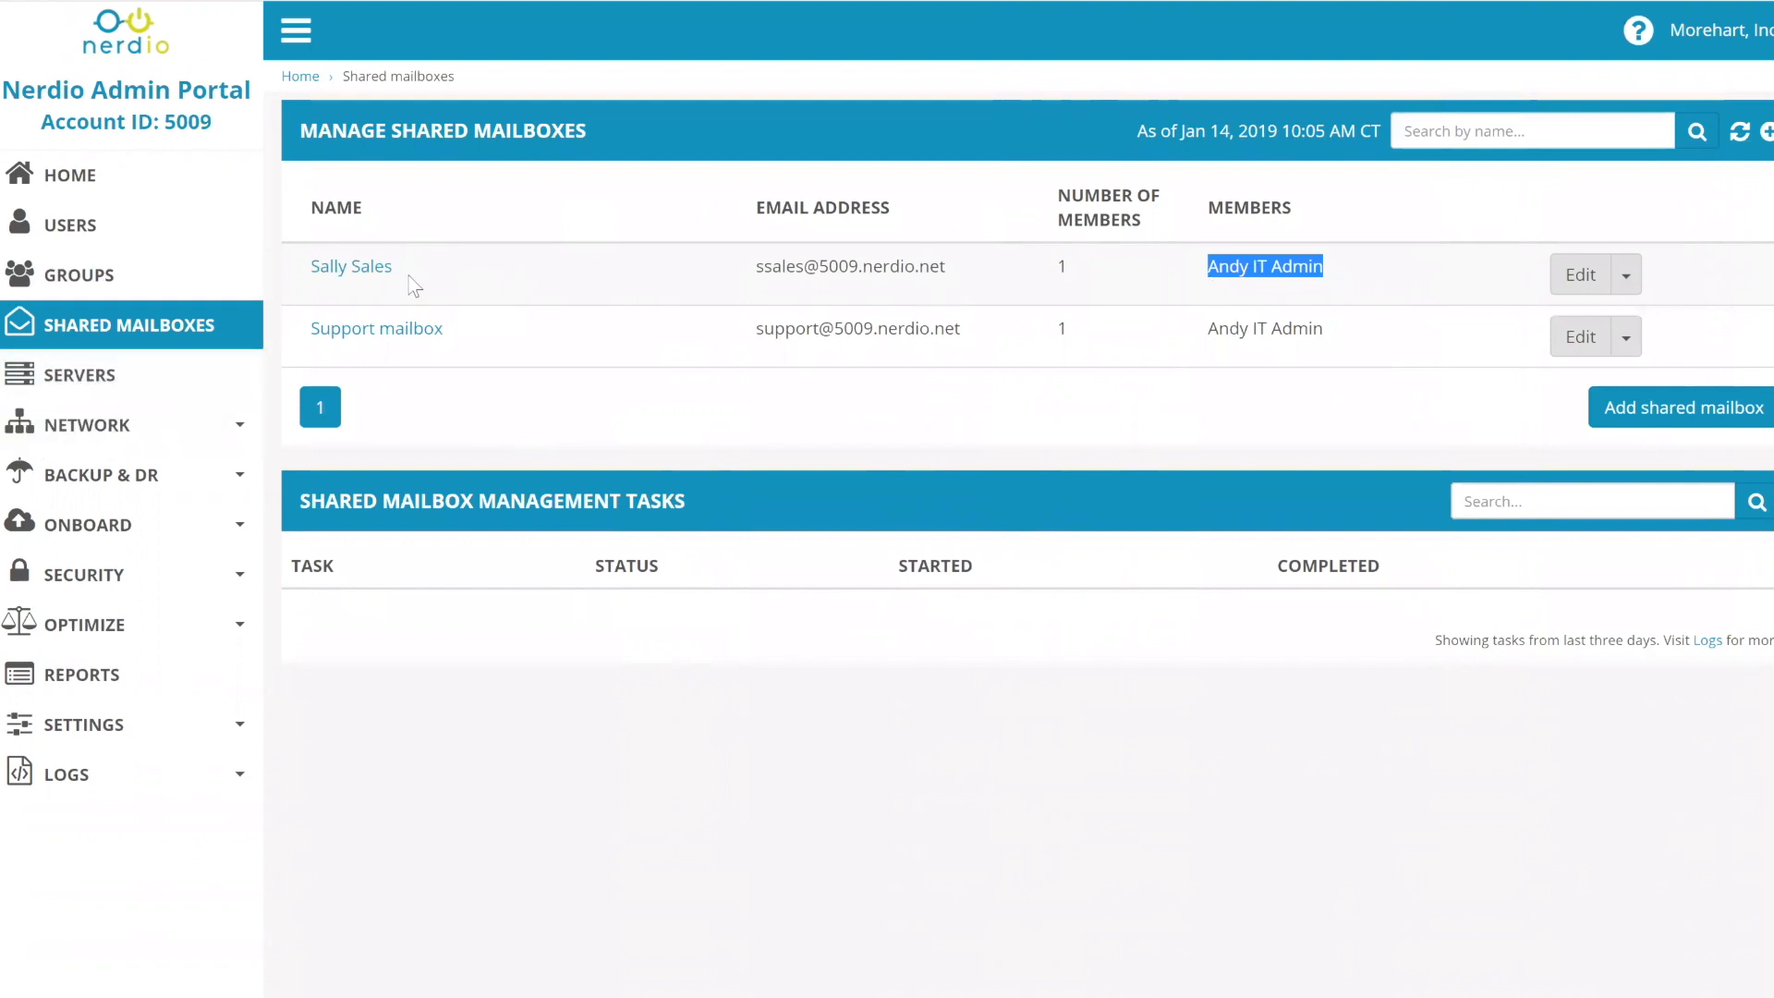
left_click(1580, 273)
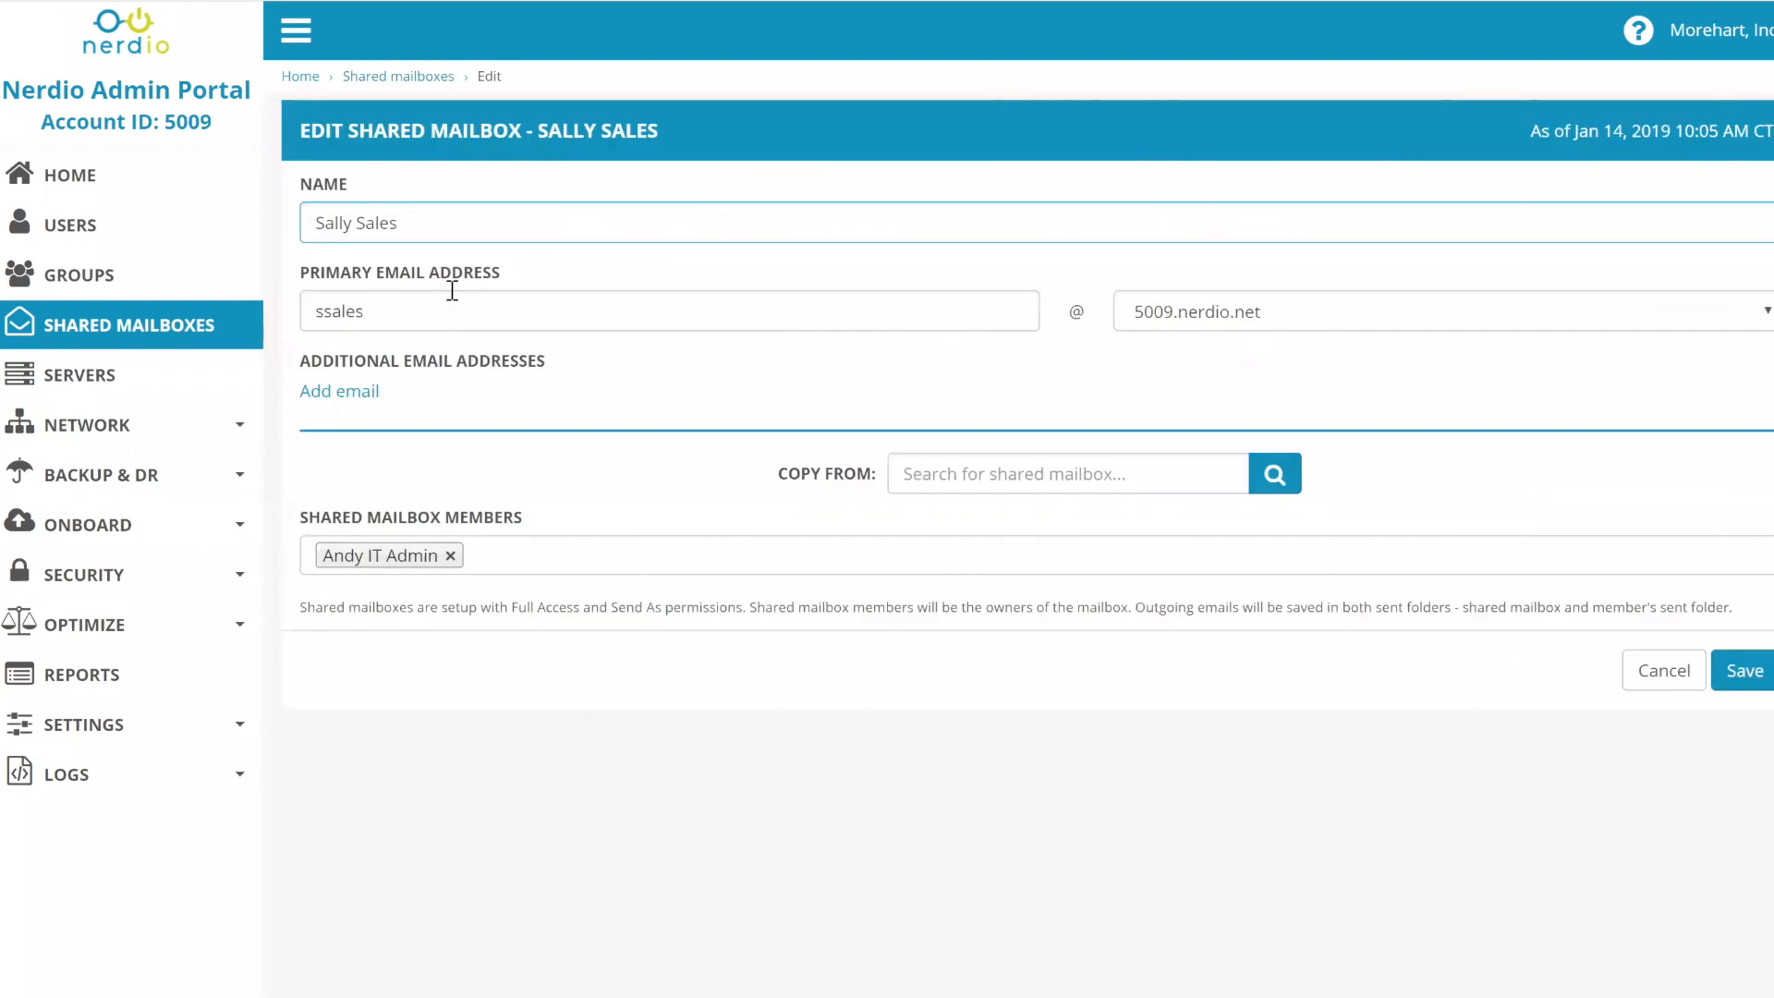
left_click(555, 558)
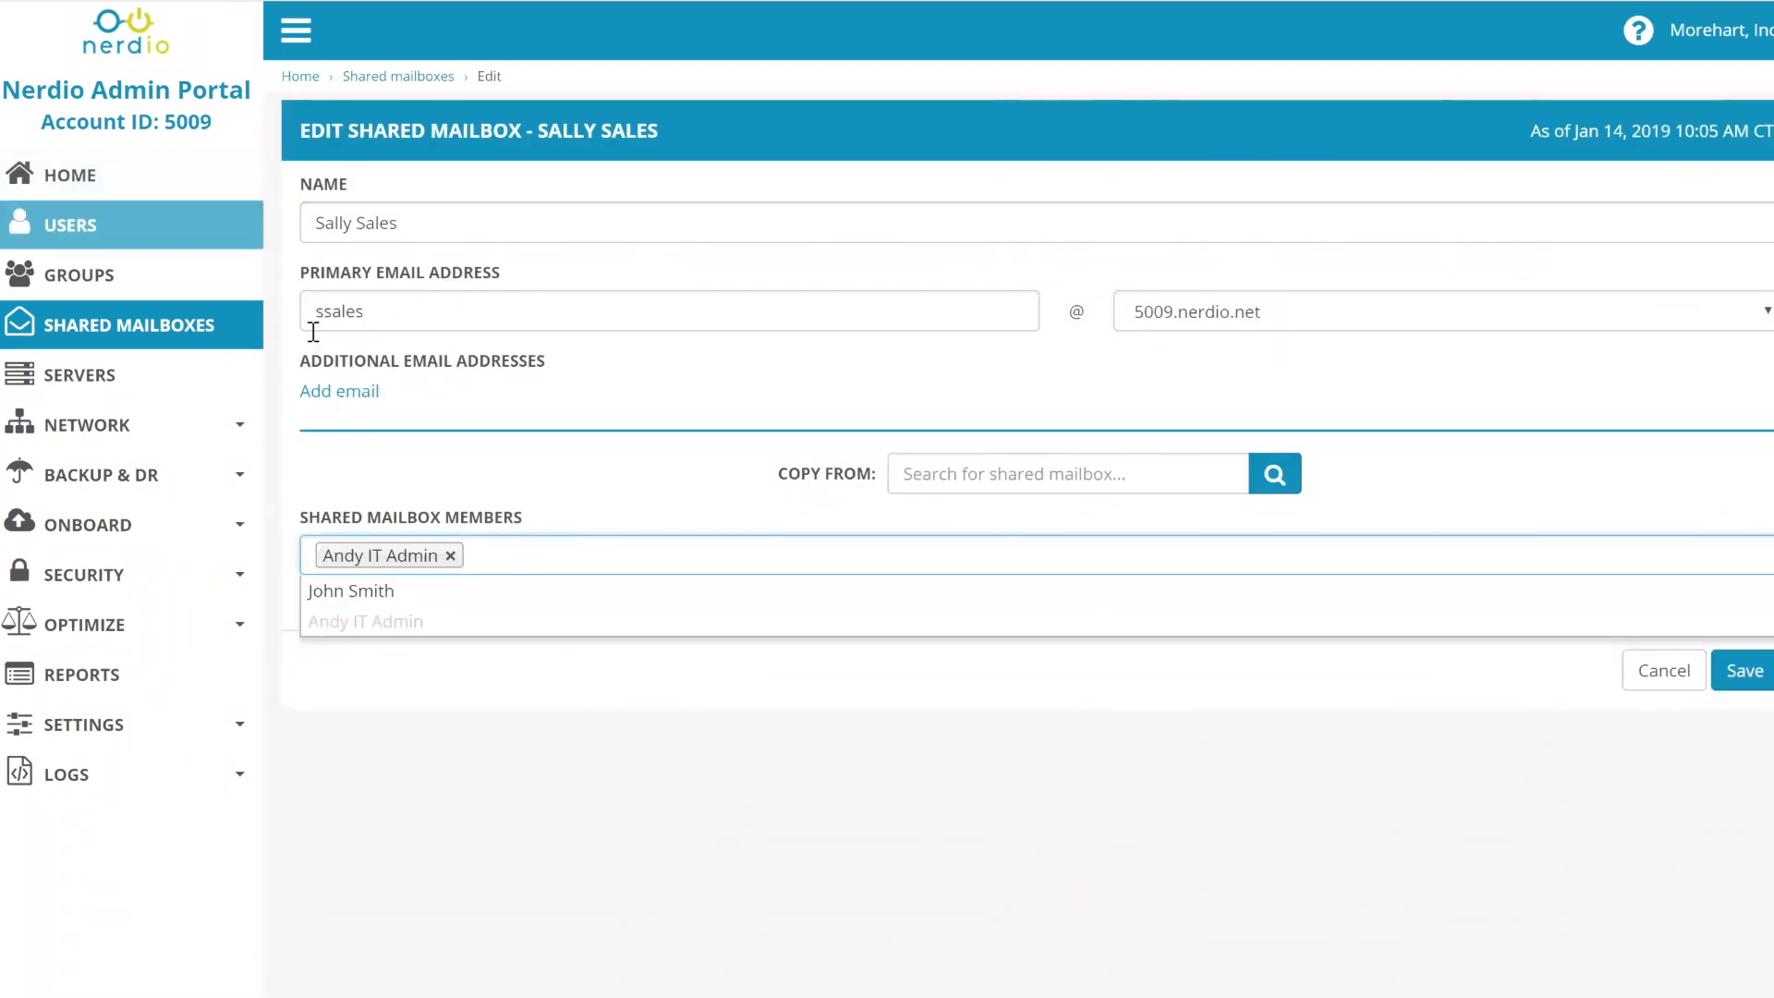
left_click(100, 227)
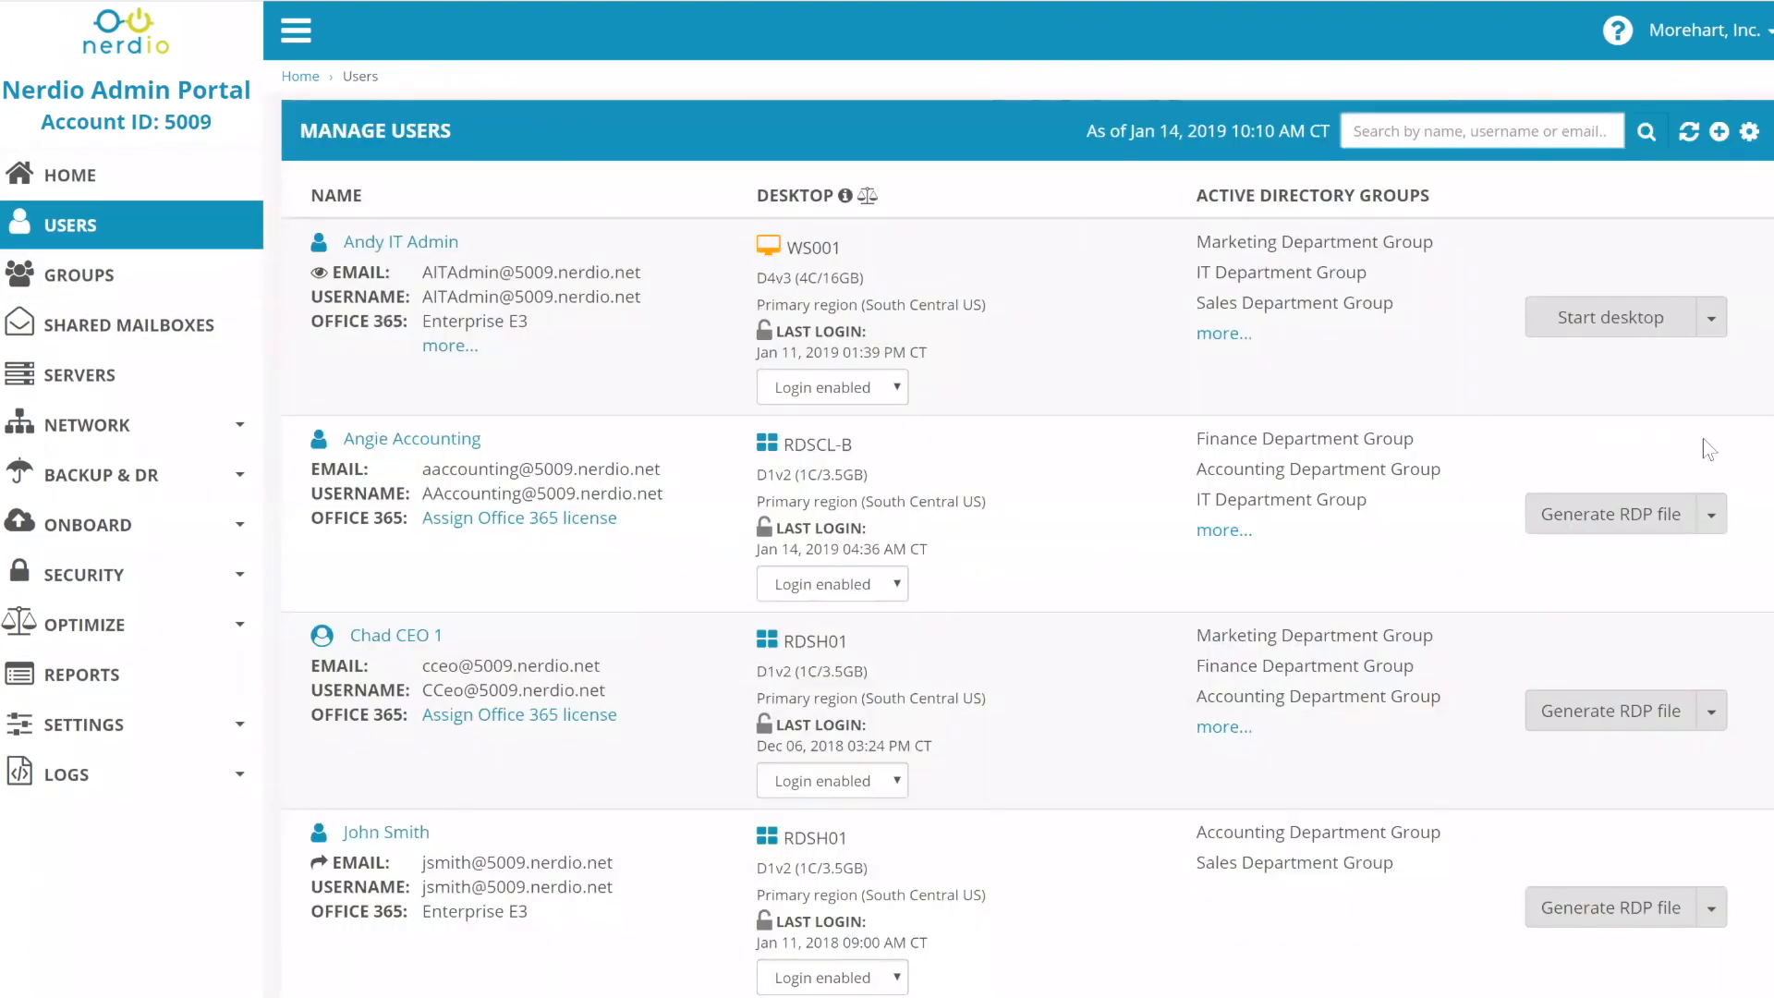
- Open Archive user for the Accounting and Sales user and select the IT admin as owner
scroll(1723, 757, "down", 3)
left_click(1712, 663)
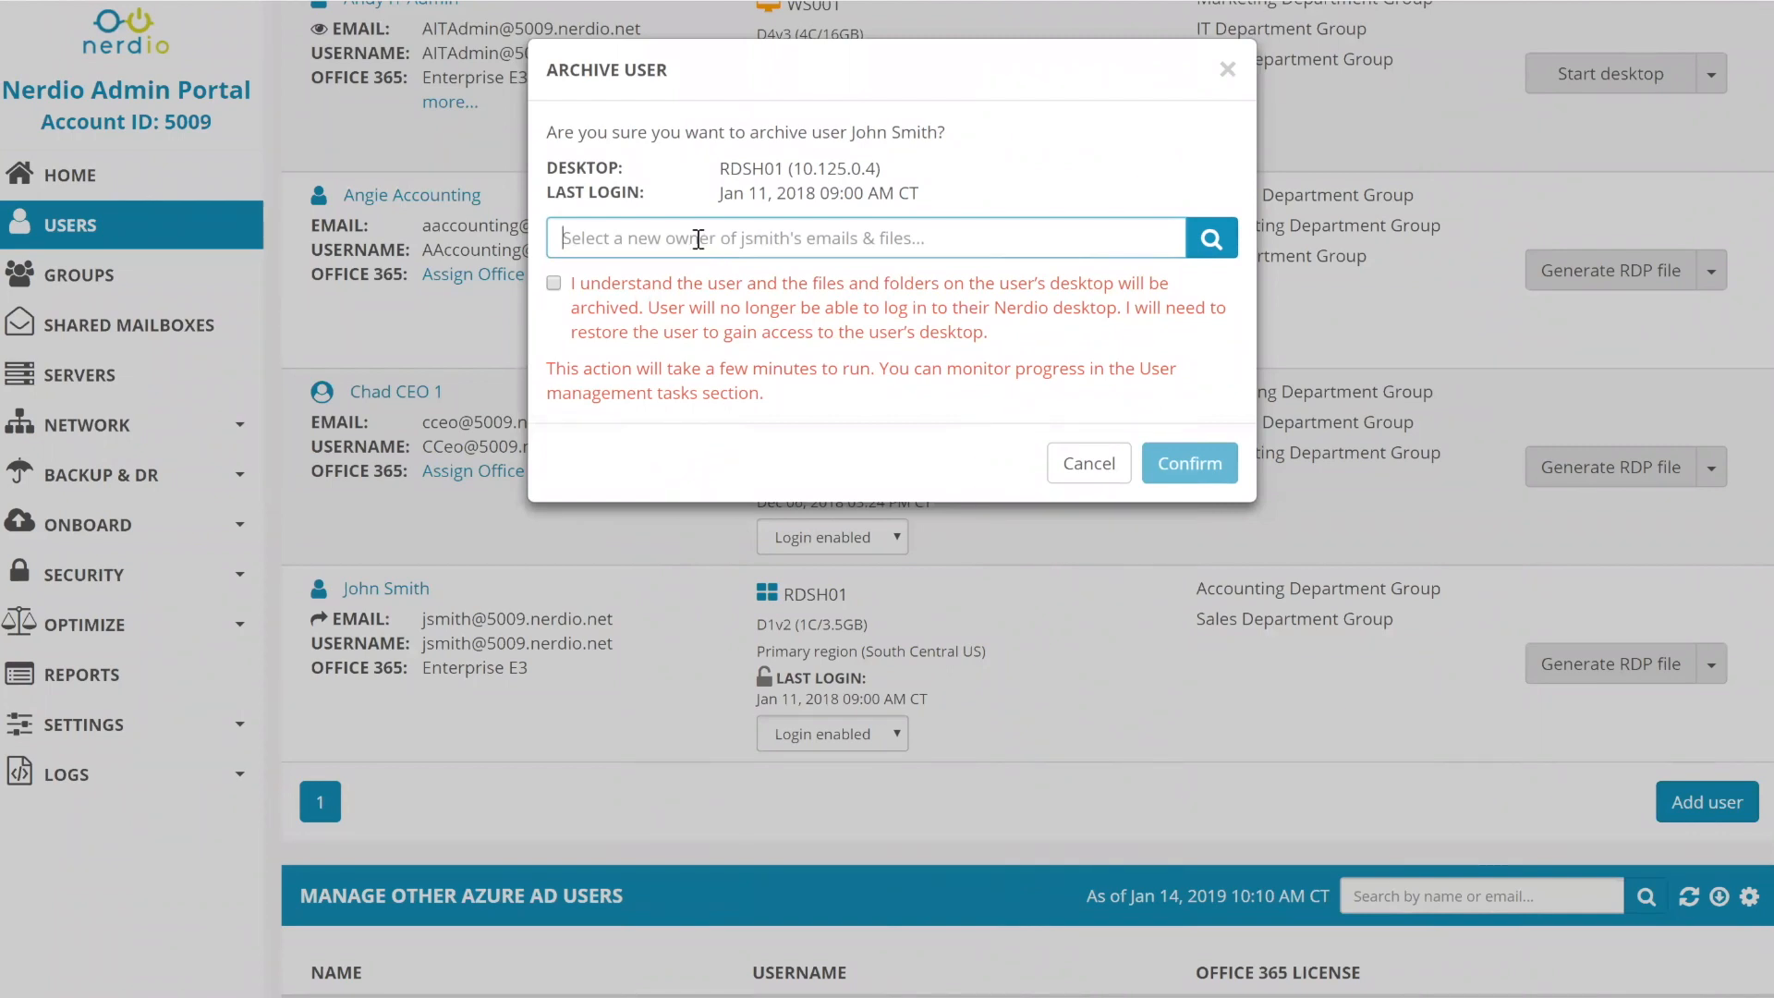
type("a")
left_click(652, 286)
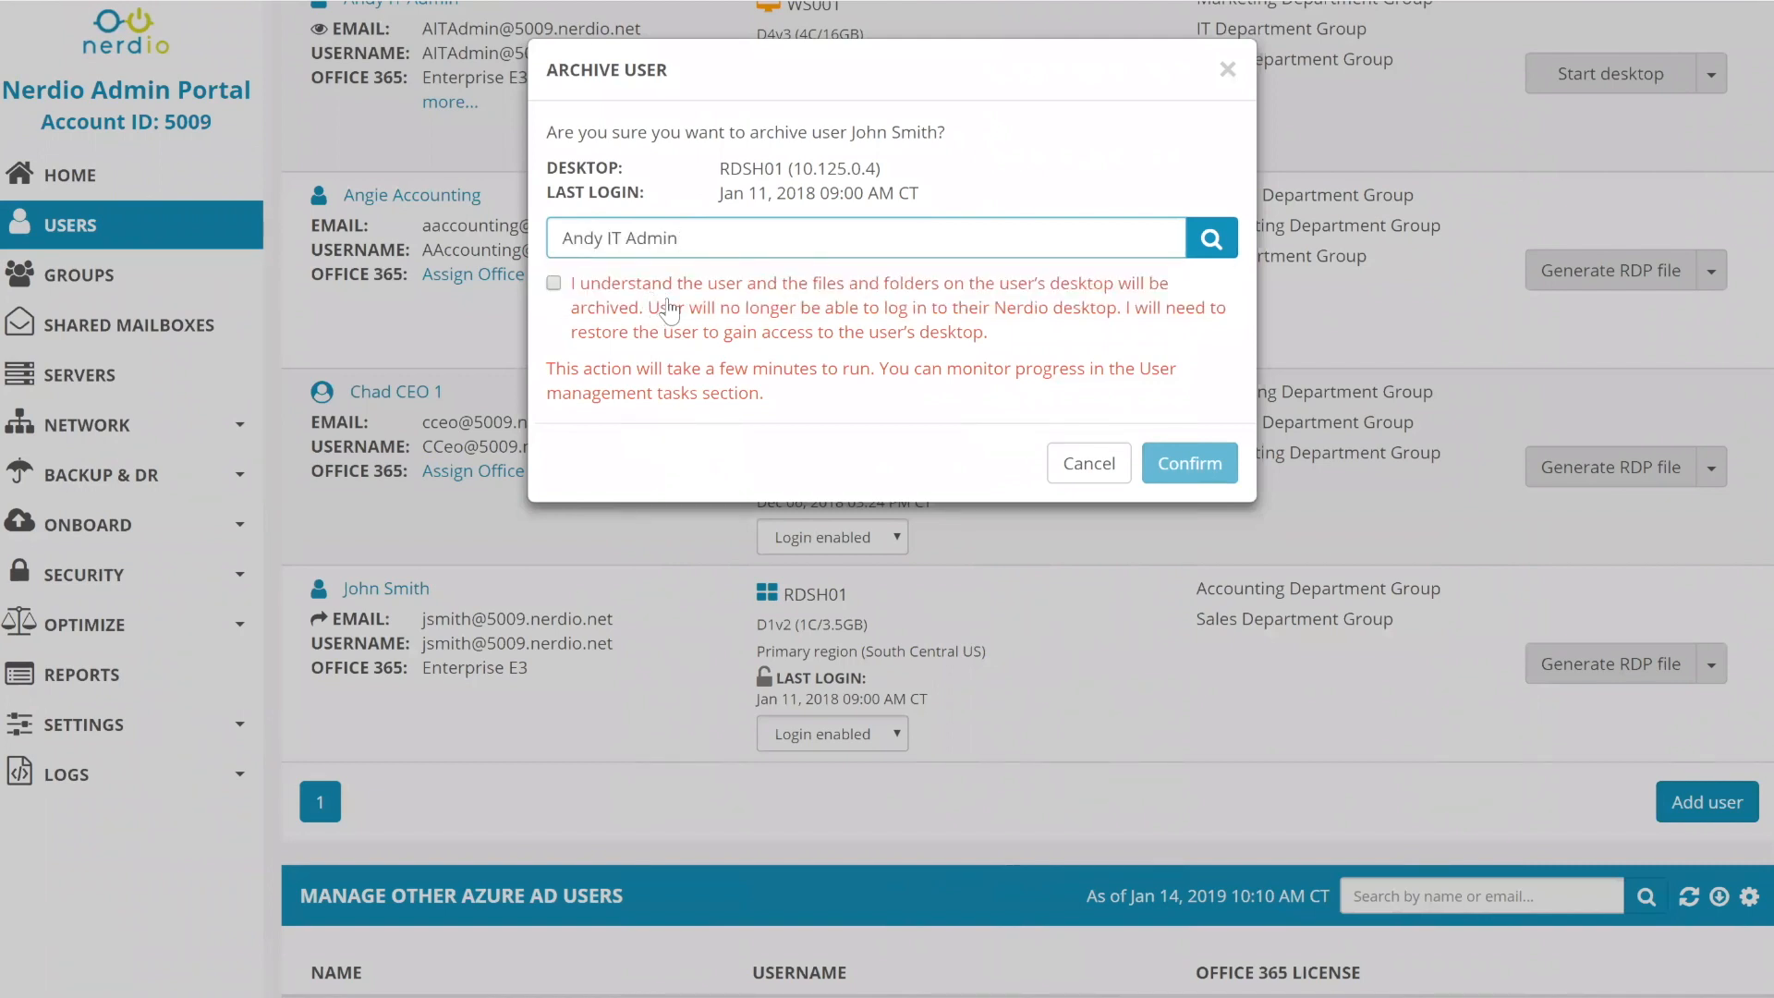
left_click_drag(679, 239, 549, 247)
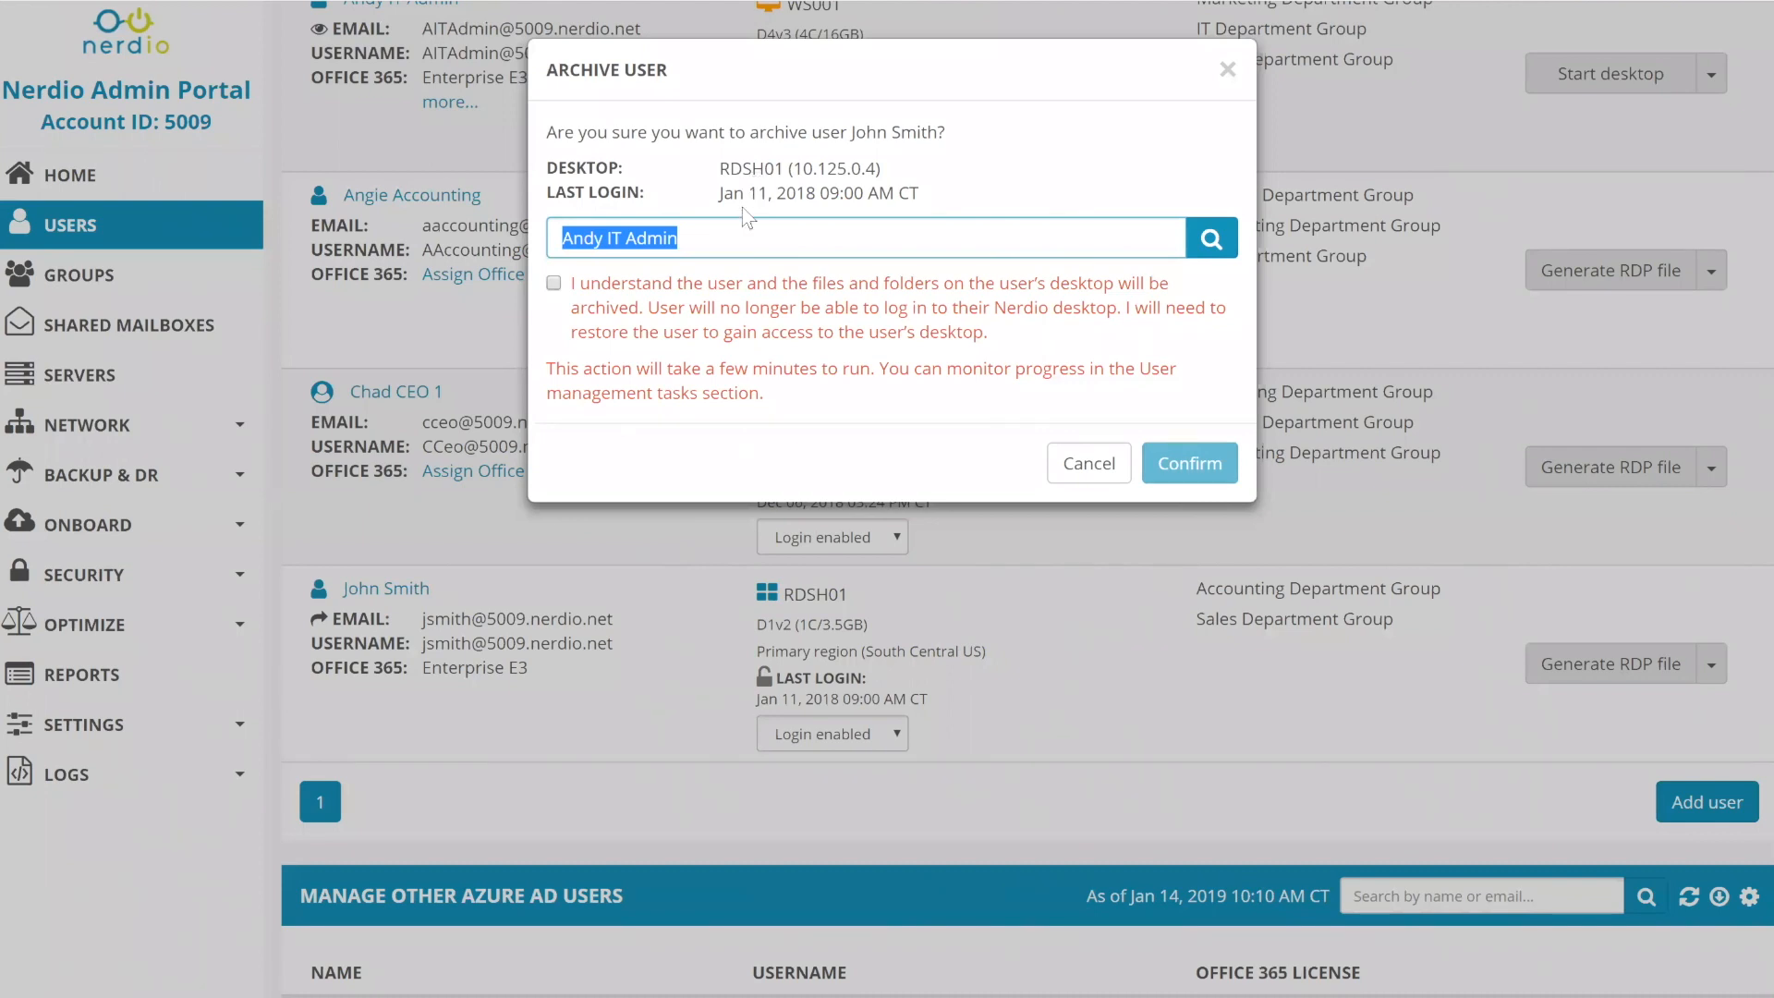
left_click_drag(714, 239, 628, 256)
triple_click(670, 243)
- Close the Archive User dialog unconfirmed, then open and dismiss the list view settings
left_click(1232, 69)
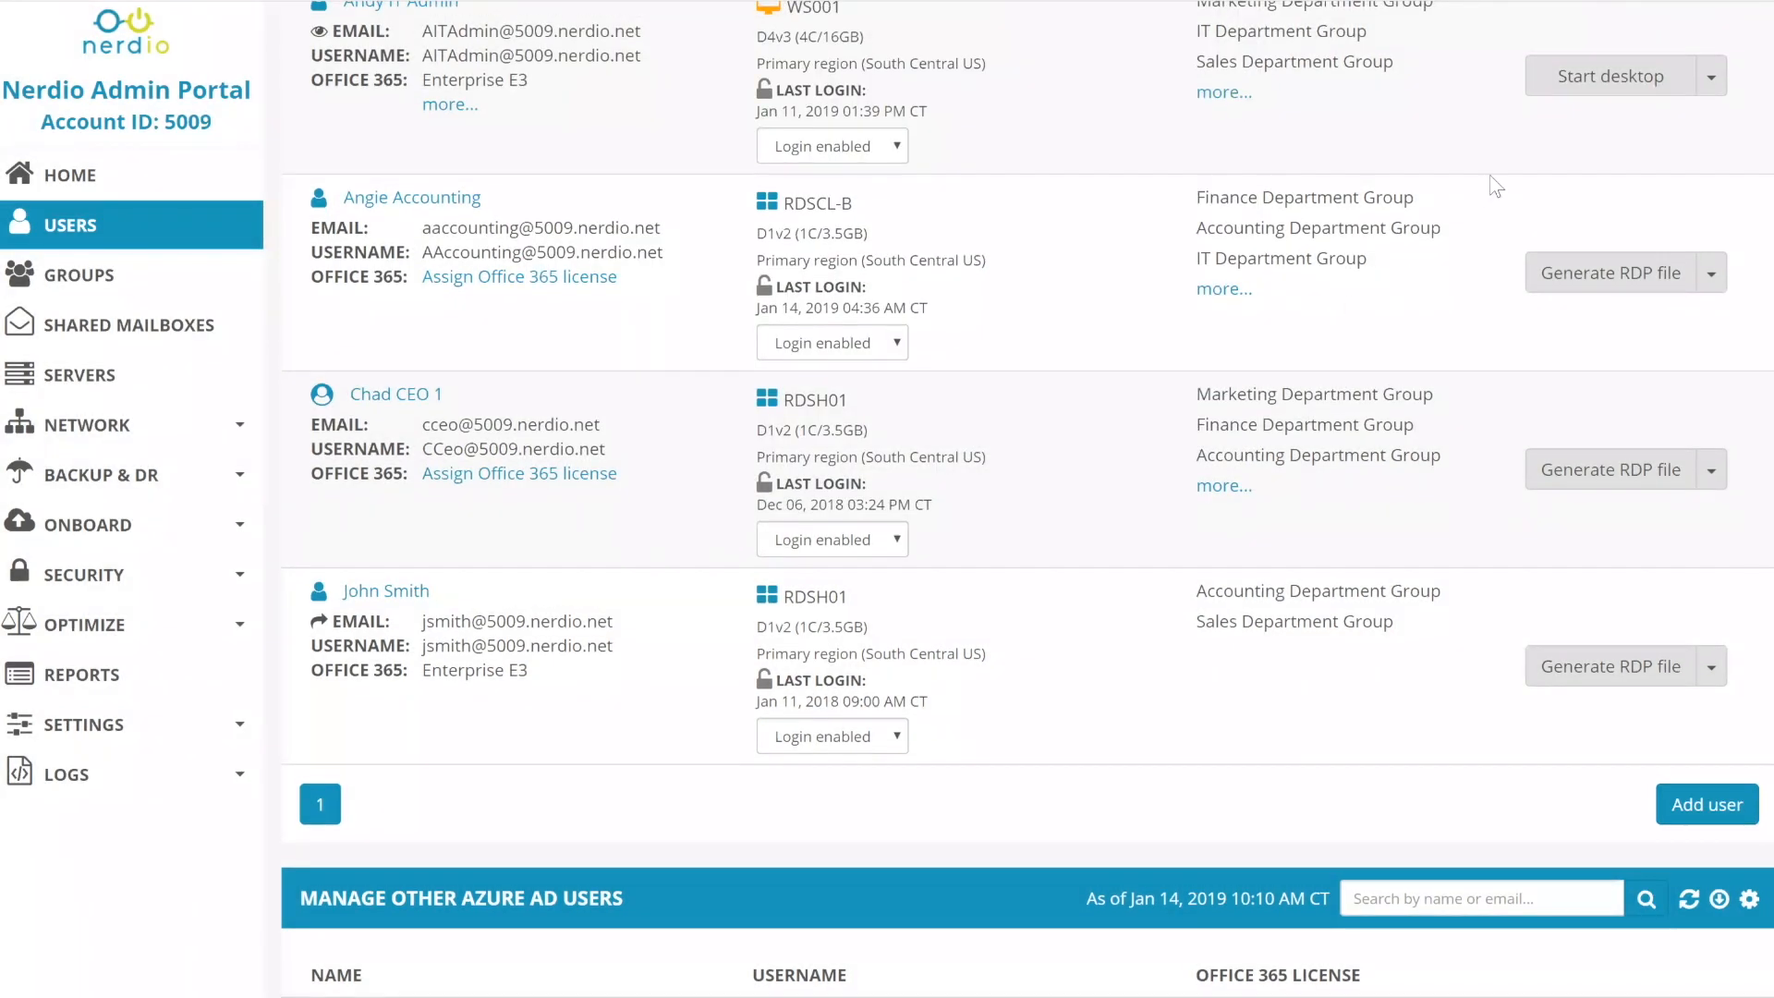
scroll(1497, 182, "up", 3)
left_click(1751, 134)
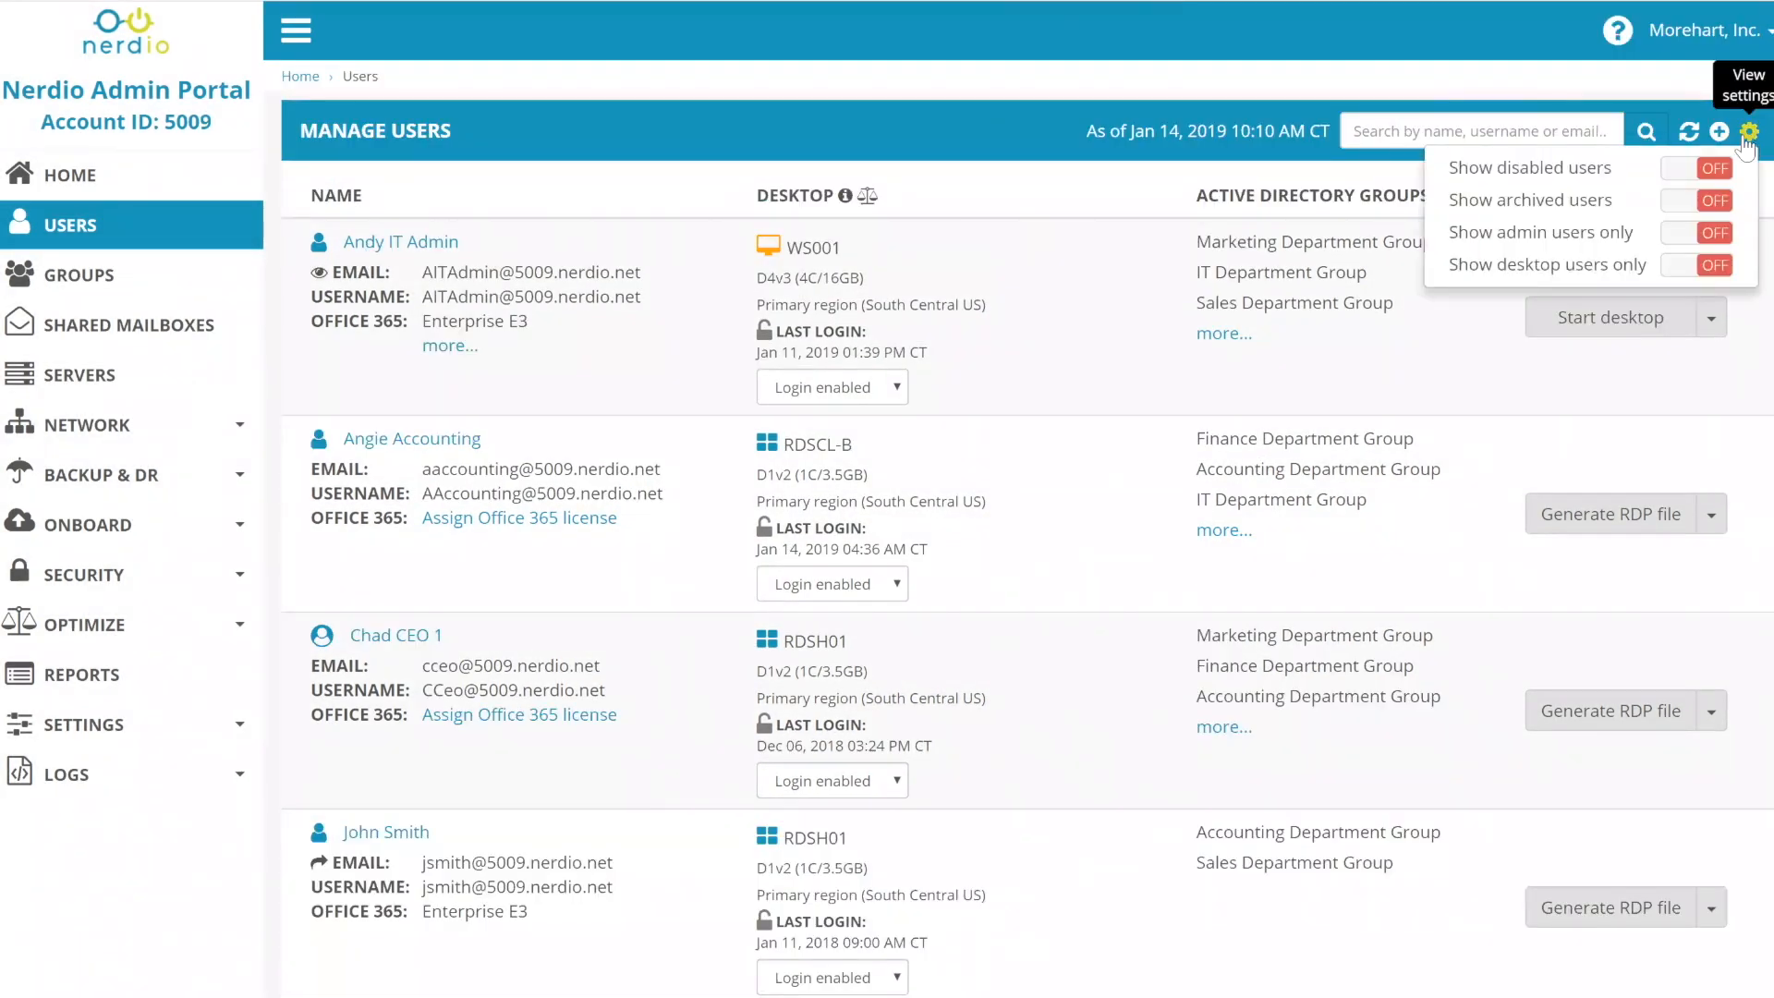
left_click(1372, 419)
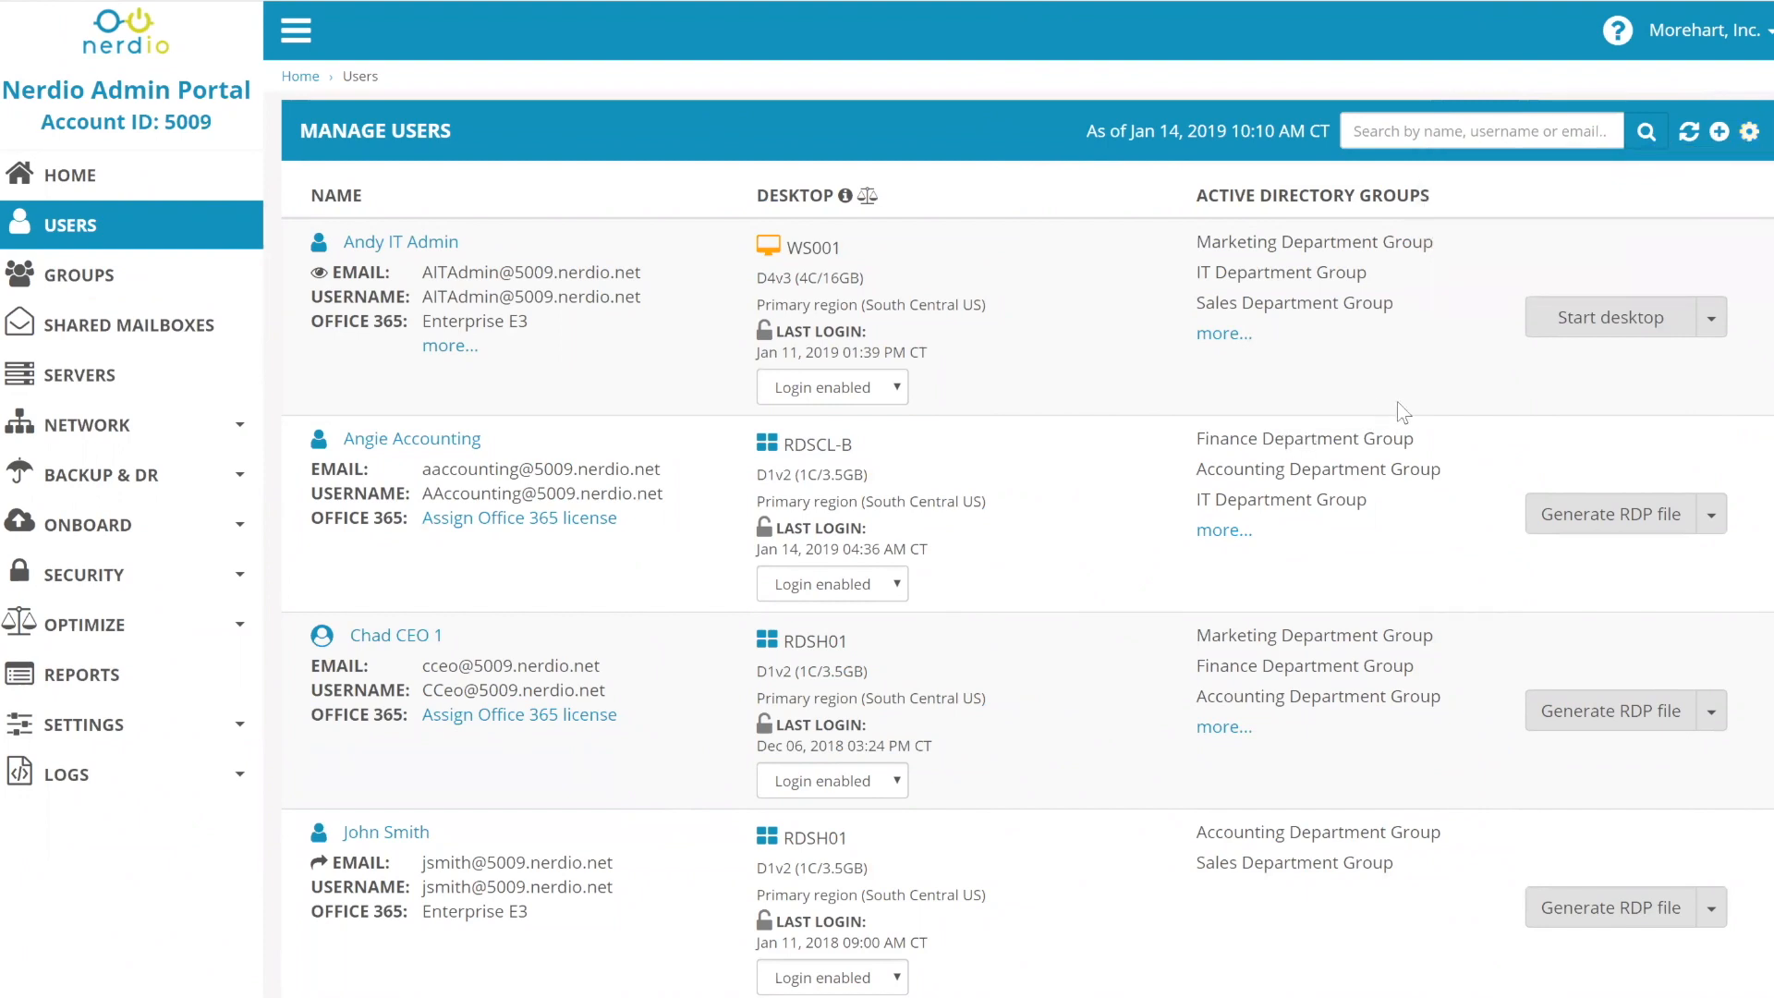
- Scroll the Manage Users list down to the archived, login-disabled sales user
scroll(1402, 440, "down", 6)
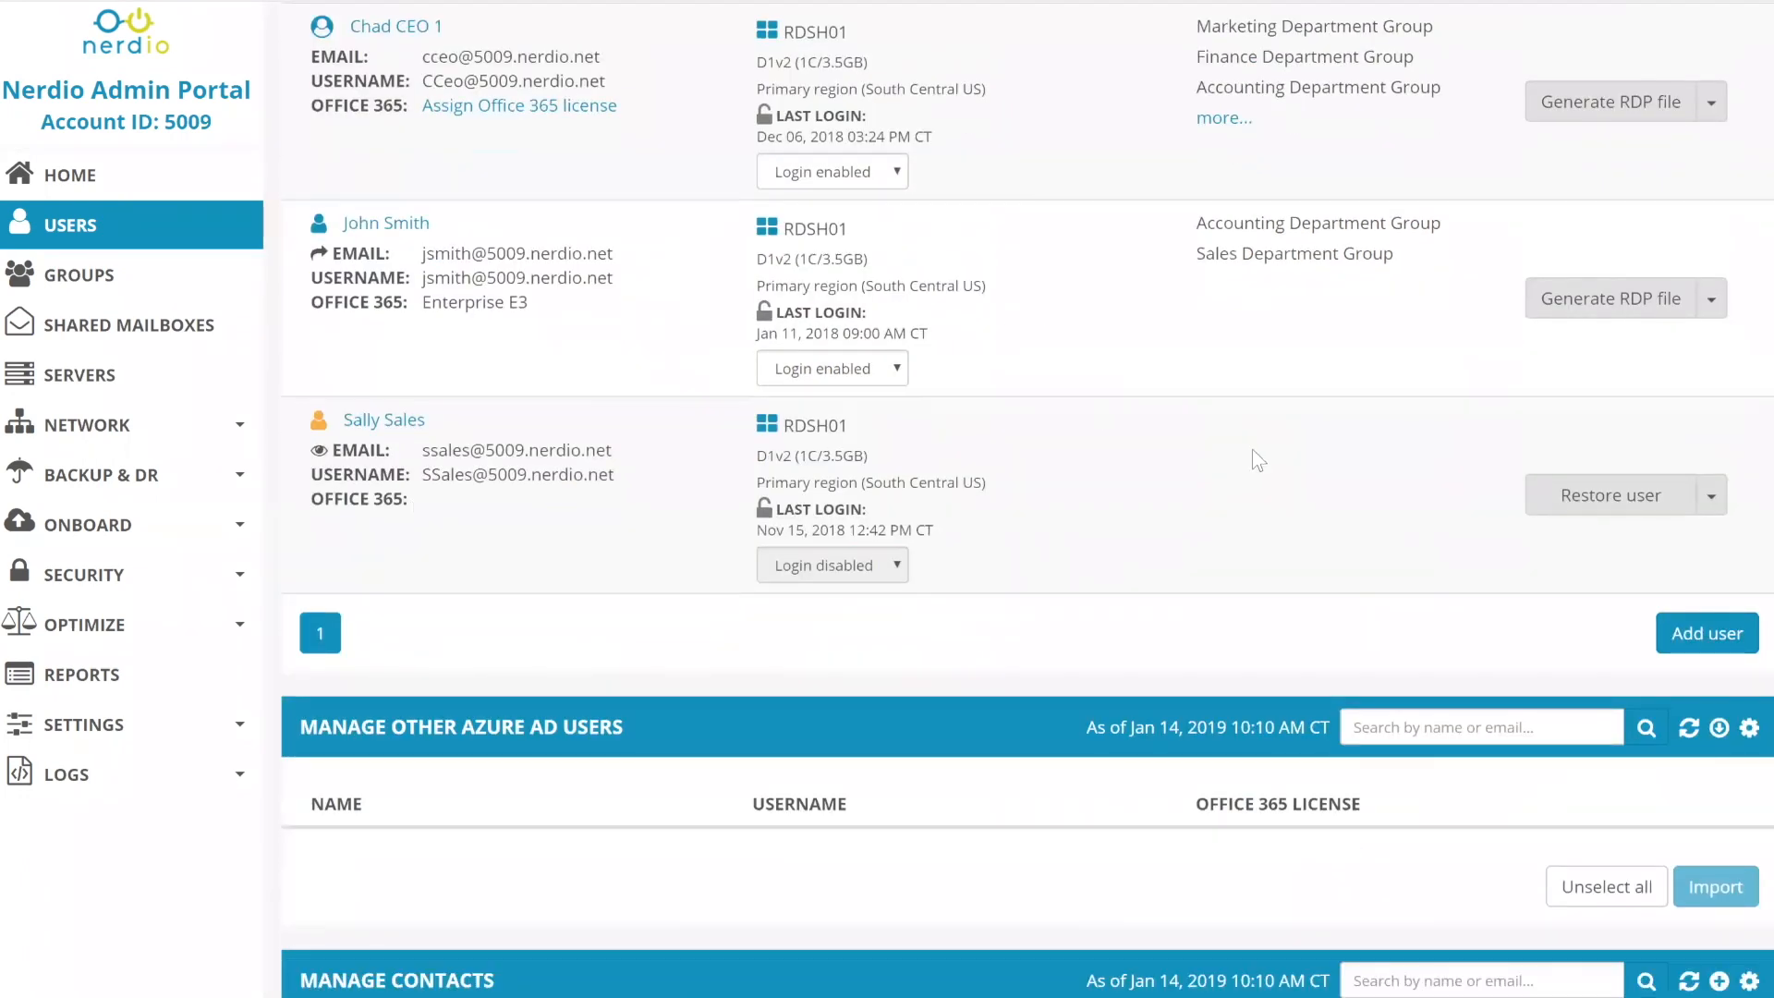
scroll(1251, 449, "up", 6)
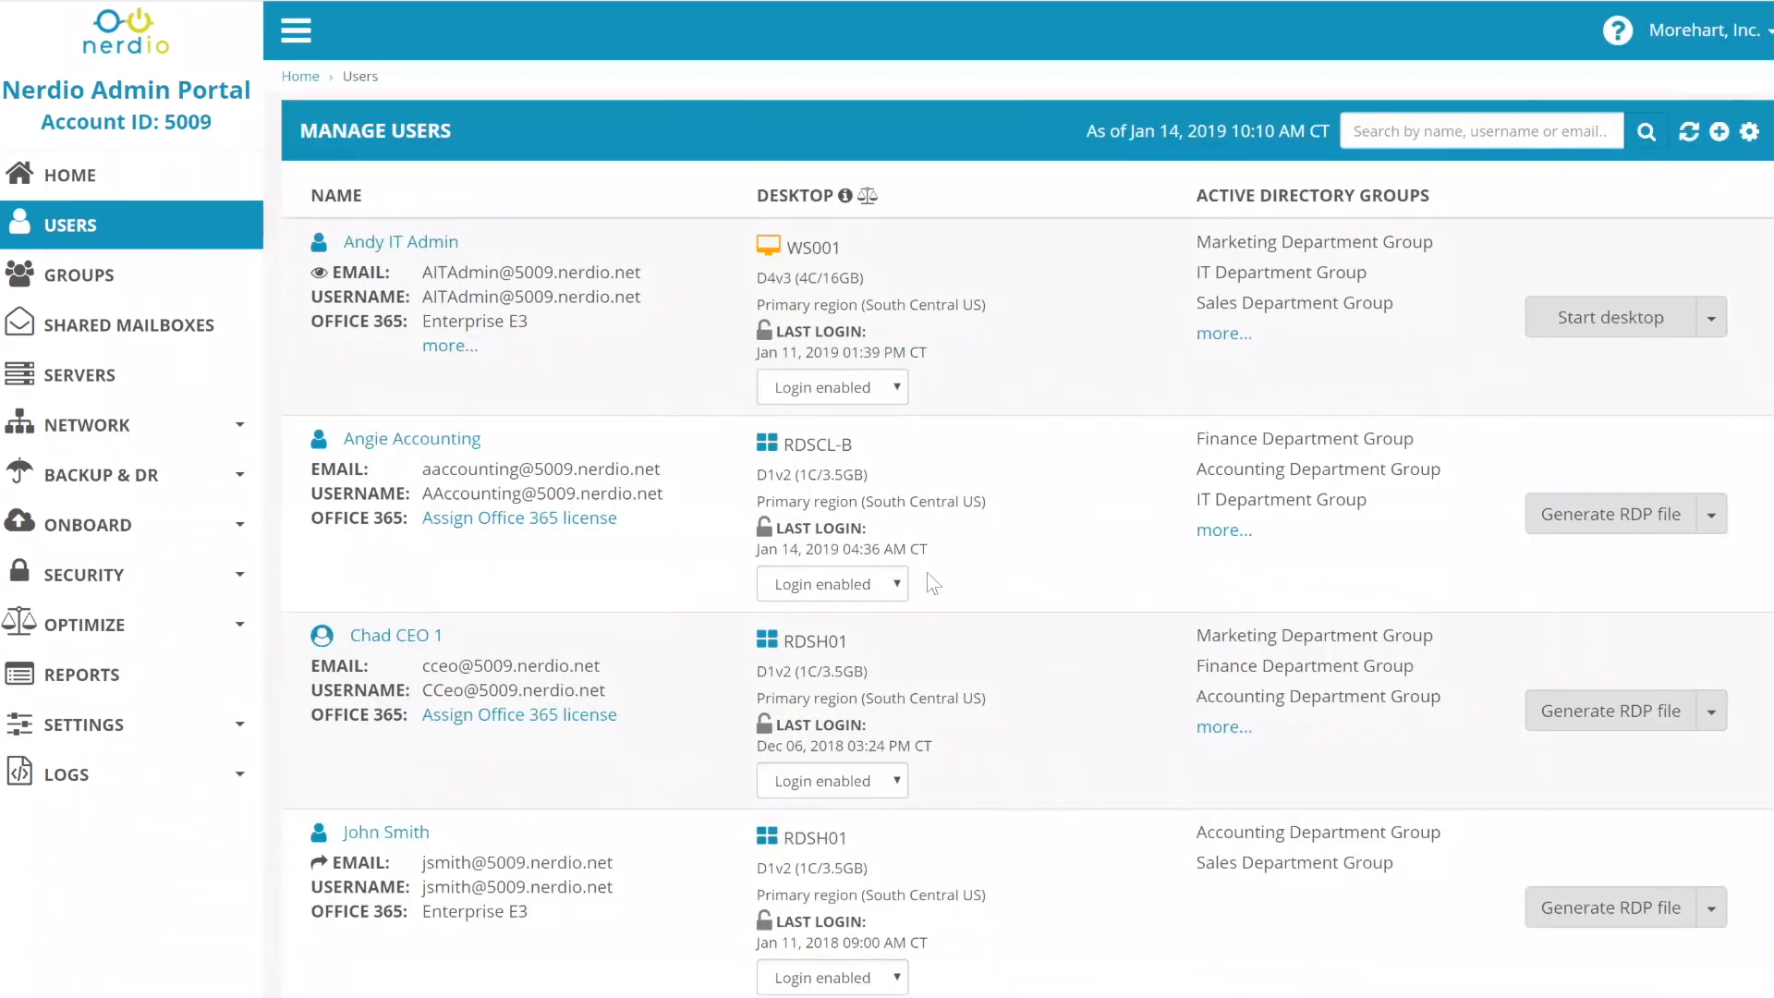
scroll(1180, 402, "down", 3)
scroll(1109, 448, "up", 3)
scroll(320, 596, "down", 1)
scroll(320, 596, "down", 5)
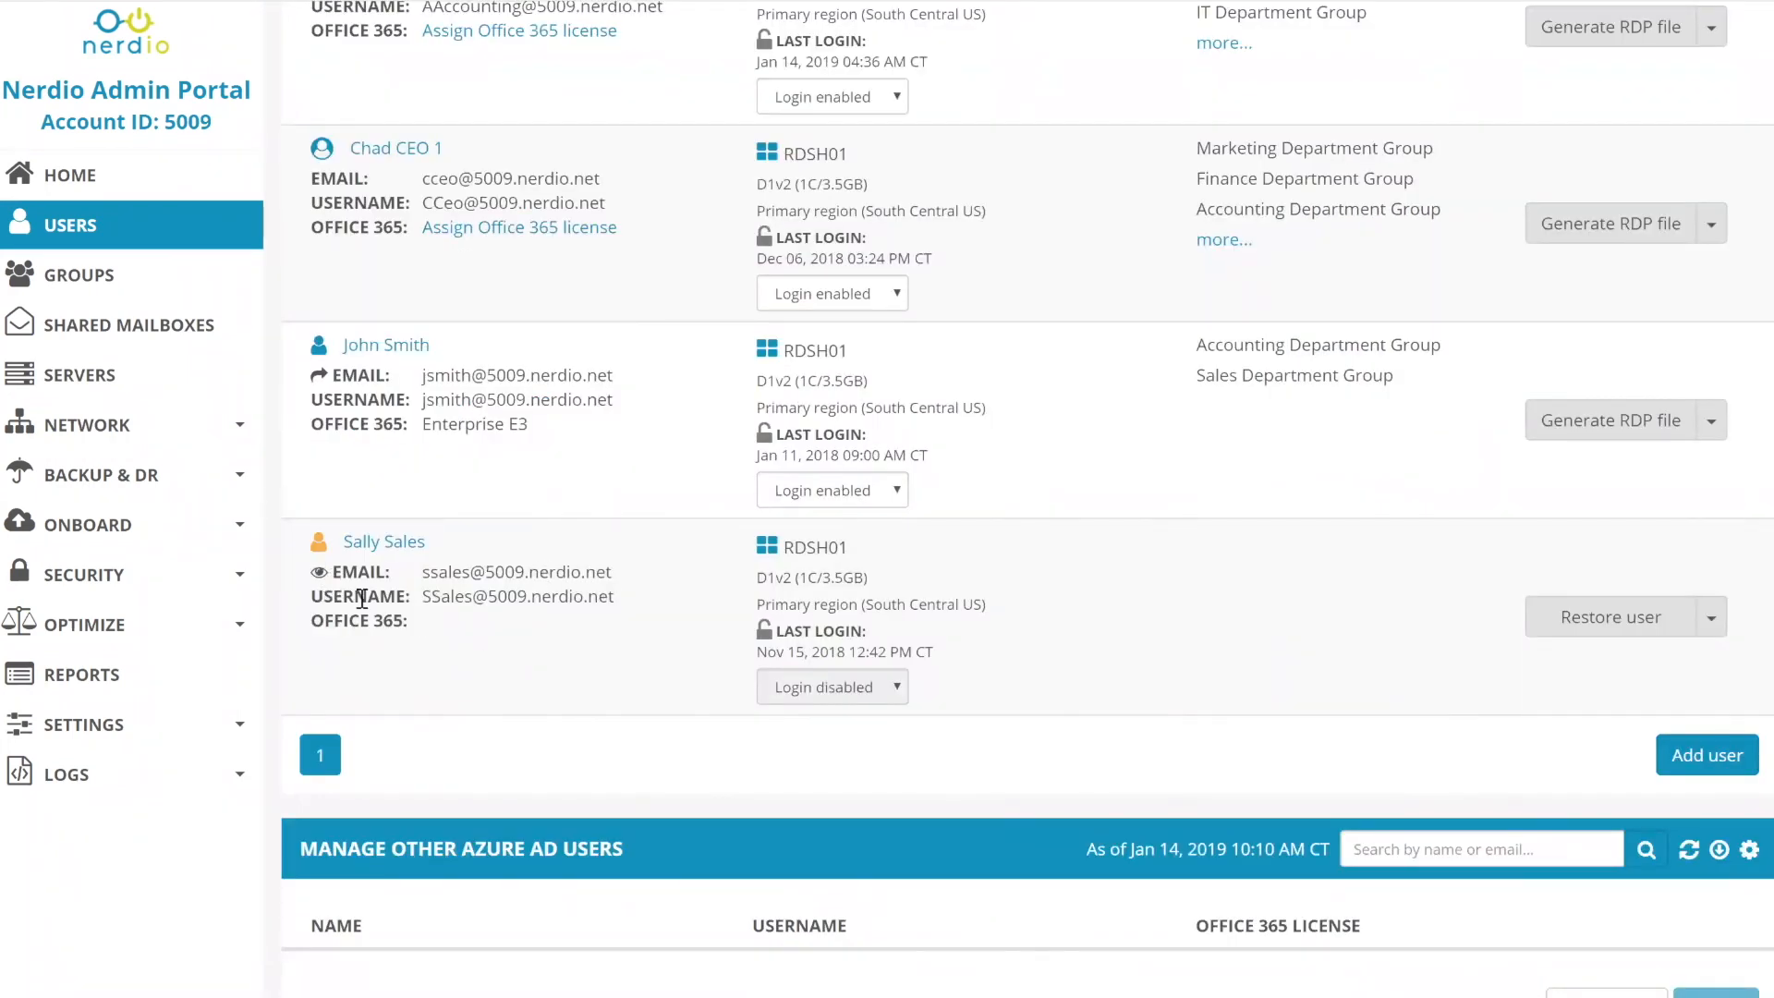
scroll(517, 496, "up", 5)
scroll(420, 645, "down", 7)
scroll(419, 645, "up", 7)
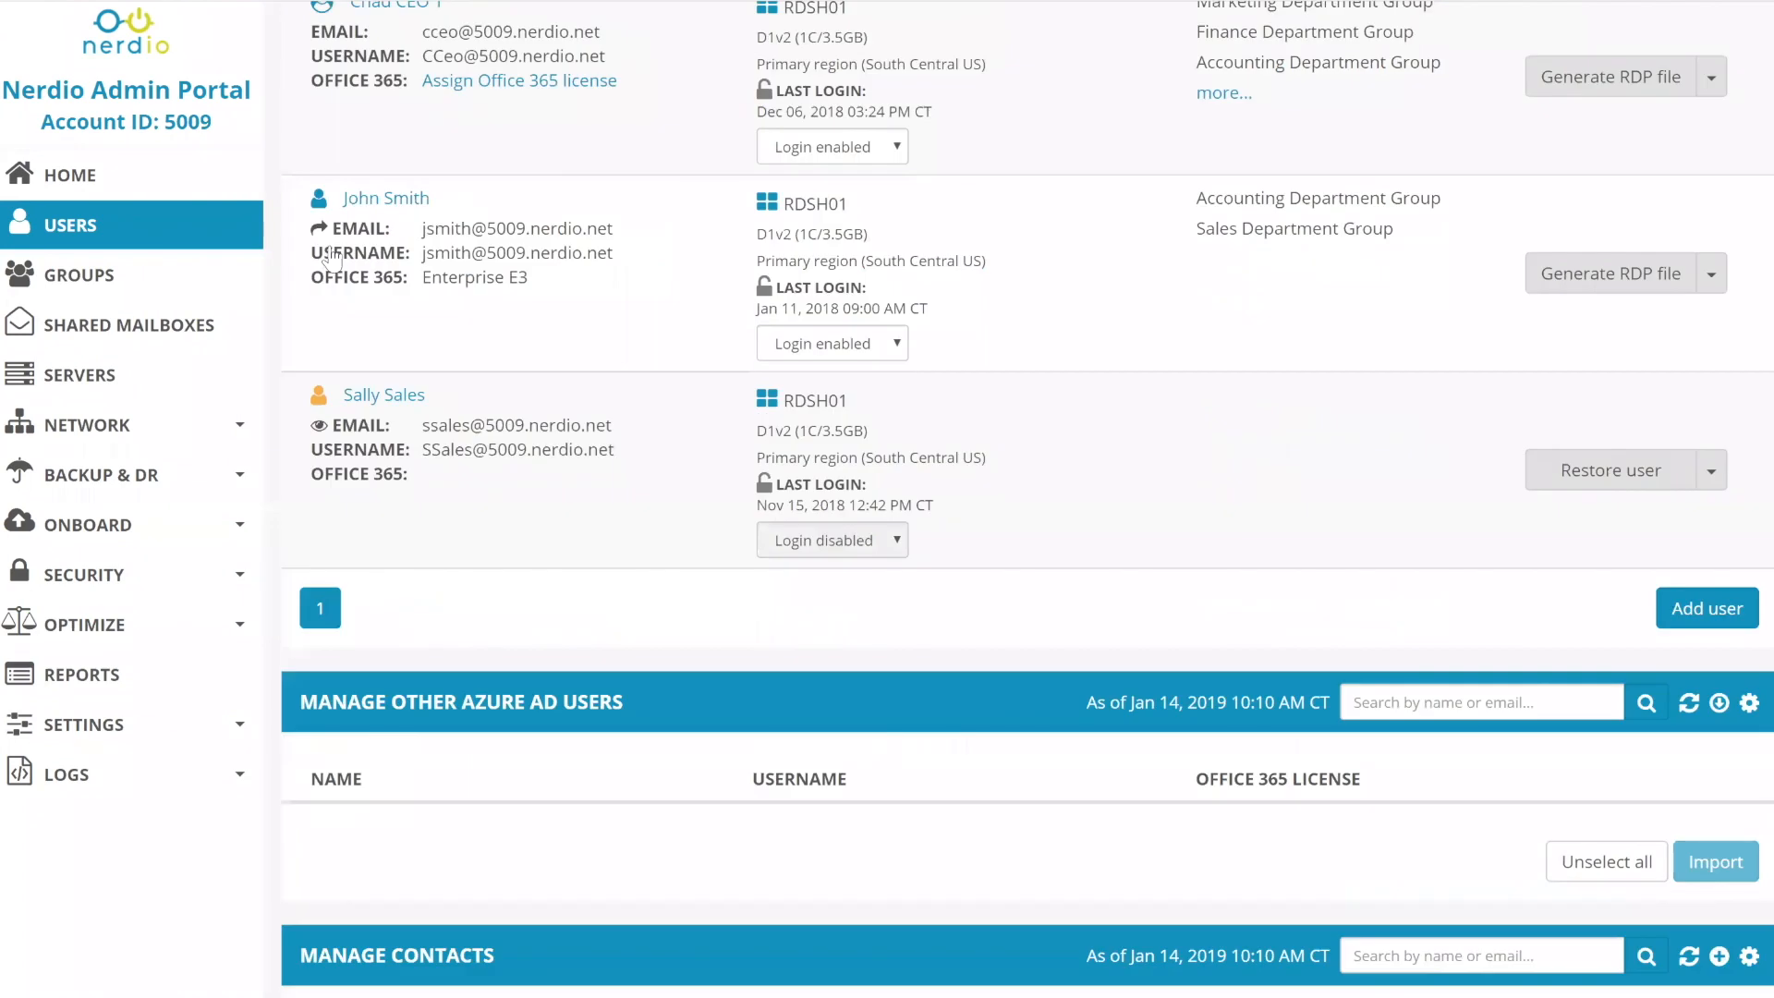
mouse_move(320, 278)
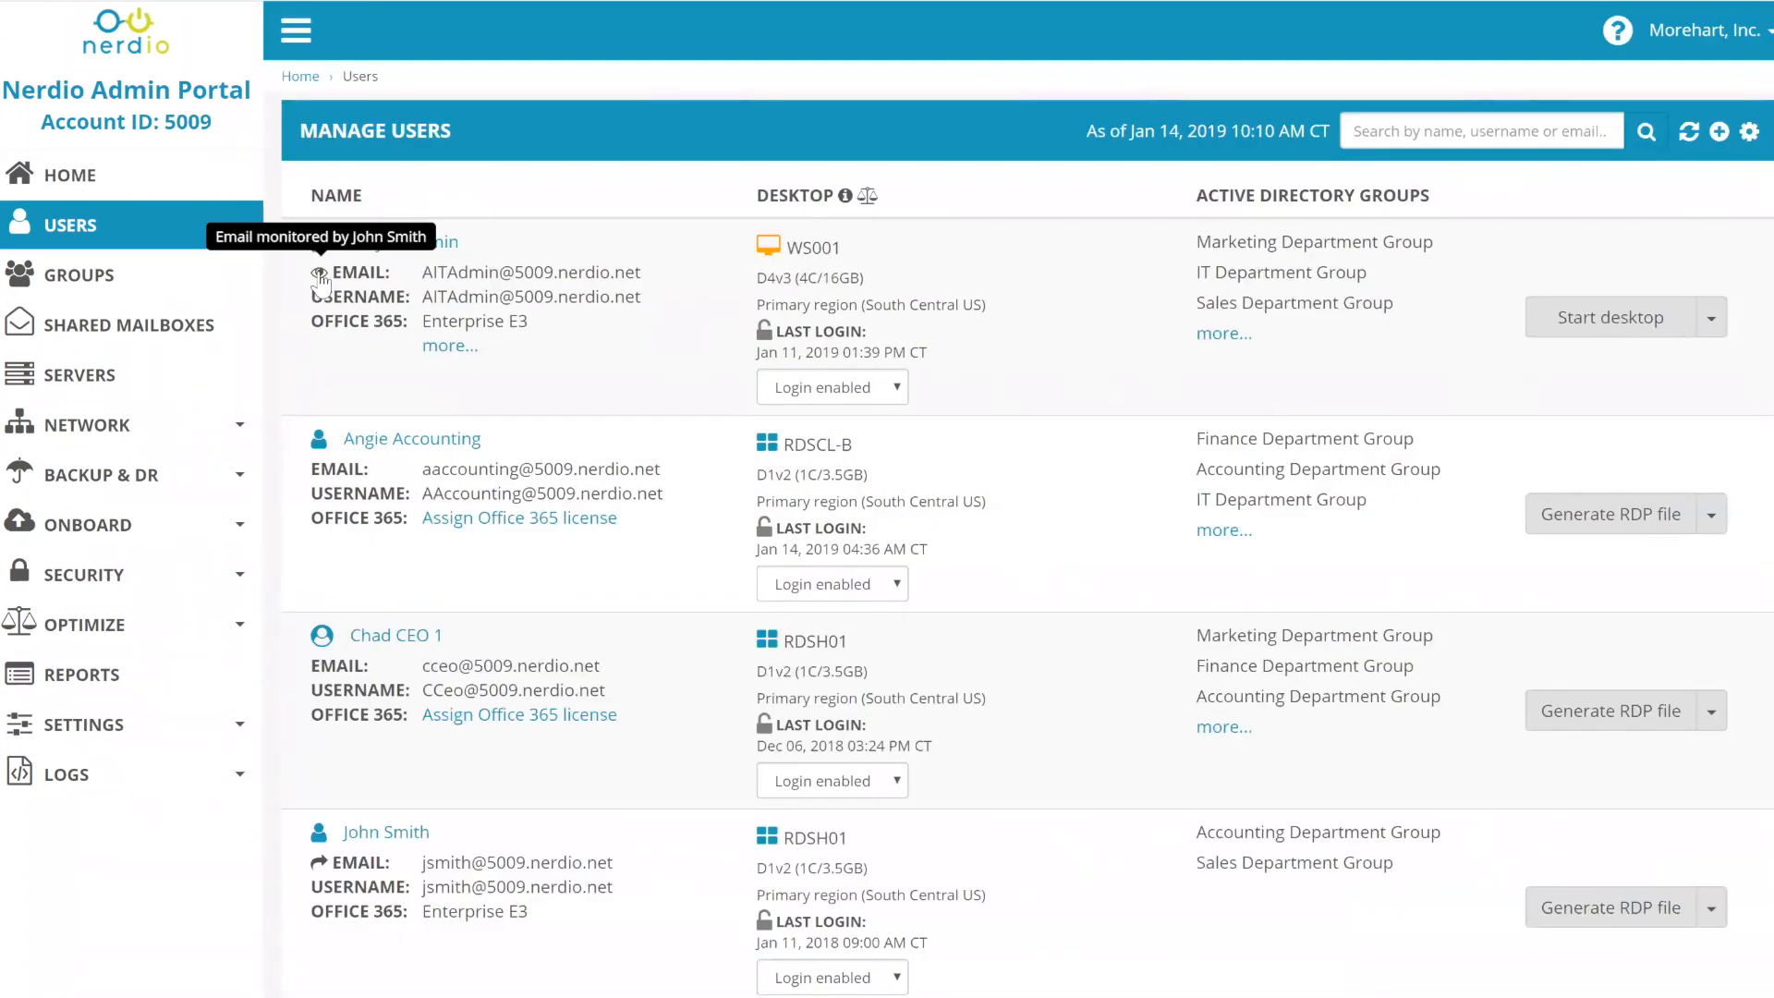
scroll(321, 282, "down", 8)
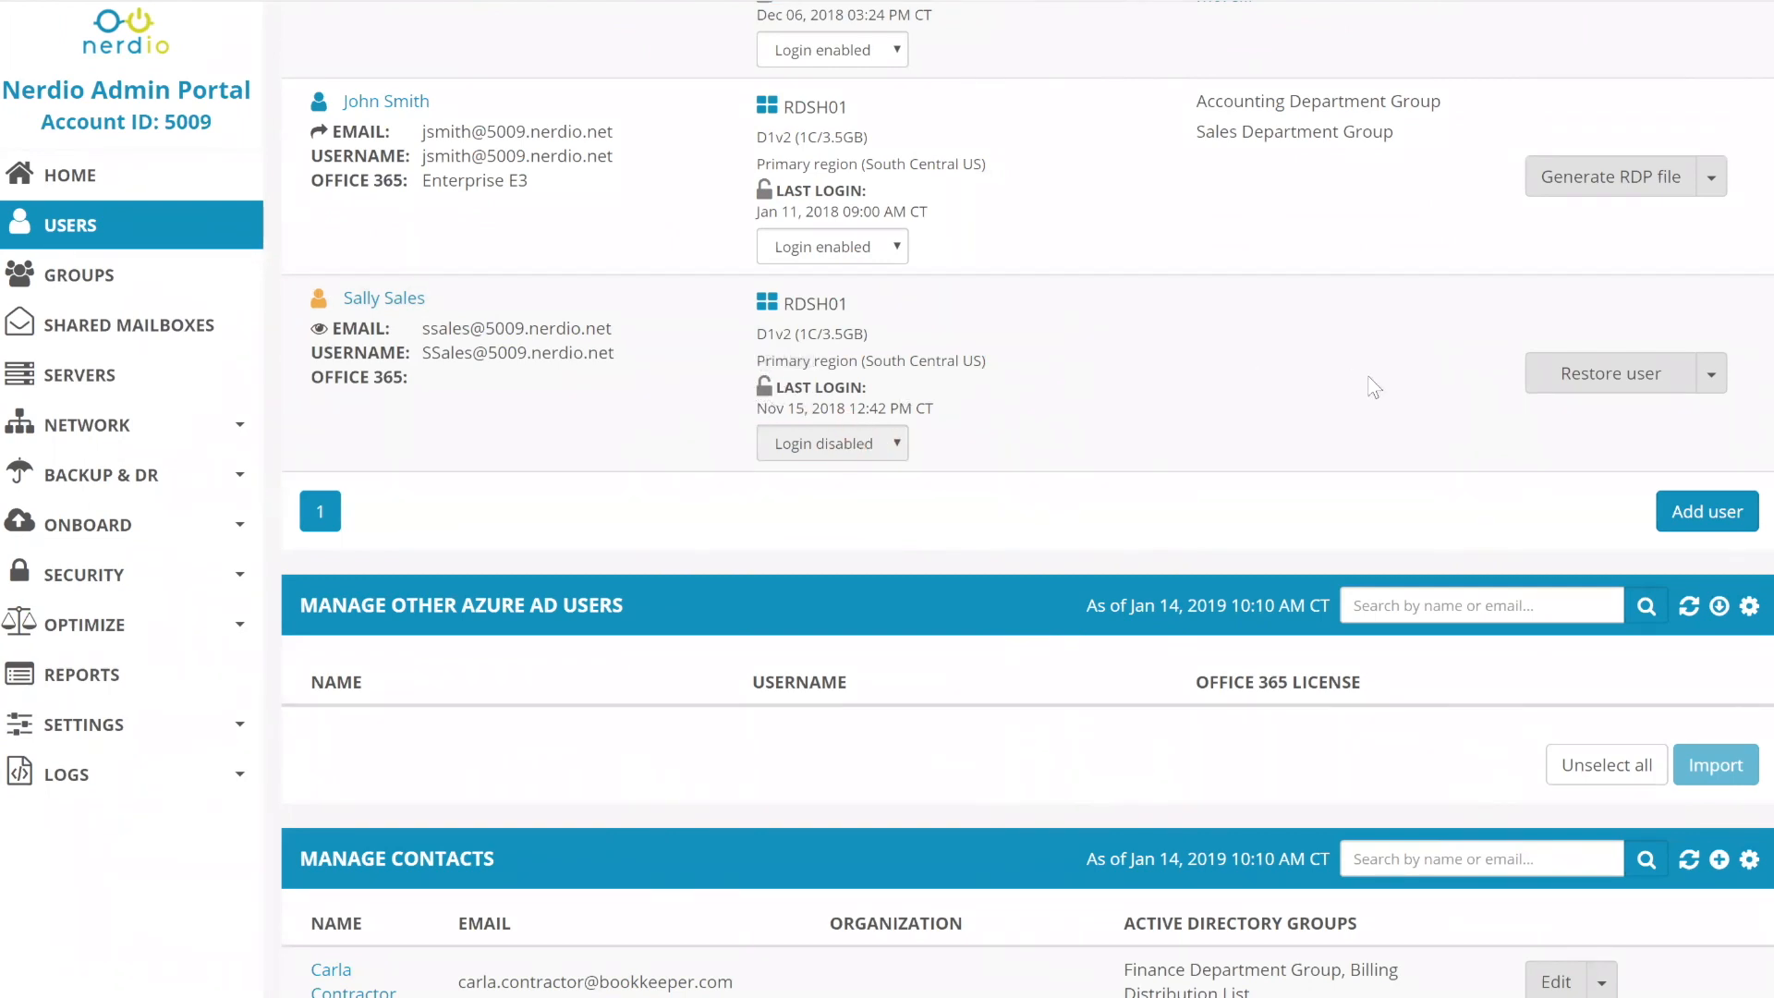
- Start restoring the archived sales user, cancel, then begin deleting that user instead
left_click(1712, 375)
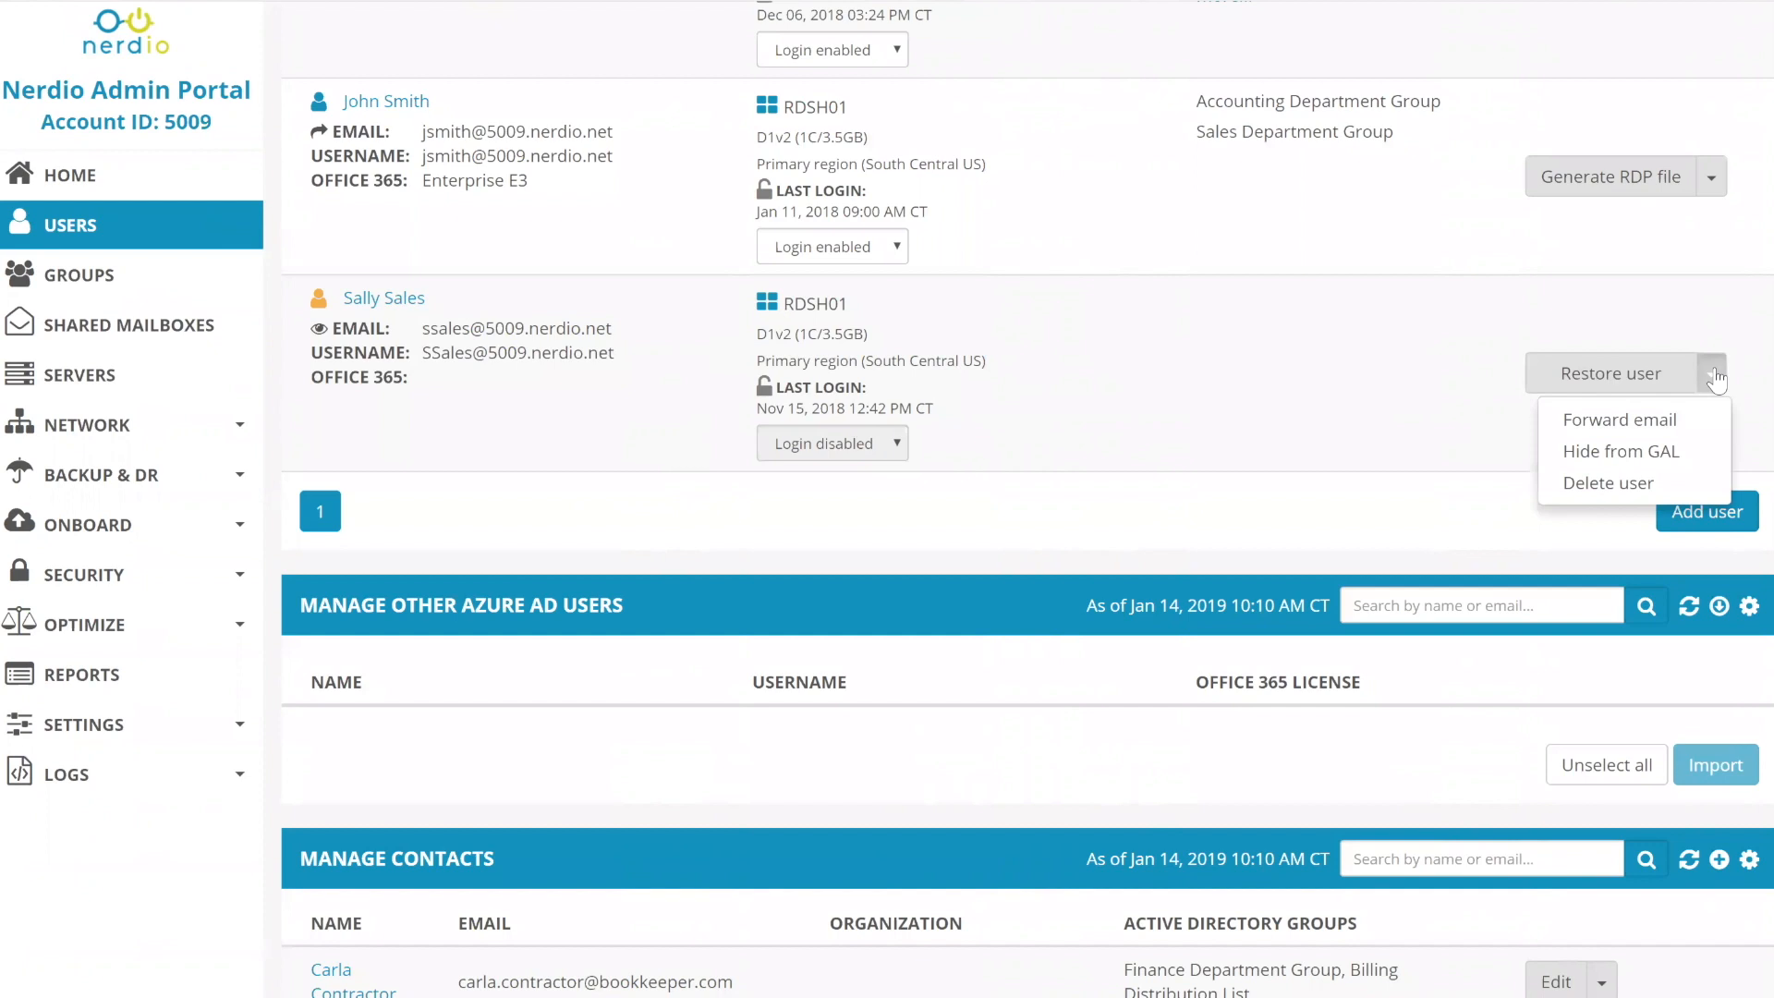
left_click(1617, 377)
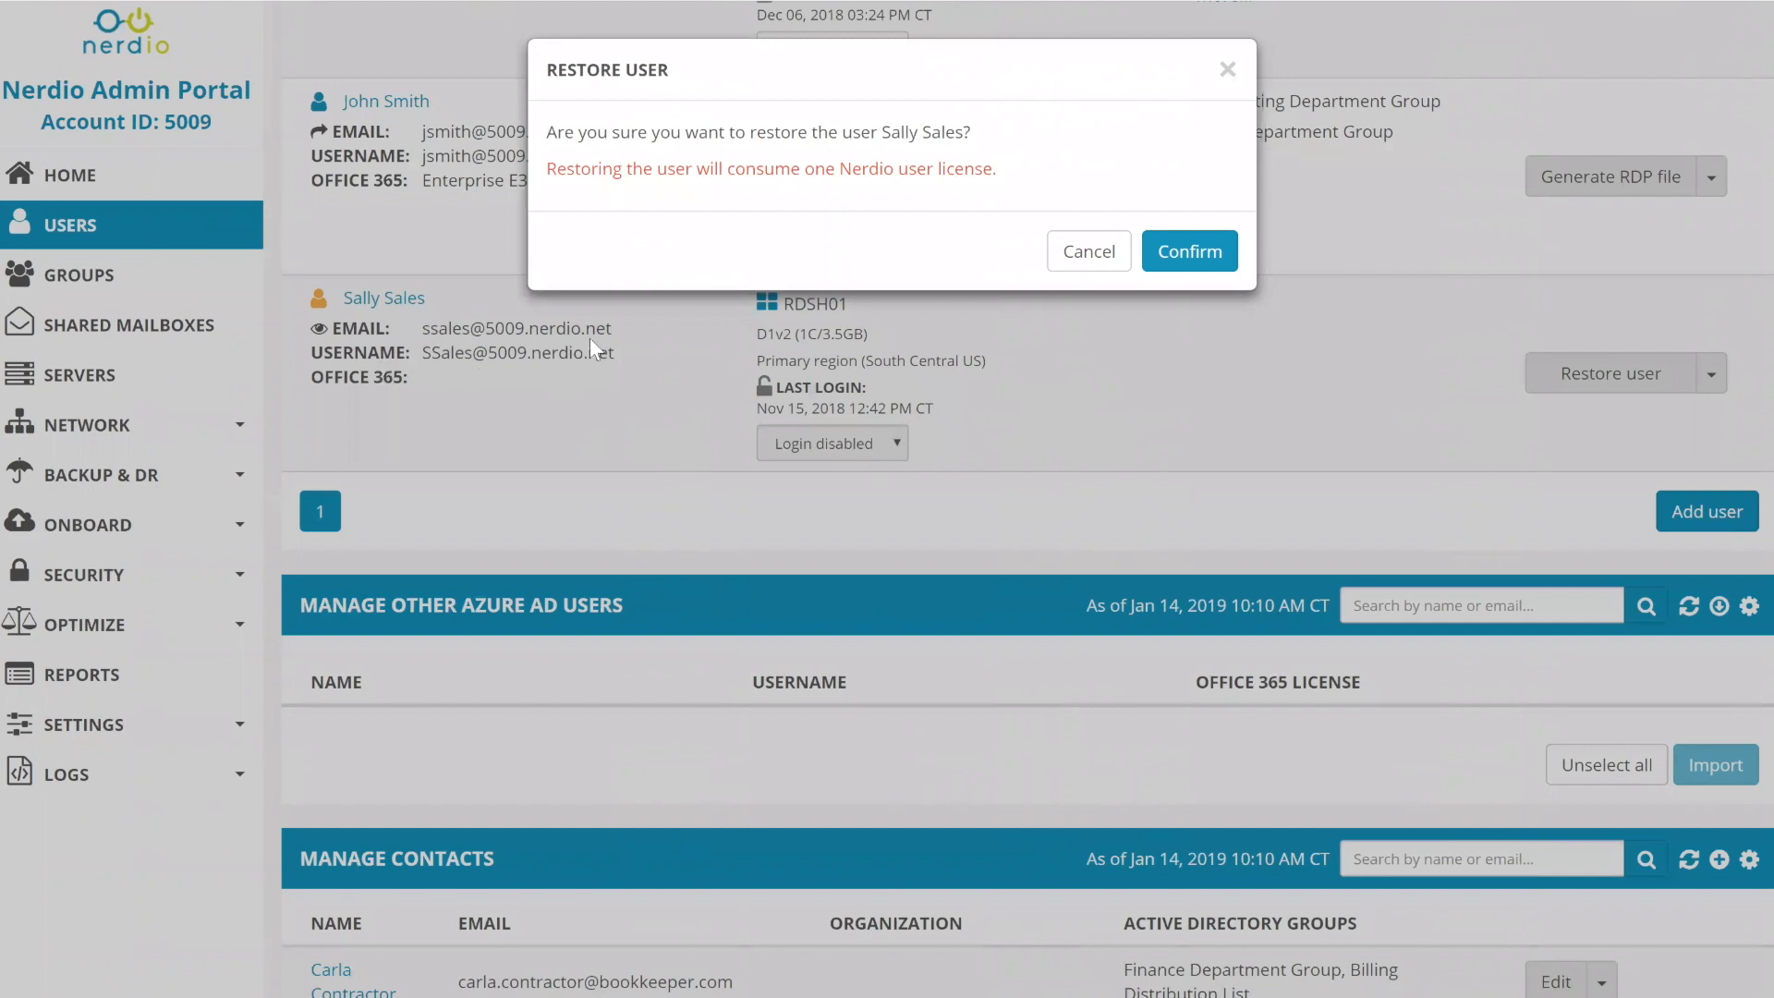
left_click(1083, 251)
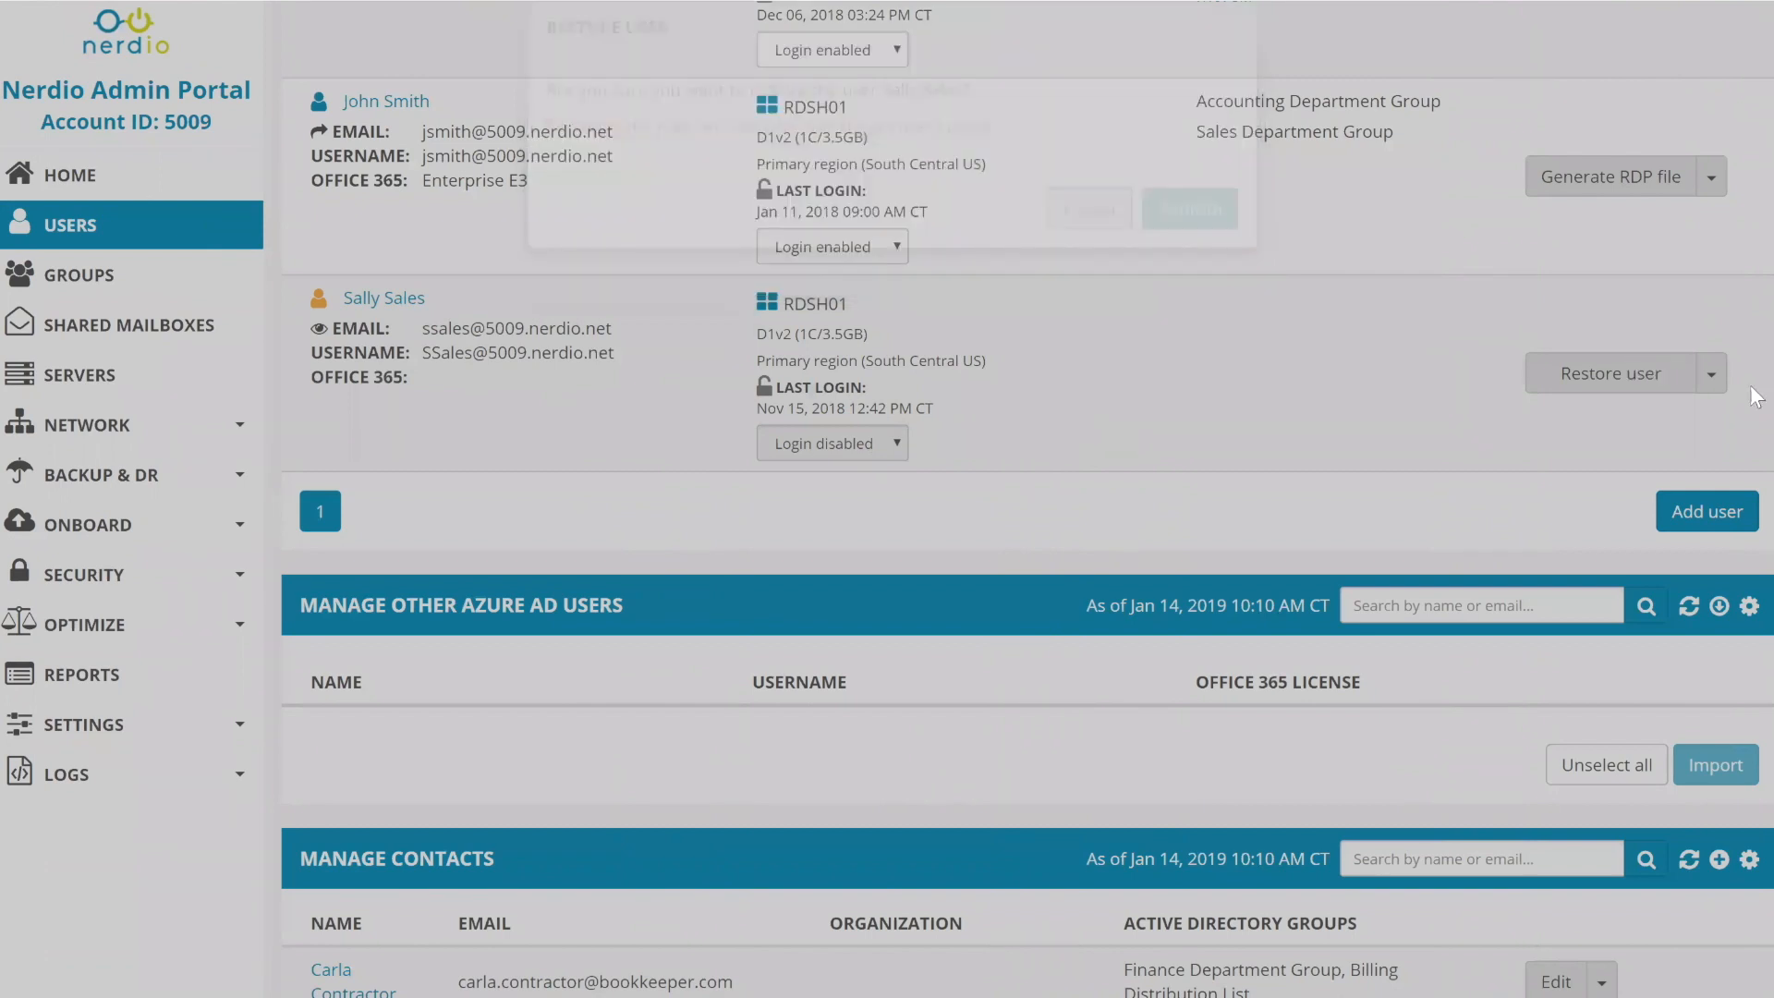
left_click(1717, 383)
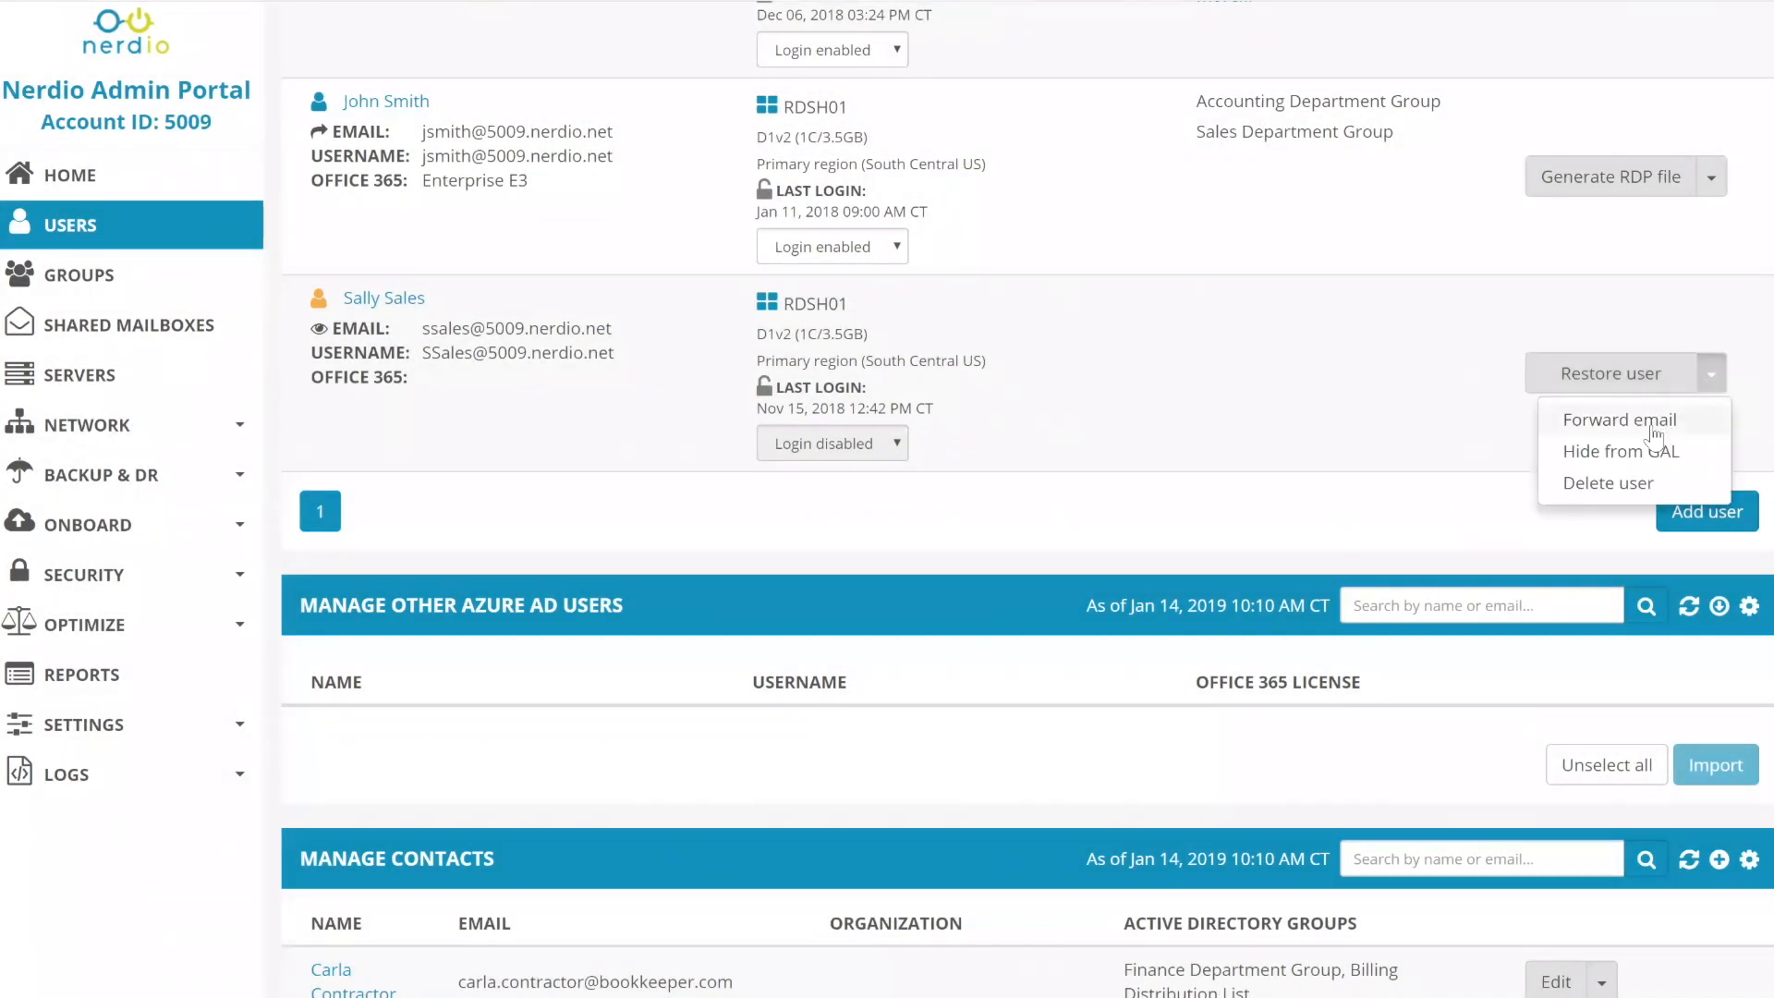
left_click(1606, 485)
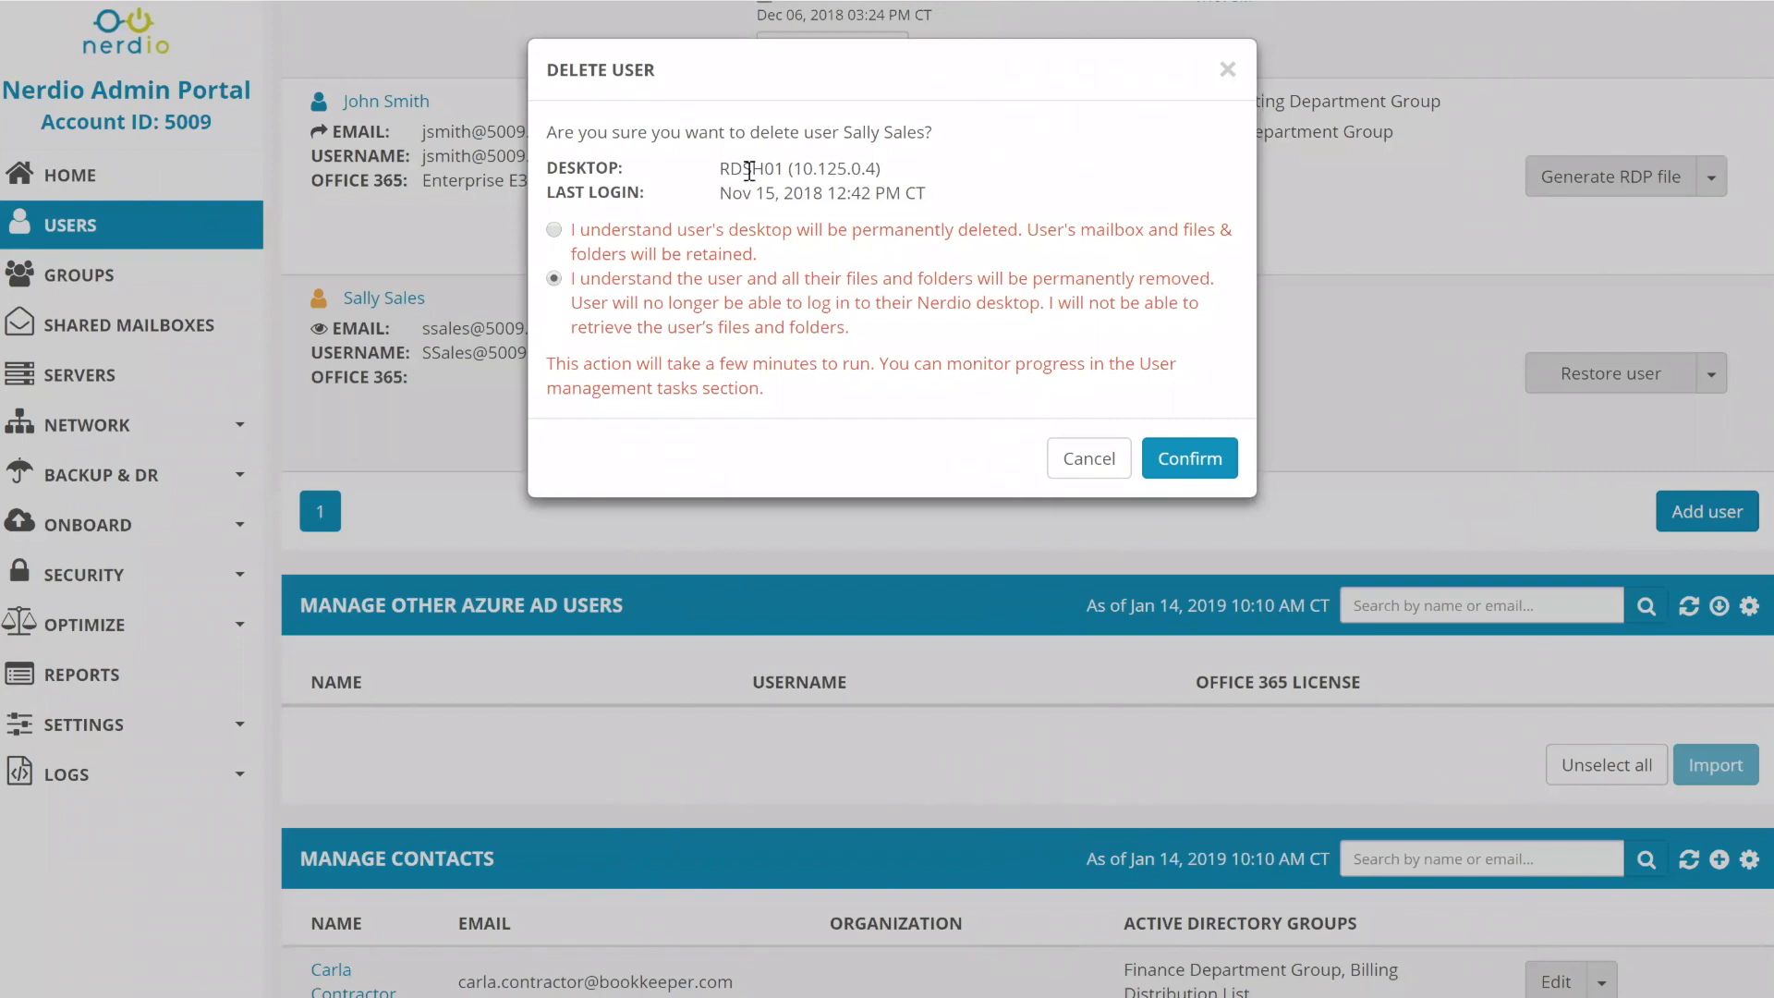
- Try the desktop-only and full-removal deletion options, then close the Delete User dialog unconfirmed
left_click(618, 239)
left_click(637, 312)
left_click(1228, 69)
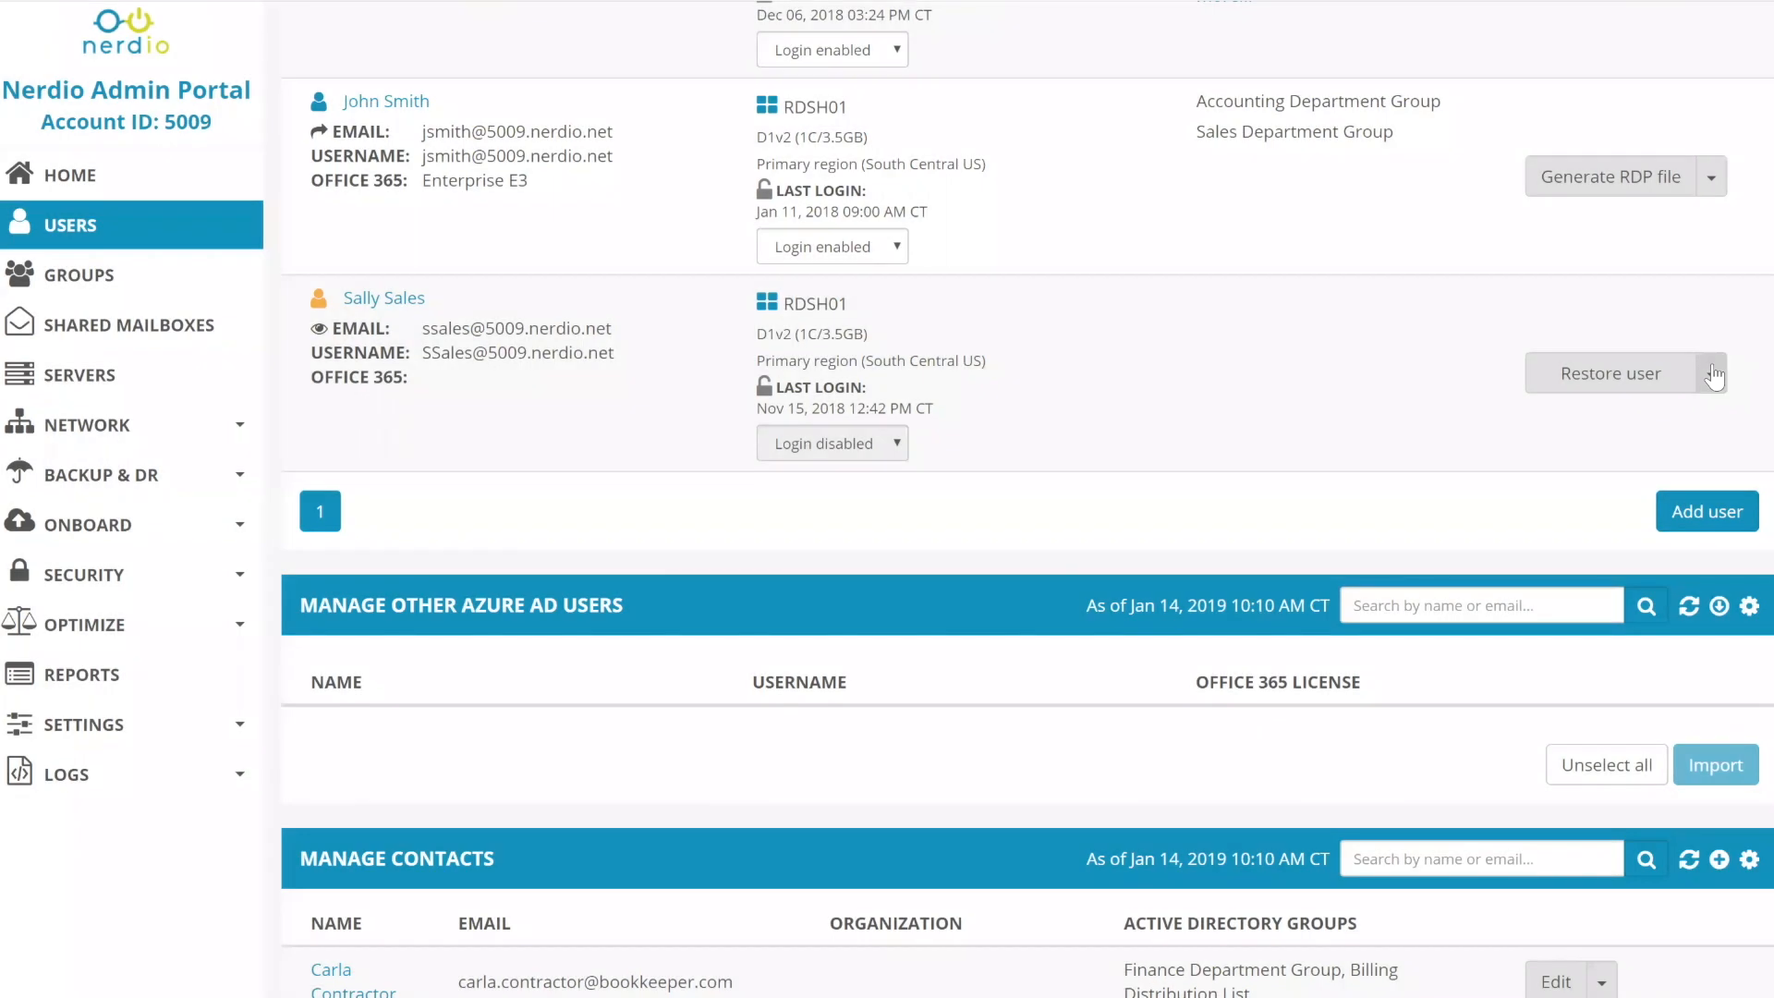
left_click(1712, 373)
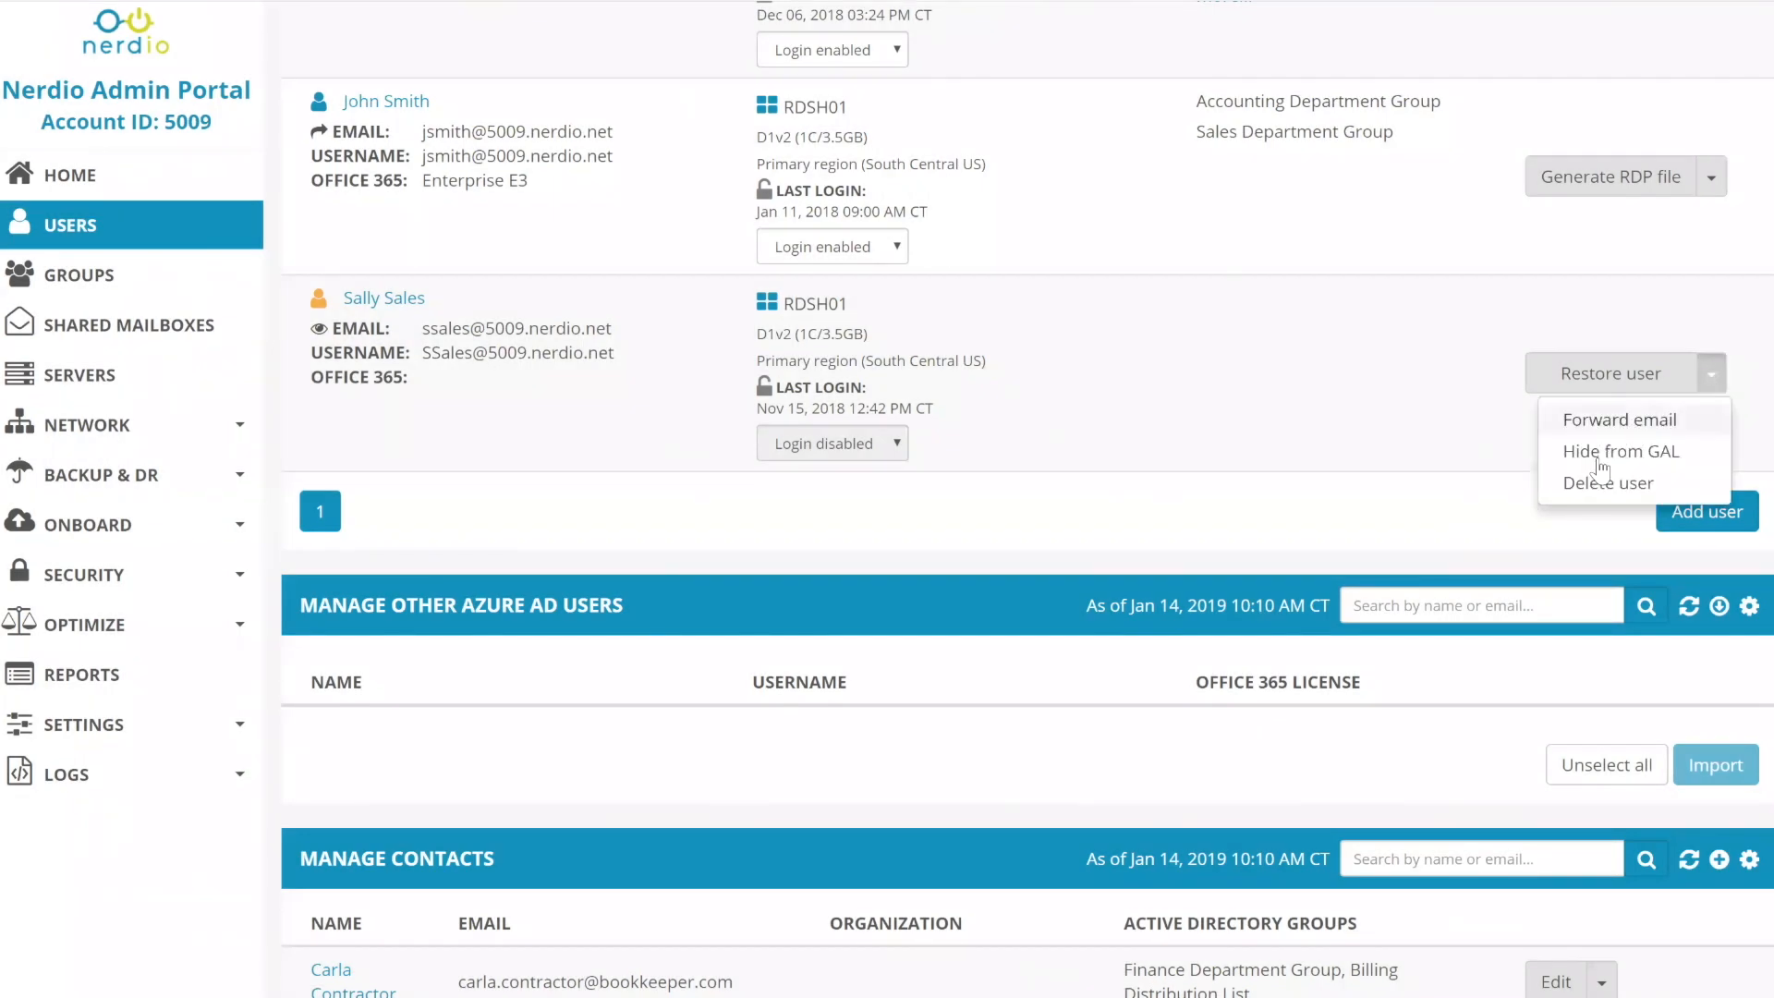
left_click(1113, 345)
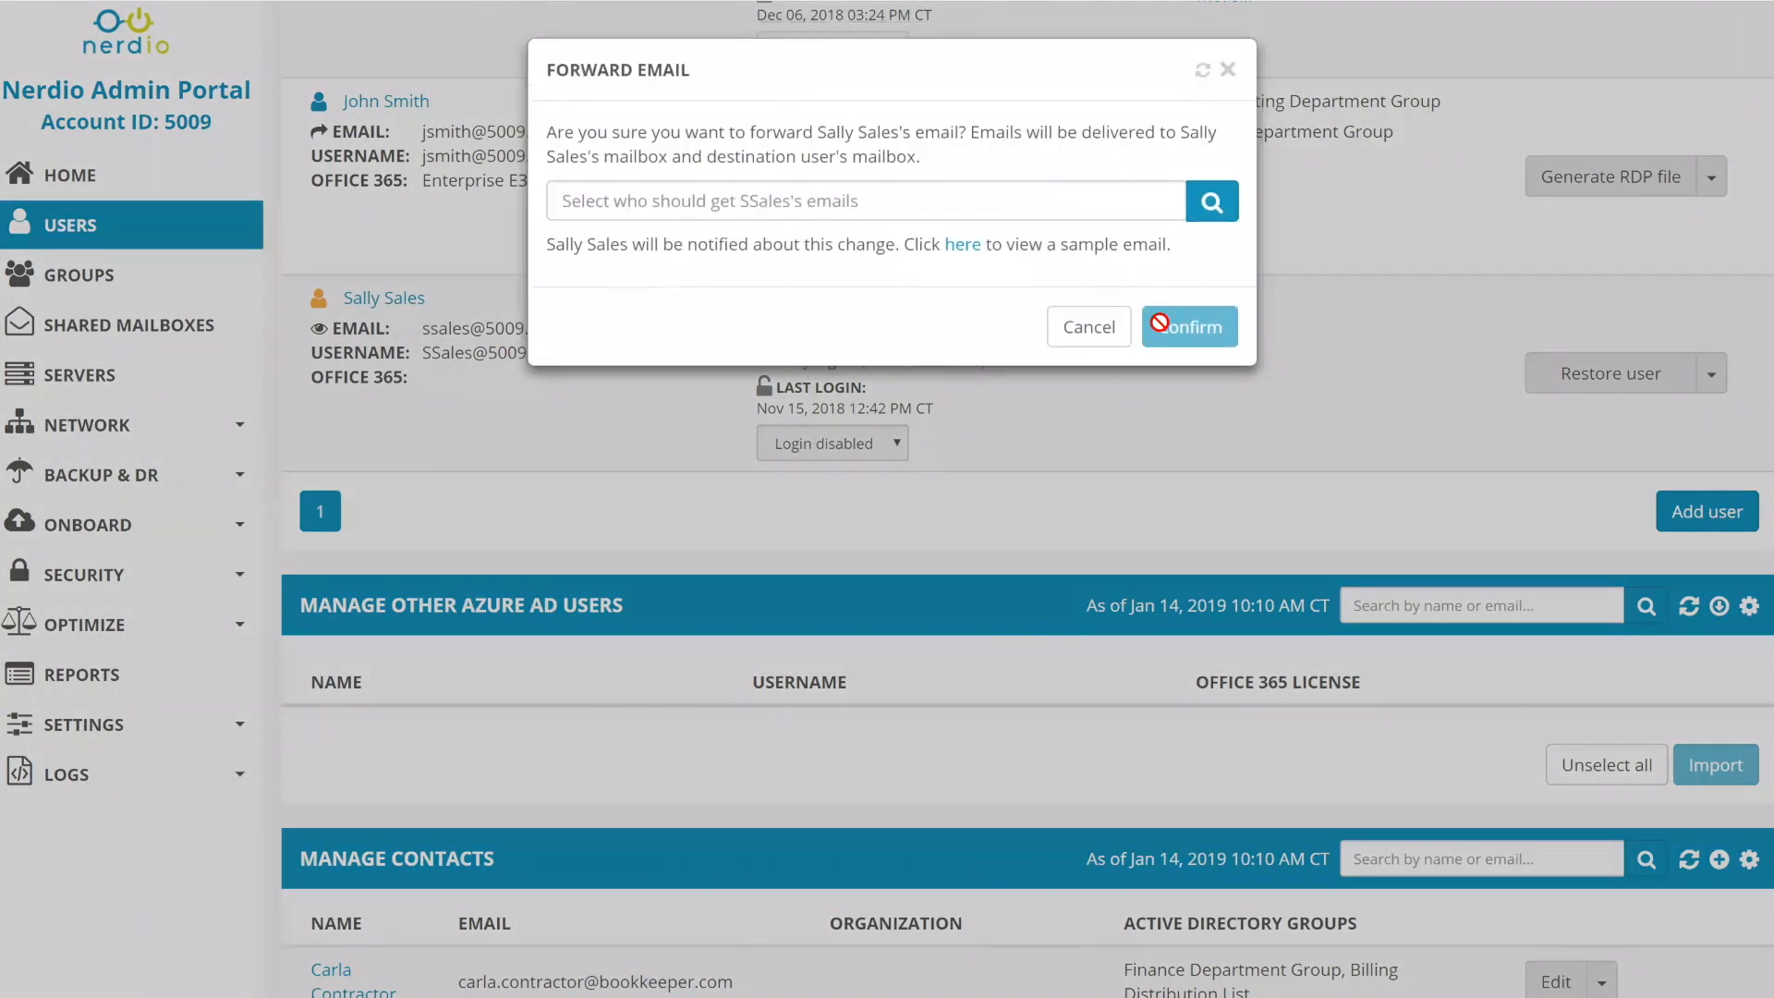
left_click(1371, 377)
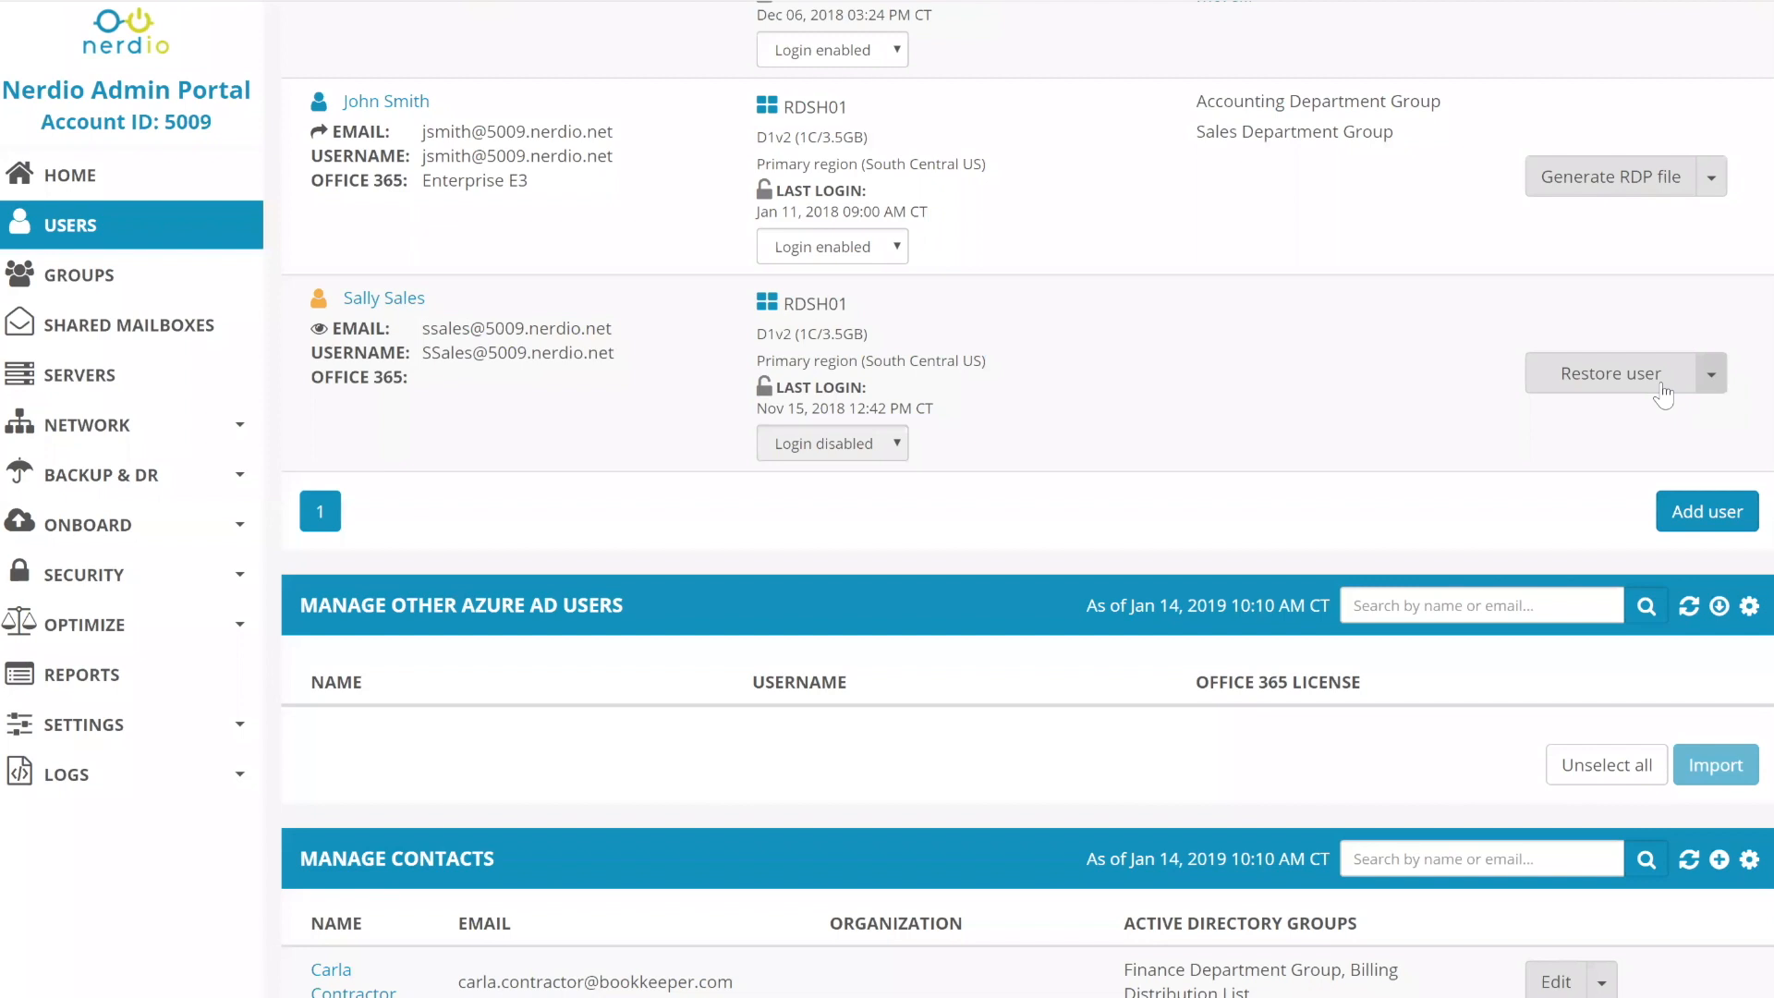
left_click(1712, 378)
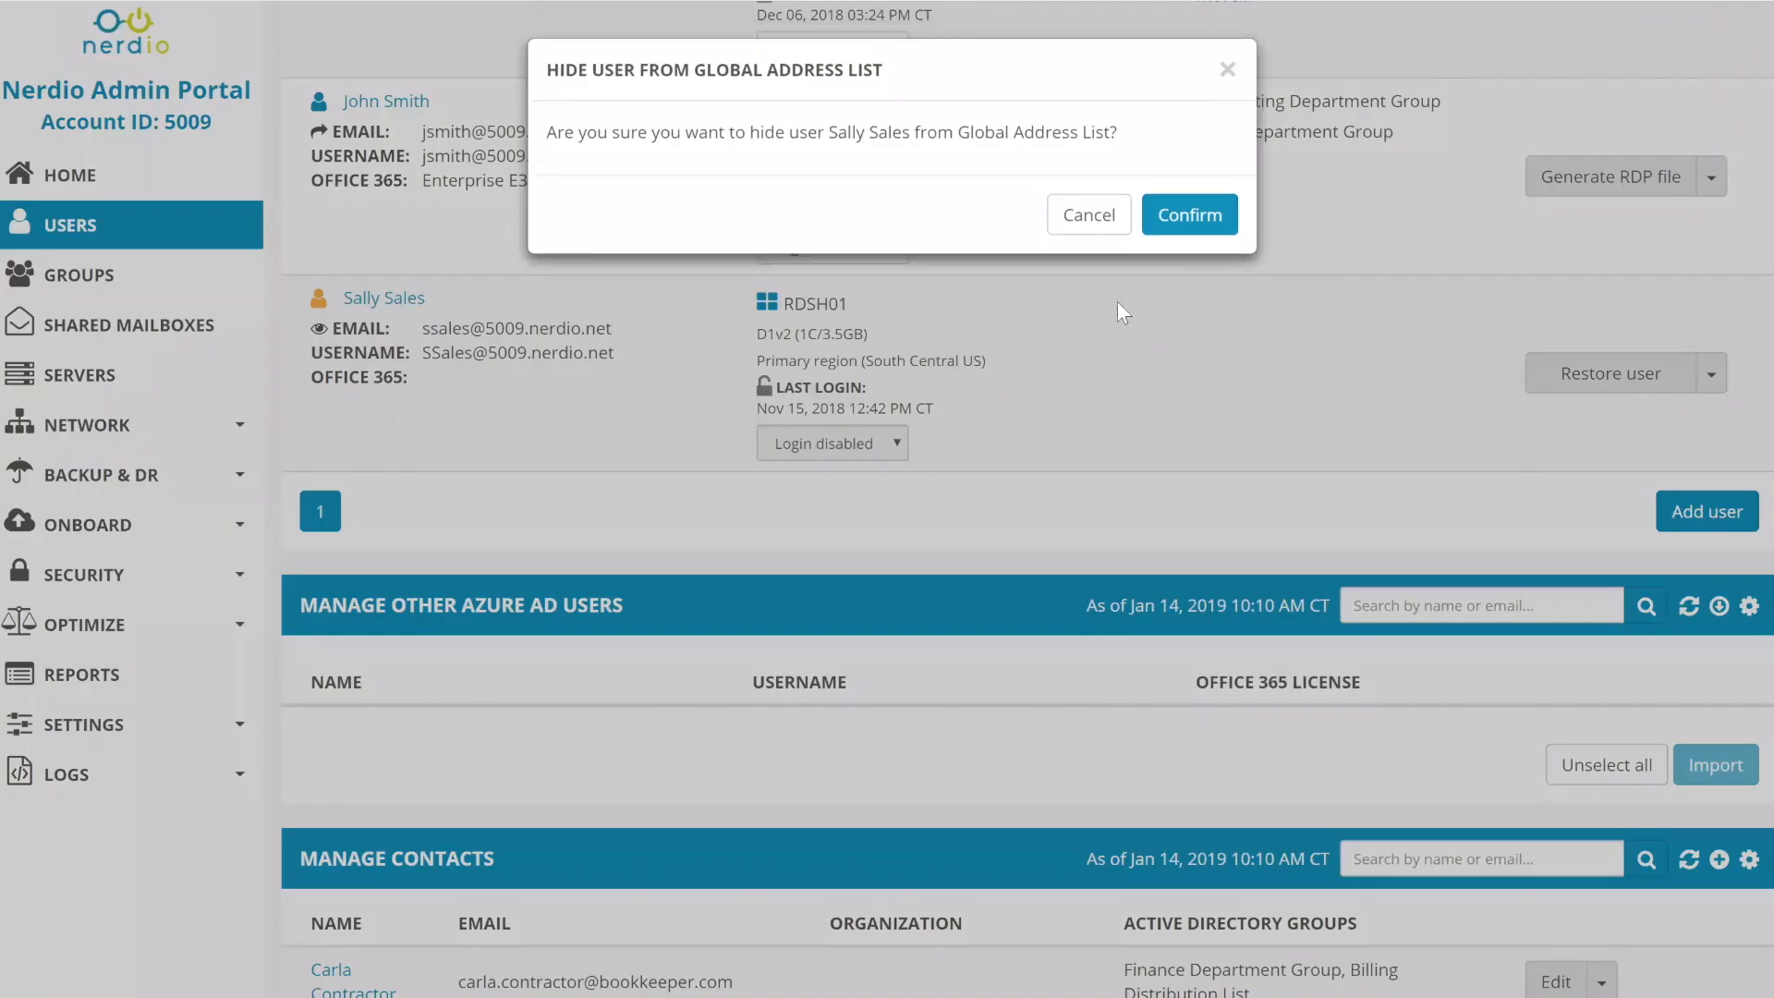
left_click(1090, 215)
- Filter the Management Tasks log description by 'archive'
scroll(1090, 214, "down", 8)
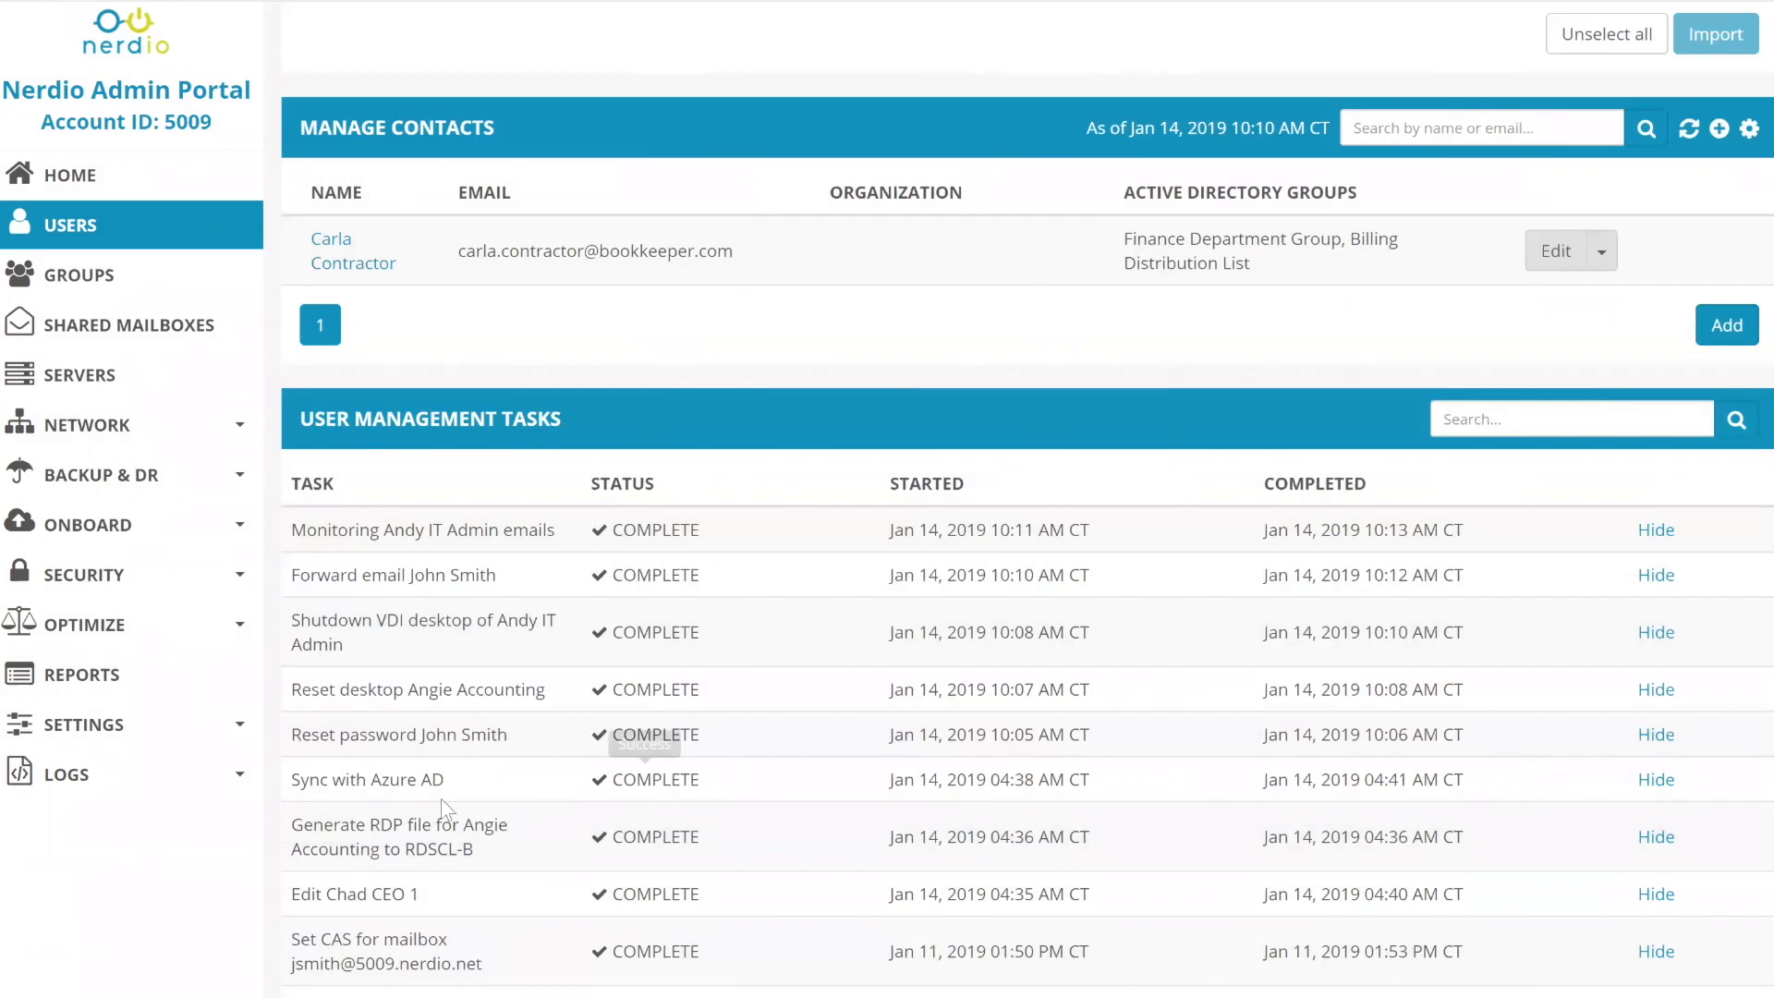
scroll(441, 798, "down", 6)
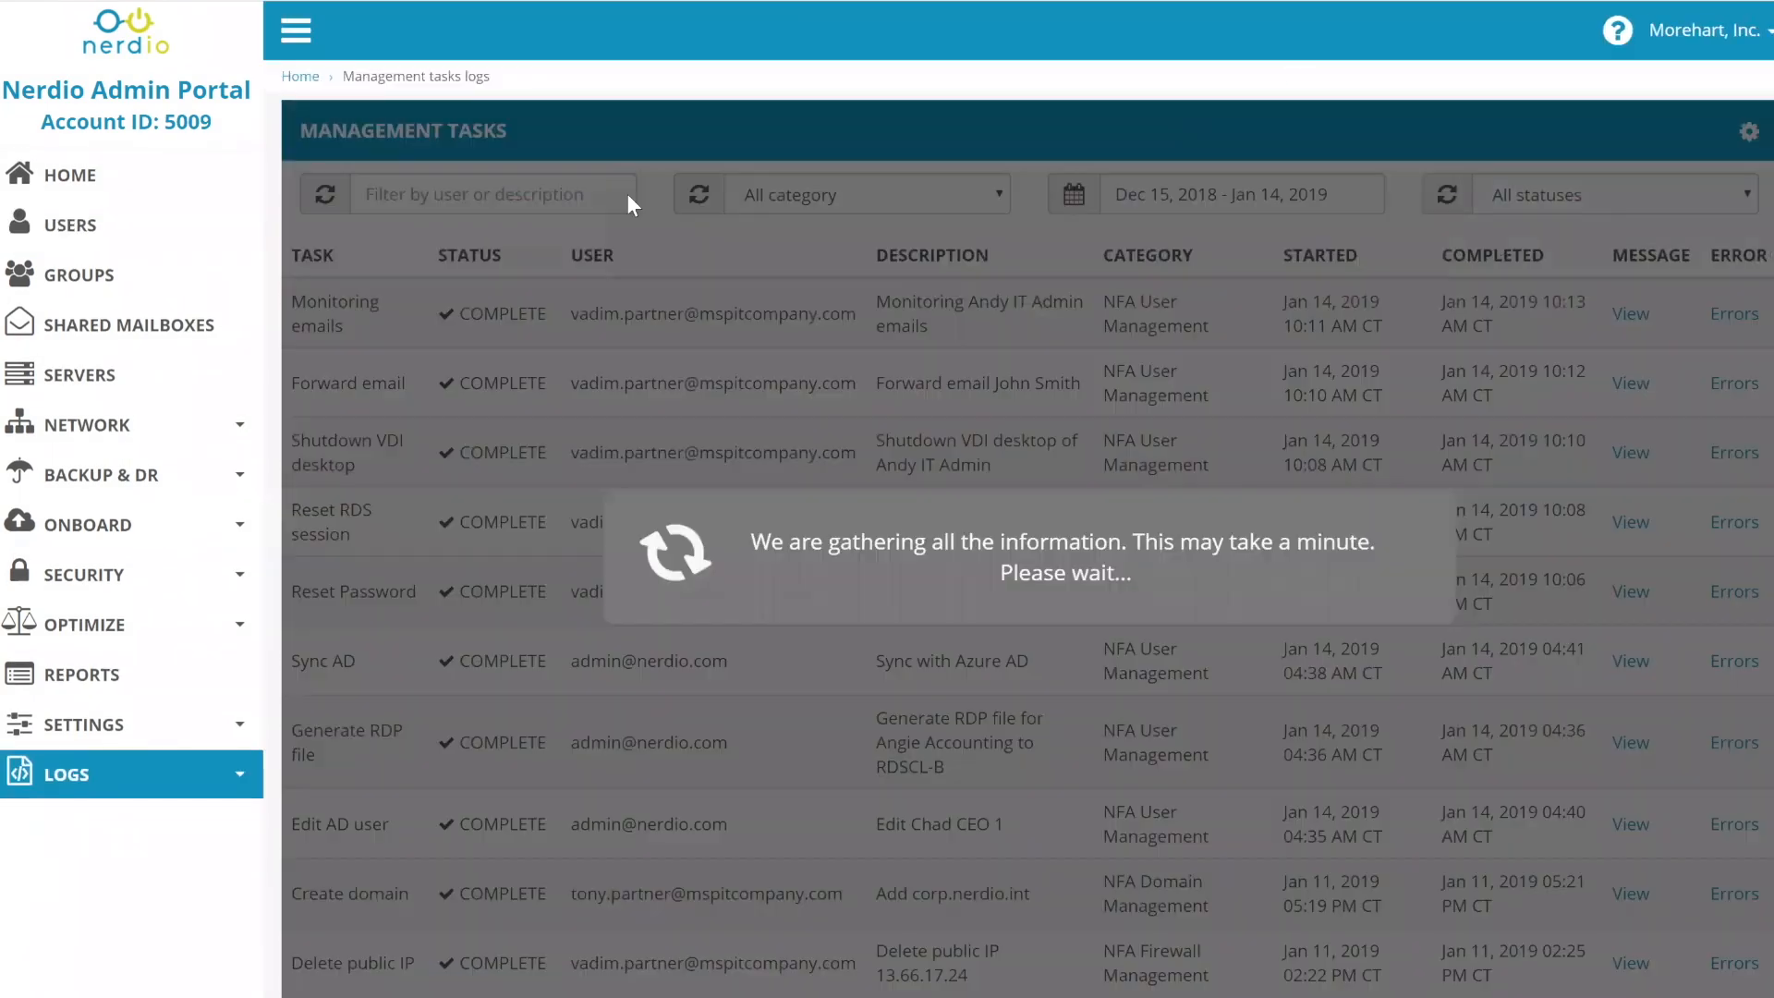
left_click(544, 196)
type("archive")
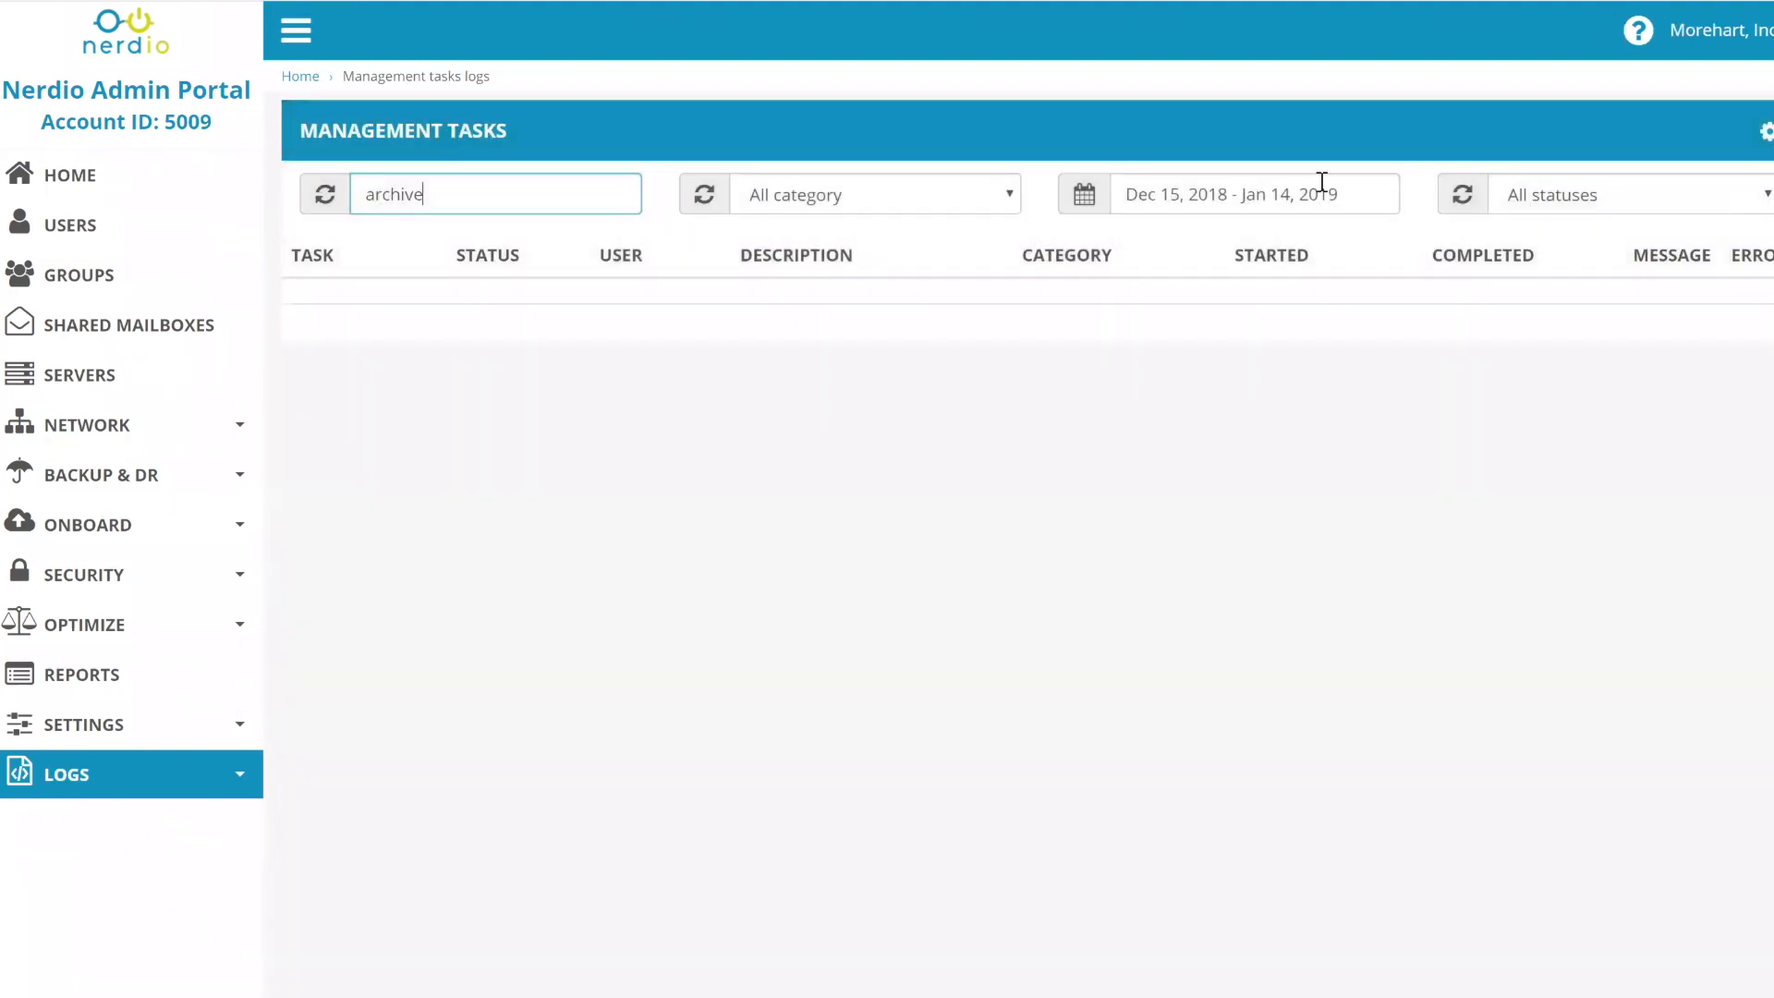
- Set the log's date range start to Jan 01, 2018
left_click(1321, 189)
double_click(1142, 298)
double_click(1143, 297)
double_click(1143, 297)
left_click(1142, 297)
triple_click(1142, 298)
left_click(1143, 298)
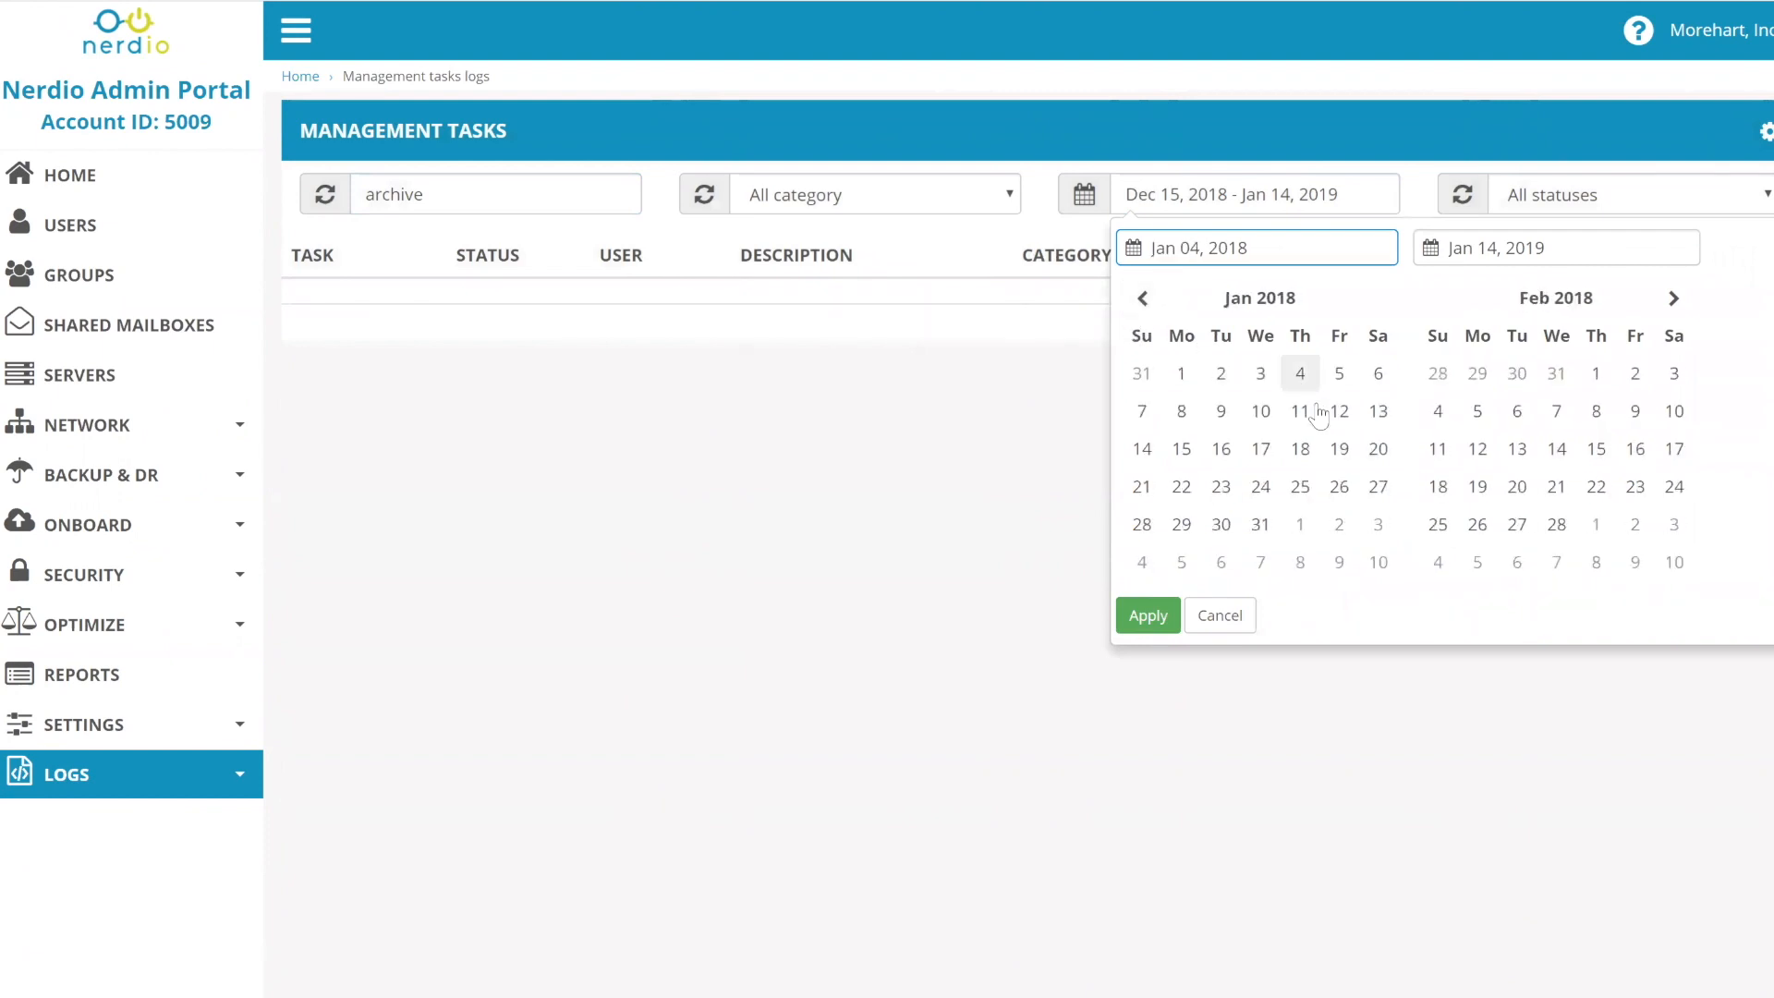
left_click(1179, 381)
- Set the range end to Jan 31, 2019 and apply the date filter
double_click(1675, 298)
double_click(1675, 298)
triple_click(1675, 299)
double_click(1674, 299)
double_click(1675, 298)
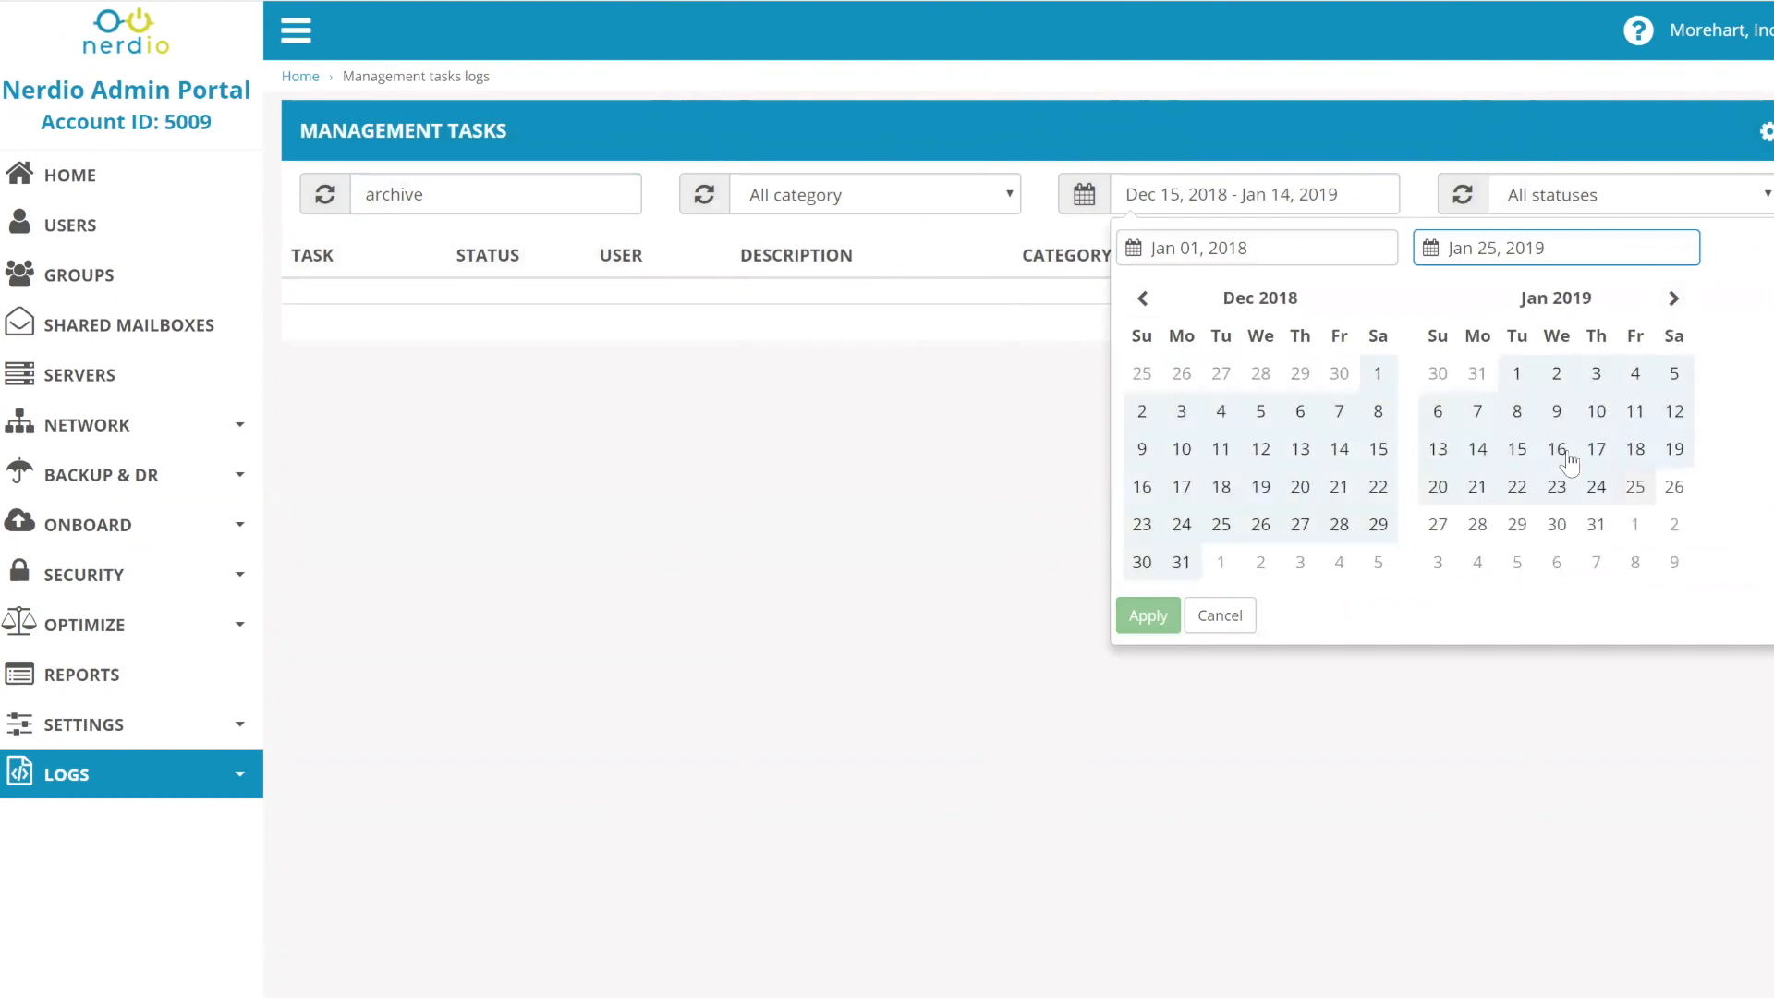
left_click(1596, 524)
left_click(1147, 616)
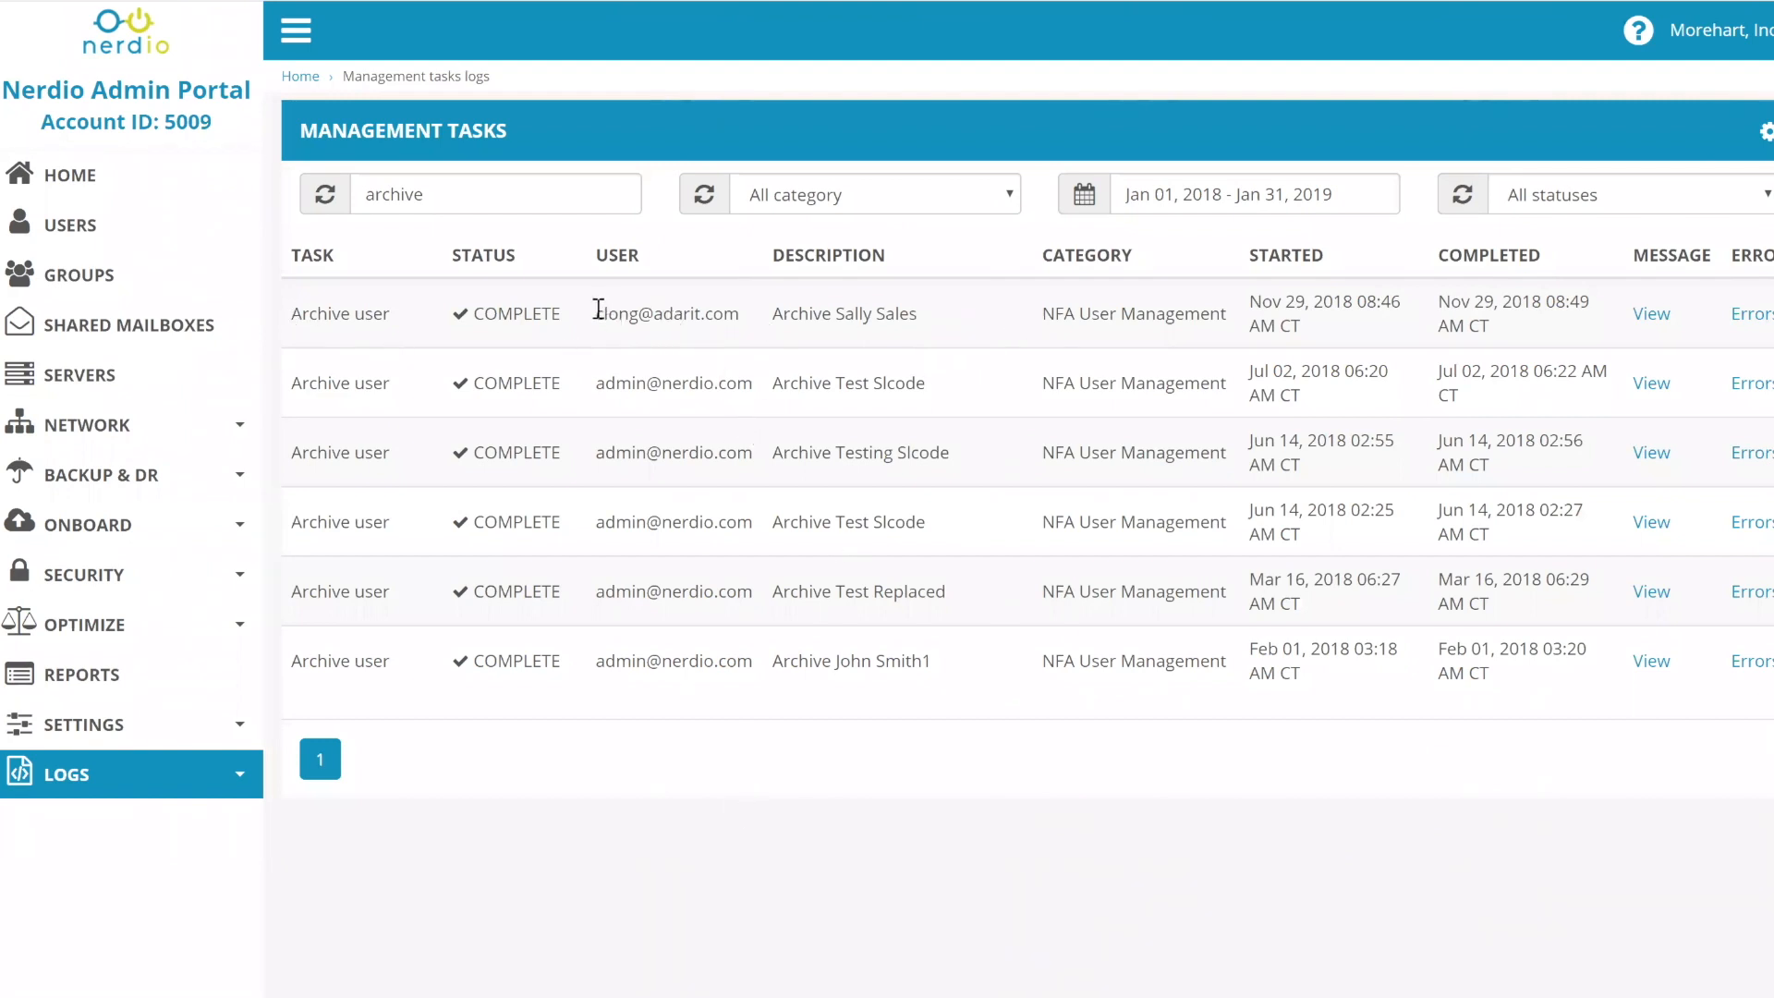
- Select the requester's e-mail in the first archive task row and read its COMPLETE status tooltip
left_click_drag(594, 314, 769, 316)
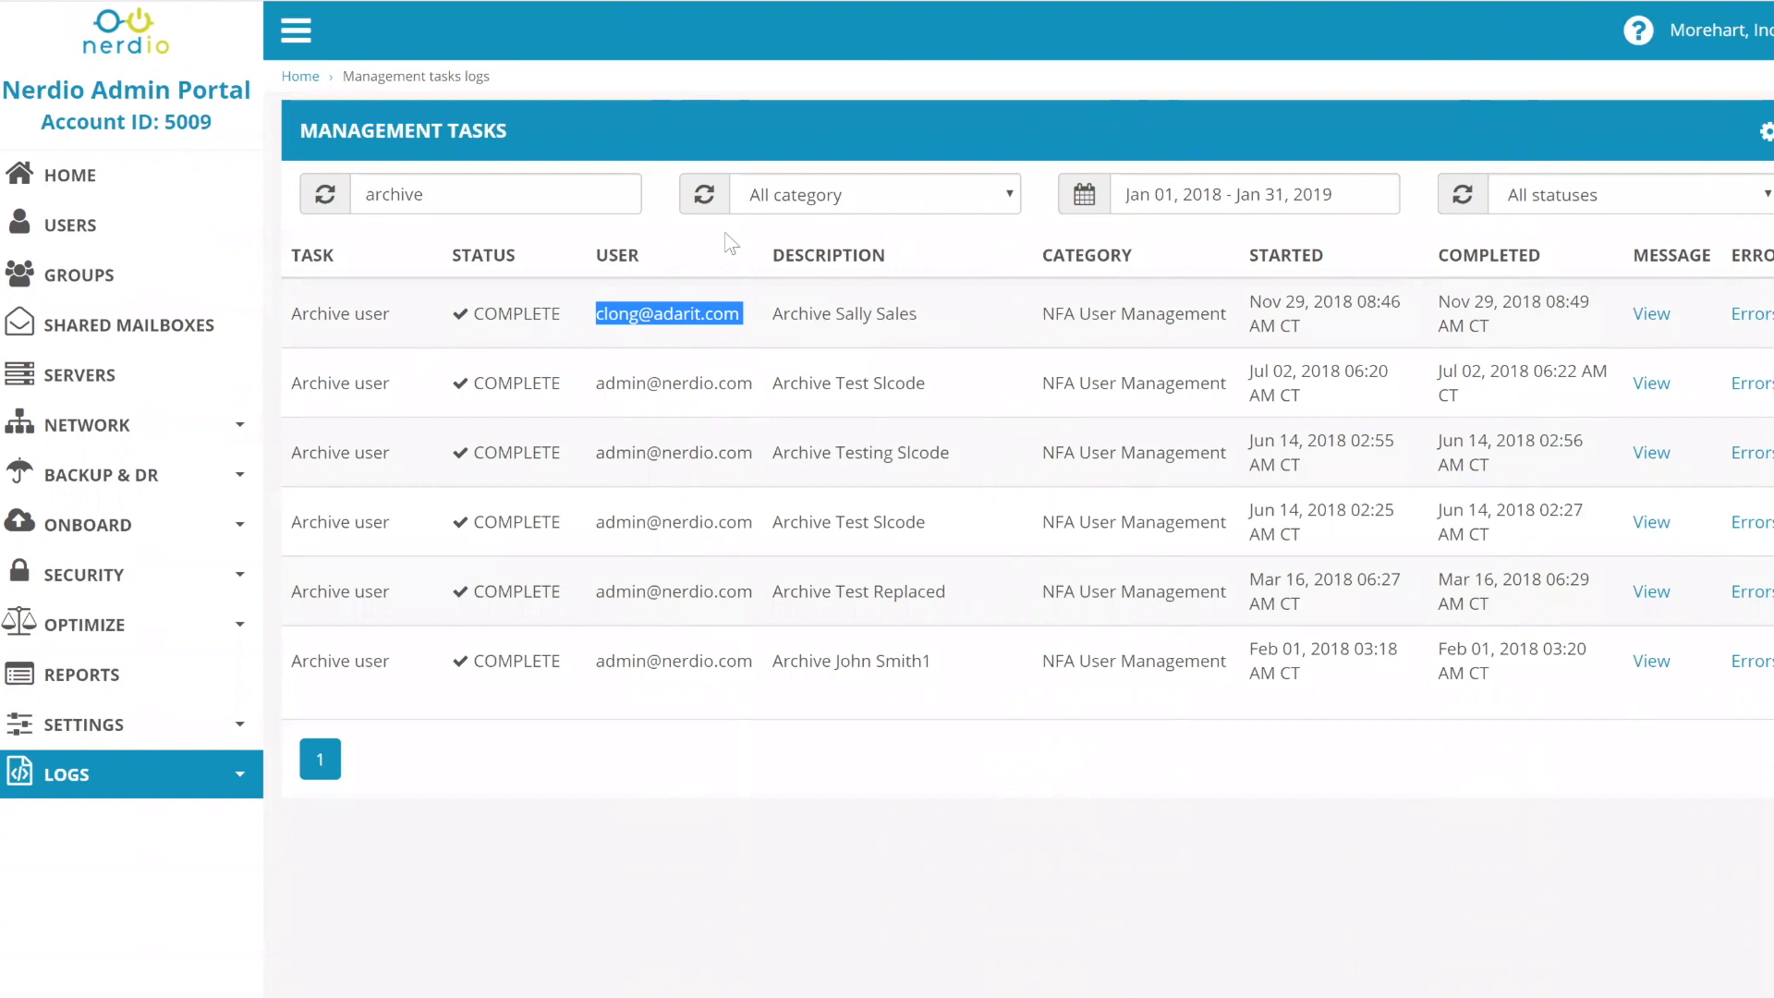
mouse_move(534, 314)
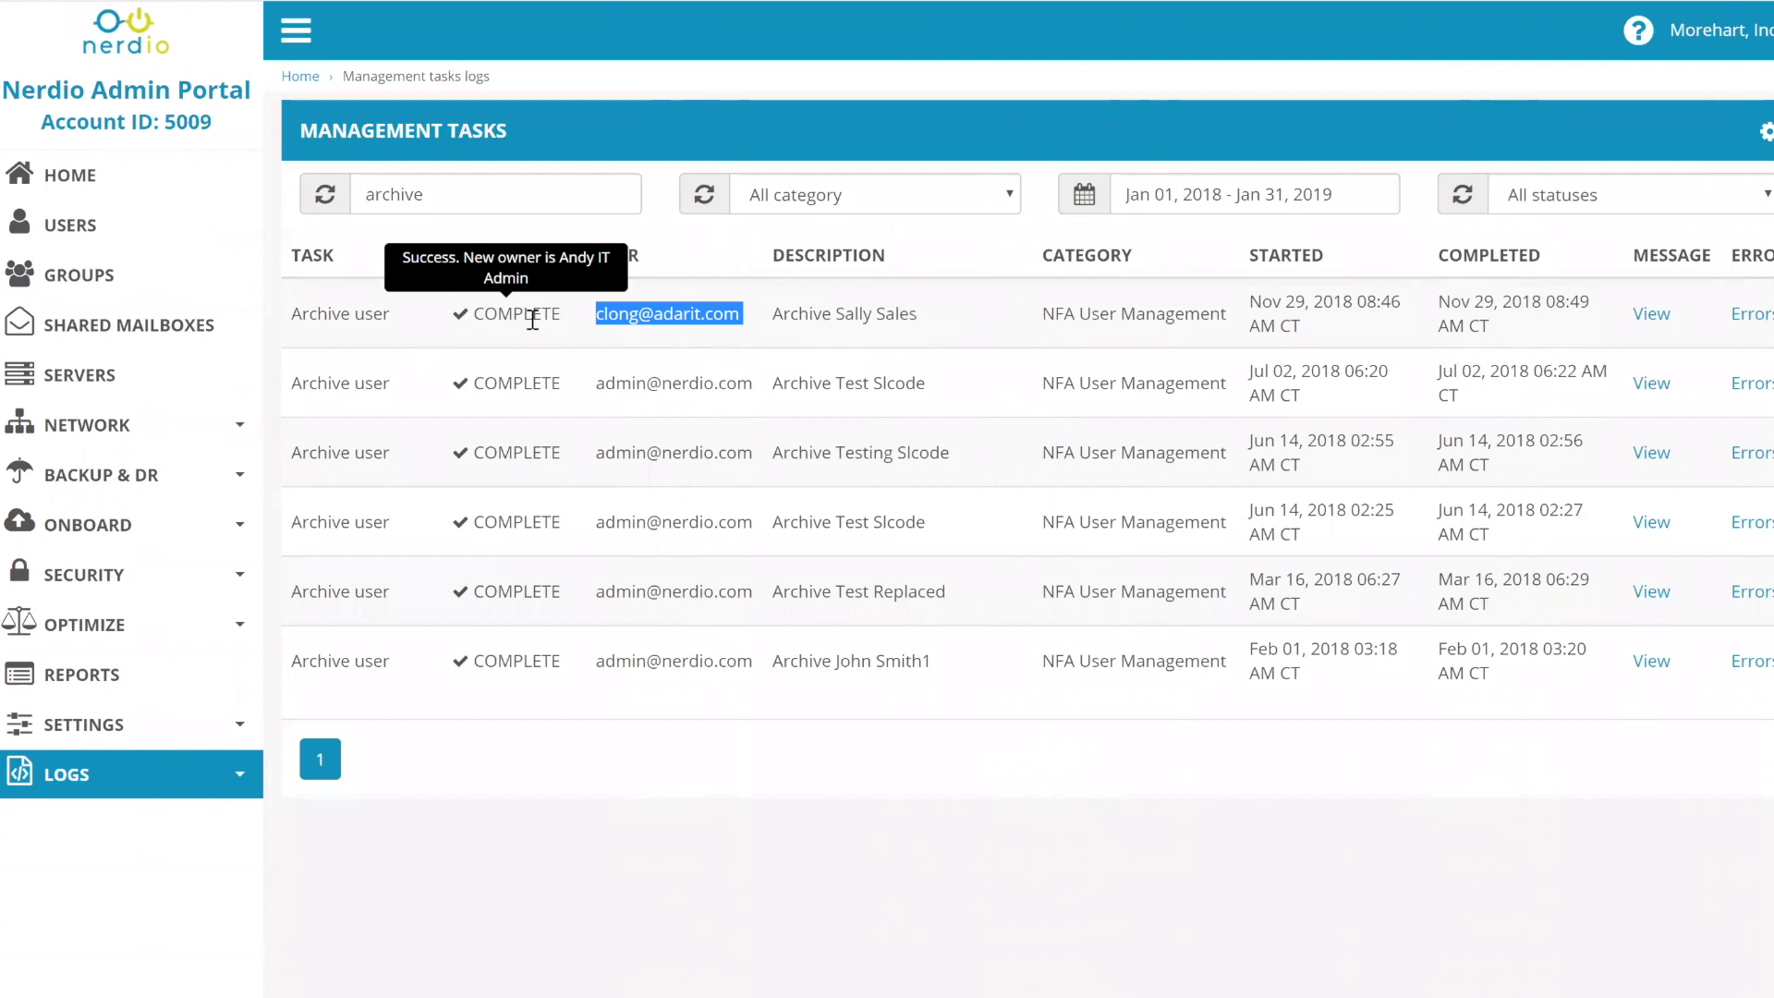
mouse_move(536, 382)
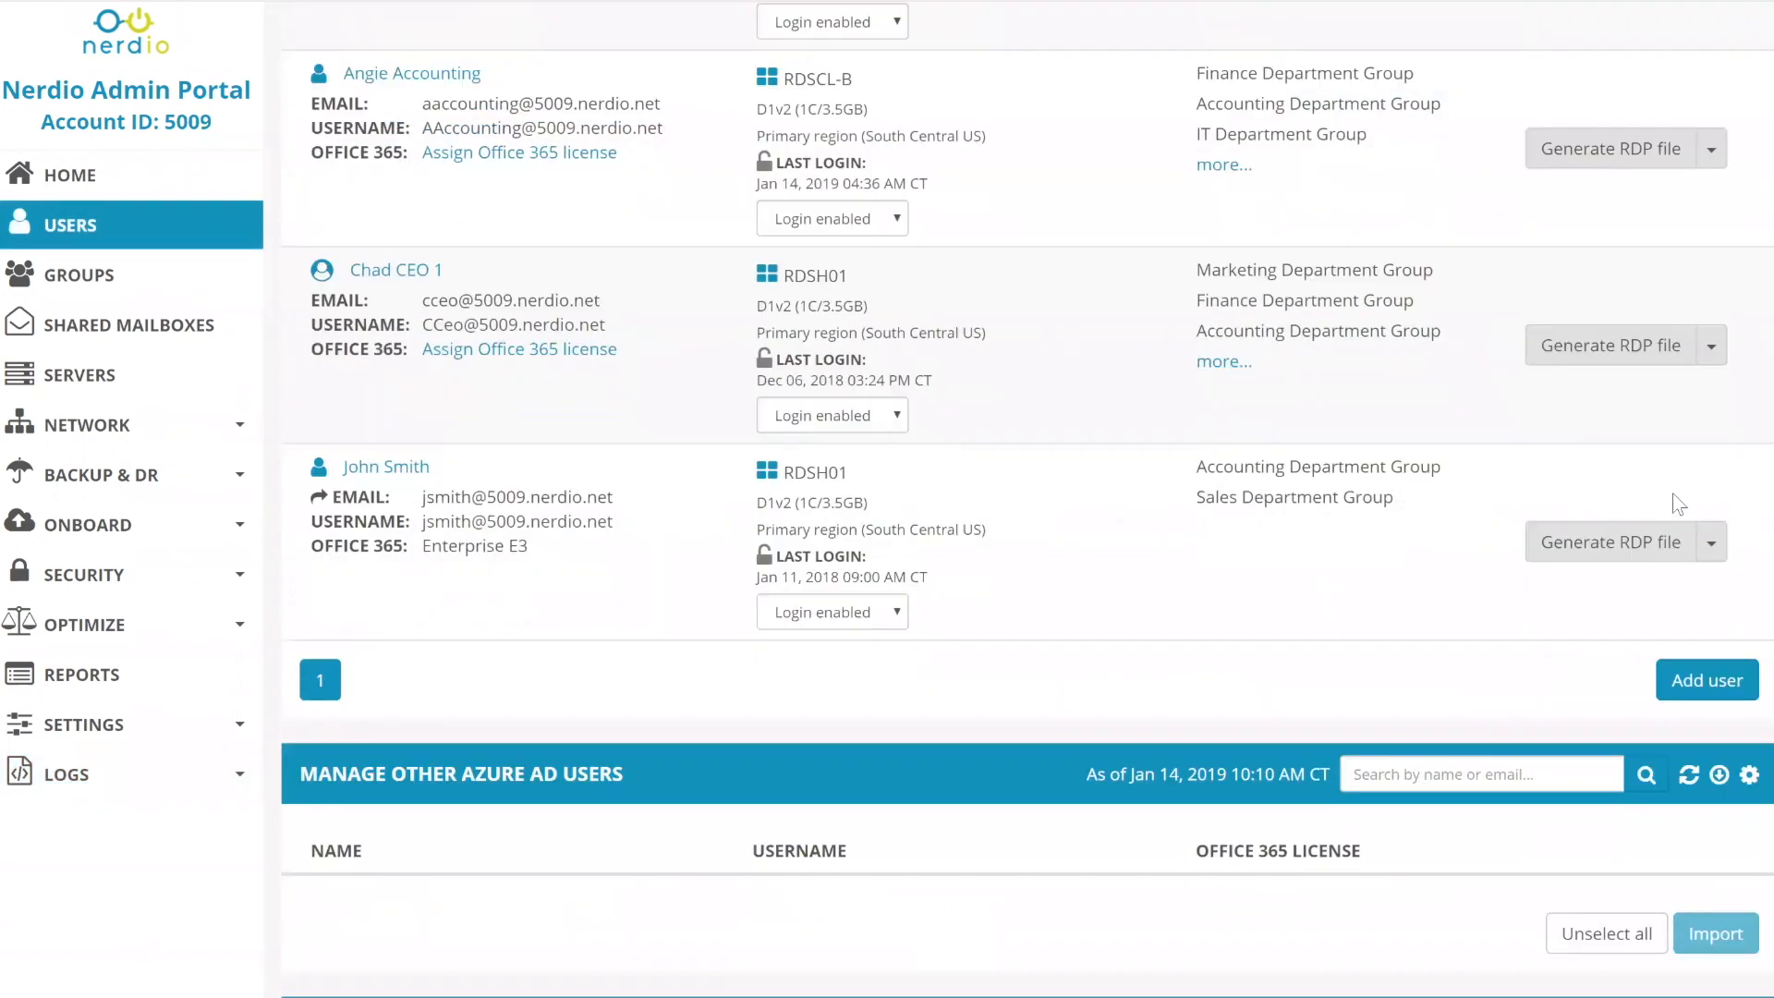
left_click(1712, 546)
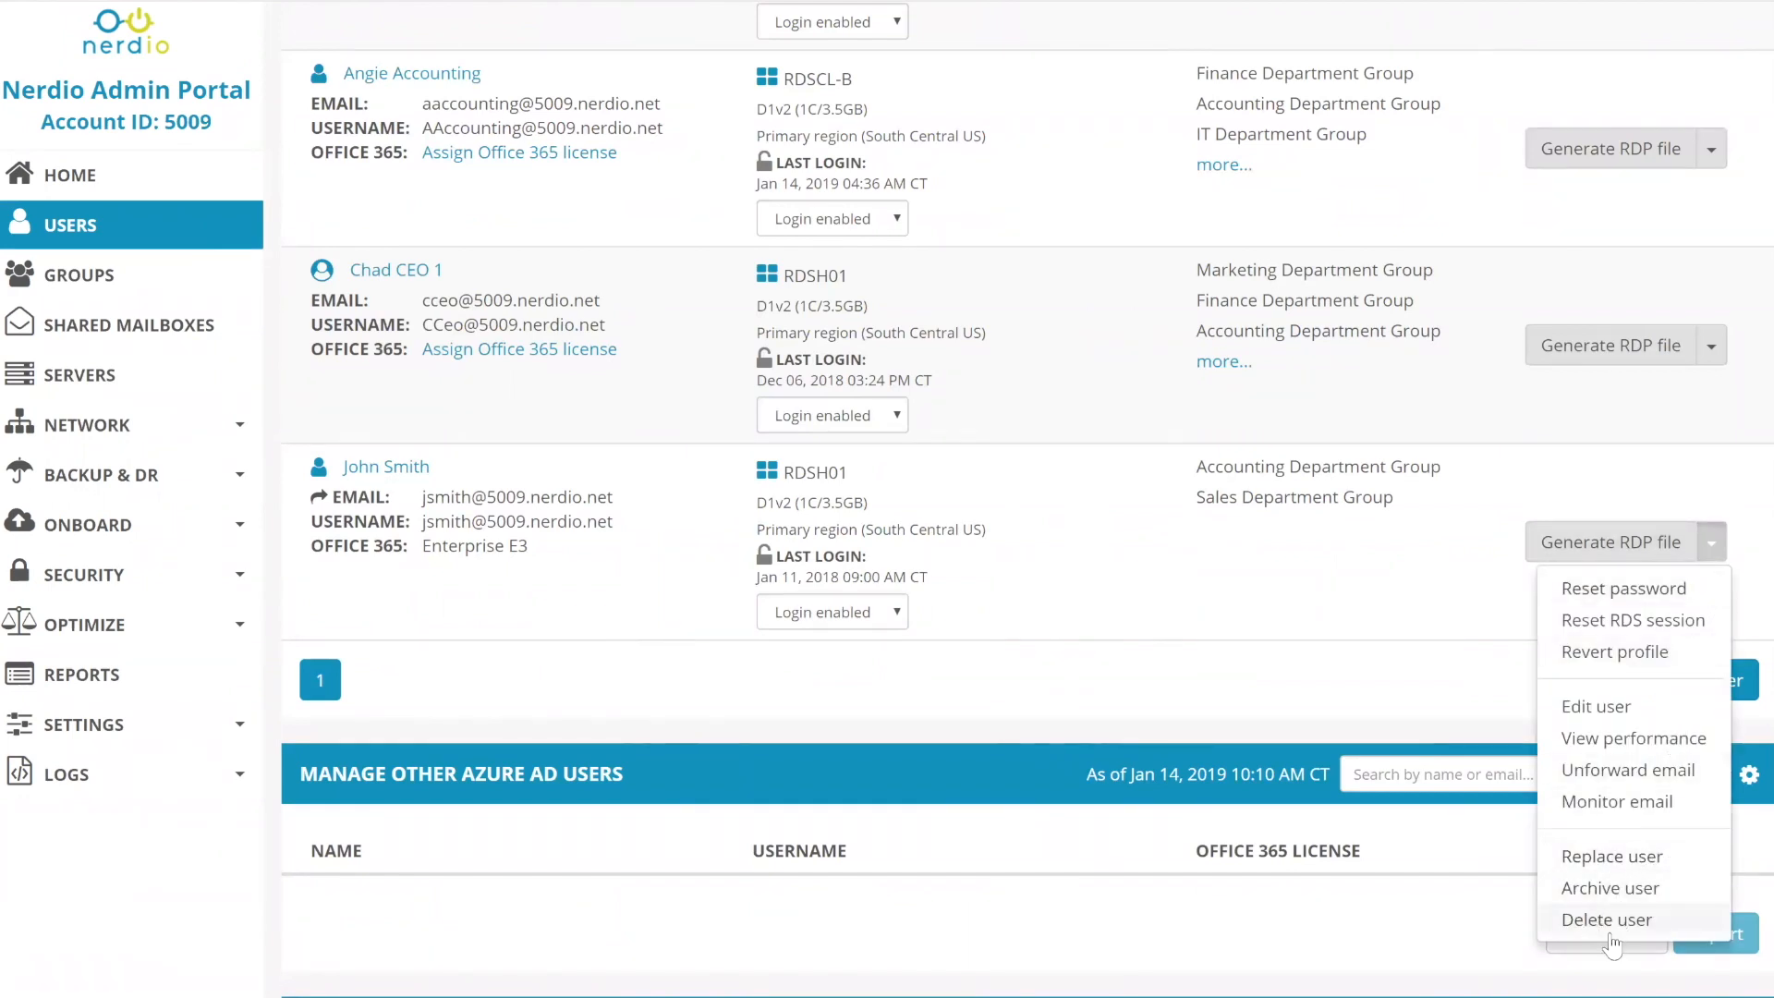
left_click(1632, 858)
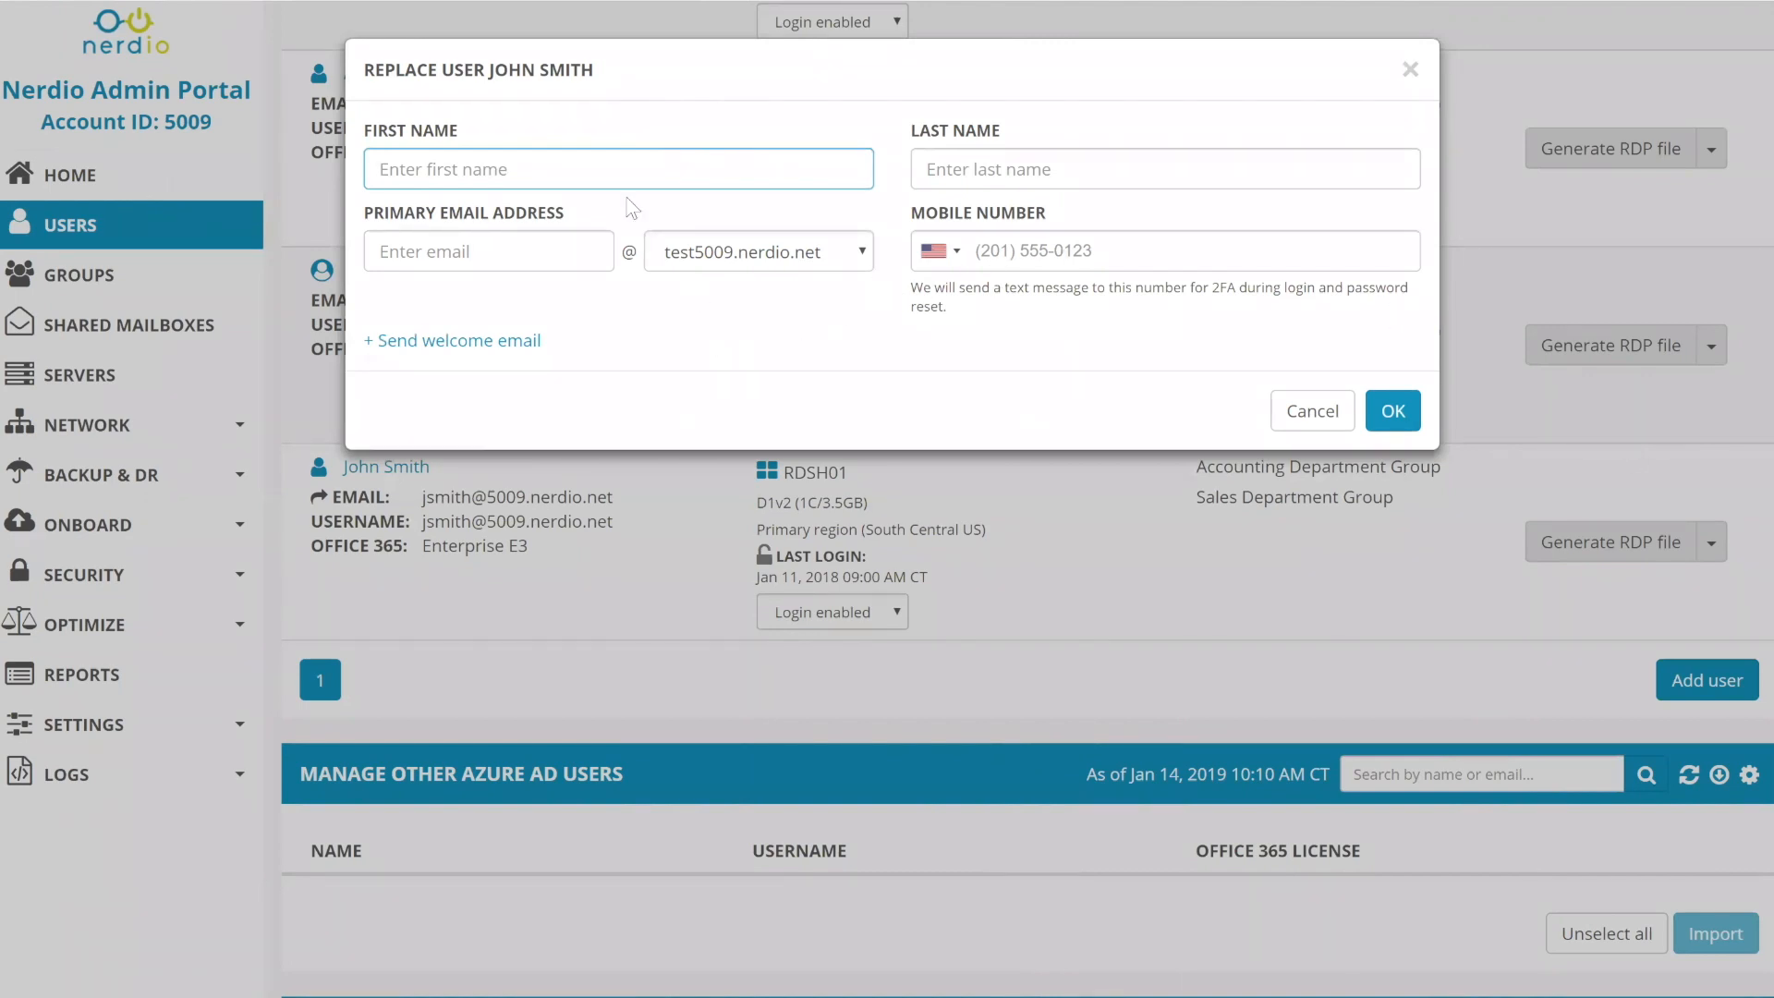
left_click_drag(491, 69, 593, 70)
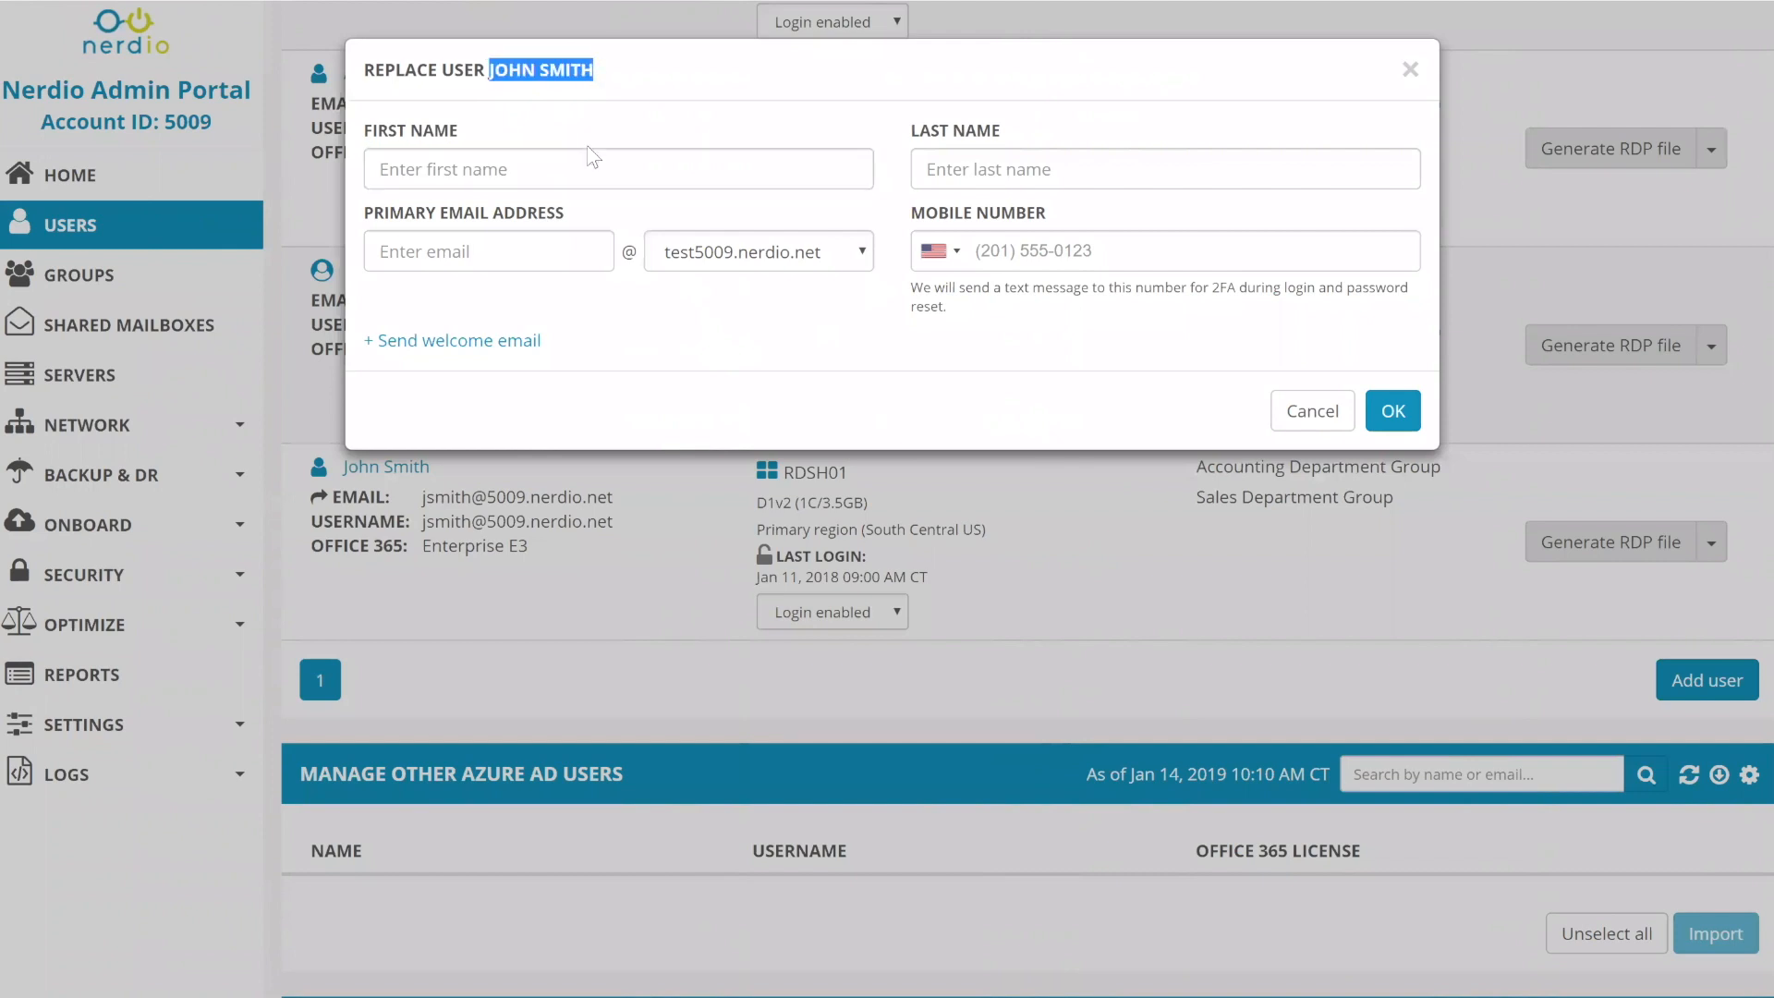
left_click(407, 170)
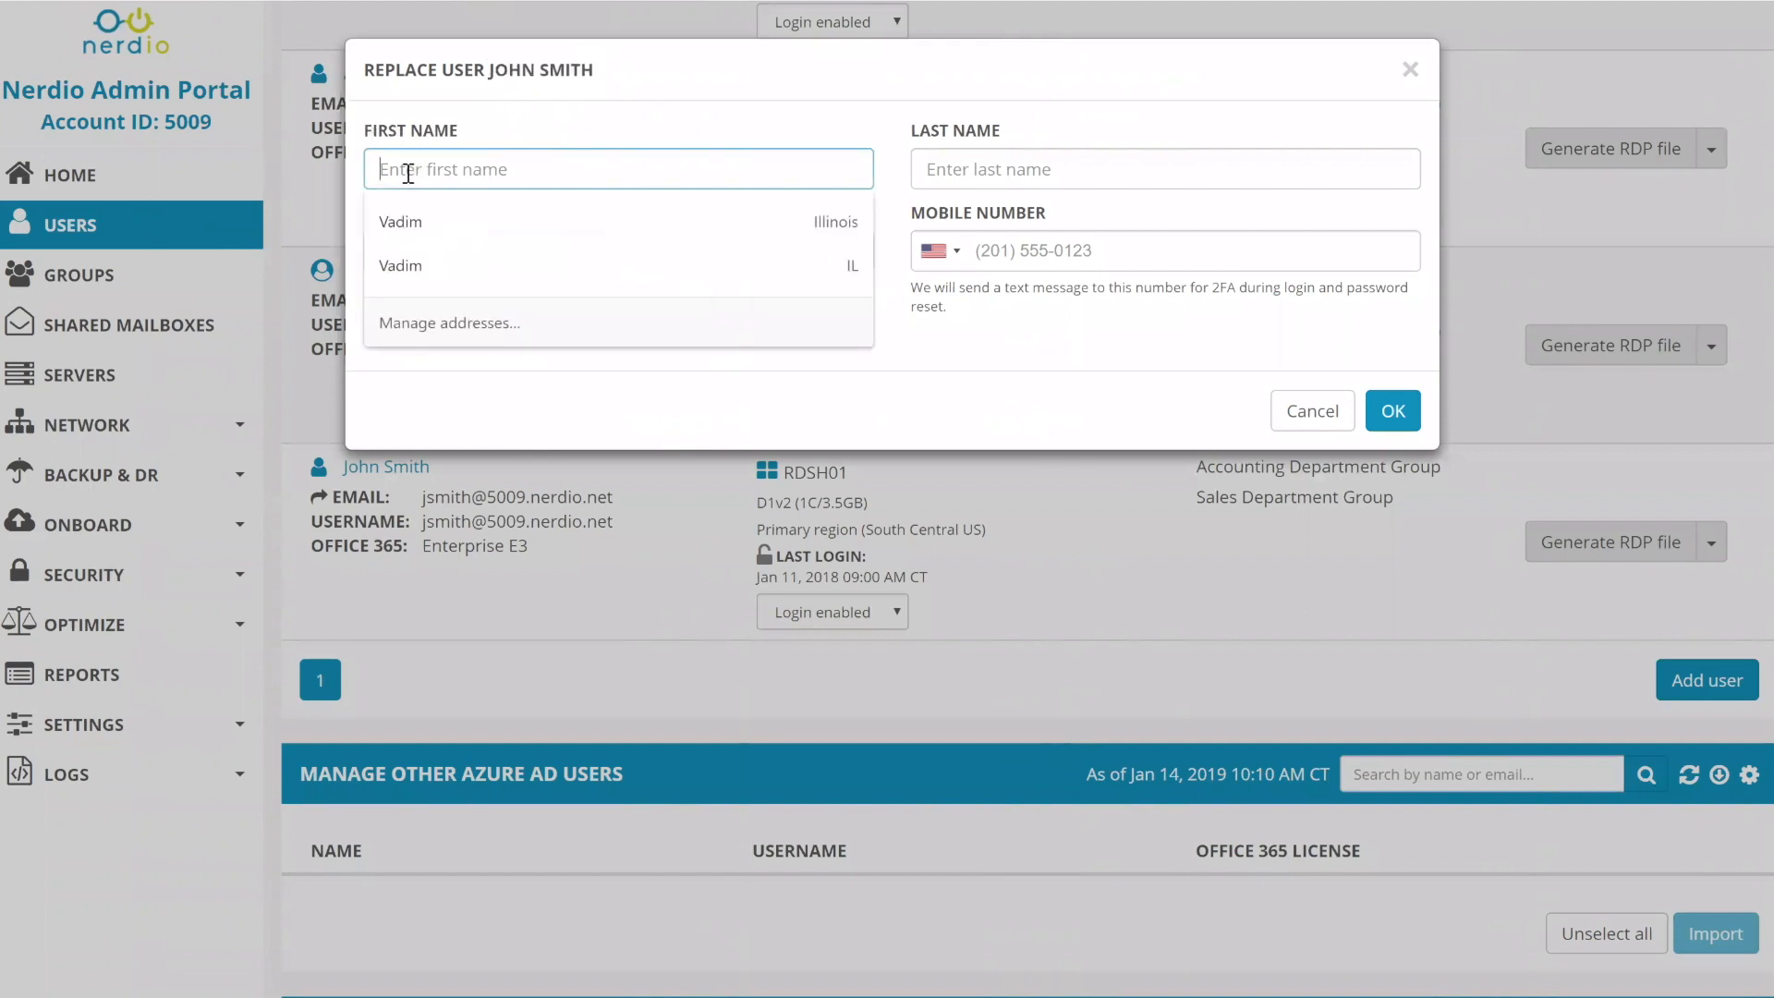
left_click(545, 116)
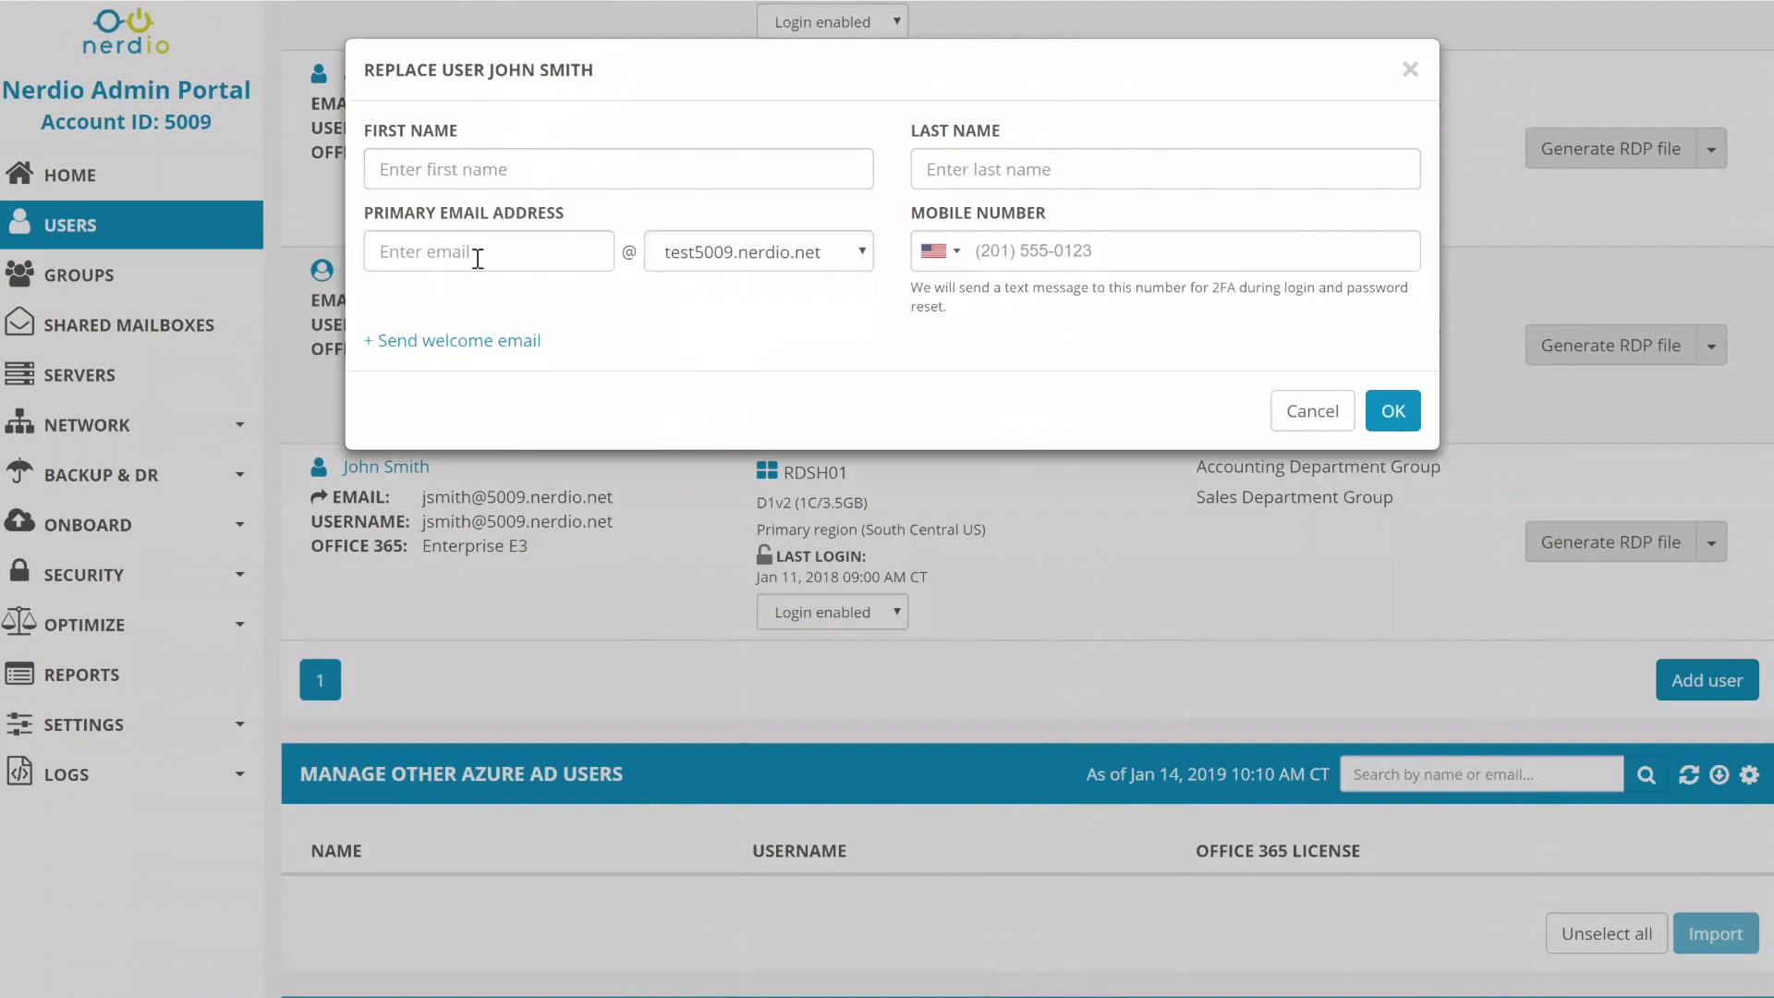
left_click(445, 349)
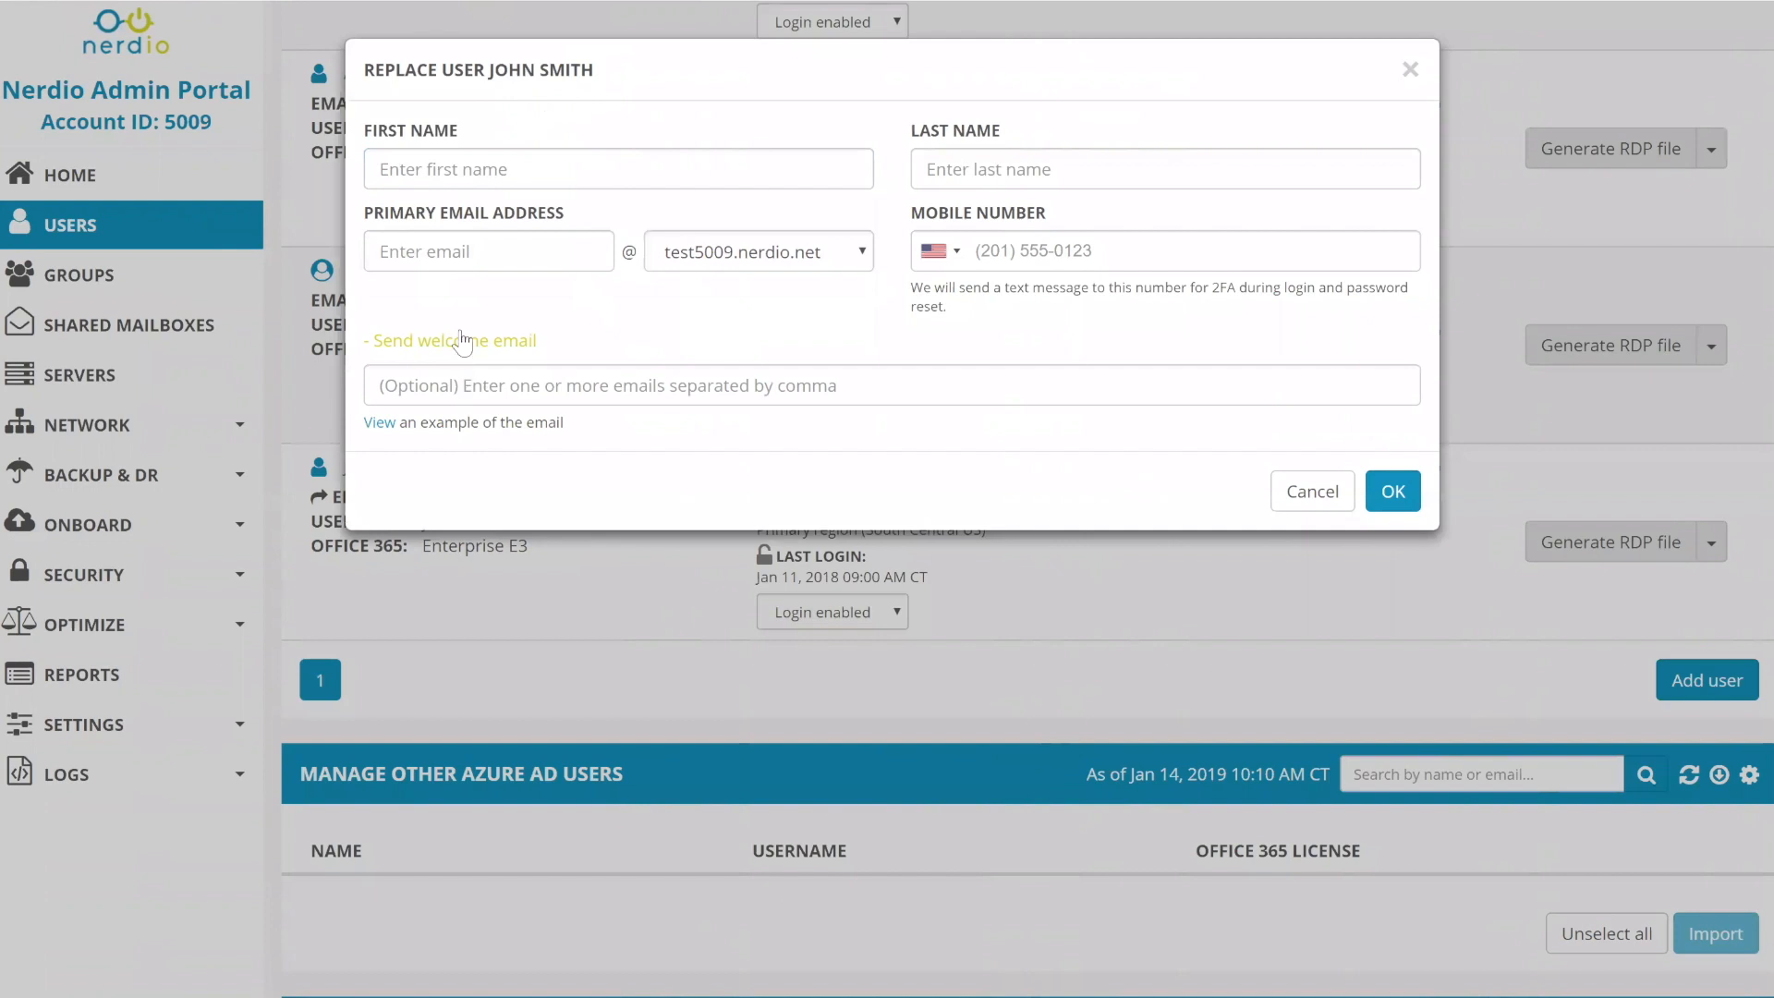
left_click(1310, 492)
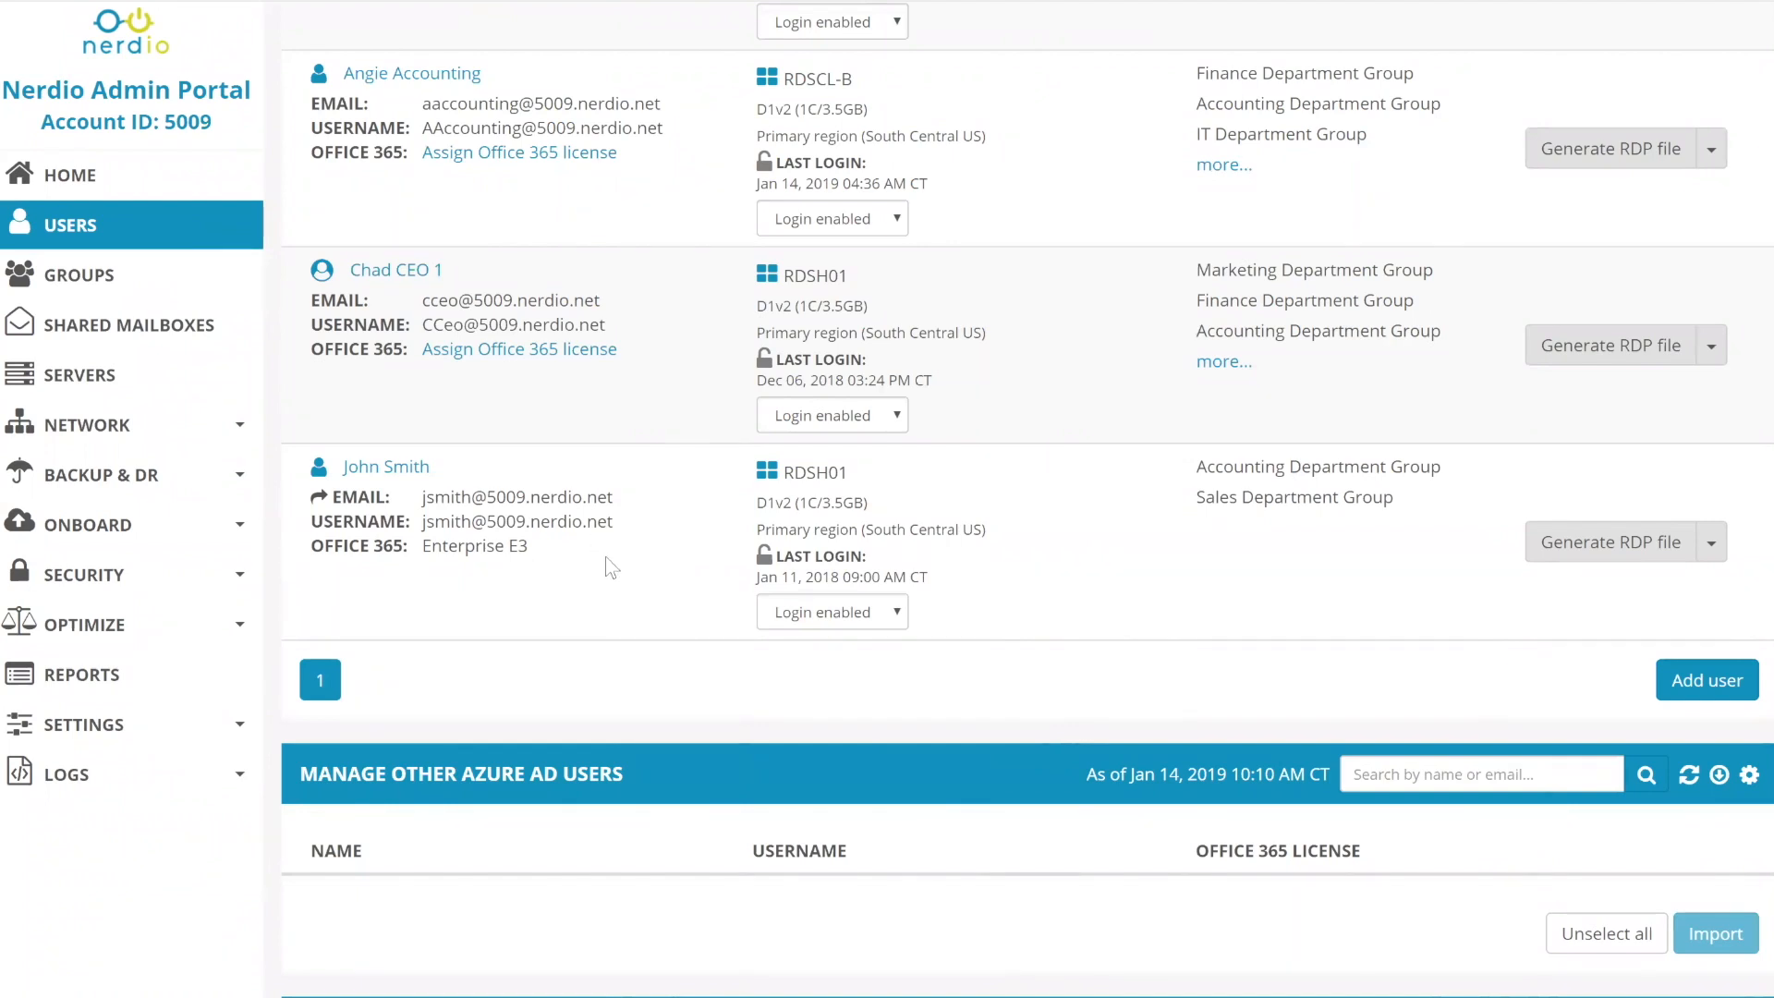
left_click(404, 468)
left_click(389, 471)
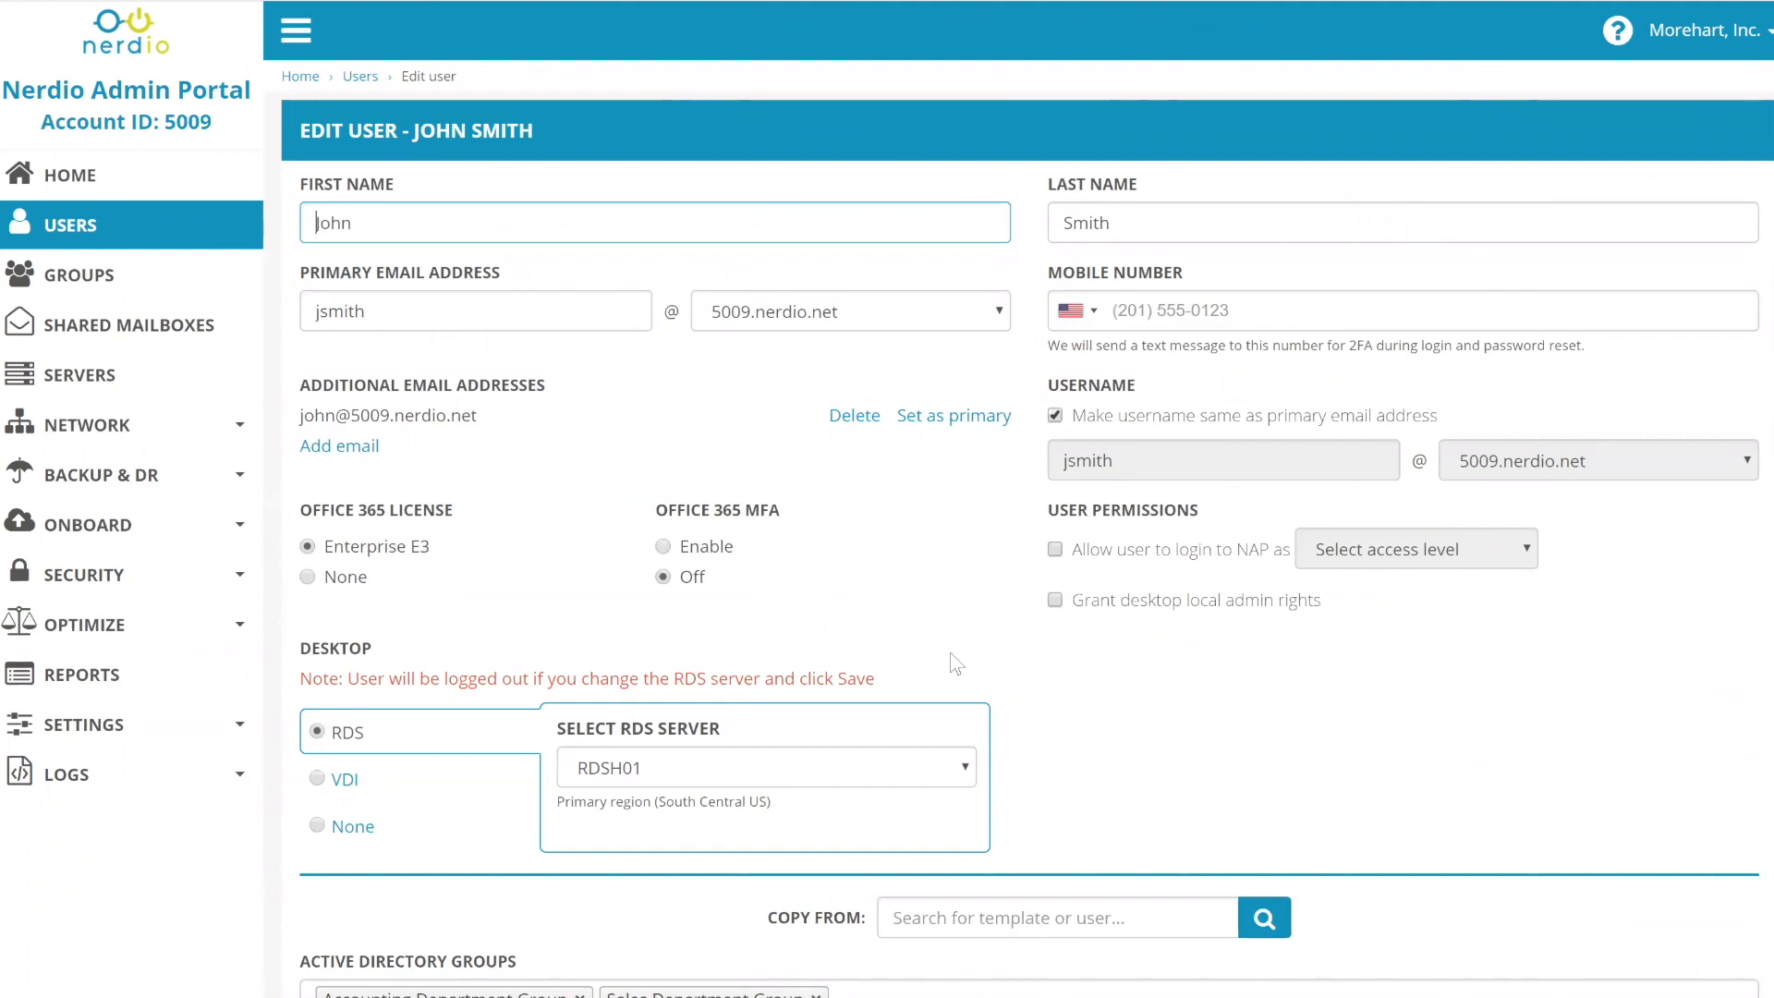
scroll(933, 638, "down", 1)
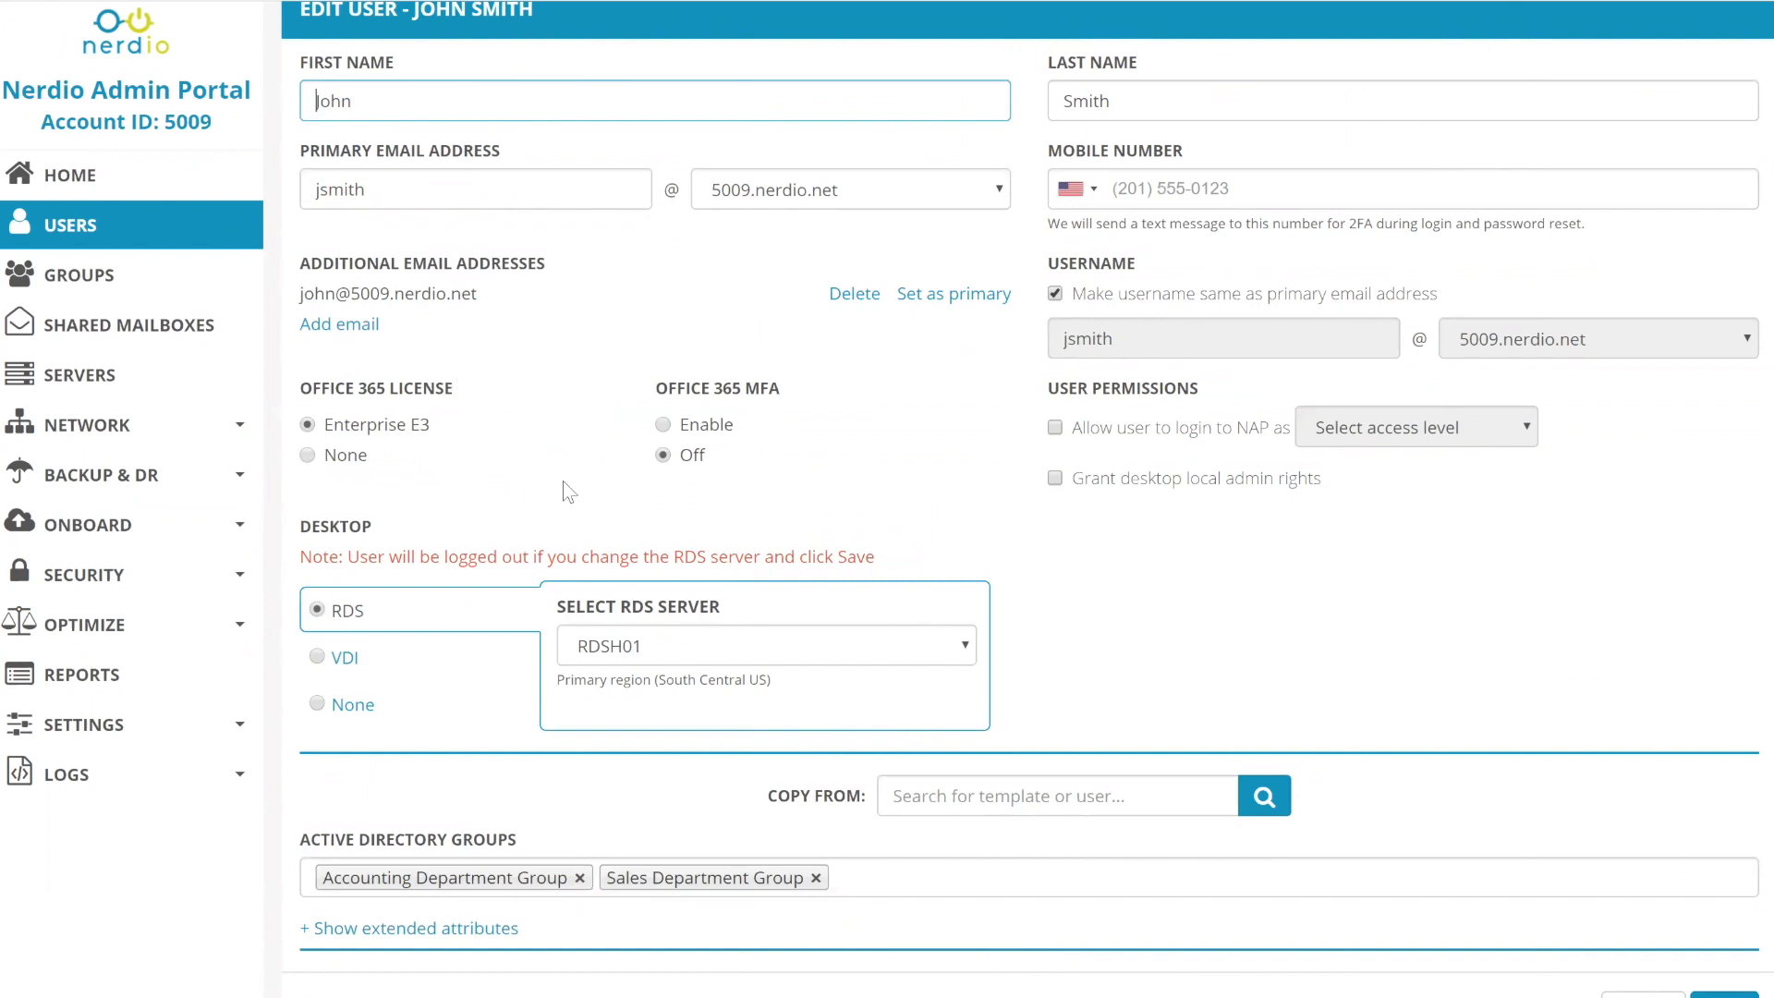
scroll(563, 481, "up", 1)
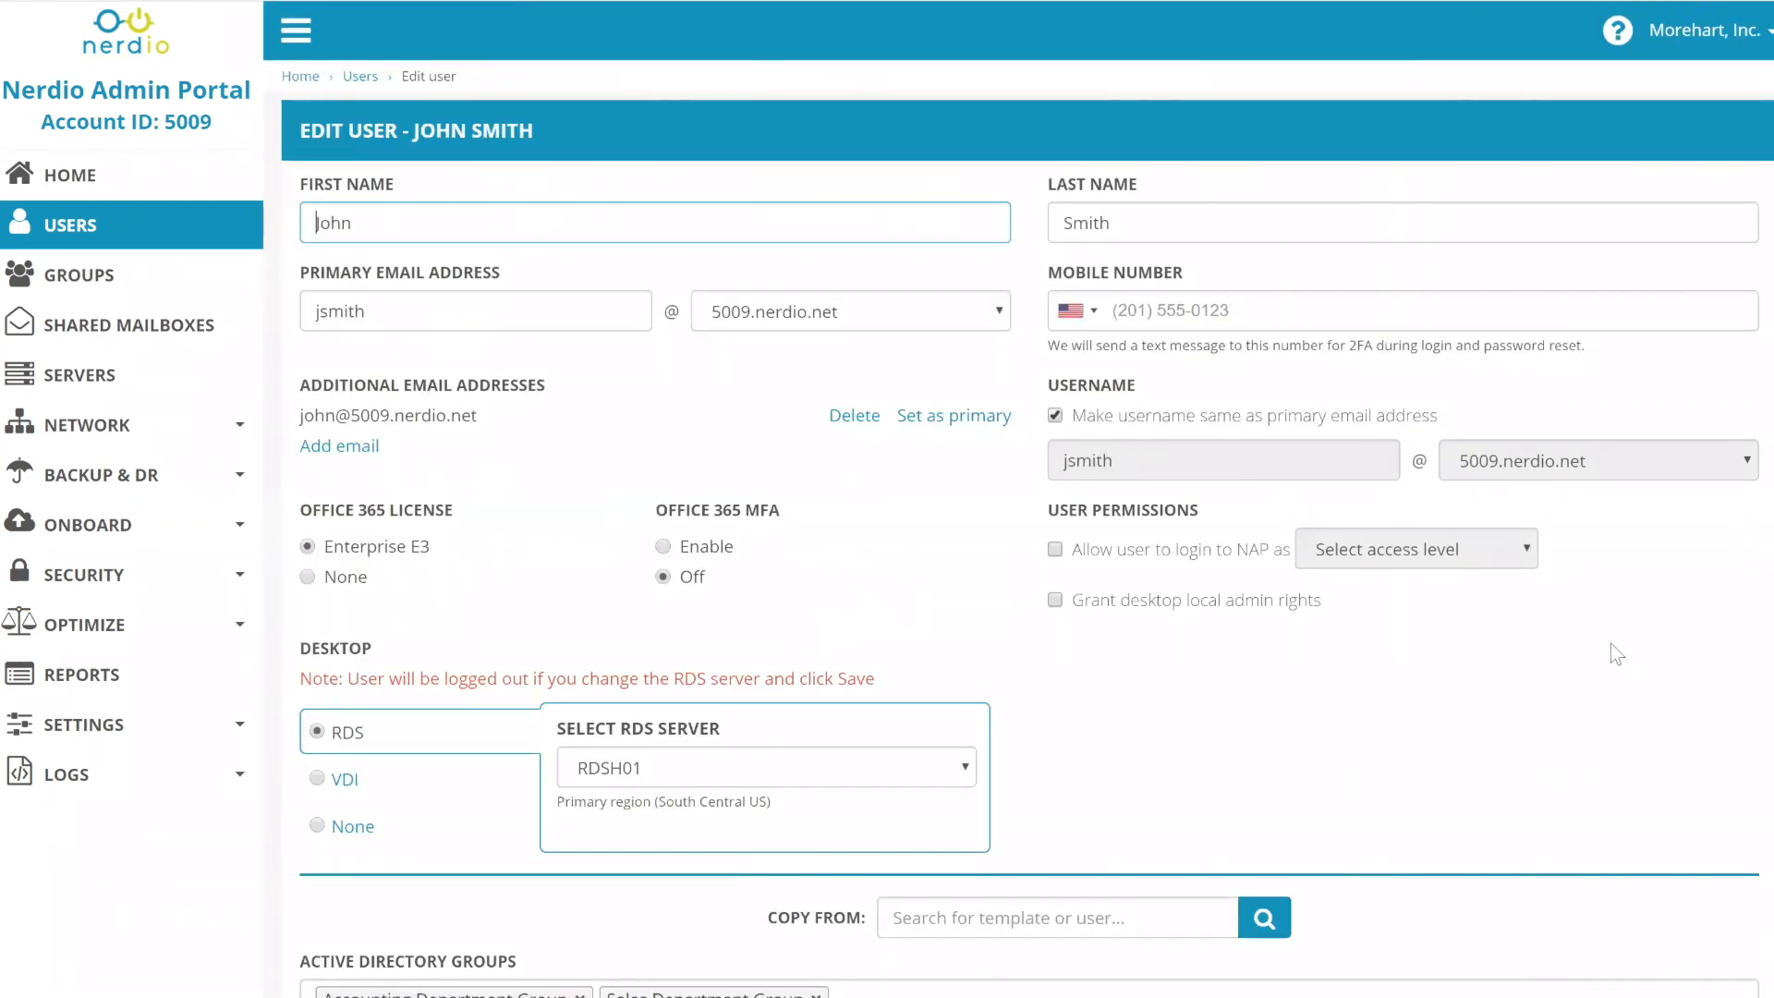
scroll(1611, 645, "down", 2)
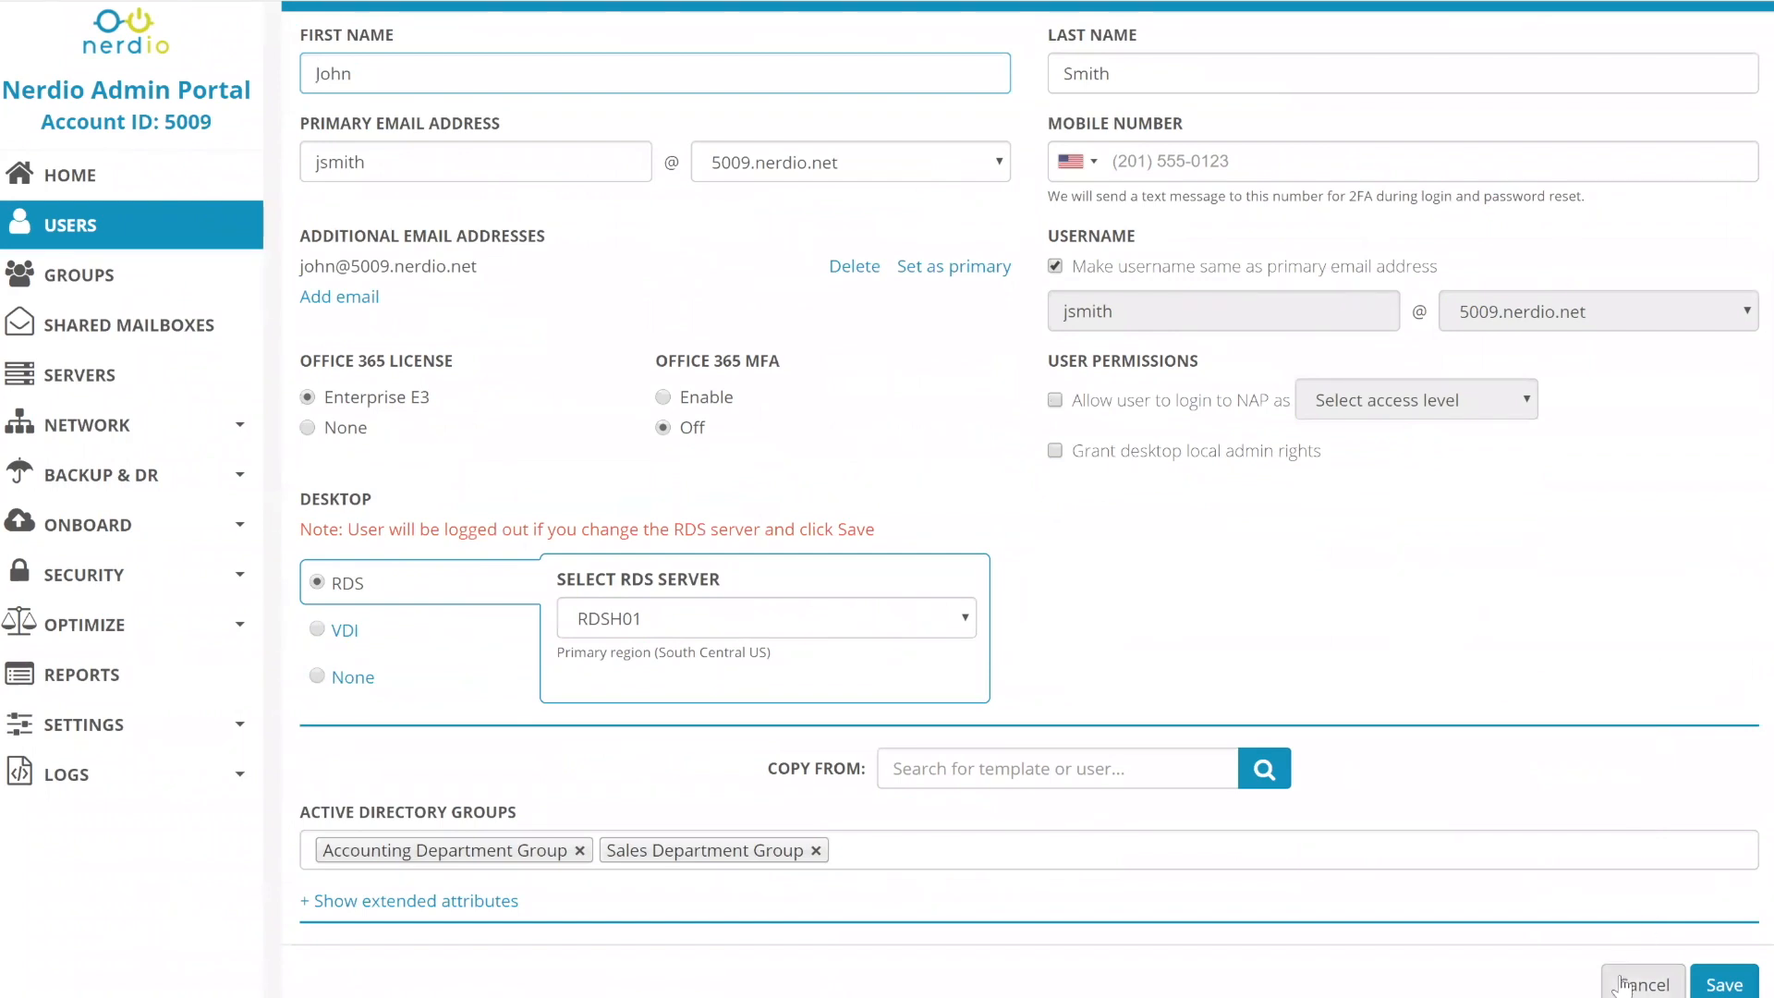
left_click(1624, 987)
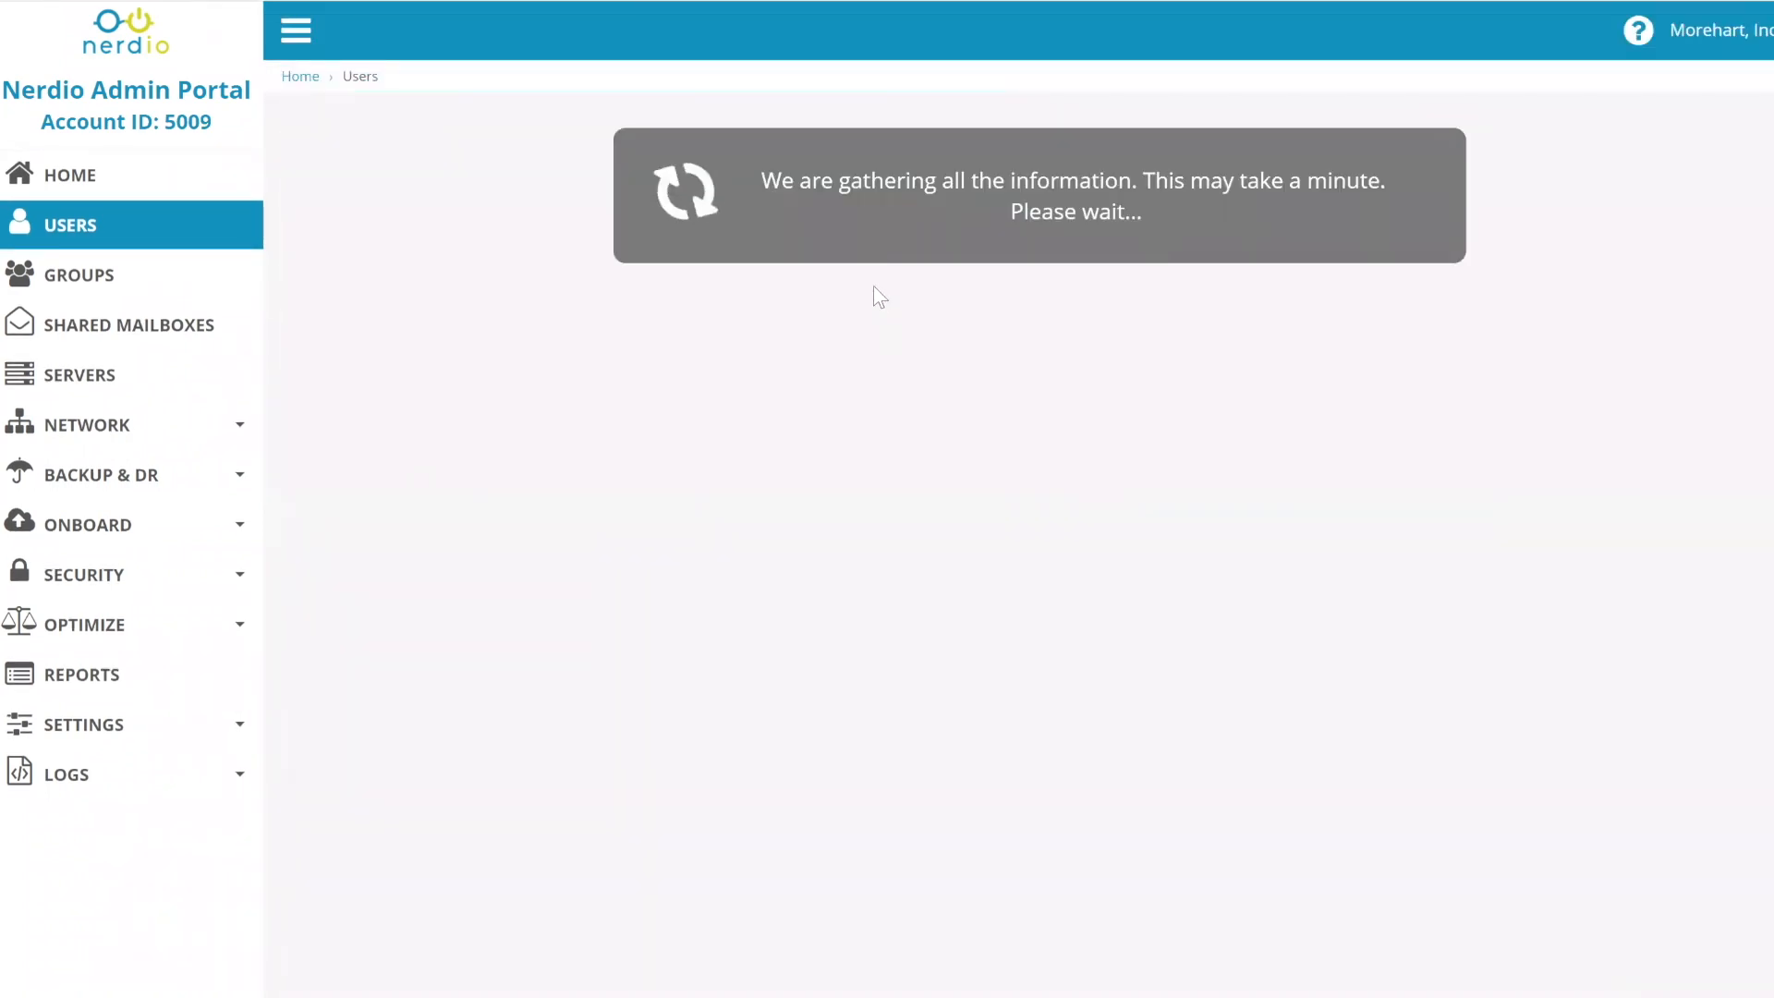
- Open the Replace user form from John Smith's Generate RDP file dropdown
scroll(1524, 691, "down", 3)
scroll(1523, 691, "down", 1)
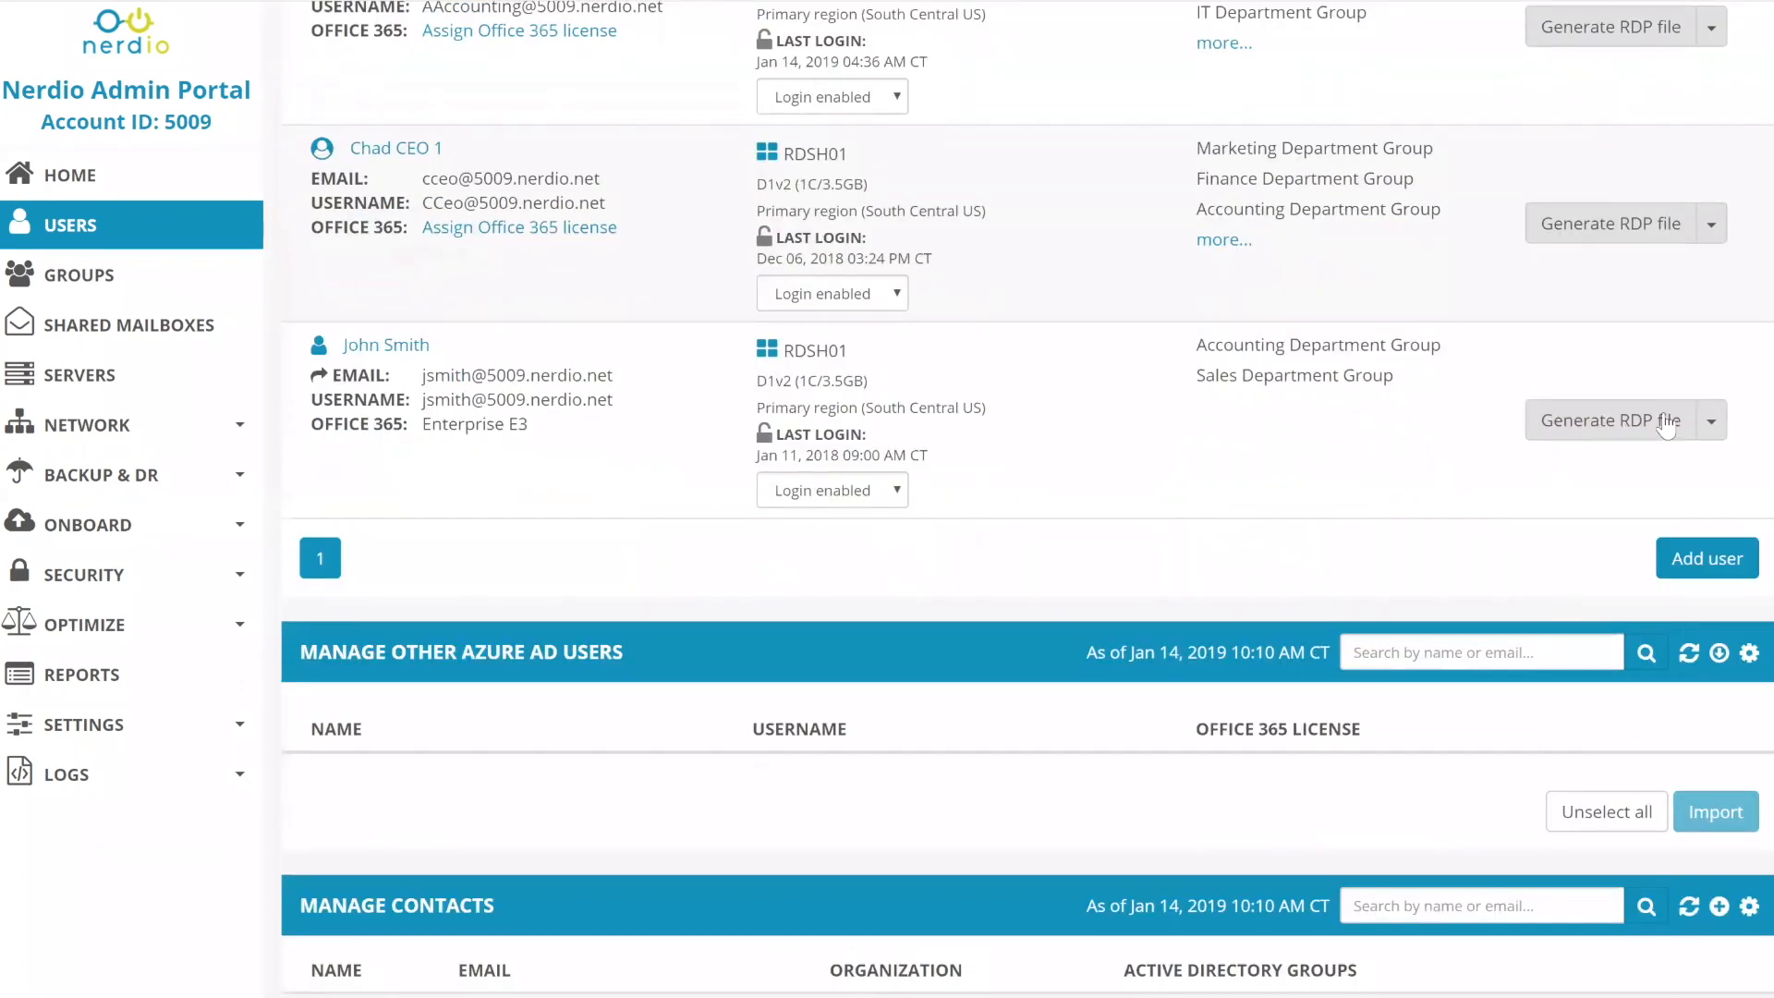
left_click(1711, 423)
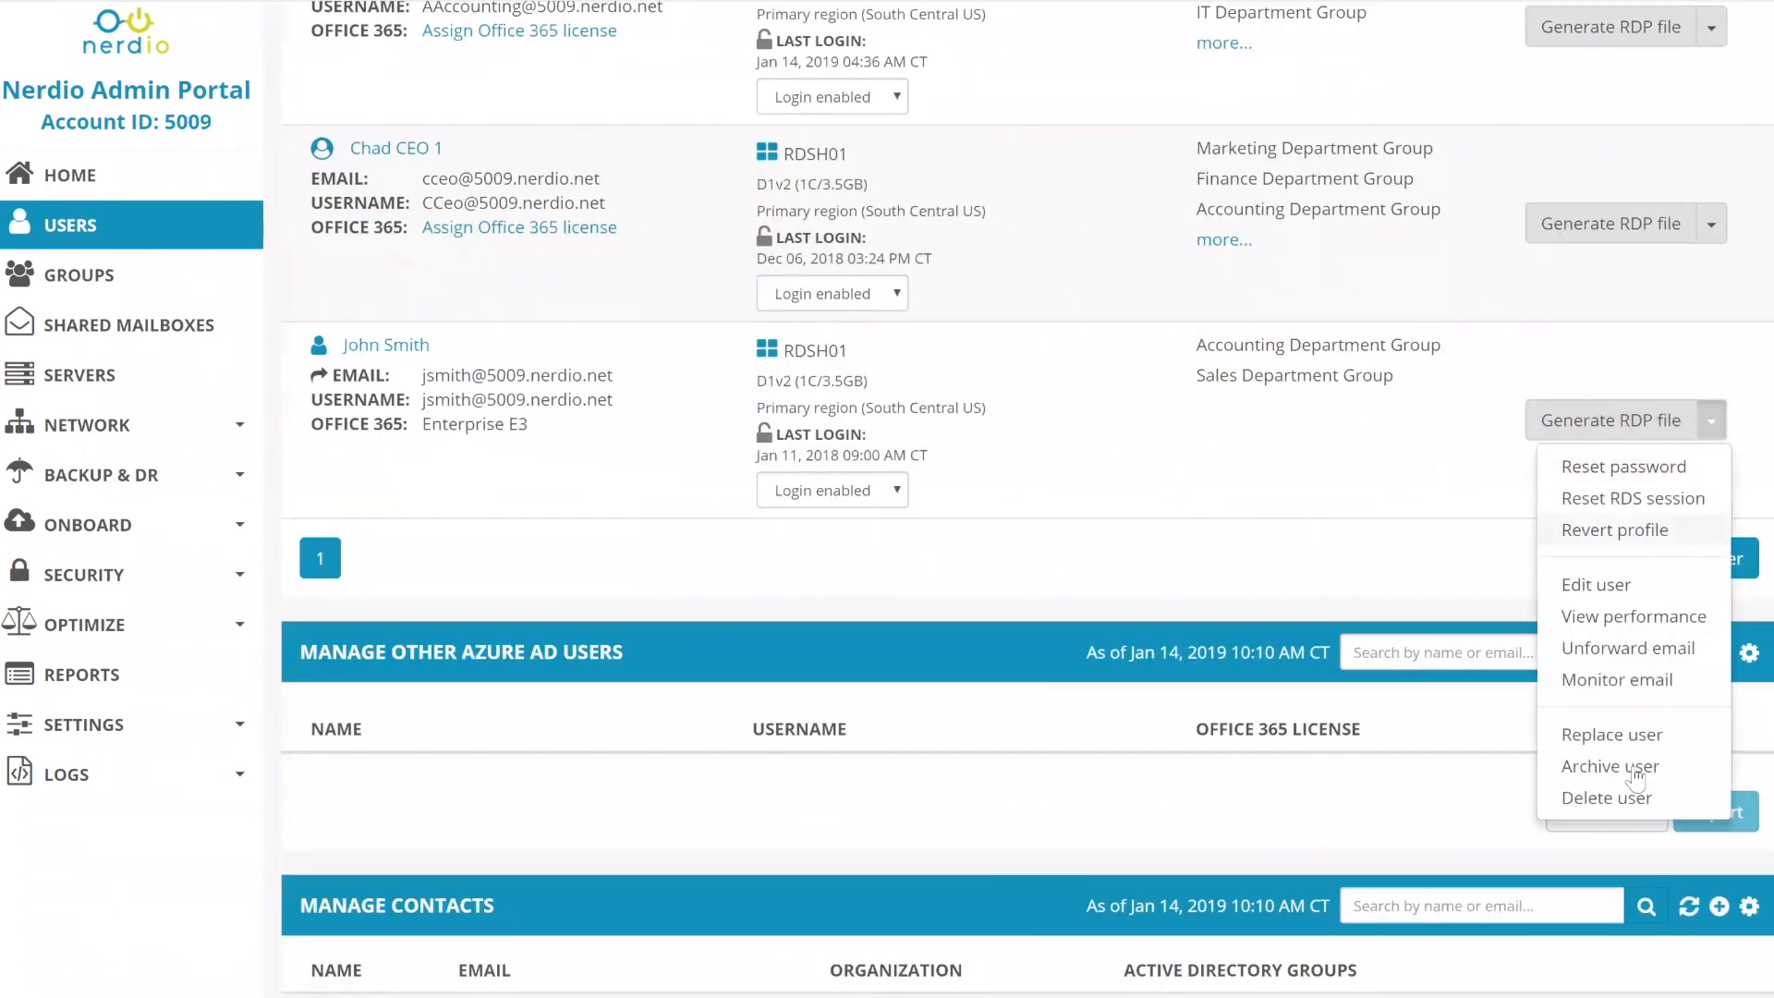
left_click(1614, 732)
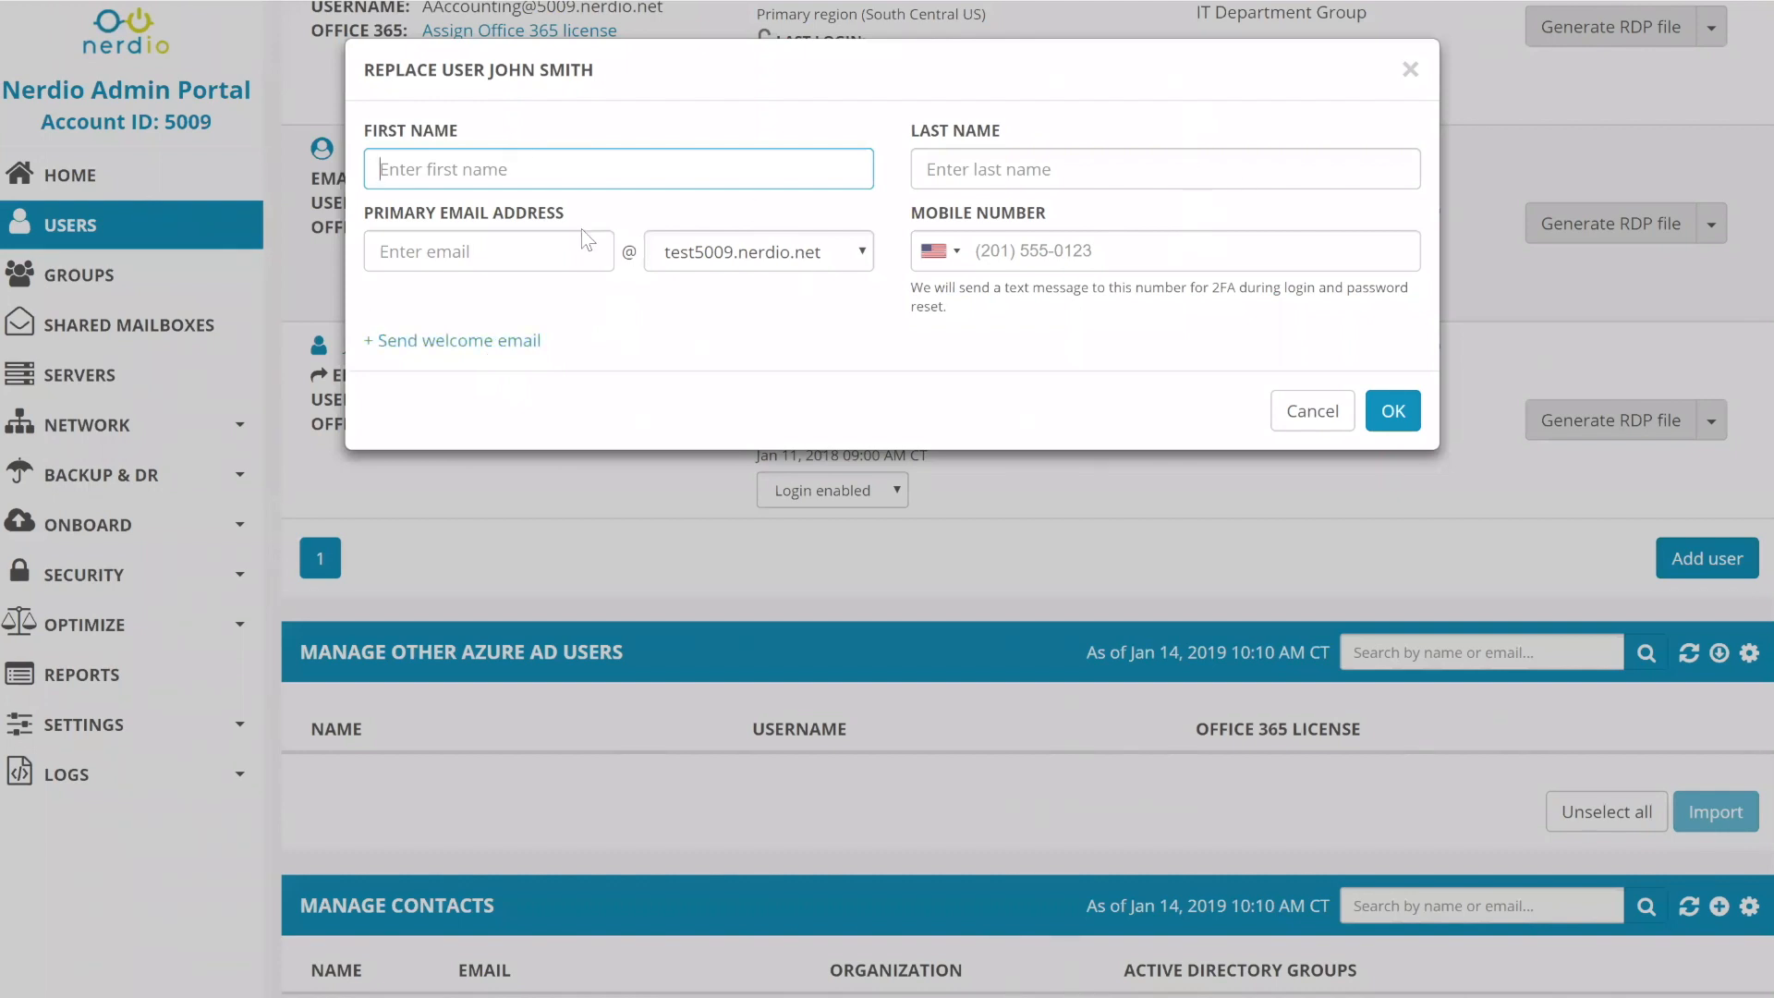
- Close the empty Replace user form and scroll through the Users page
left_click(1411, 69)
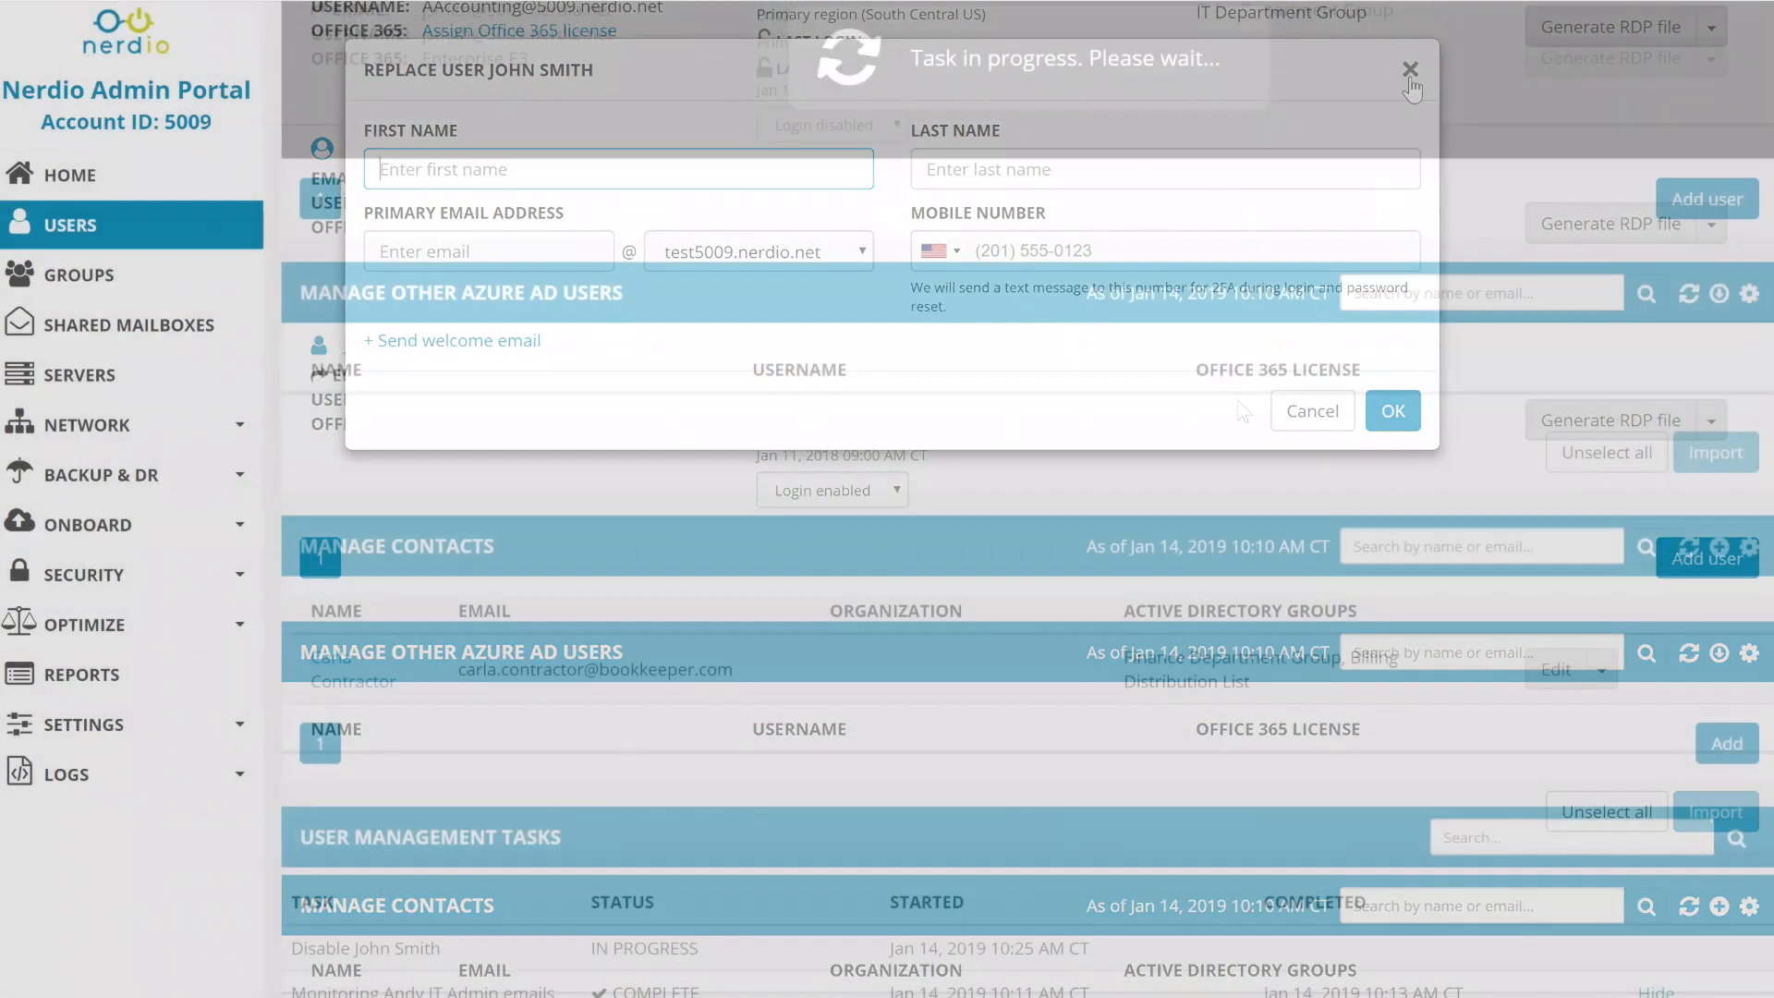
scroll(1244, 411, "down", 8)
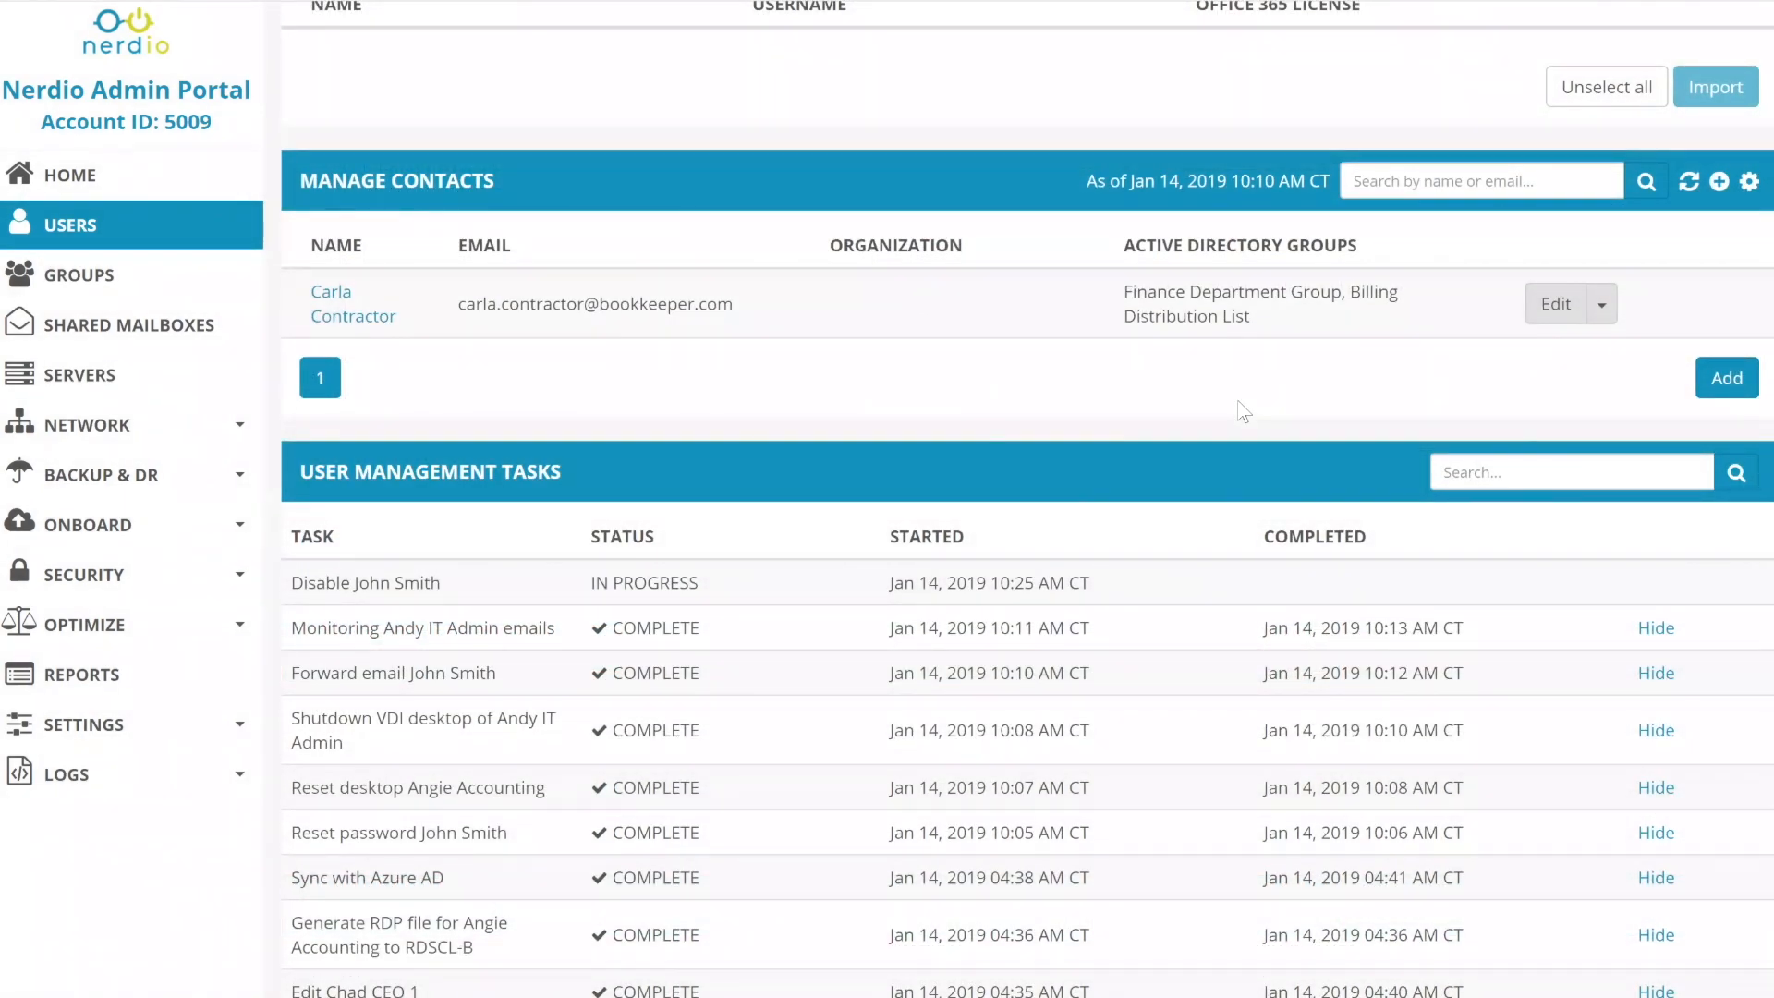
scroll(1244, 411, "up", 3)
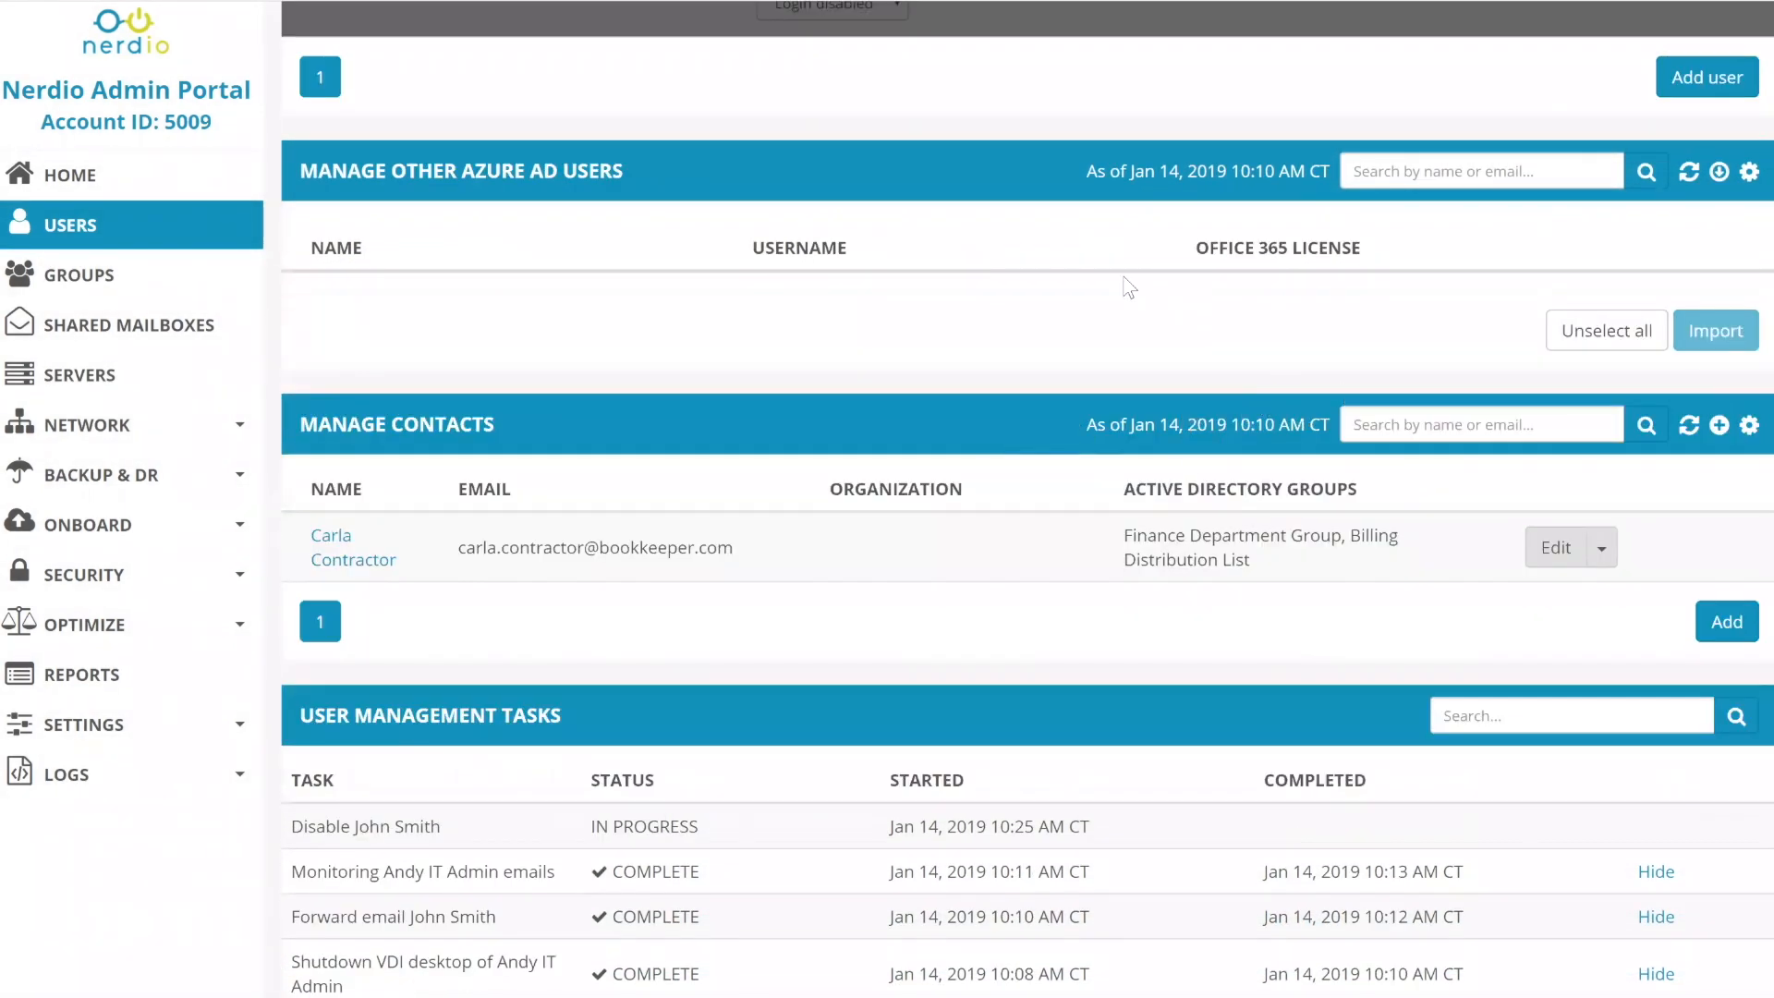
scroll(1192, 342, "up", 1)
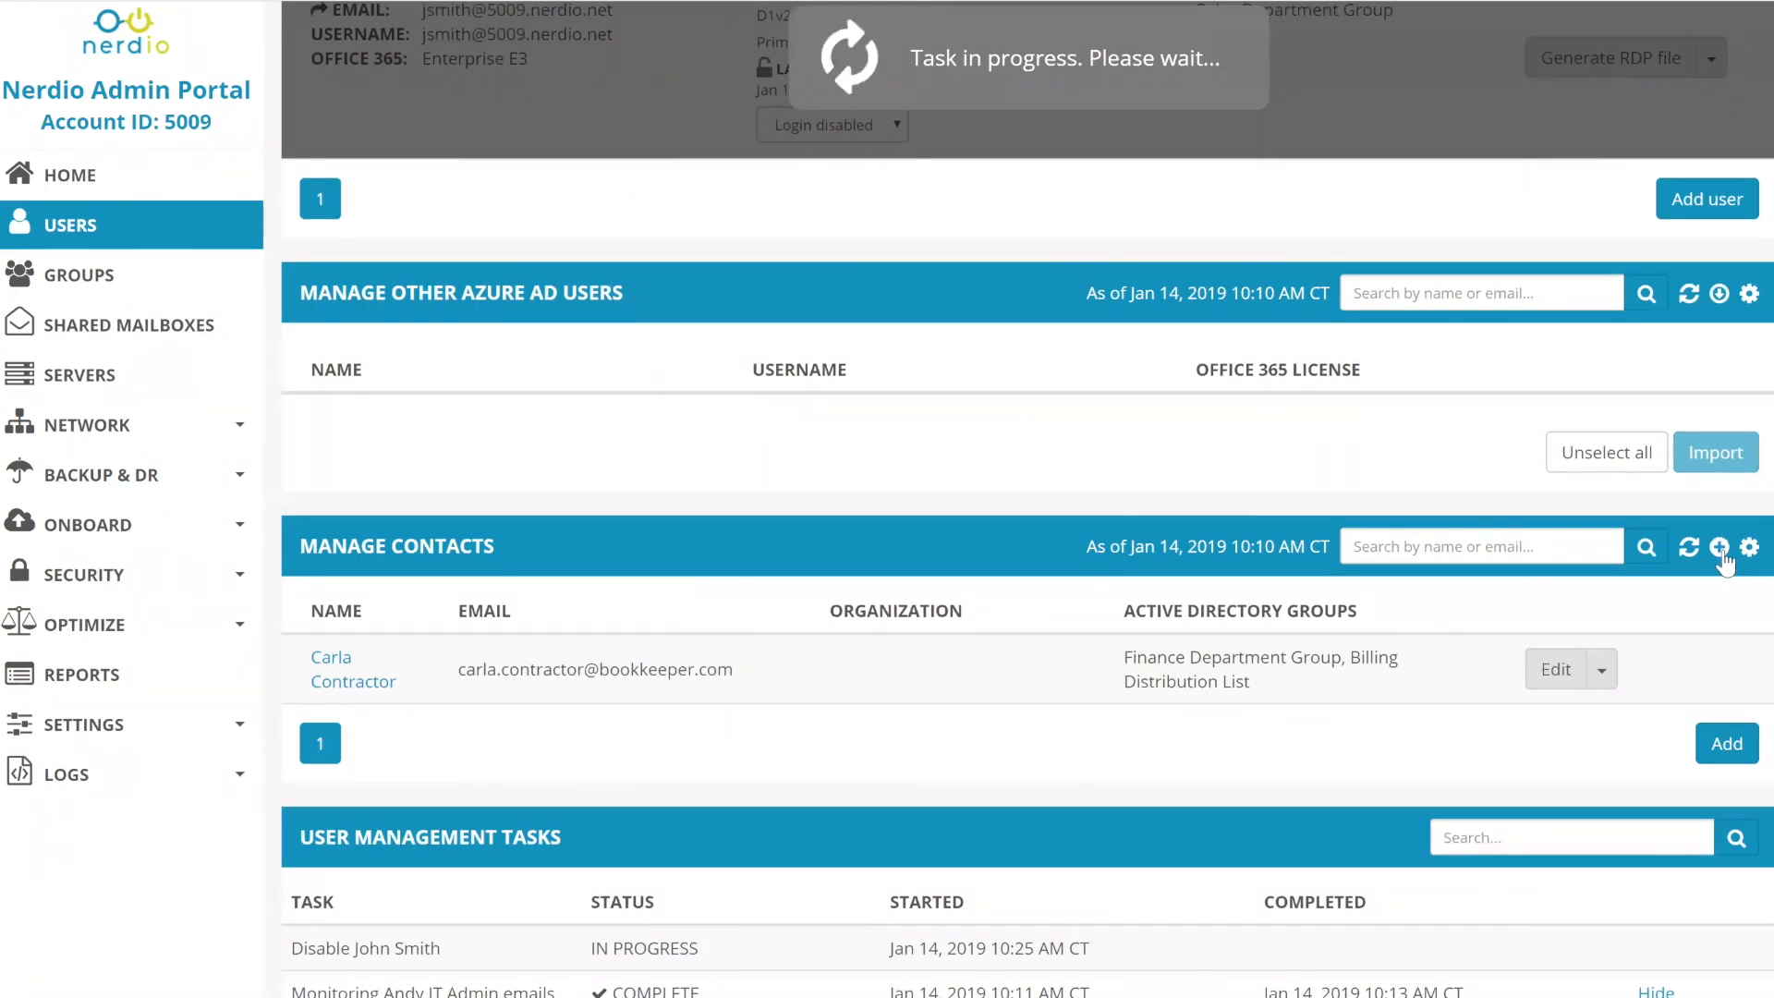
left_click(1750, 549)
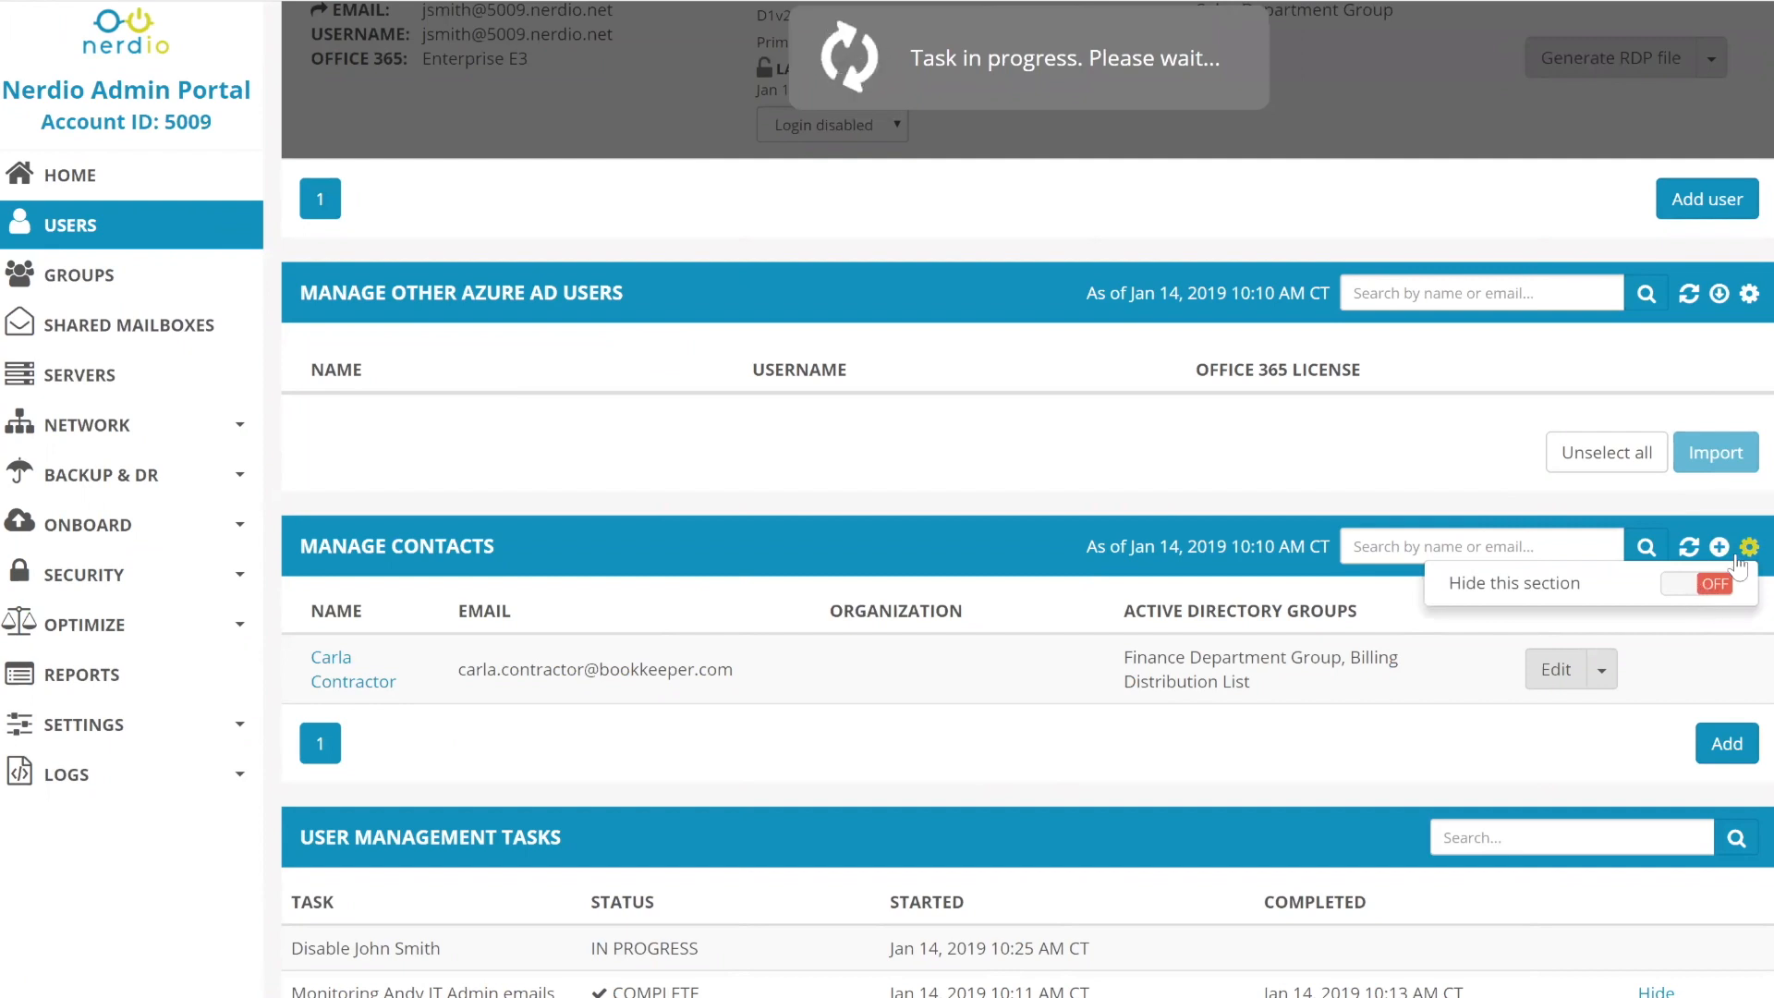
left_click(1710, 588)
left_click(1750, 549)
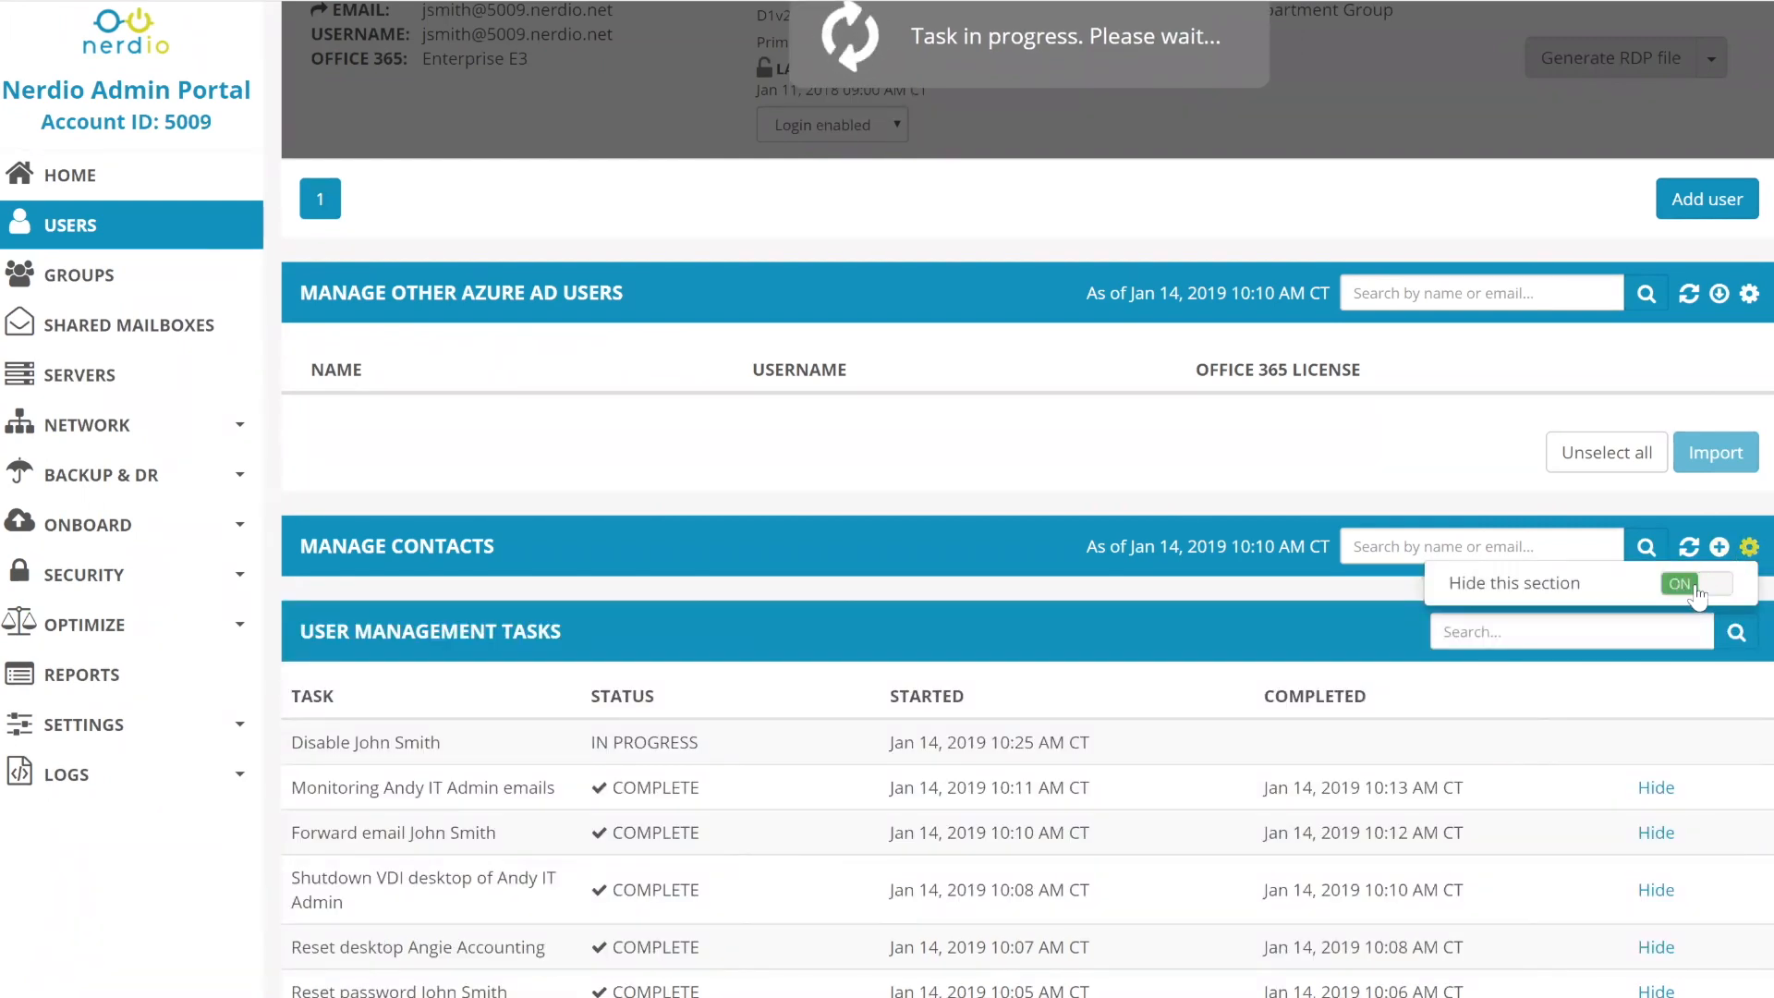
left_click(1698, 592)
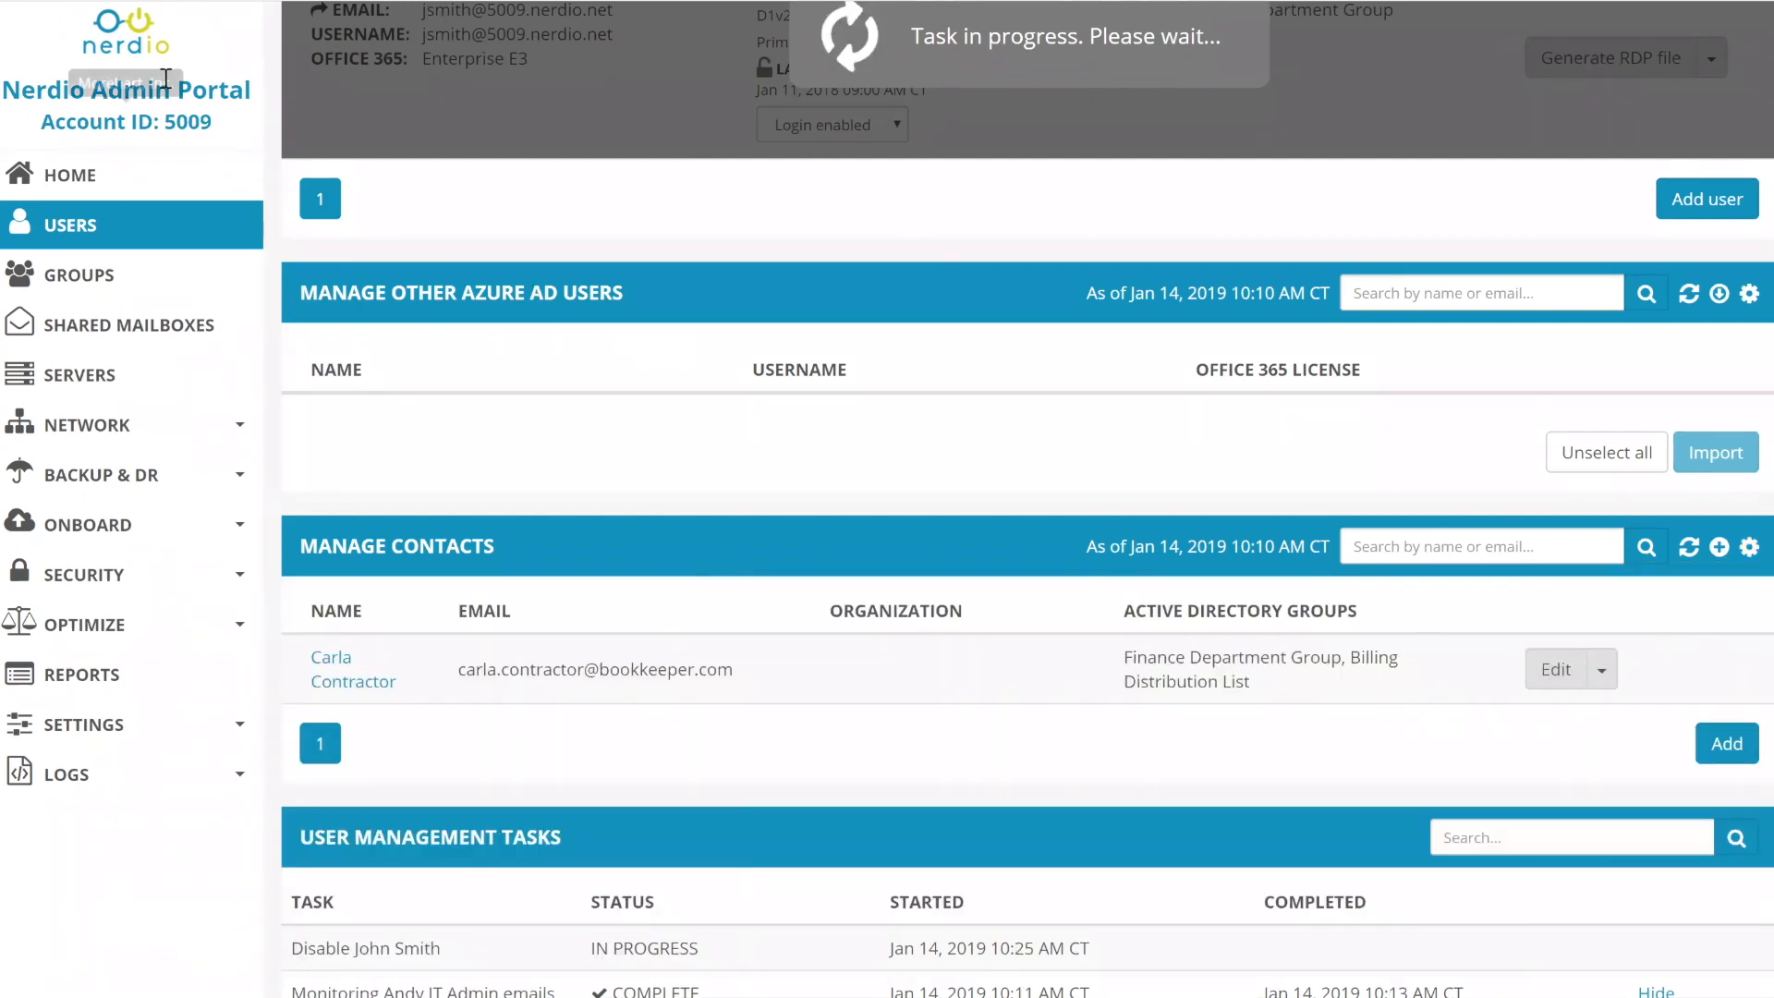
double_click(176, 127)
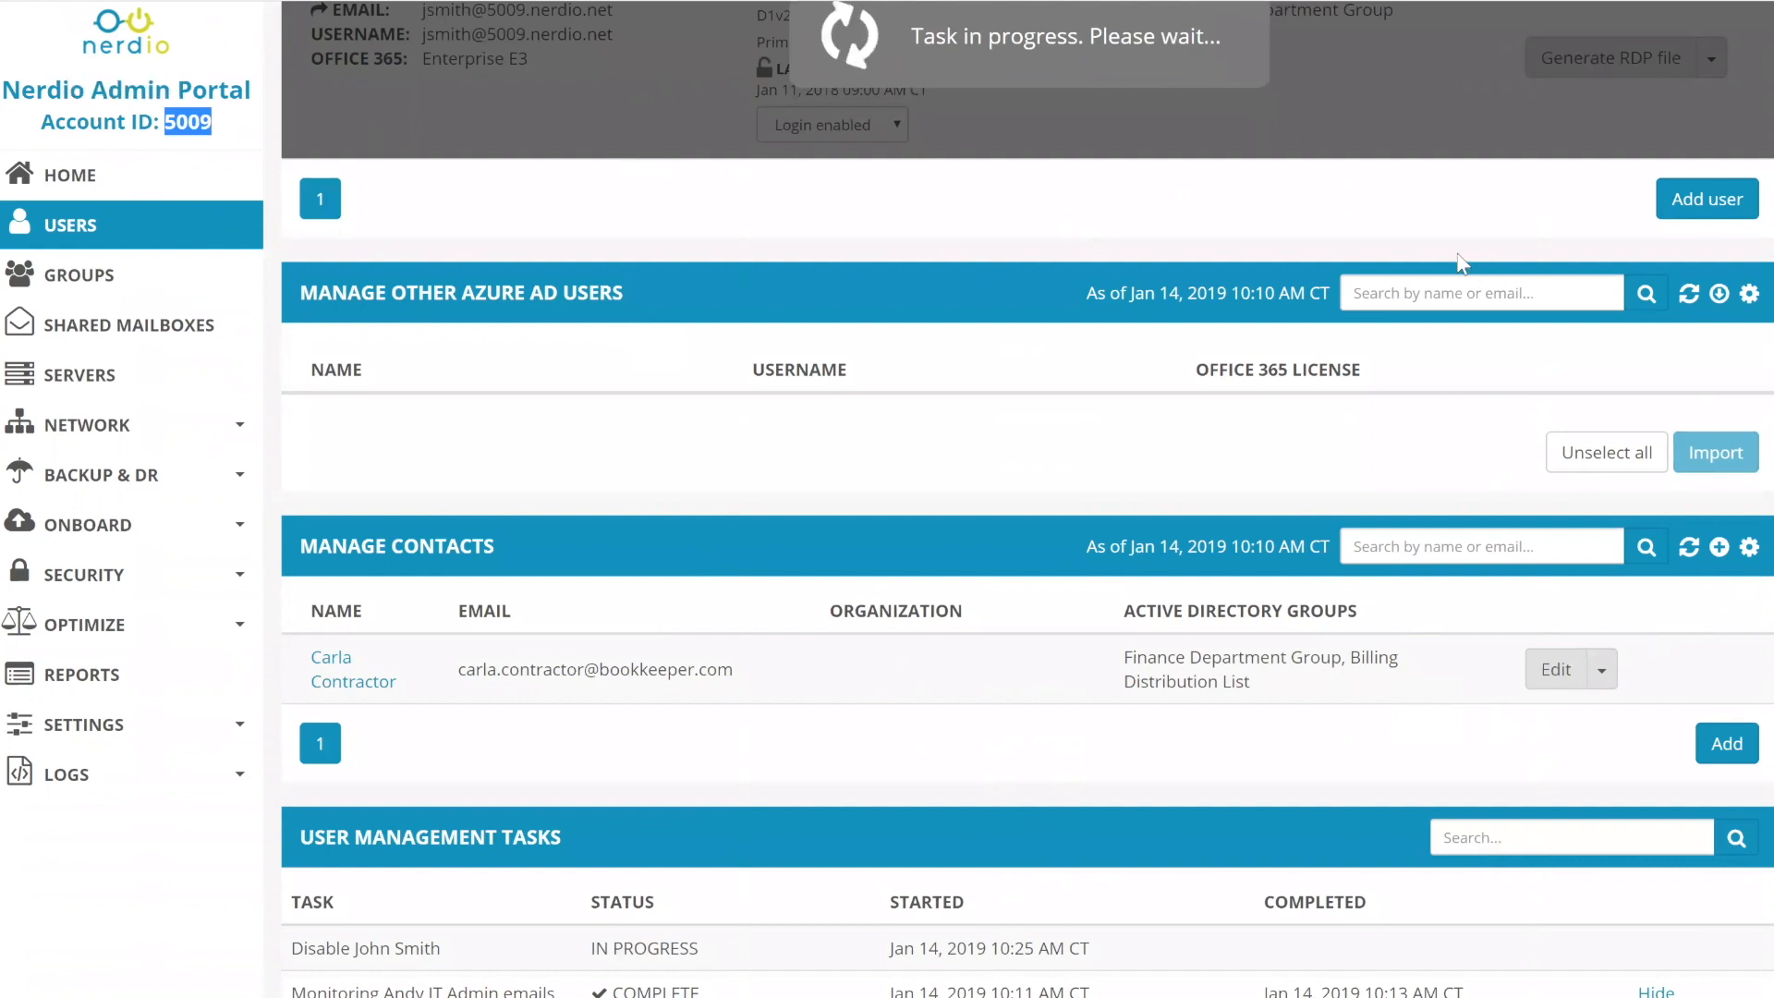
scroll(1470, 251, "up", 10)
scroll(1462, 379, "down", 12)
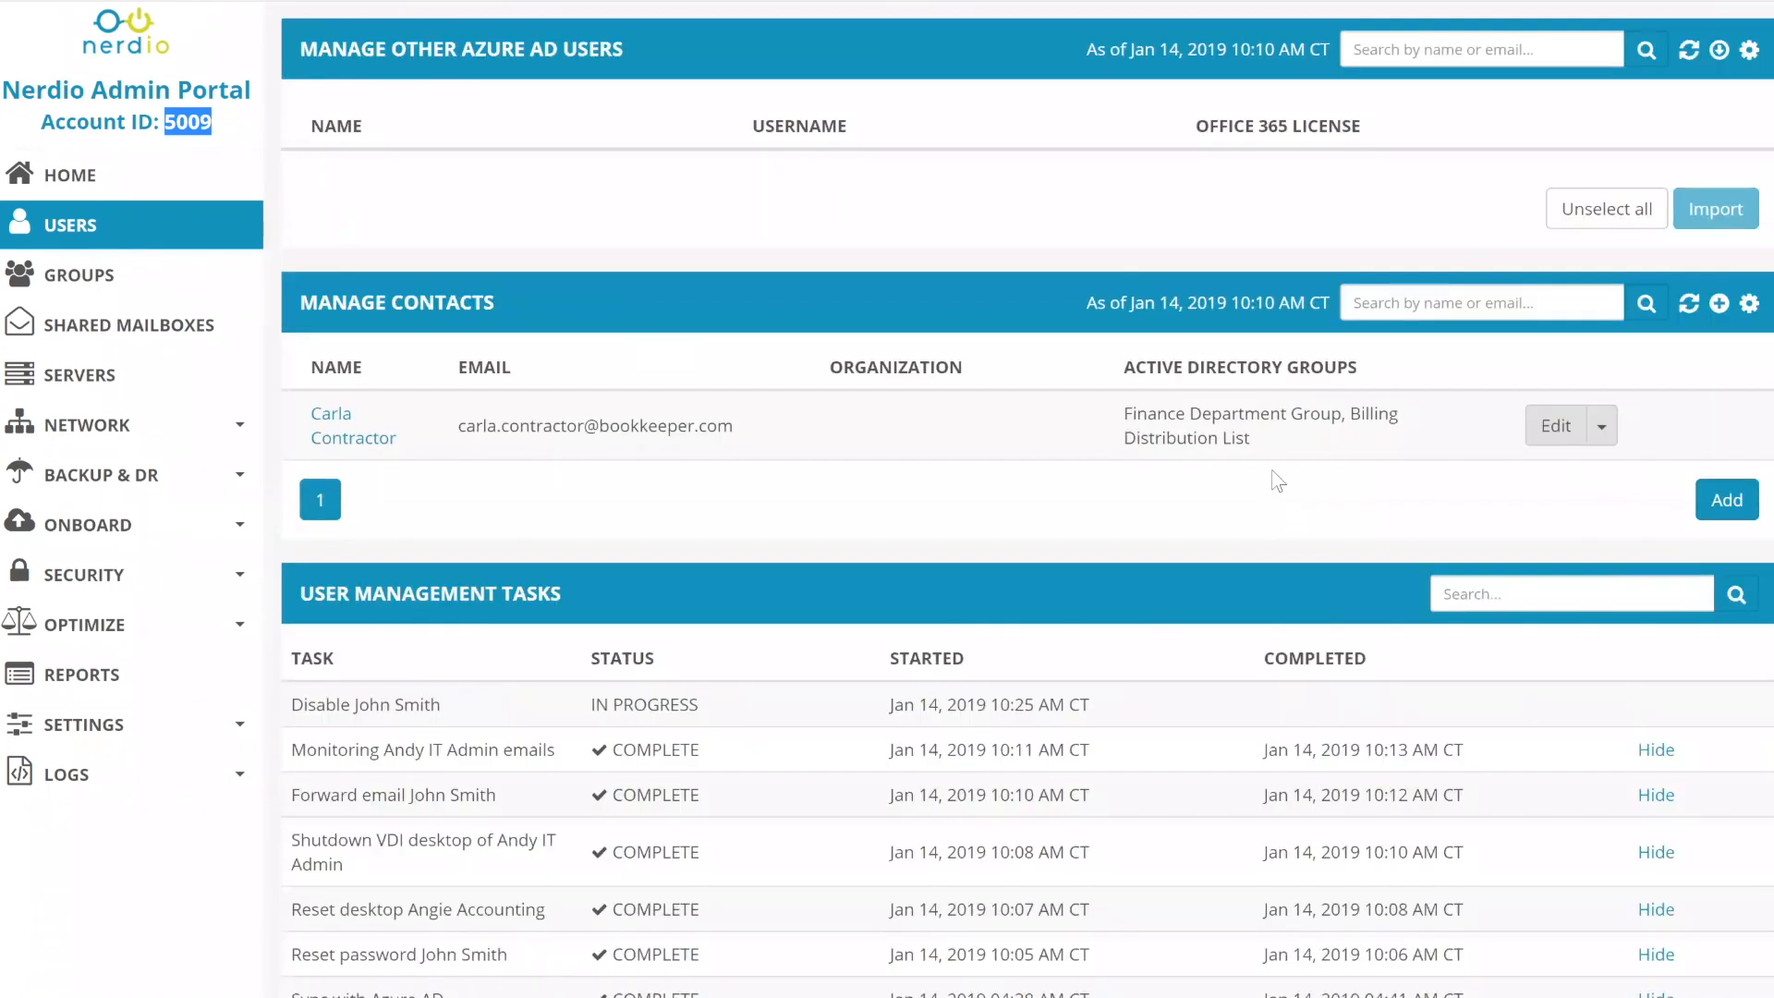
scroll(1272, 469, "up", 3)
scroll(1414, 570, "up", 1)
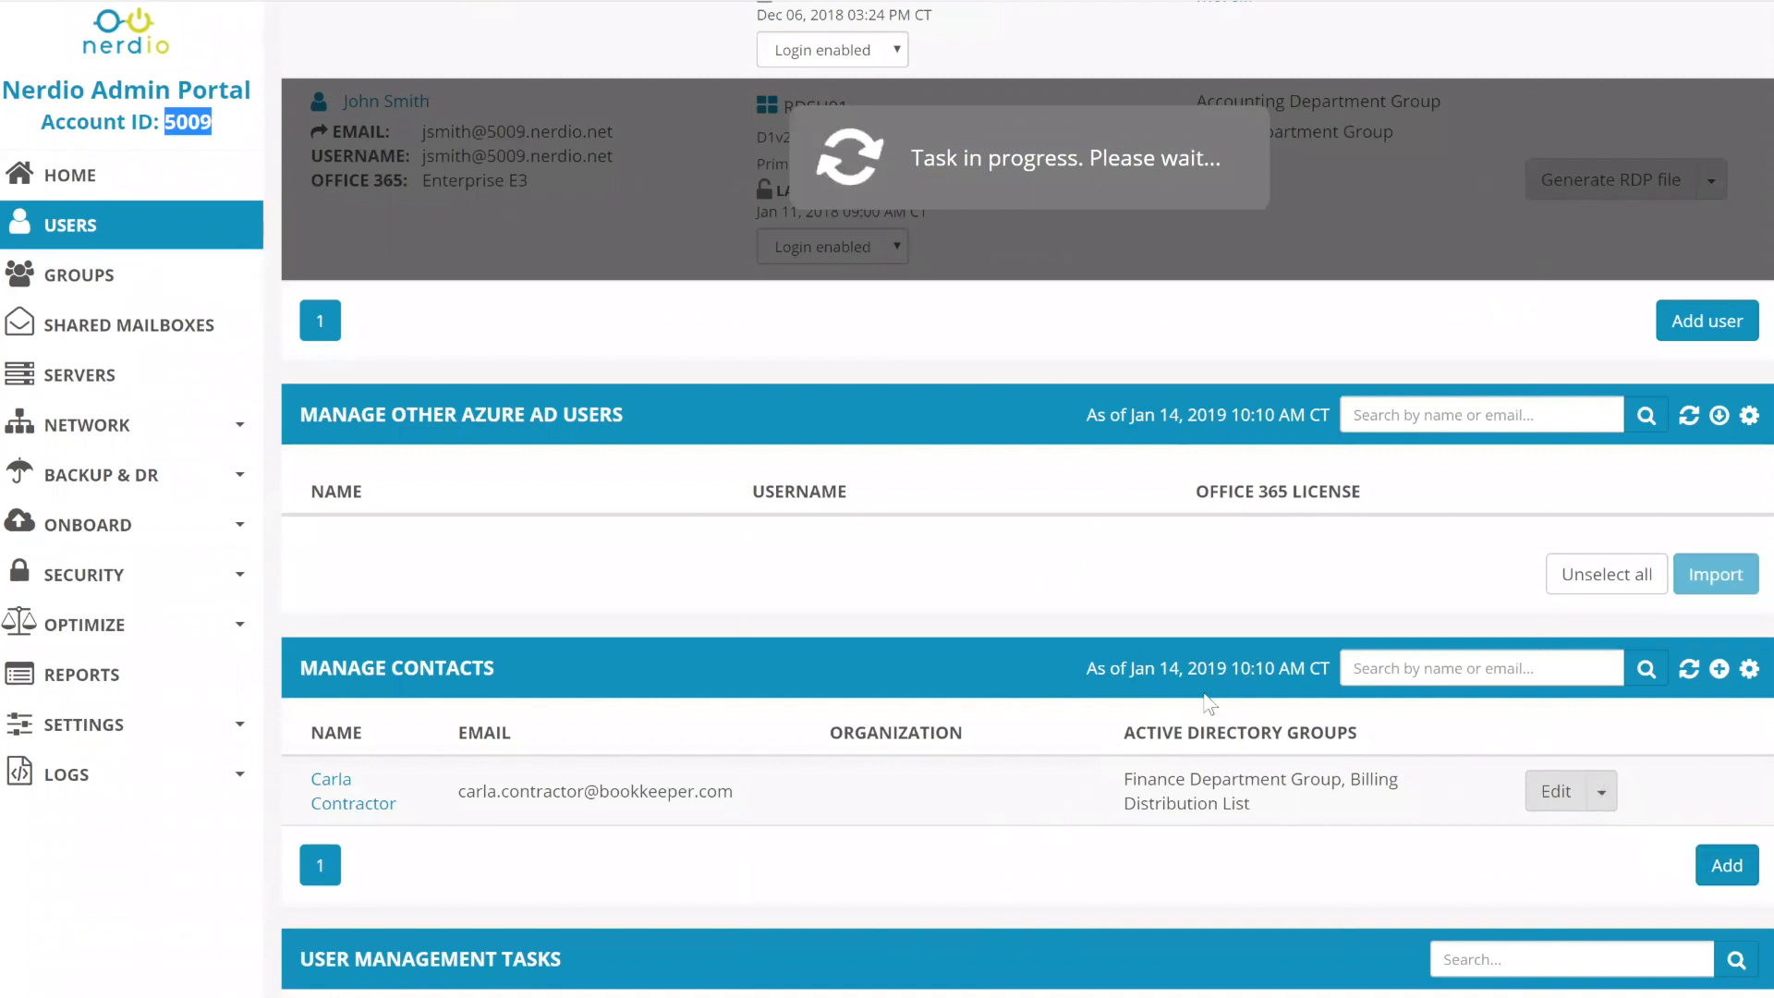
left_click(1727, 865)
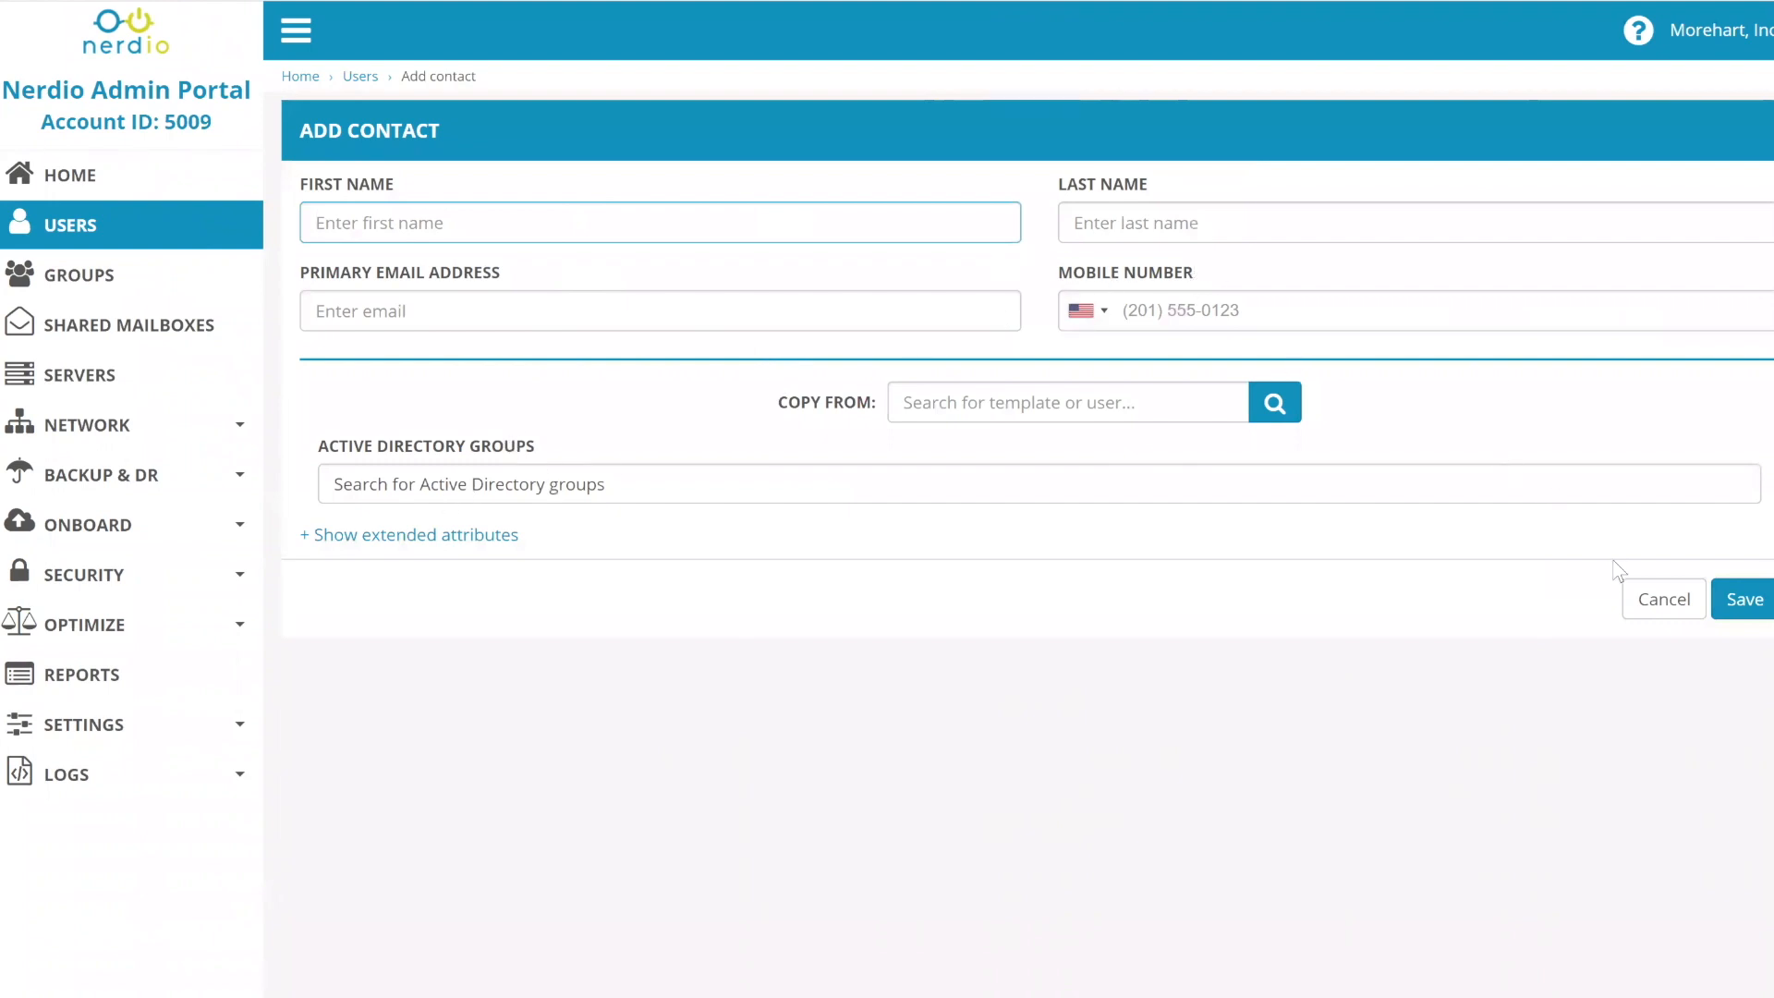
- Cancel the Add Contact form unsaved and scroll down the Users page
left_click(1664, 599)
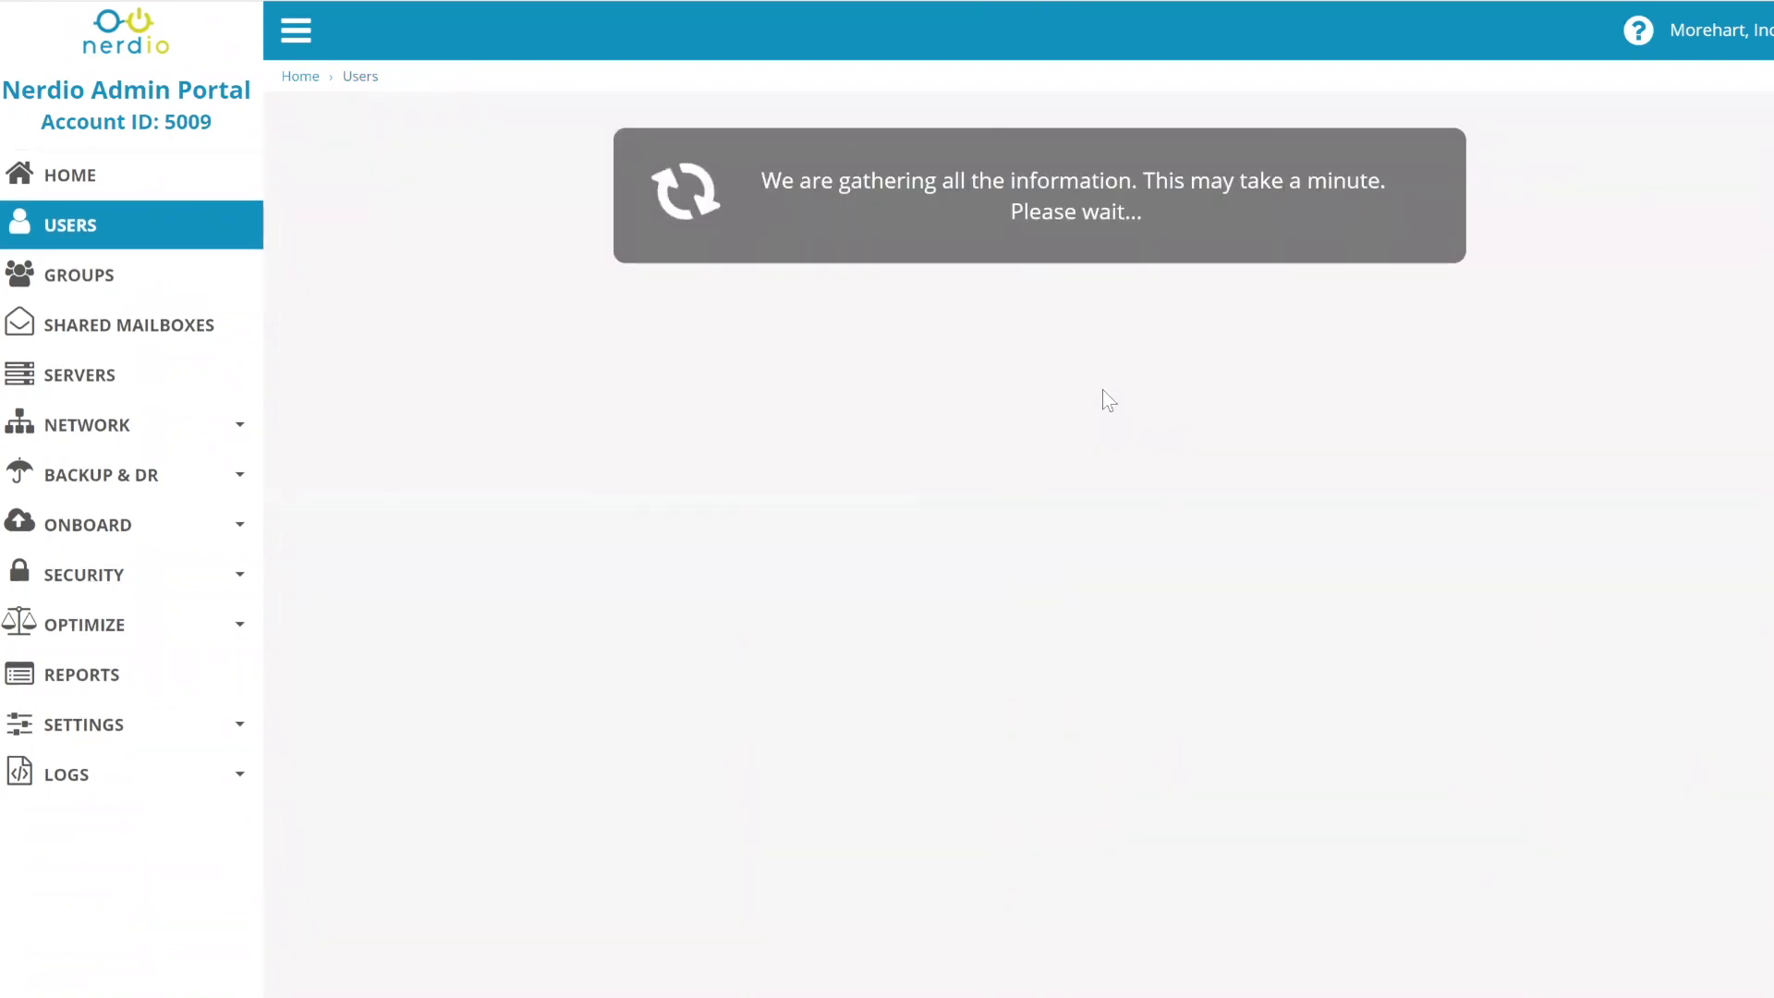
scroll(1101, 388, "down", 10)
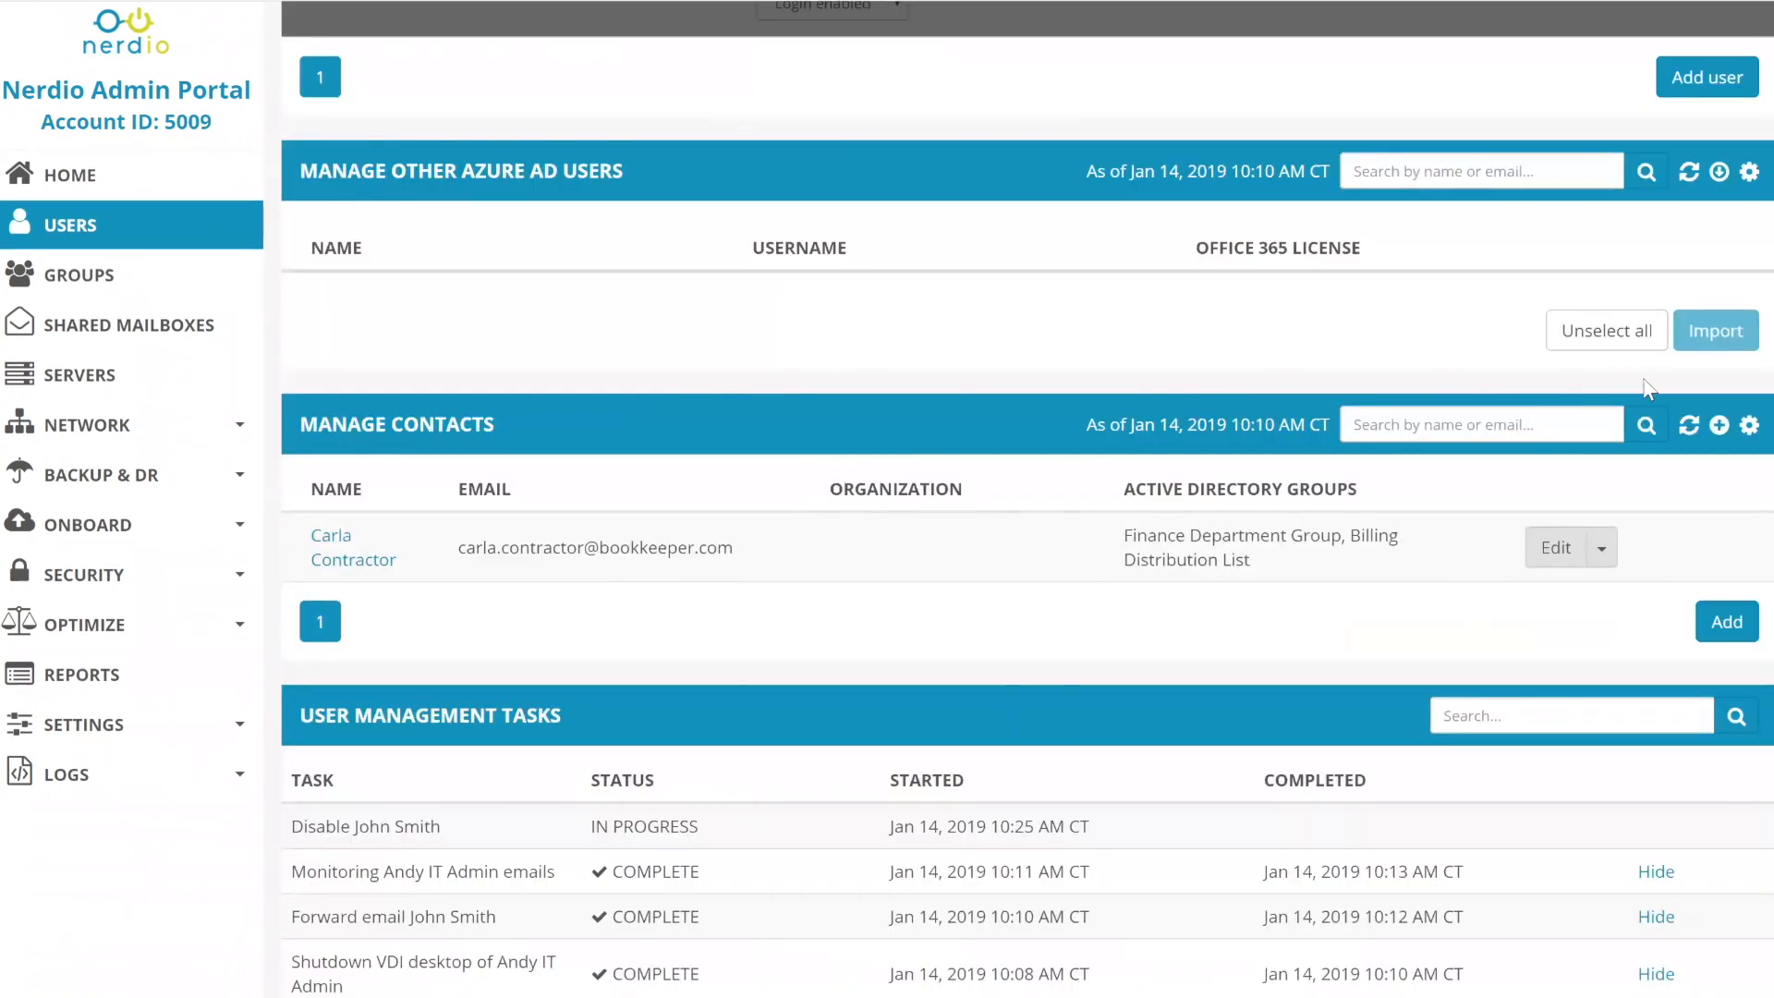
- Turn on 'Hide this section' for Manage Contacts via its gear options
left_click(1750, 425)
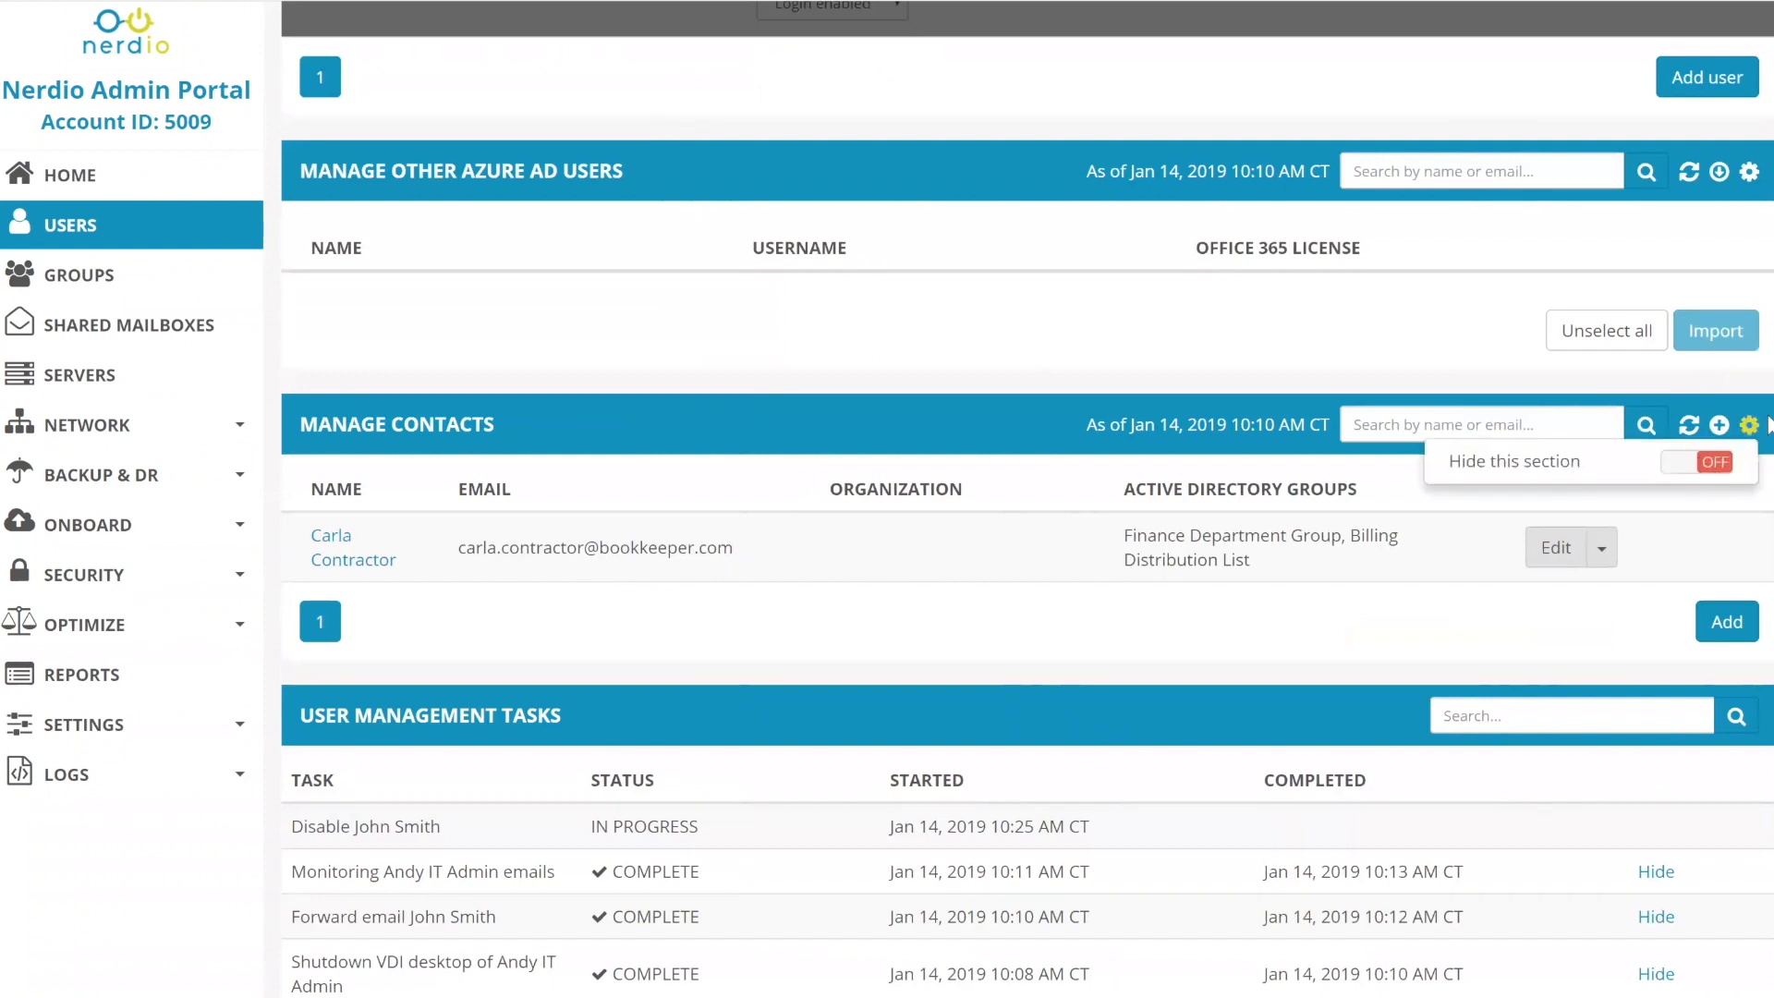
left_click(1712, 459)
left_click(1752, 427)
left_click(1708, 459)
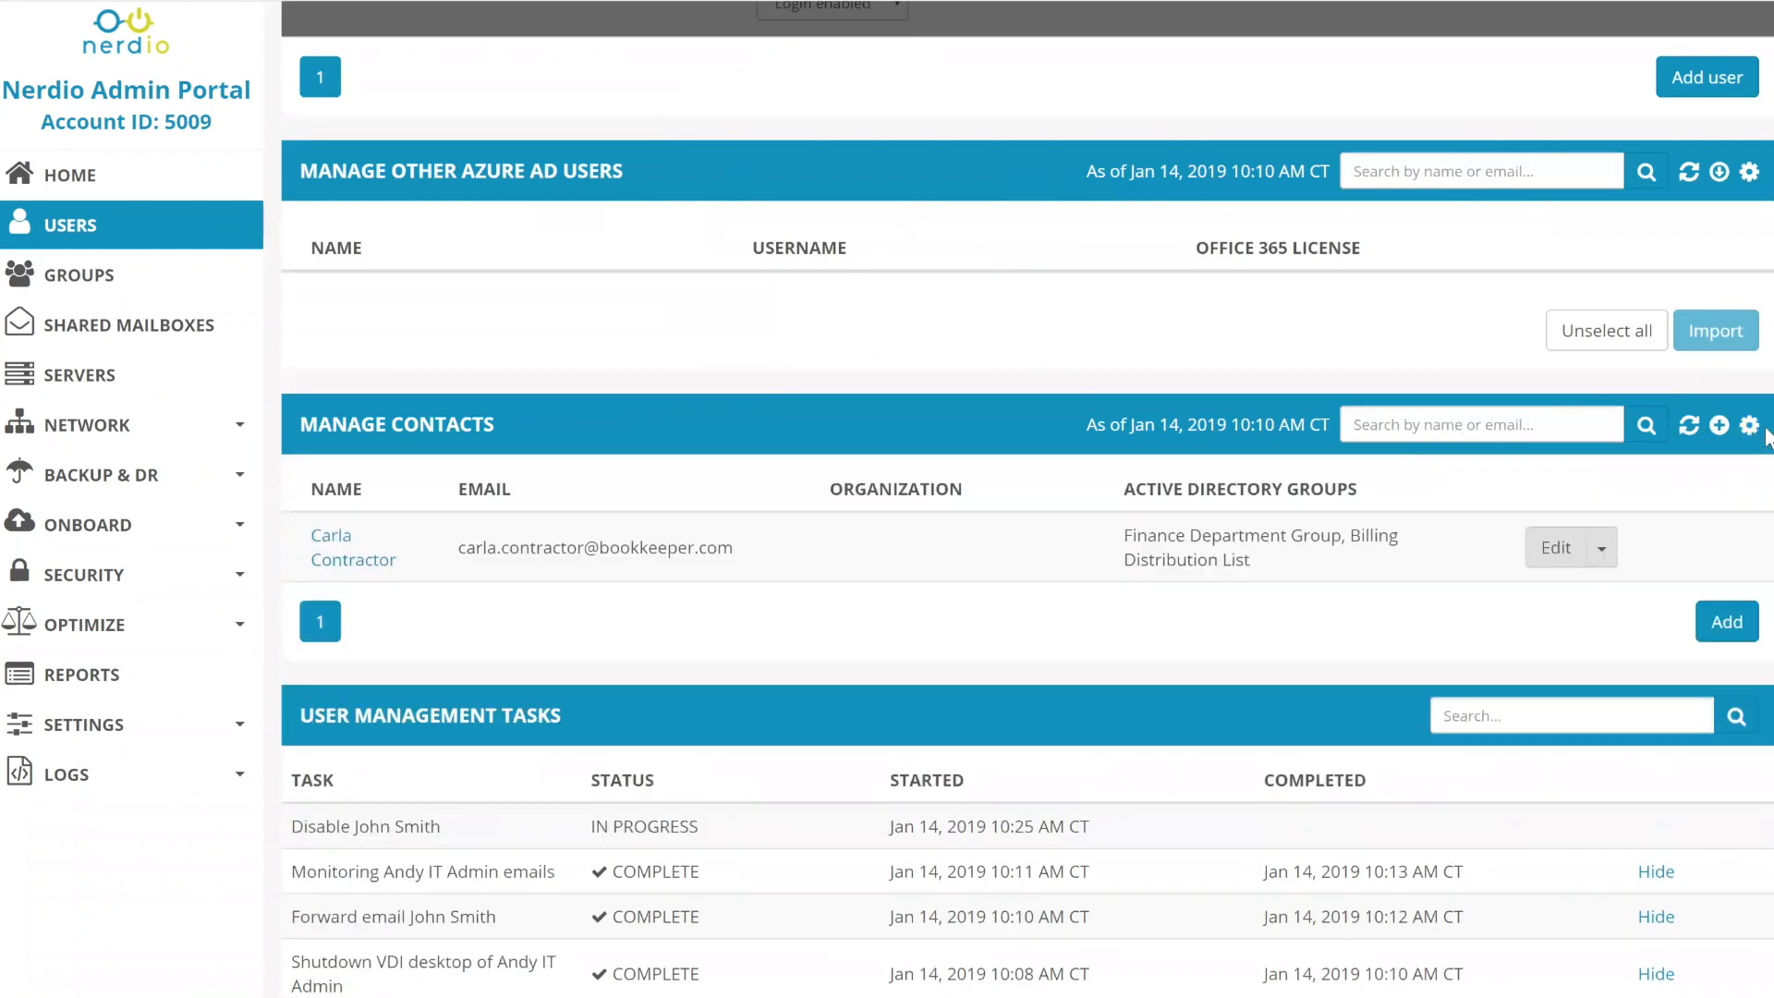
left_click(1752, 431)
left_click(1711, 460)
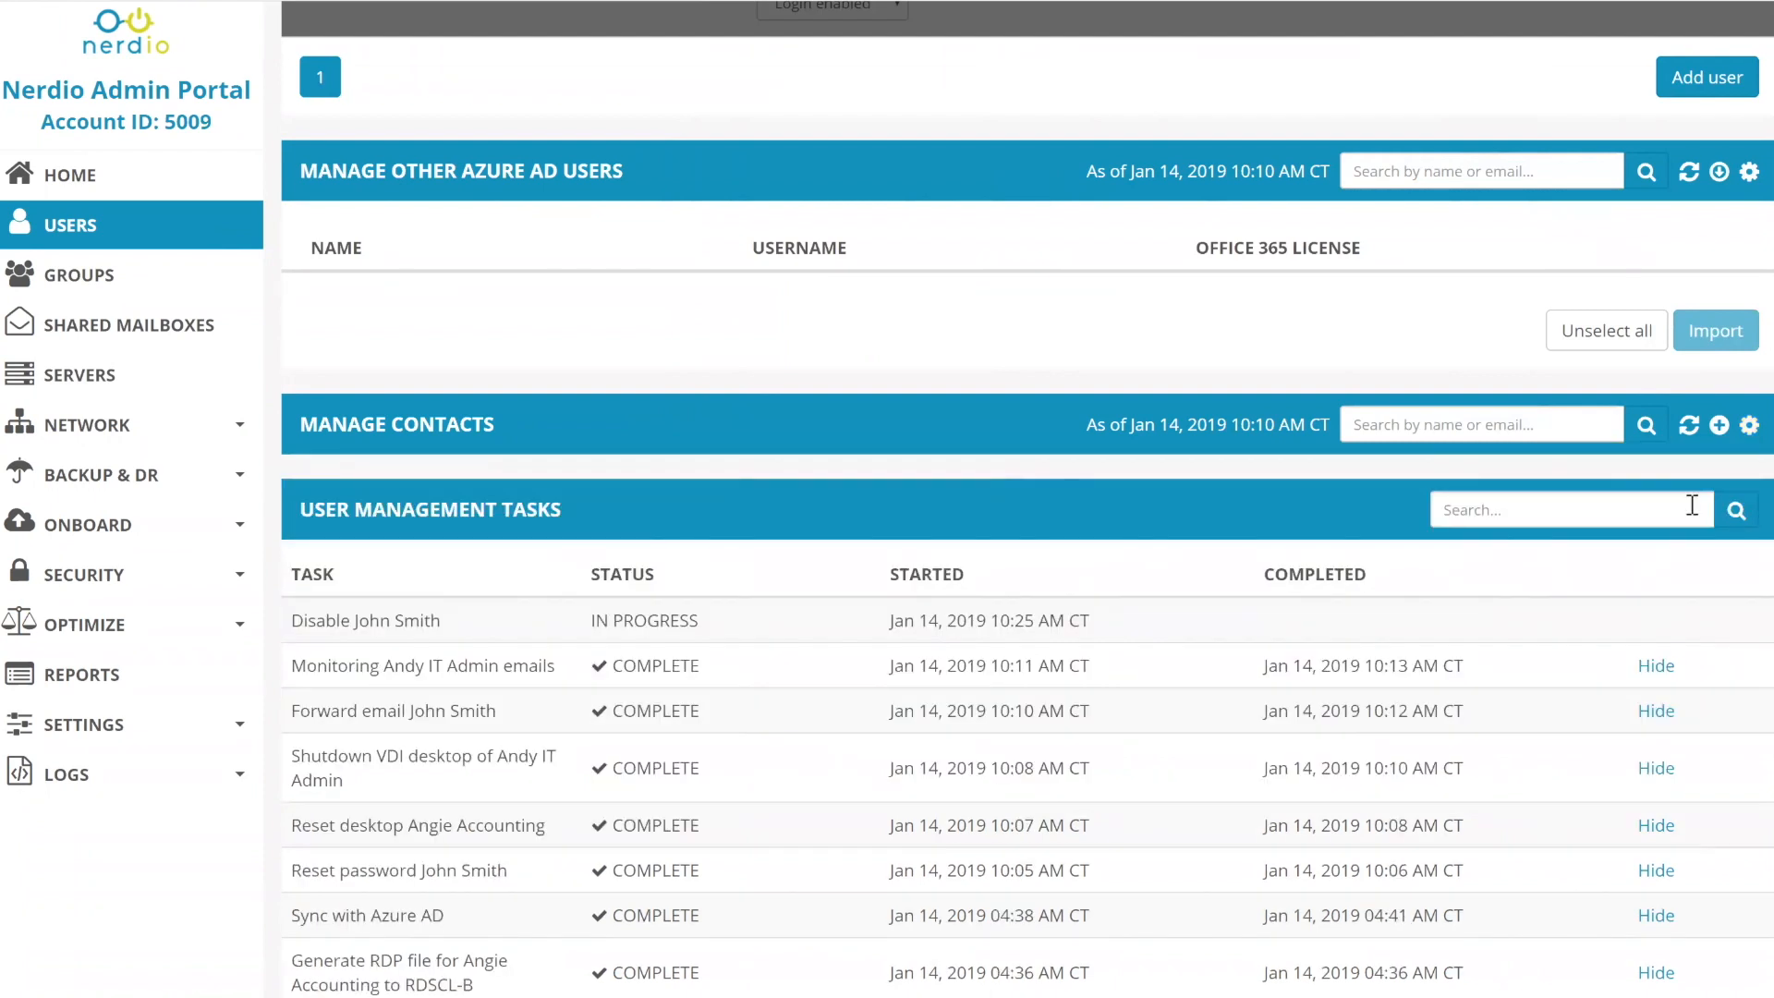
scroll(1603, 479, "down", 1)
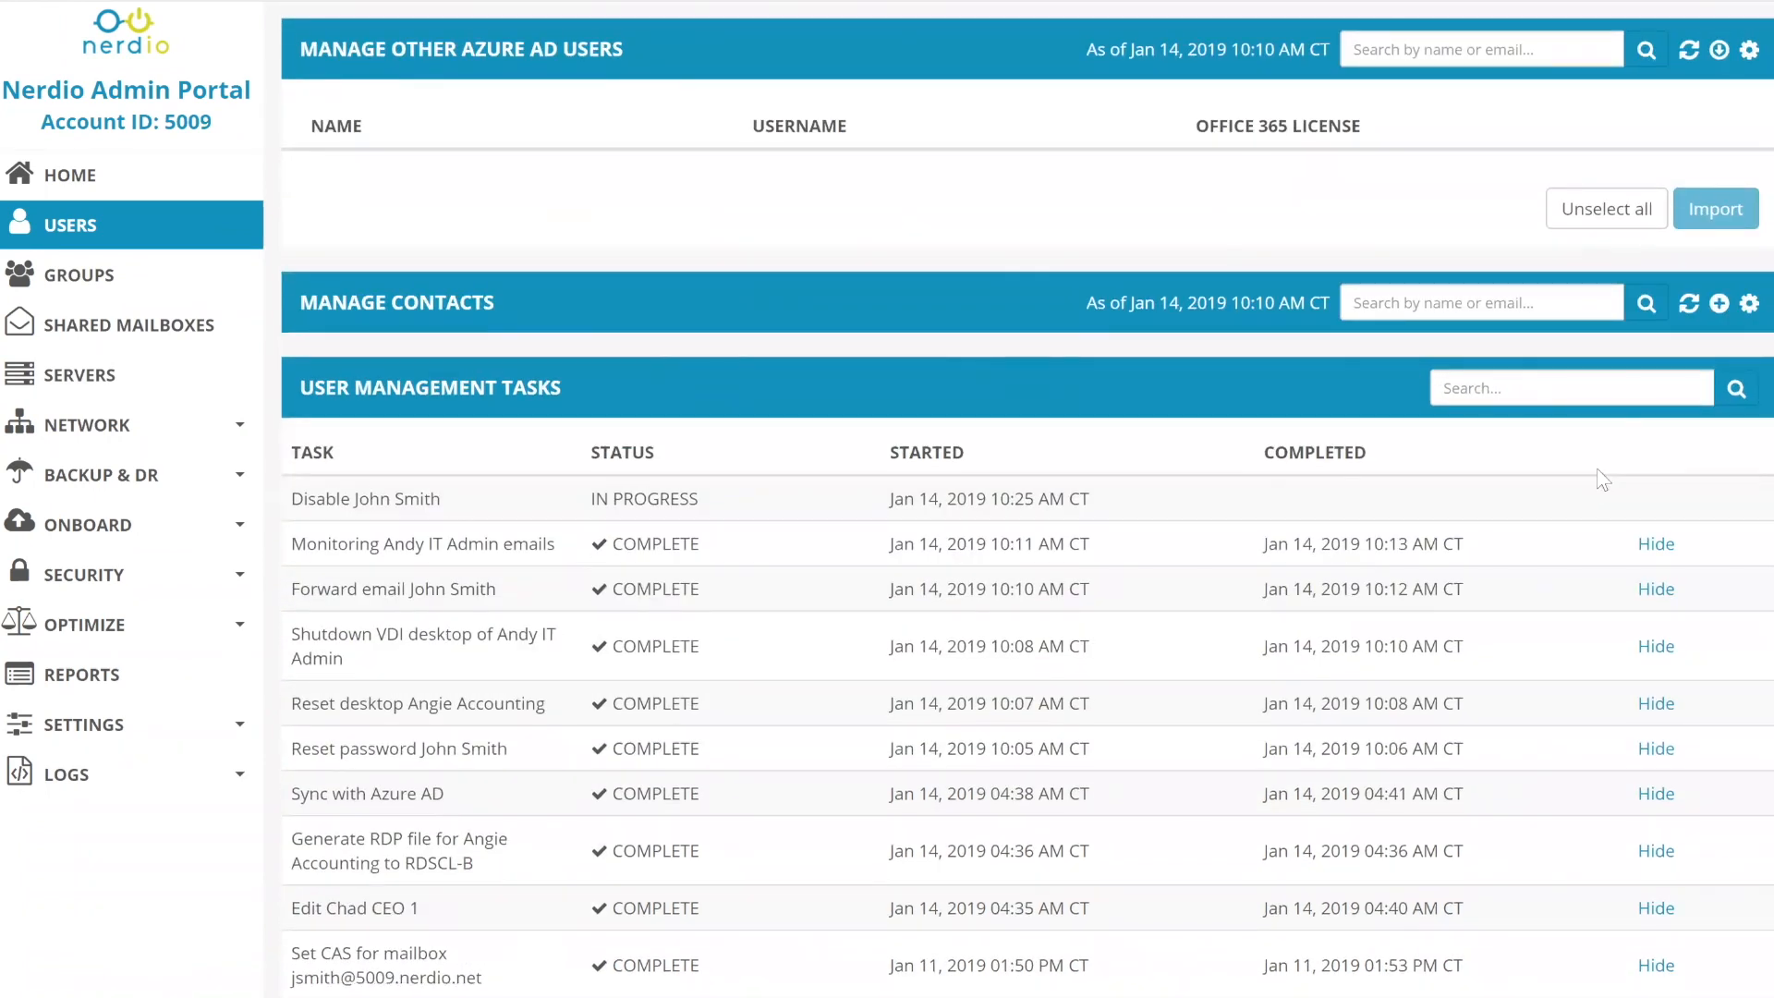
scroll(1482, 490, "up", 9)
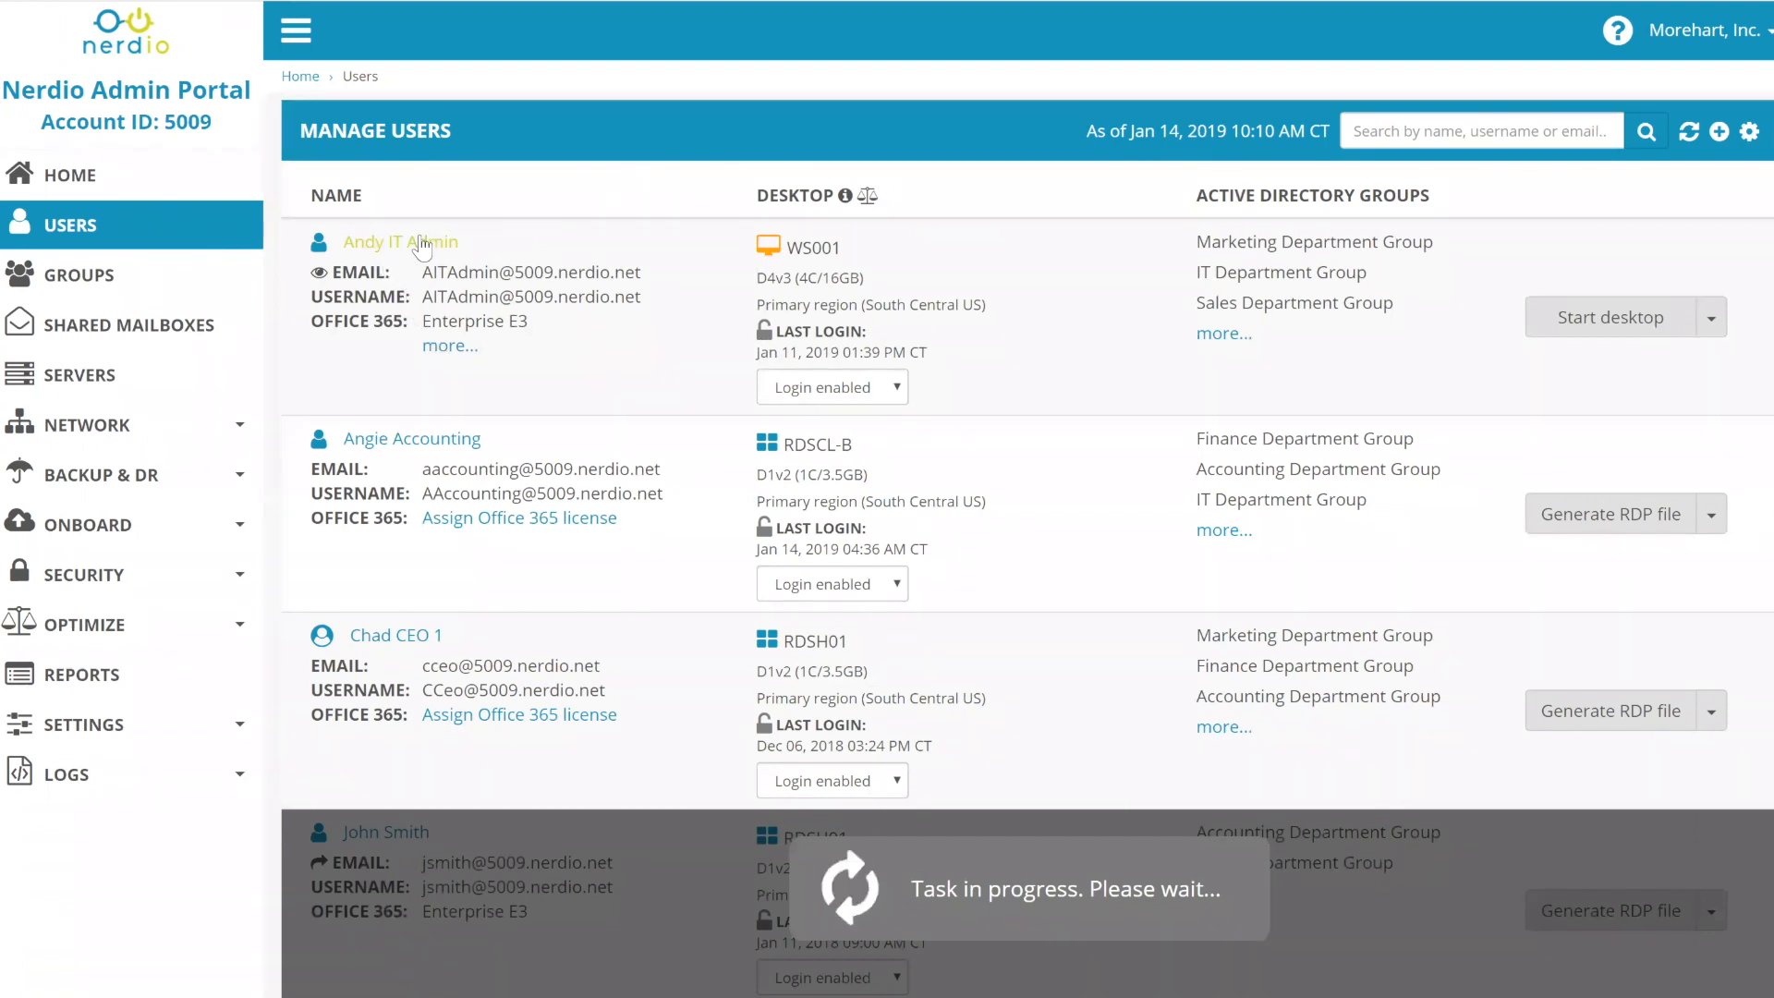
left_click(422, 243)
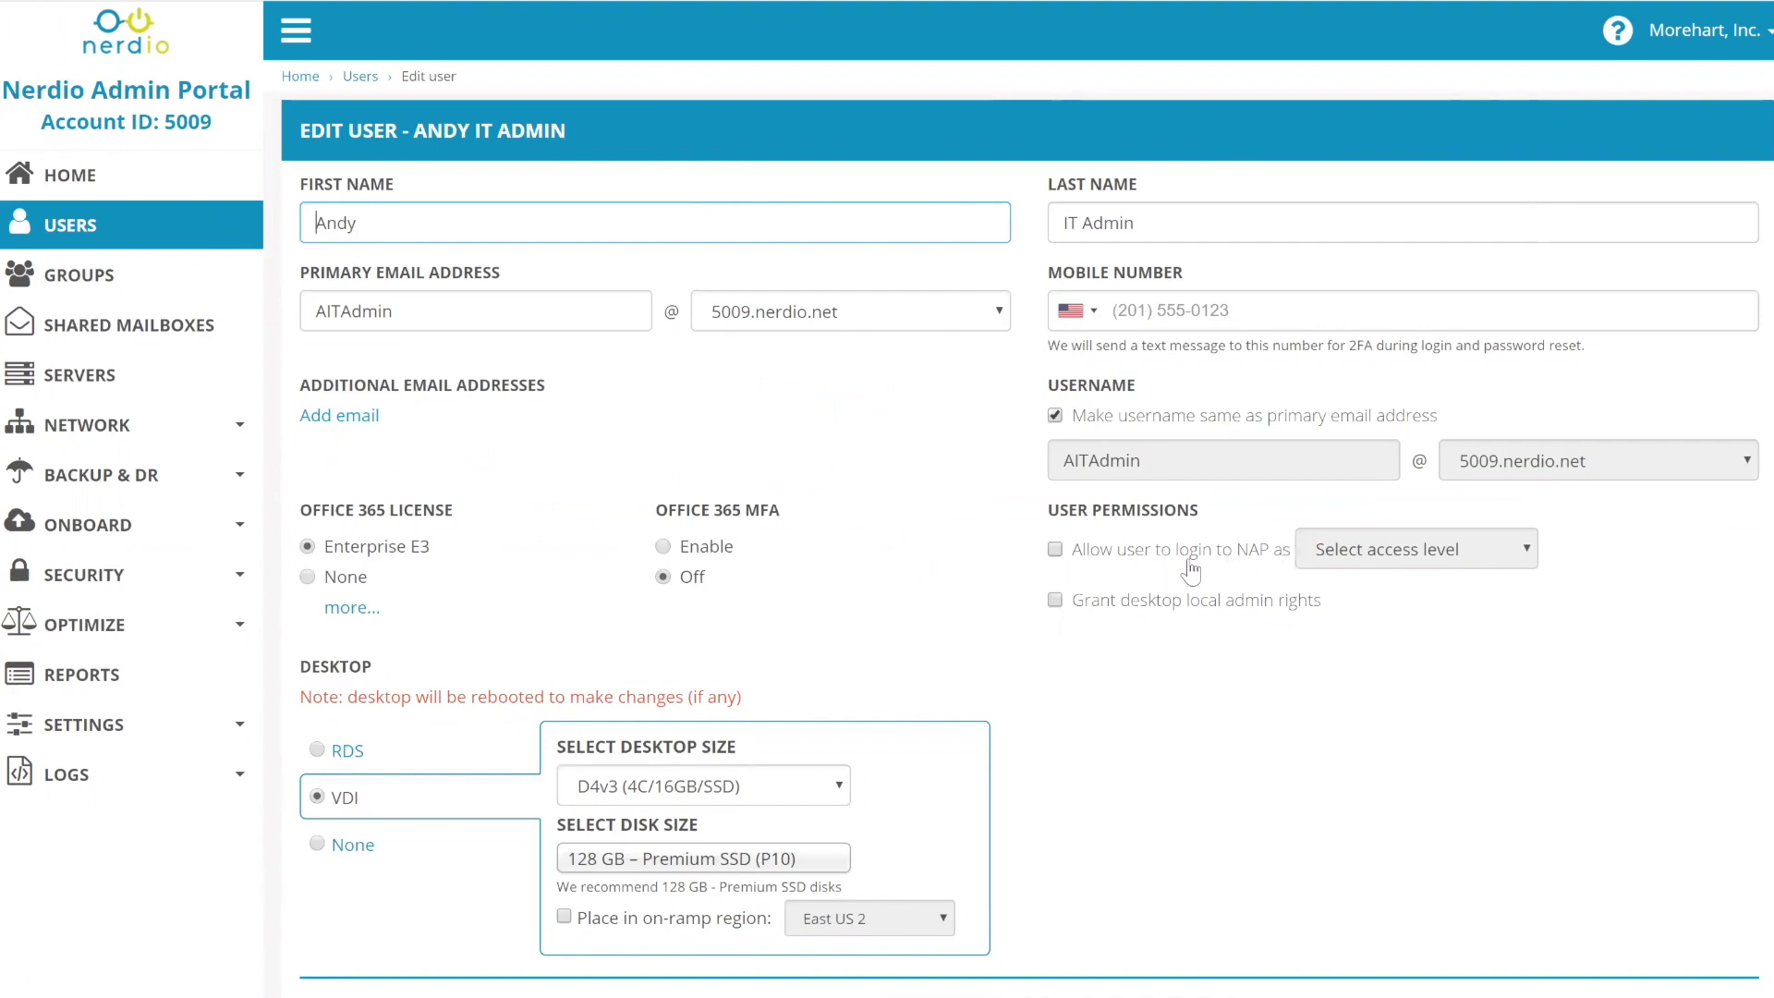
left_click(1287, 549)
left_click(1349, 549)
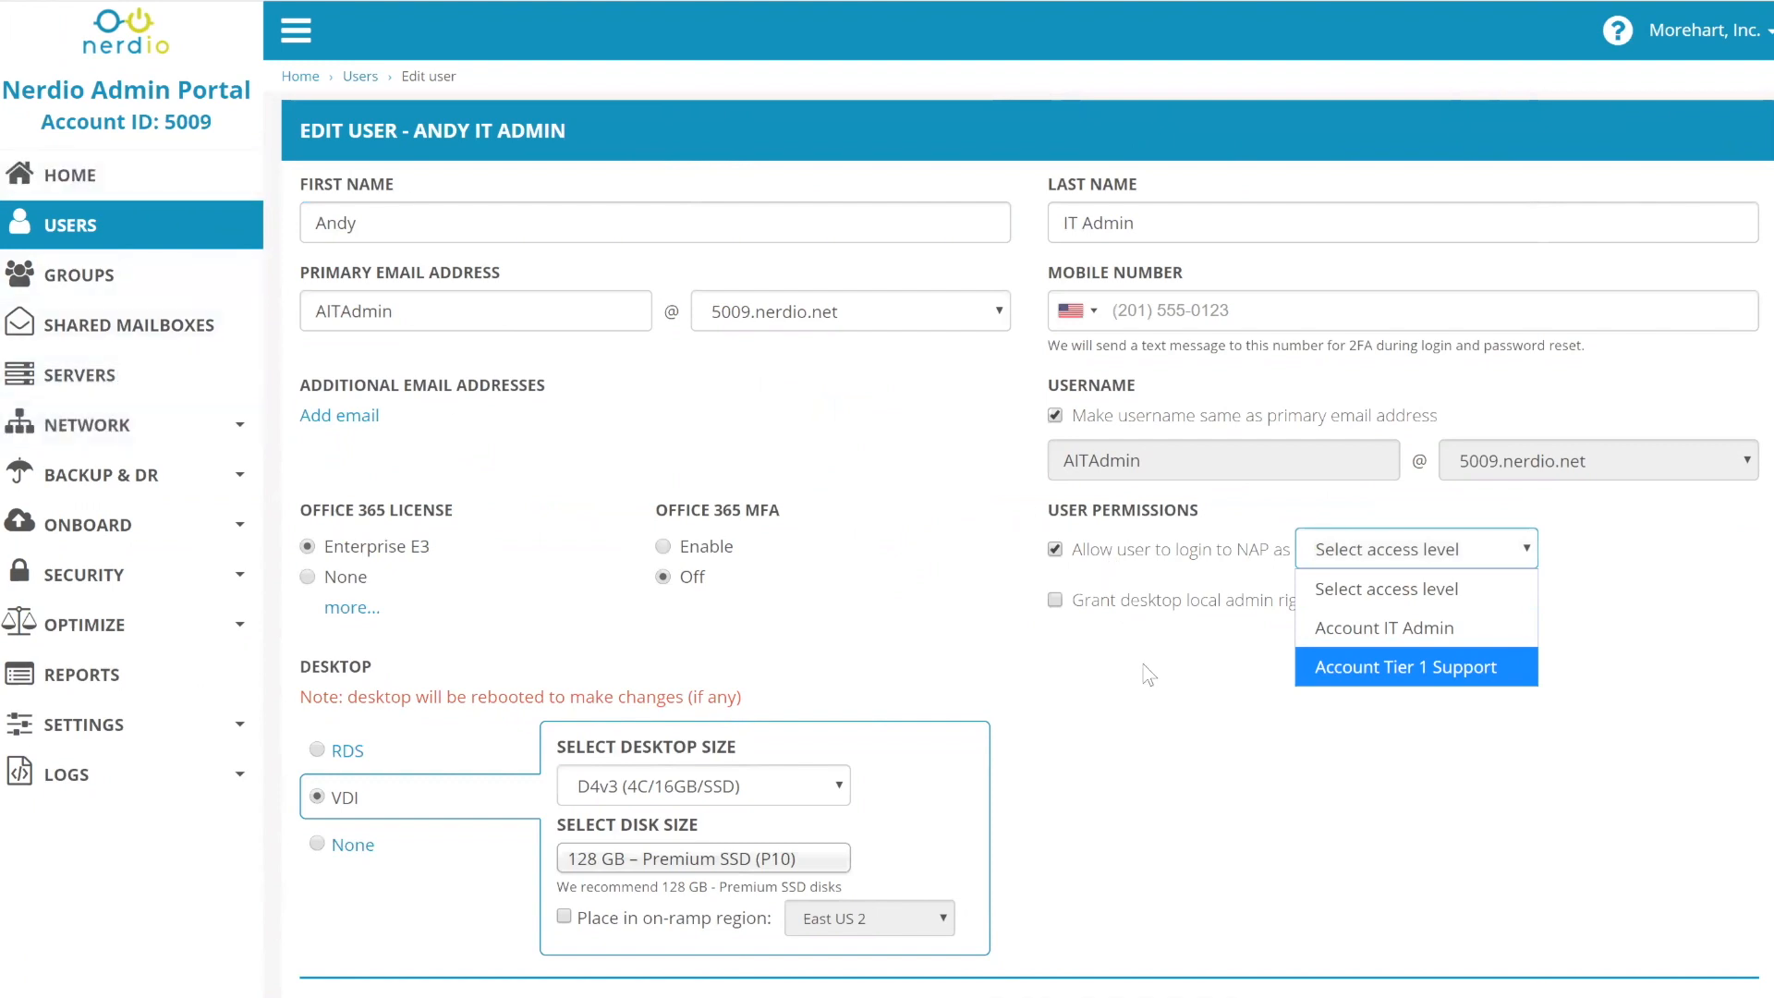
left_click(1054, 549)
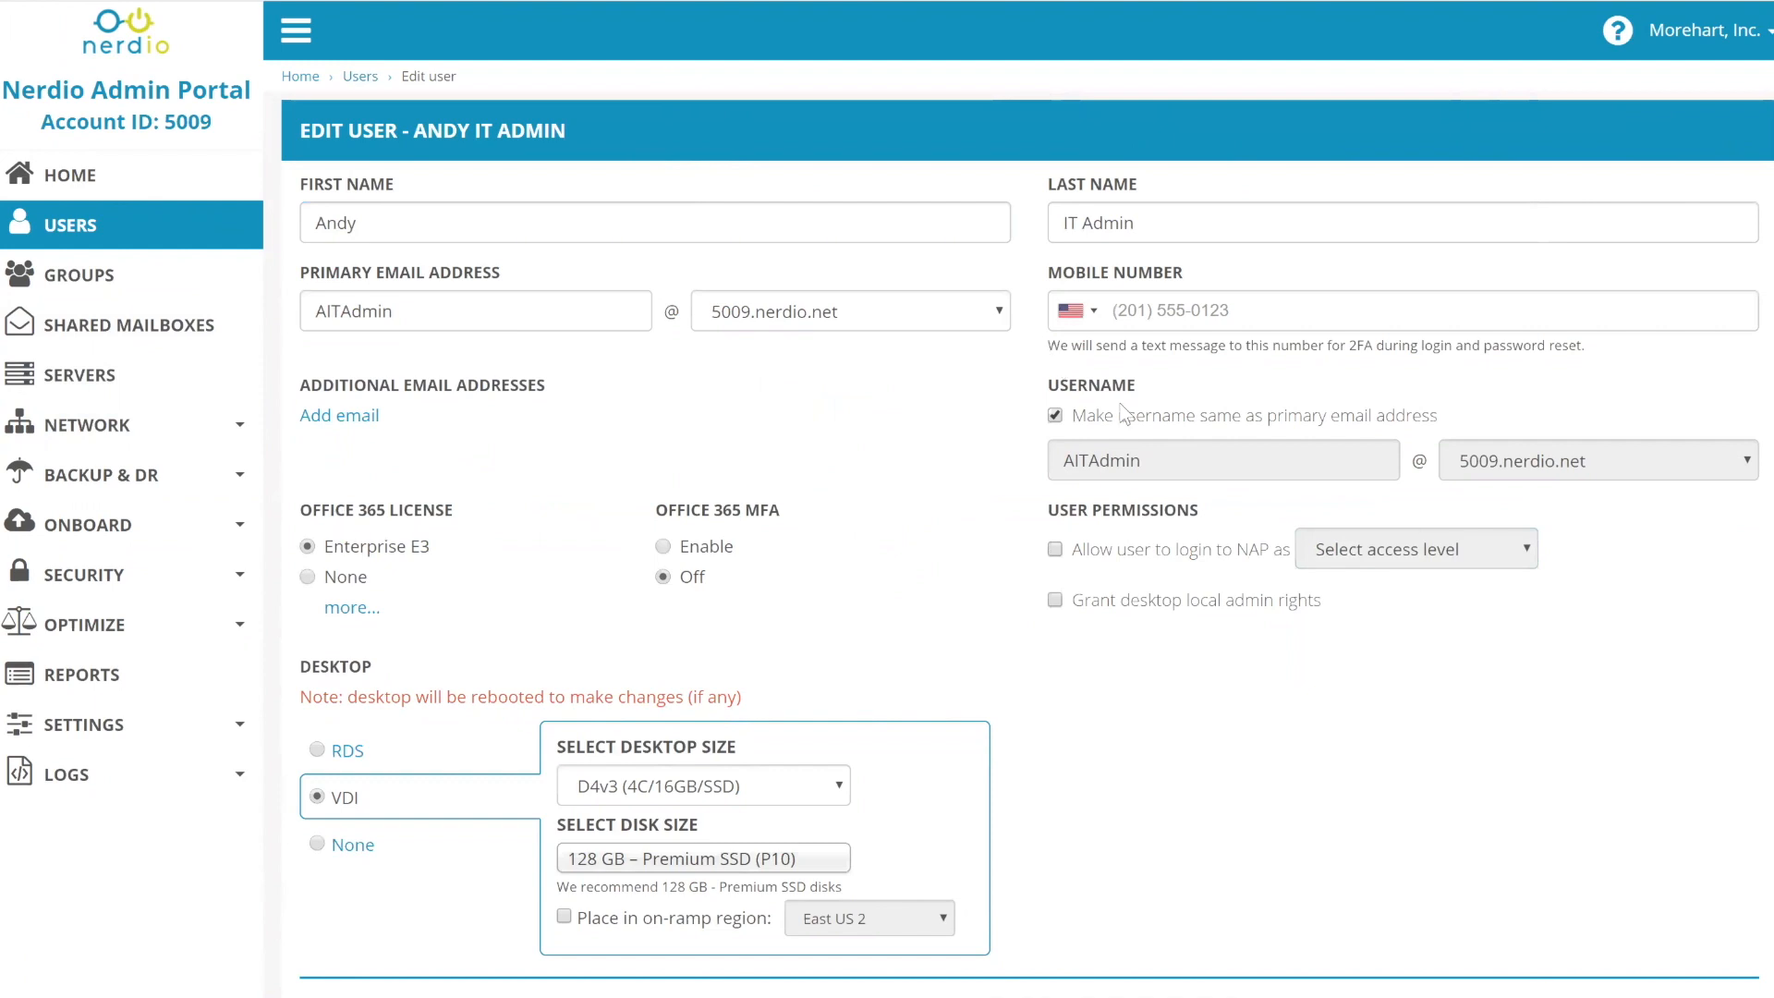
scroll(1124, 414, "down", 3)
left_click(1643, 984)
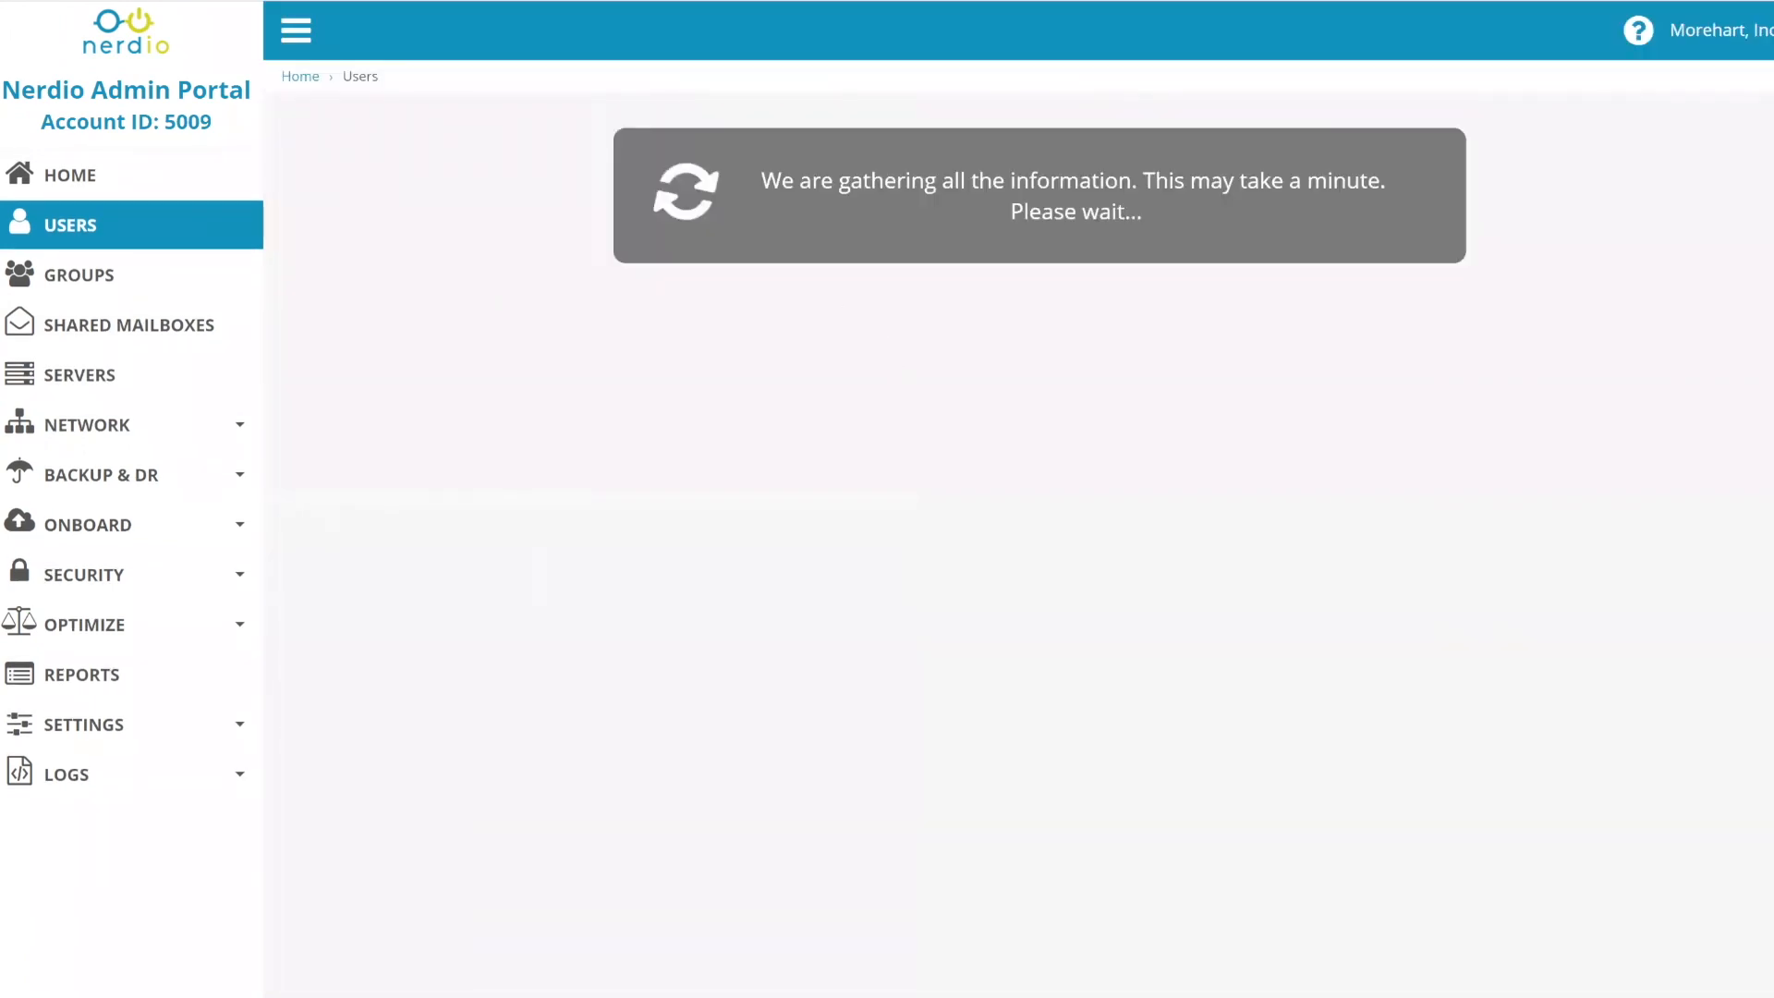
- In a new Chrome incognito window, open the portal login and enter the IT admin's email and password
left_click(1773, 1)
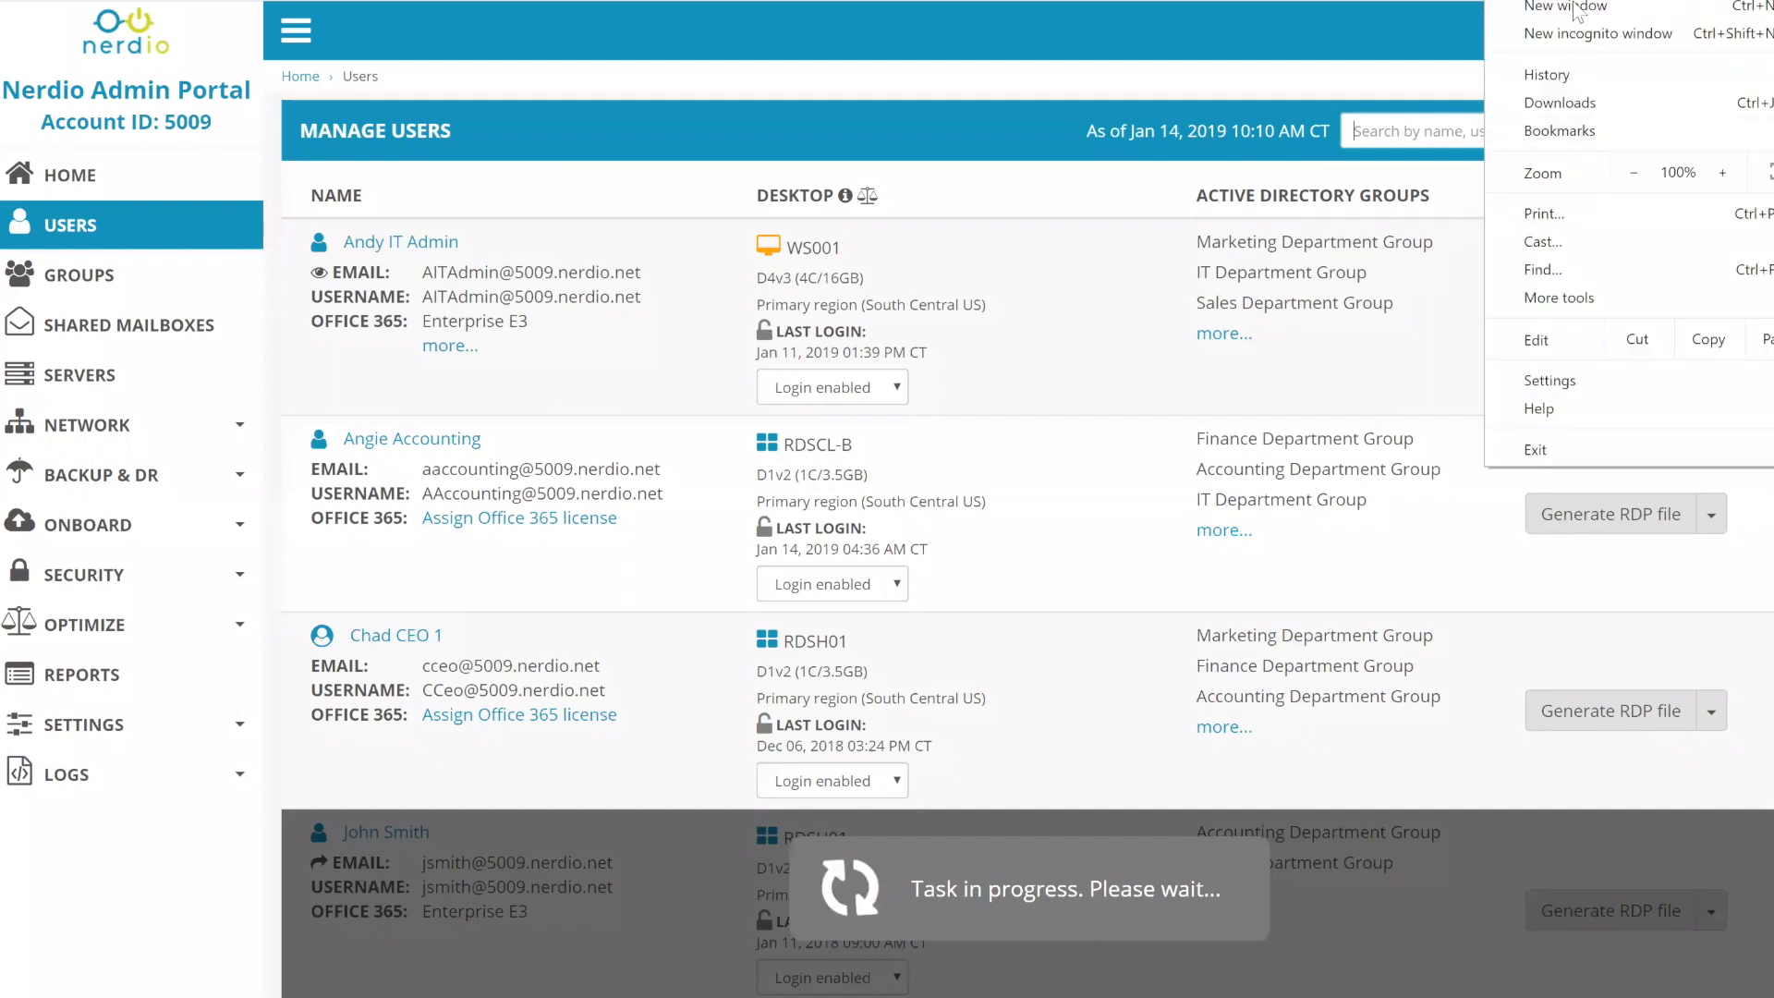
left_click(1598, 33)
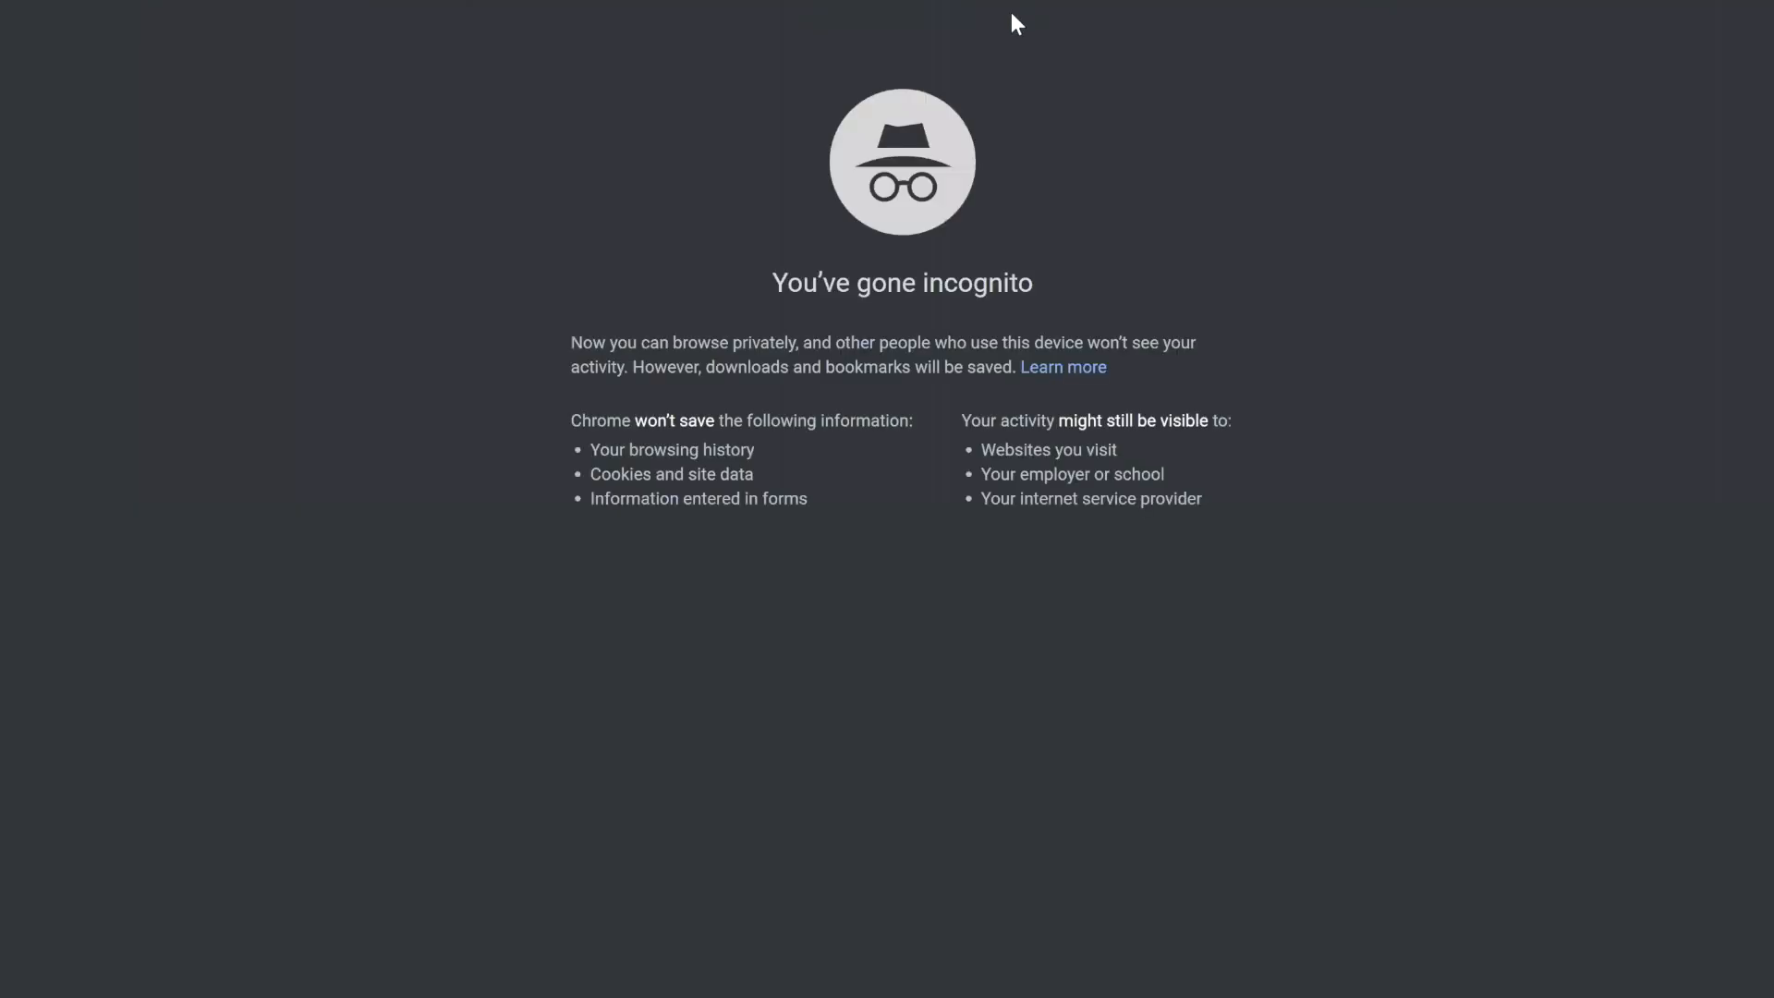
type("app")
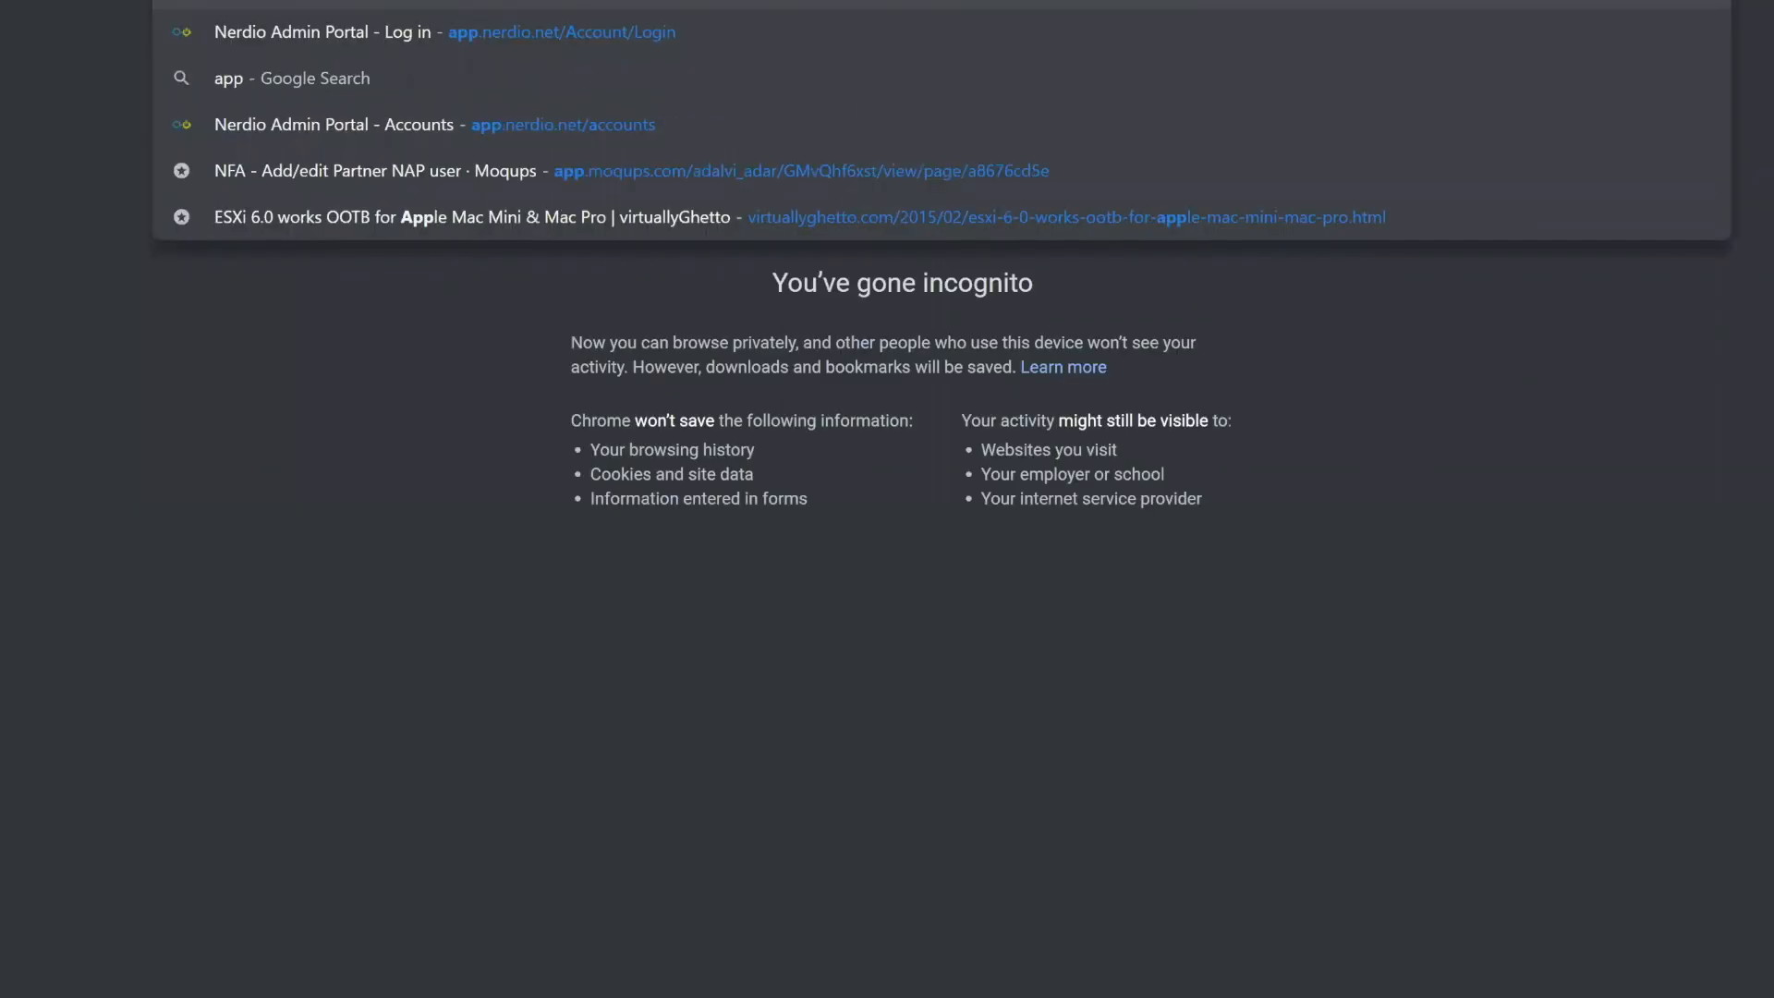
key("Return")
key("Tab")
type("•")
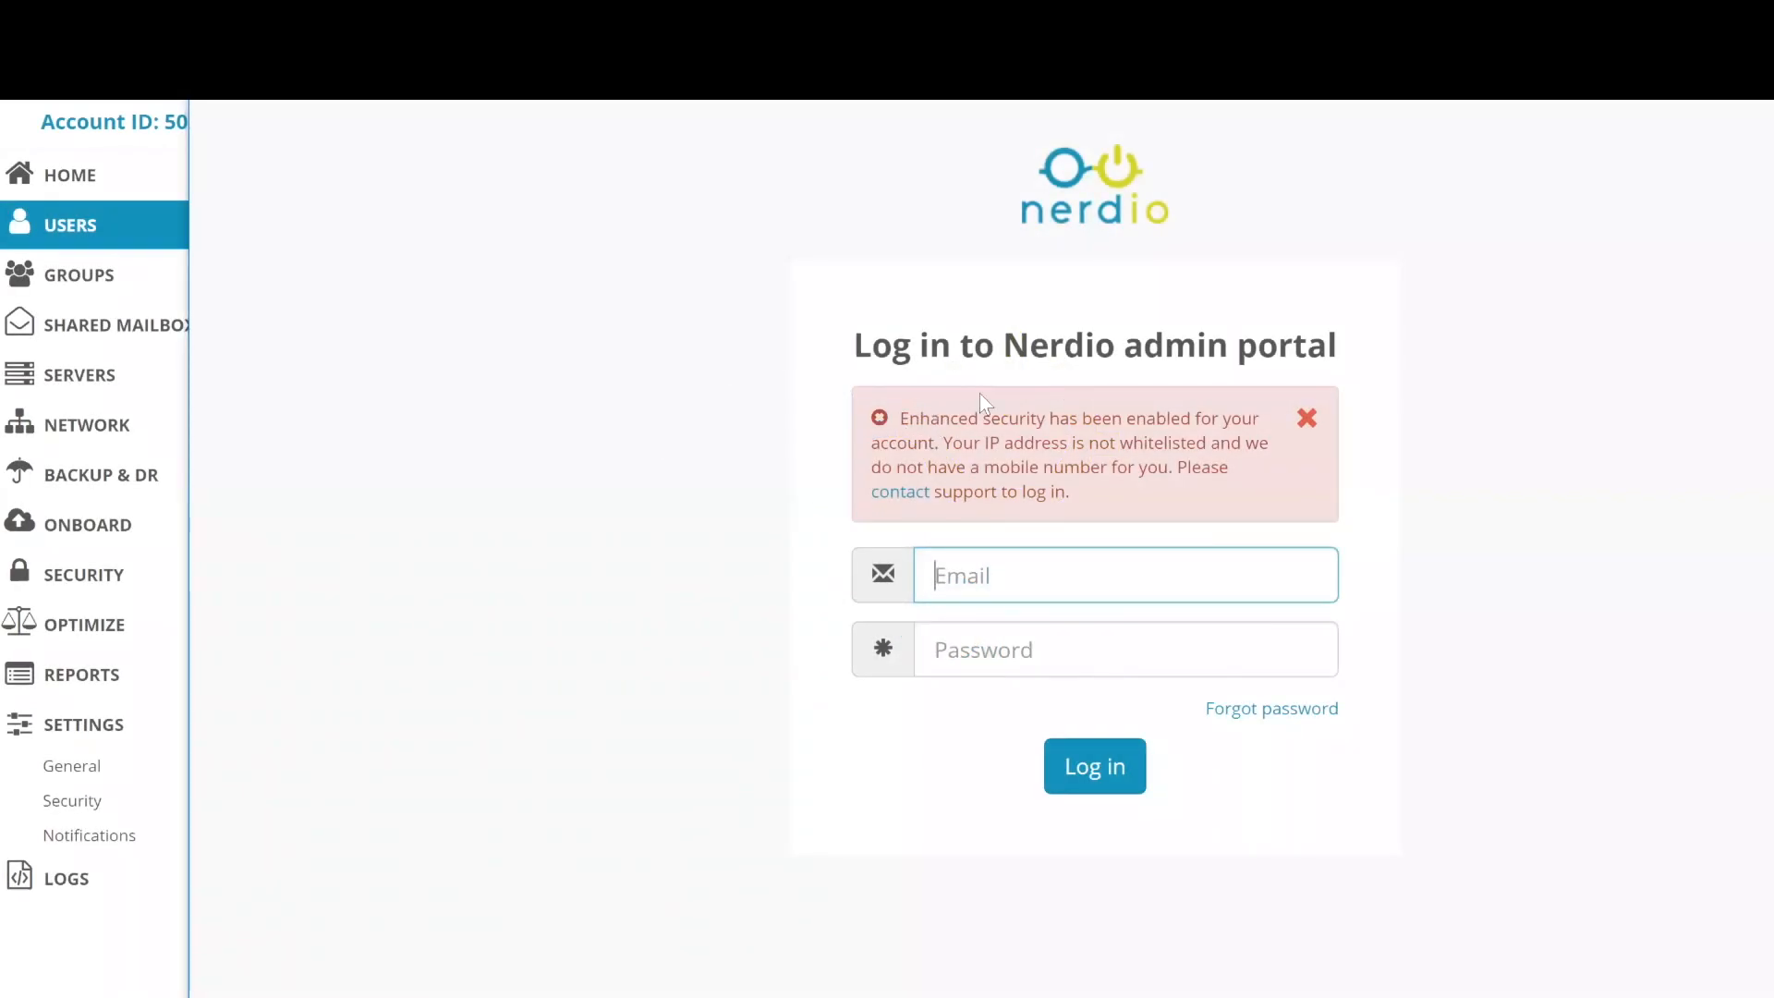
- Select the enhanced security error message, then expand SETTINGS in the sidebar
left_click_drag(901, 418, 1269, 488)
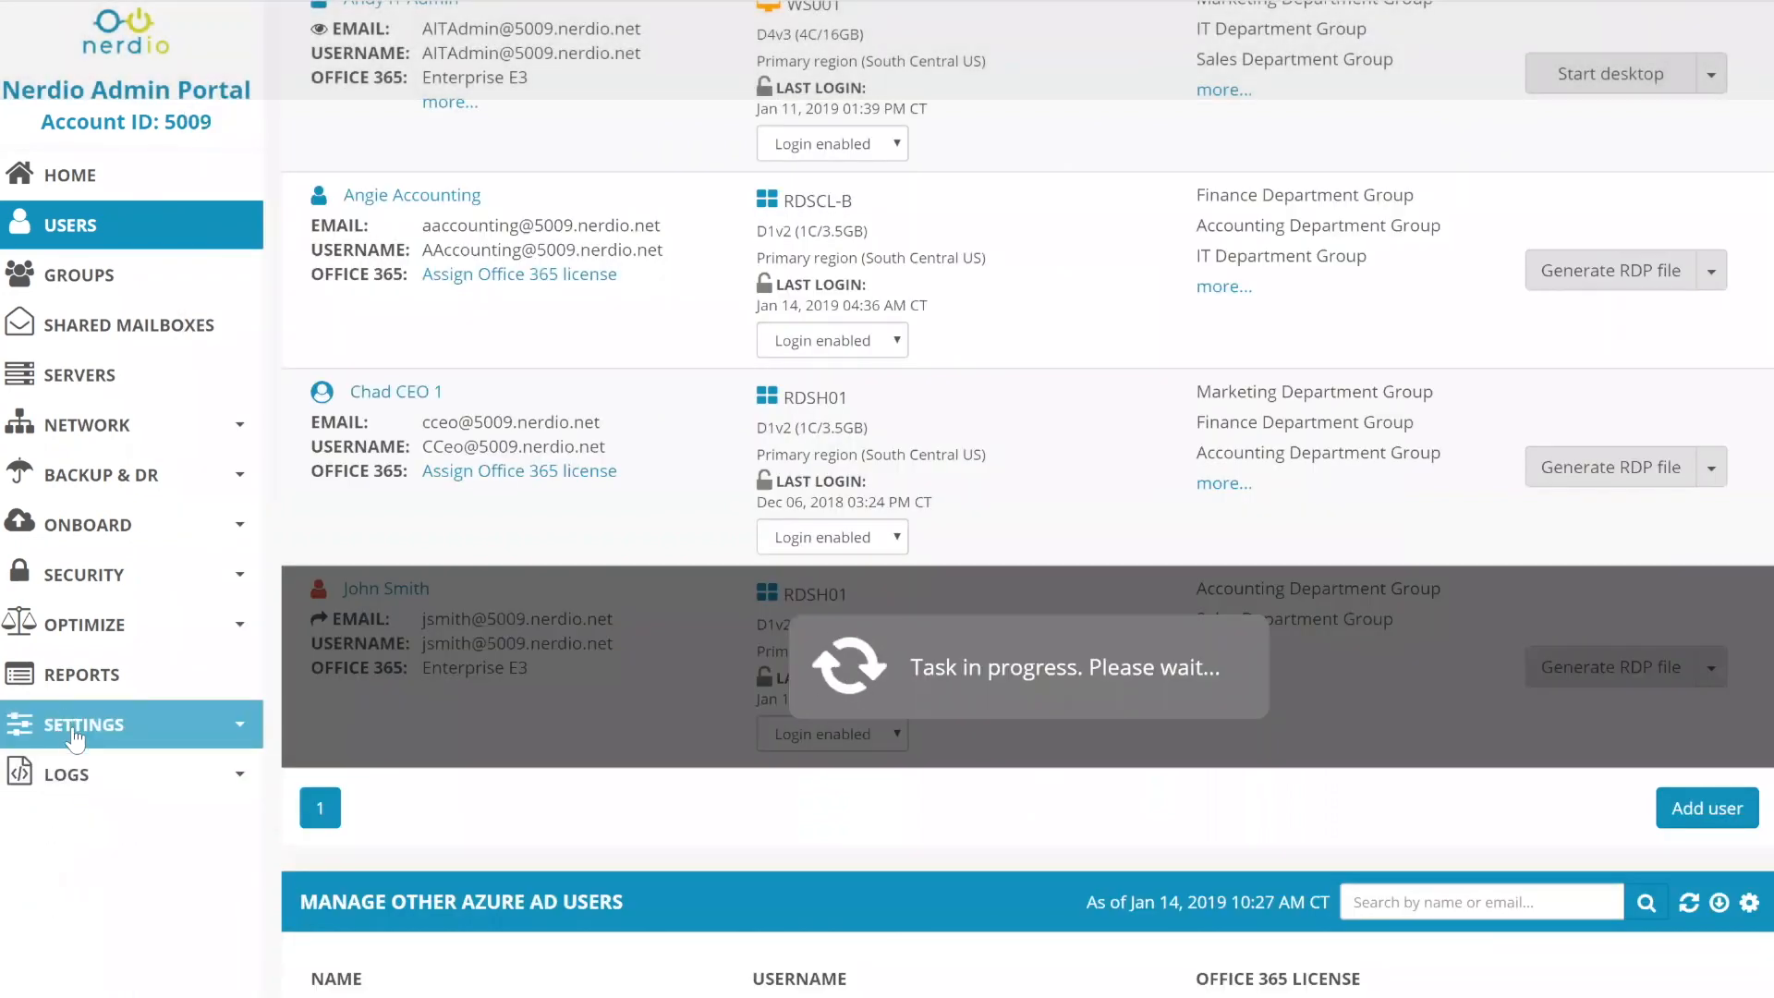
left_click(81, 726)
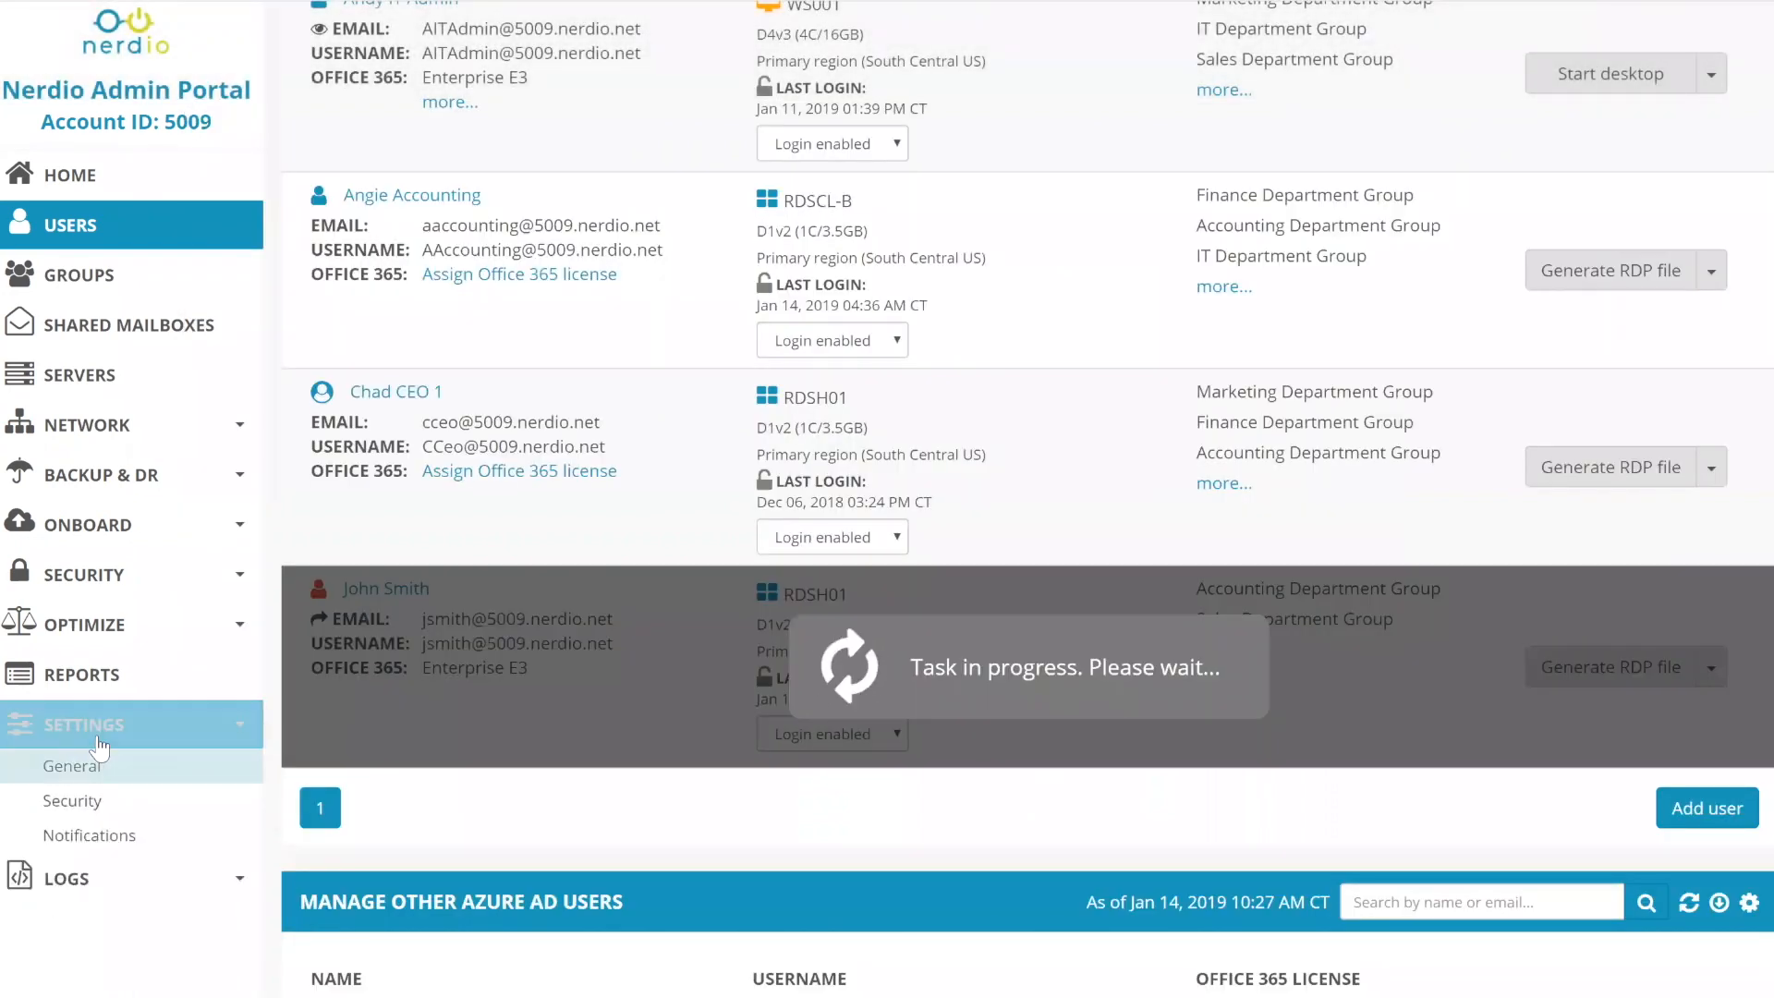
- Switch Enhanced security OFF on the Security settings page, then return to the private window
left_click(104, 811)
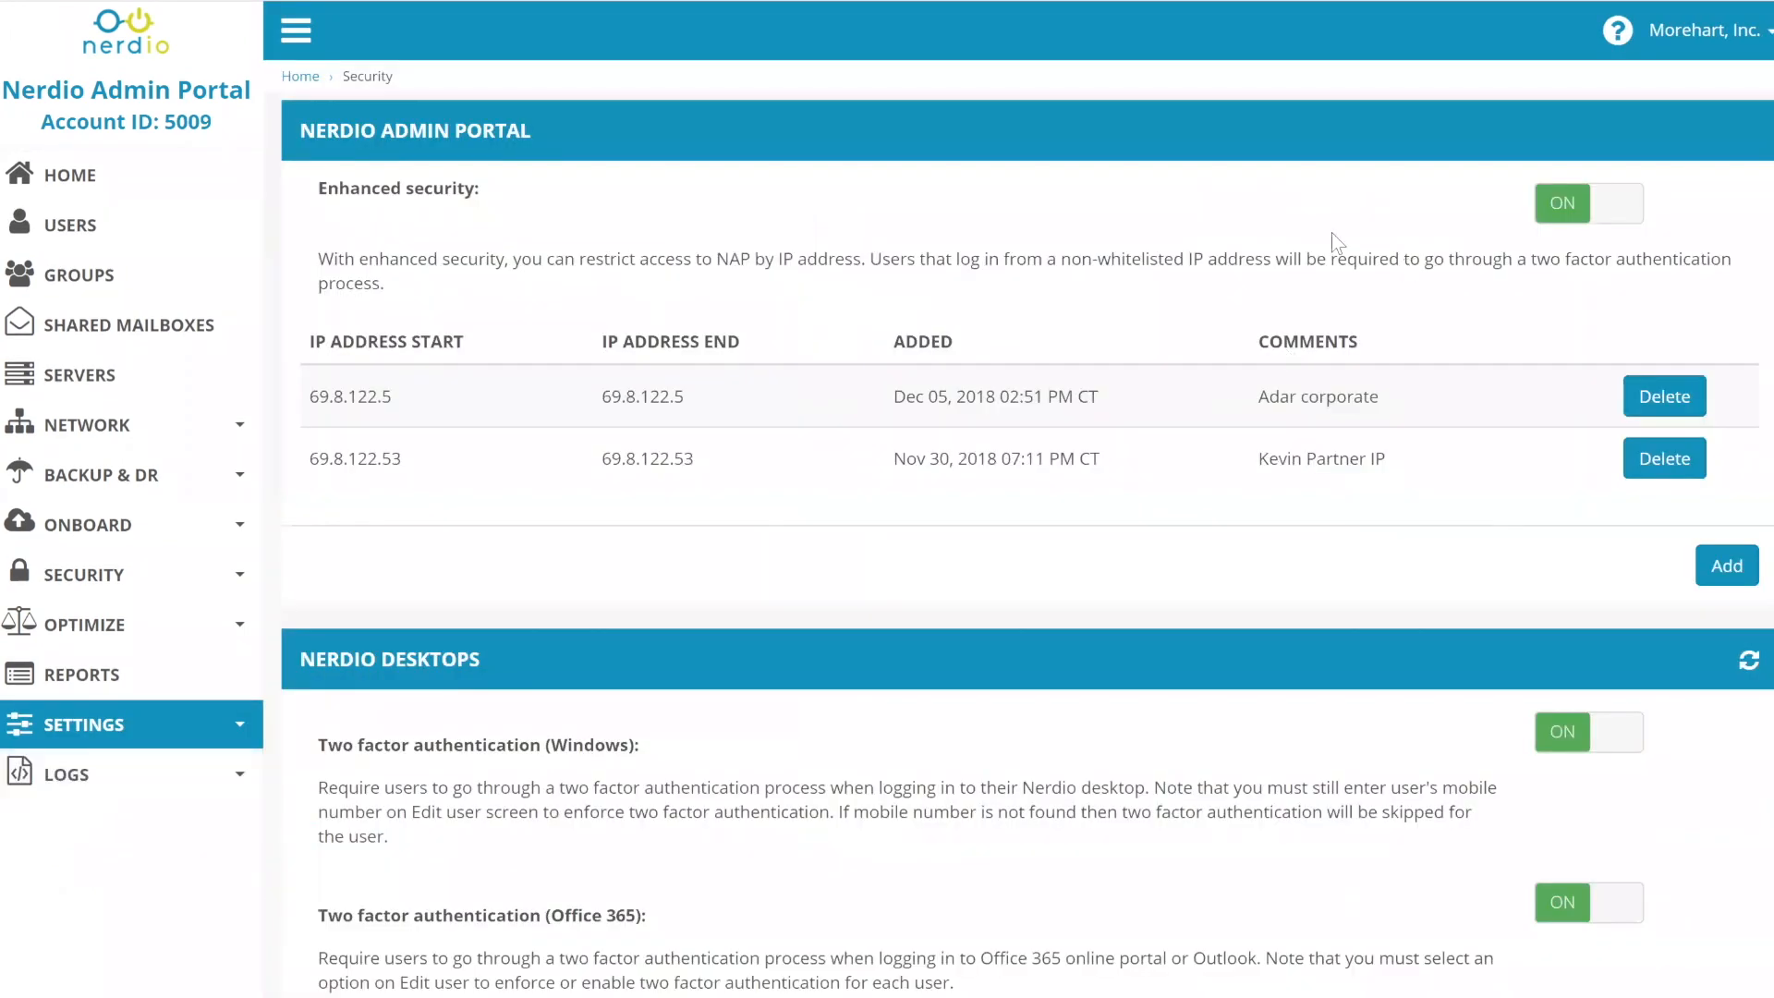
left_click(1577, 222)
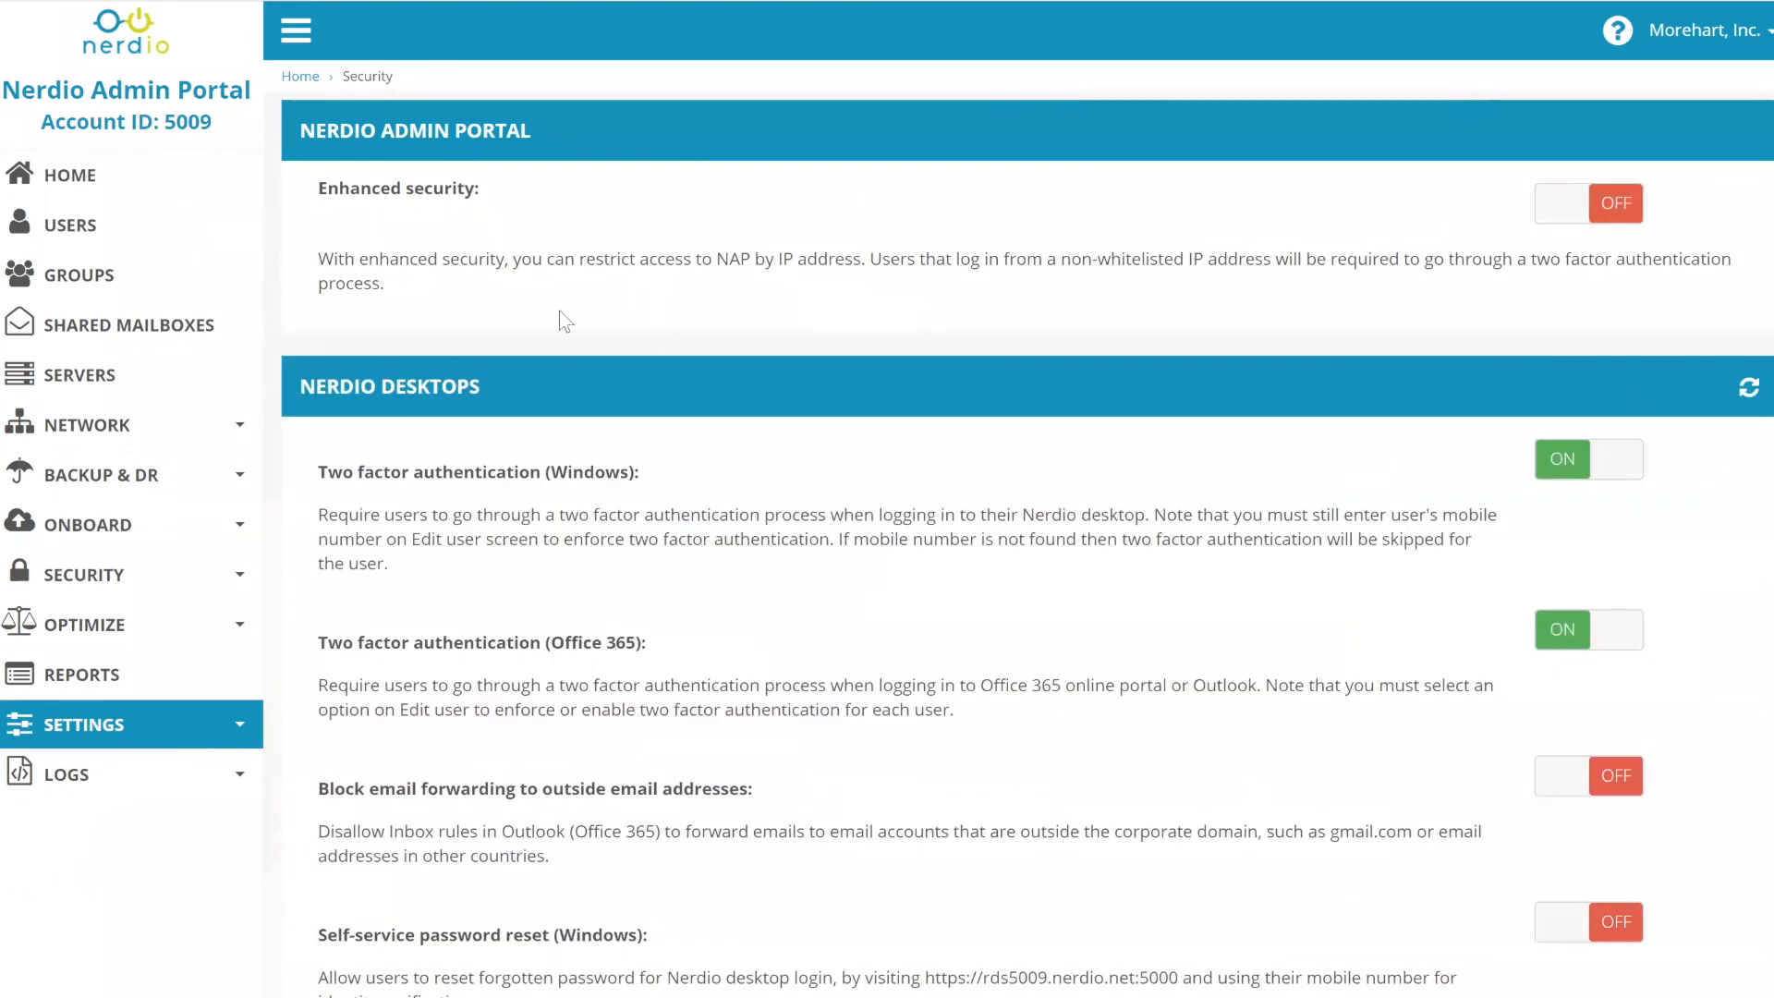
mouse_move(680, 997)
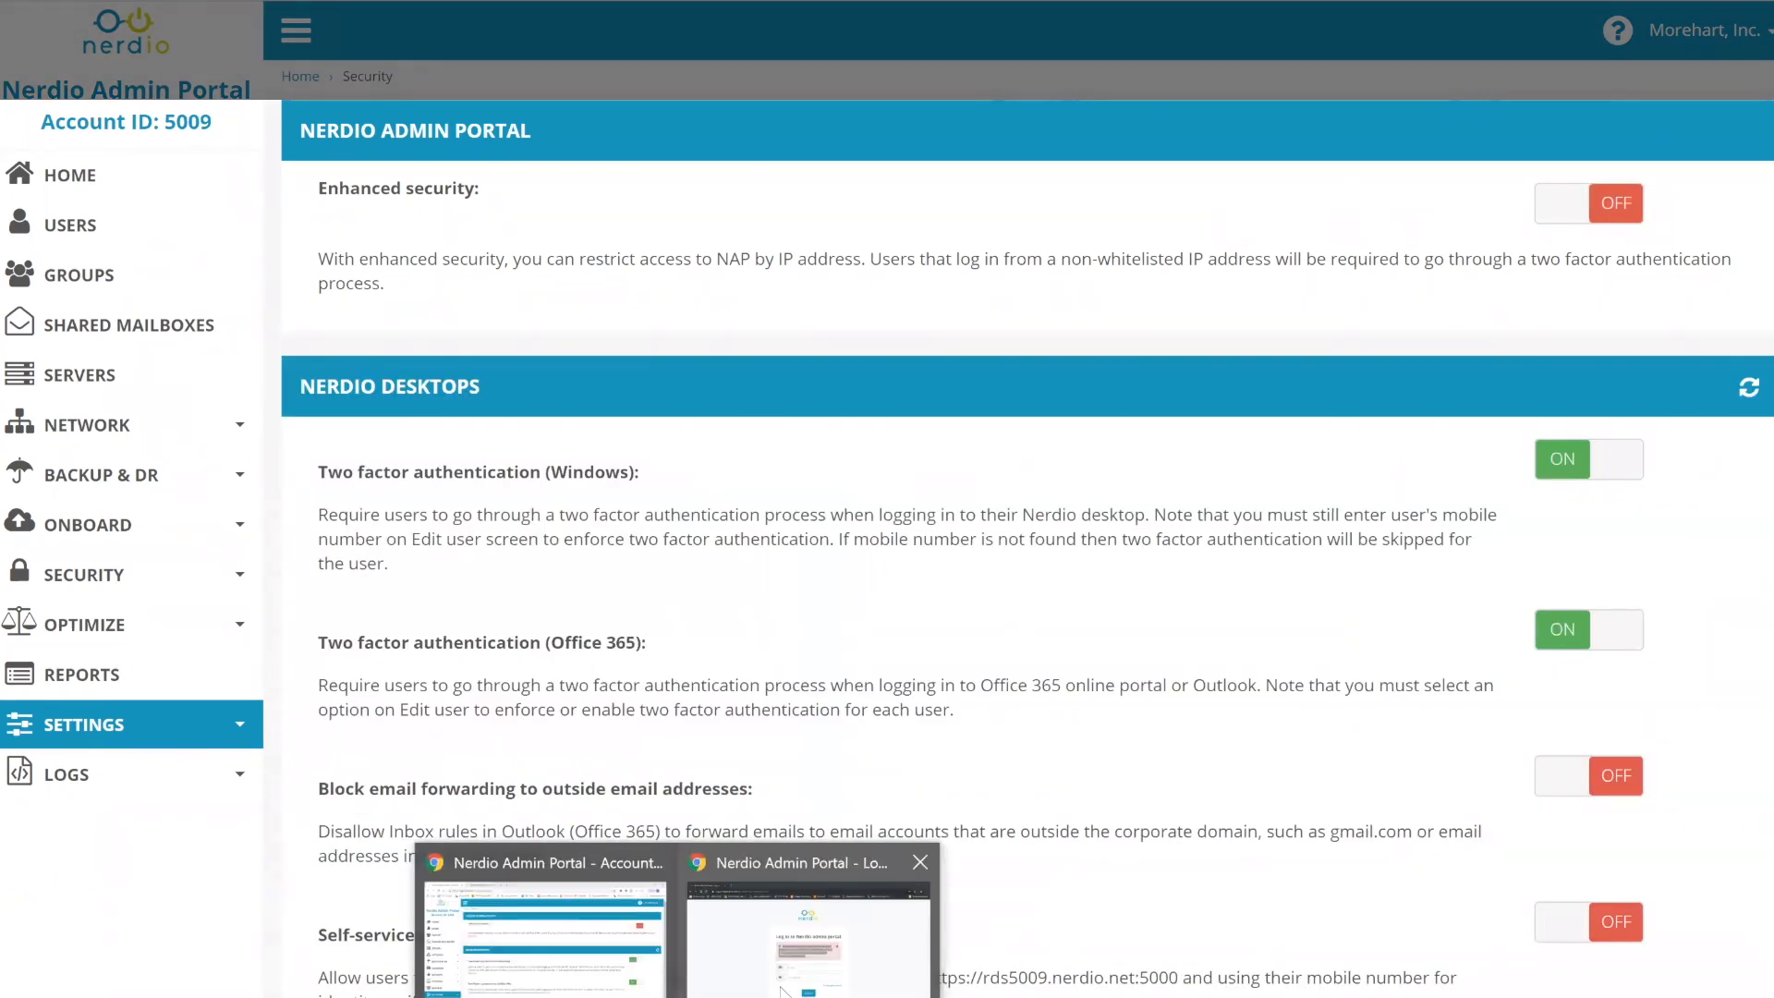
left_click(797, 970)
- Re-enter the IT admin account's email and password in the incognito login form
left_click(1060, 582)
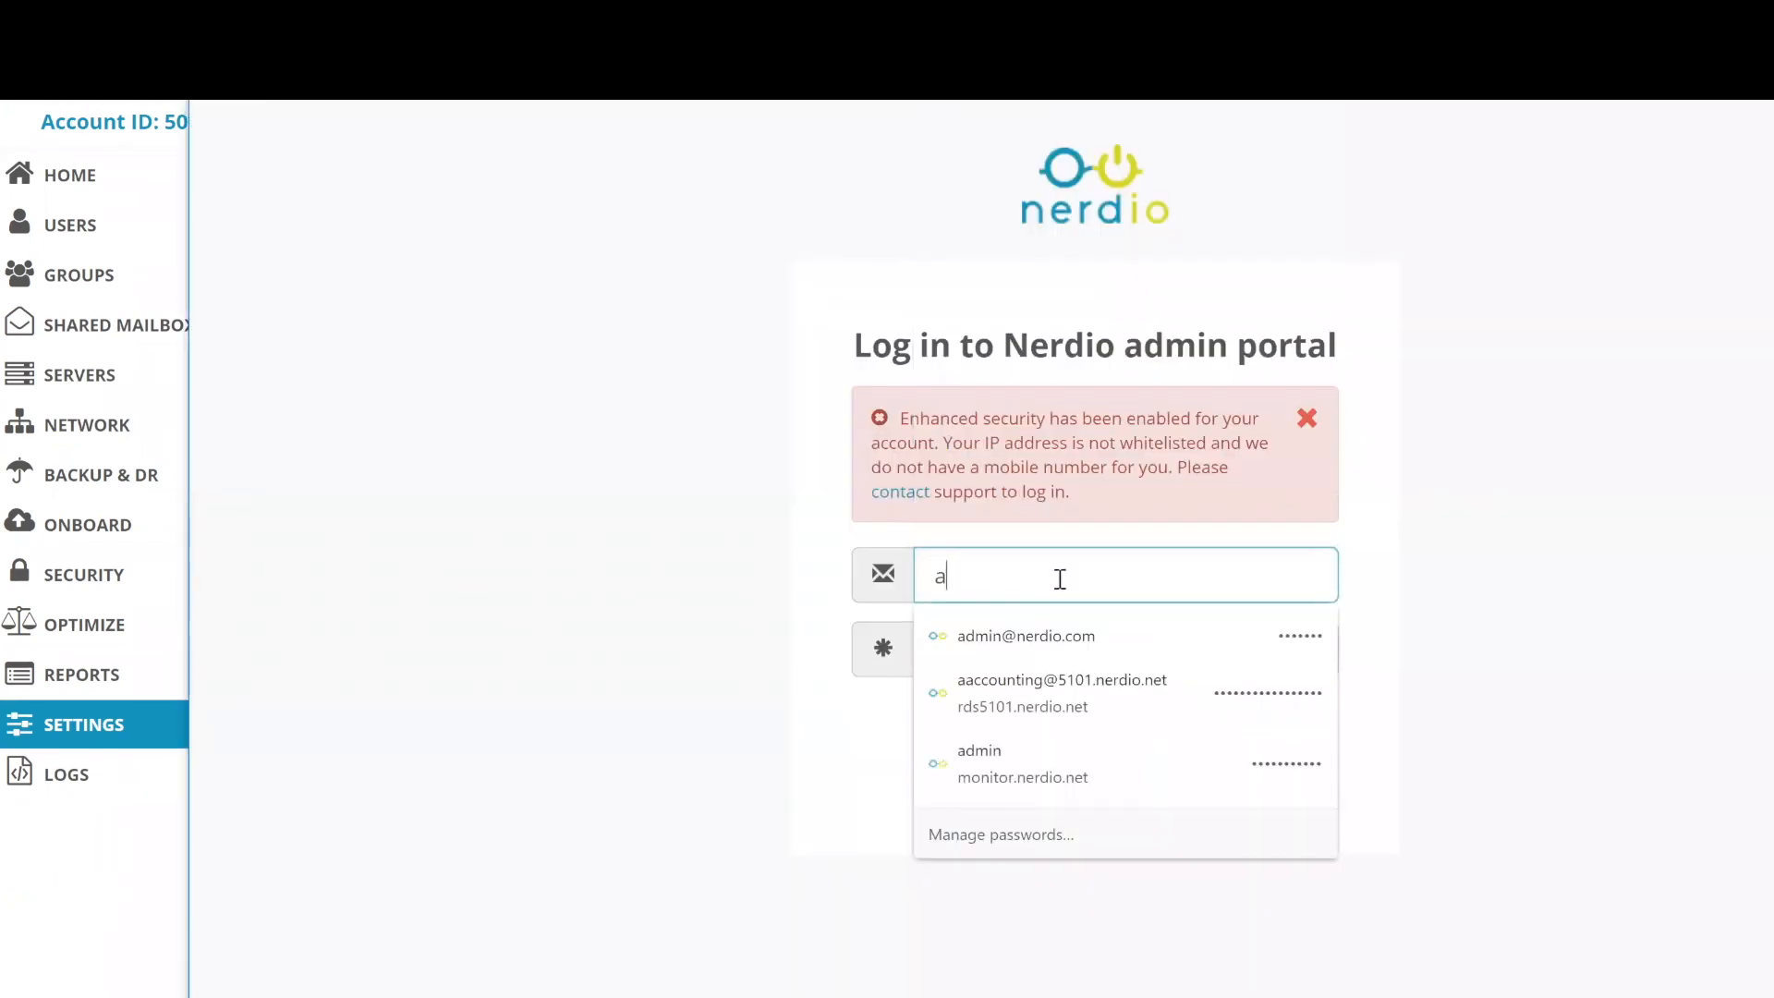
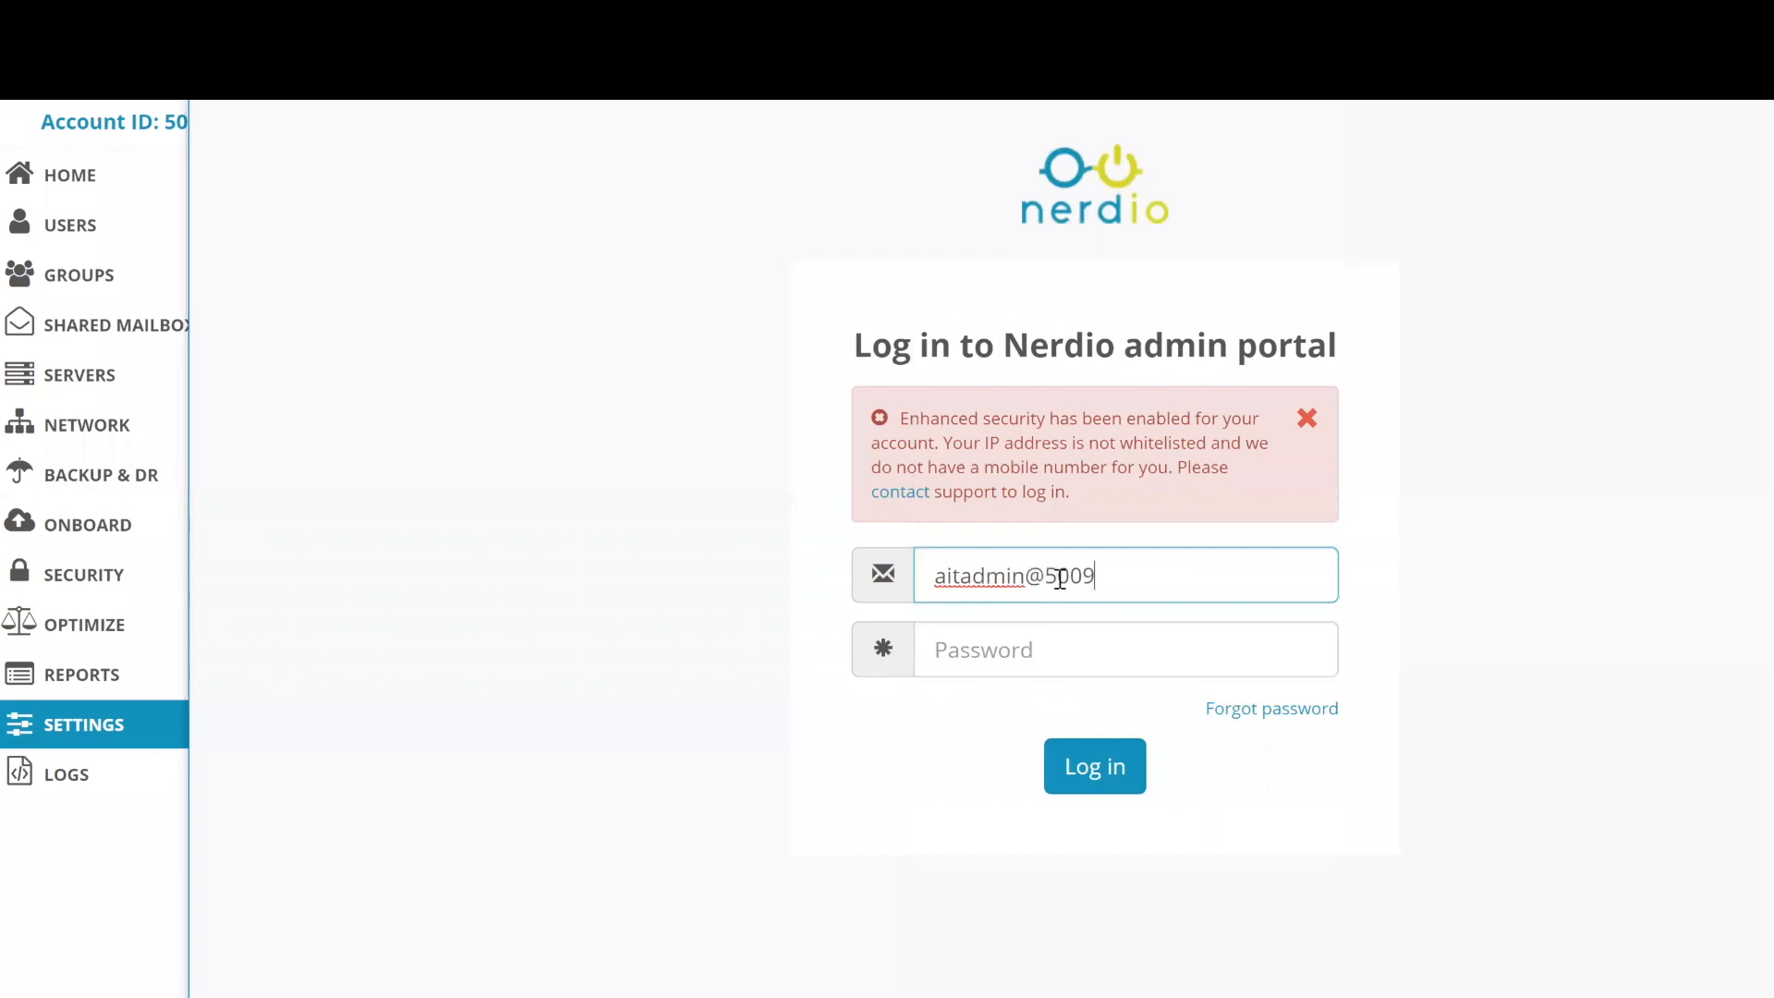
key("Tab")
type("••••••")
key("BackSpace")
key("BackSpace")
key("BackSpace")
type("•••••••")
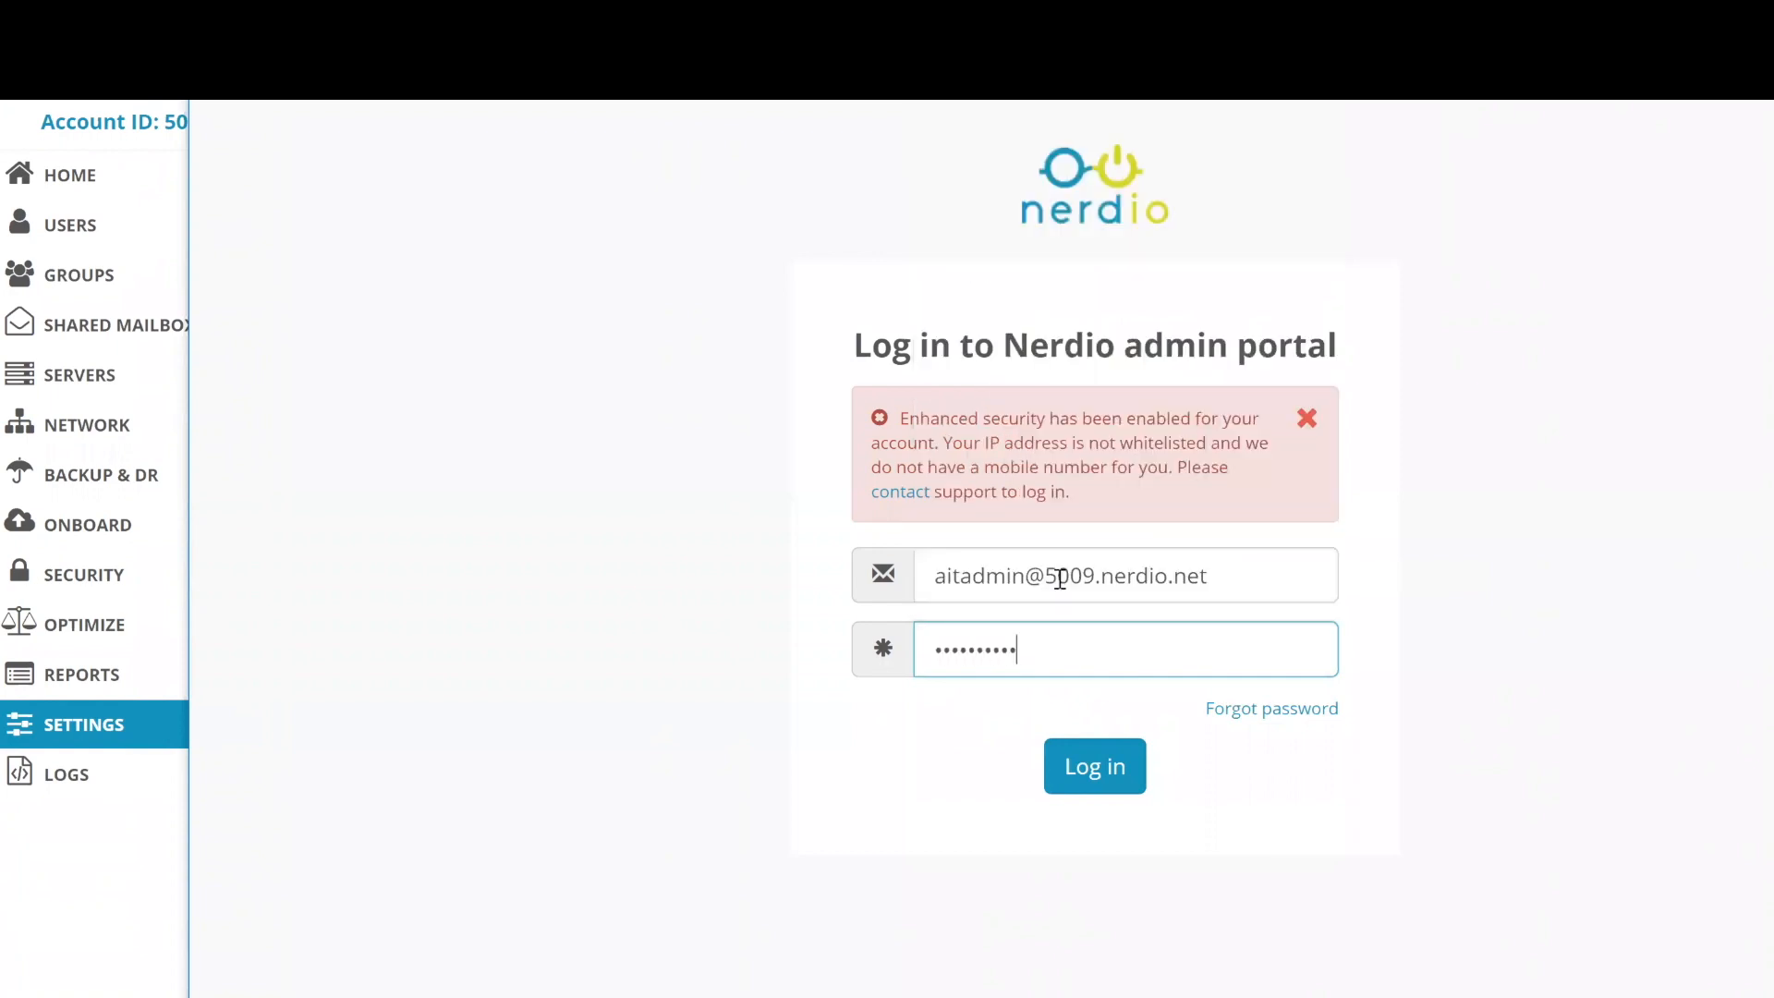
key("BackSpace")
key("BackSpace")
key("BackSpace")
type("•••••••")
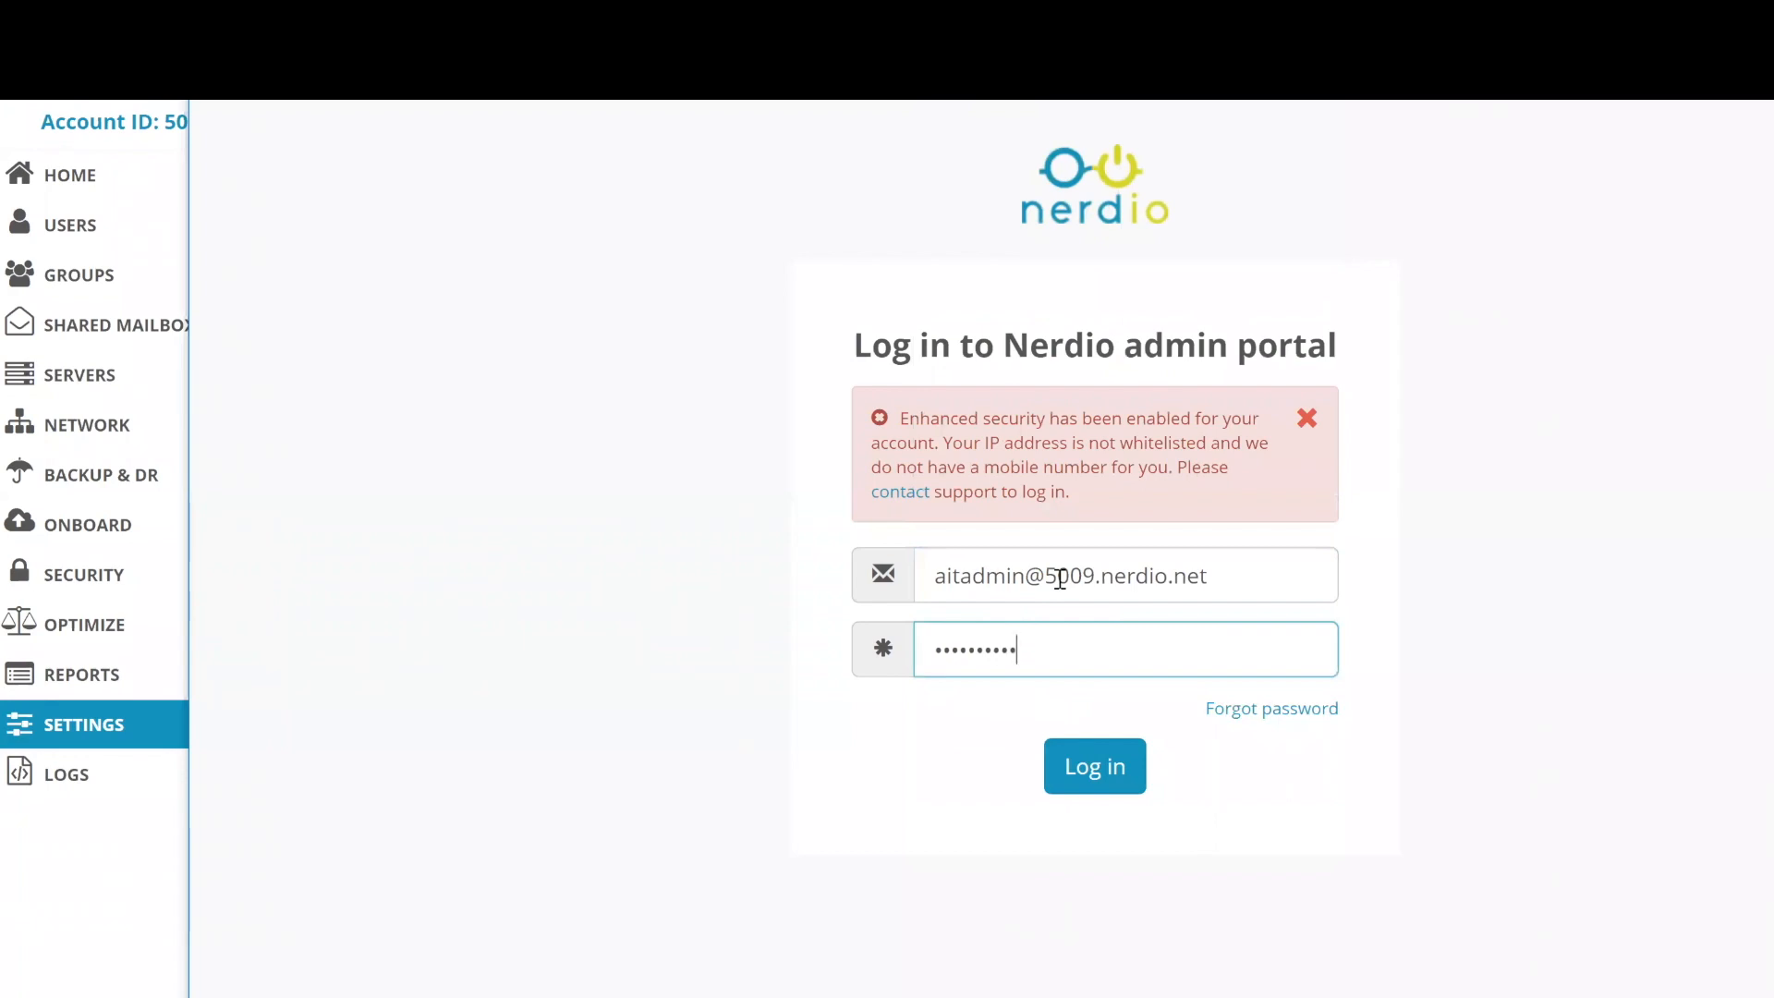
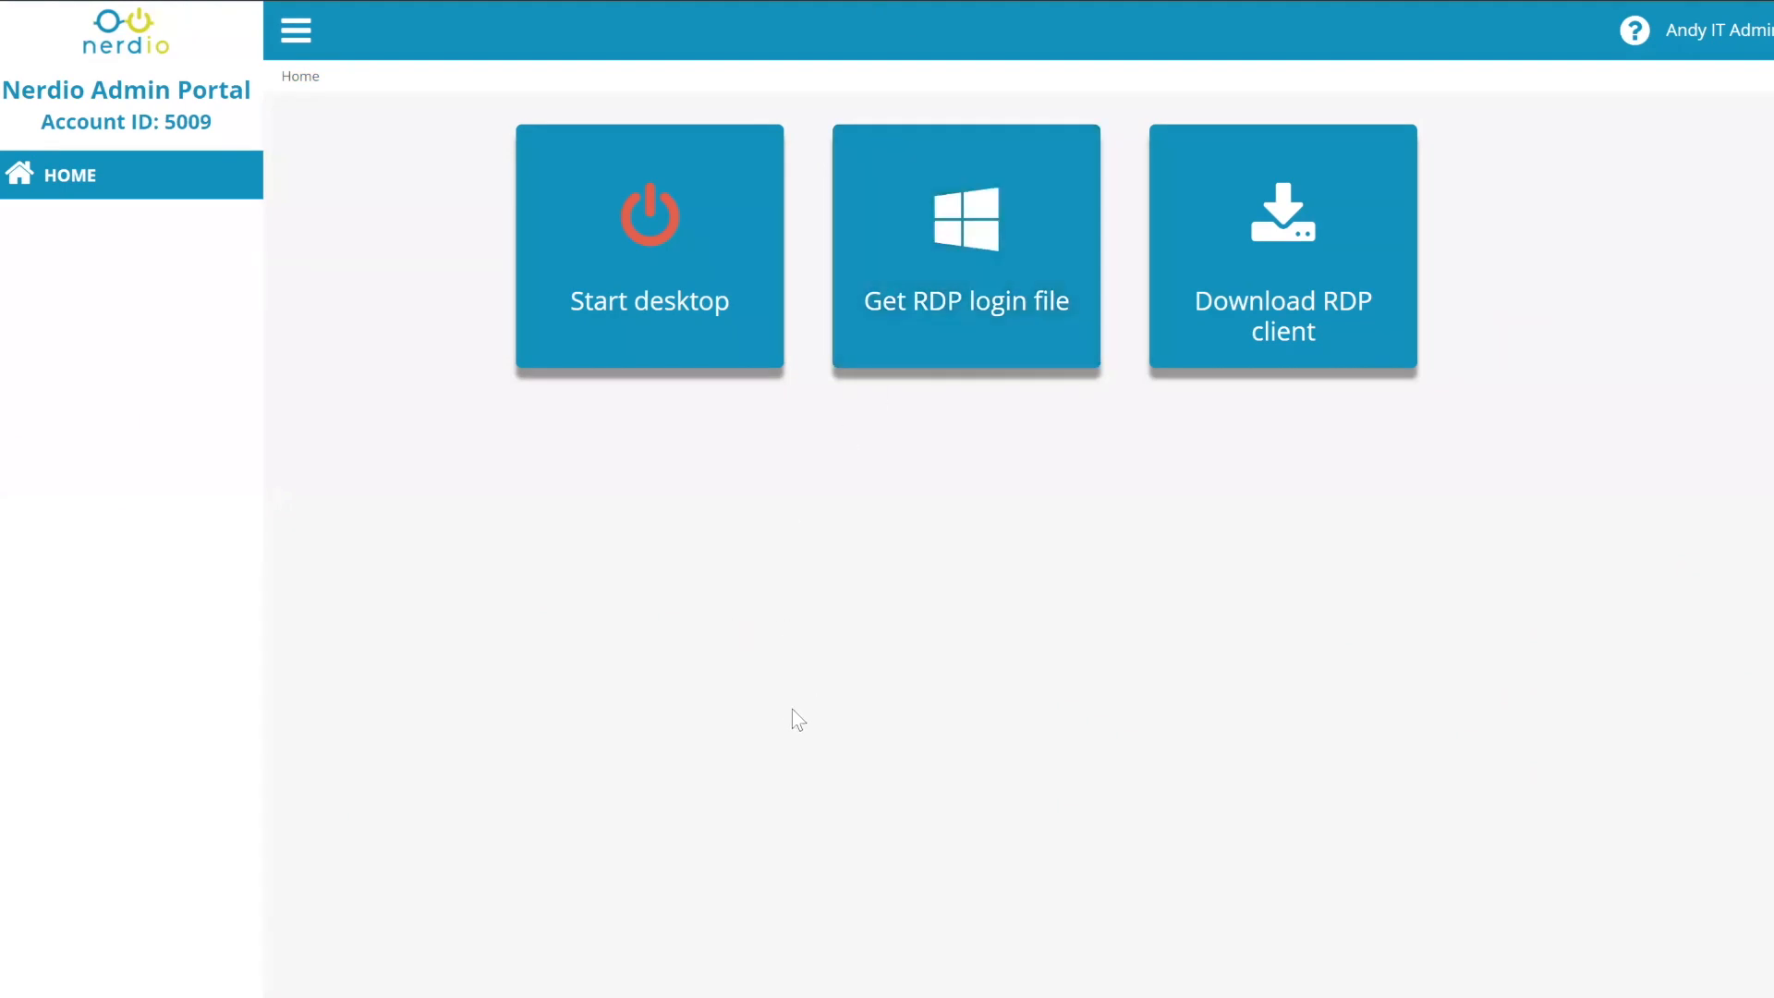
- Open the signed-in admin's account menu at the top right to reveal Logout
left_click(1716, 34)
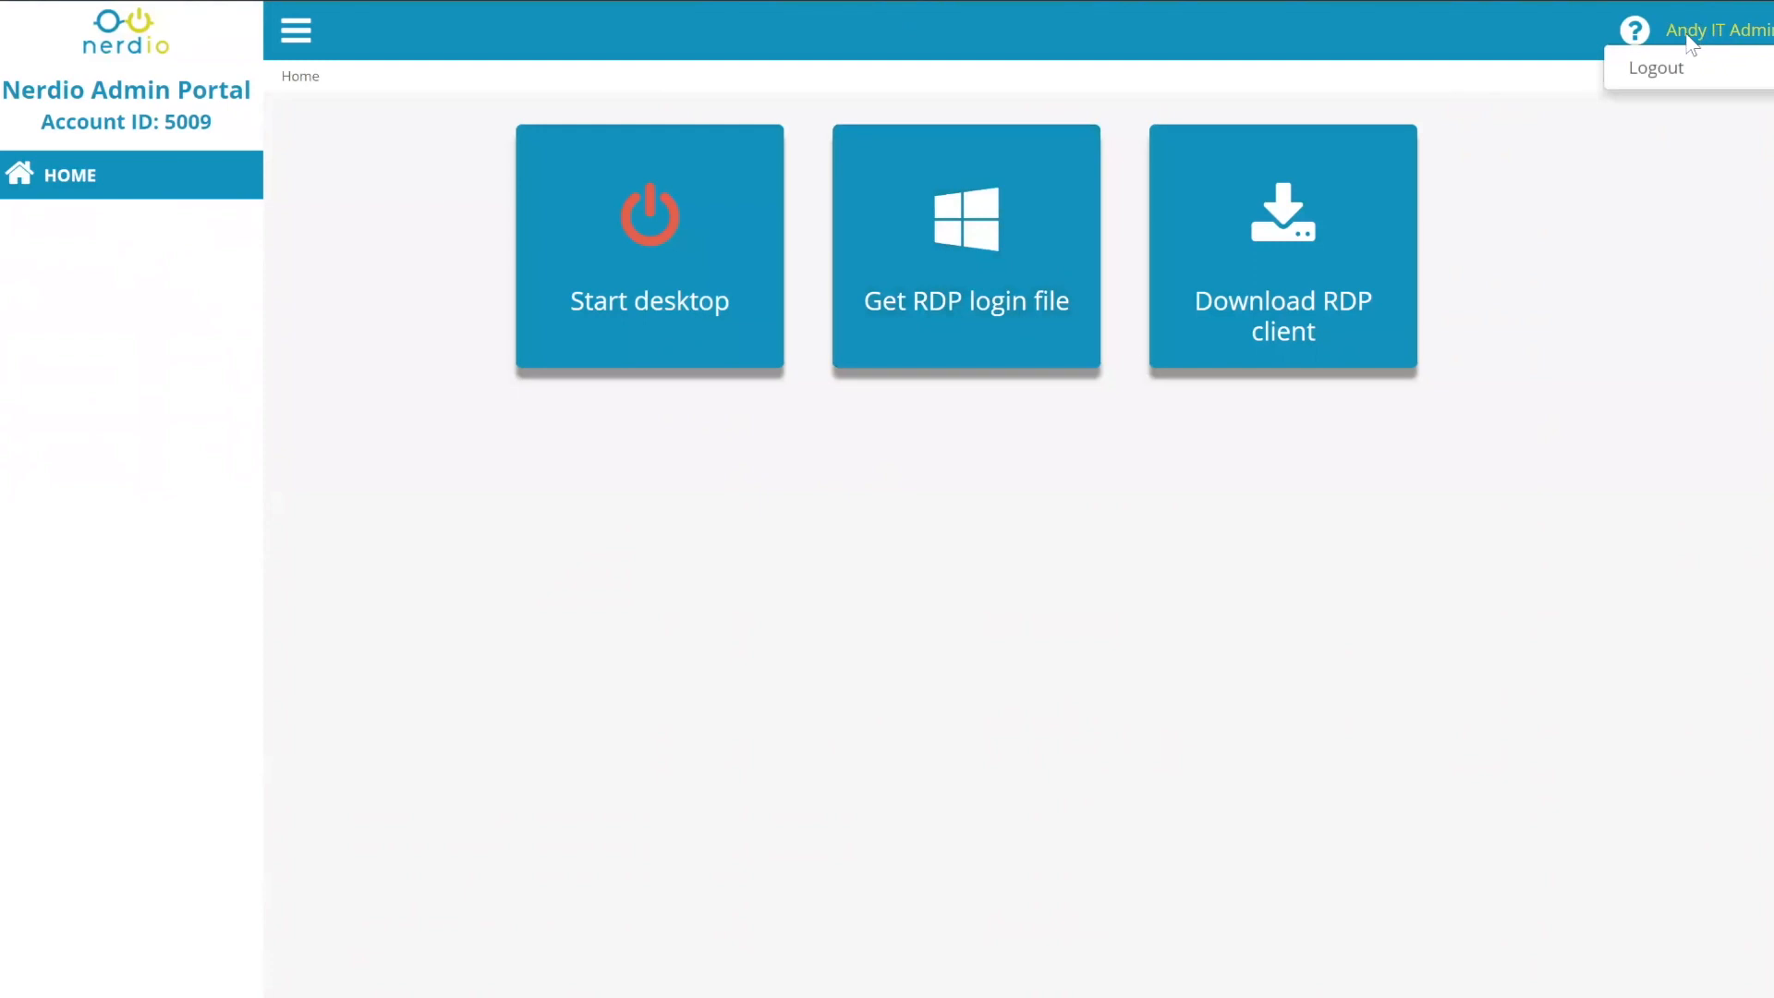
left_click(629, 637)
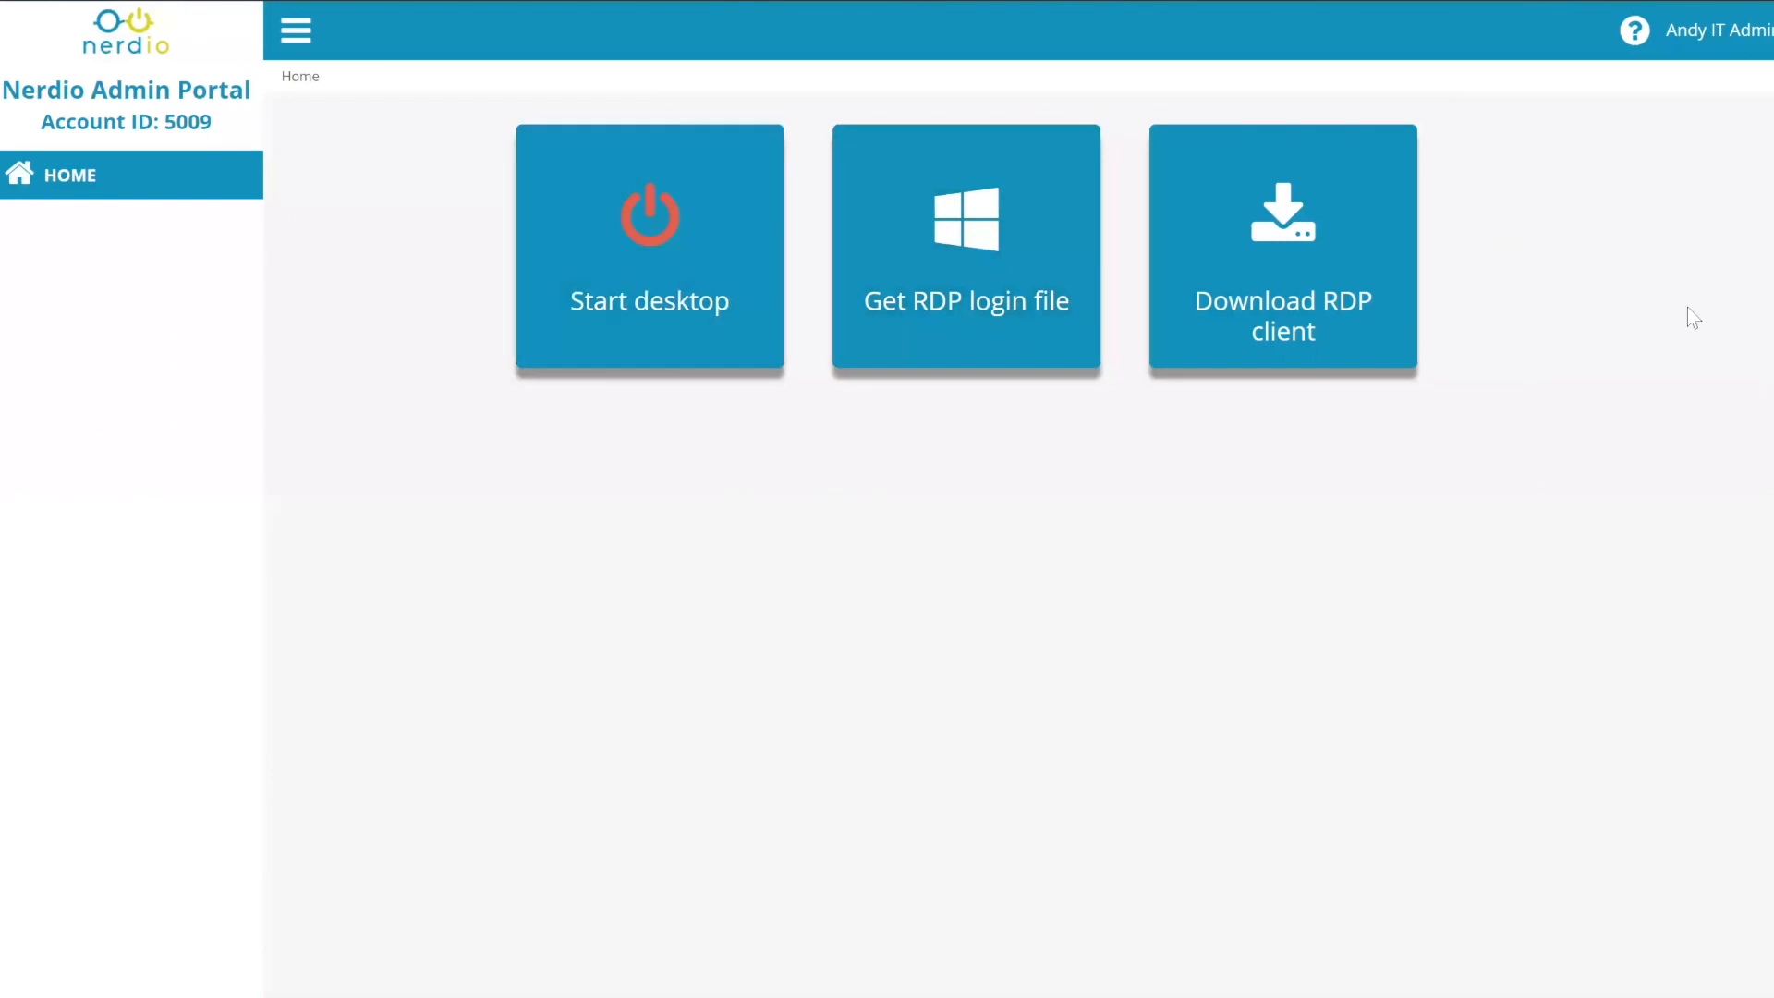
left_click(1714, 37)
- Log out of the admin account and copy the desktop name RDSCL-B from the other window
left_click(1685, 72)
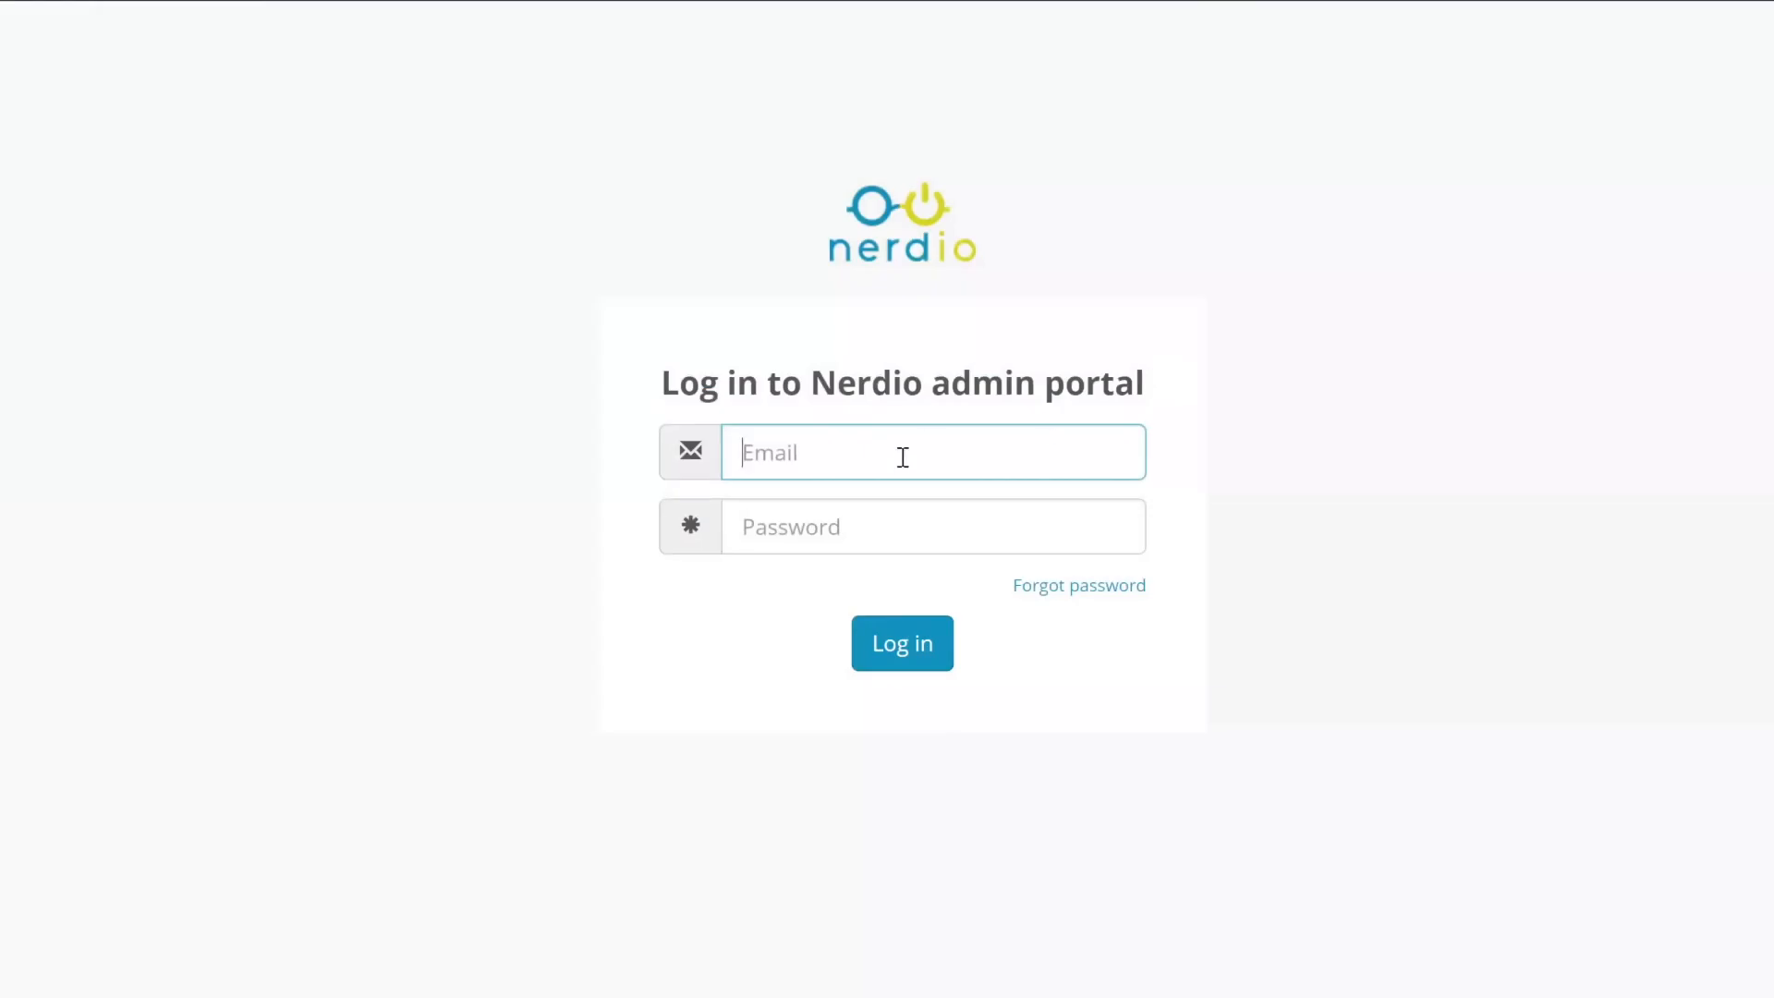
left_click(903, 457)
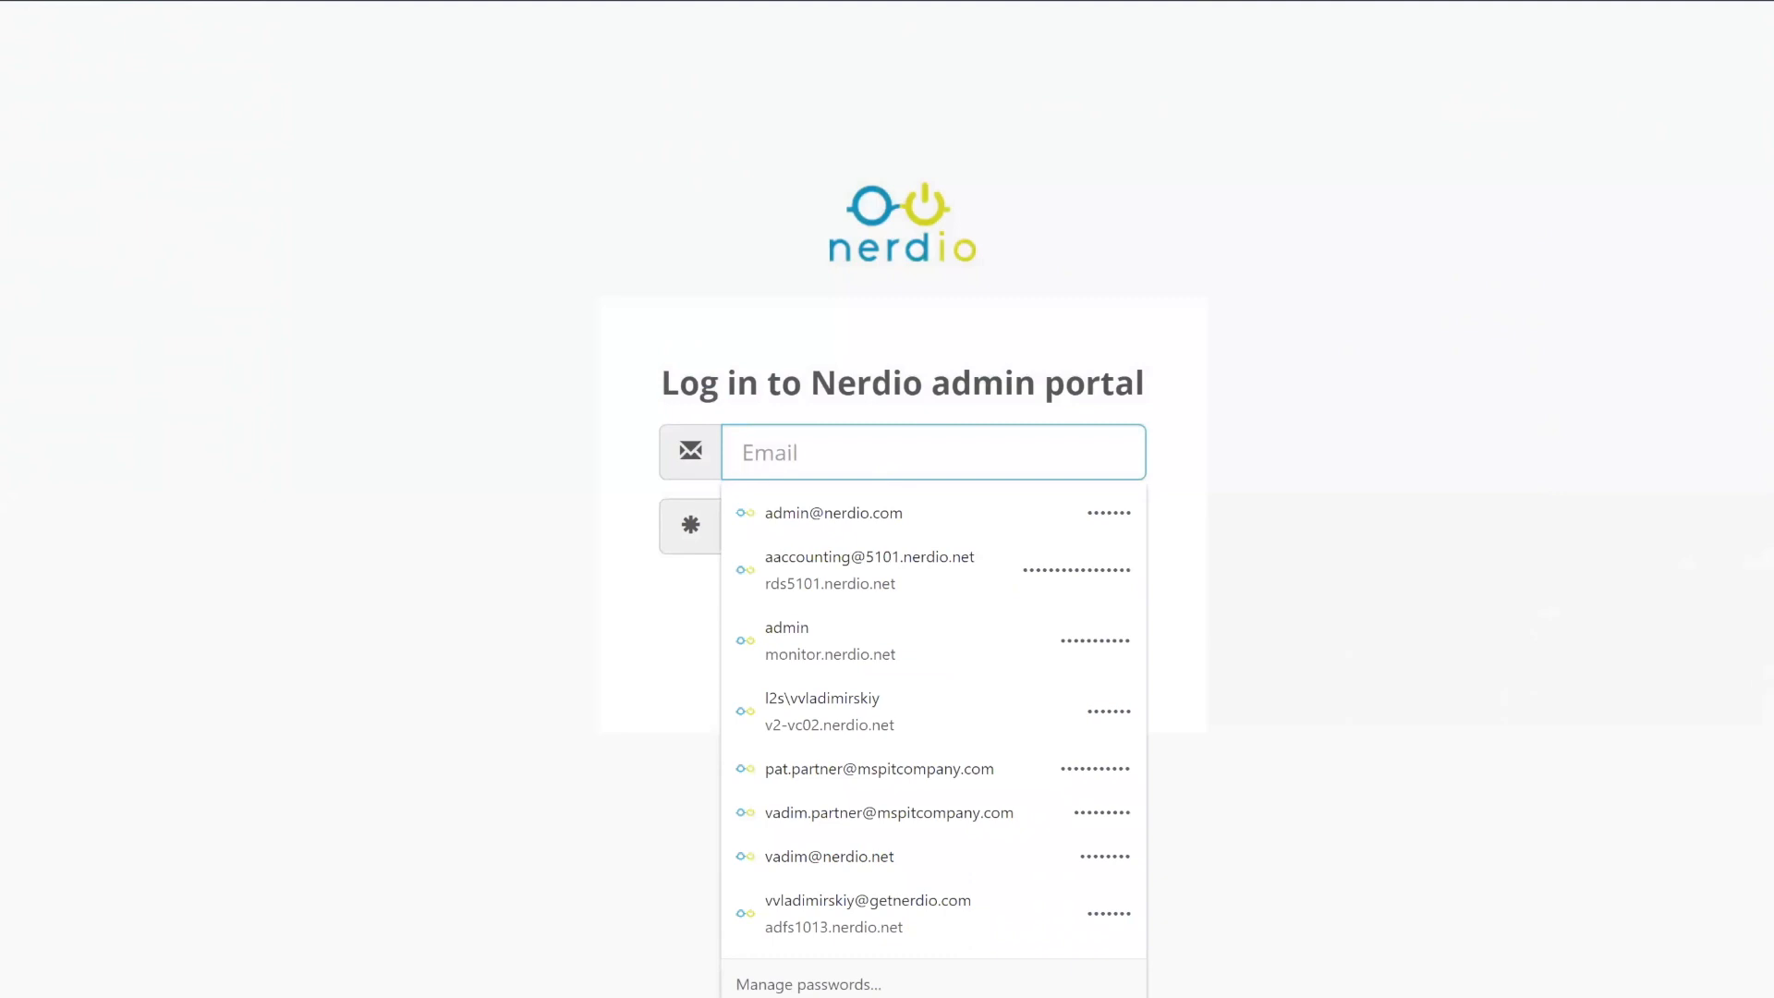
left_click(677, 997)
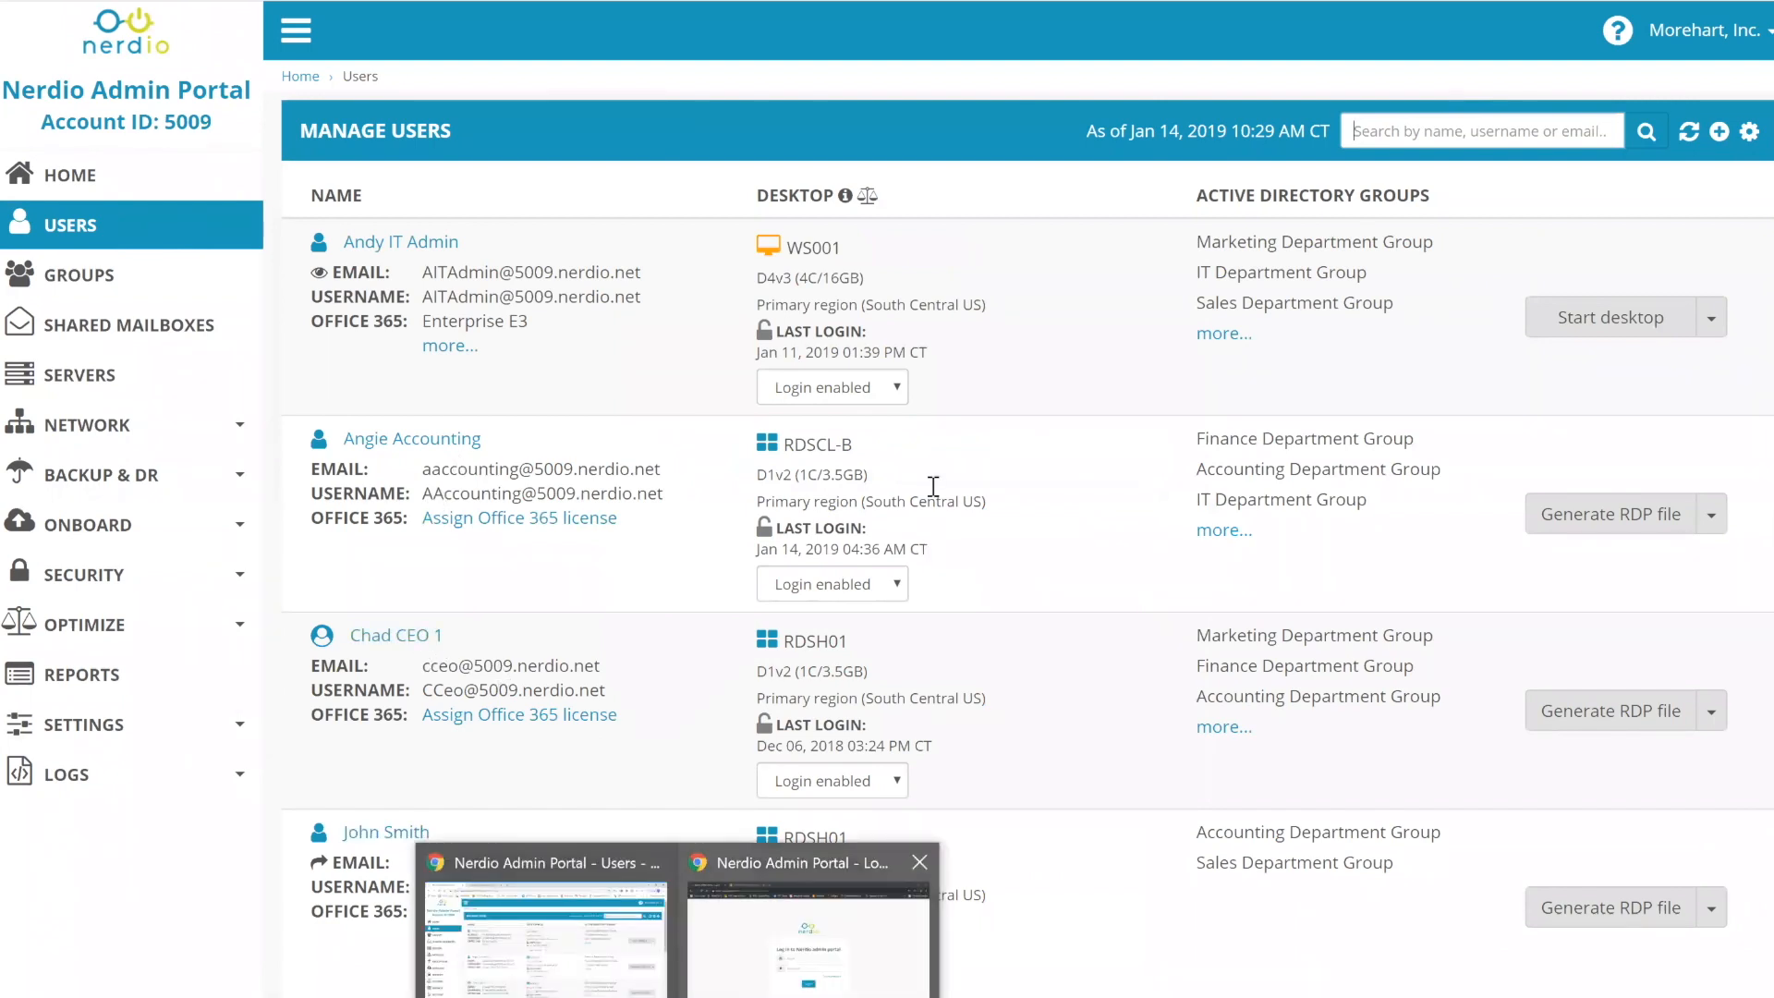
left_click_drag(854, 444, 772, 447)
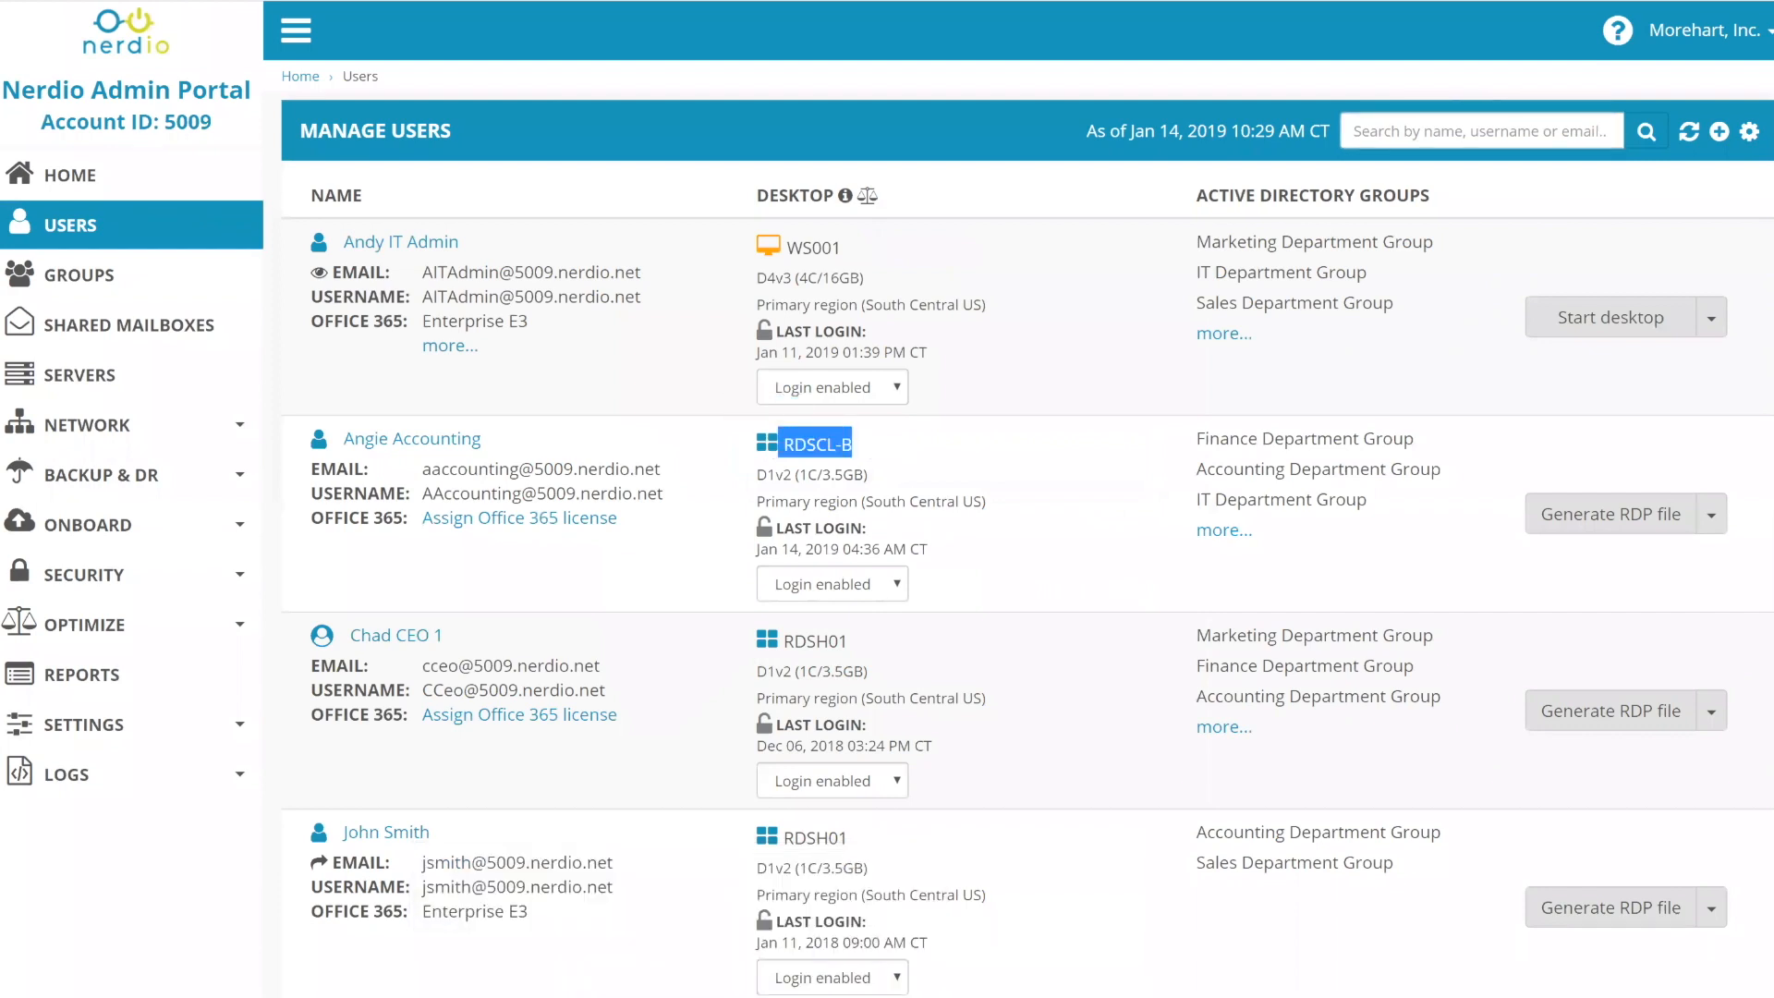
- Enter the accounting user's email and password on the login page
left_click(682, 996)
left_click(832, 925)
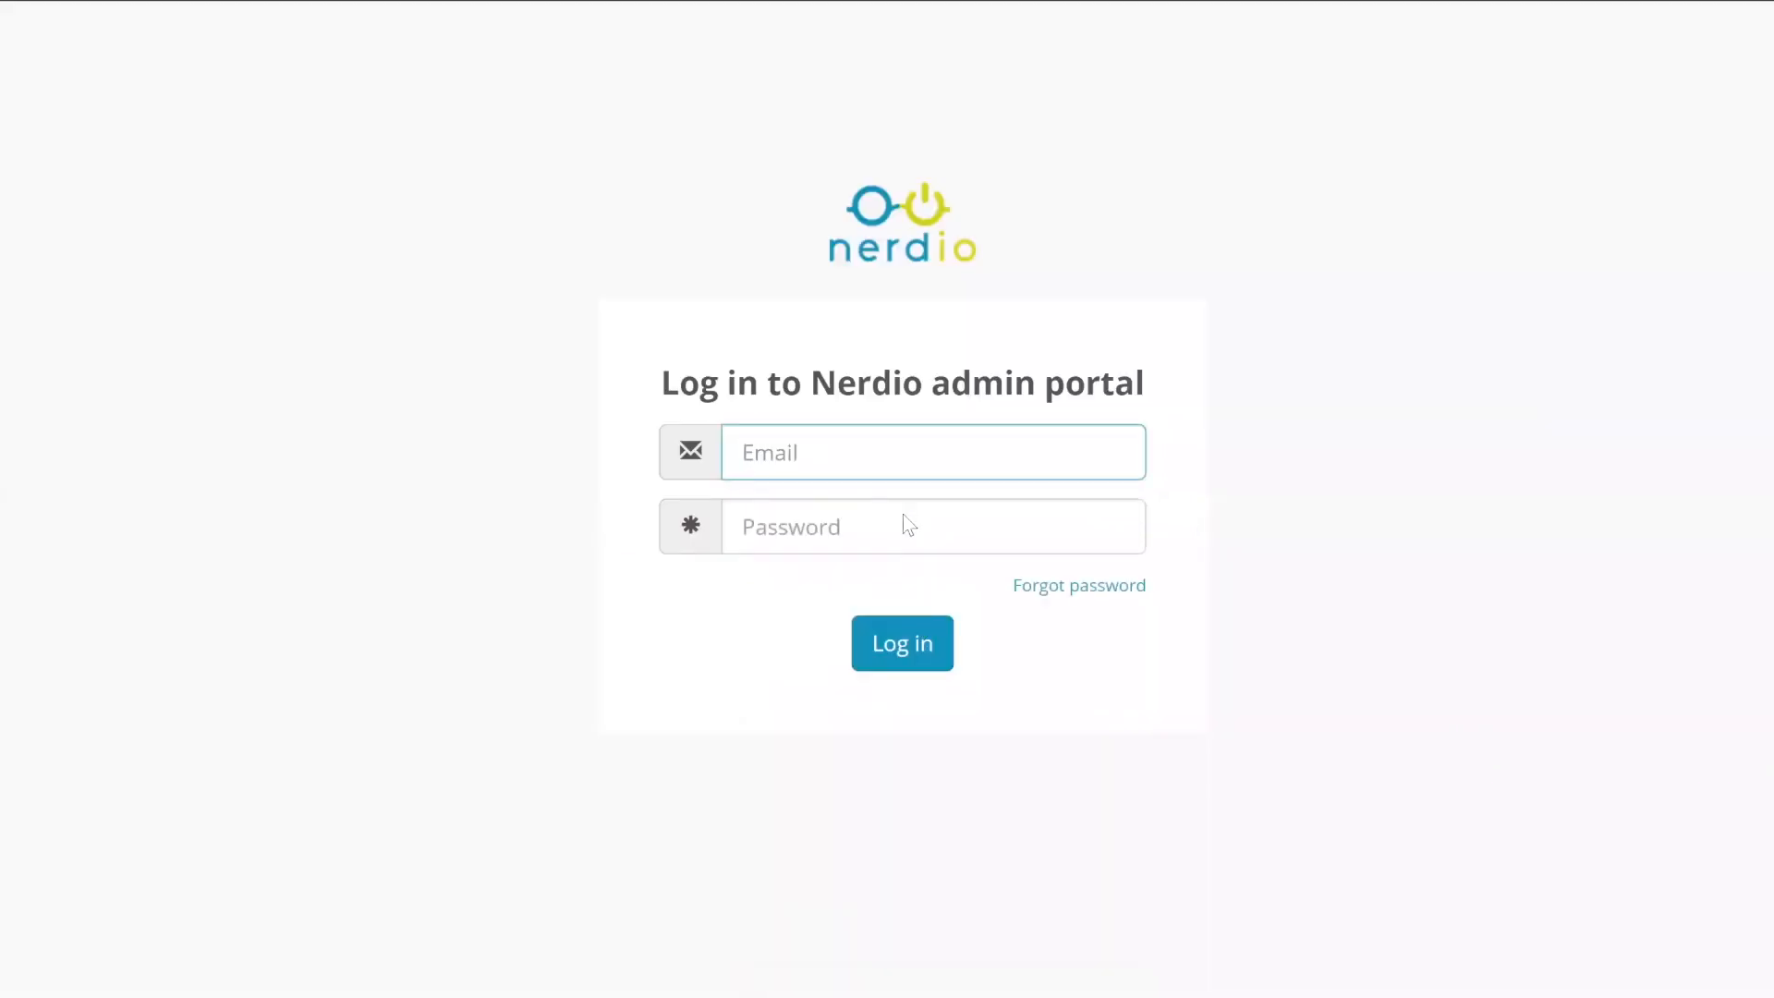
type("***")
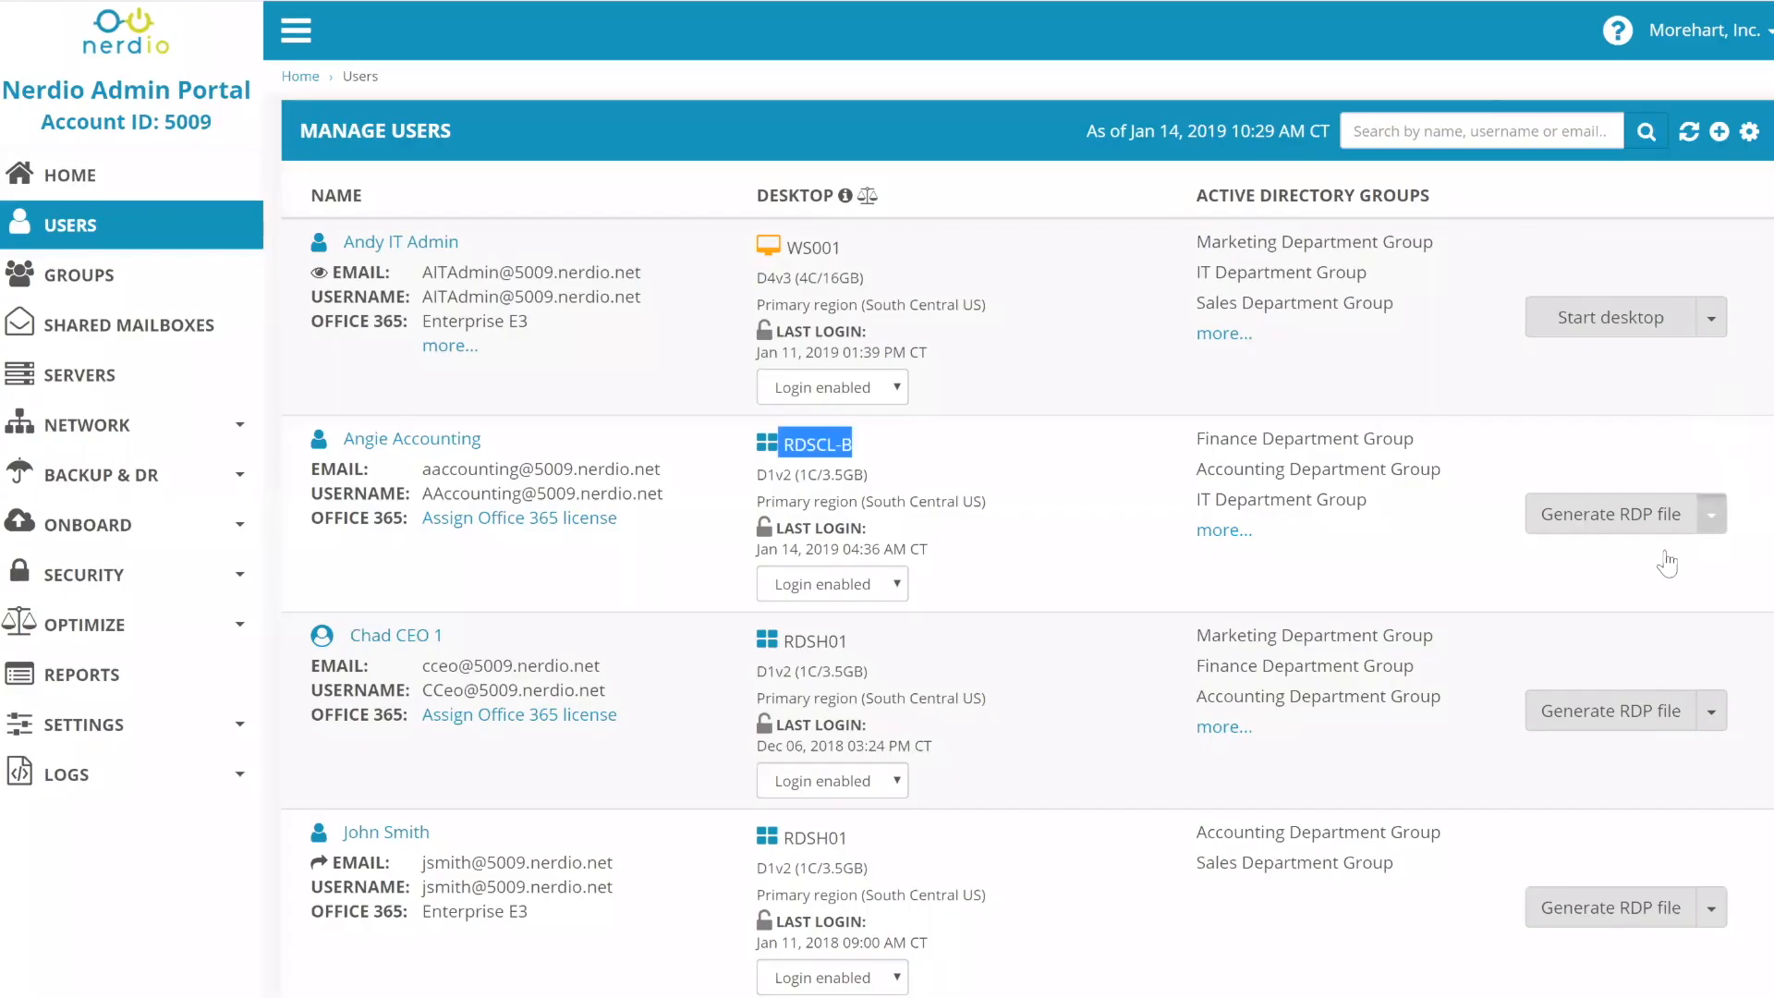
- Launch the Web client from the accounting user's portal home, then return to the admin's Manage Users window
left_click(1712, 515)
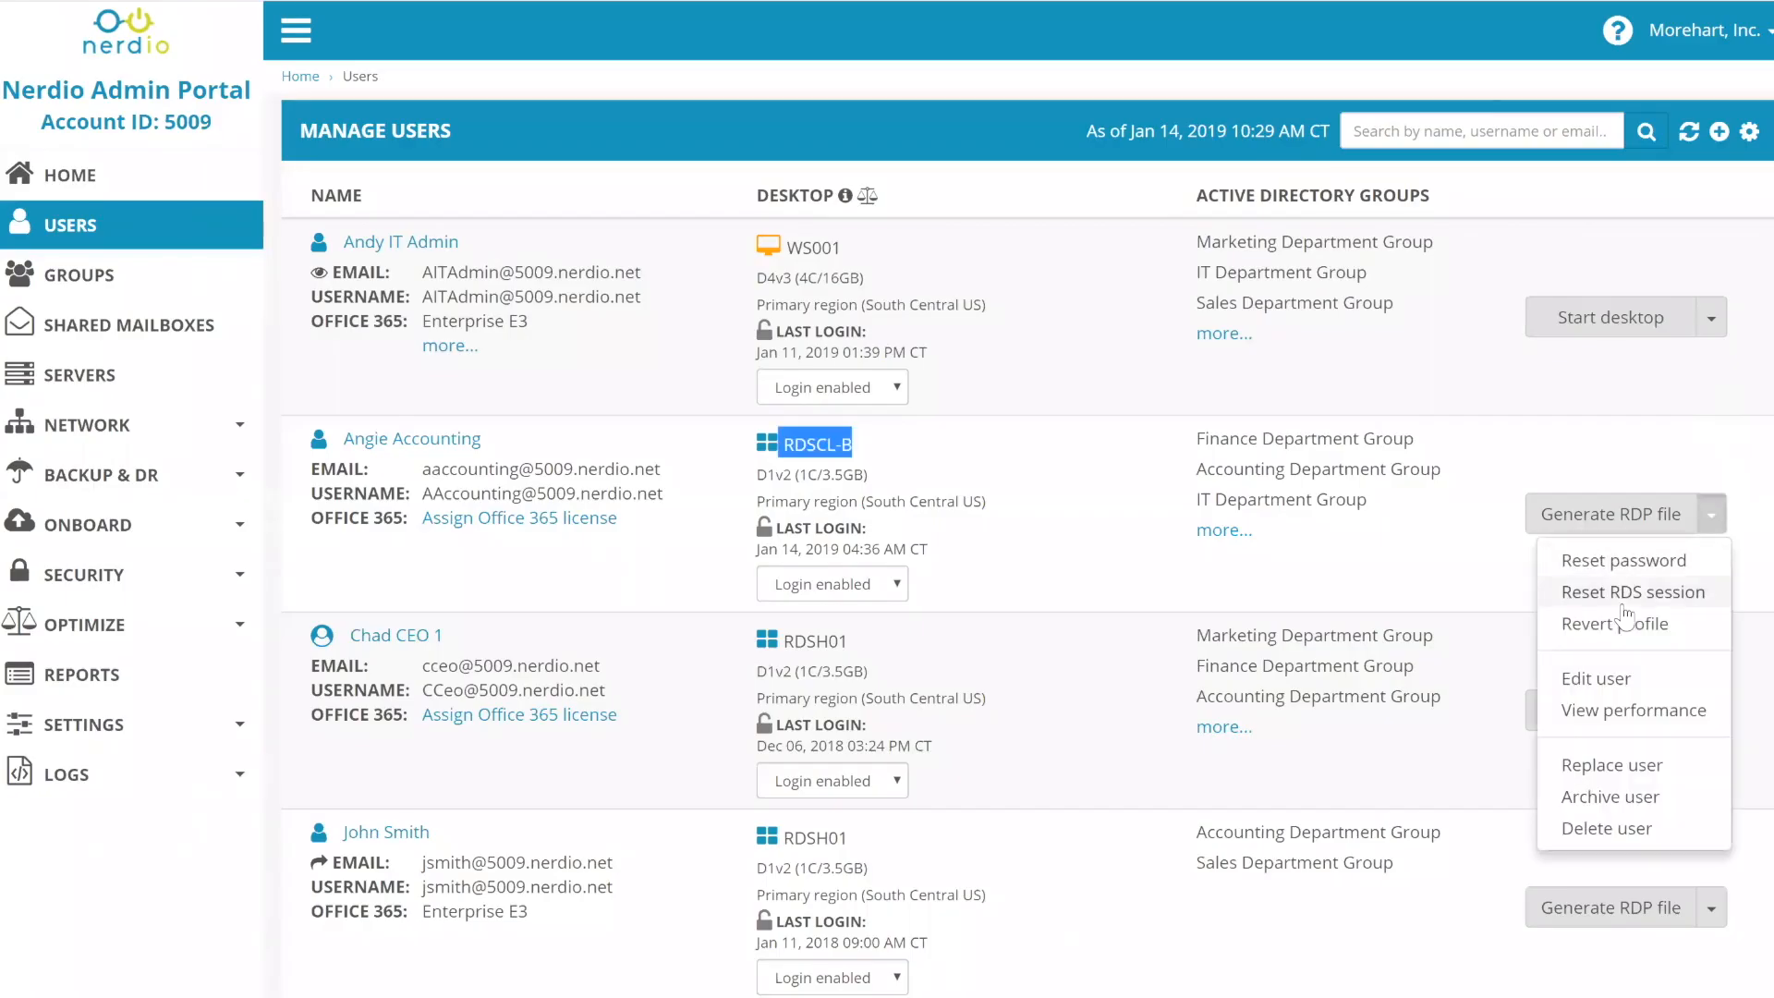
left_click(682, 996)
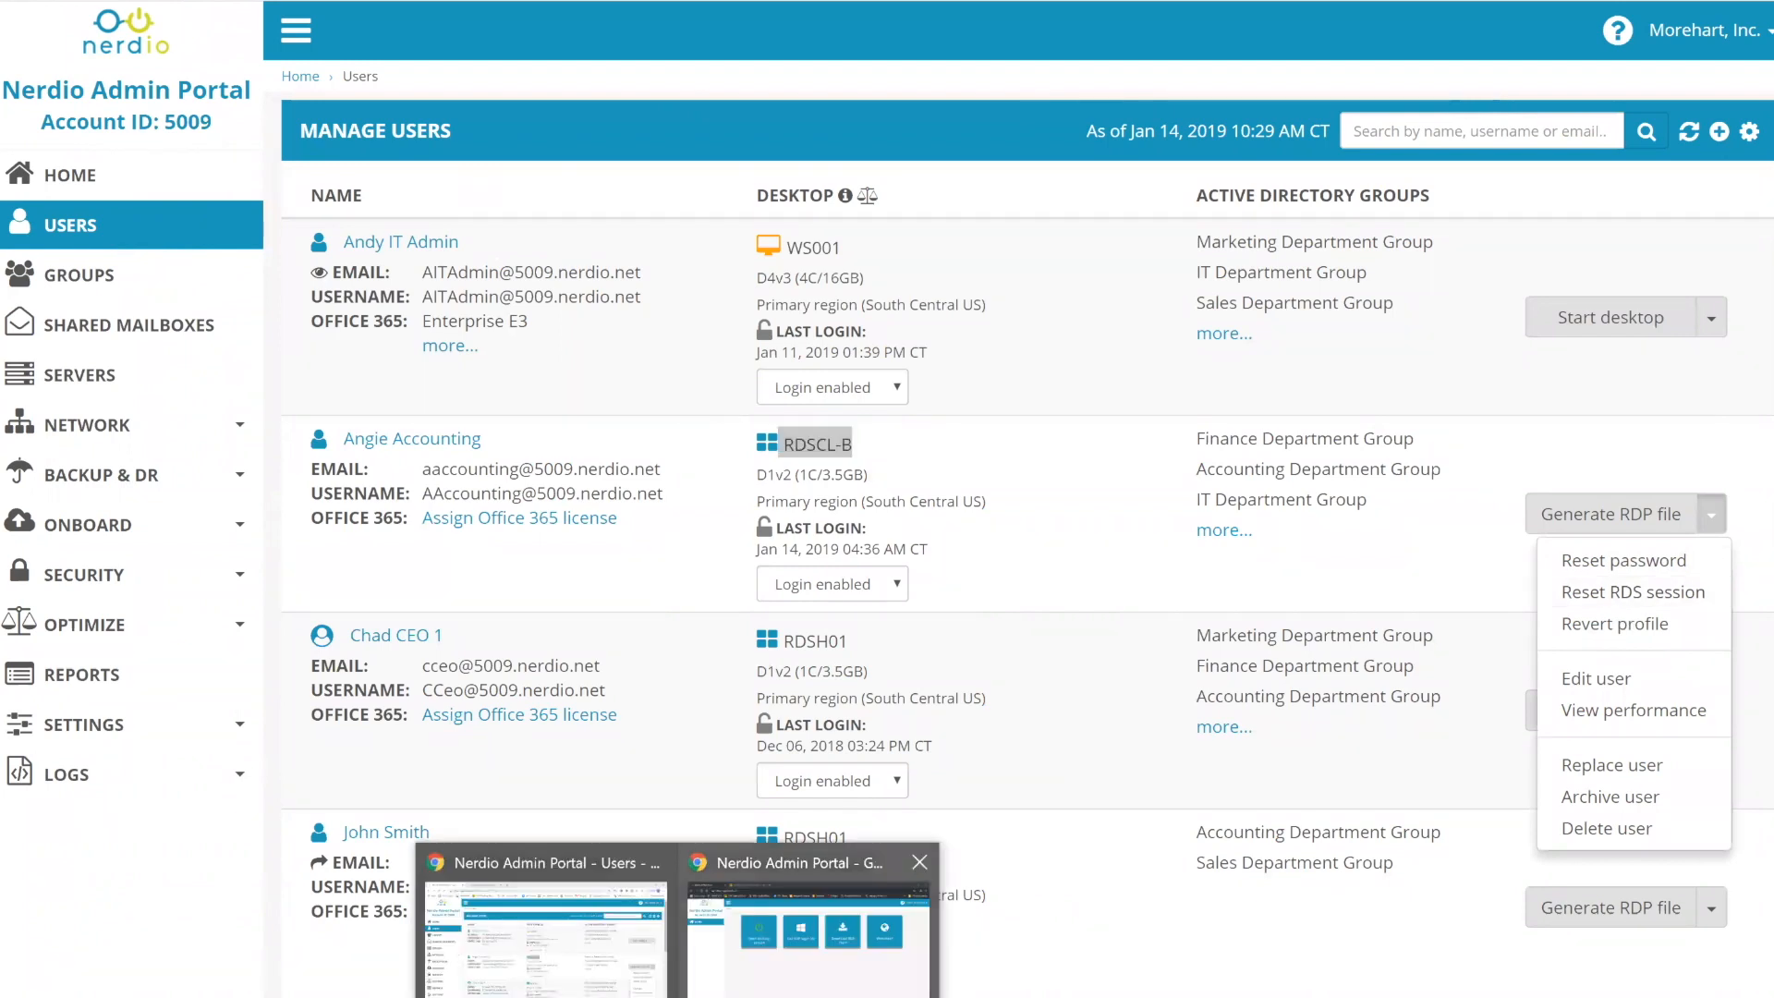
left_click(812, 938)
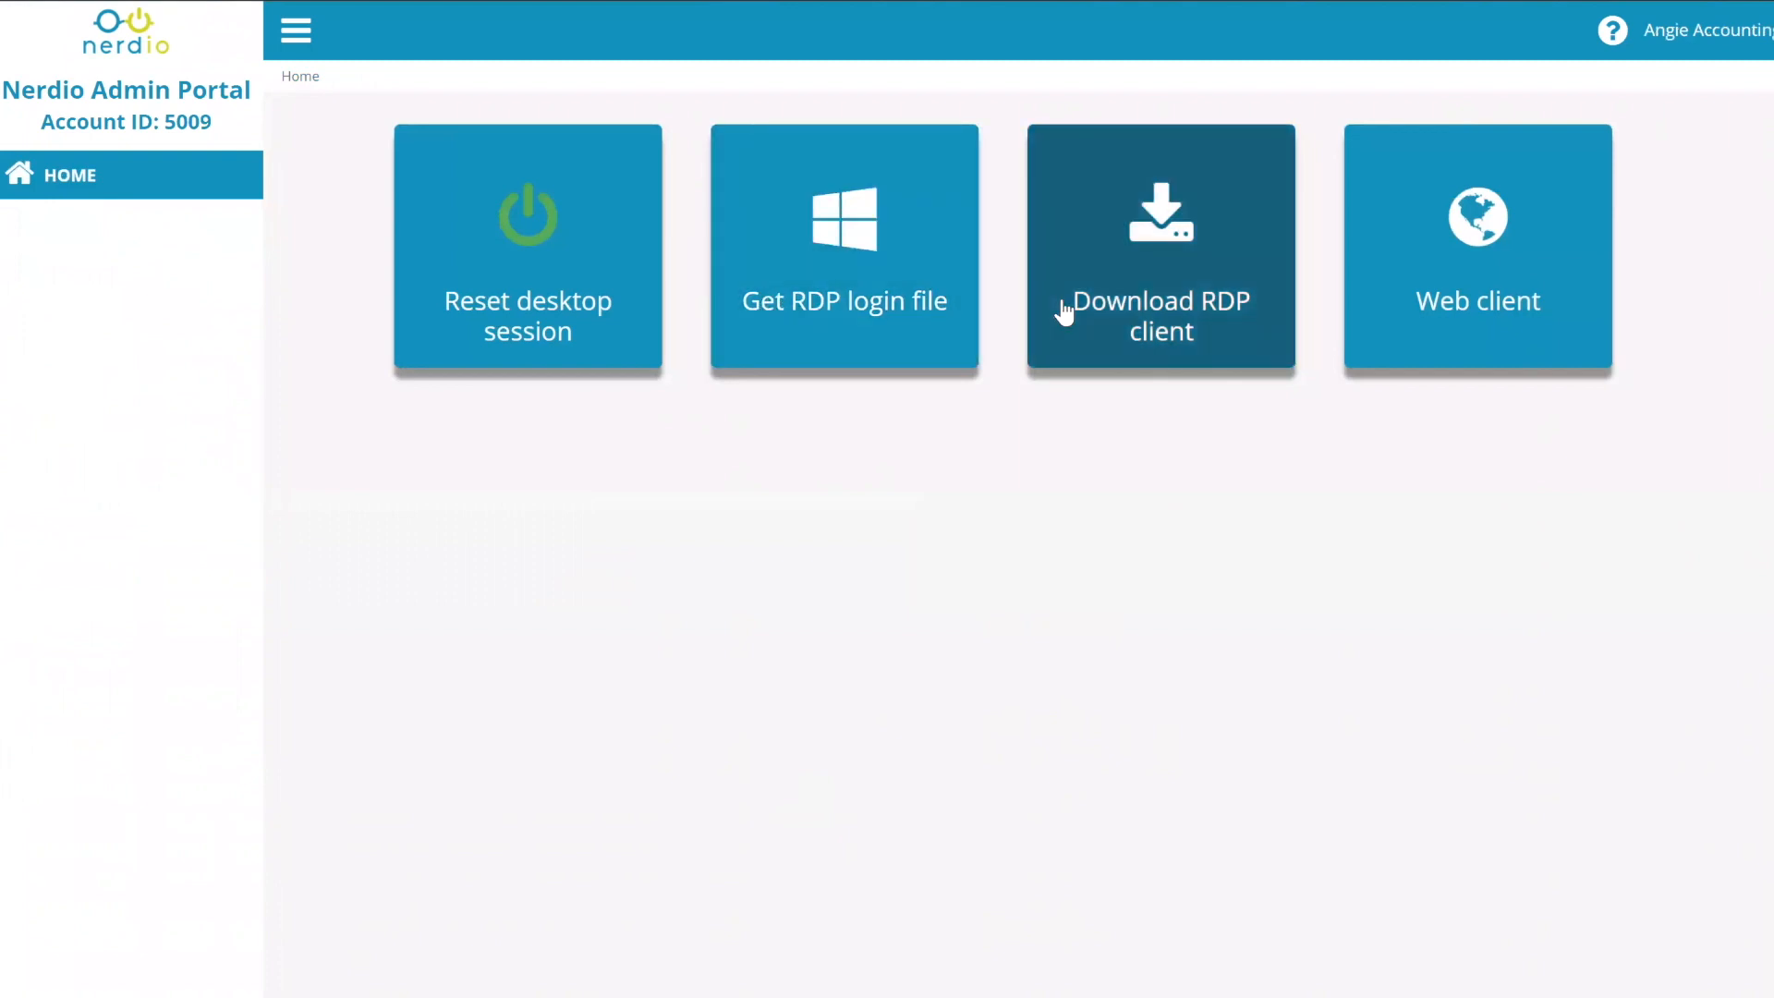
left_click(1474, 231)
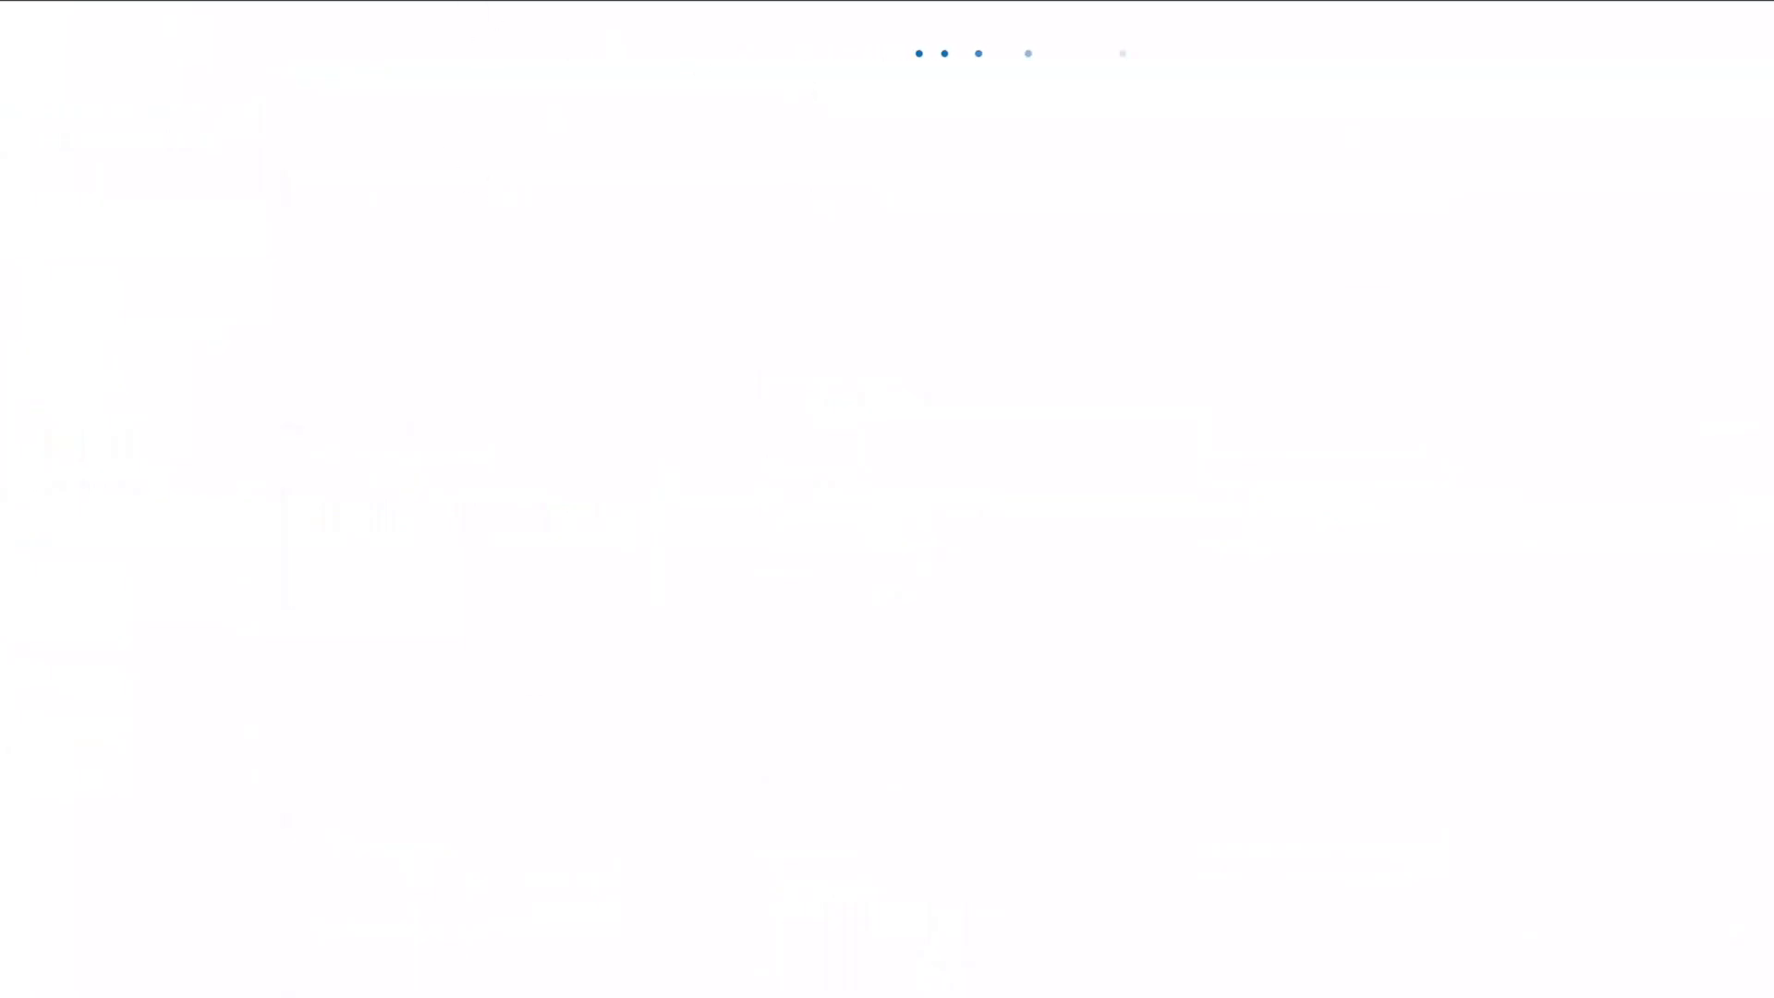
left_click(638, 957)
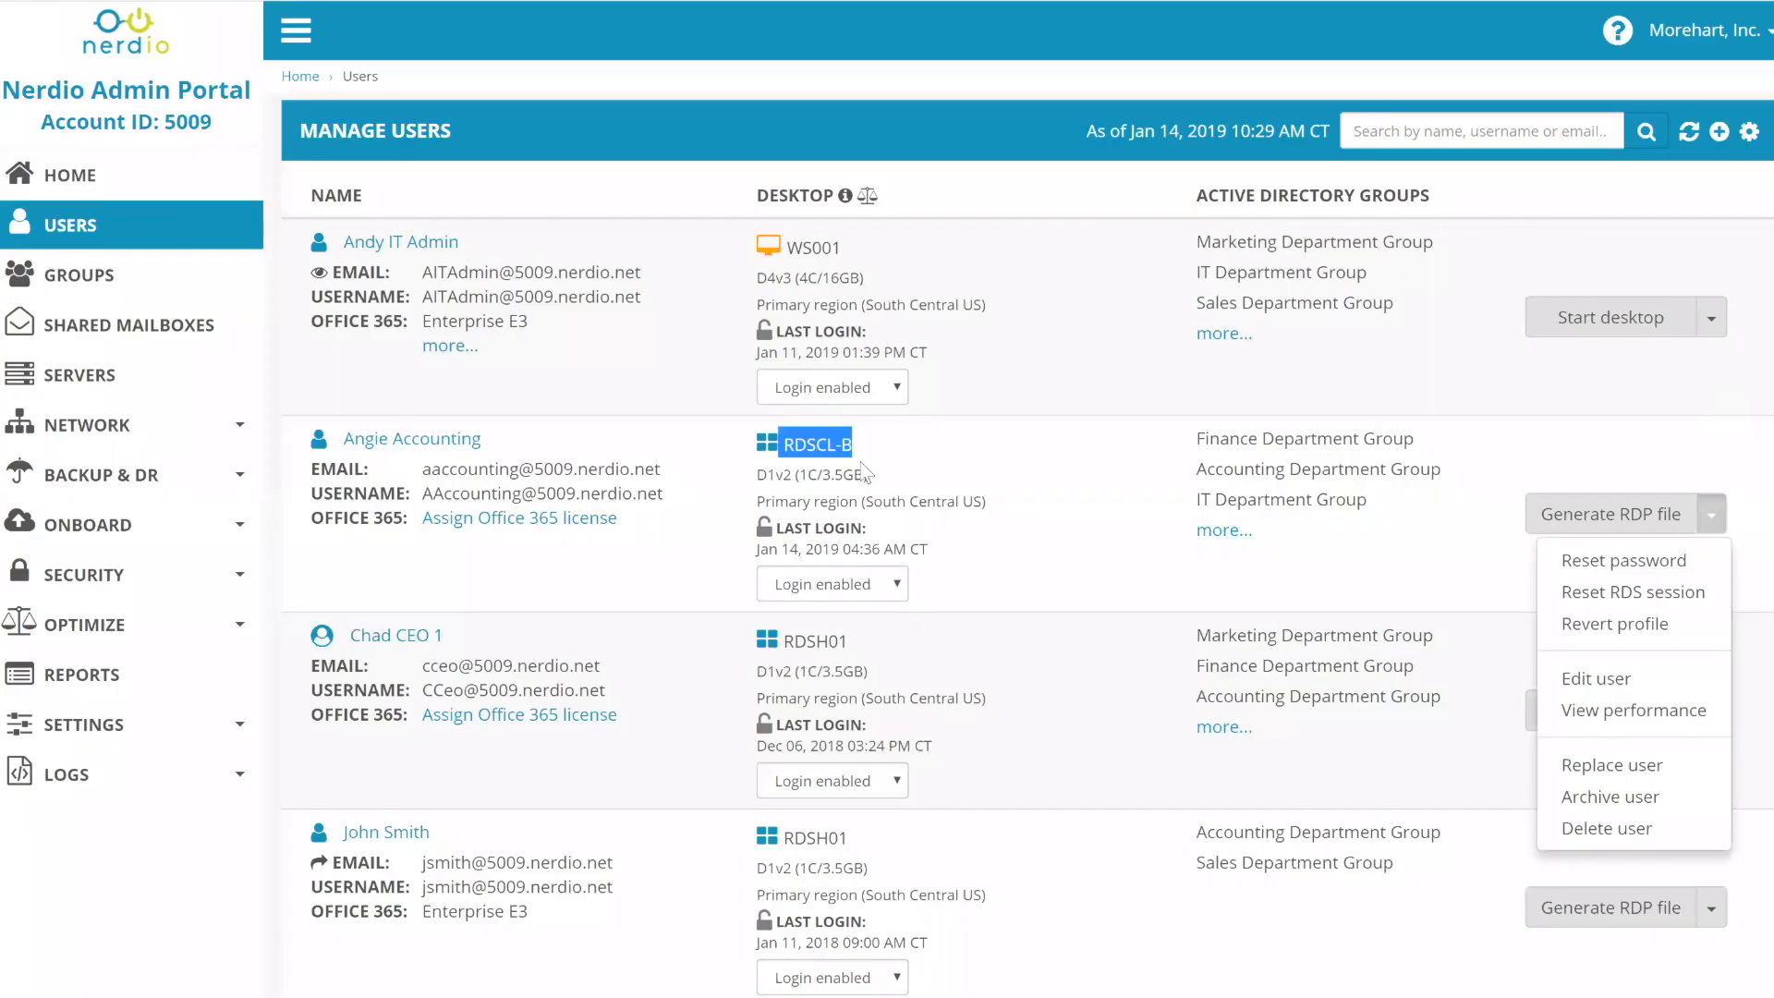
- Check the web client sign-in page, then open Generate RDP file for the accounting user's RDSCL-B desktop
left_click(868, 457)
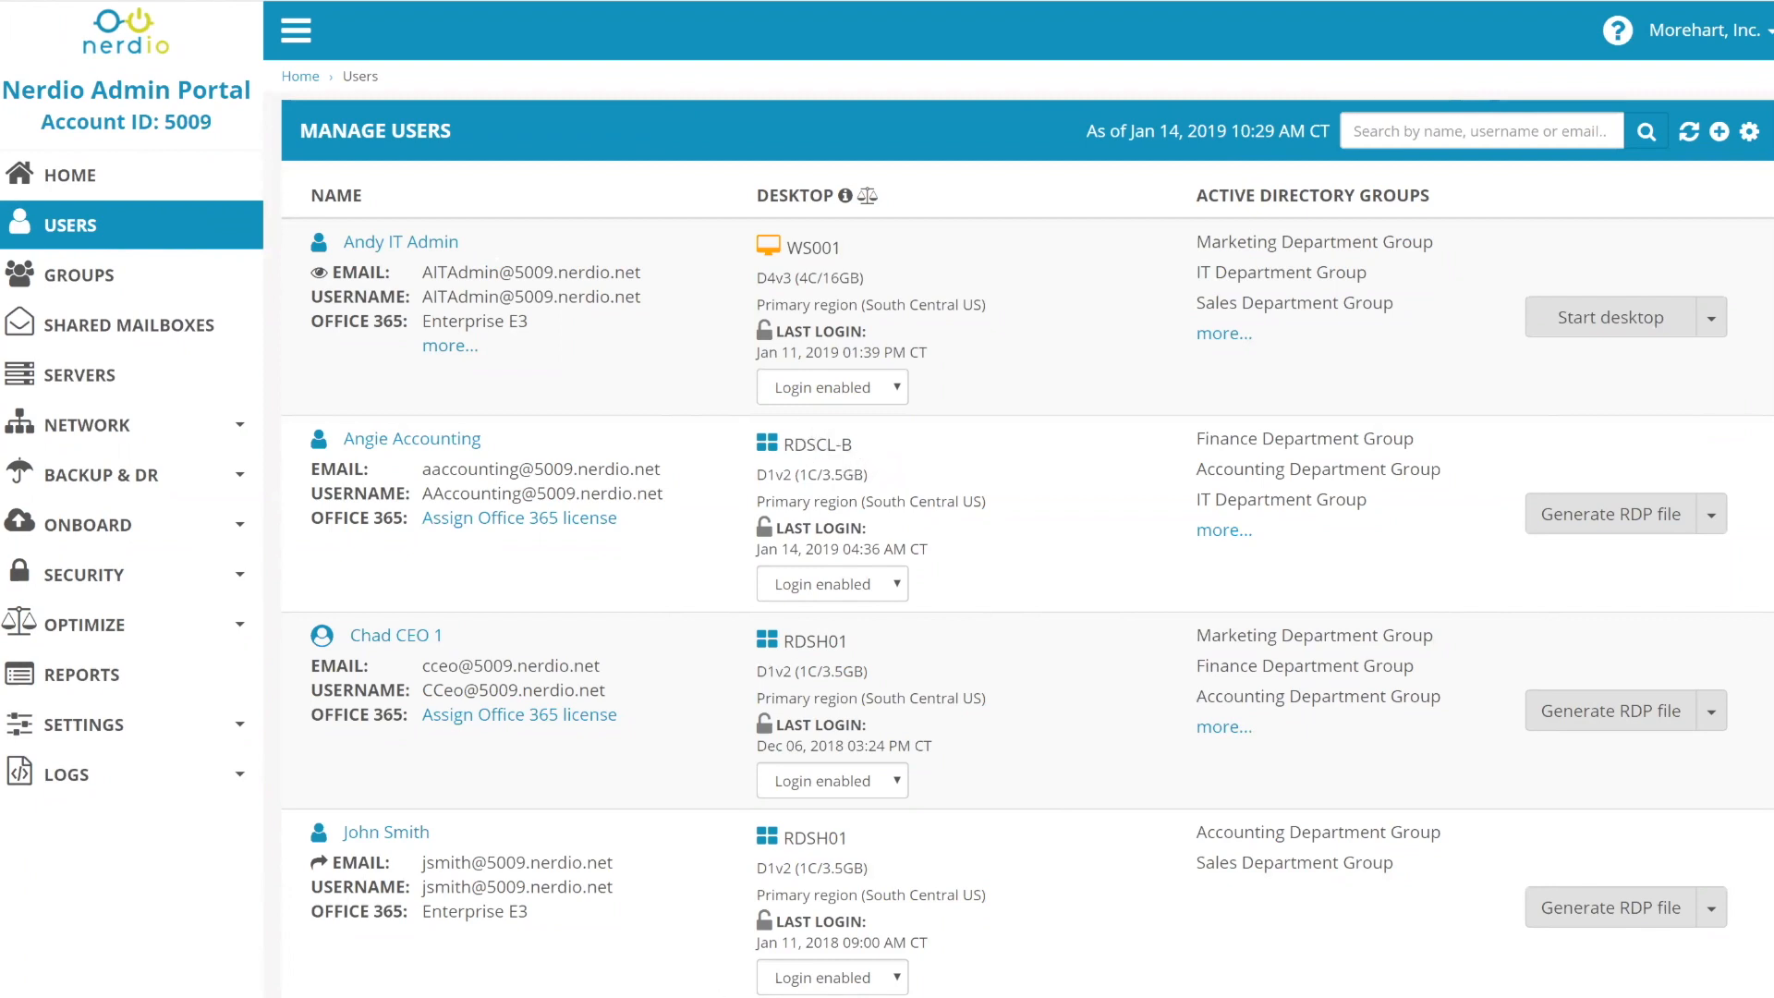
mouse_move(679, 997)
left_click(804, 935)
left_click(1712, 518)
left_click(1576, 522)
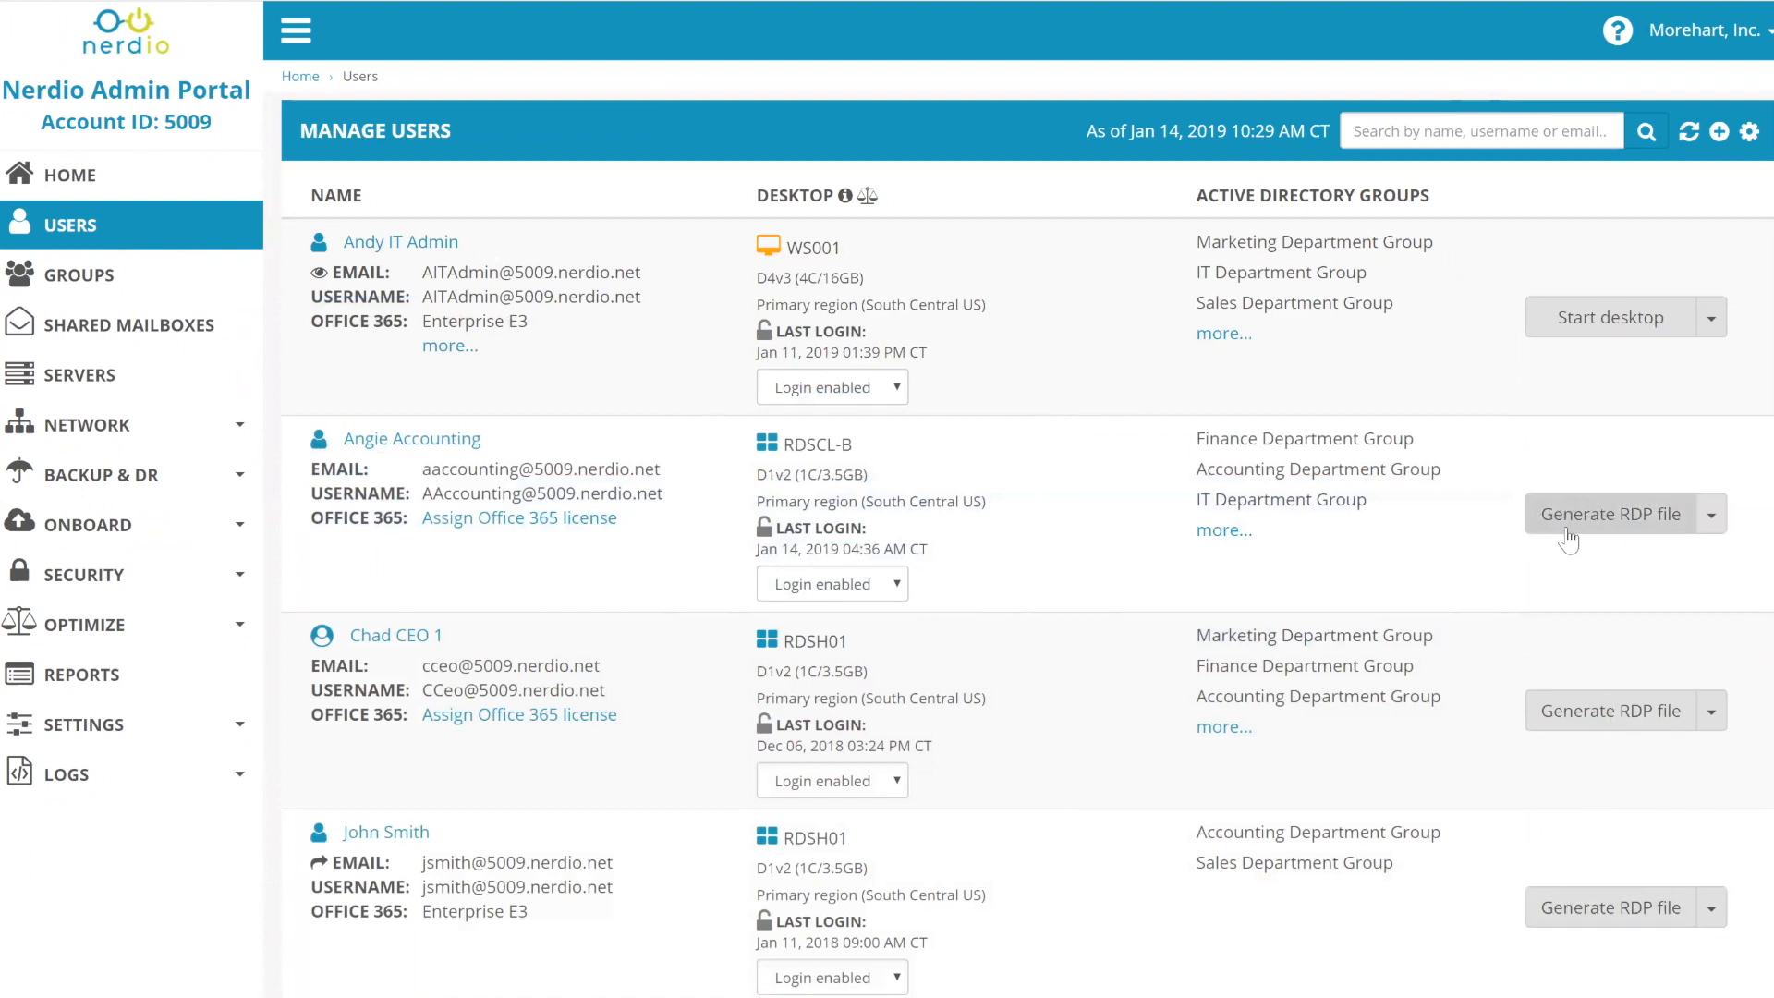
left_click(1608, 518)
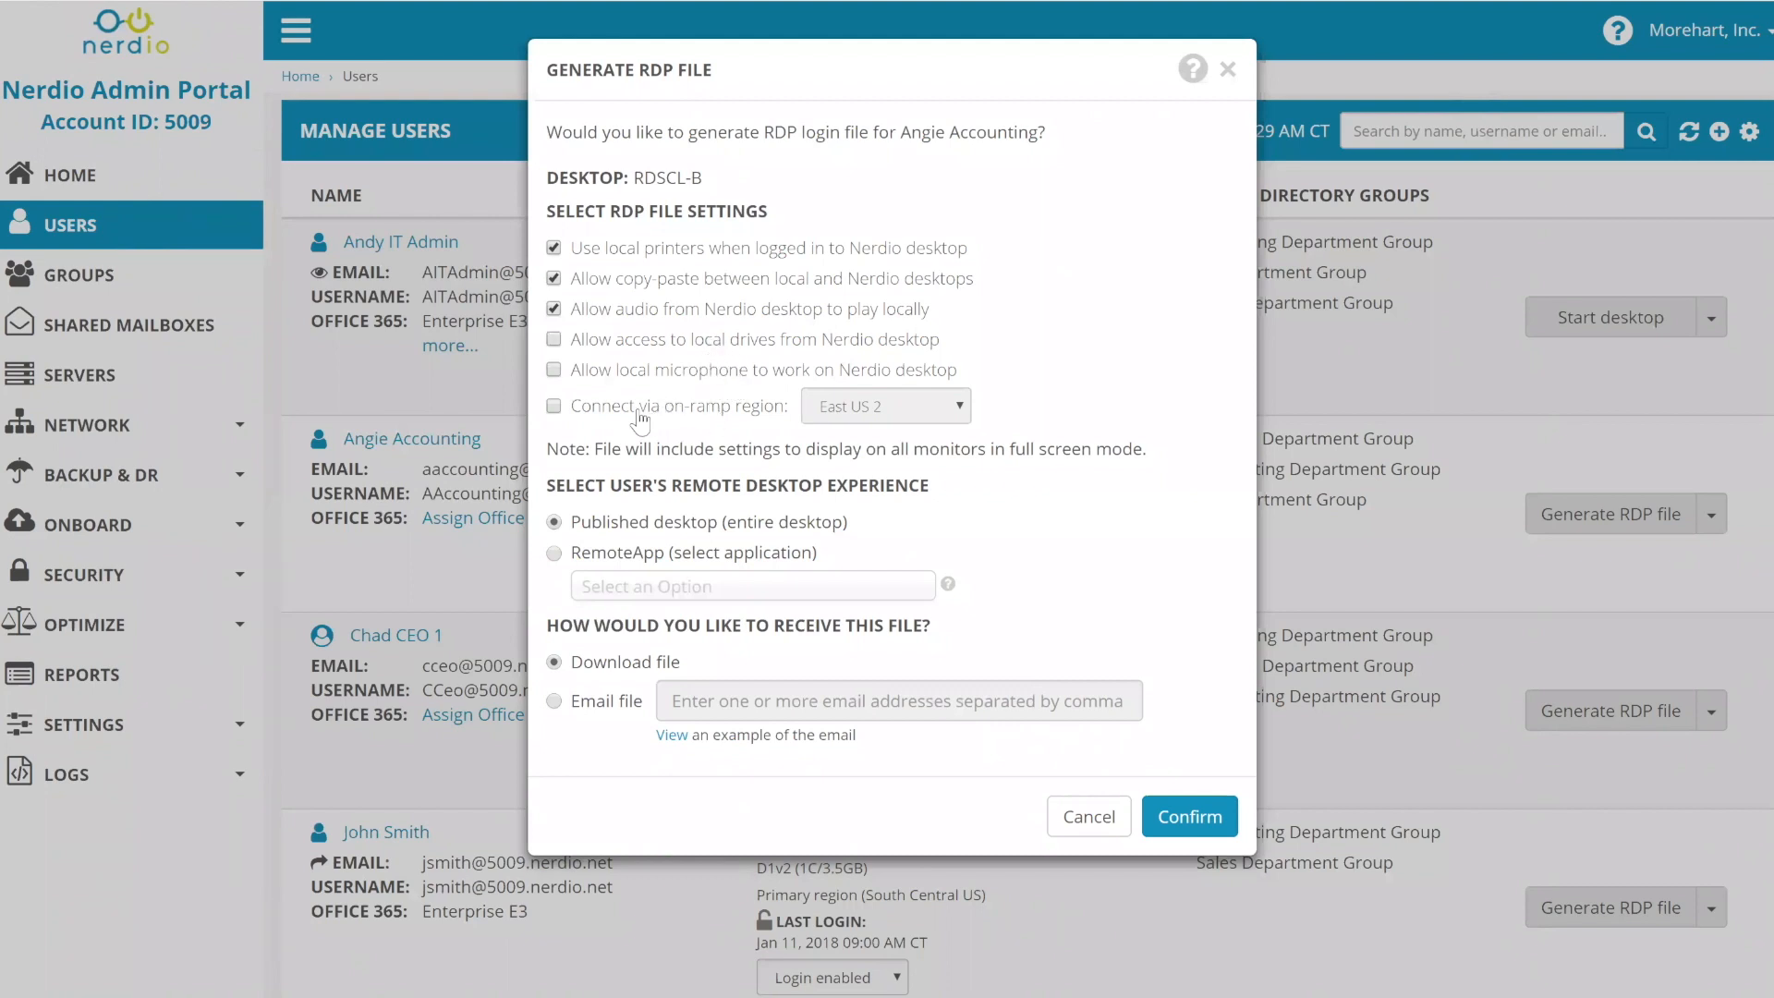
- Download a Published desktop RDP file for RDSCL-B, leaving the East US 2 on-ramp region off
left_click(637, 411)
left_click(867, 407)
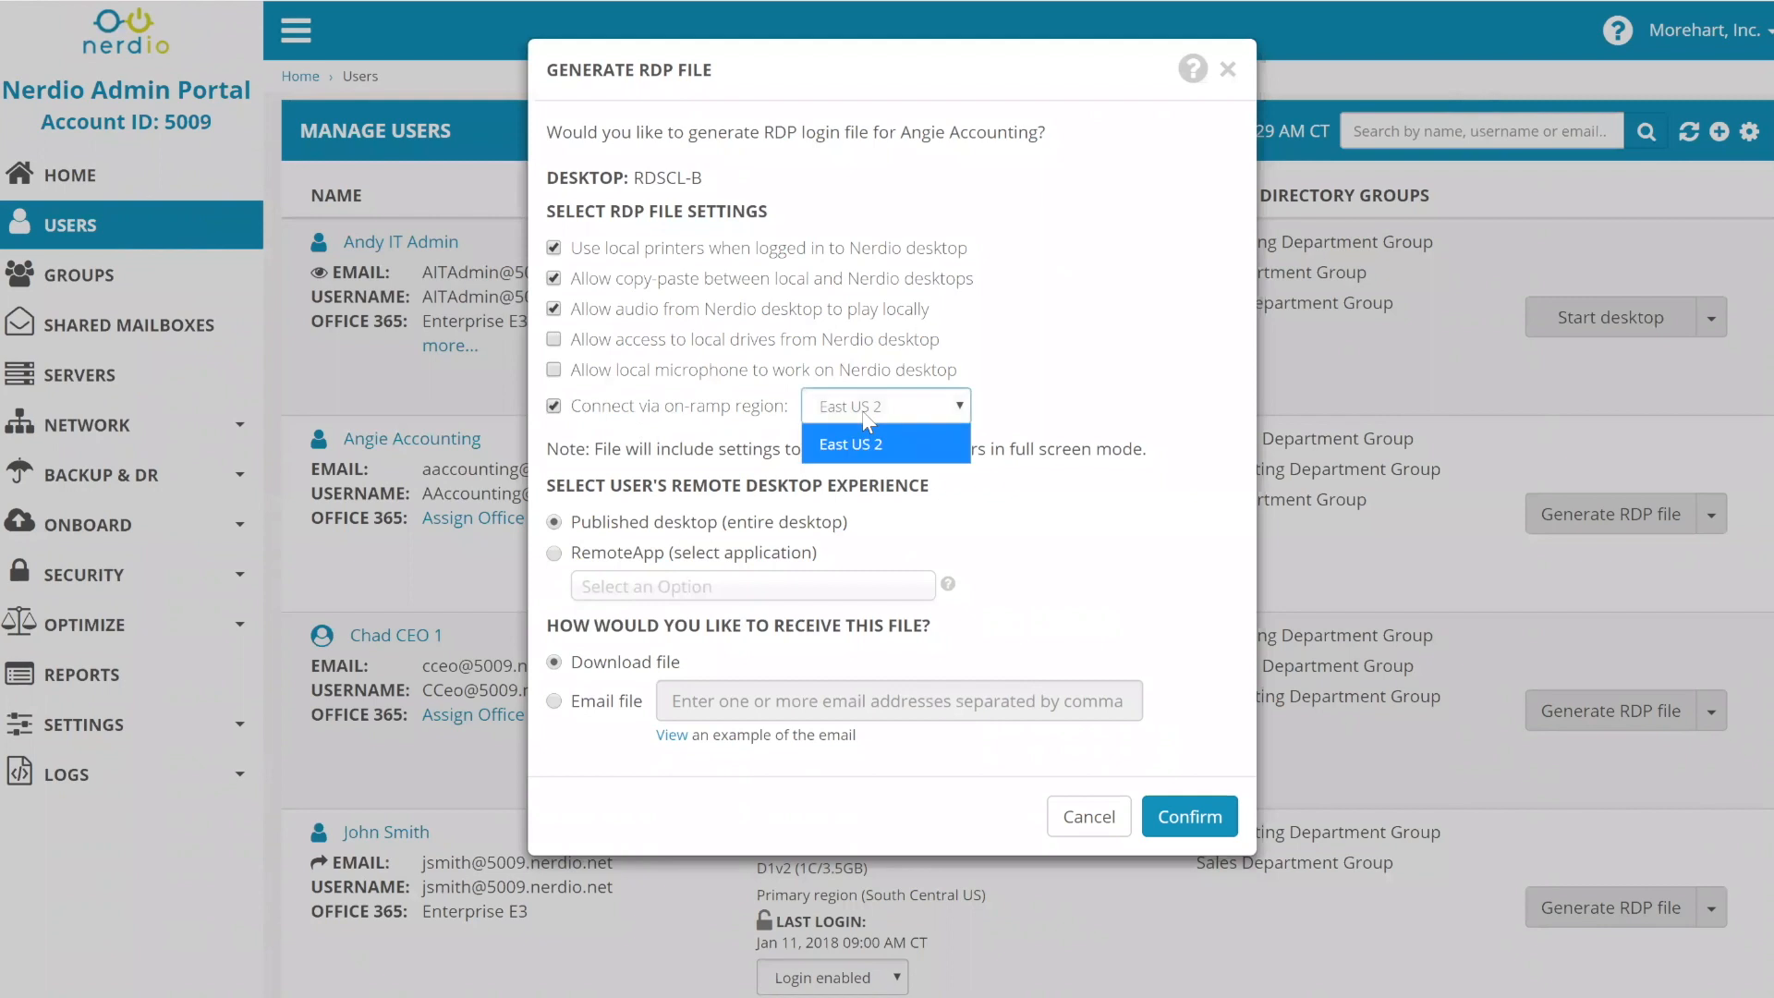
left_click(864, 411)
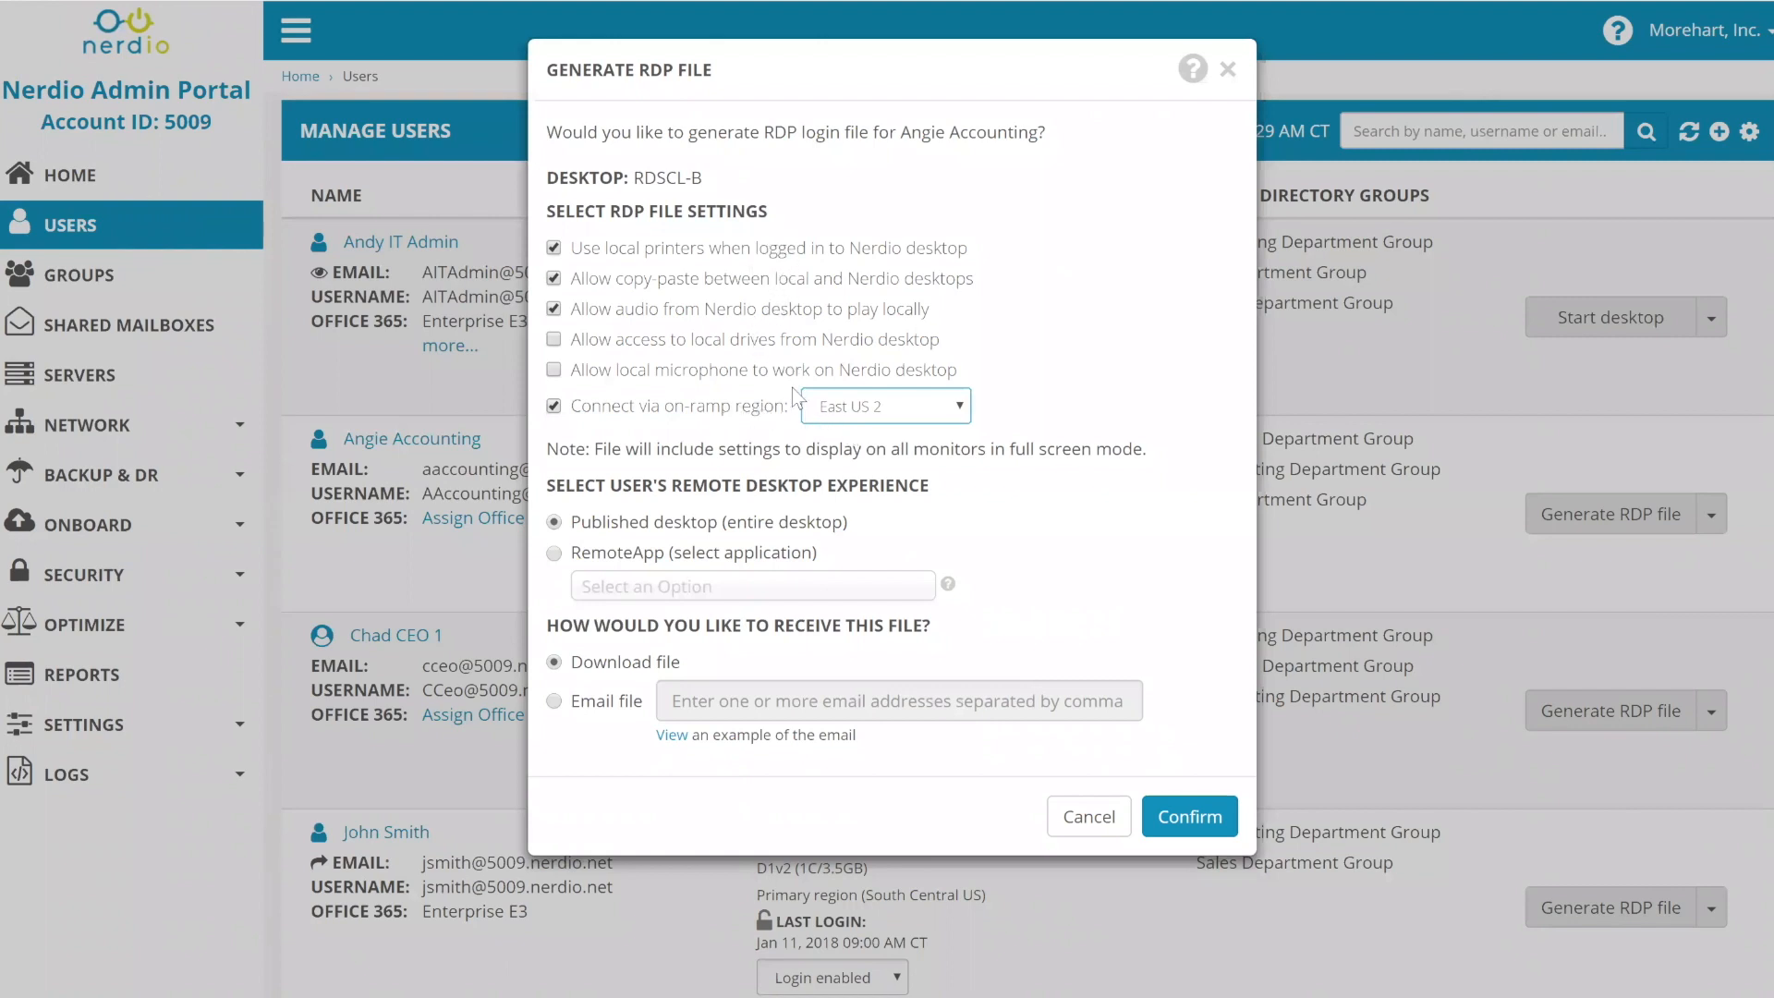
left_click(625, 413)
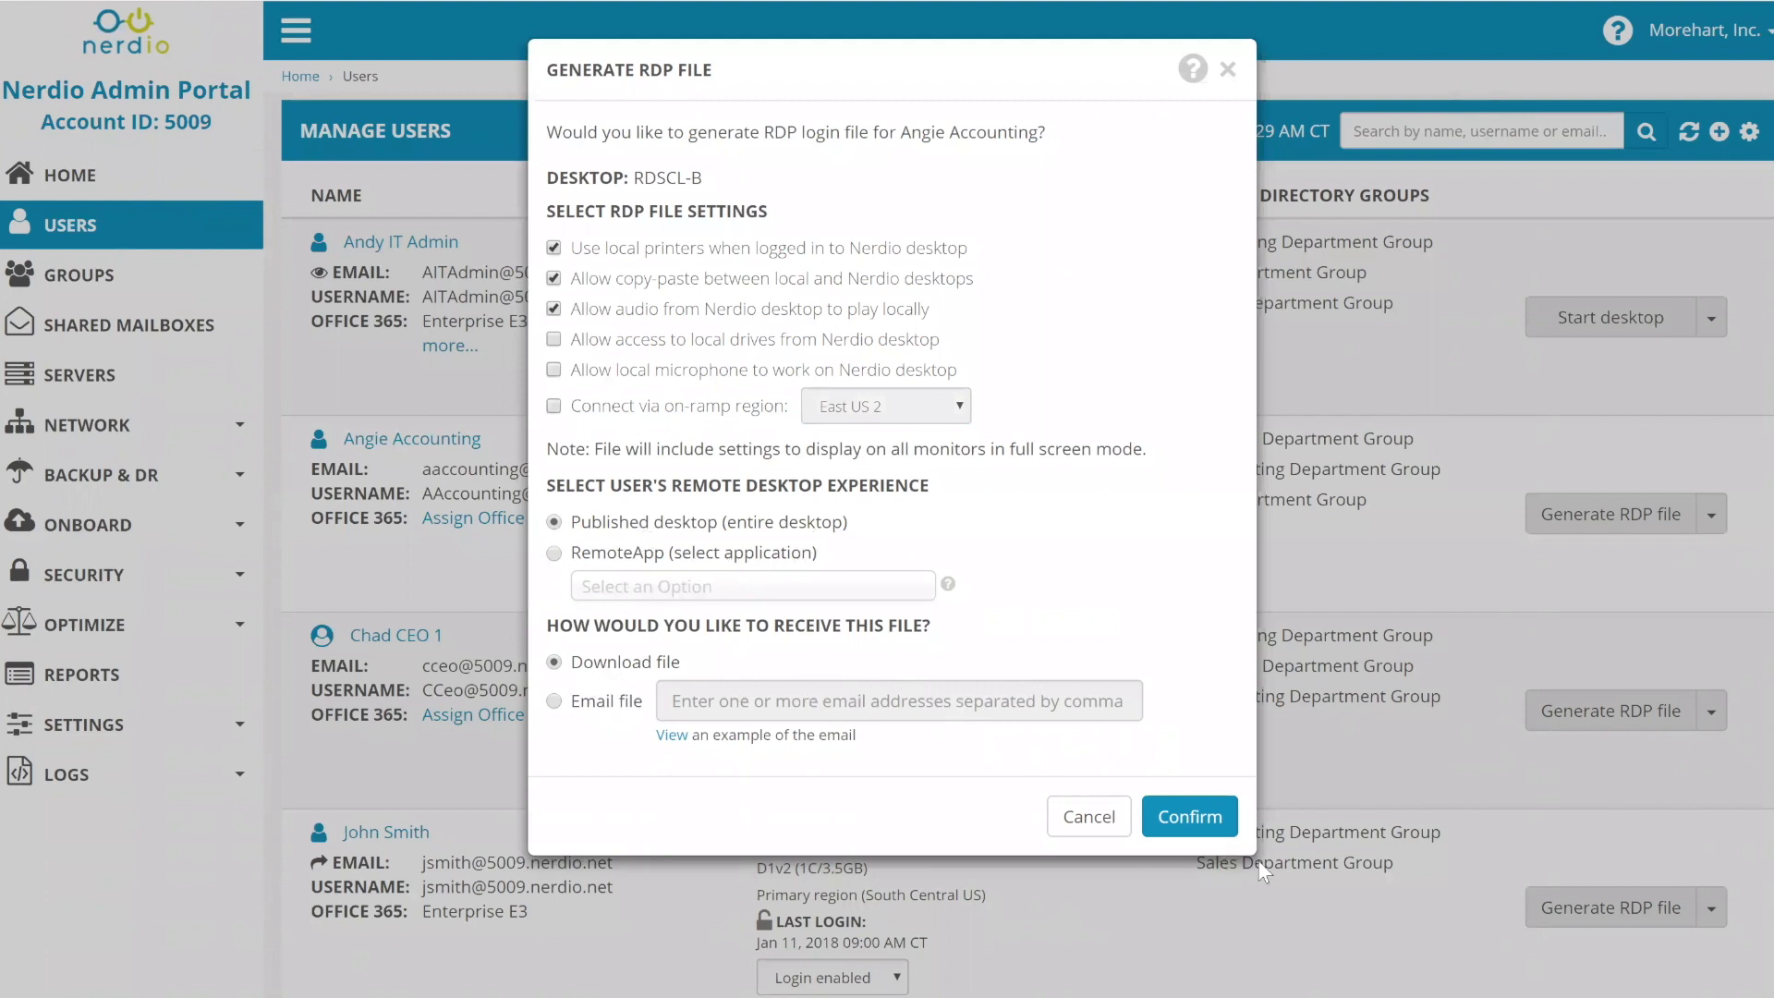
left_click(1192, 817)
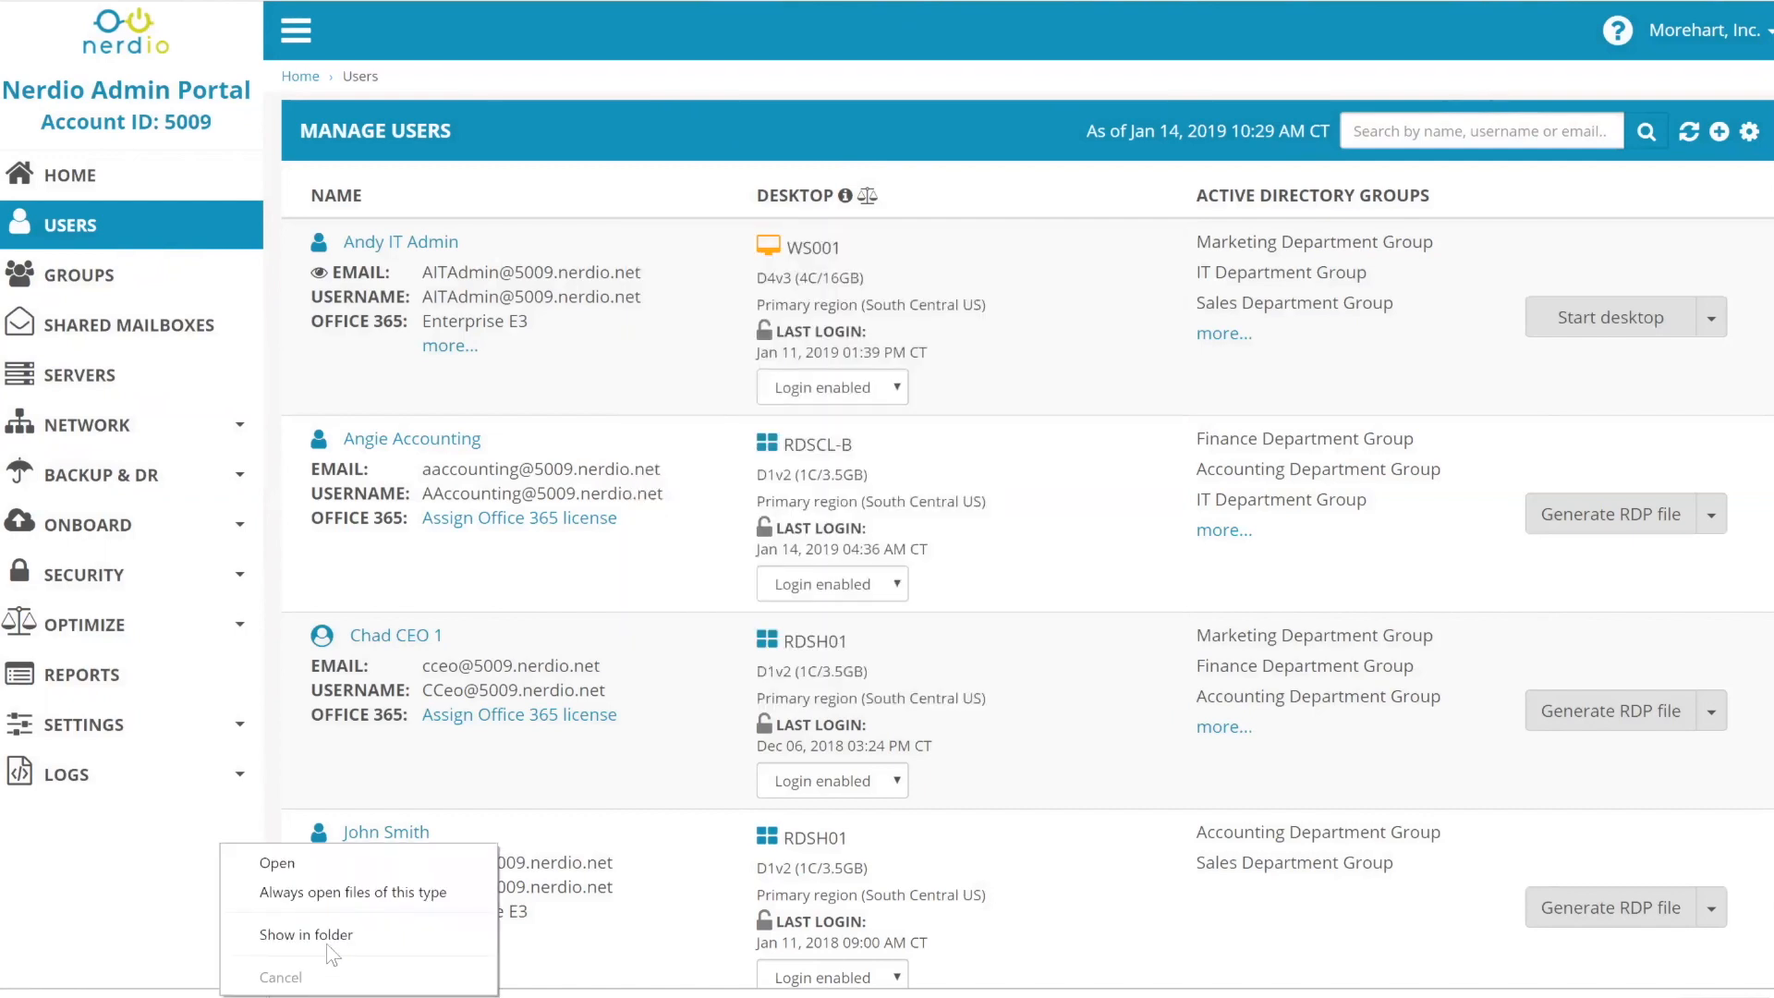
- Open the newest RDSCL-B RDP file from Downloads in WordPad using Open with and More apps
left_click(326, 966)
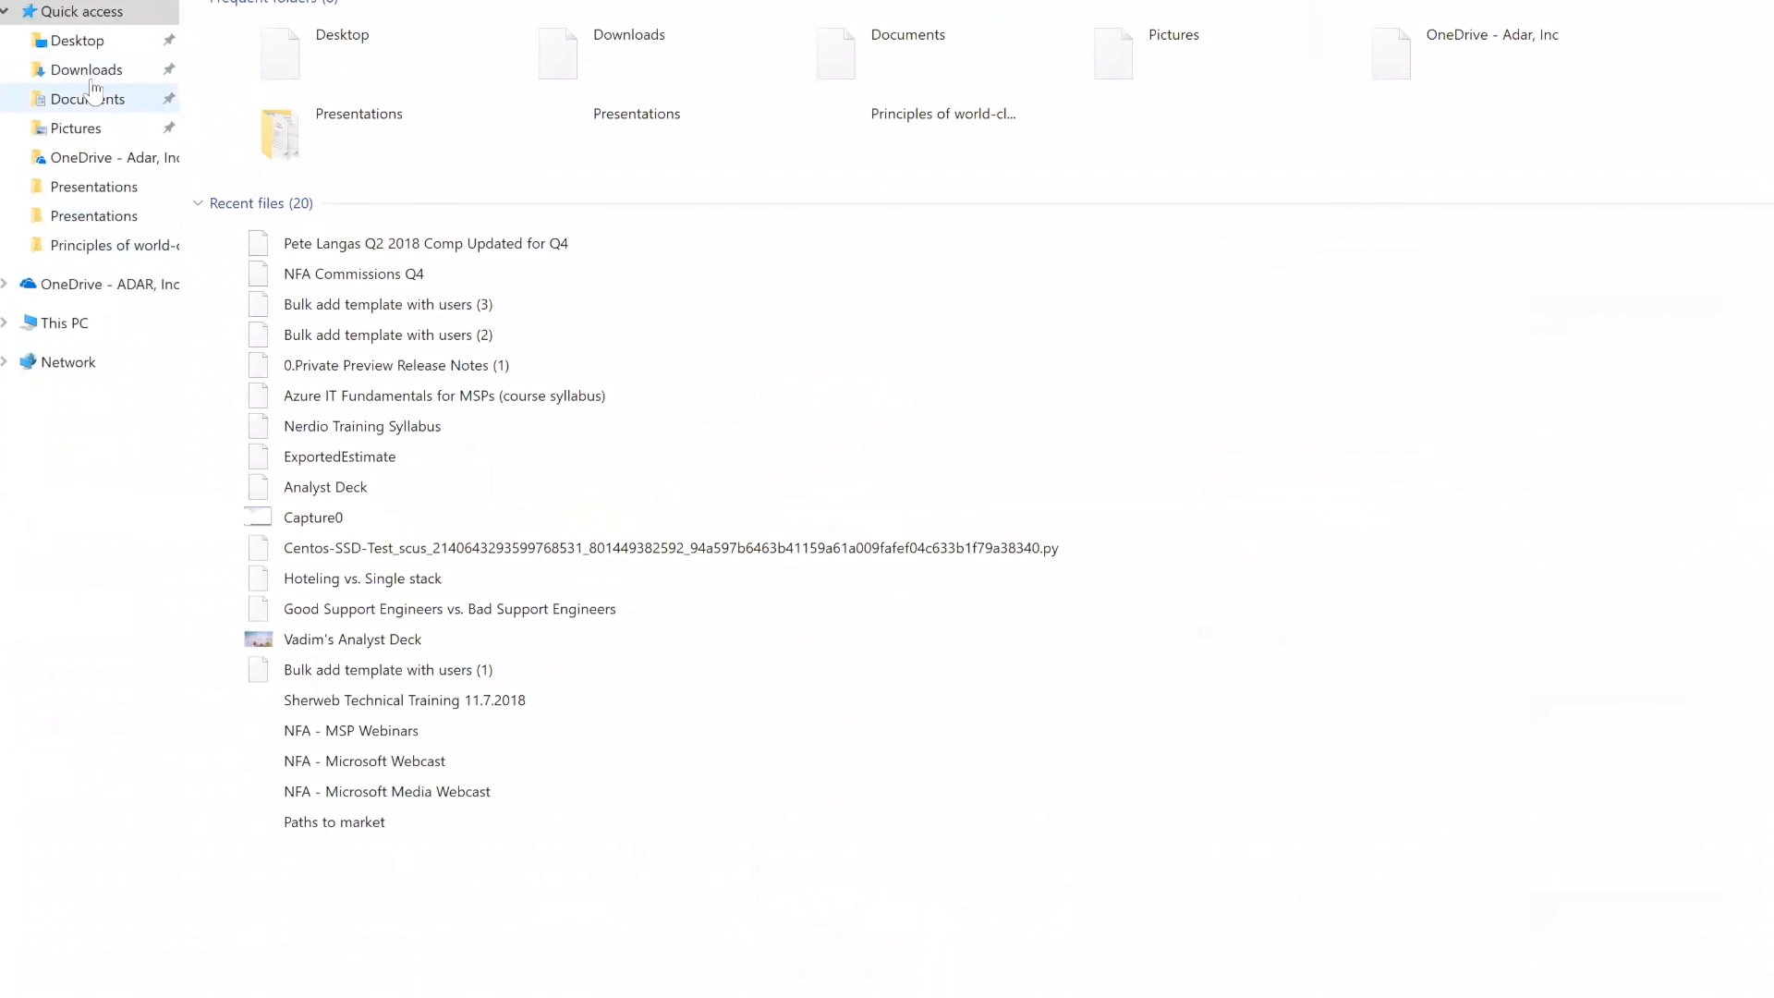
left_click(89, 71)
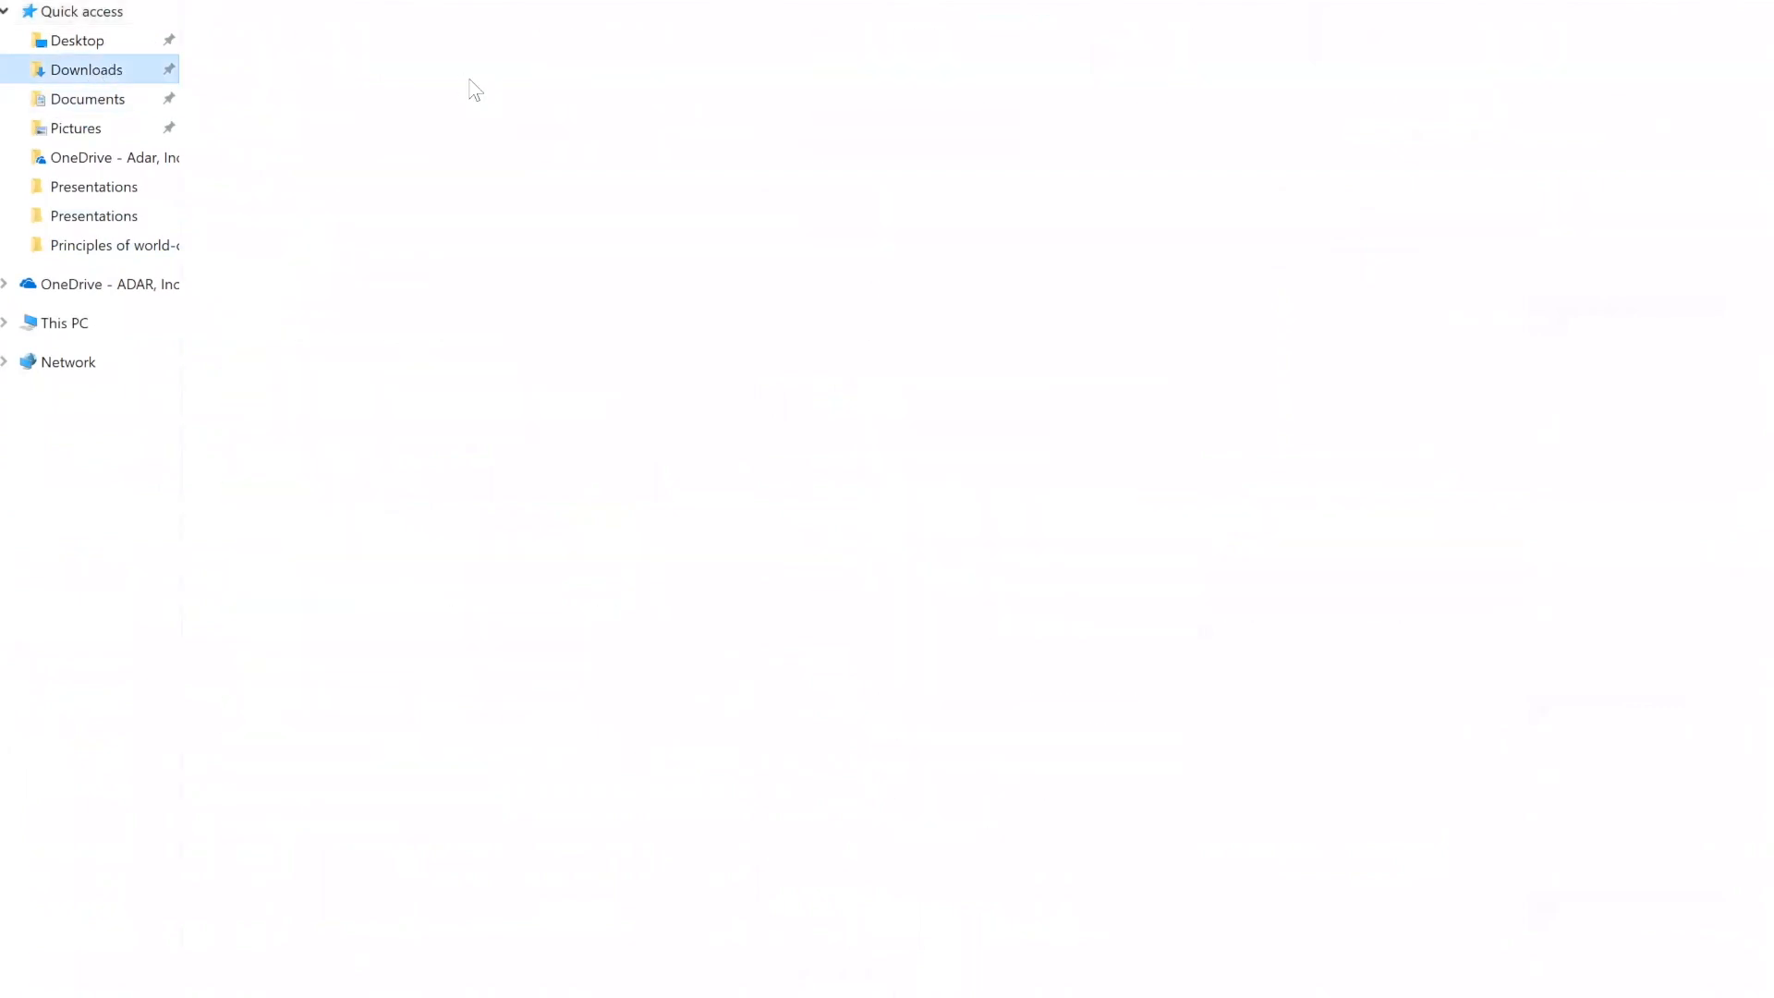
right_click(396, 29)
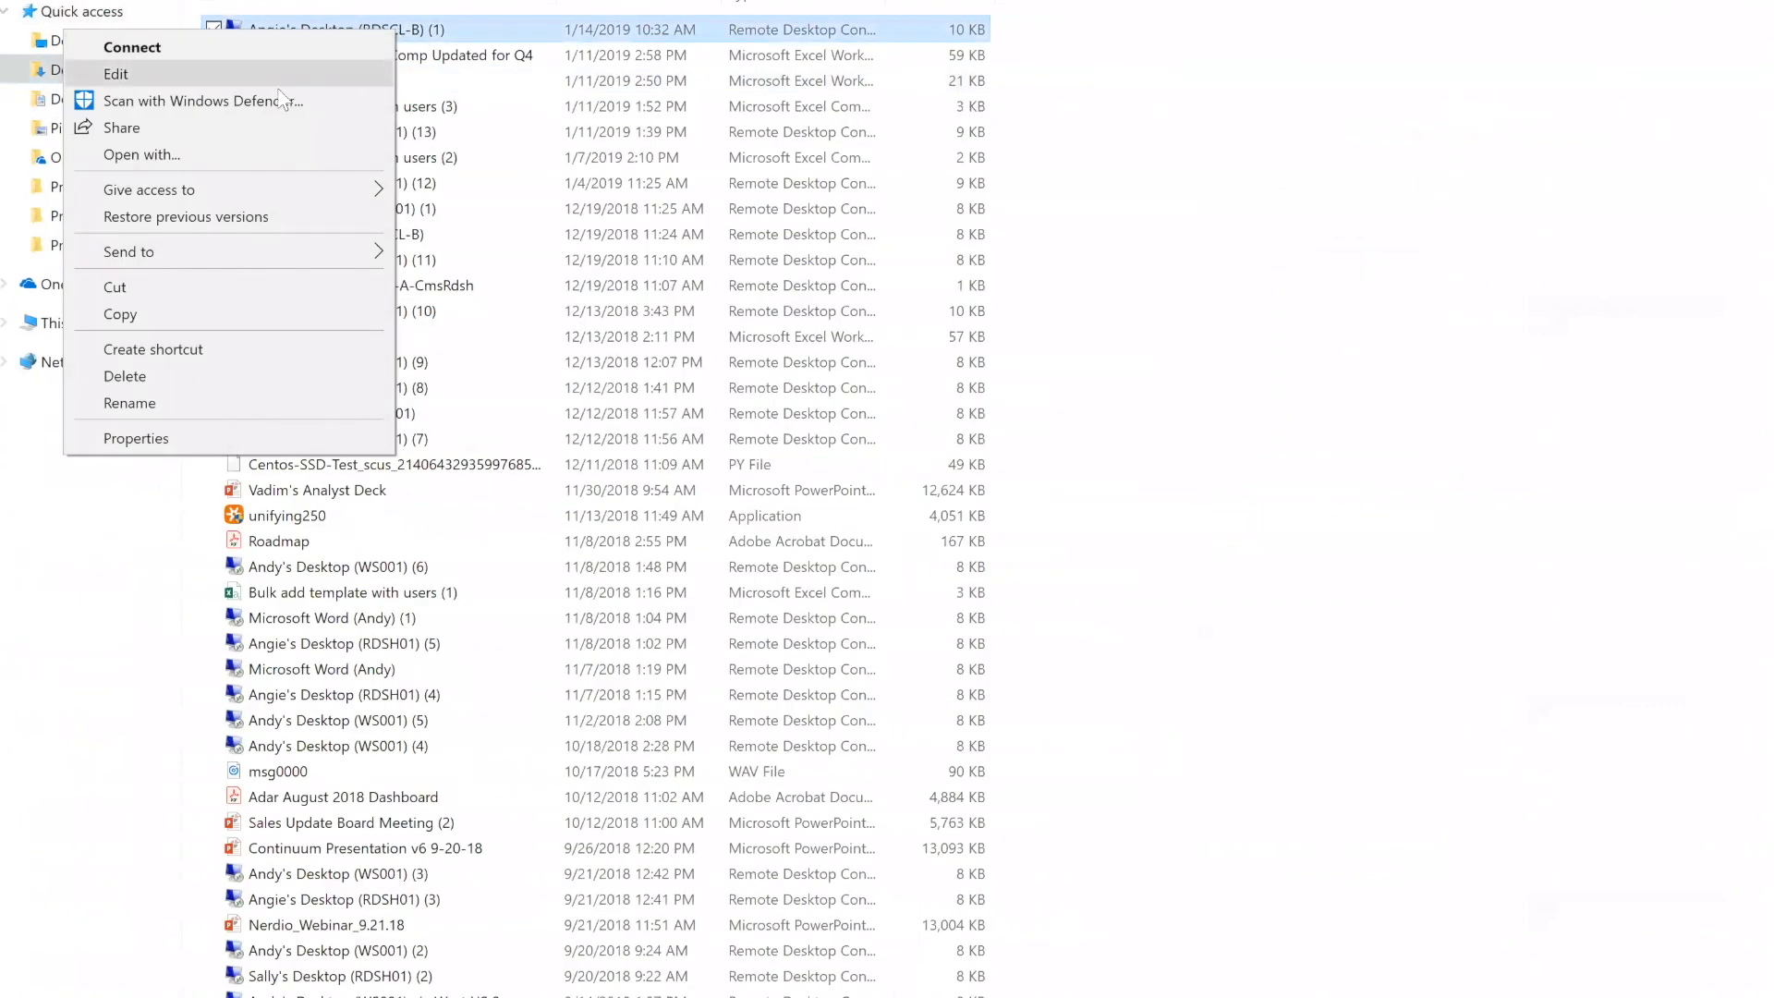
left_click(178, 153)
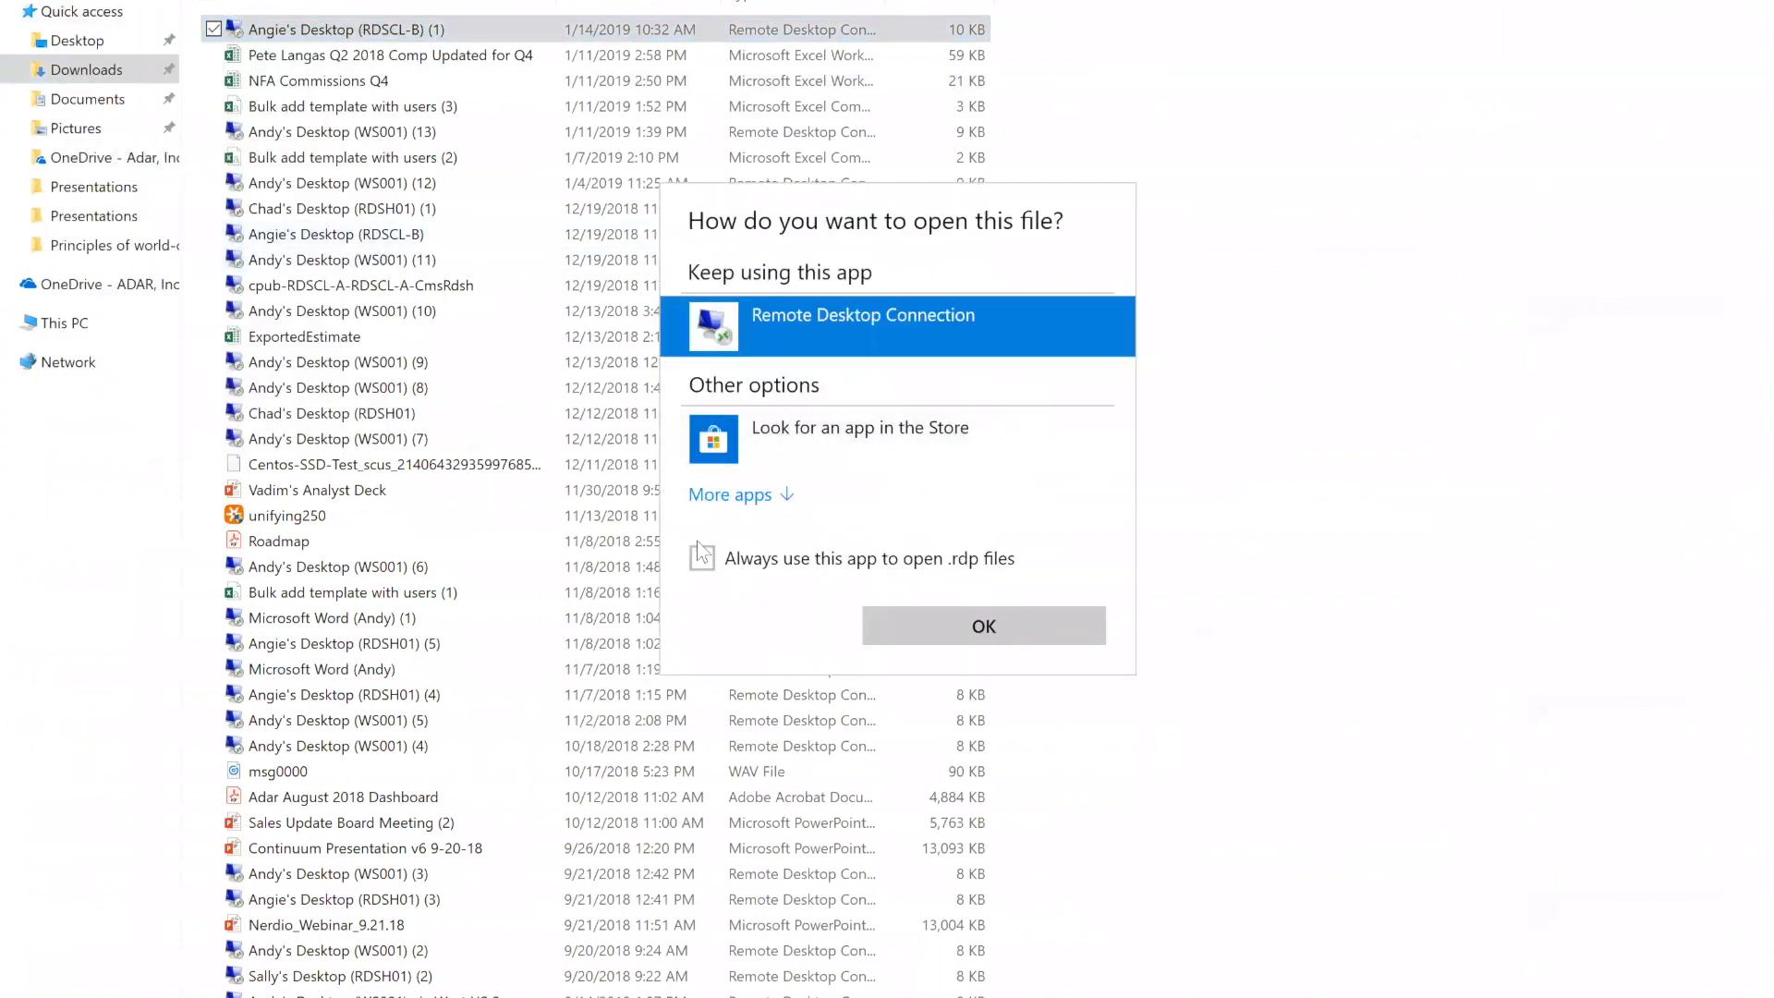
left_click(767, 496)
scroll(893, 593, "down", 6)
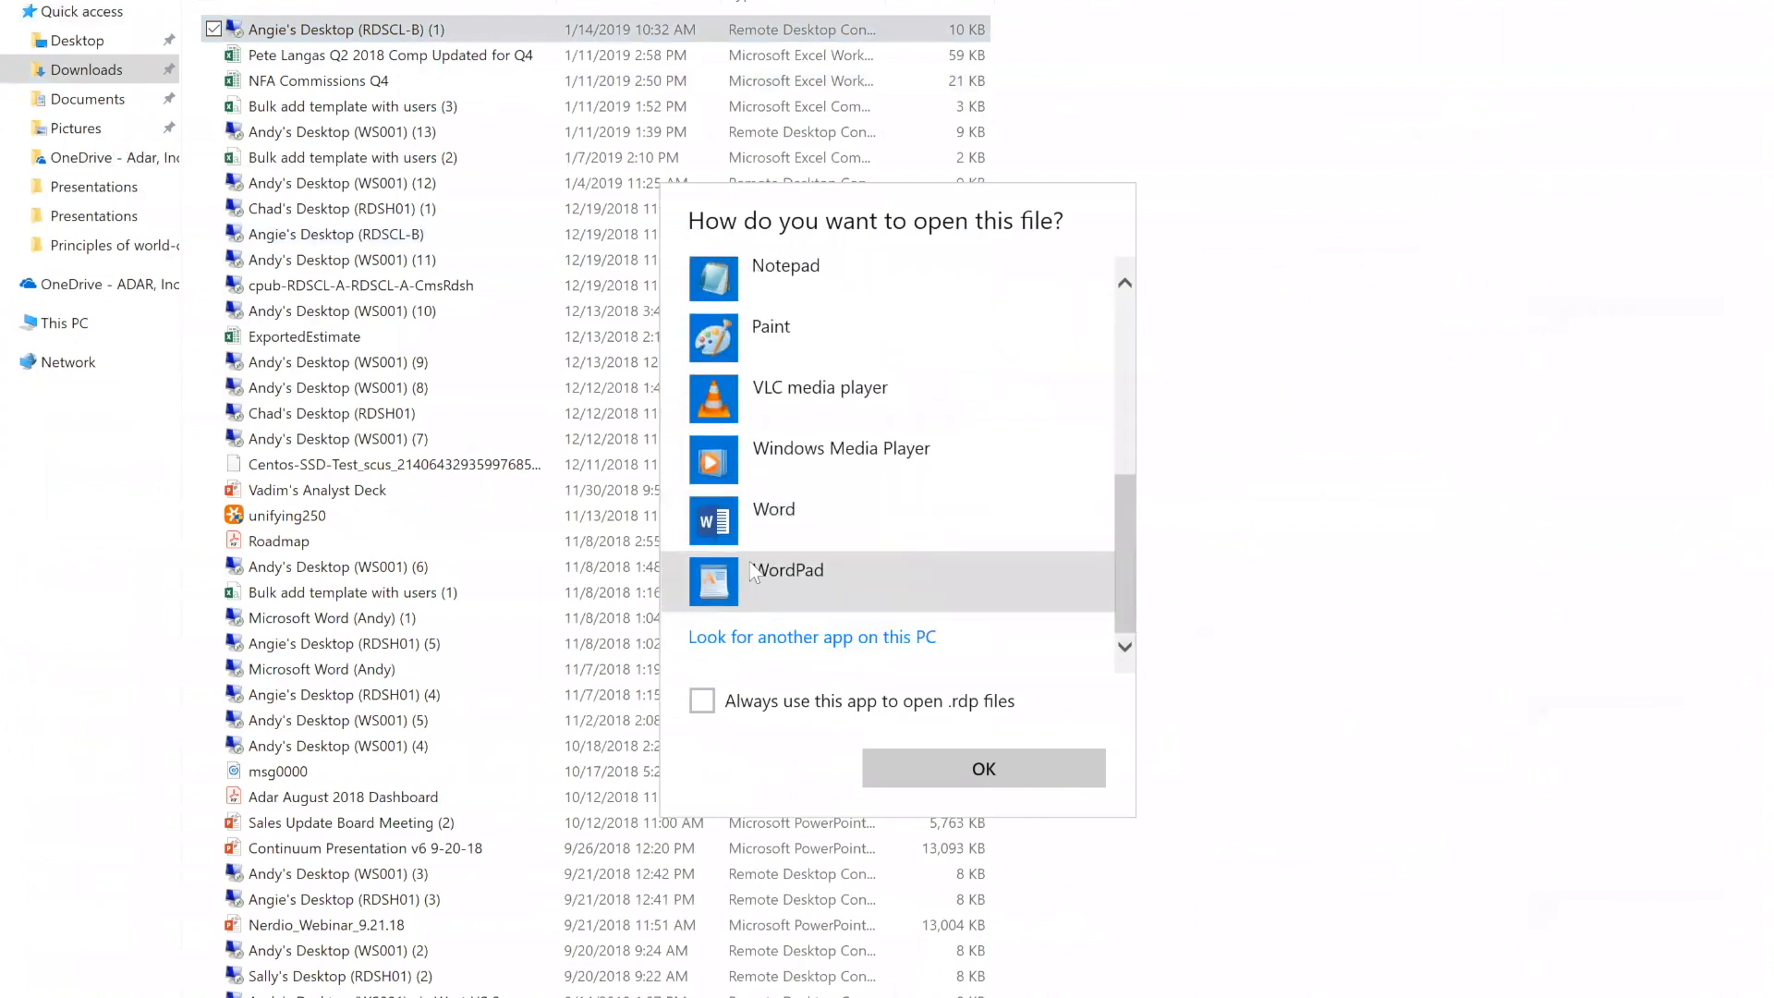
double_click(754, 573)
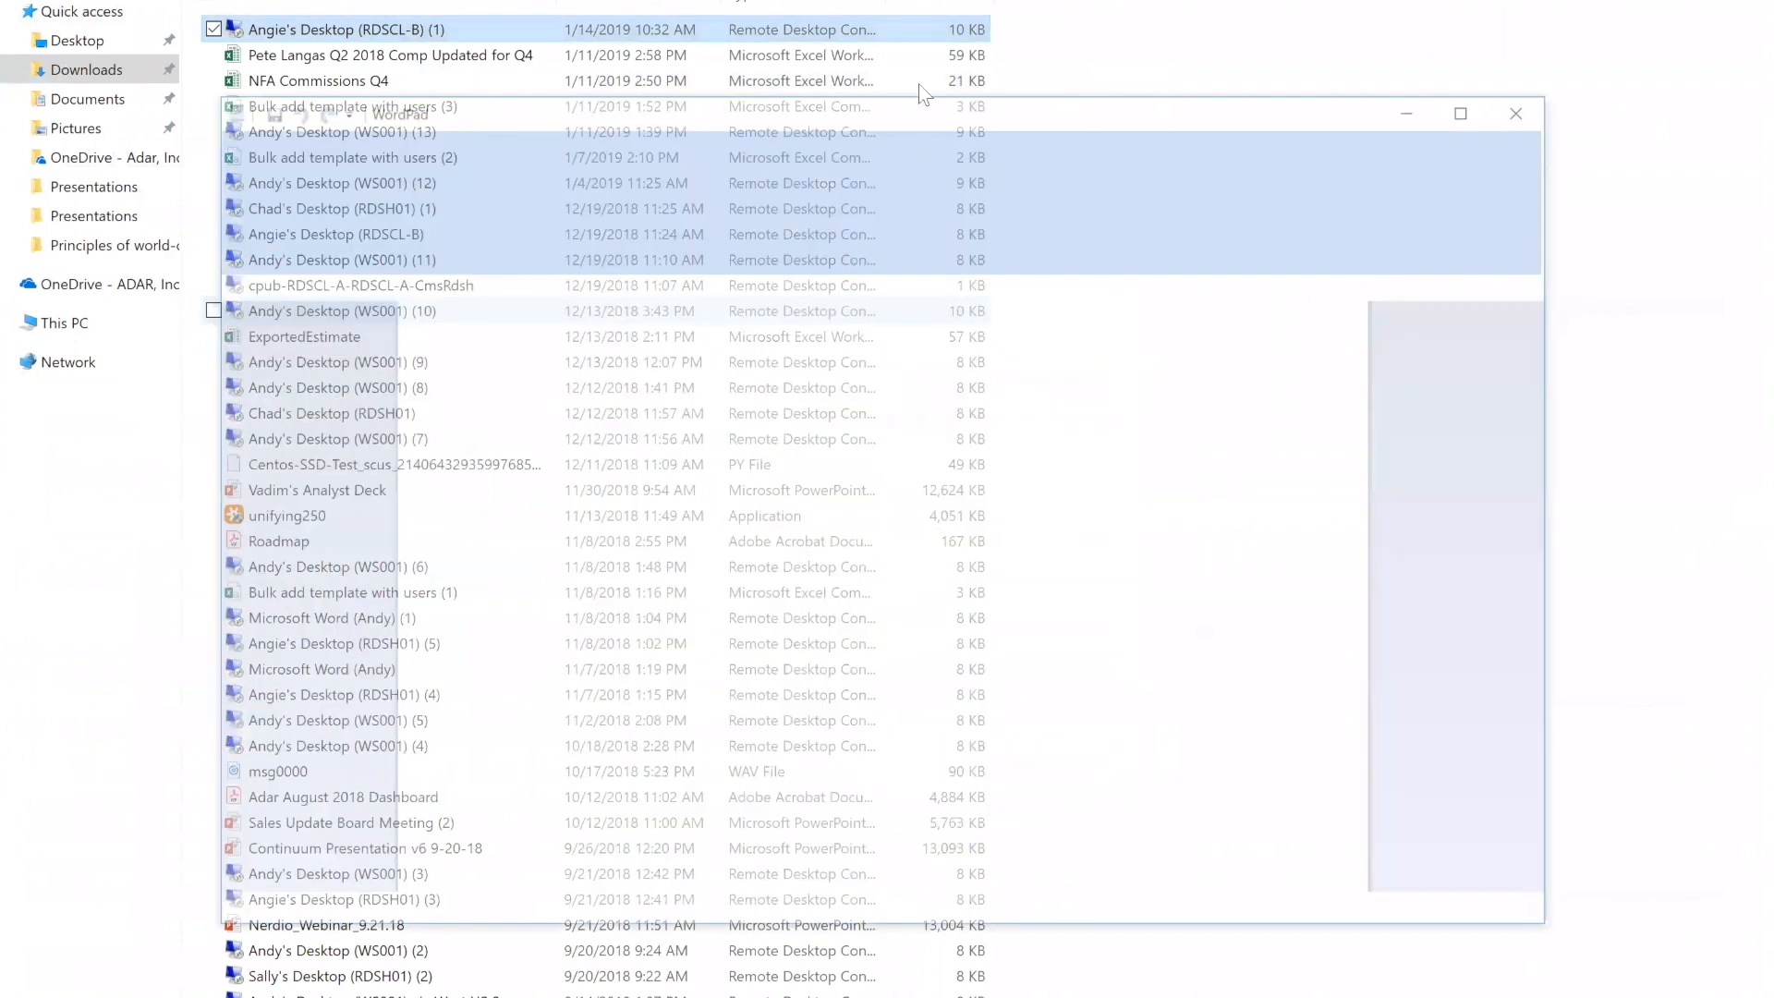
scroll(1155, 860, "down", 6)
scroll(1199, 876, "down", 10)
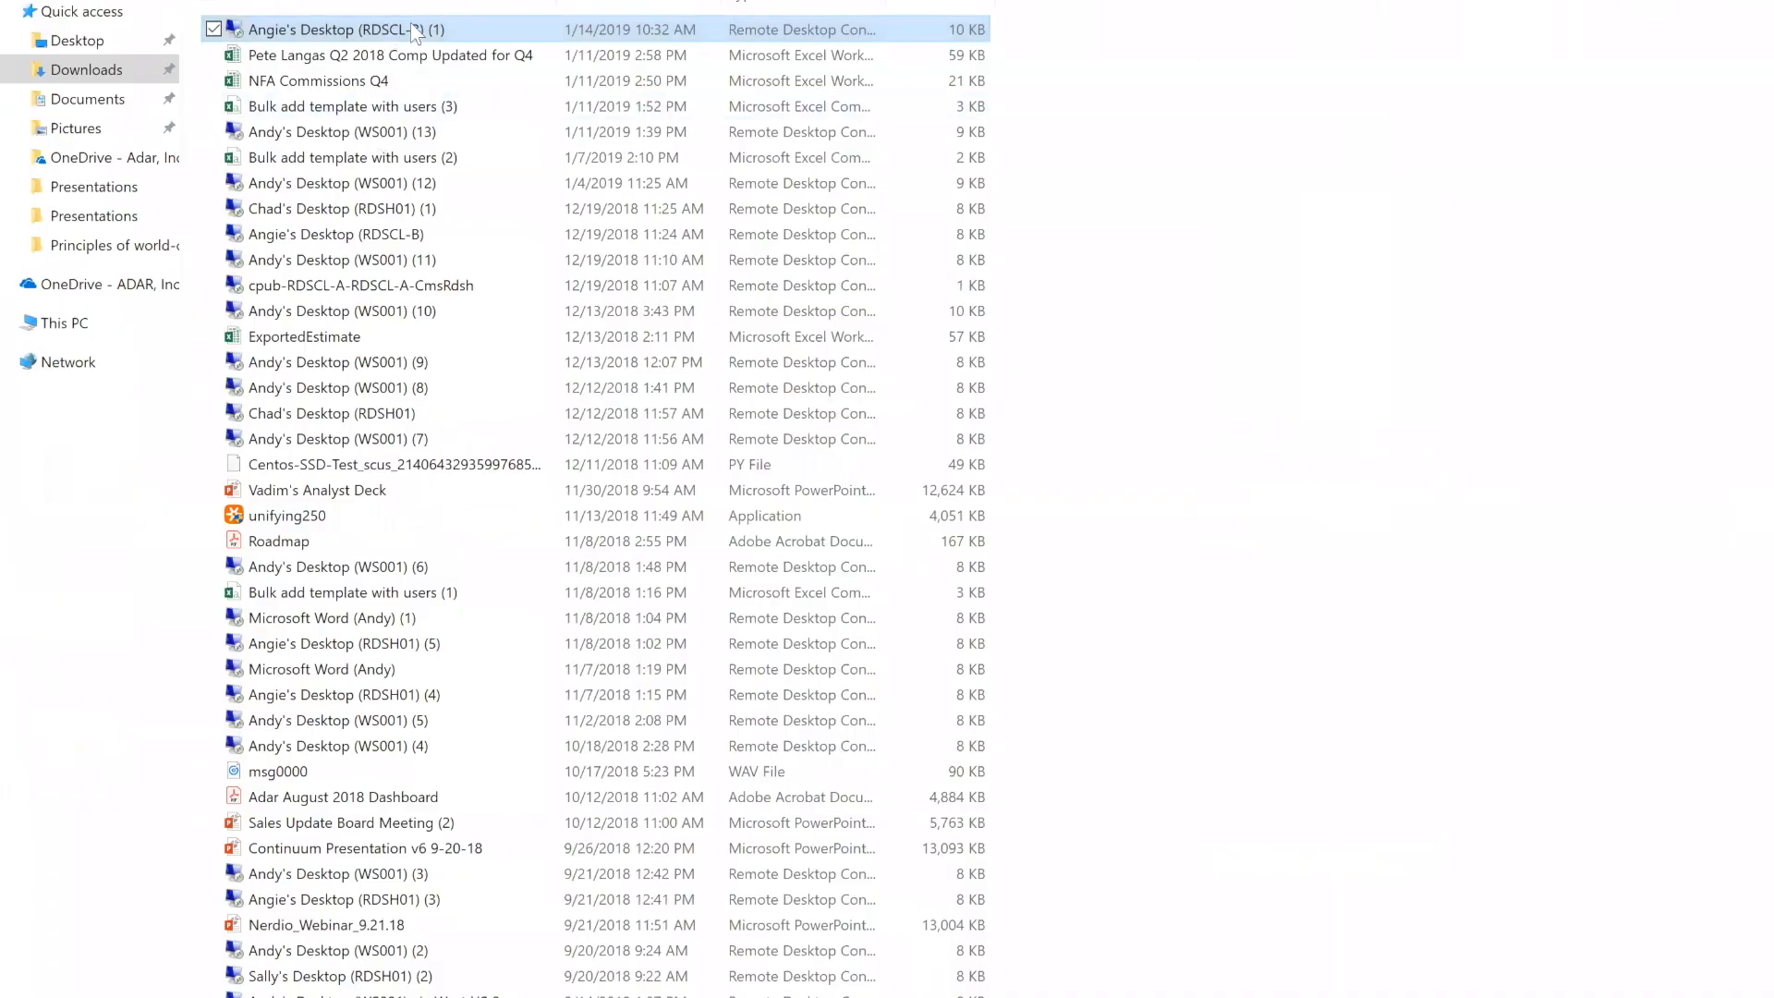
right_click(388, 24)
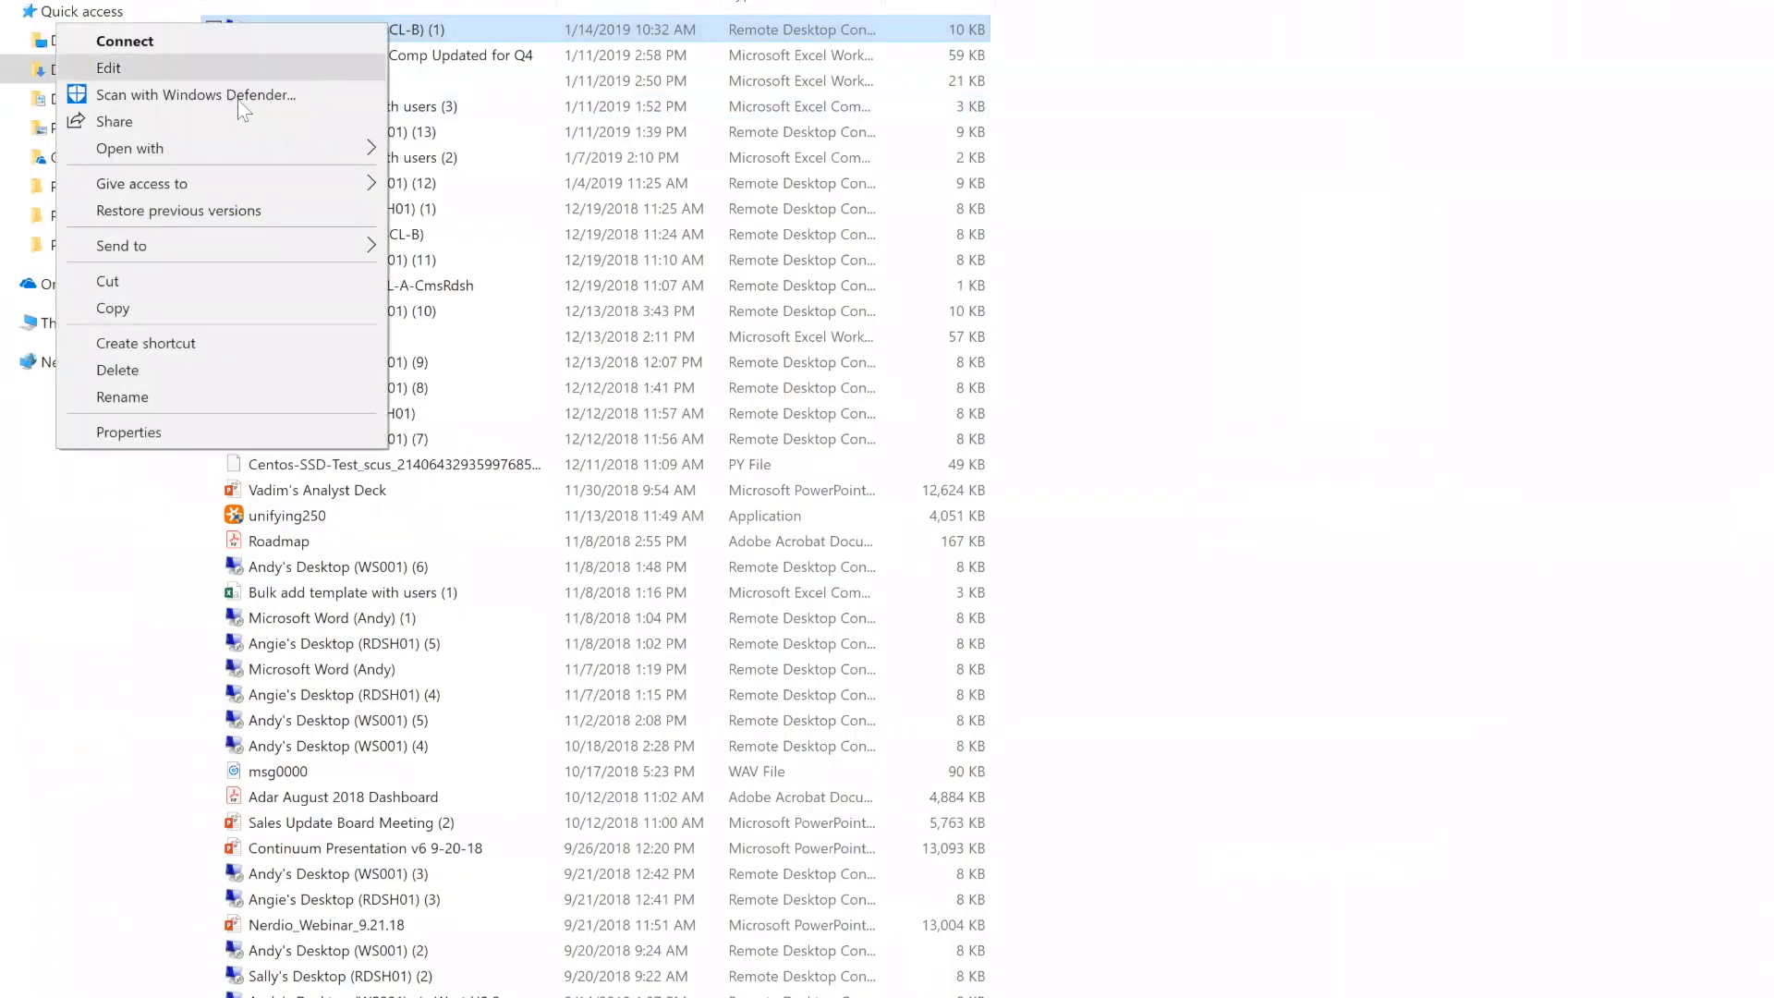
left_click(150, 61)
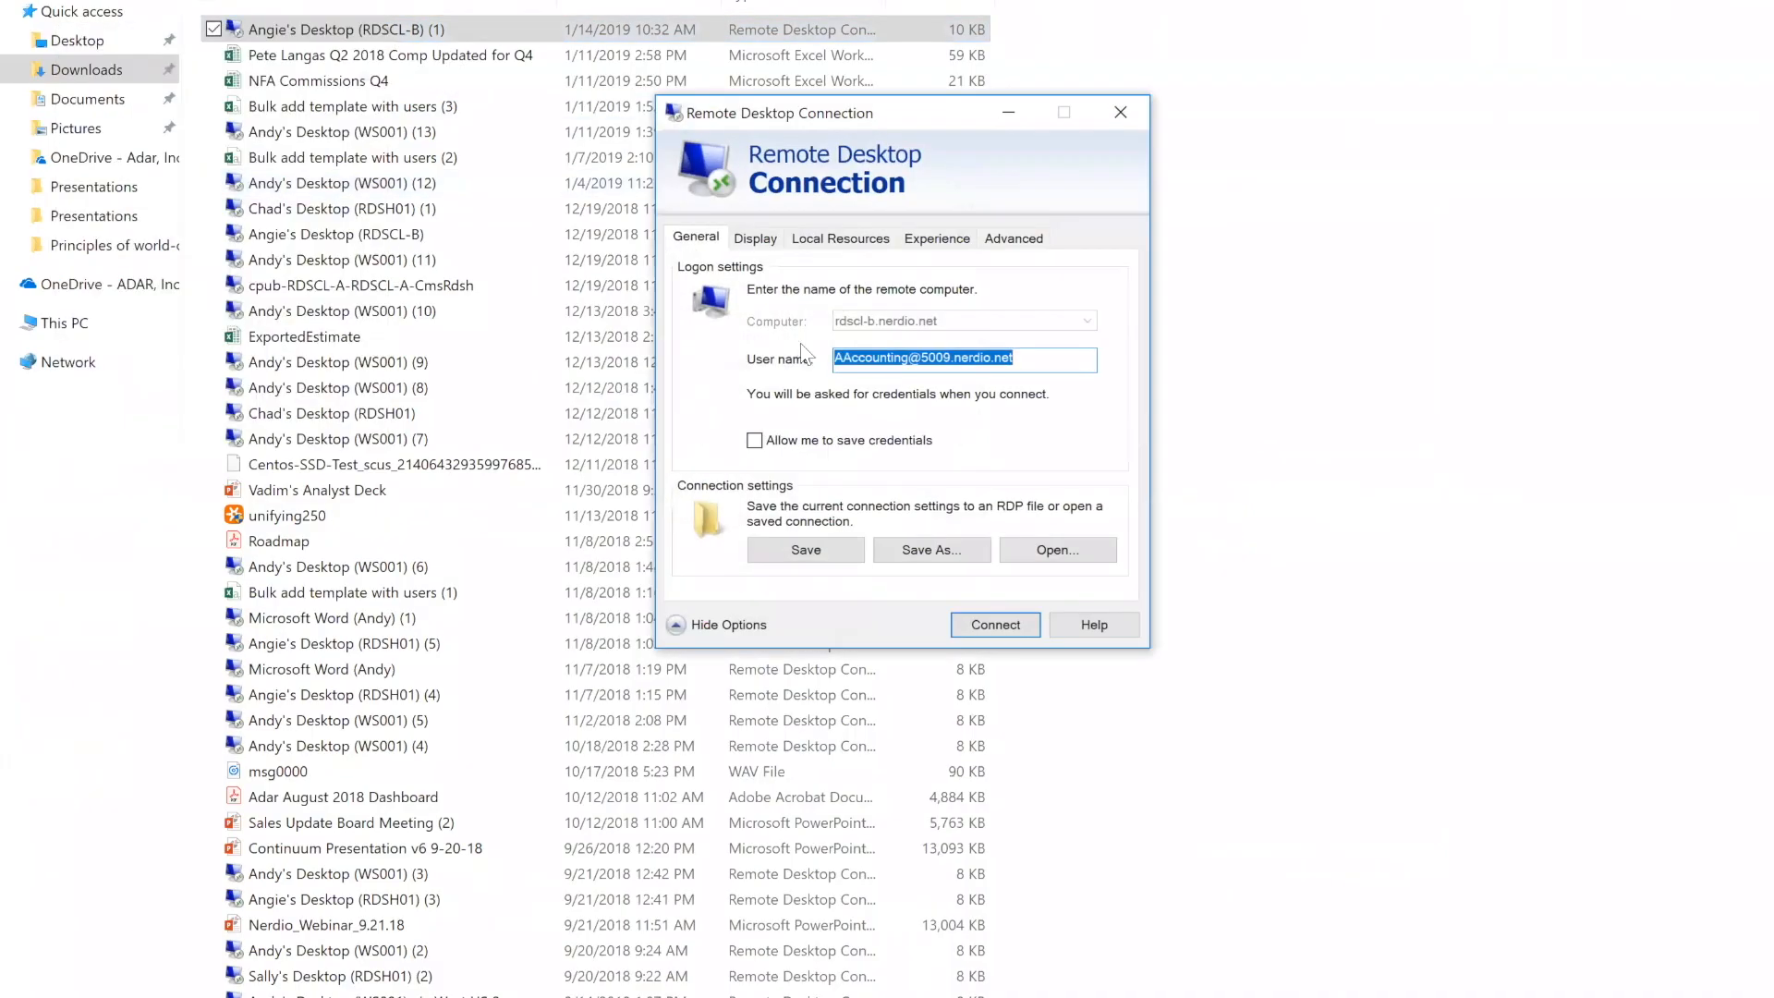
left_click(763, 241)
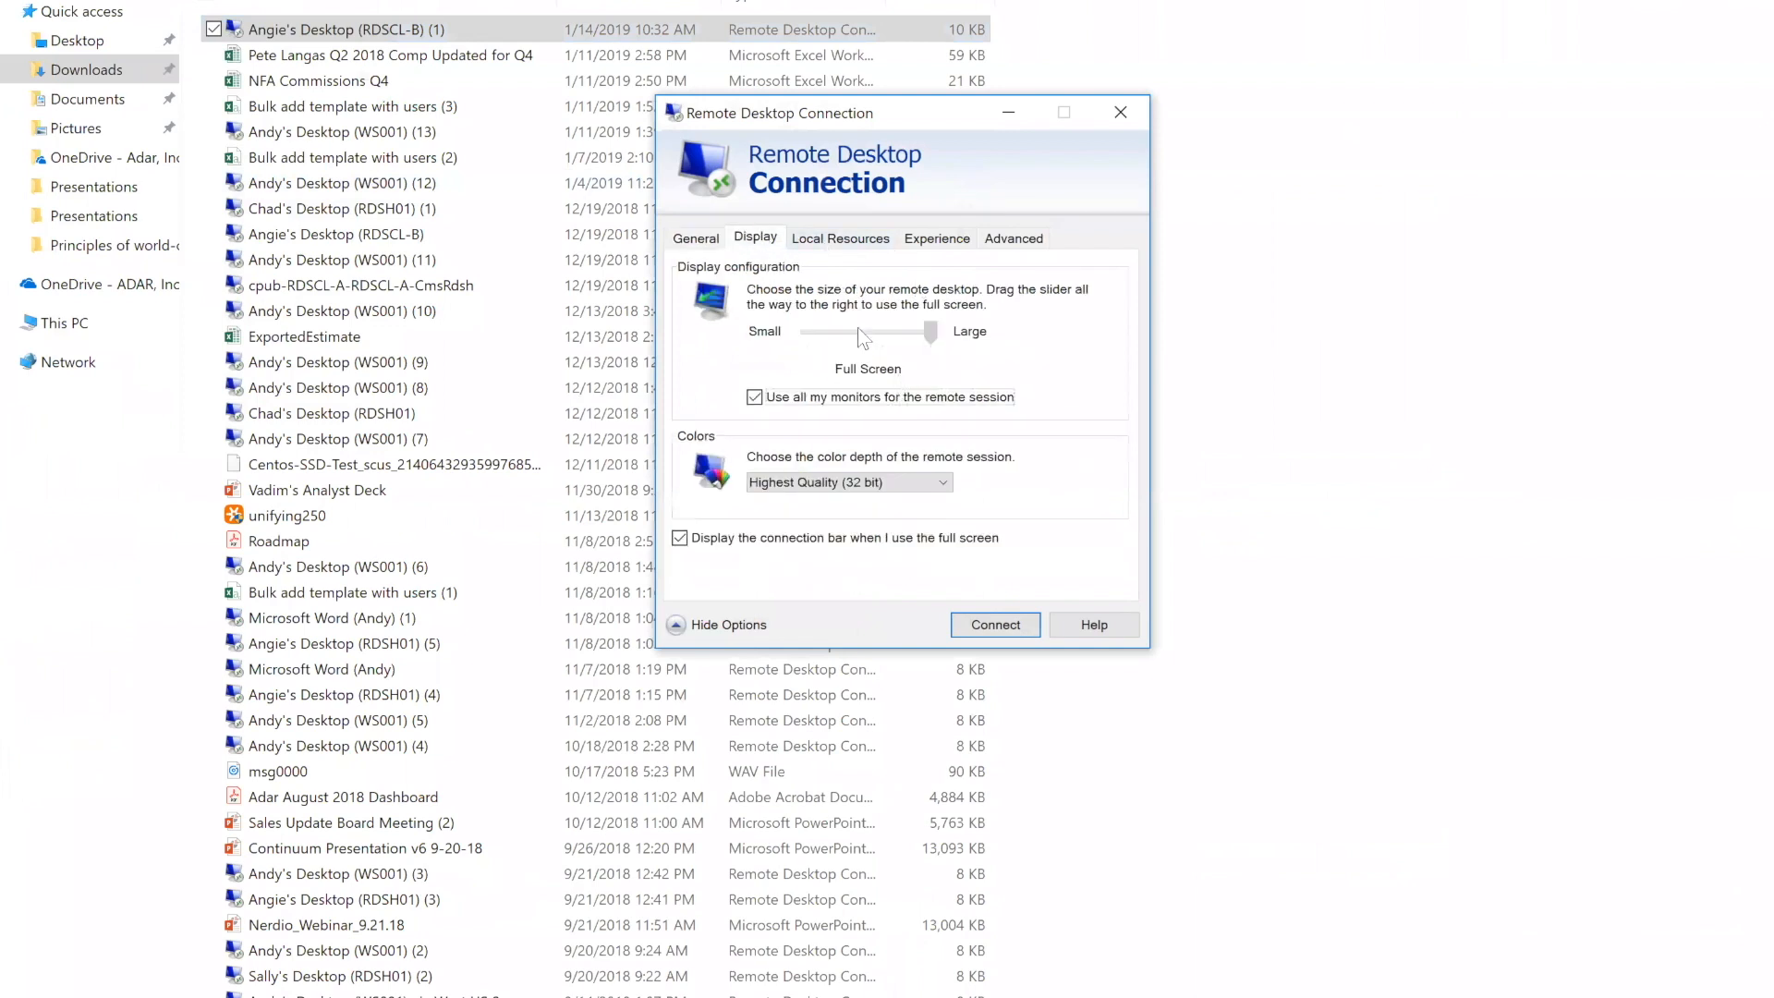
left_click(883, 238)
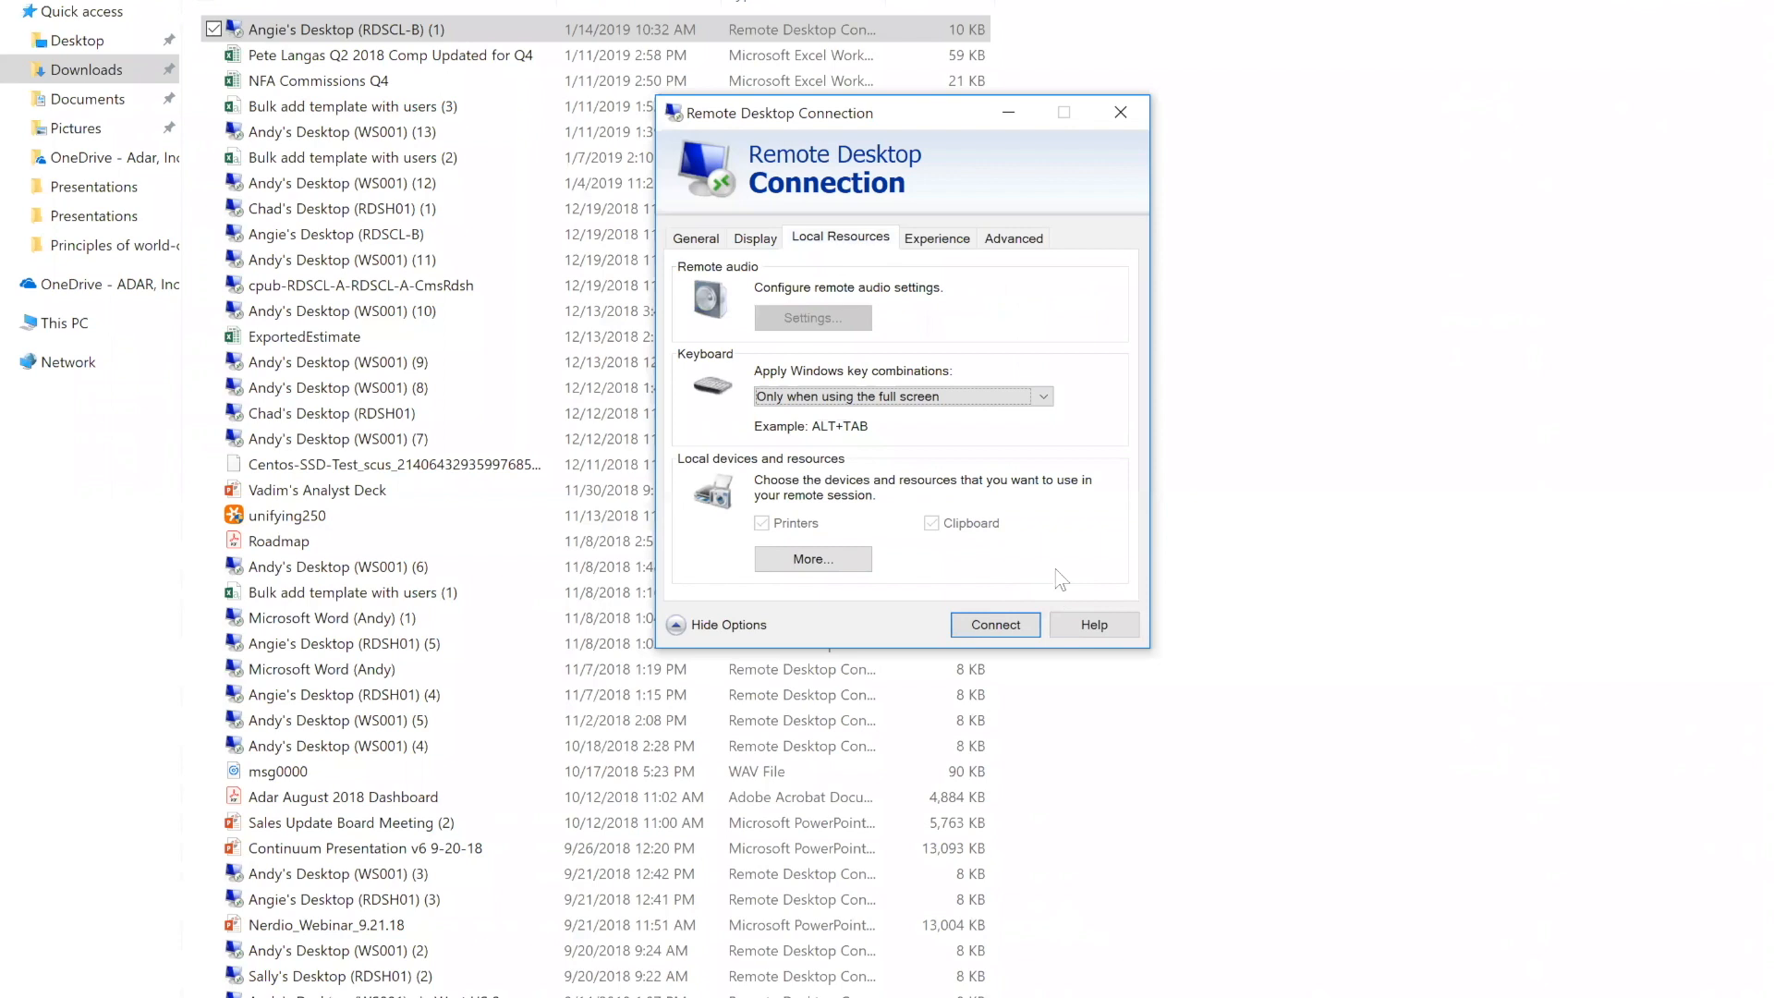
left_click(1121, 111)
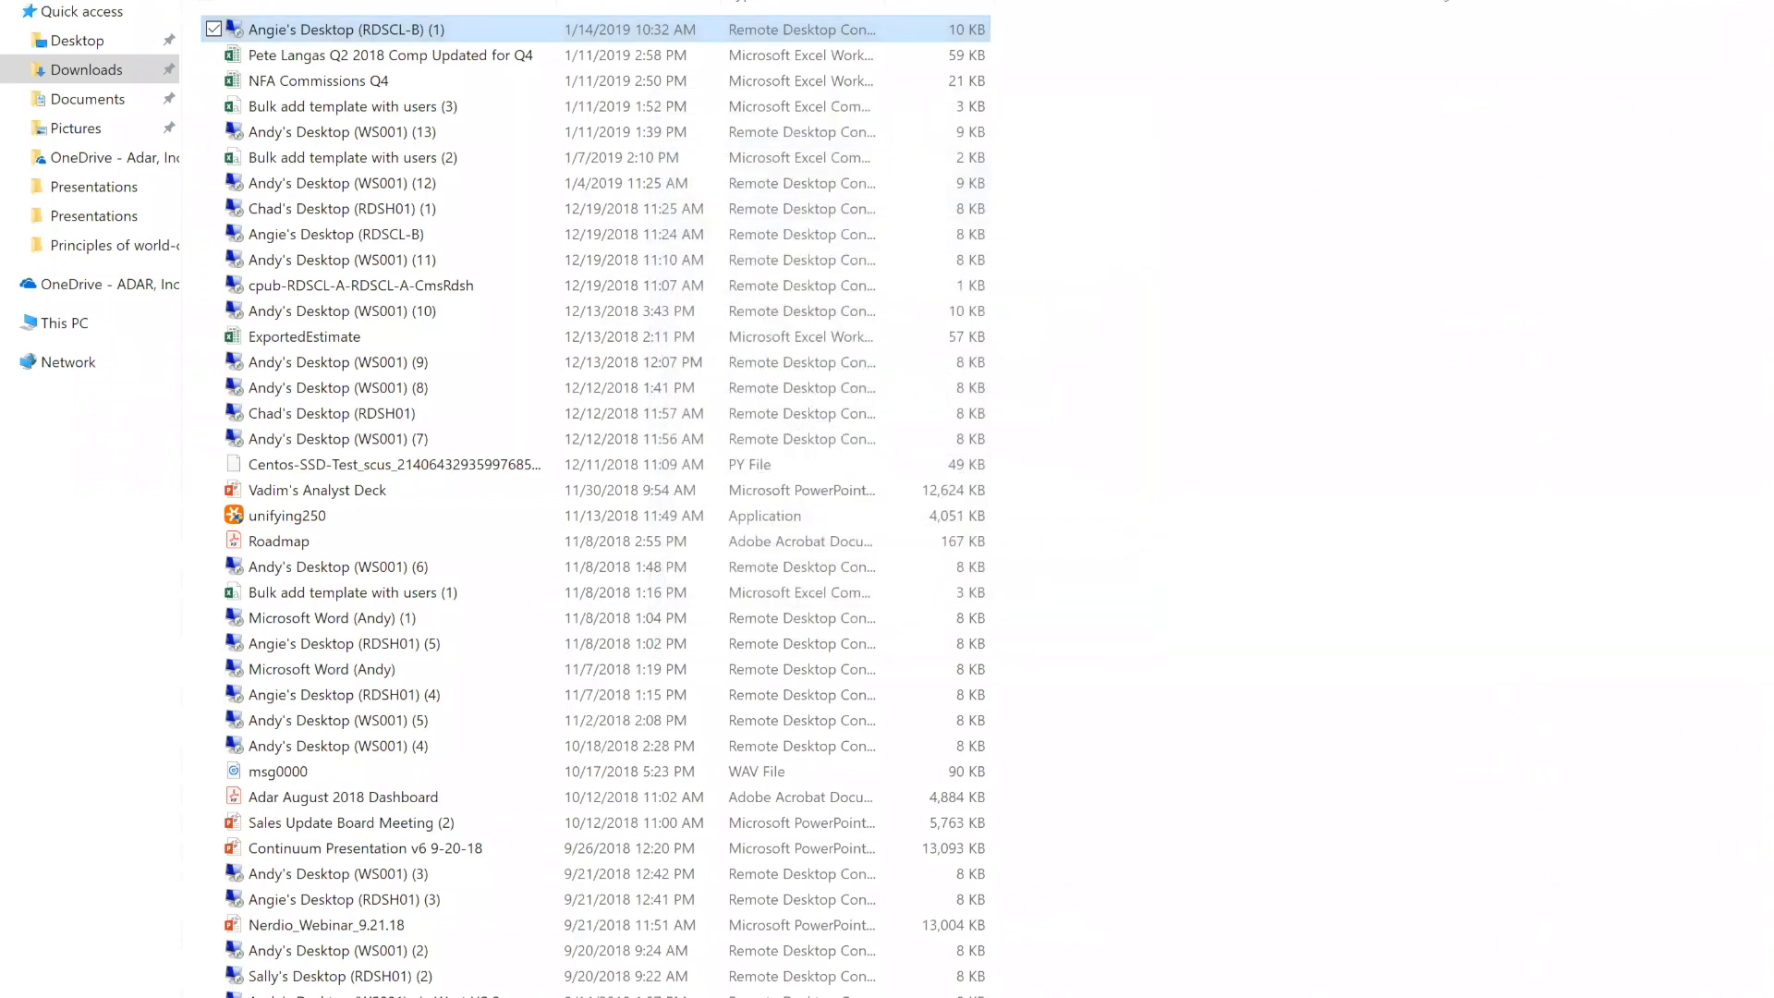
key("alt+Tab")
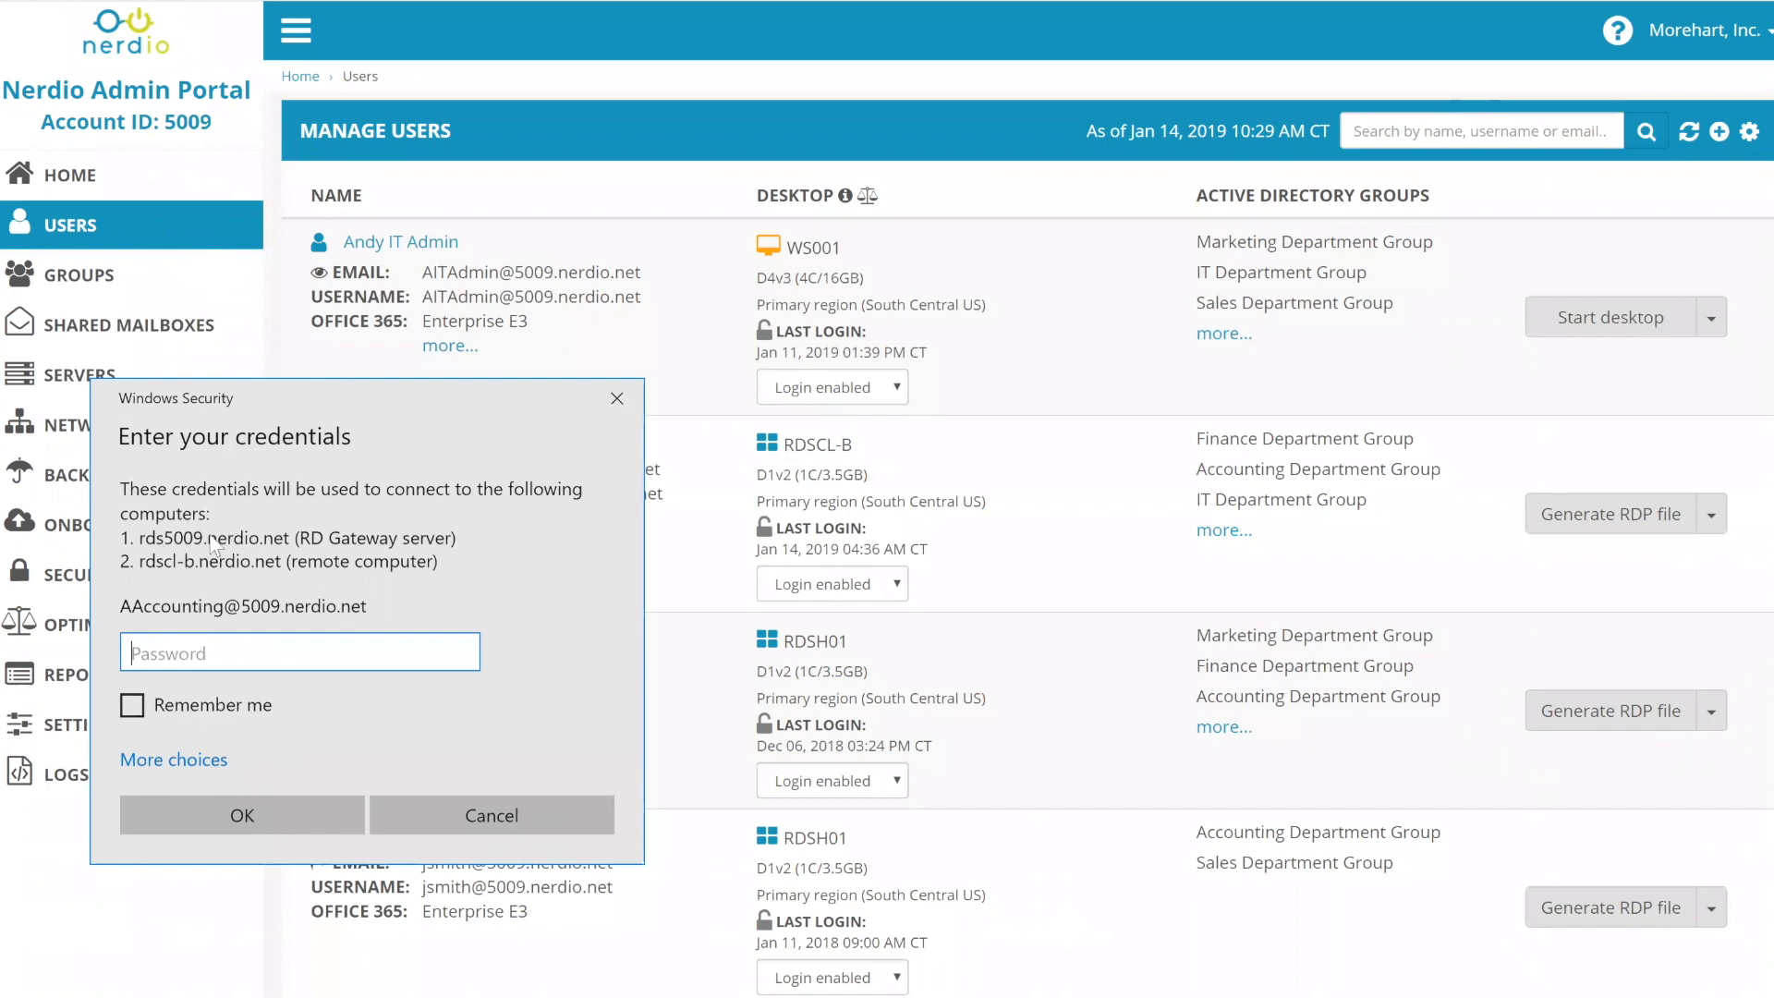
- Cancel the RDSCL-B credentials prompt with Remember me unchecked, and reopen Generate RDP file for the accounting user
left_click(137, 717)
left_click(137, 717)
left_click(137, 718)
left_click(138, 719)
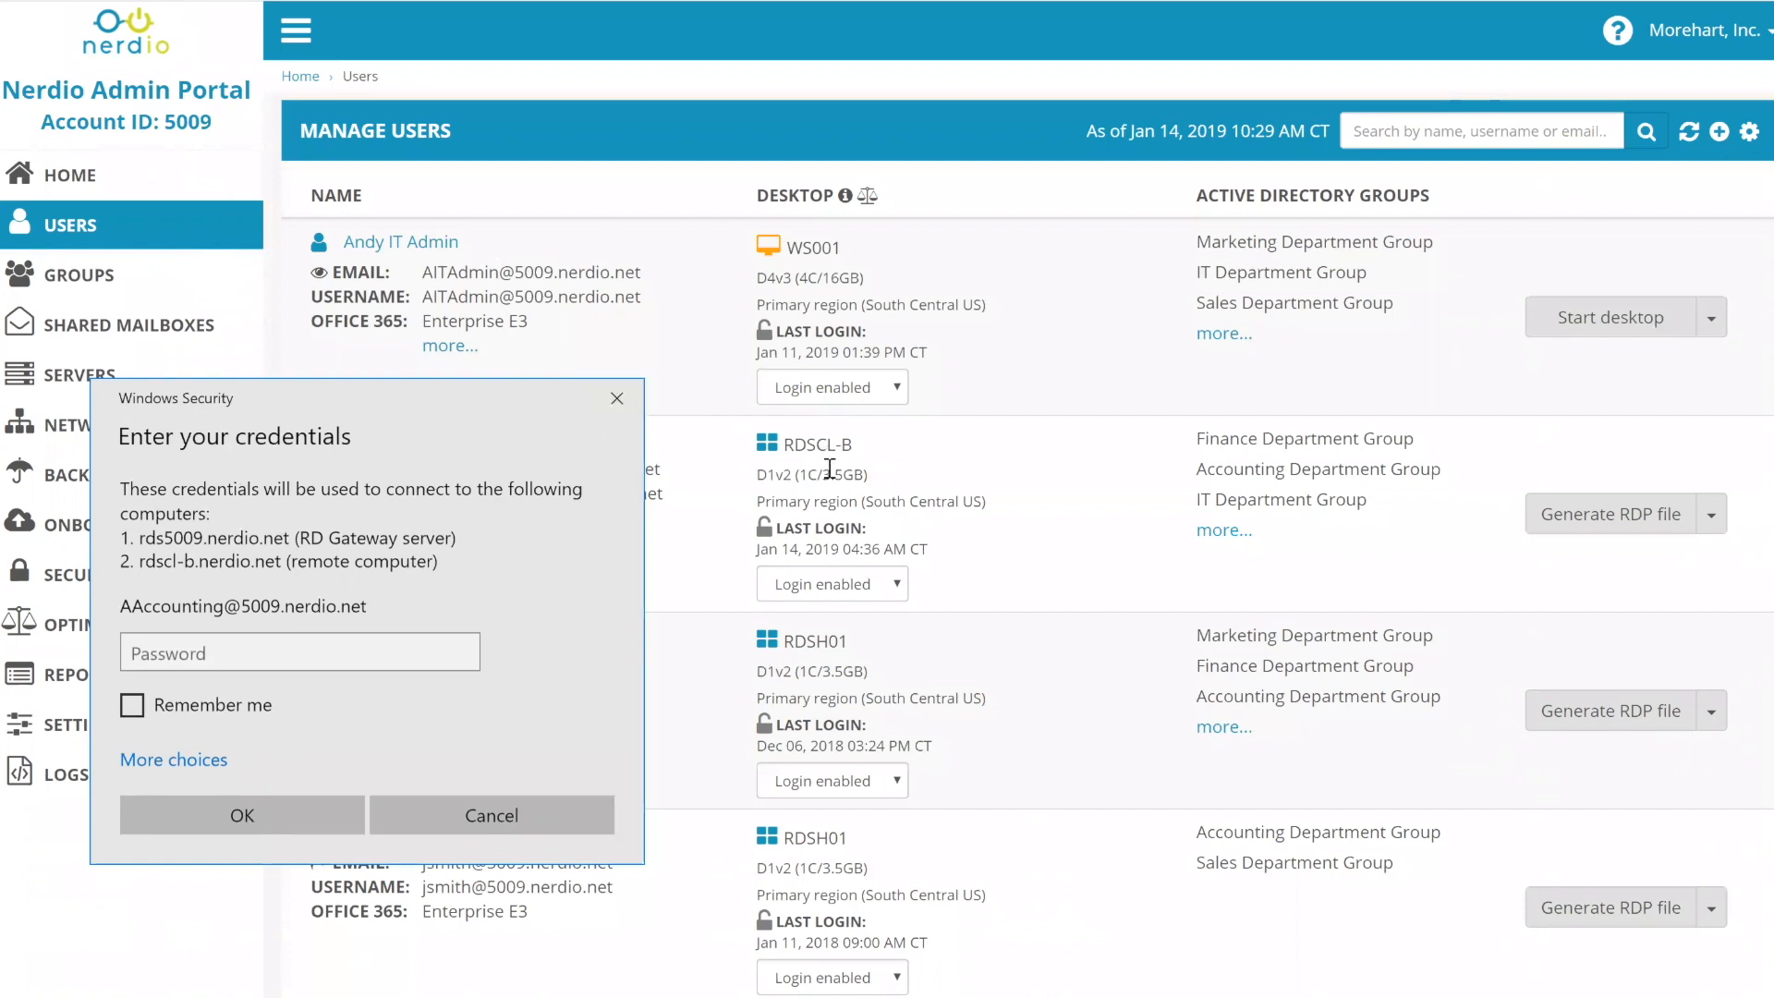
left_click(623, 396)
left_click(1552, 523)
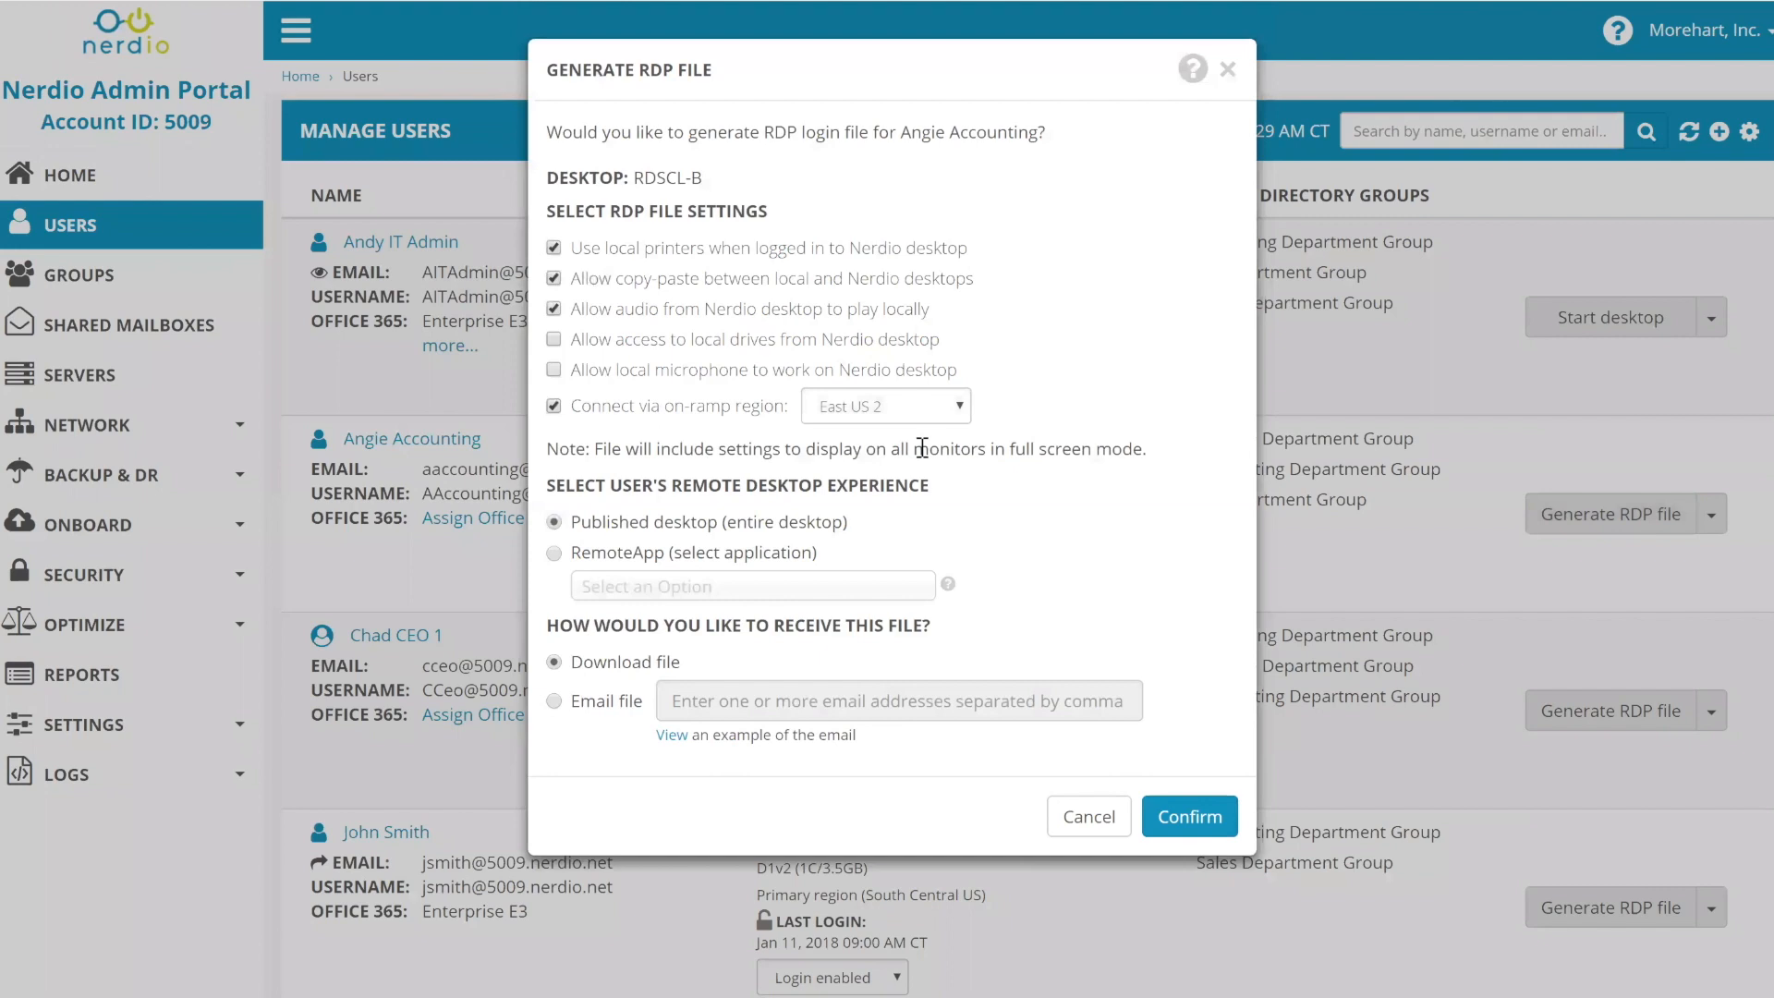
- Download the East US 2 on-ramp RDP file and cancel its rds5009-eastus2.nerdio.net gateway sign-in prompt
left_click(1191, 817)
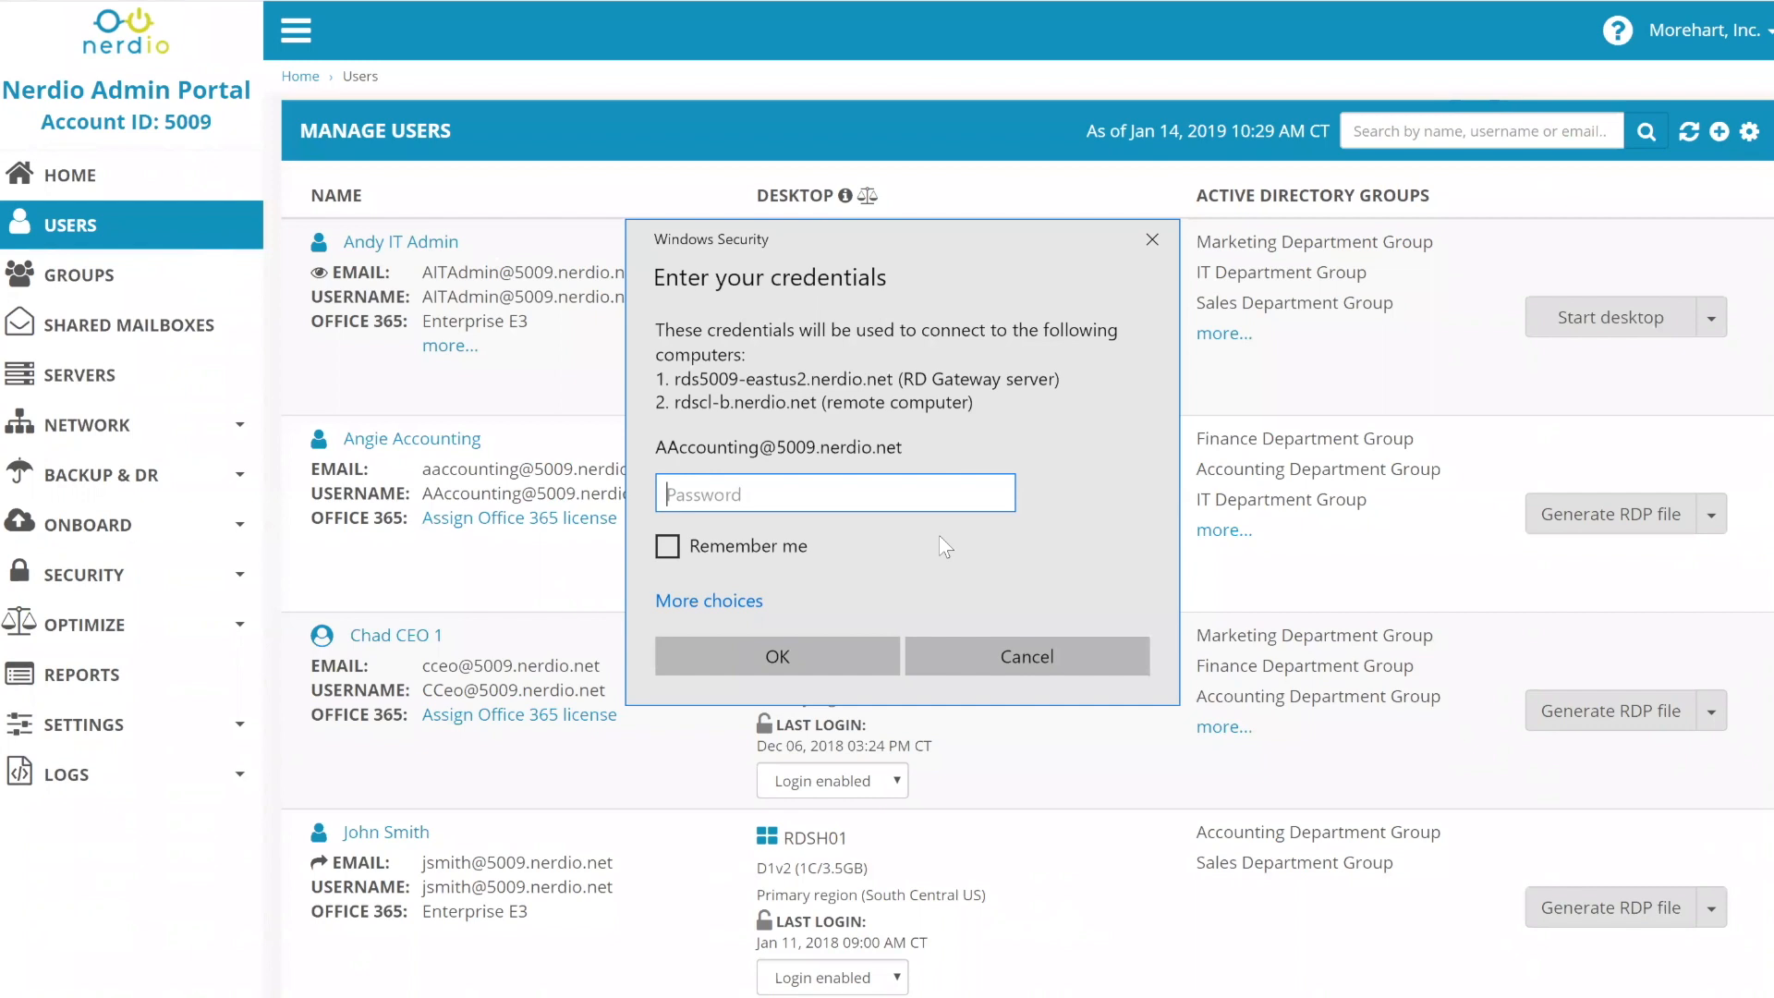
left_click(1024, 656)
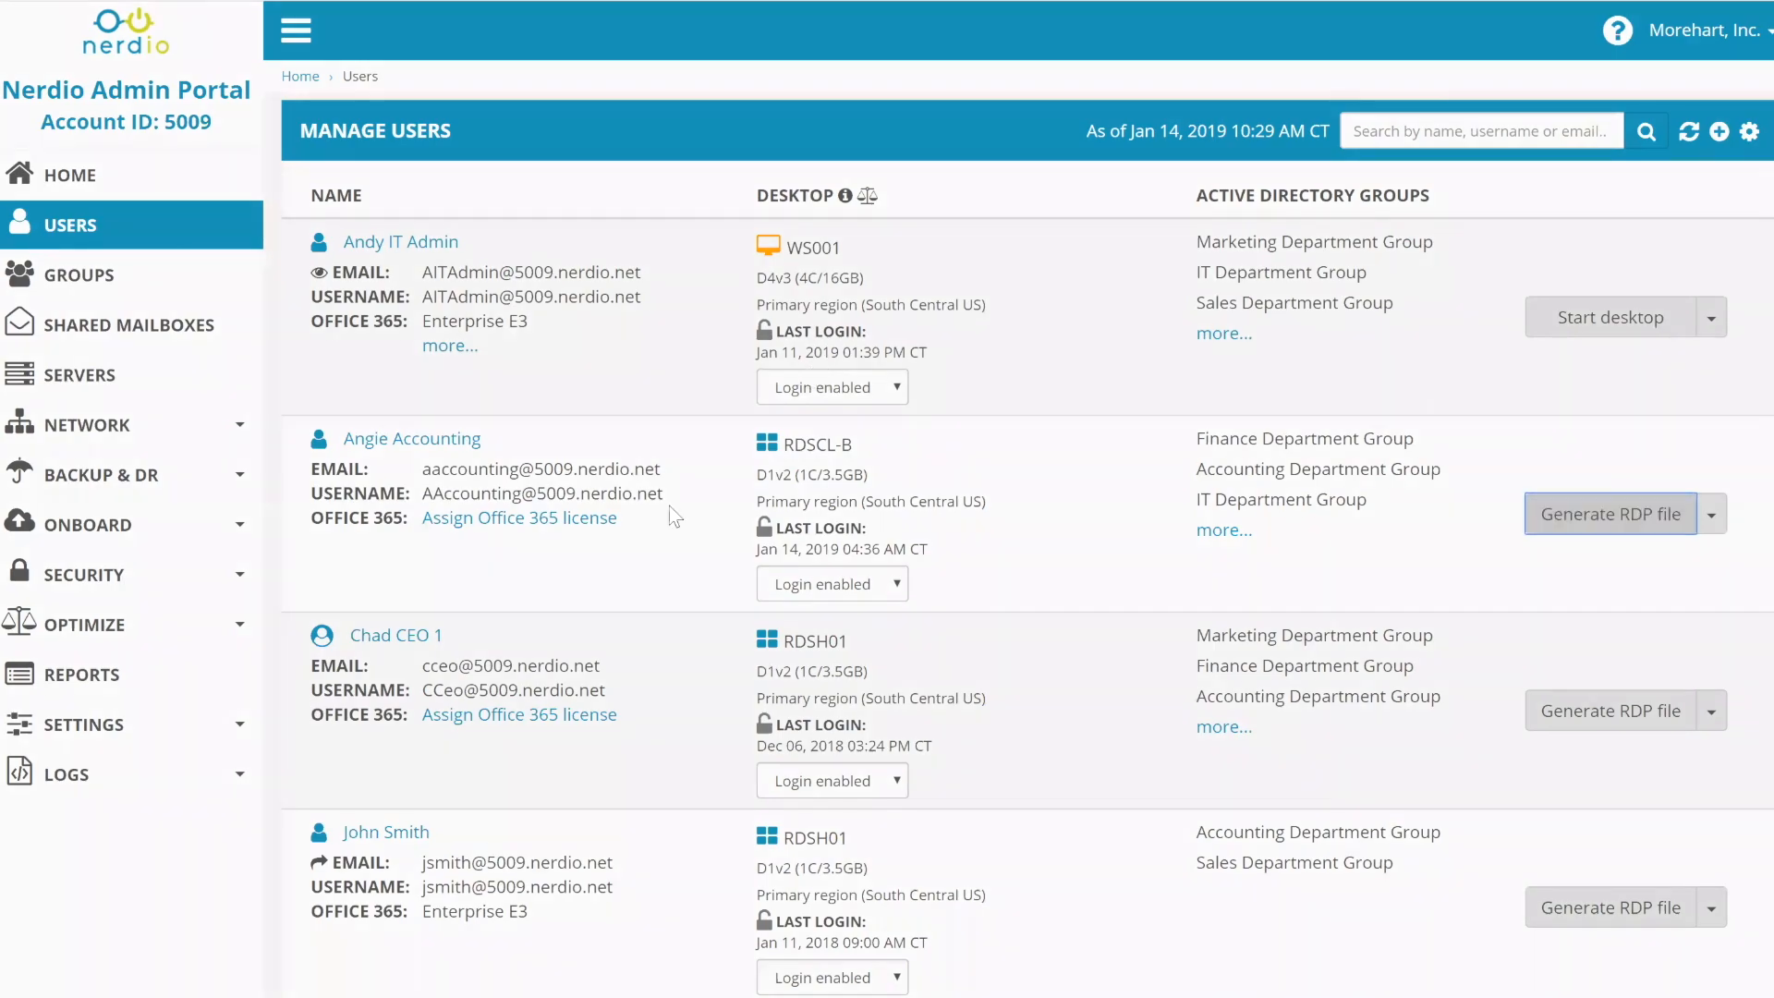
- Generate an RDP file for the accounting user as a RemoteApp, choosing Microsoft Word via a 'Word' search
left_click(1610, 517)
left_click(618, 555)
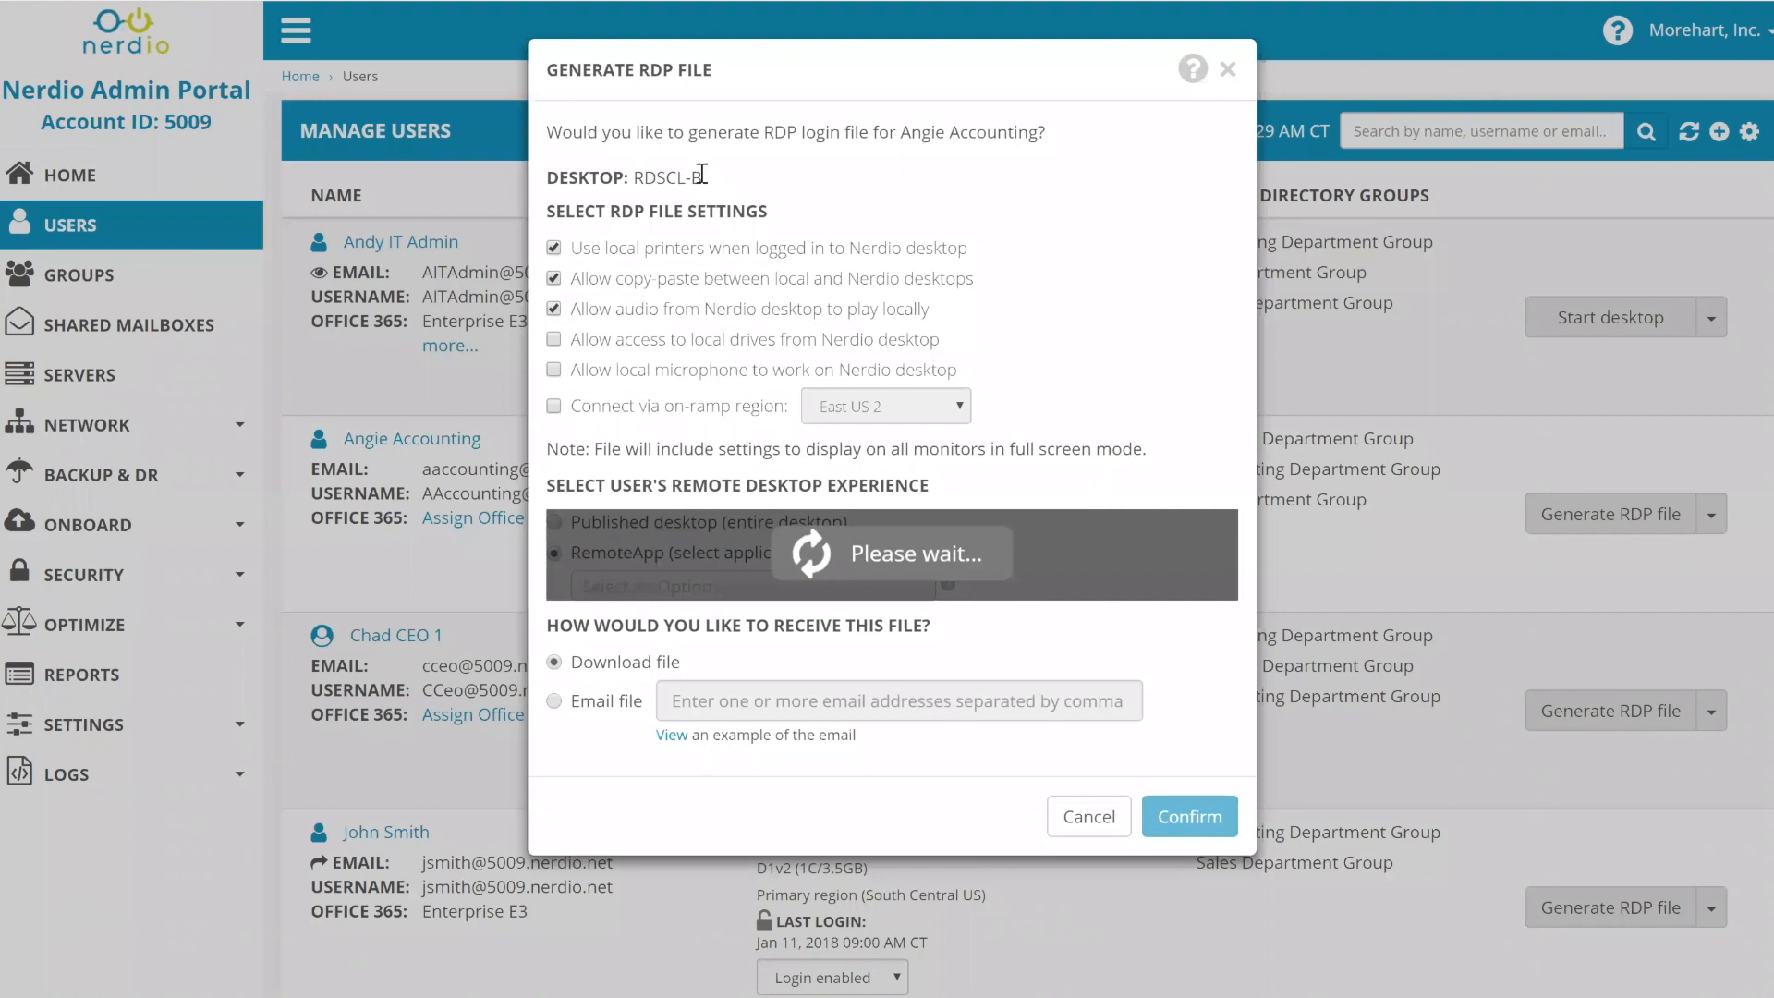
left_click_drag(703, 177, 632, 180)
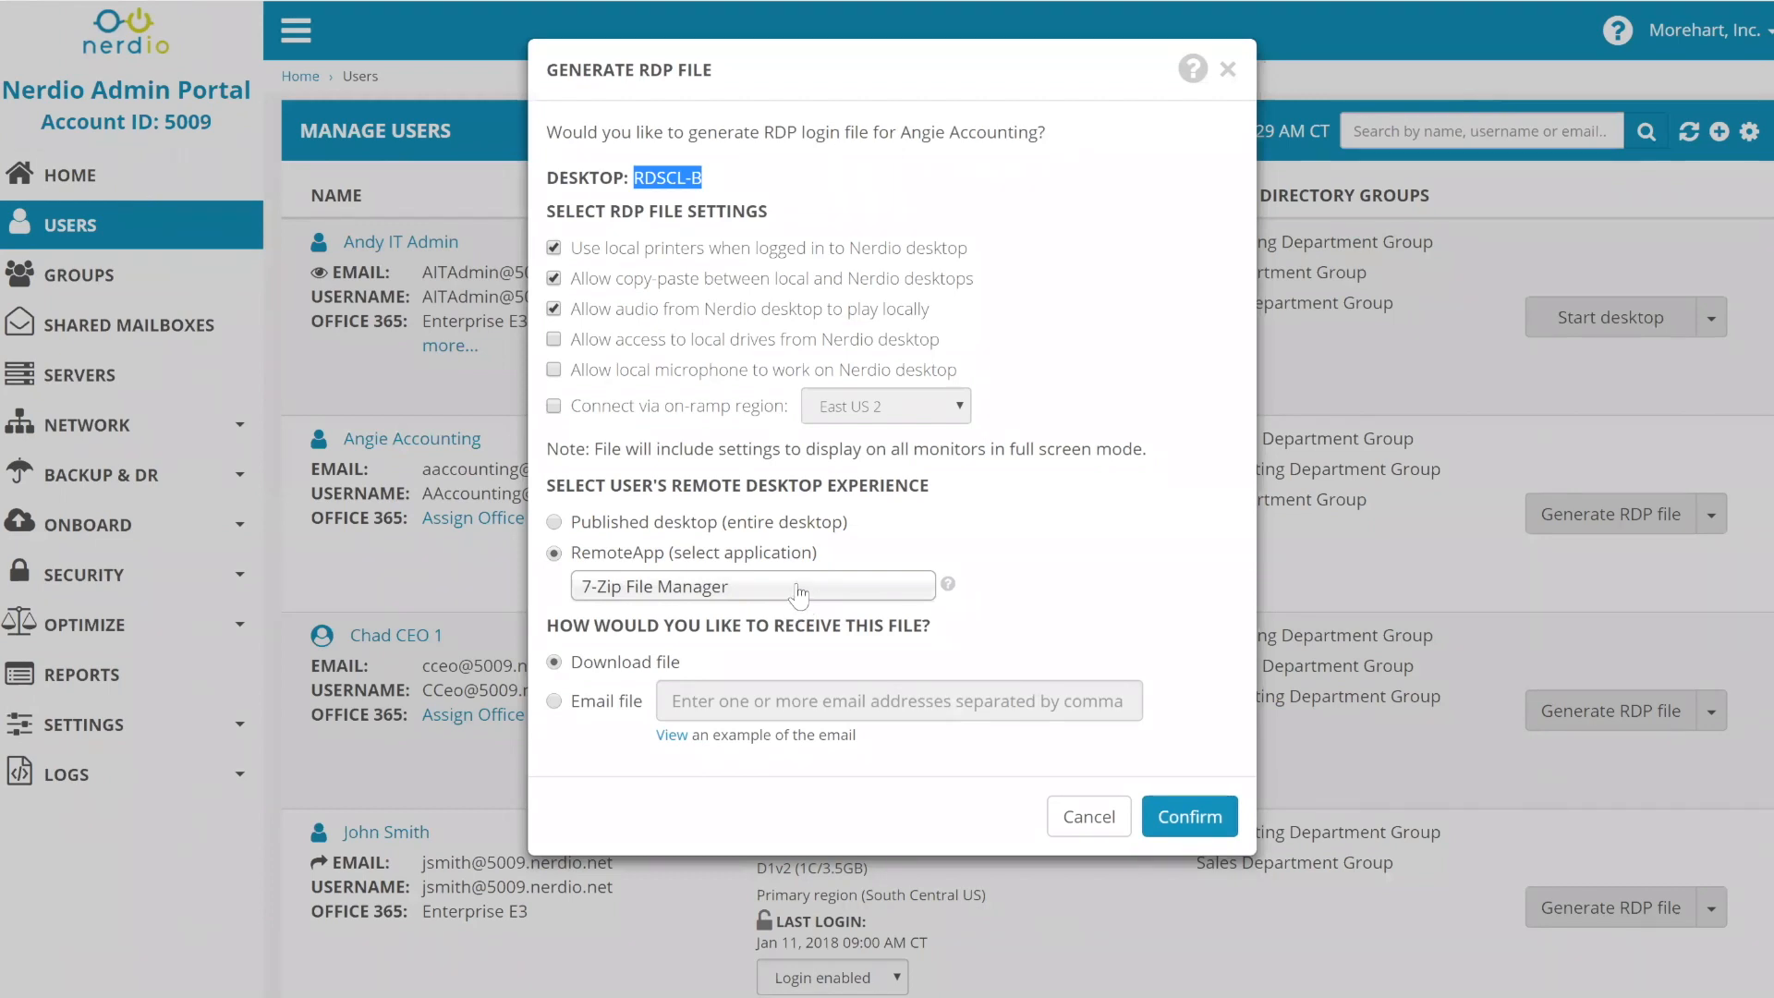
left_click(800, 592)
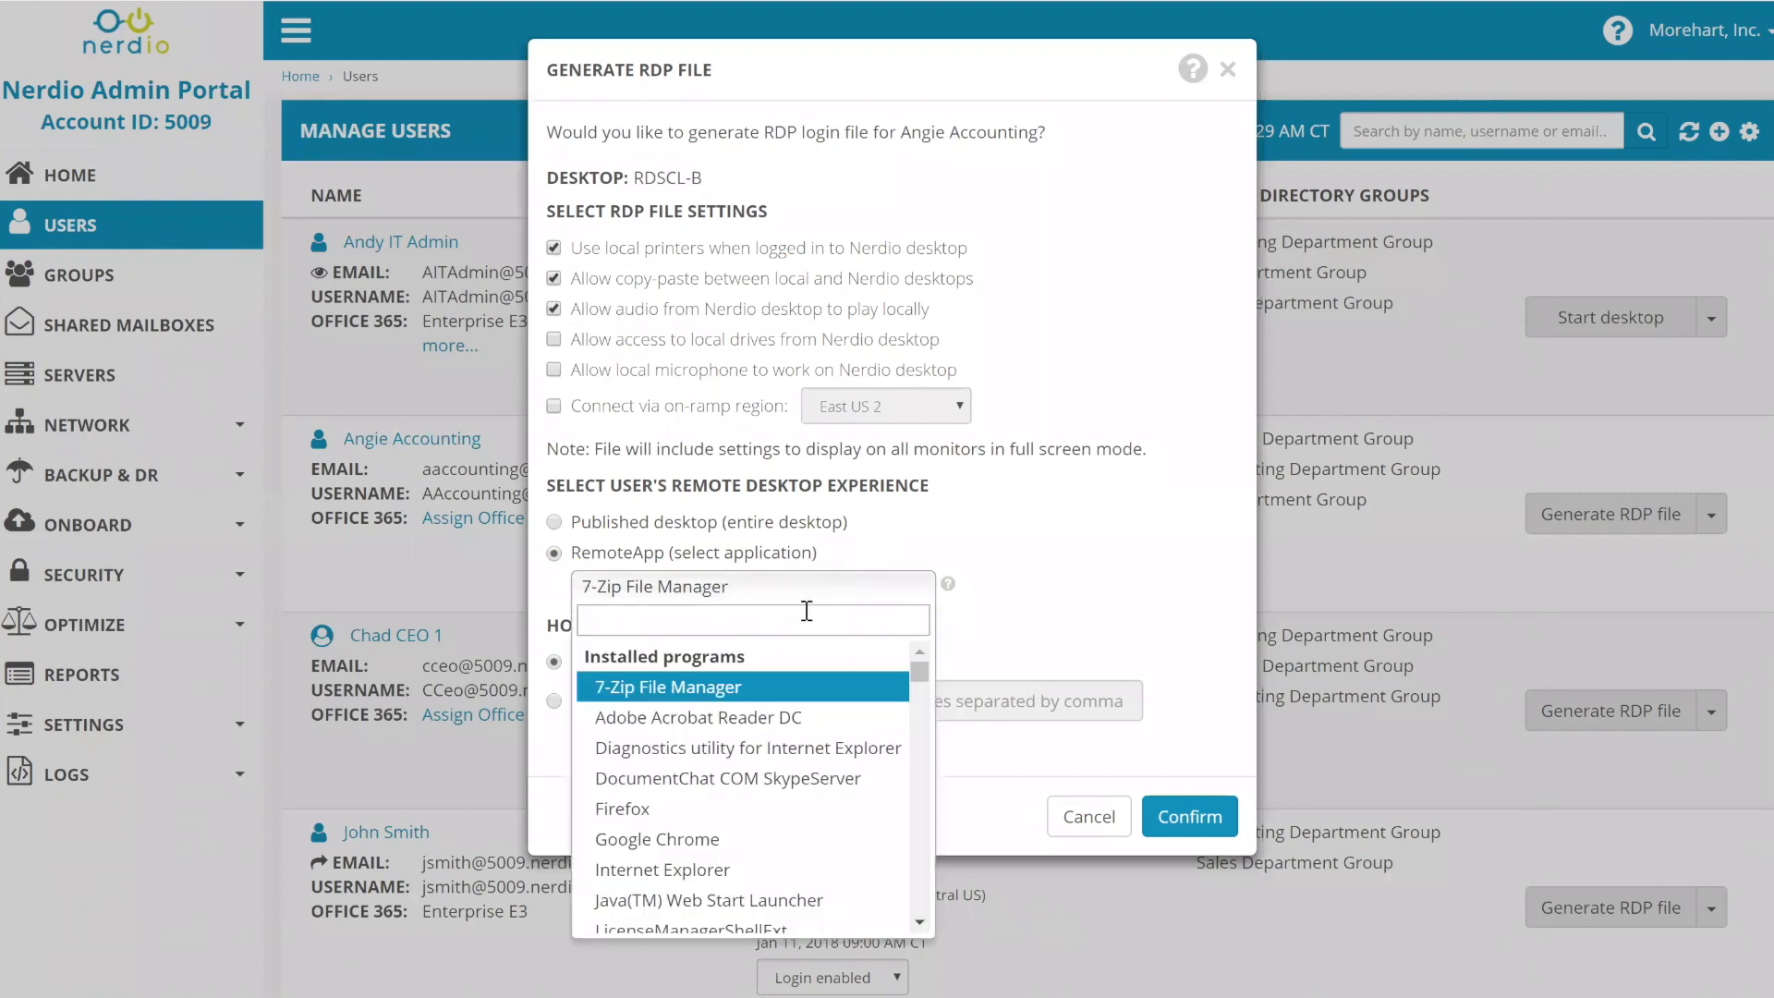
type("Word")
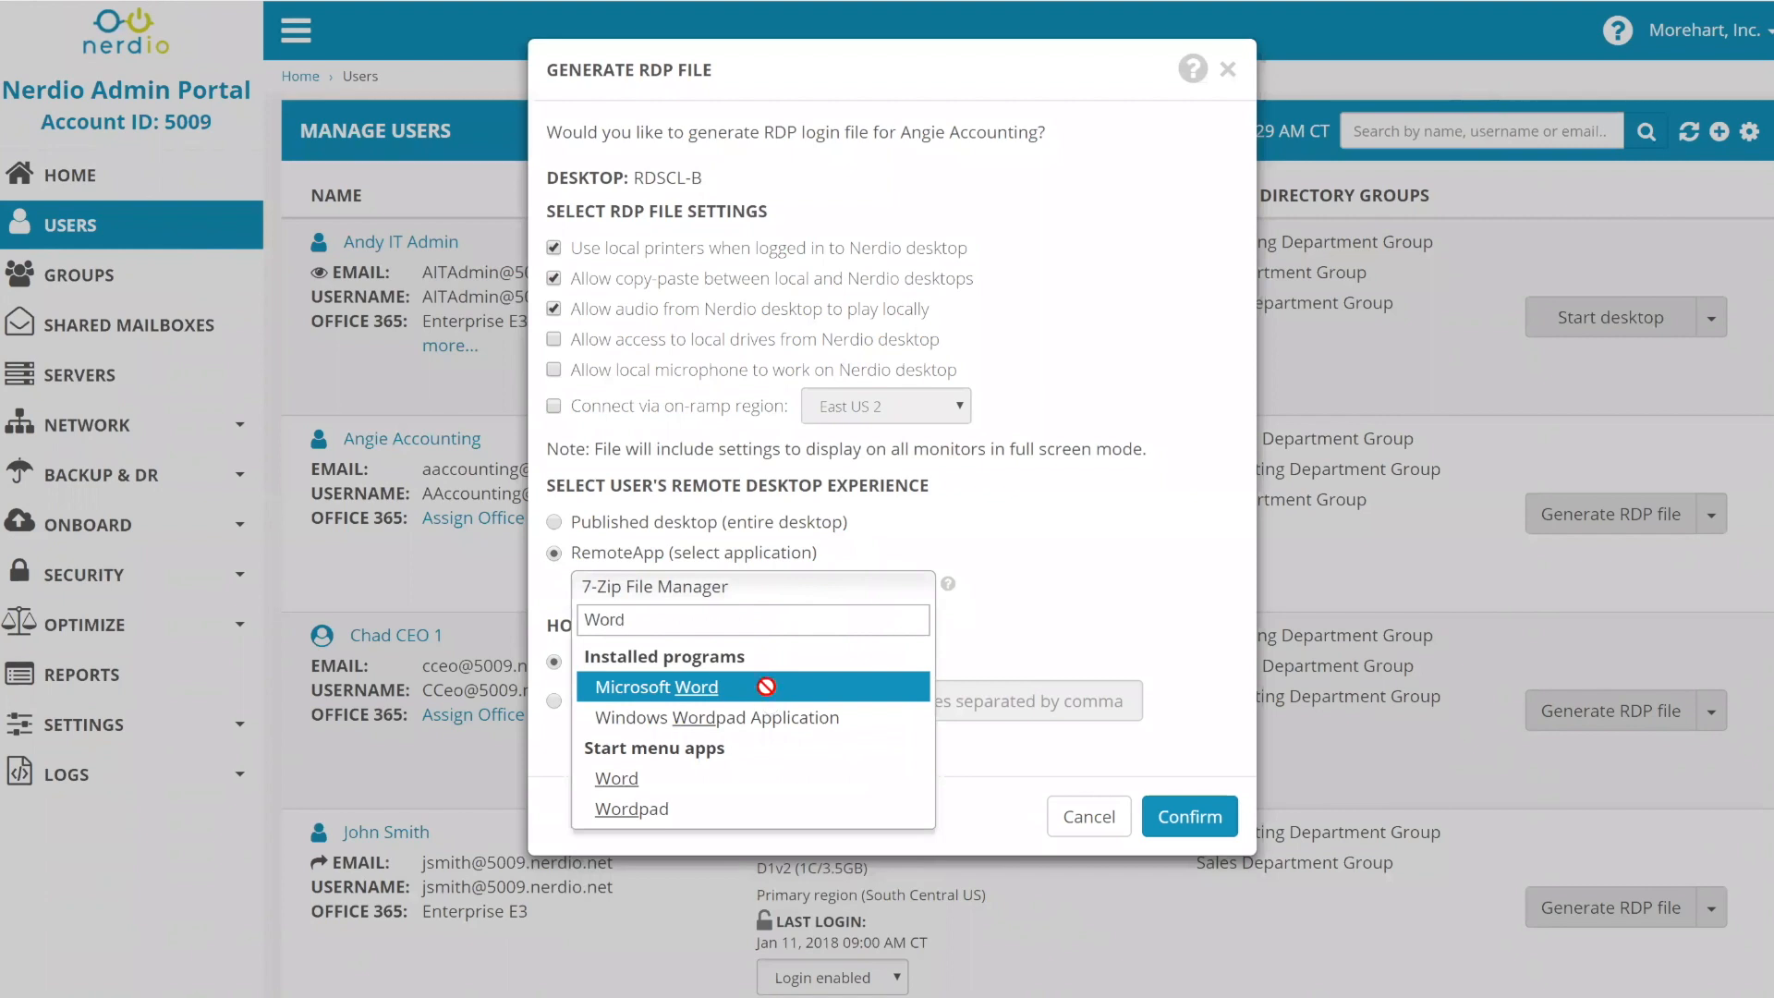
left_click(767, 688)
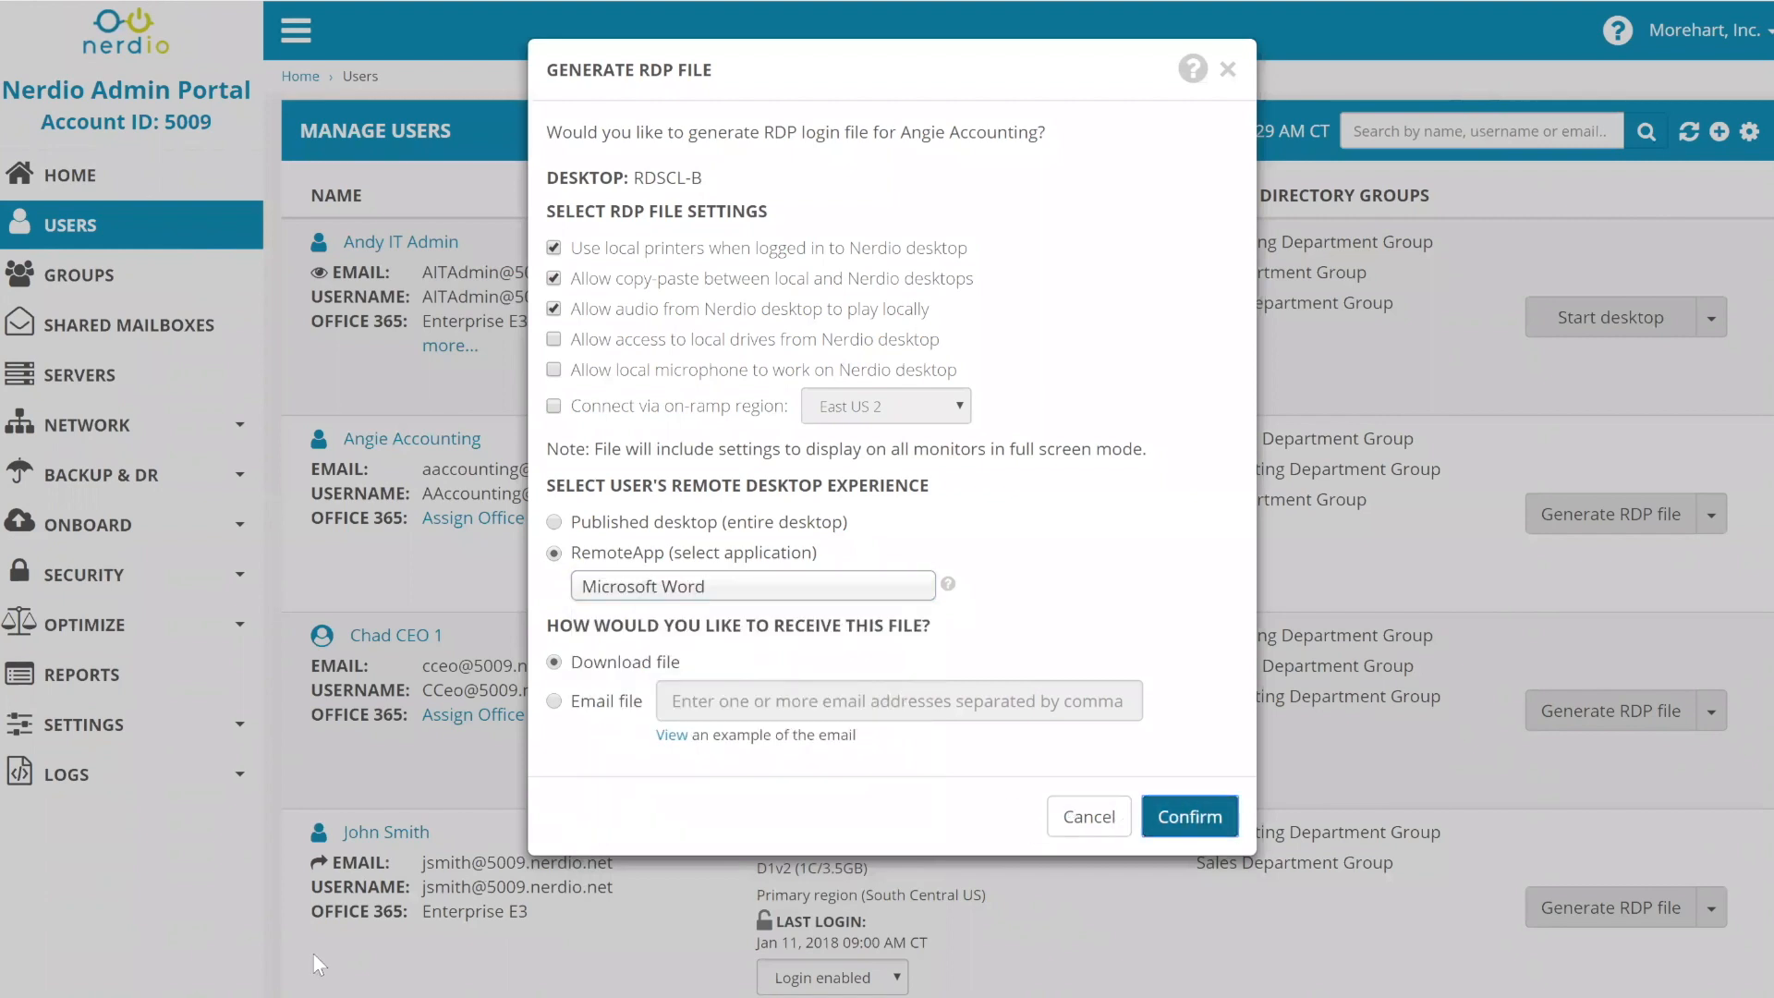